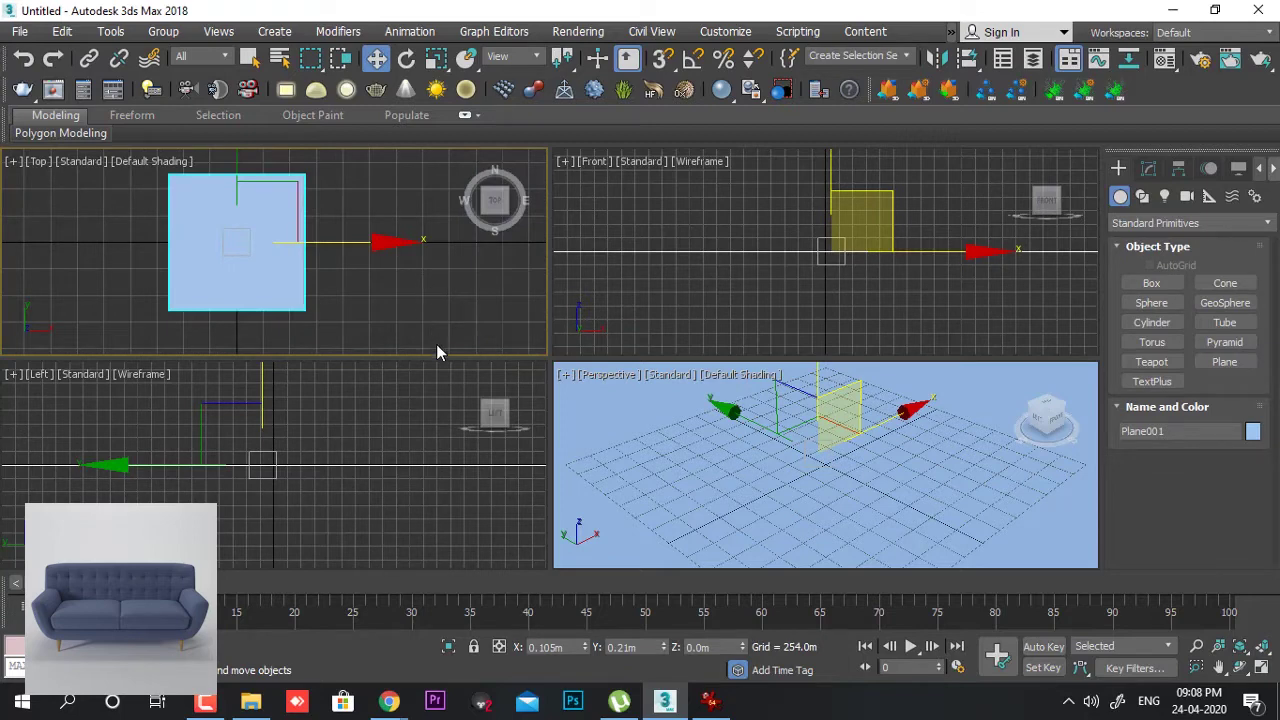
- Switch to the reference image folder in File Explorer and apply the front-view sofa photo to the plane
click(251, 700)
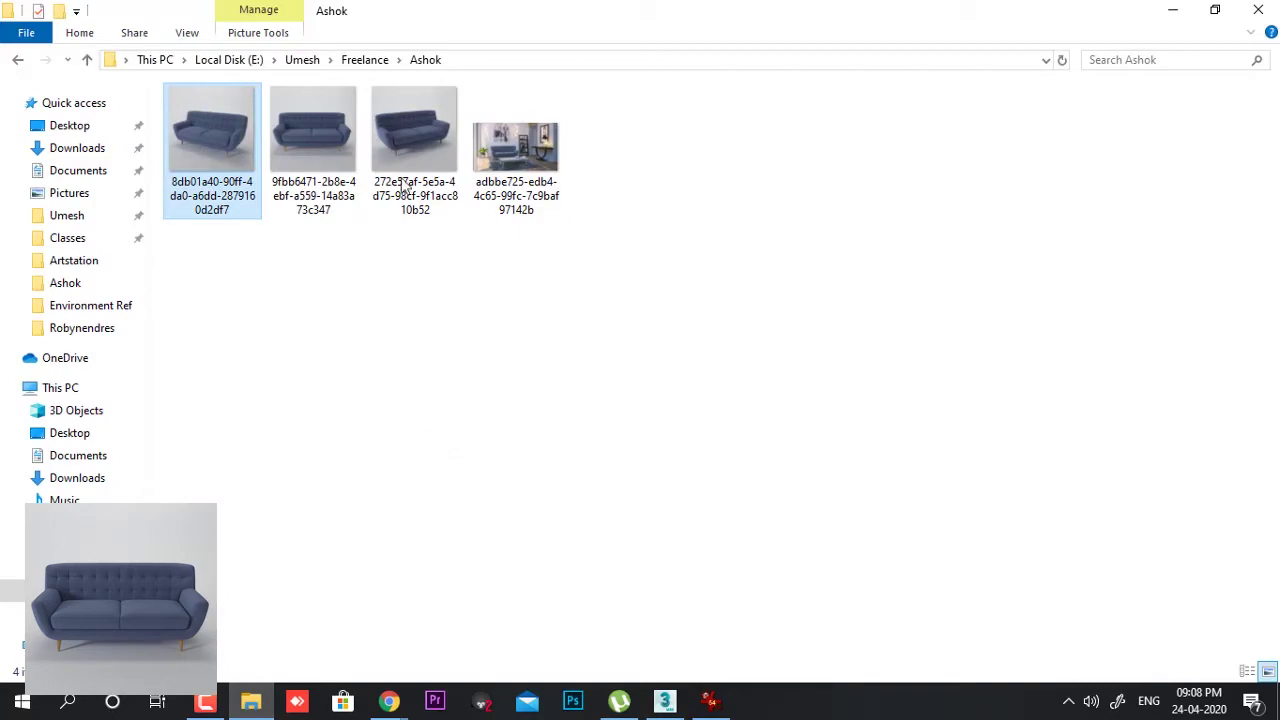
drag(321, 139, 250, 270)
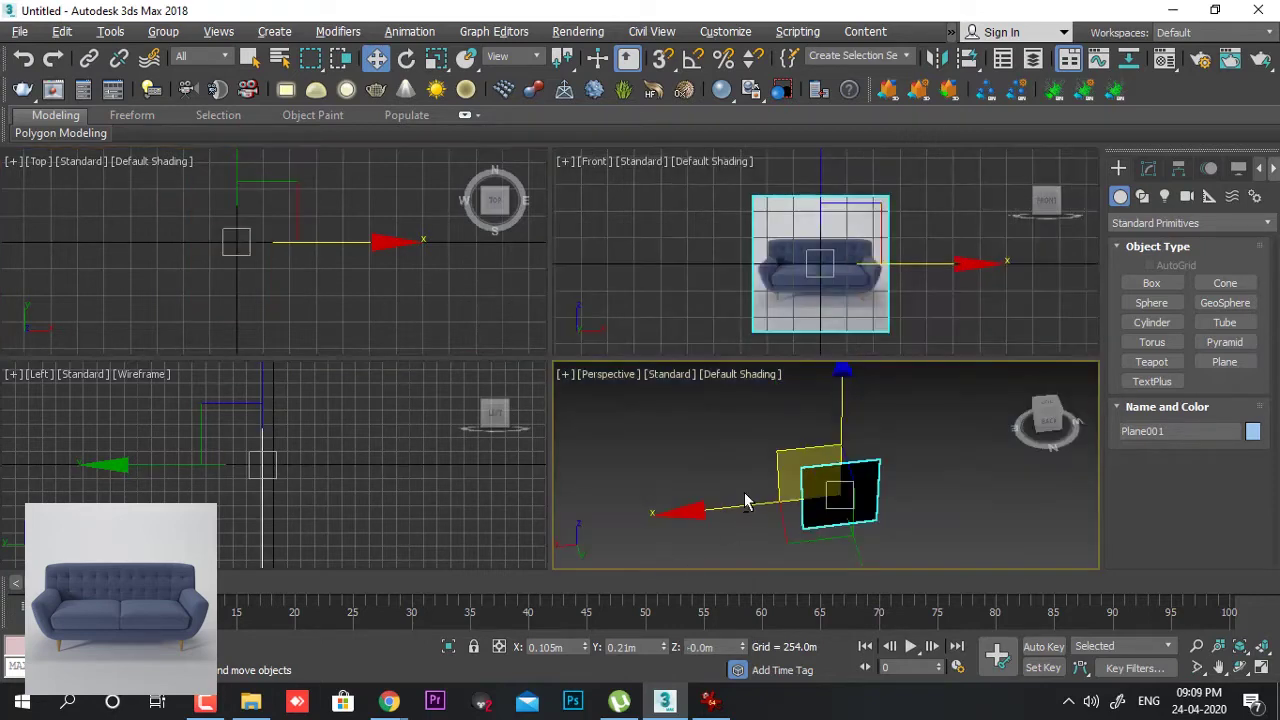
- Reset the image plane's X and Y position to 0 so it sits at the origin
alt+middle_drag(743, 500, 1037, 506)
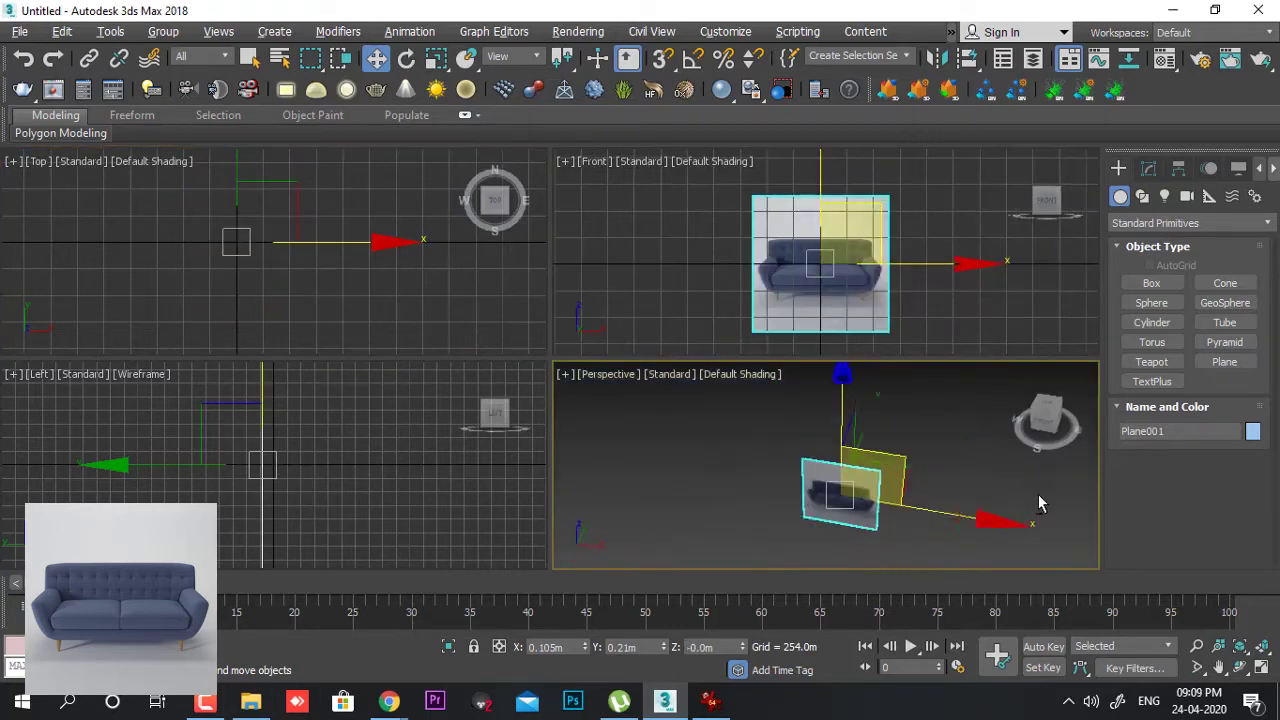
right_click(585, 647)
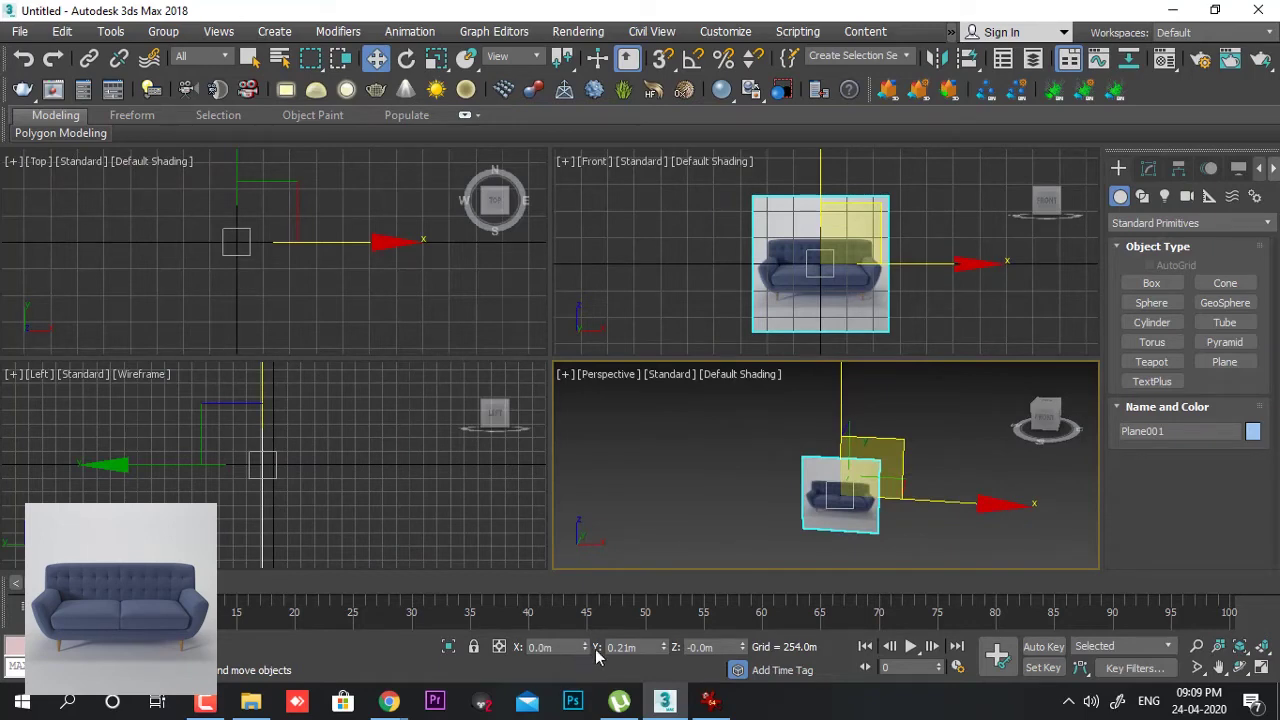
right_click(663, 647)
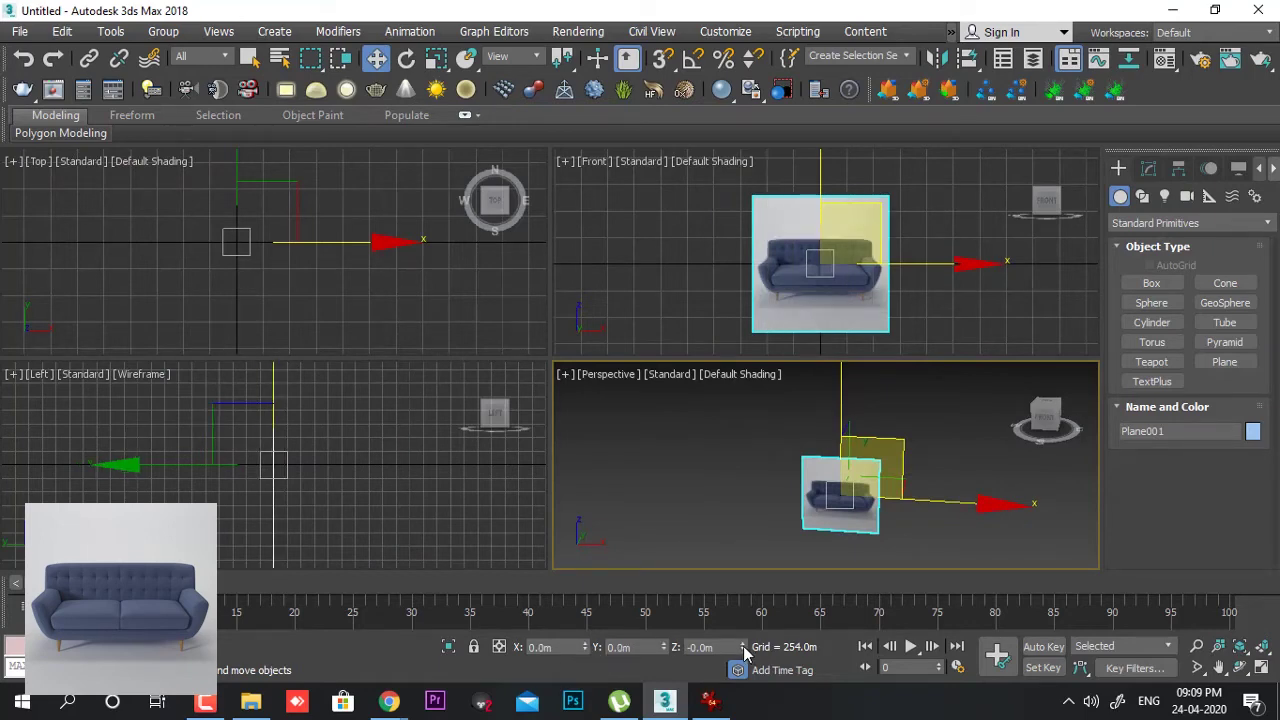
- Move the image plane back along Y to about 5794.7 m and scale it uniformly to about 36.5 percent
alt+middle_drag(954, 497, 755, 485)
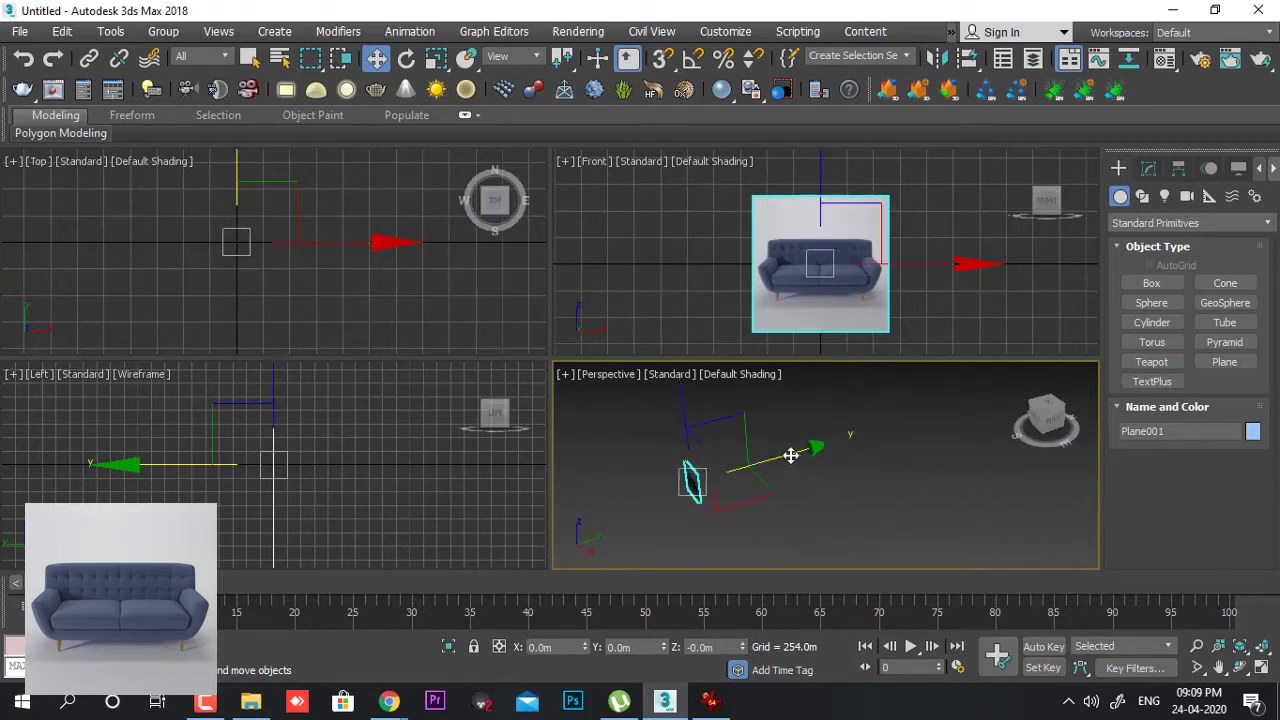
drag(791, 451, 913, 415)
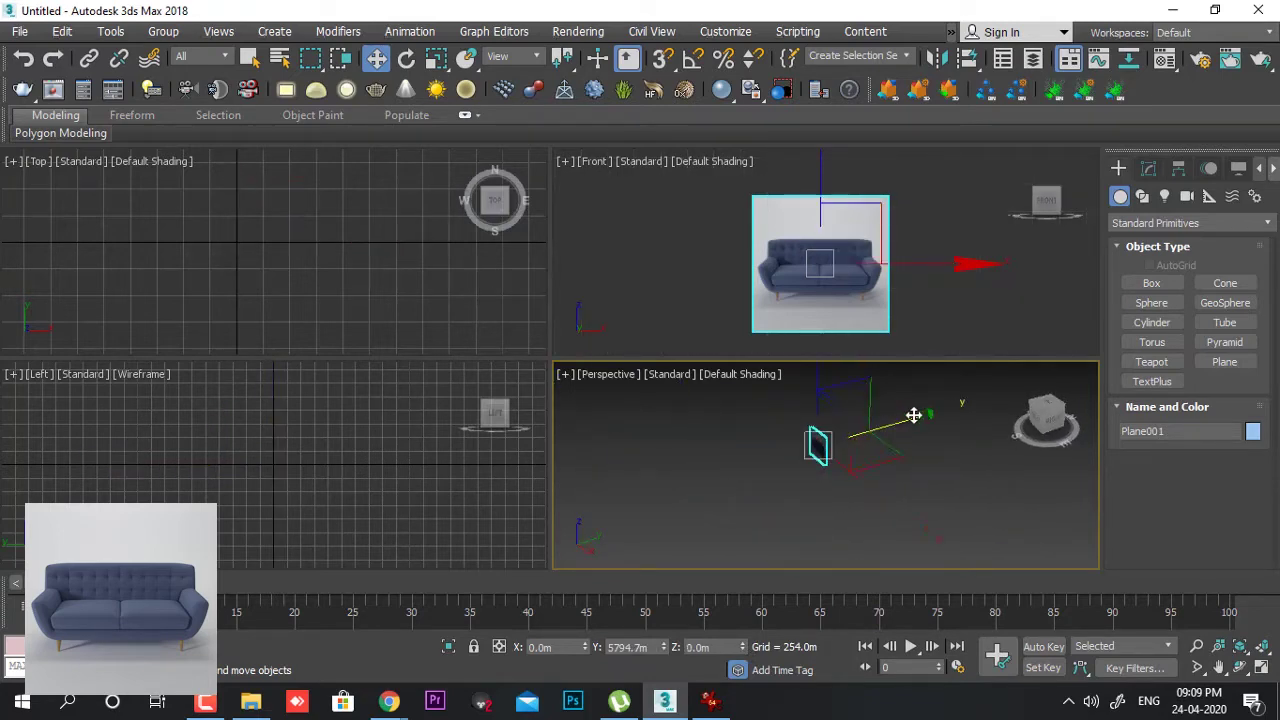
alt+middle_drag(813, 498, 888, 470)
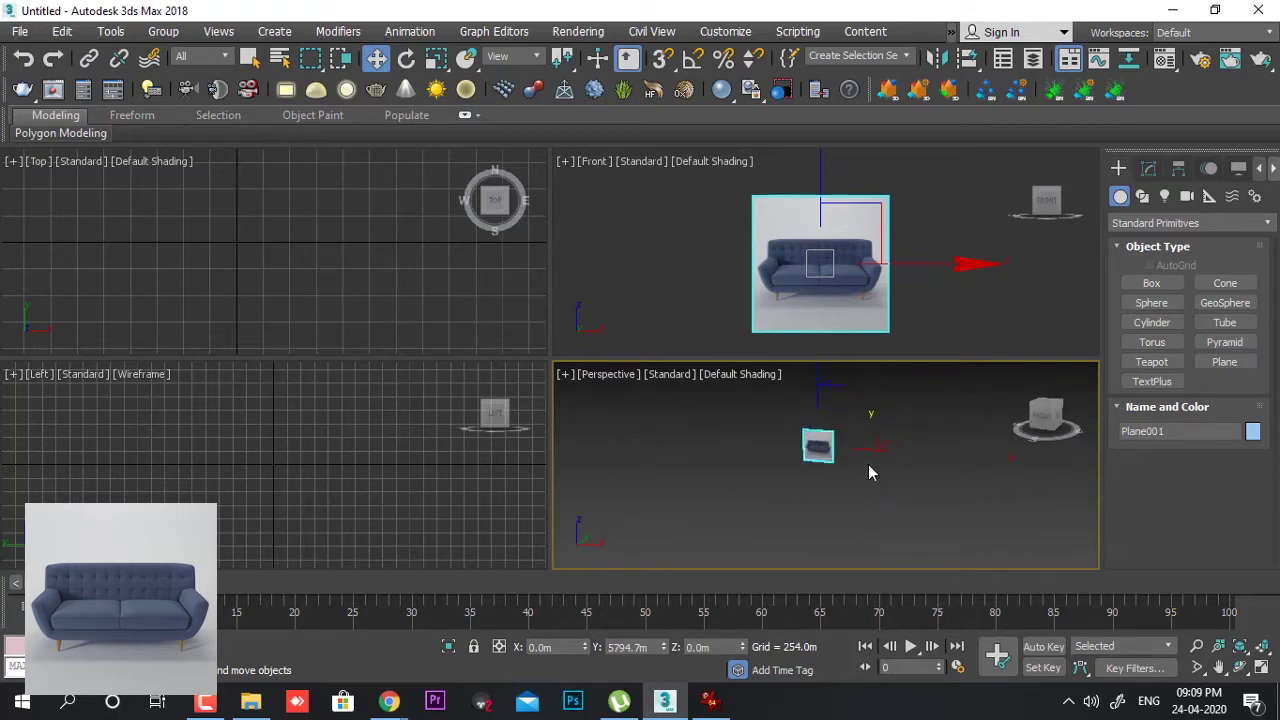
key(r)
drag(824, 440, 692, 606)
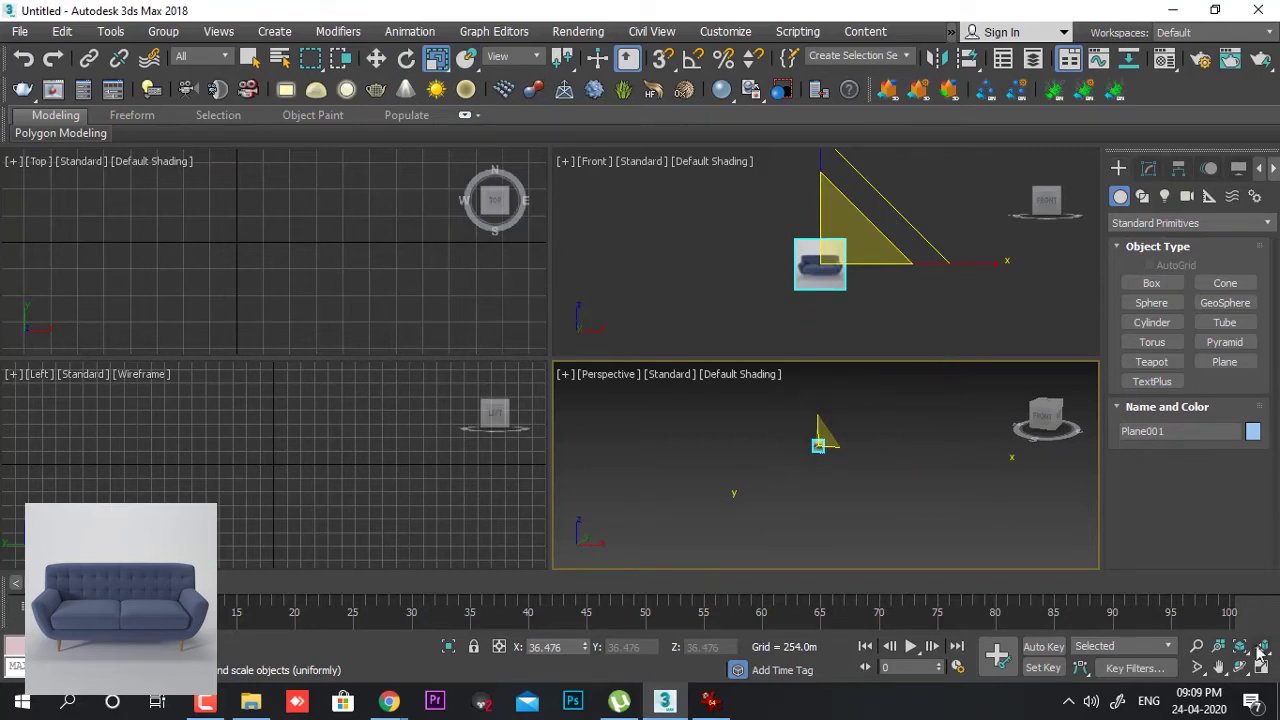
- Switch to the WhatsApp Web chat in Chrome, read the sofa's width, height and depth, and return to 3ds Max
mouse_move(389, 700)
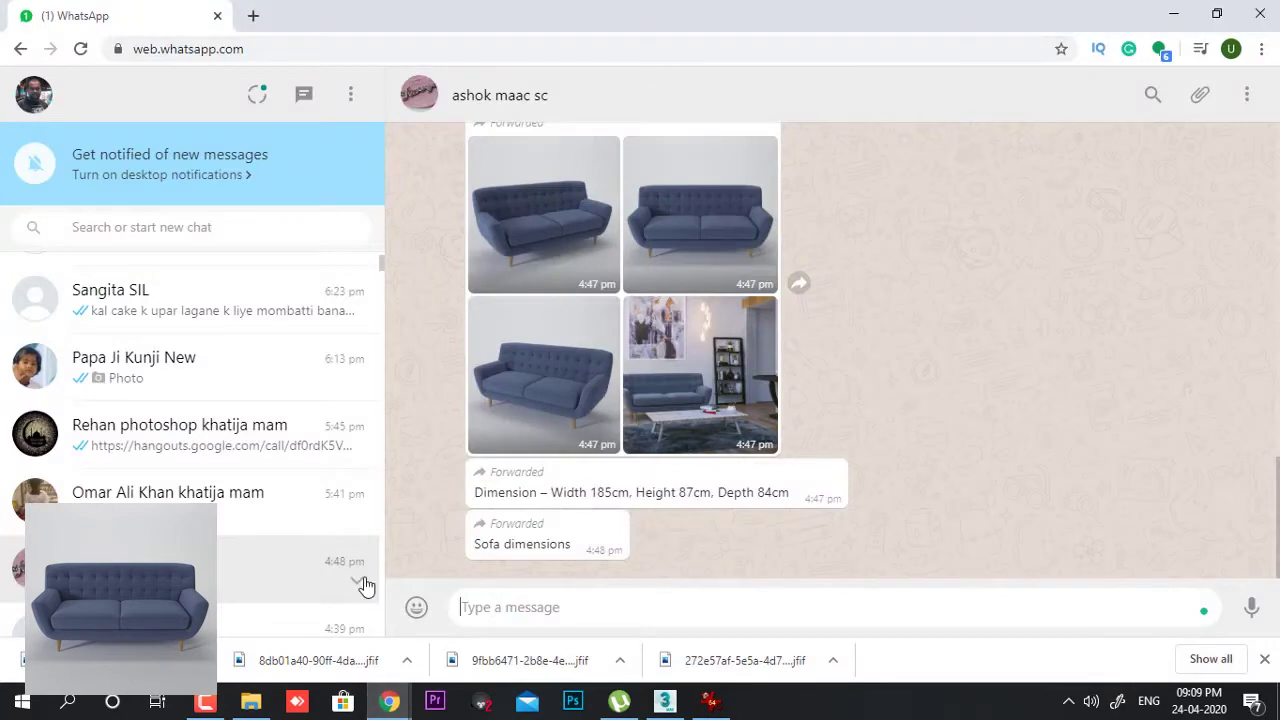
click(322, 606)
drag(558, 11, 1279, 30)
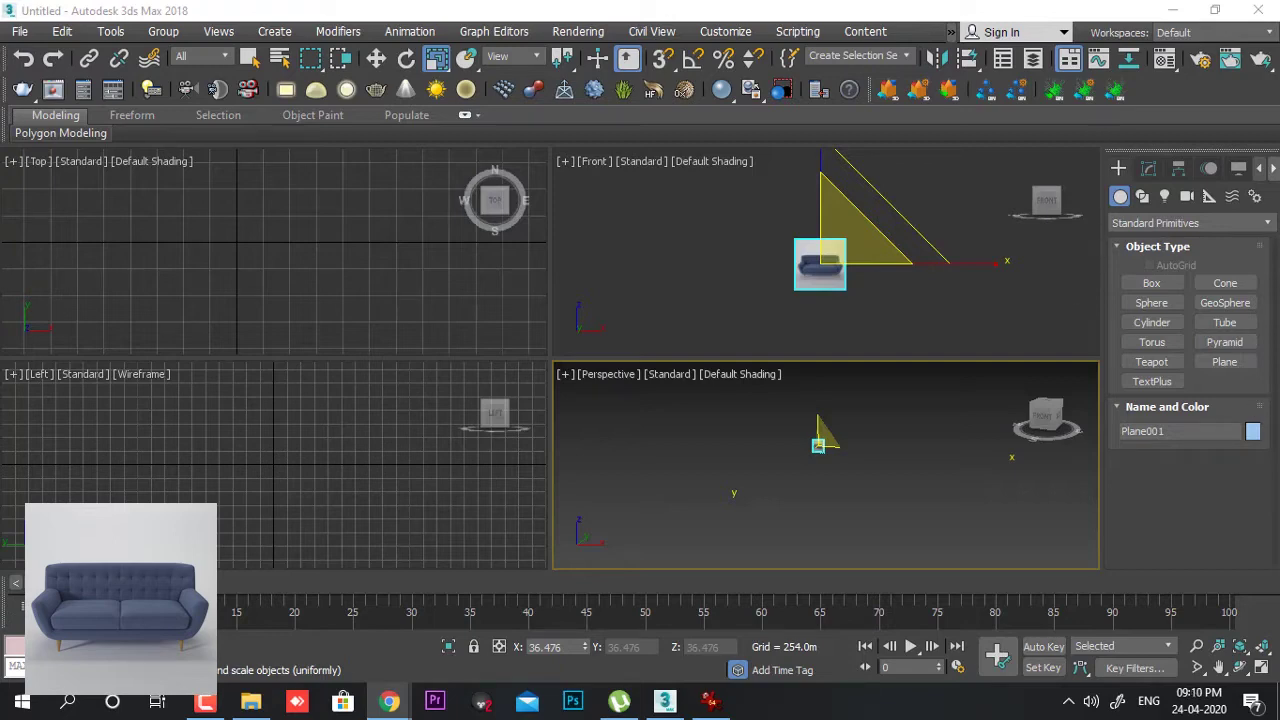
key(alt+Tab)
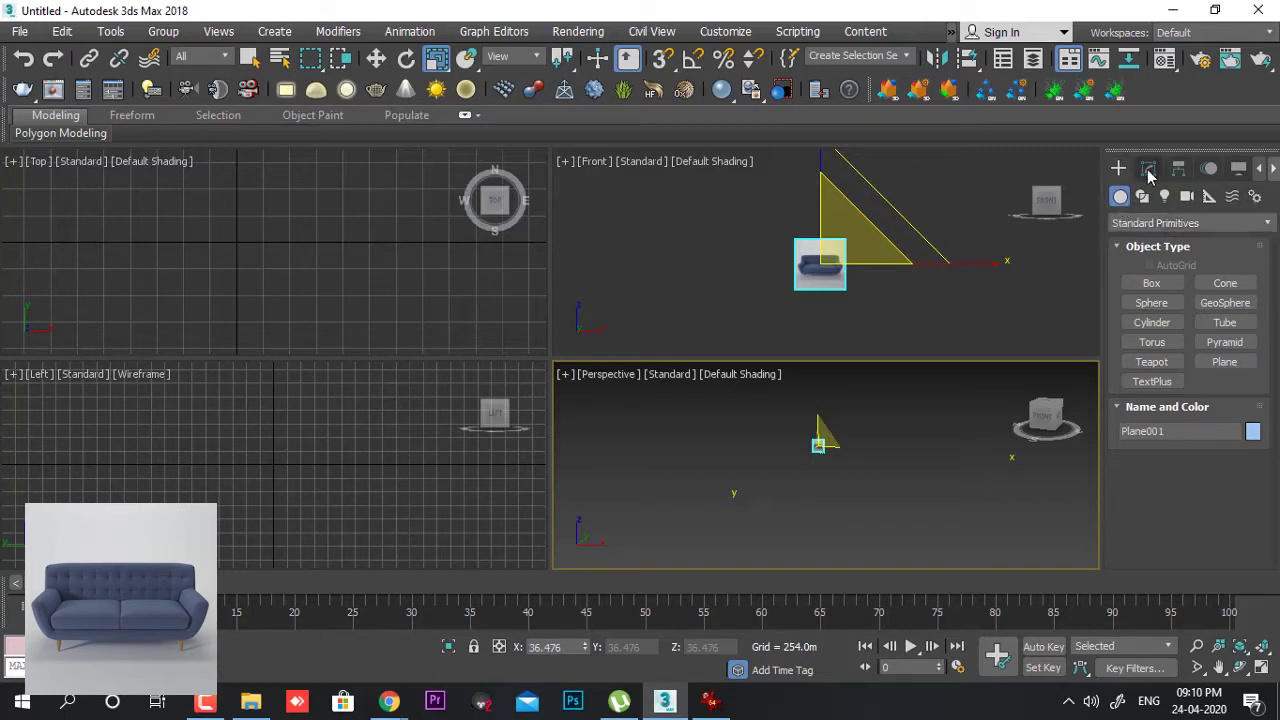
- Create a box about 41.2 m long, 370.4 m wide and 143.2 m high before the image plane and open its editable parameters
click(1170, 284)
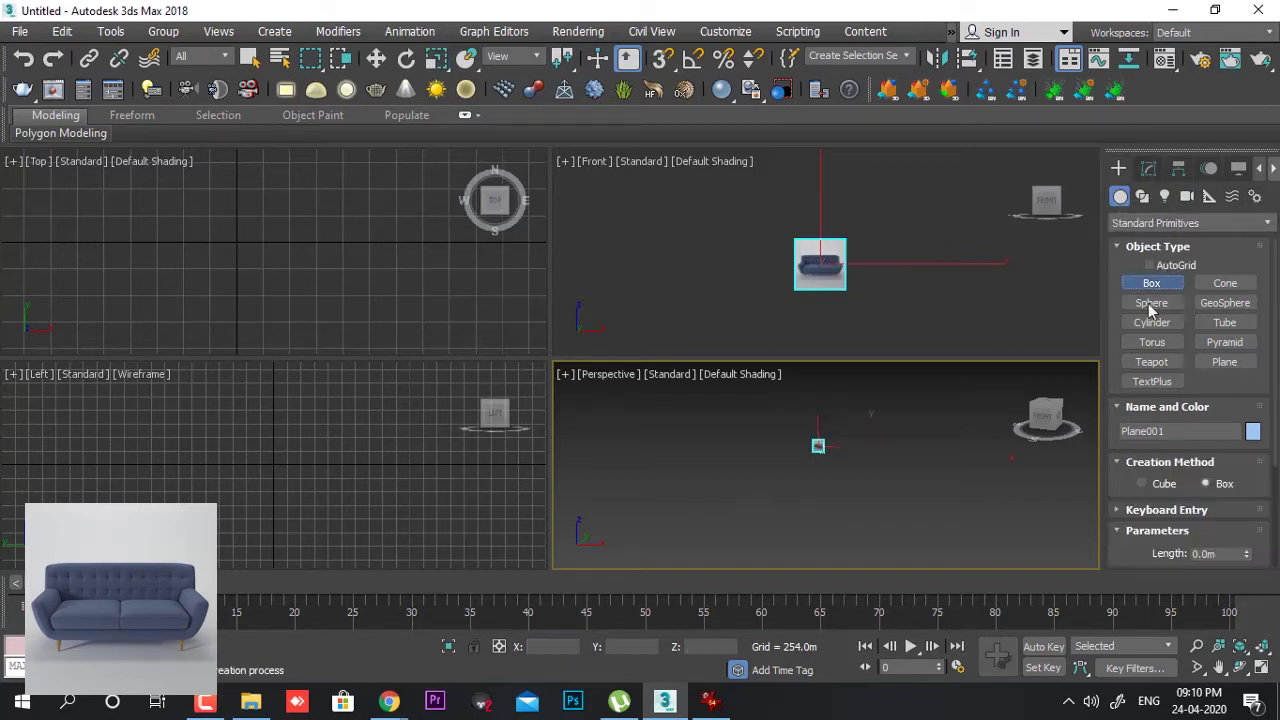
scroll(900, 457, up, 1)
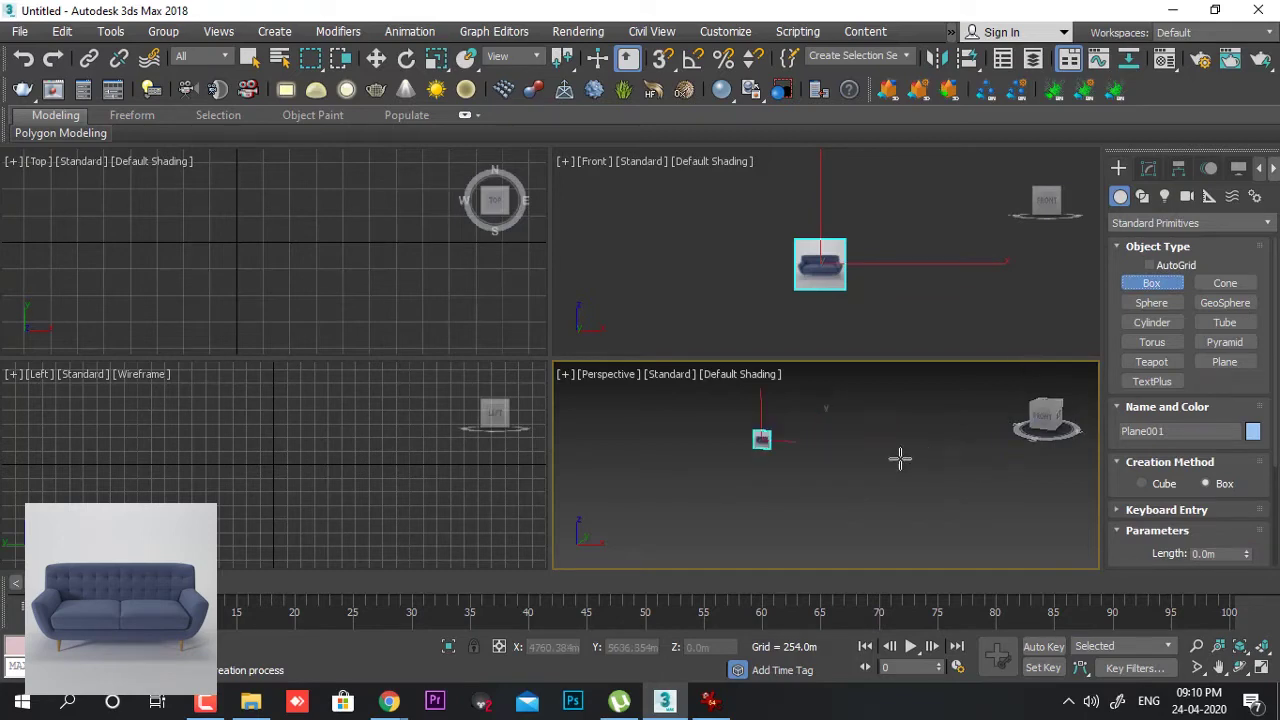
scroll(911, 460, down, 1)
scroll(913, 461, up, 2)
middle_drag(789, 440, 871, 480)
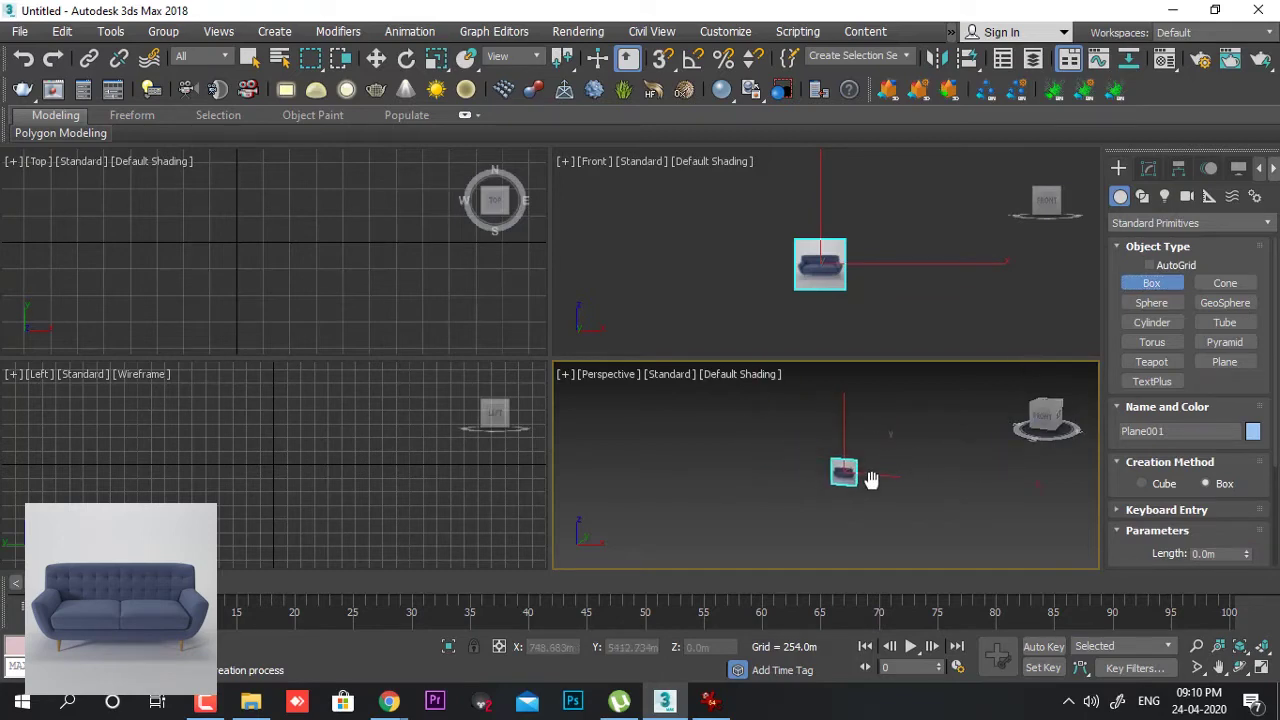
scroll(872, 481, up, 1)
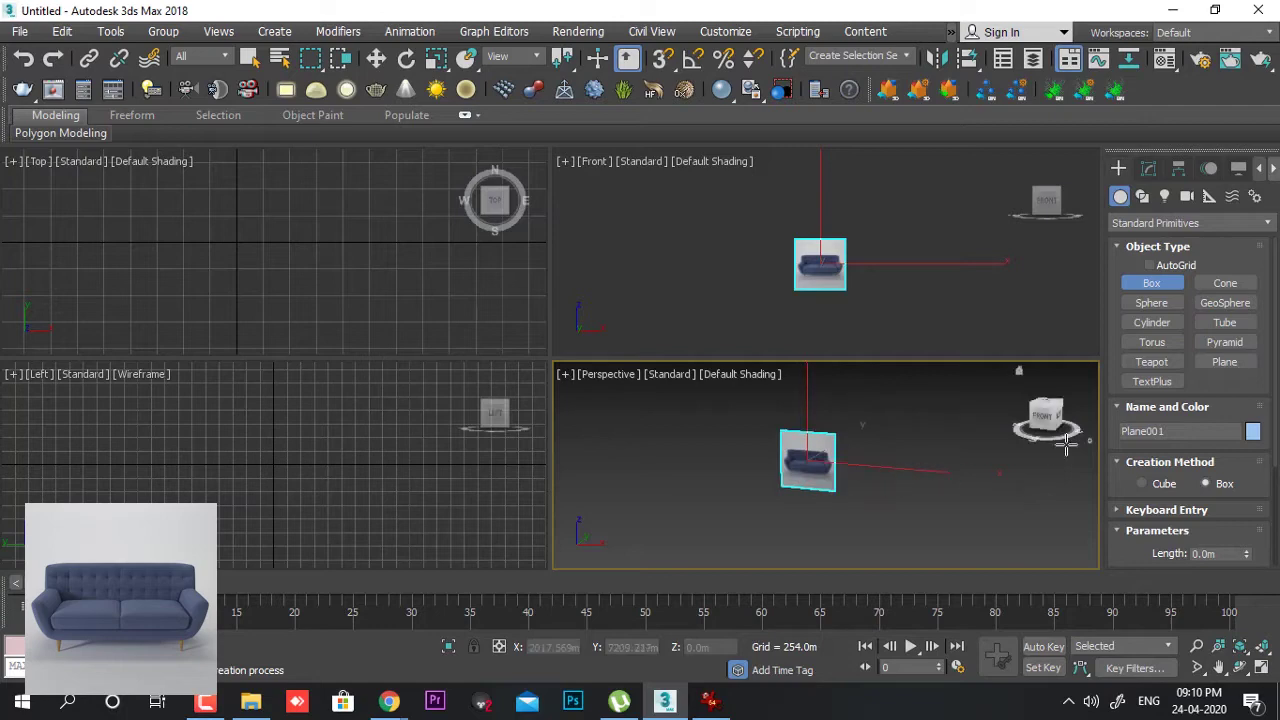
drag(779, 500, 829, 508)
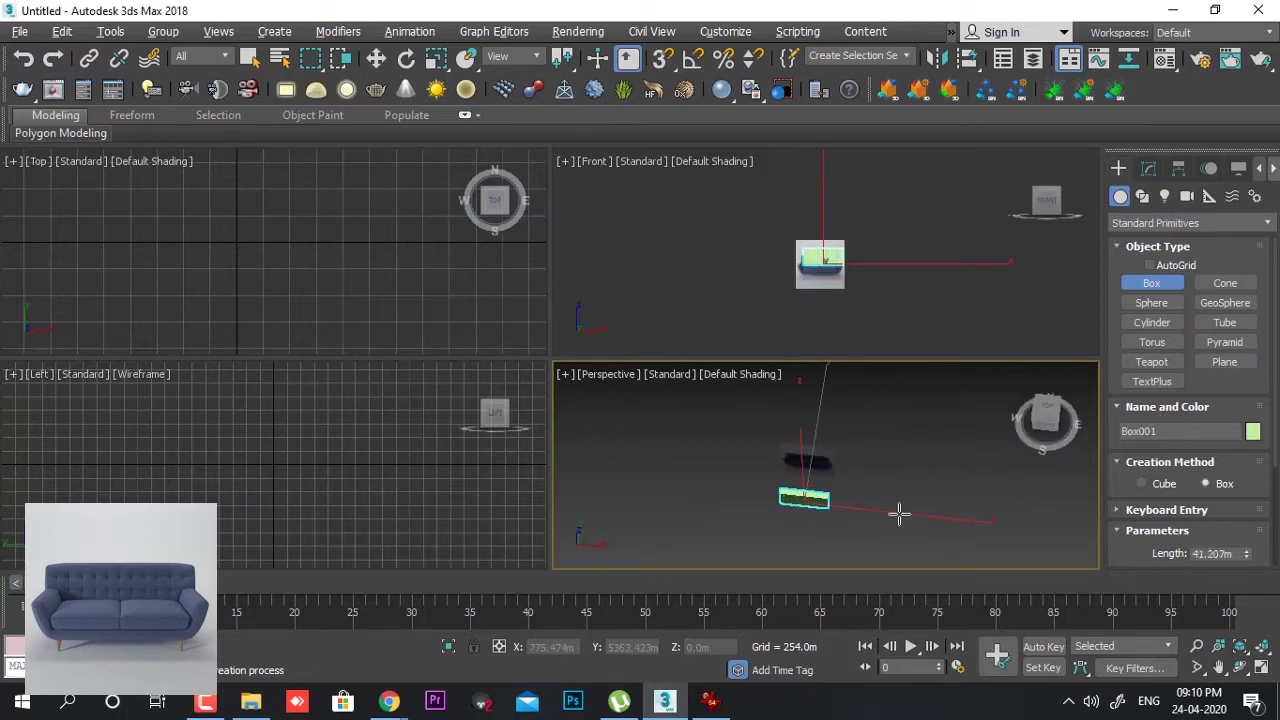
alt+middle_drag(897, 517, 881, 457)
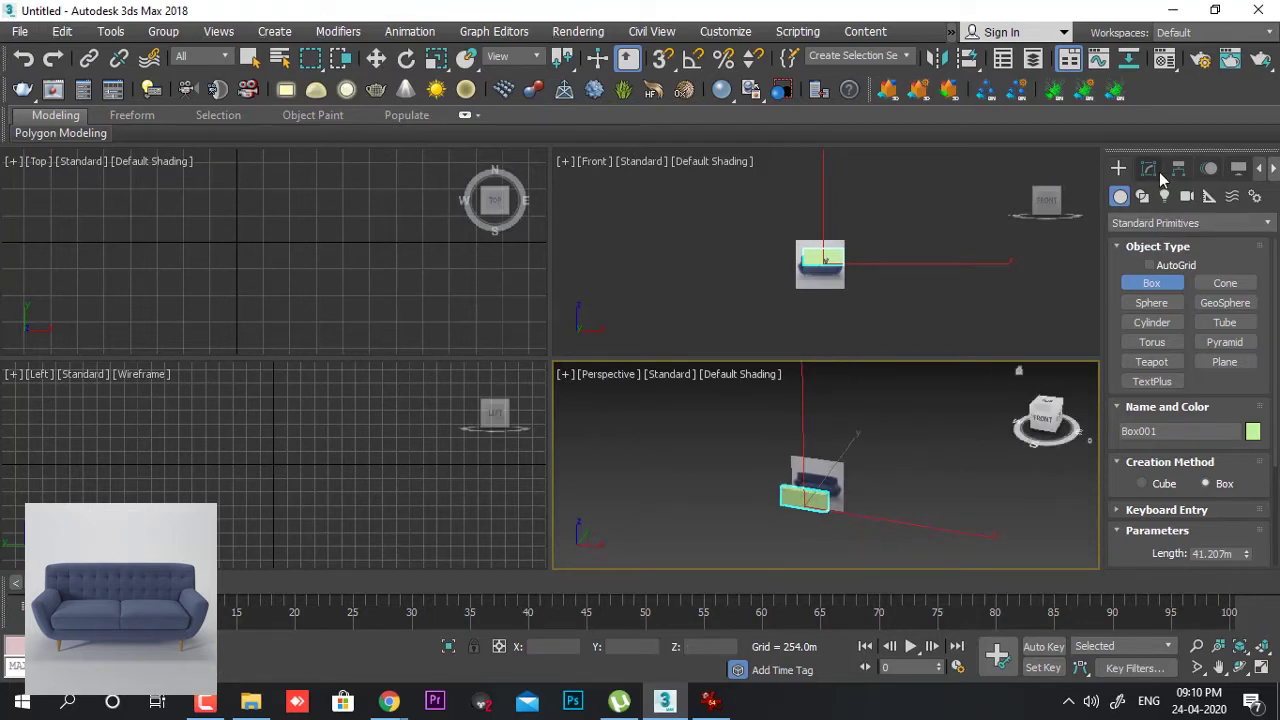
click(1148, 170)
key(r)
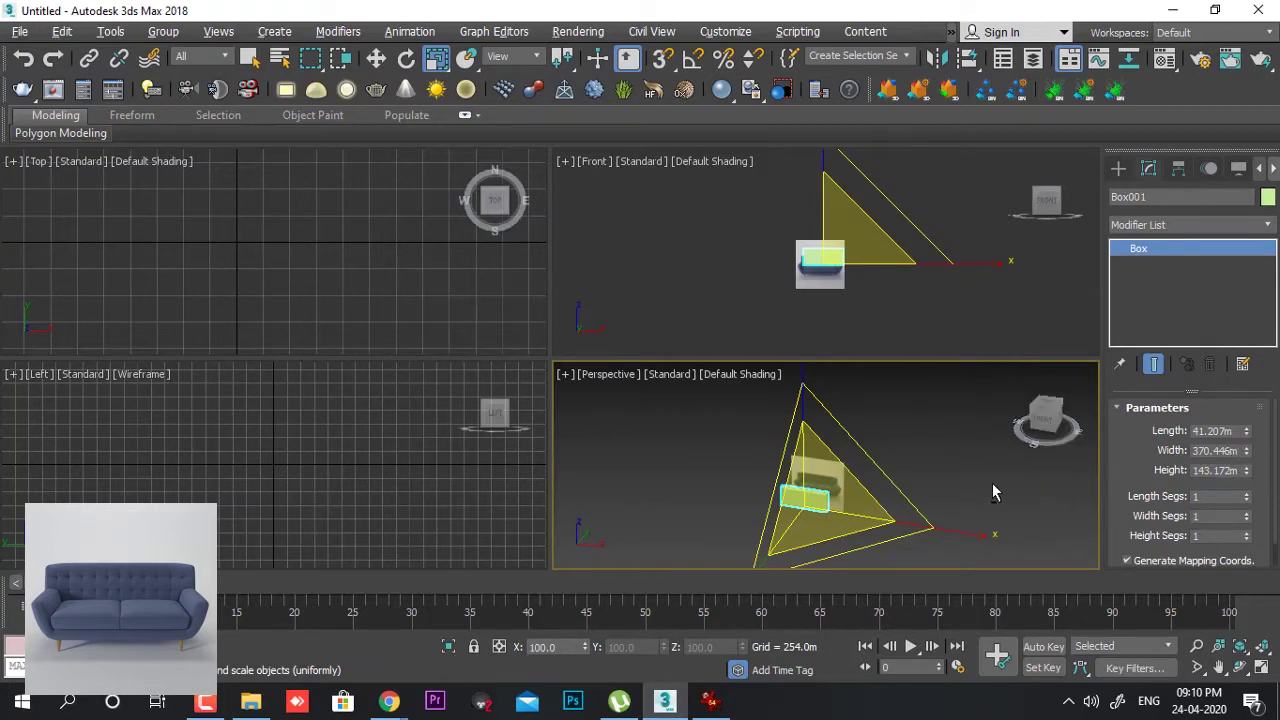
alt+middle_drag(993, 486, 1004, 487)
middle_drag(959, 302, 977, 315)
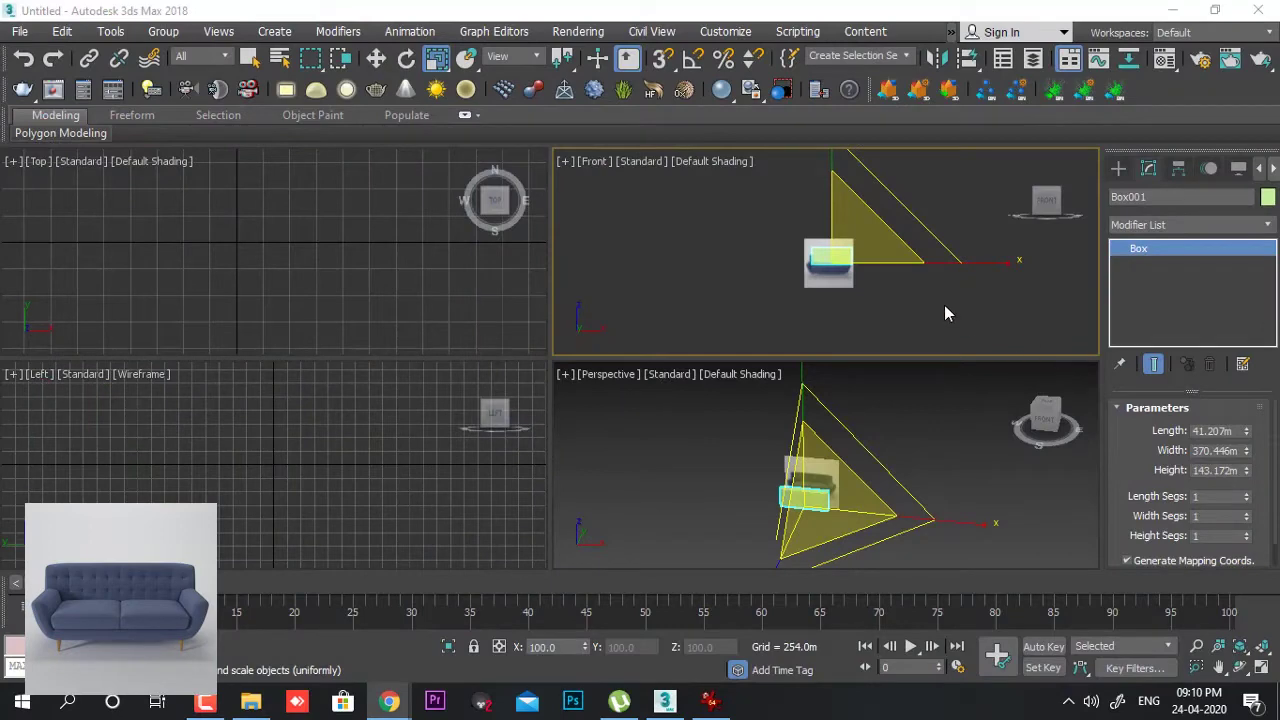
click(1247, 431)
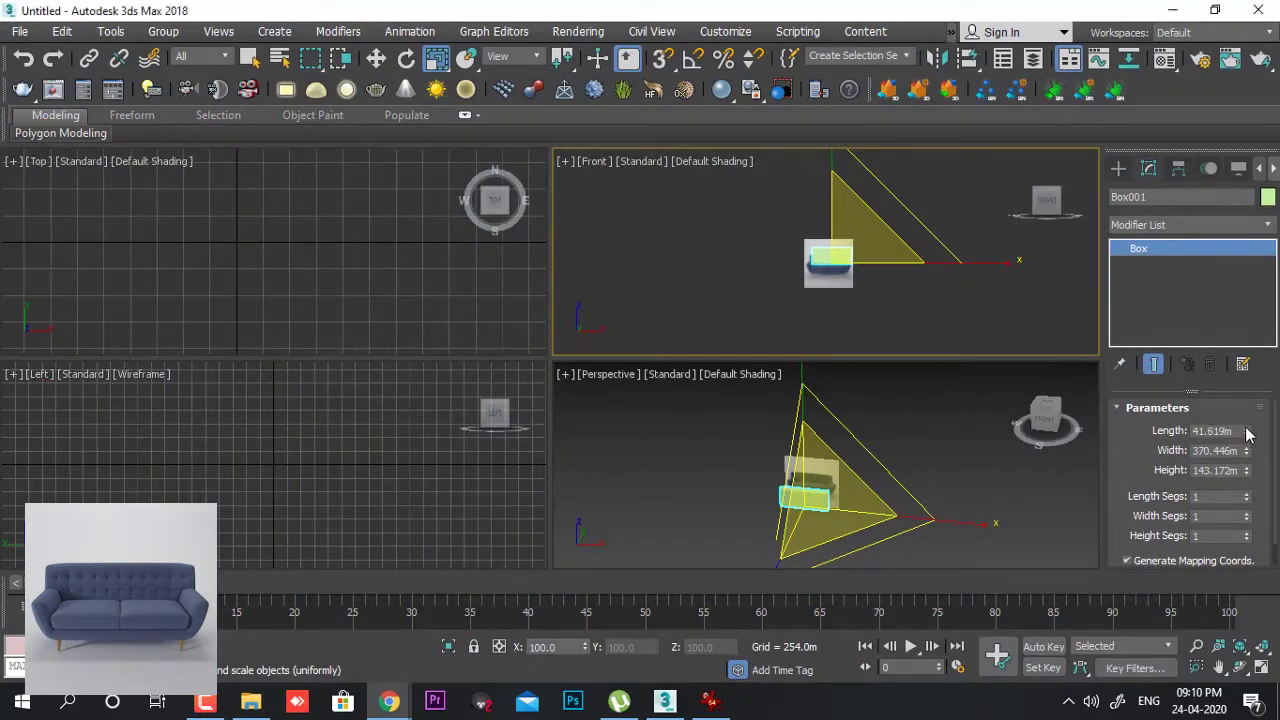
drag(1247, 431, 1257, 405)
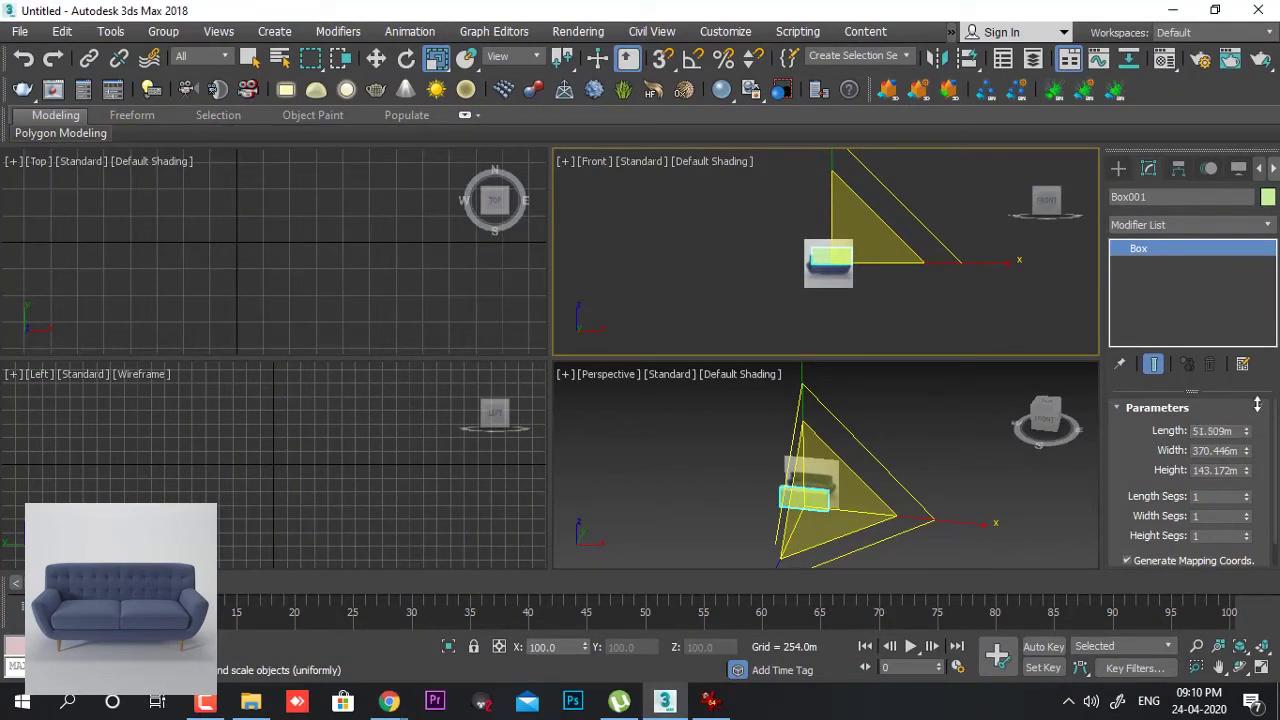
key(ctrl+z)
- Set the scene's metric display units to centimeters
mouse_move(894, 271)
middle_down()
mouse_move(896, 335)
mouse_move(880, 274)
middle_up()
scroll(884, 335, up, 3)
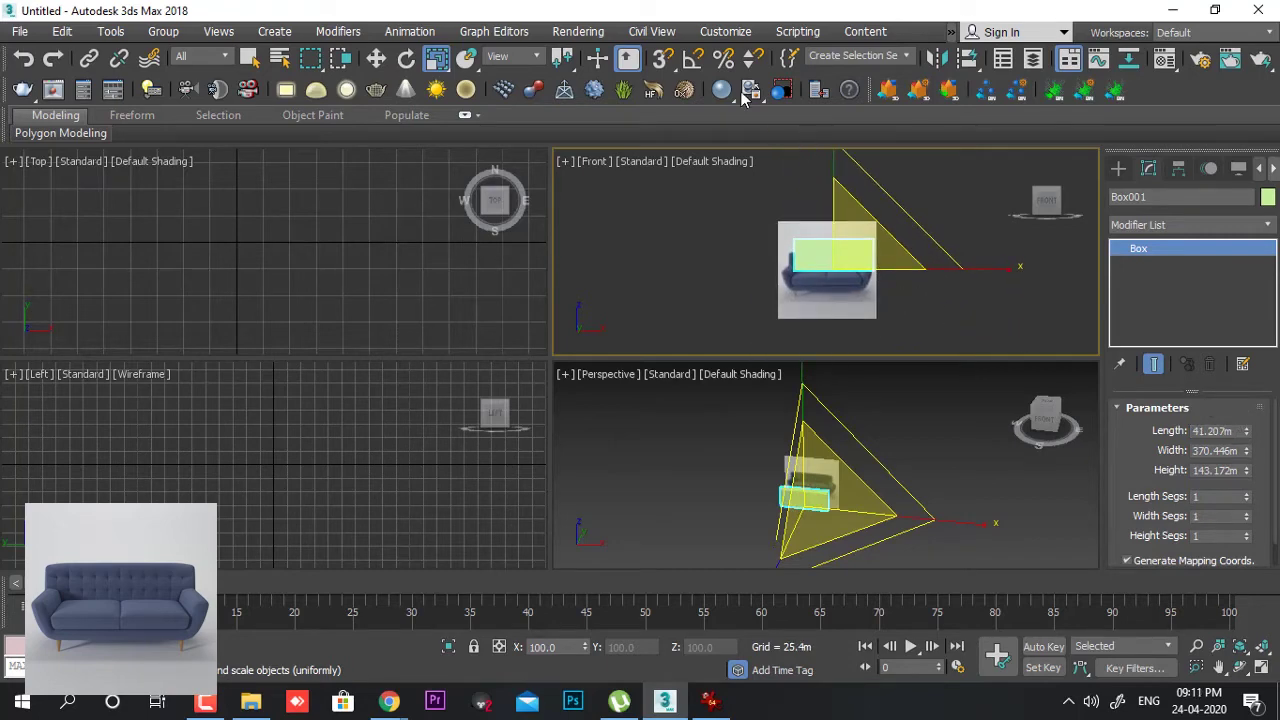
click(715, 34)
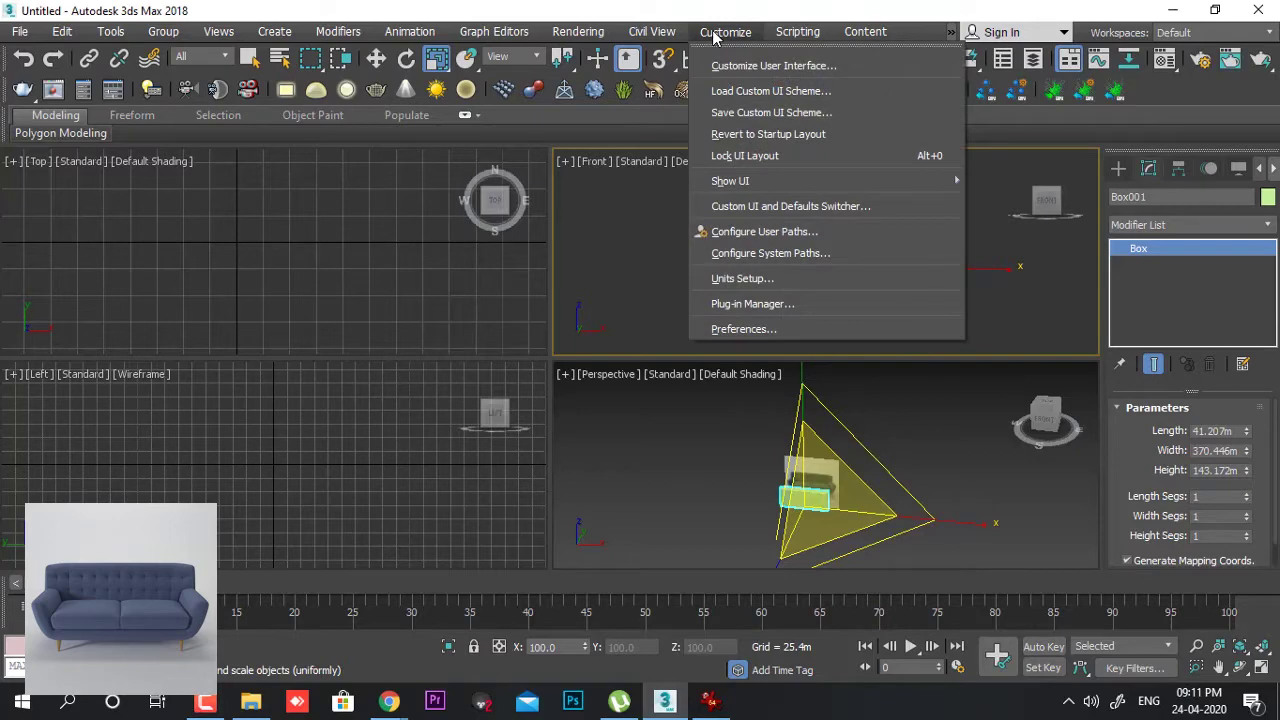
click(766, 289)
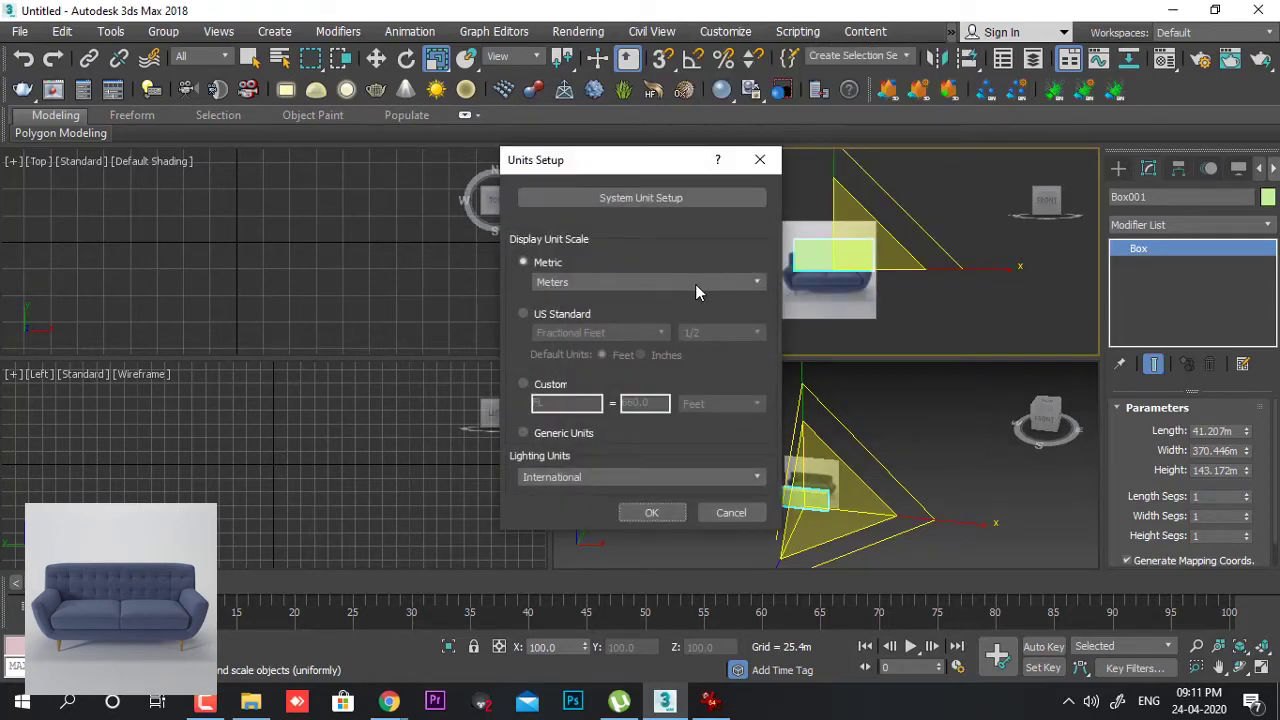
click(697, 284)
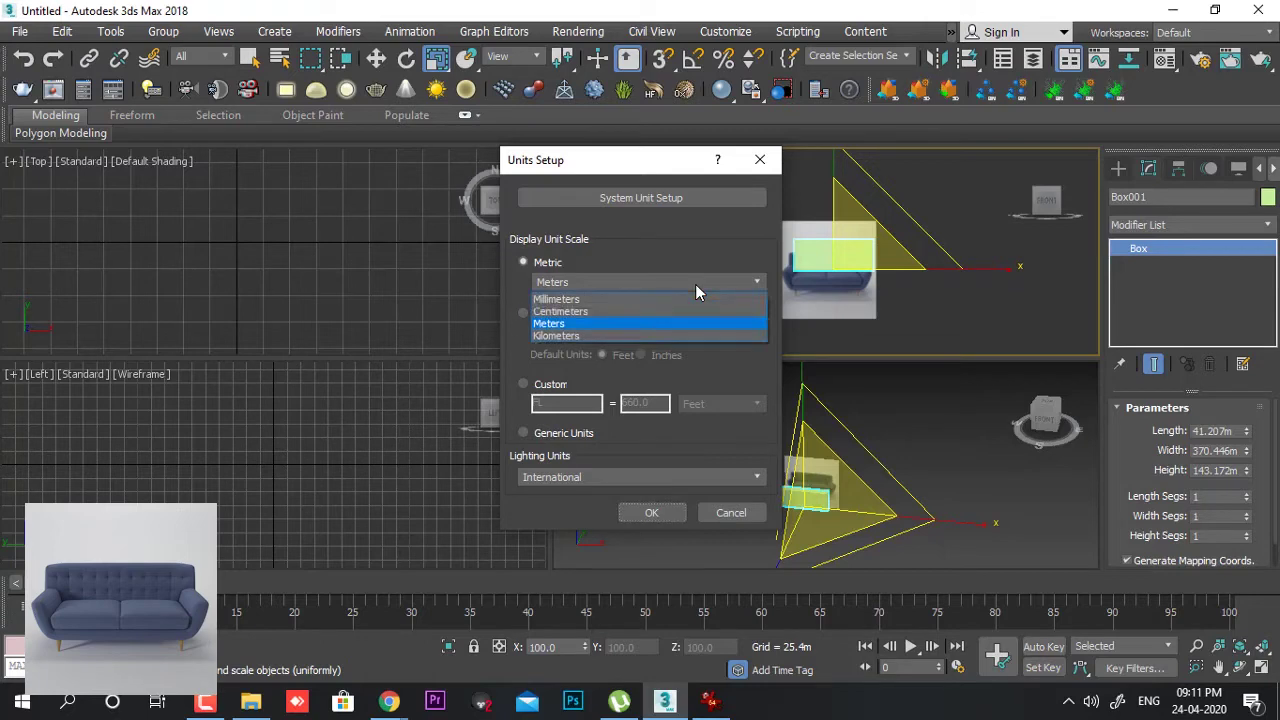
click(588, 312)
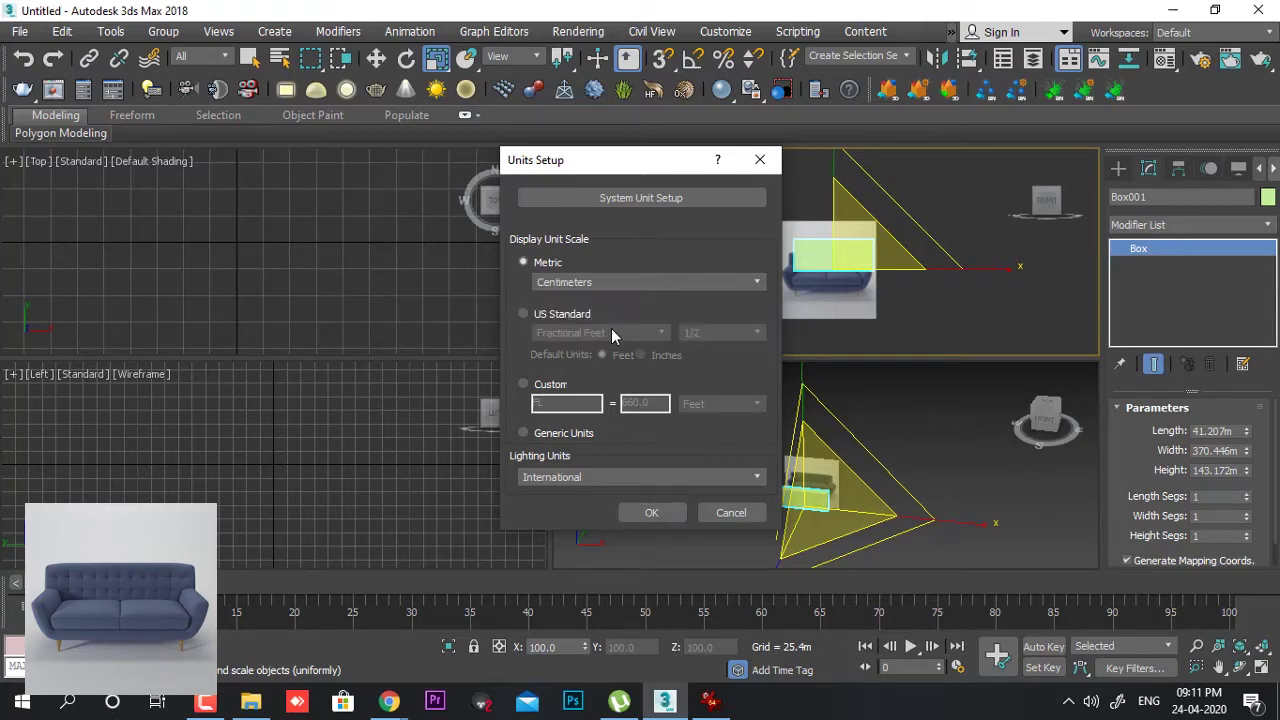
click(651, 512)
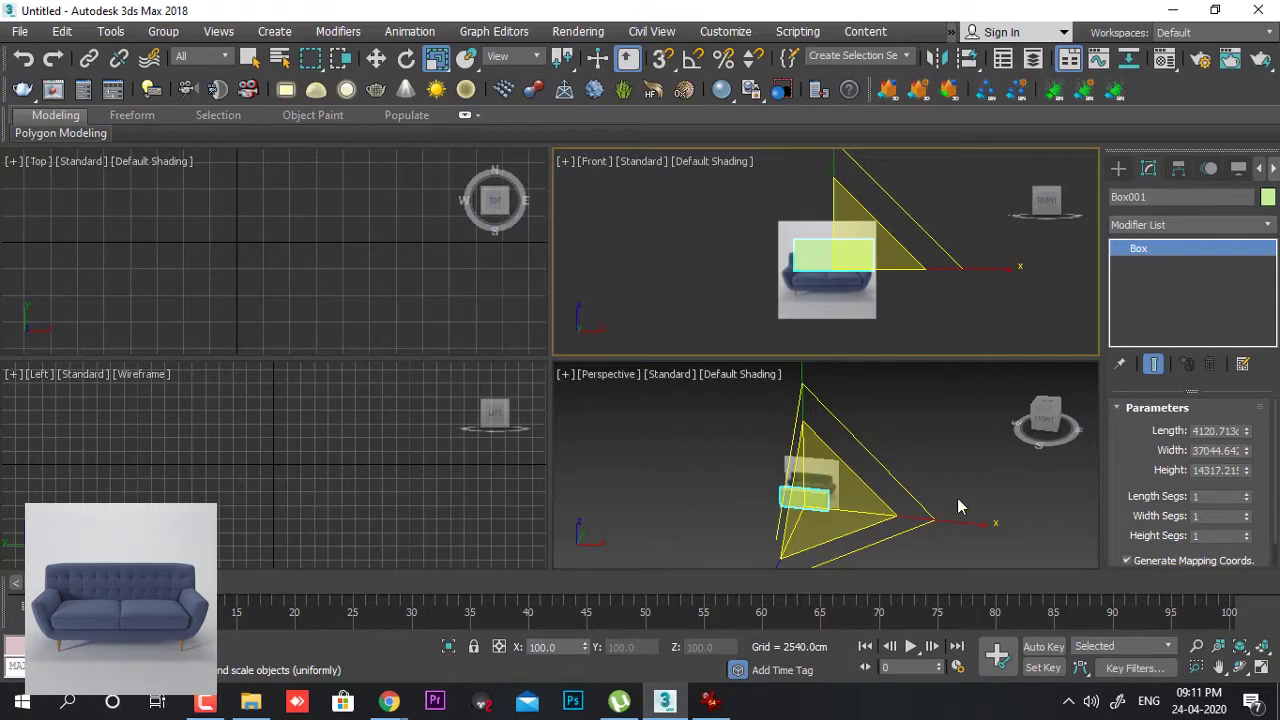
- Increase the box's length to about 5934 cm and set its height to 84 cm
double_click(1228, 430)
key(BackSpace)
key(Tab)
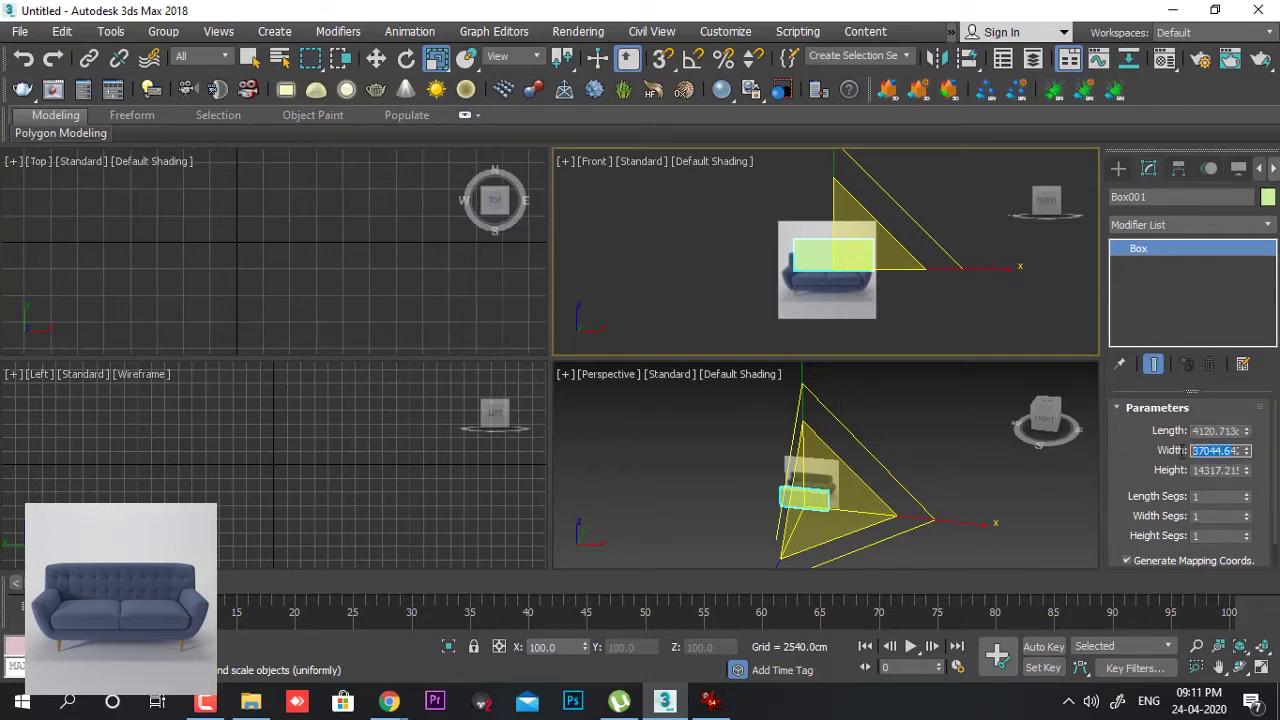
mouse_move(1246, 431)
mouse_down()
mouse_move(1264, 284)
mouse_move(1246, 472)
mouse_move(1251, 420)
mouse_up()
drag(1222, 470, 1123, 474)
text(8)
key(BackSpace)
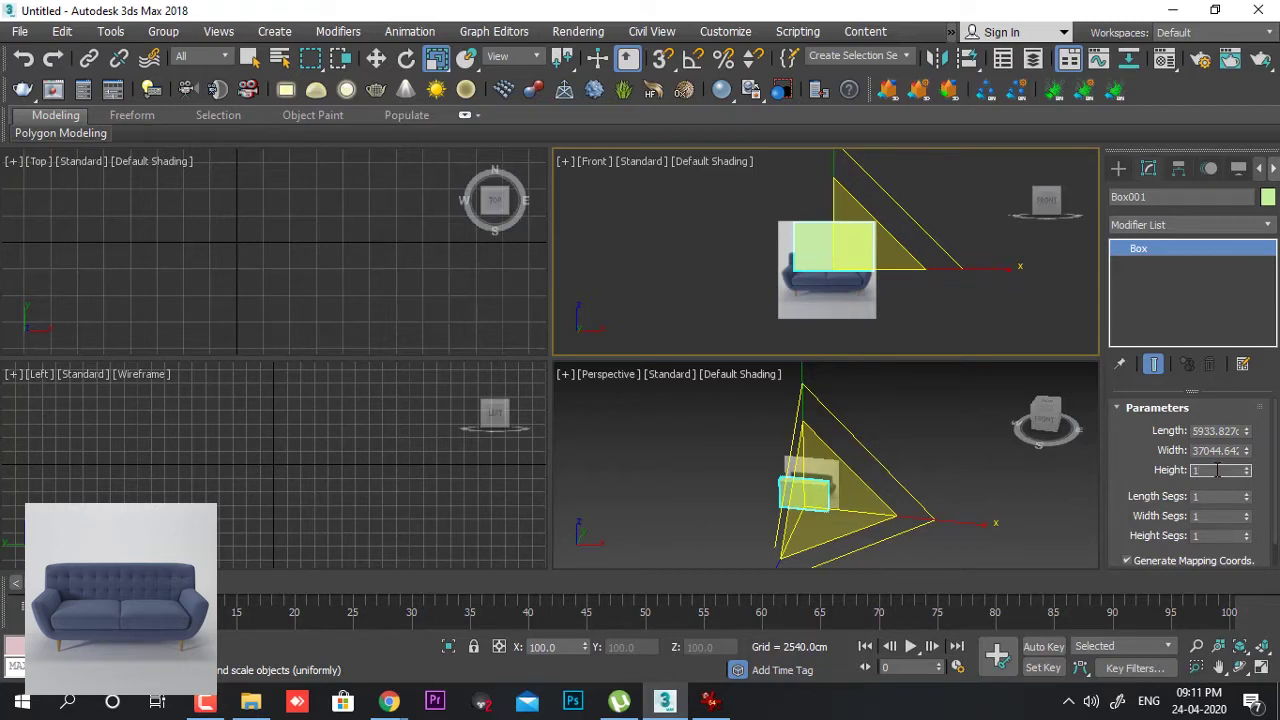
drag(1218, 470, 1125, 472)
text(84)
- Set the box's width to 185 cm
drag(1224, 454, 1161, 452)
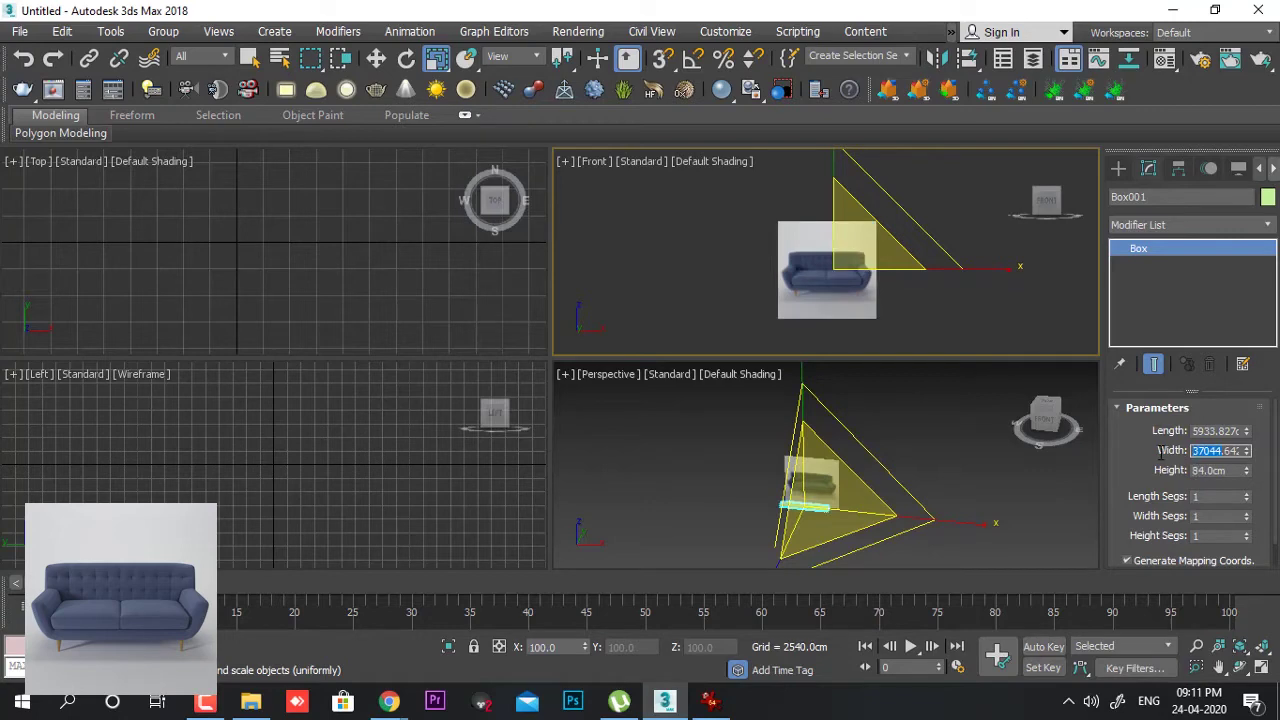
key(End)
drag(1225, 454, 1158, 452)
click(1226, 455)
drag(1231, 455, 1098, 448)
key(BackSpace)
key(BackSpace)
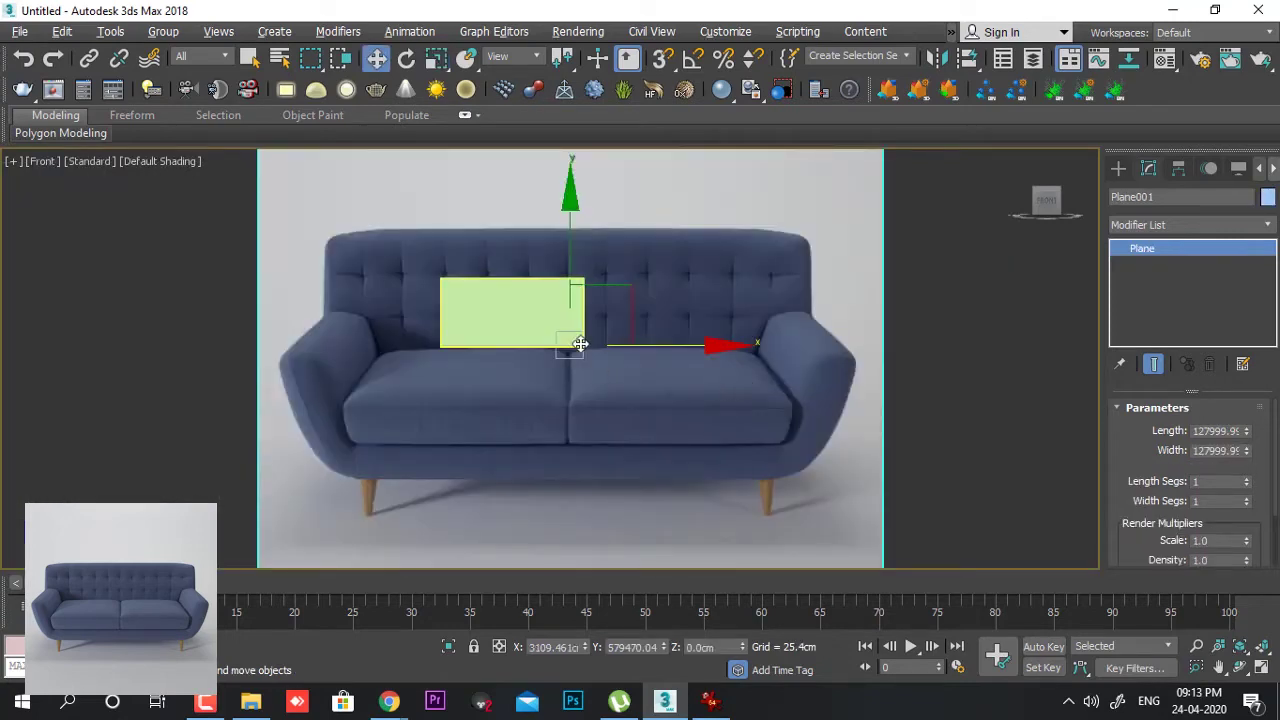
- Scale the sofa image plane uniformly to about 0.231 percent and move the box along X to centre it on the sofa
drag(585, 340, 689, 403)
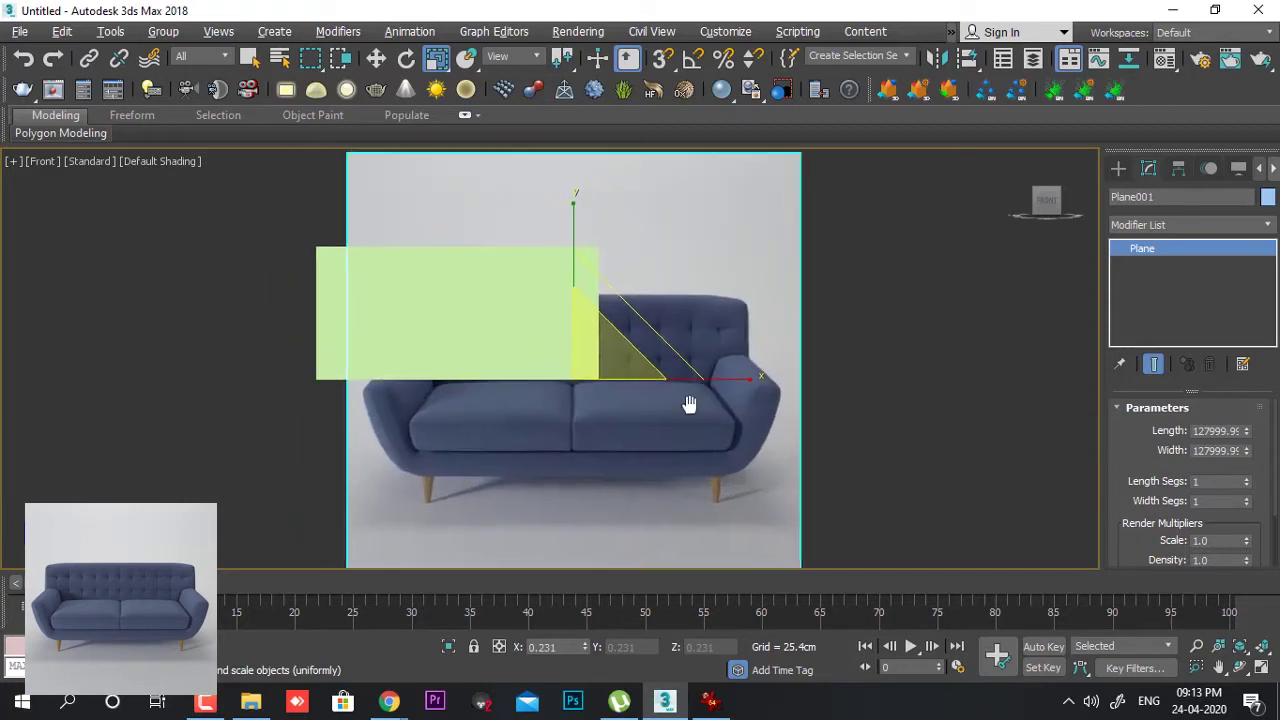
key(w)
click(500, 324)
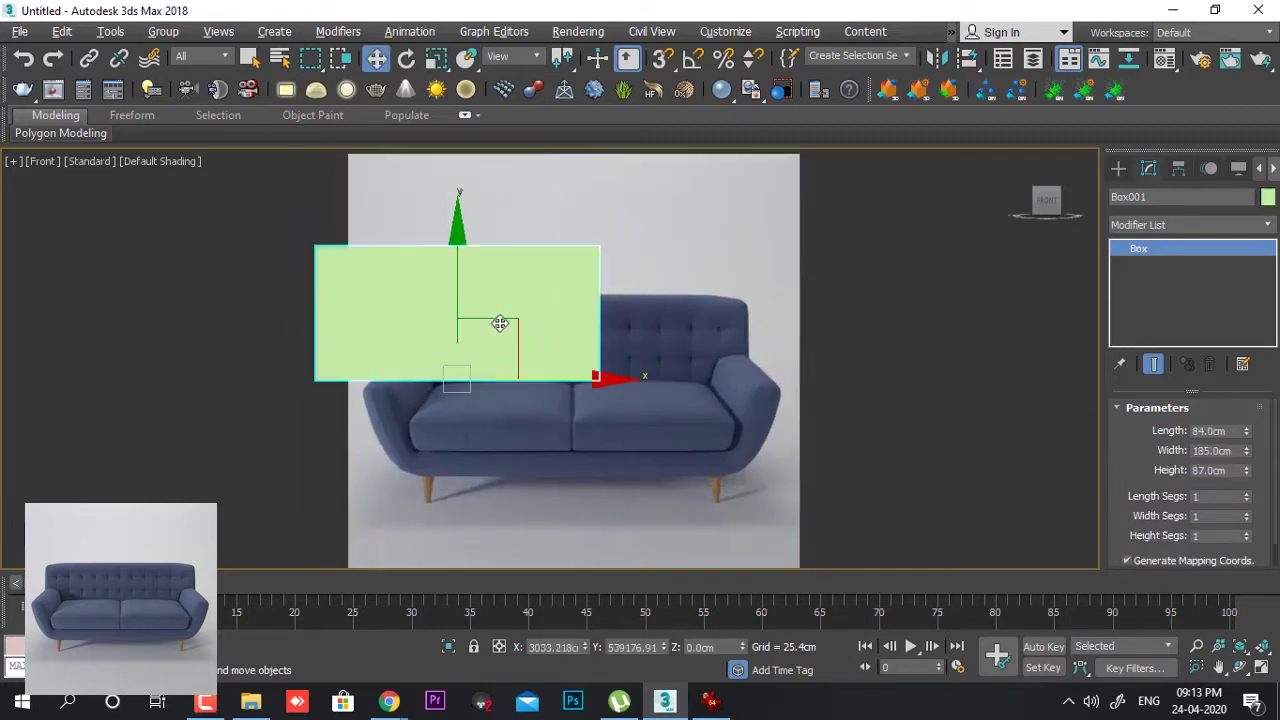
drag(603, 376, 717, 384)
click(782, 300)
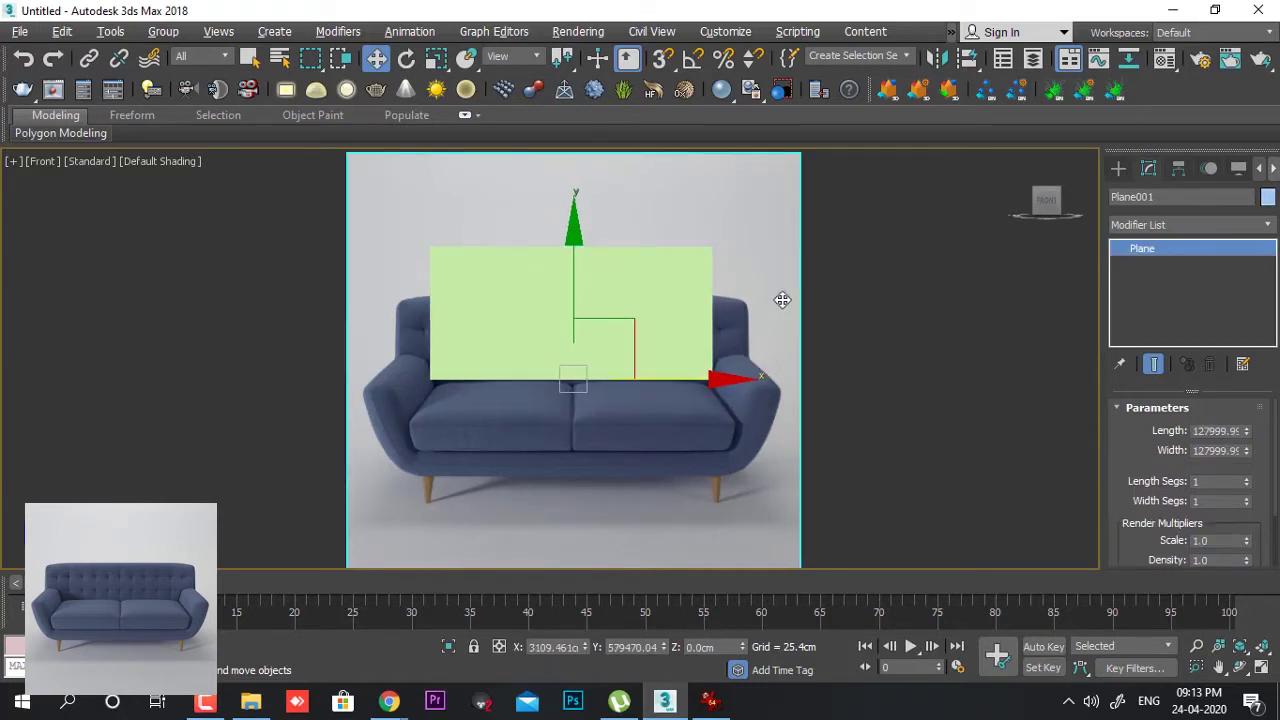
- Scale the sofa image plane down uniformly and lower the box over the sofa to about Z -45.47 cm
key(r)
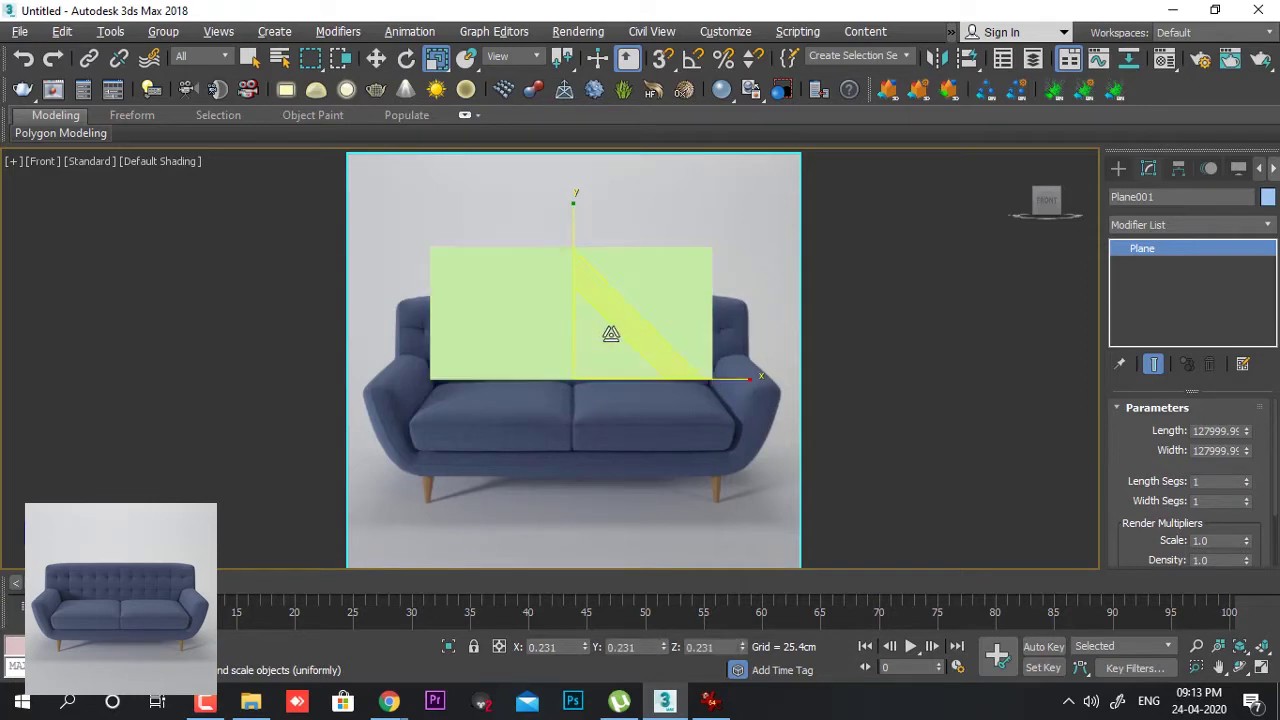
drag(575, 376, 513, 396)
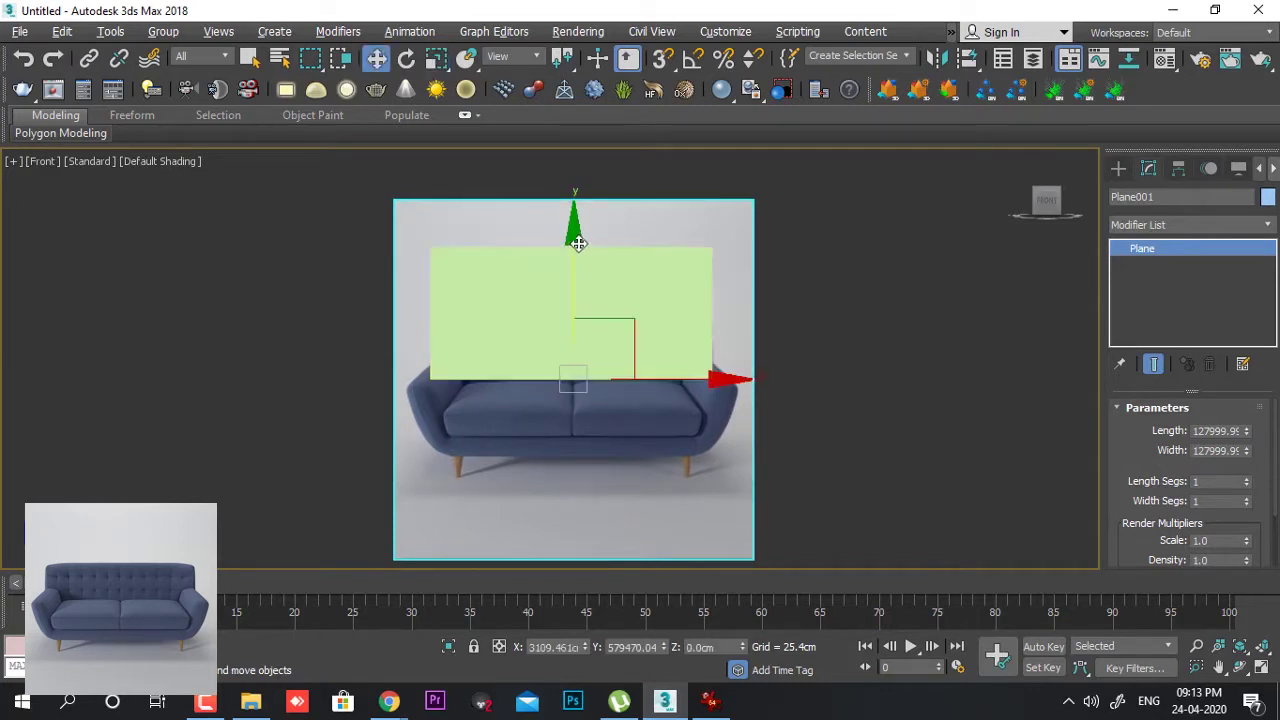
drag(577, 240, 571, 175)
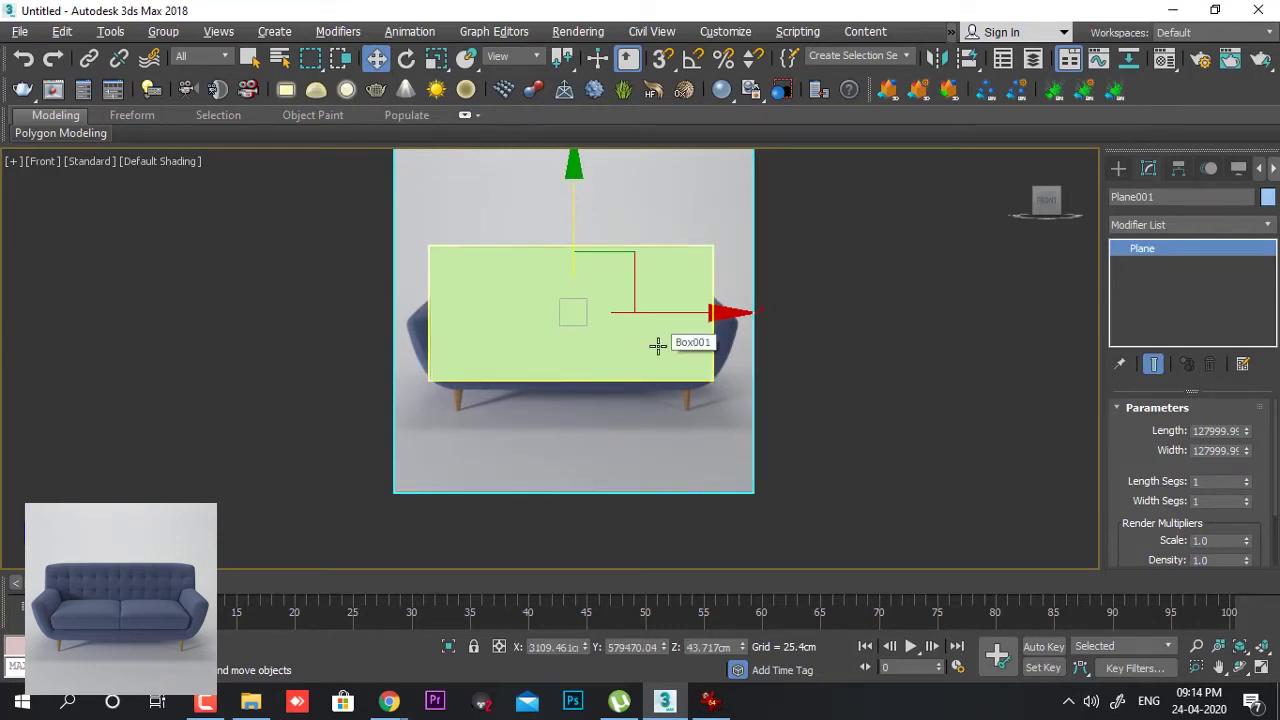
key(ctrl+z)
click(633, 284)
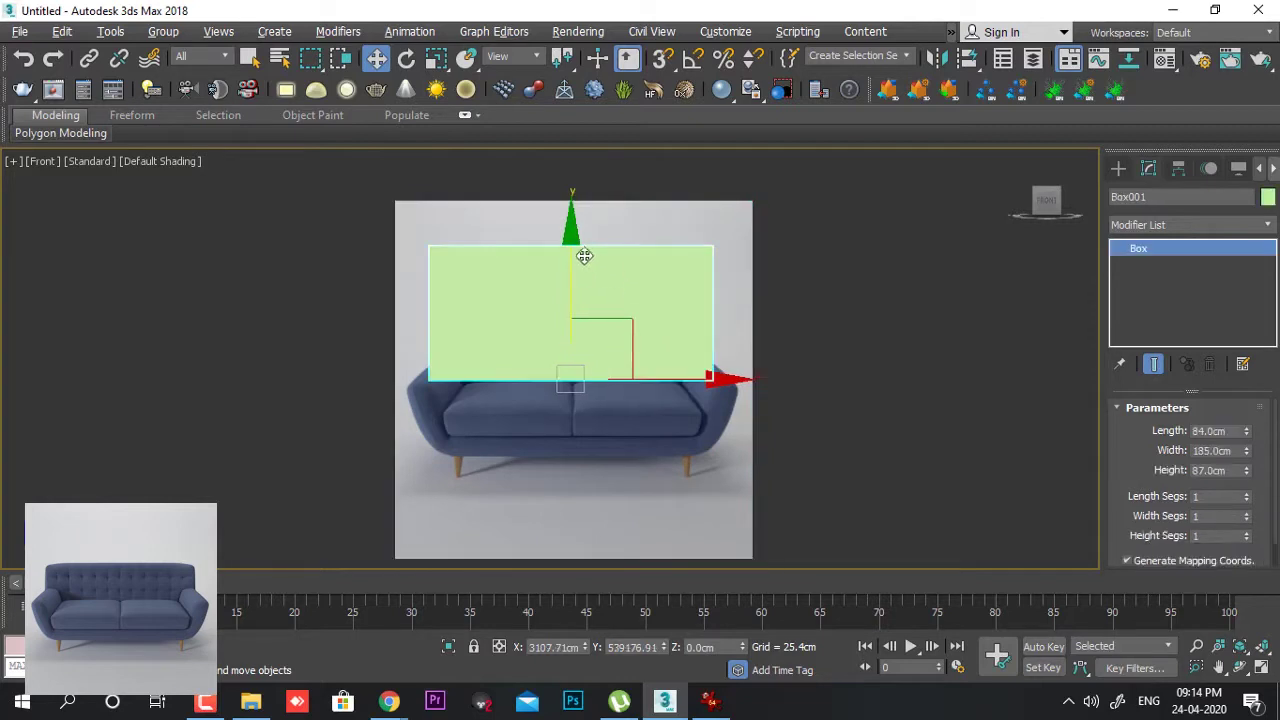
drag(585, 252, 564, 314)
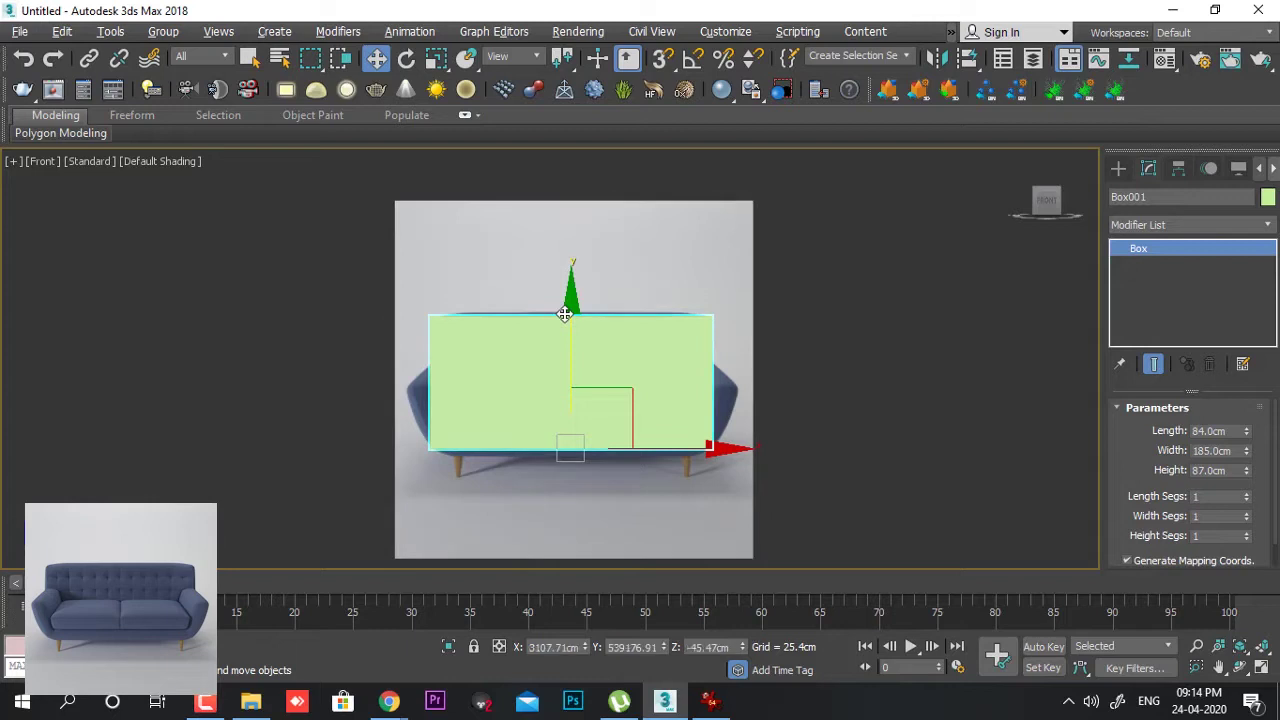
- Show all four viewports and rename the box as Dimstyle
key(alt+w)
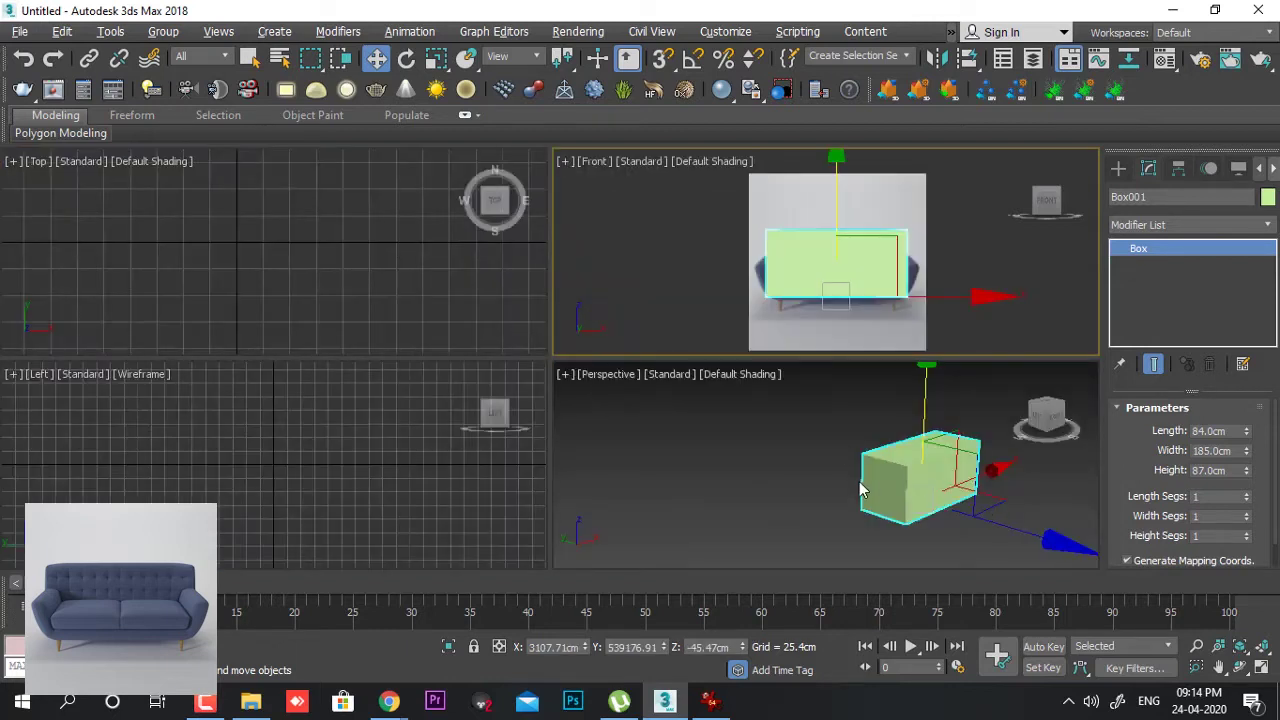
click(858, 488)
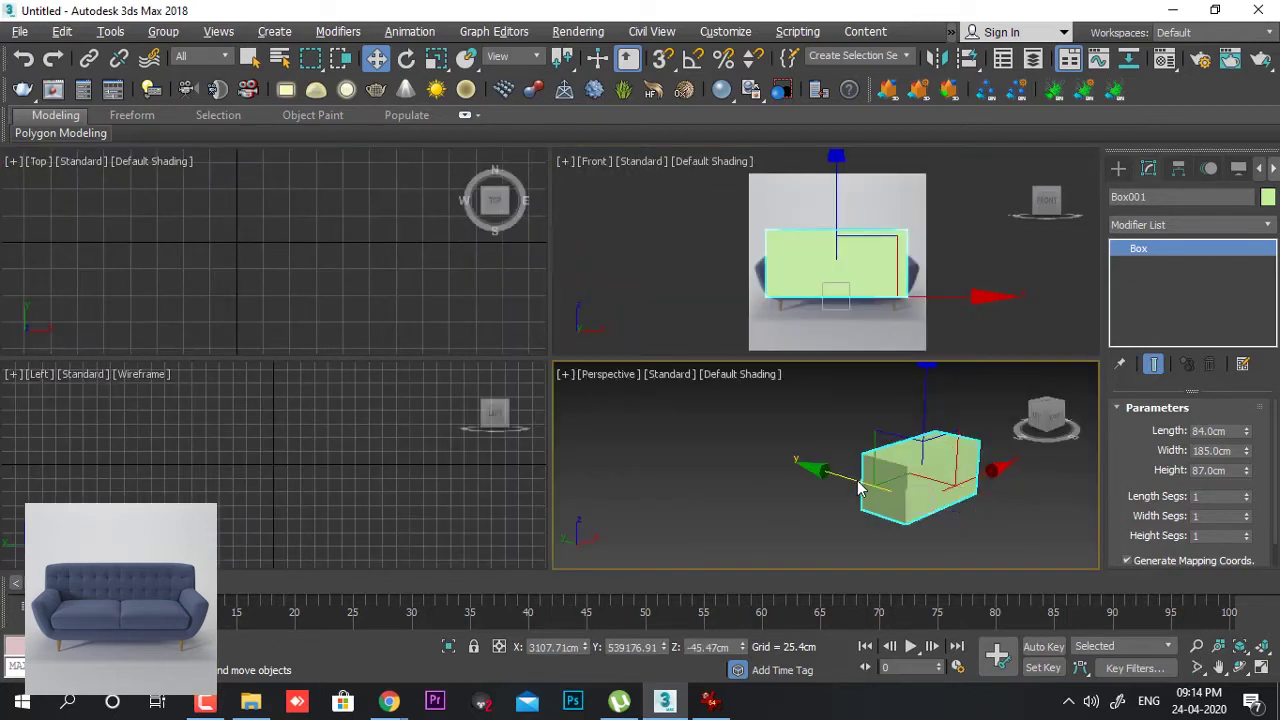
right_click(922, 481)
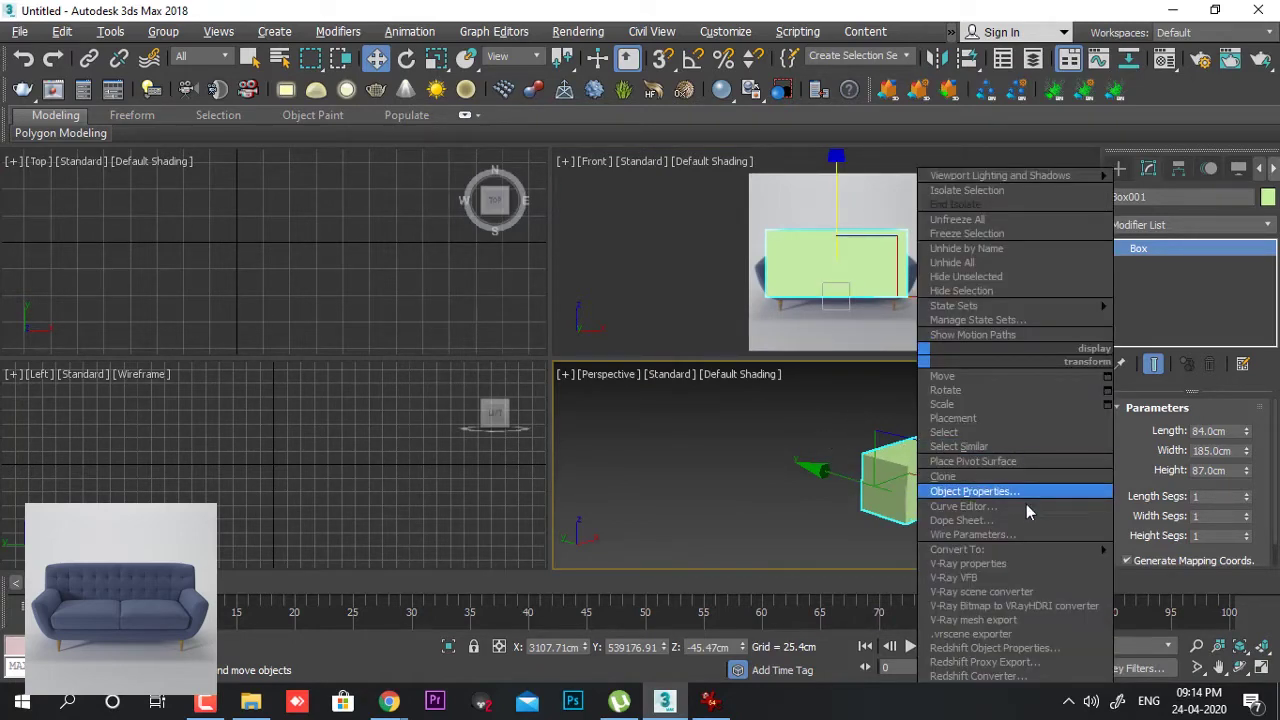
click(823, 412)
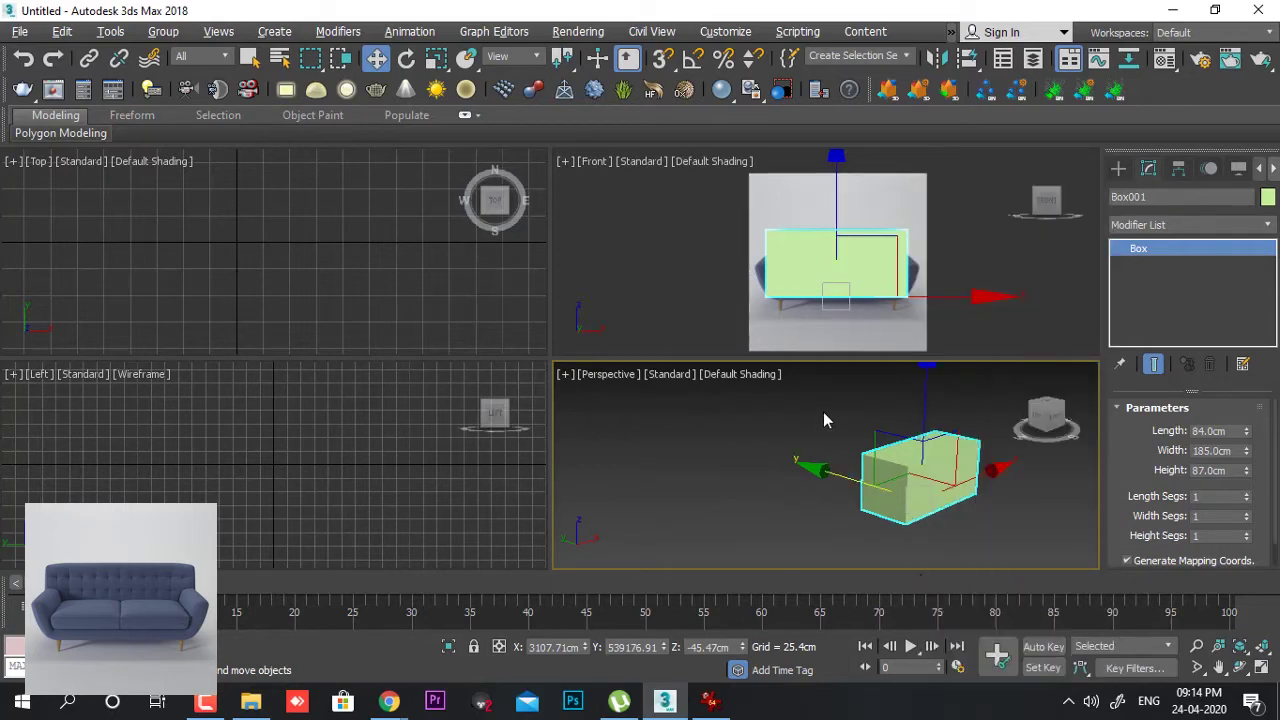
click(1154, 197)
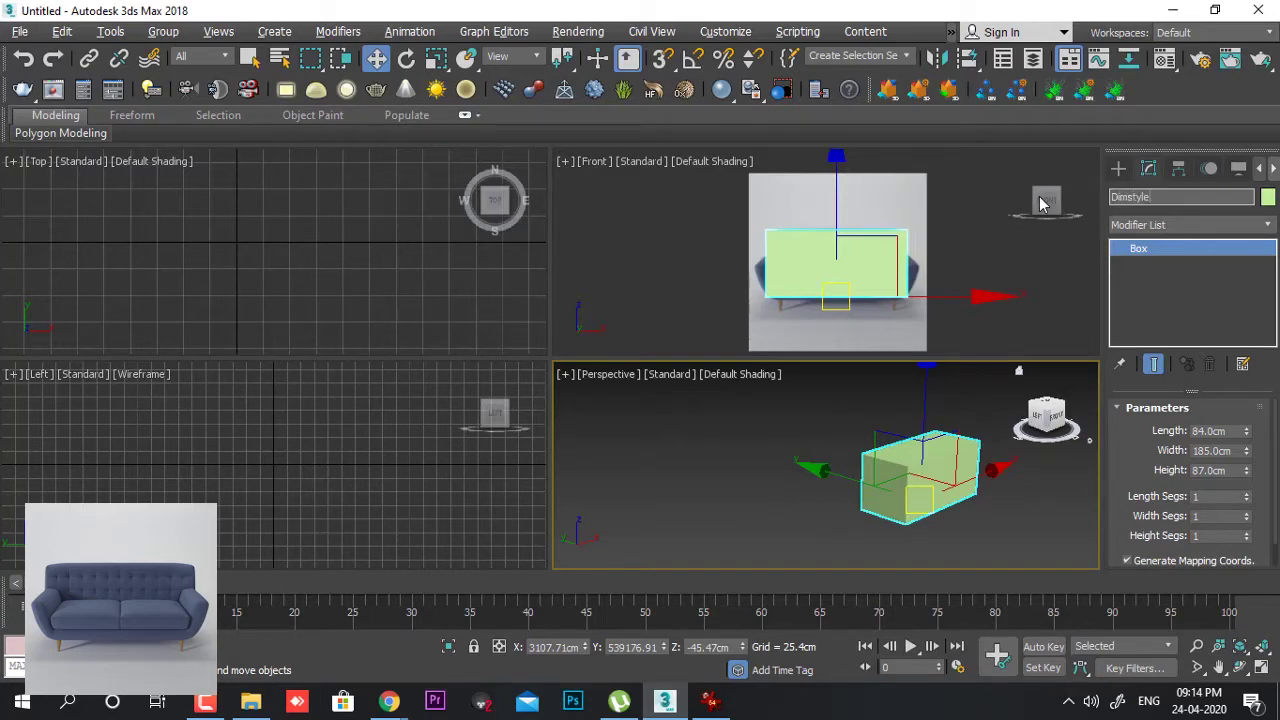
key(Return)
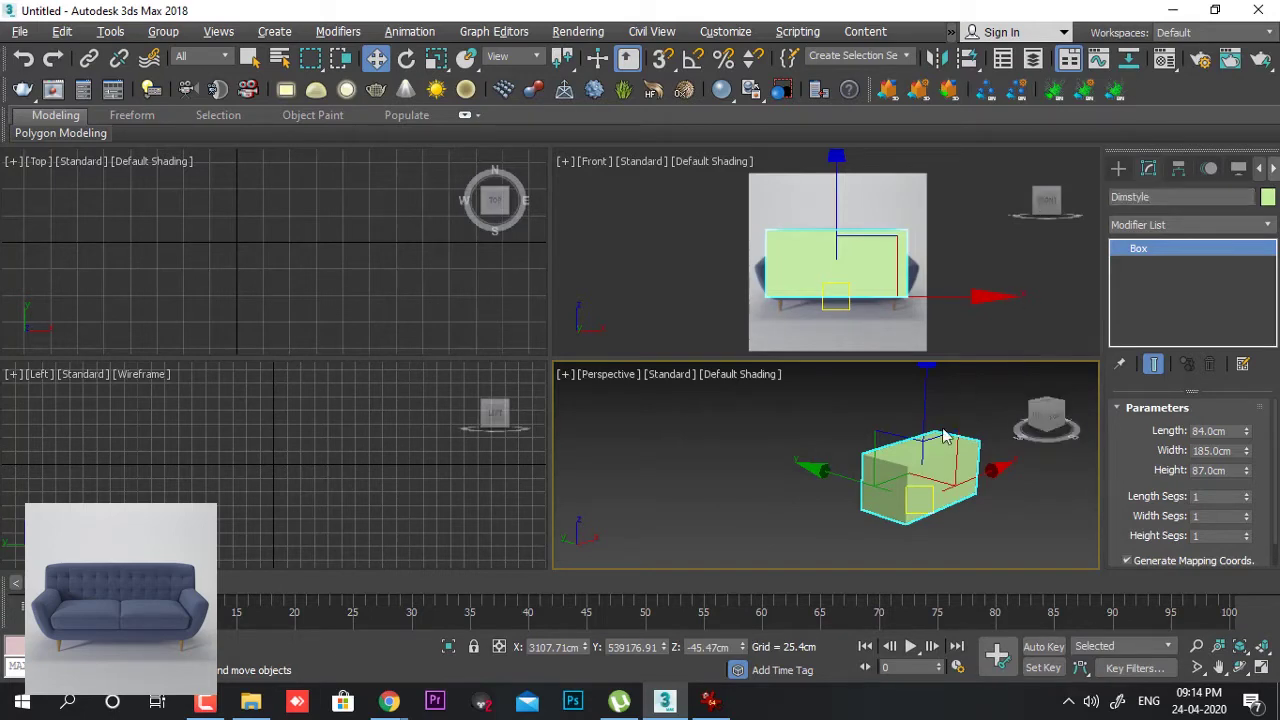
- Clone the Dimstyle box as an independent copy
right_click(914, 465)
click(935, 476)
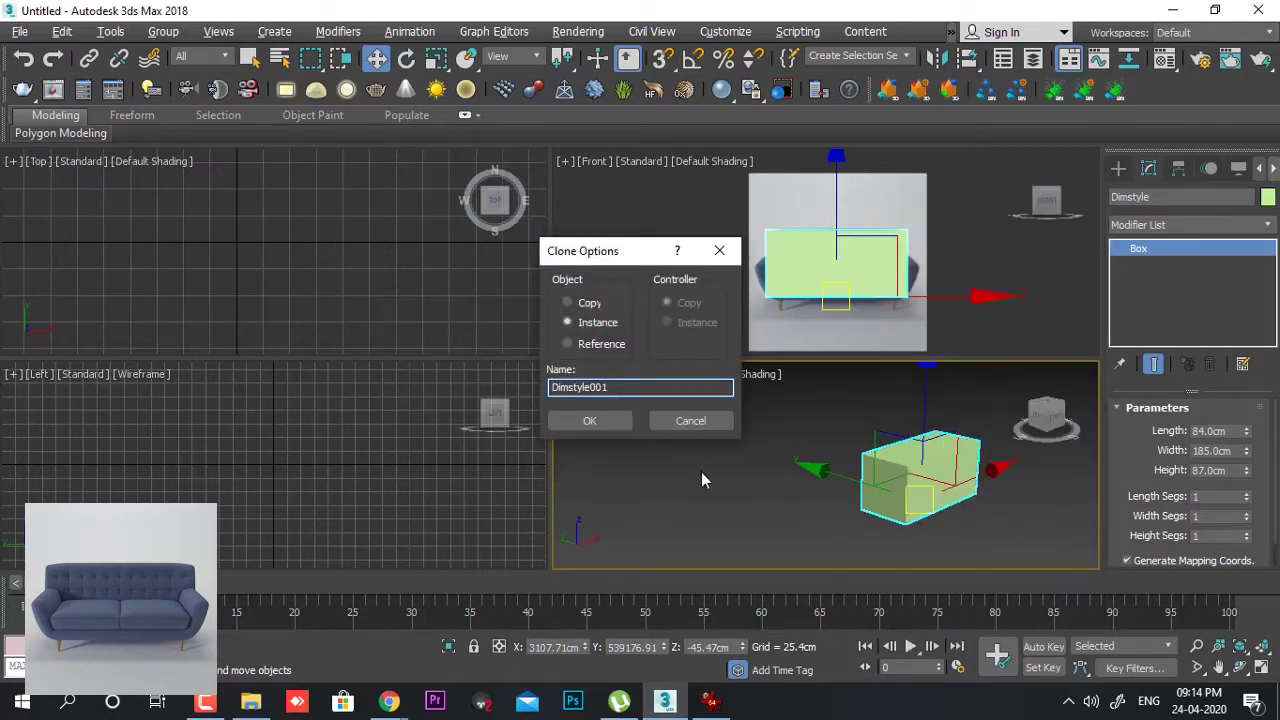
click(590, 304)
click(589, 421)
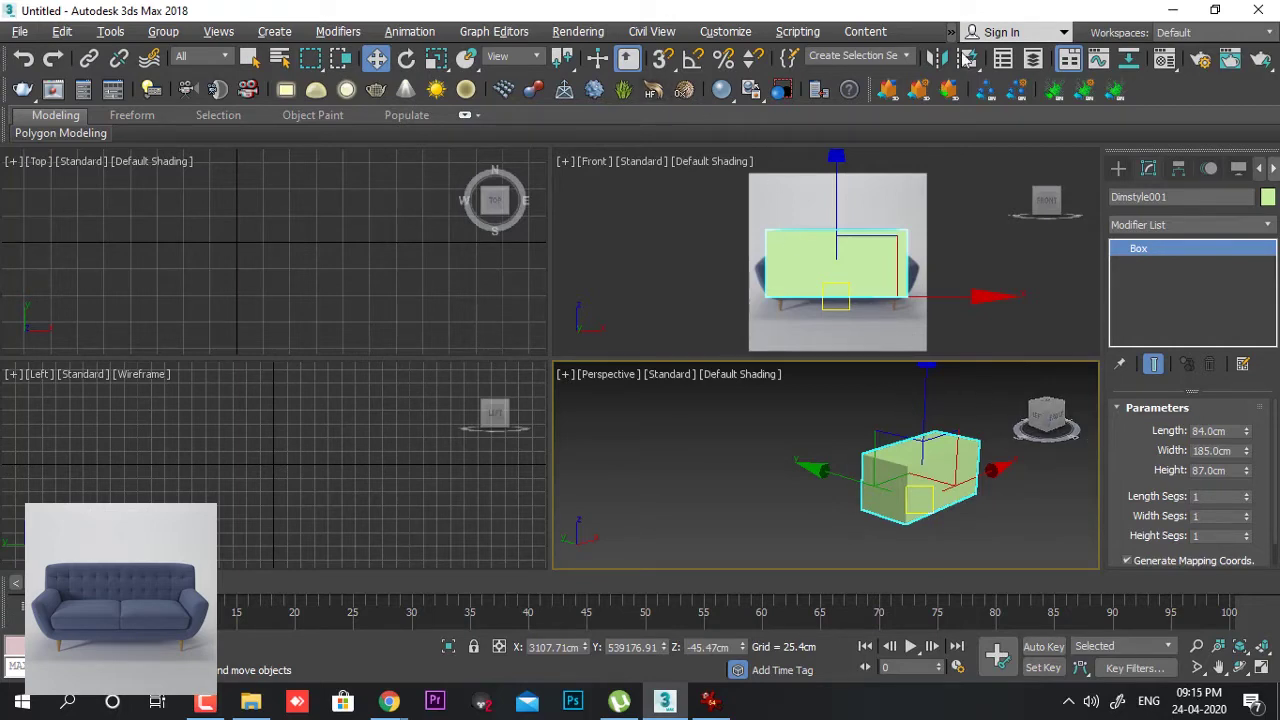
- Scale the Sofa box along Y to about 24.3 percent and unhide the Dimstyle box in the Layer Explorer
click(1033, 58)
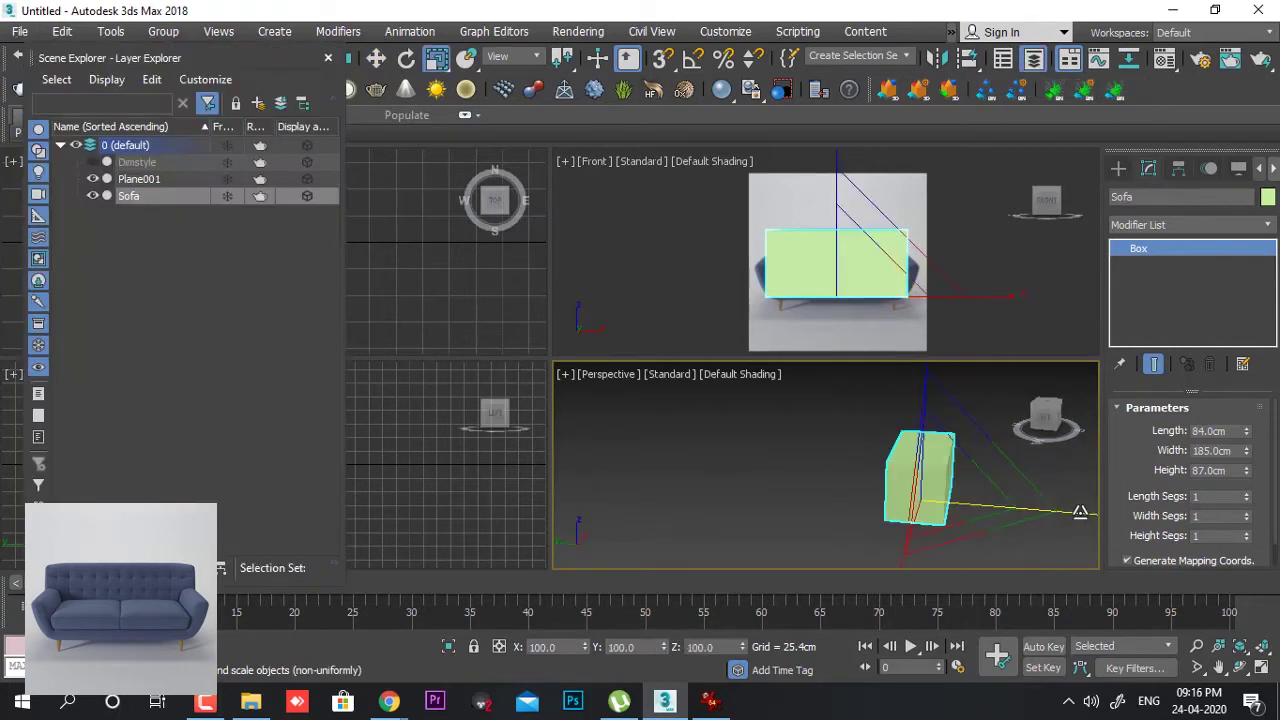
drag(1080, 512, 888, 518)
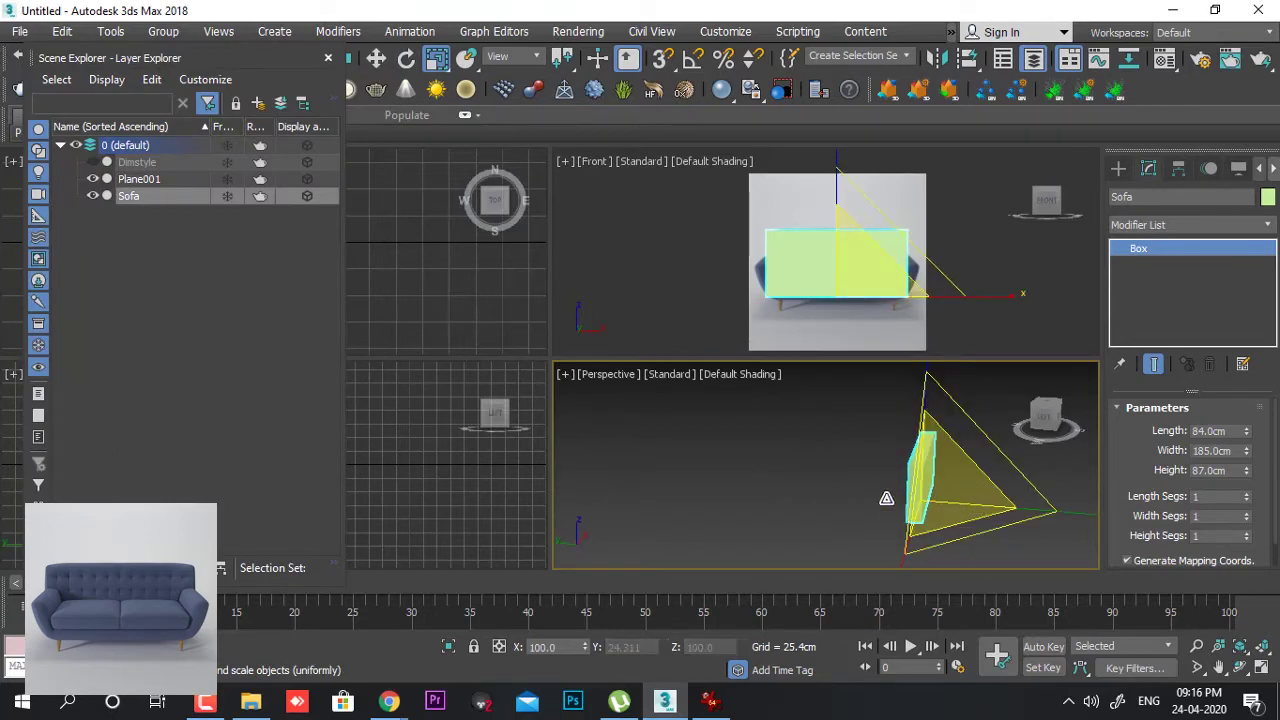
click(93, 162)
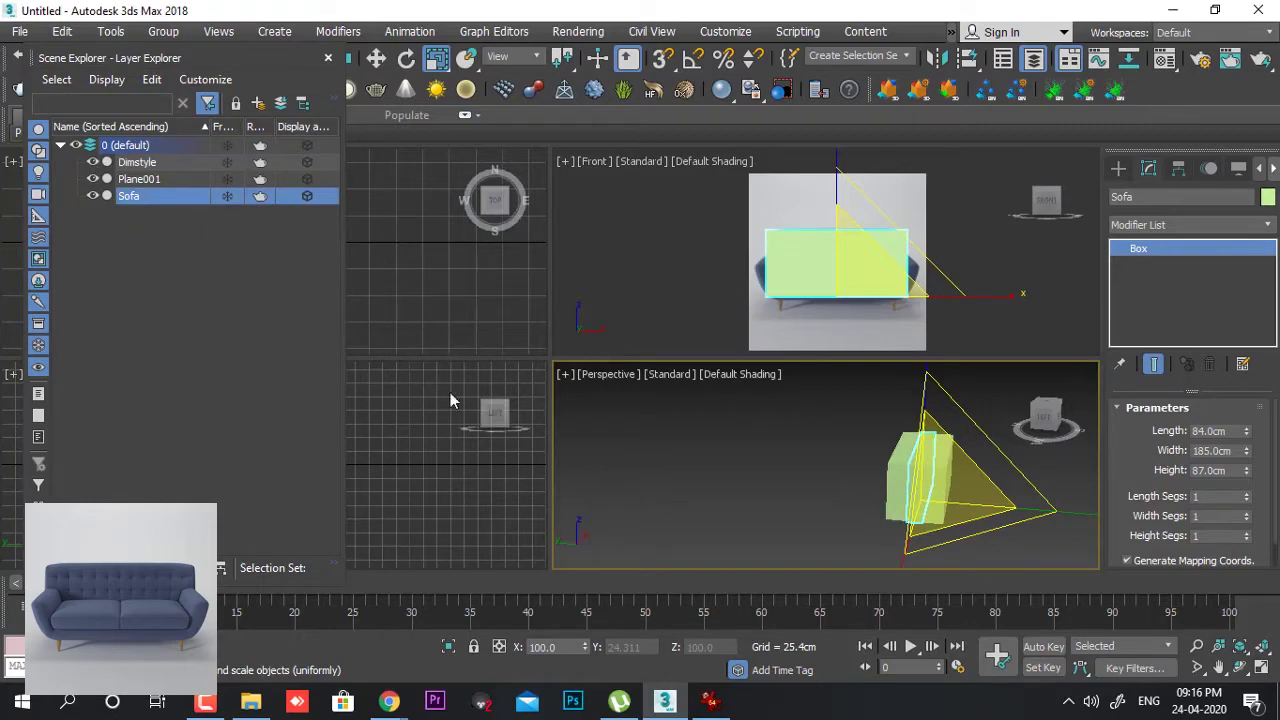
- Move the thin Sofa box along Y toward the rear of the Dimstyle box
key(w)
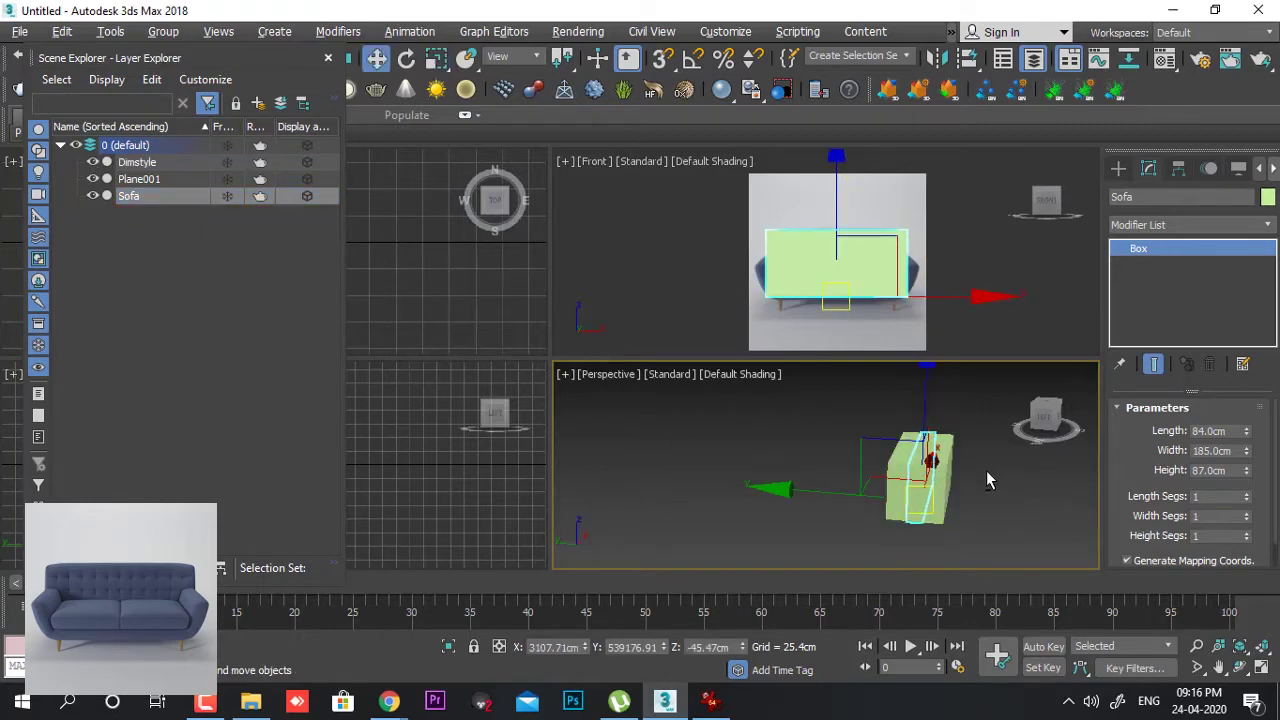
scroll(936, 490, up, 5)
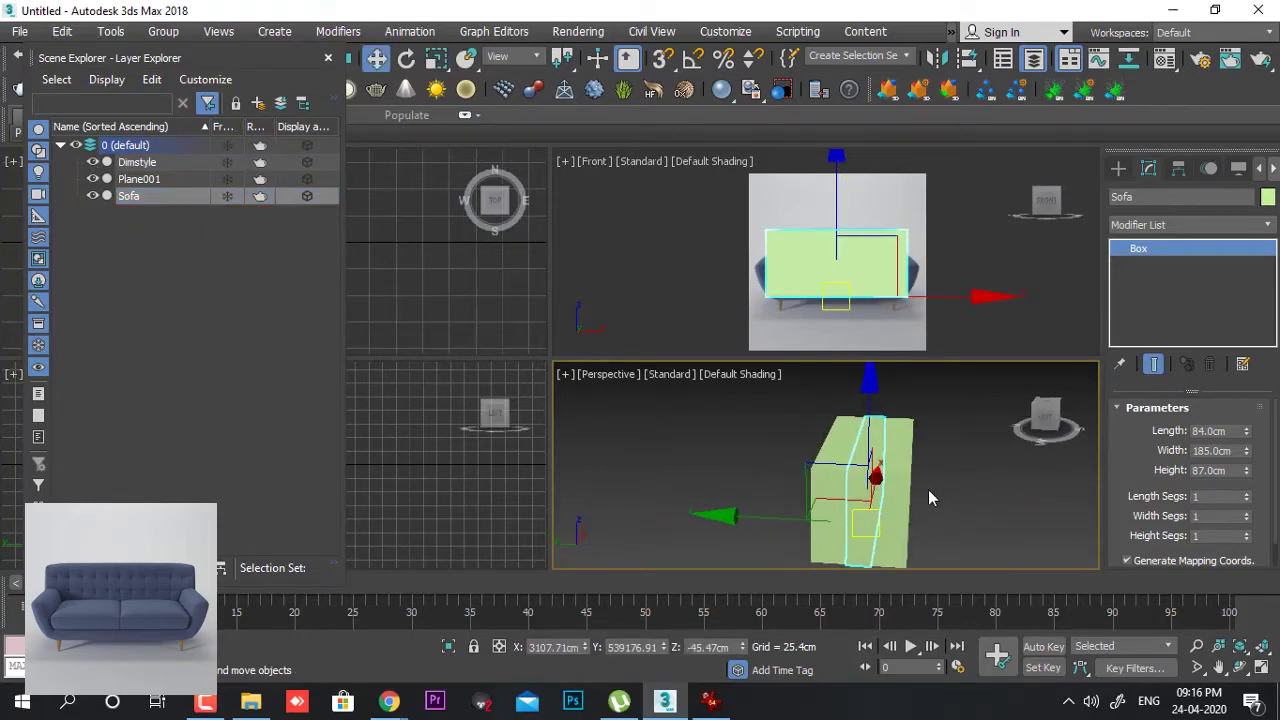
drag(790, 518, 753, 523)
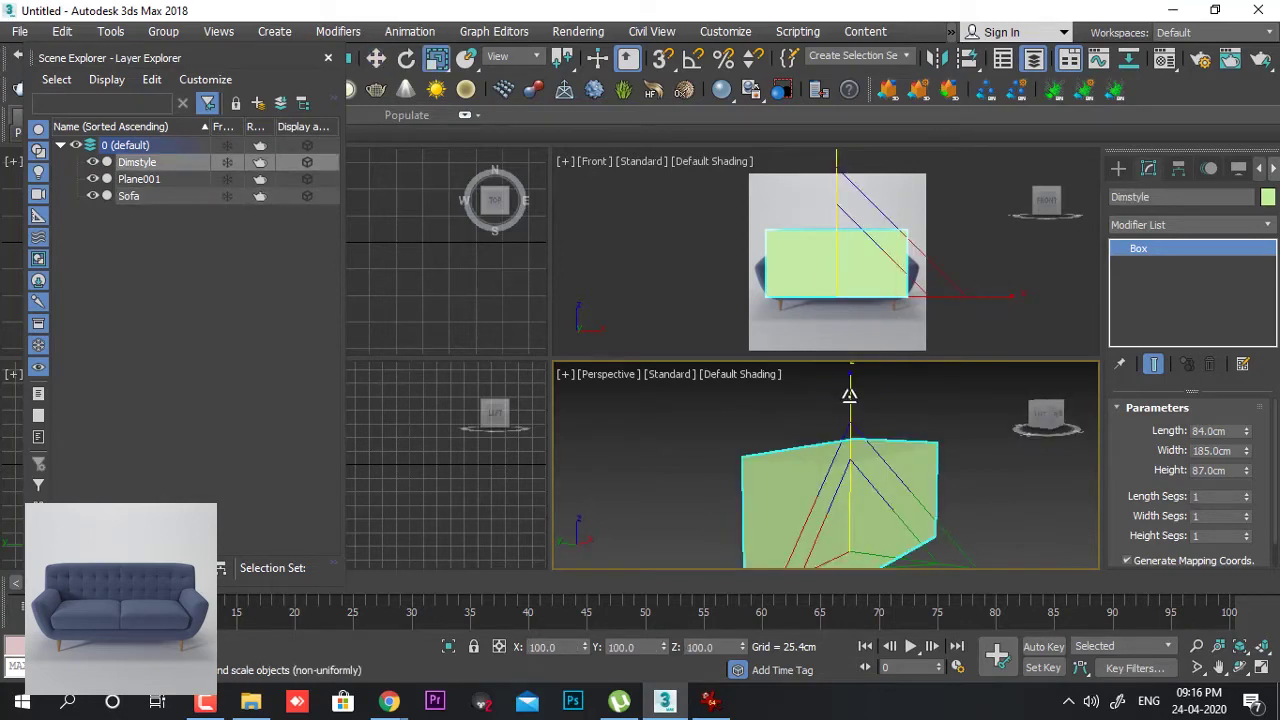
- Clone the Dimstyle box as one copy scaled to 24.94 percent along Z and set the copy's object color to magenta
drag(849, 395, 841, 575)
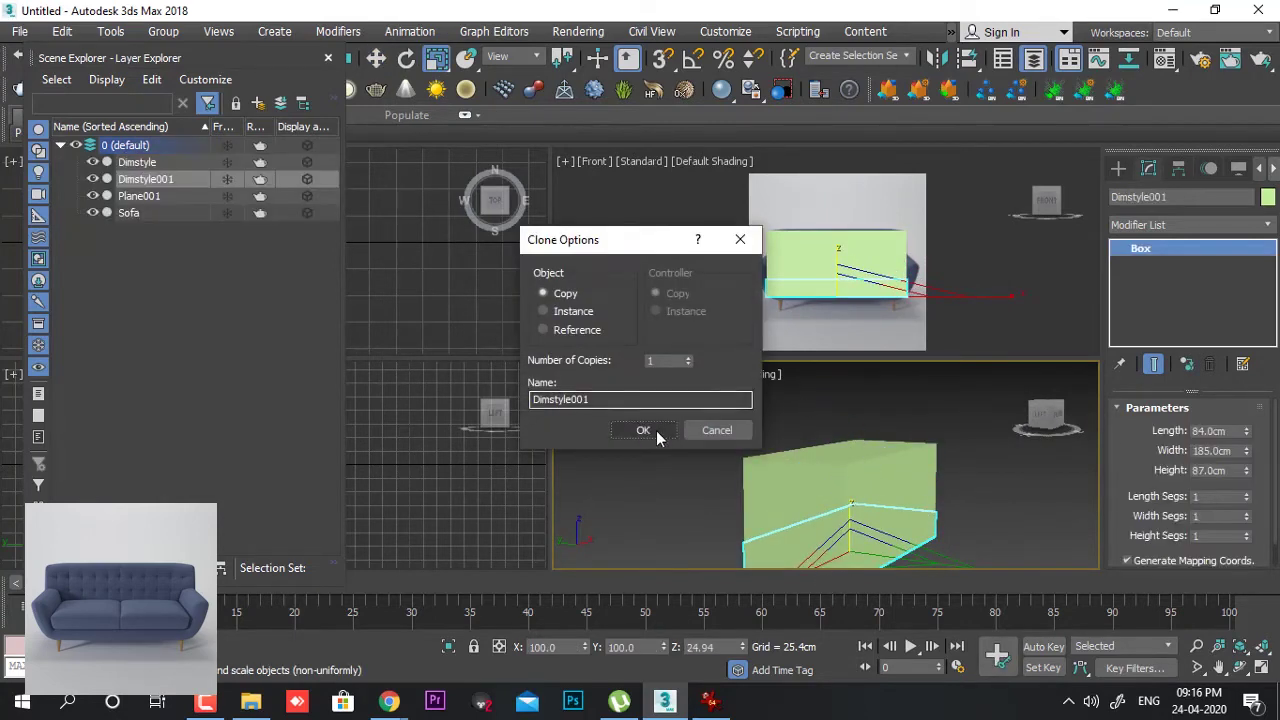
click(663, 435)
click(1267, 197)
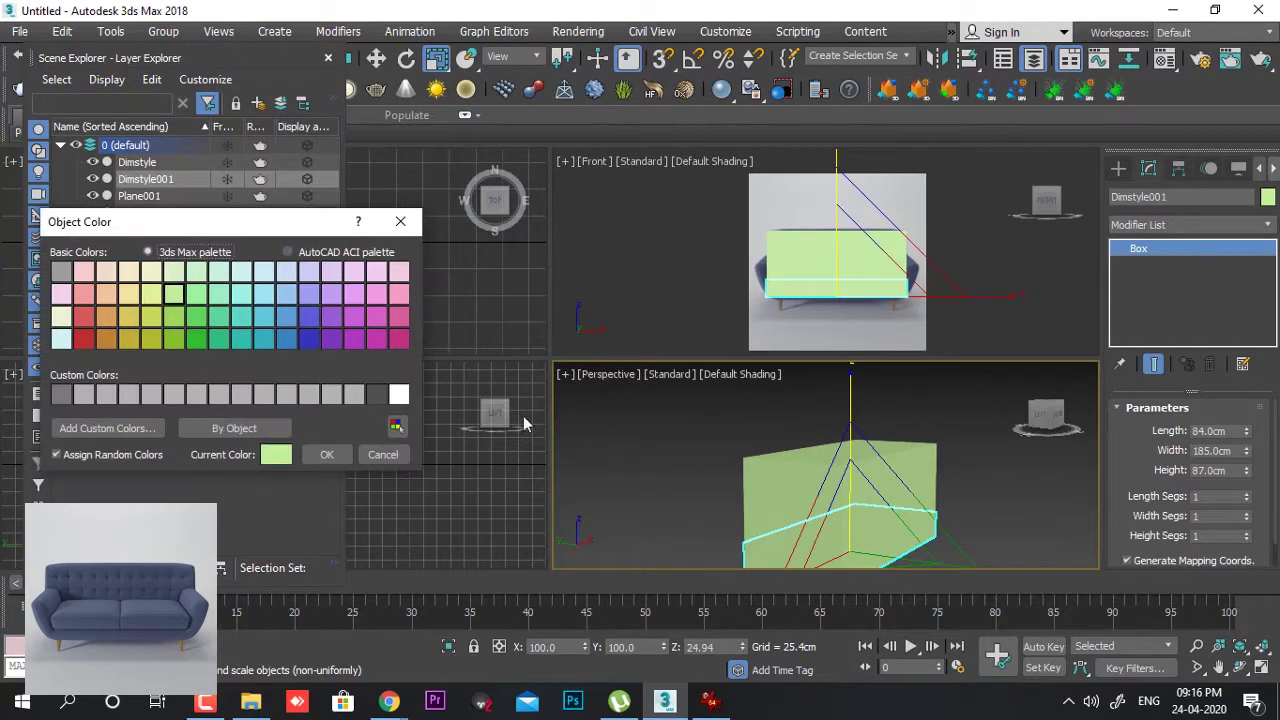
click(399, 340)
click(325, 455)
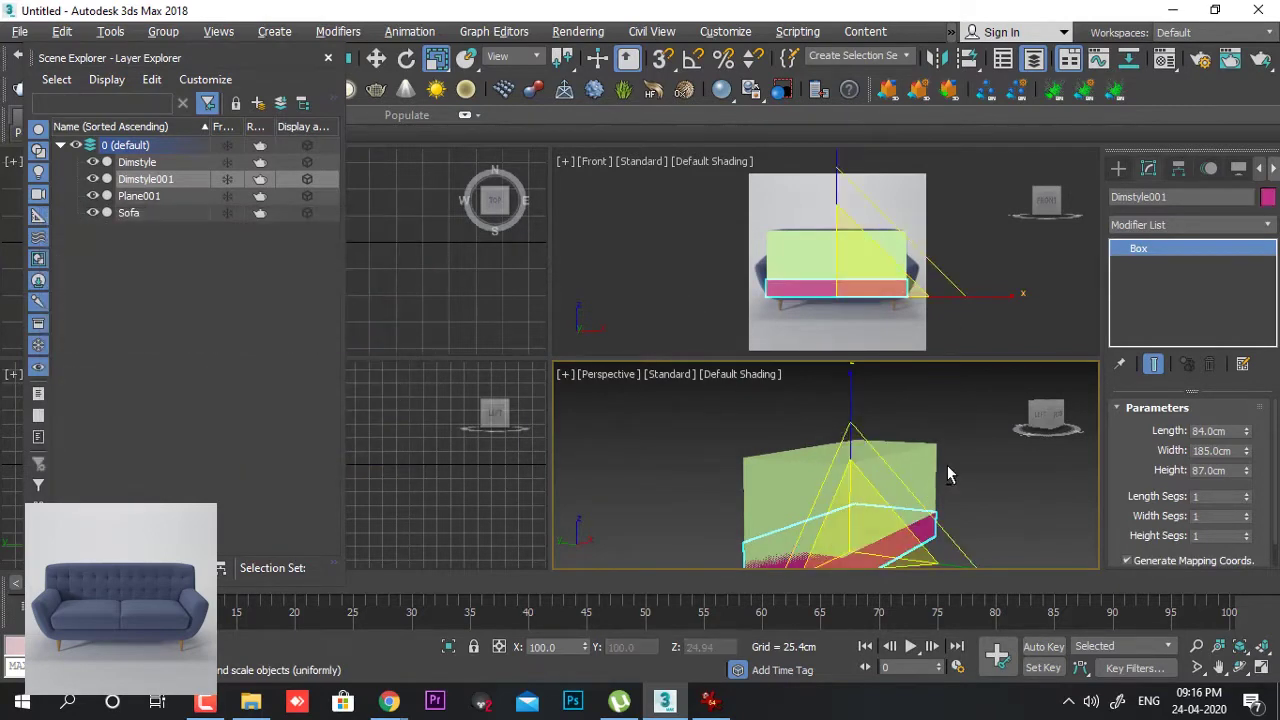
alt+middle_drag(1026, 455, 733, 483)
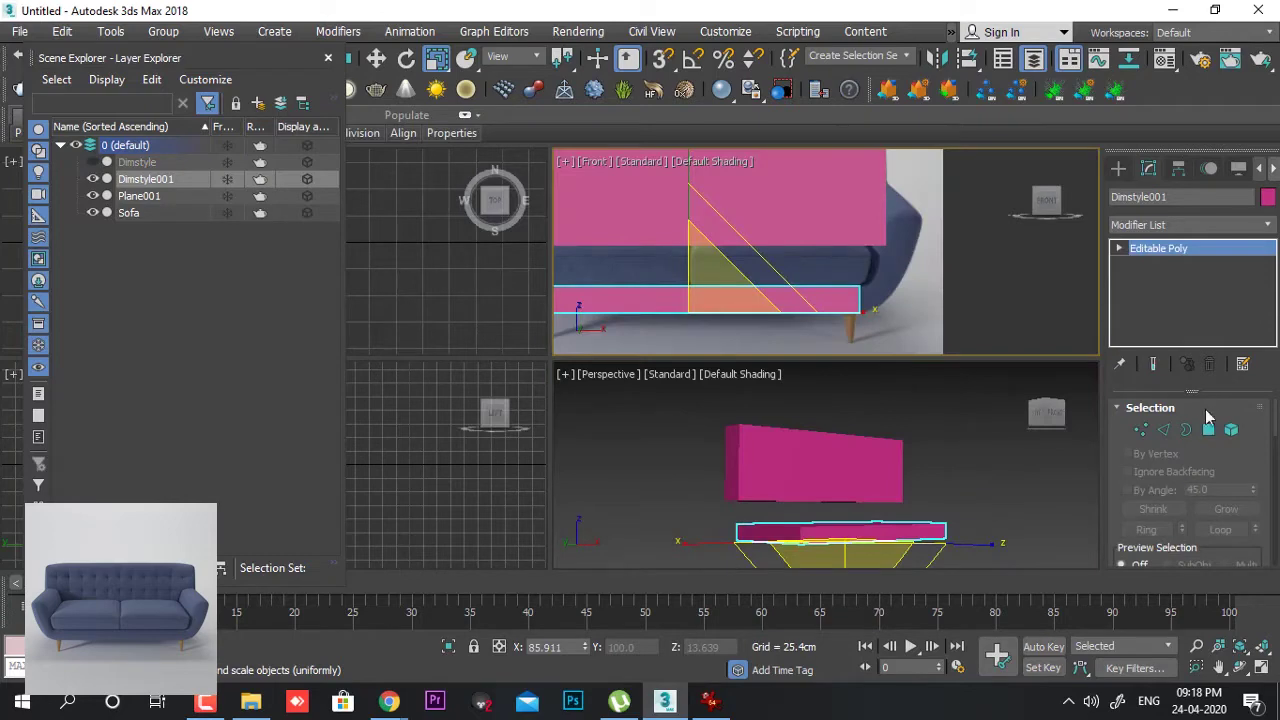
- Select the right end polygon of the sofa base box and extrude it 25.4 cm
click(1209, 430)
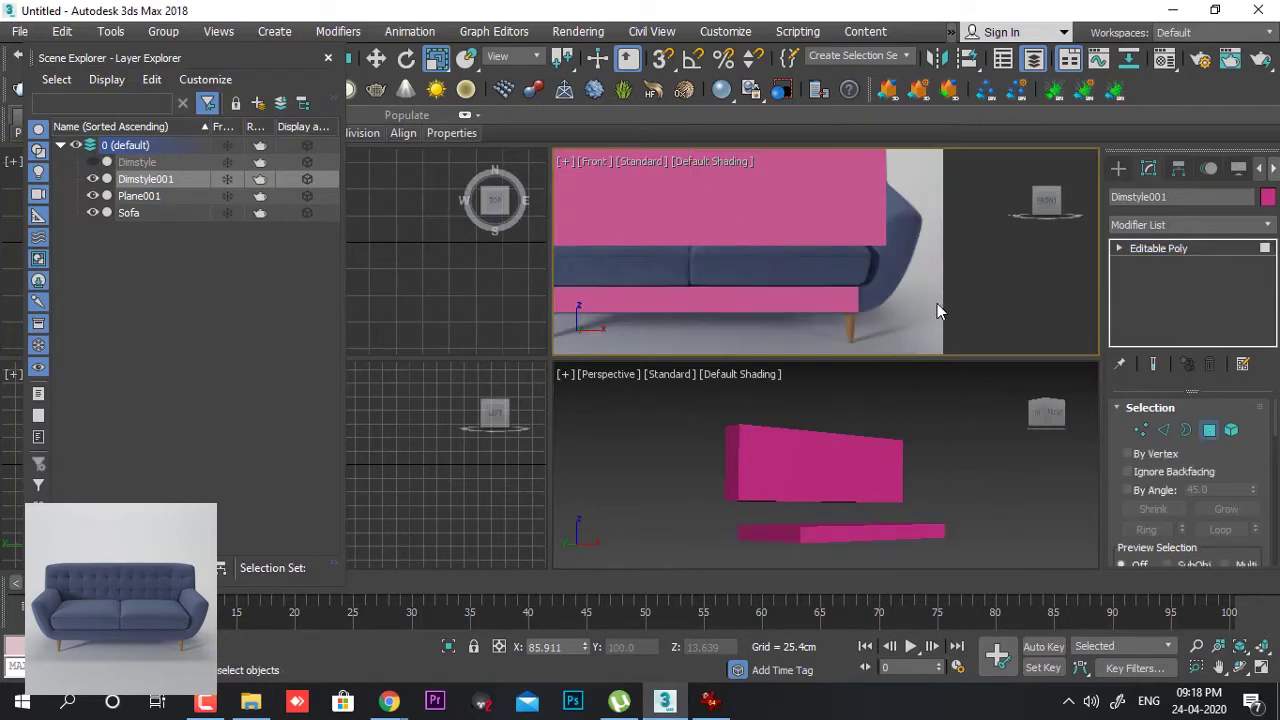
scroll(856, 303, up, 2)
click(818, 316)
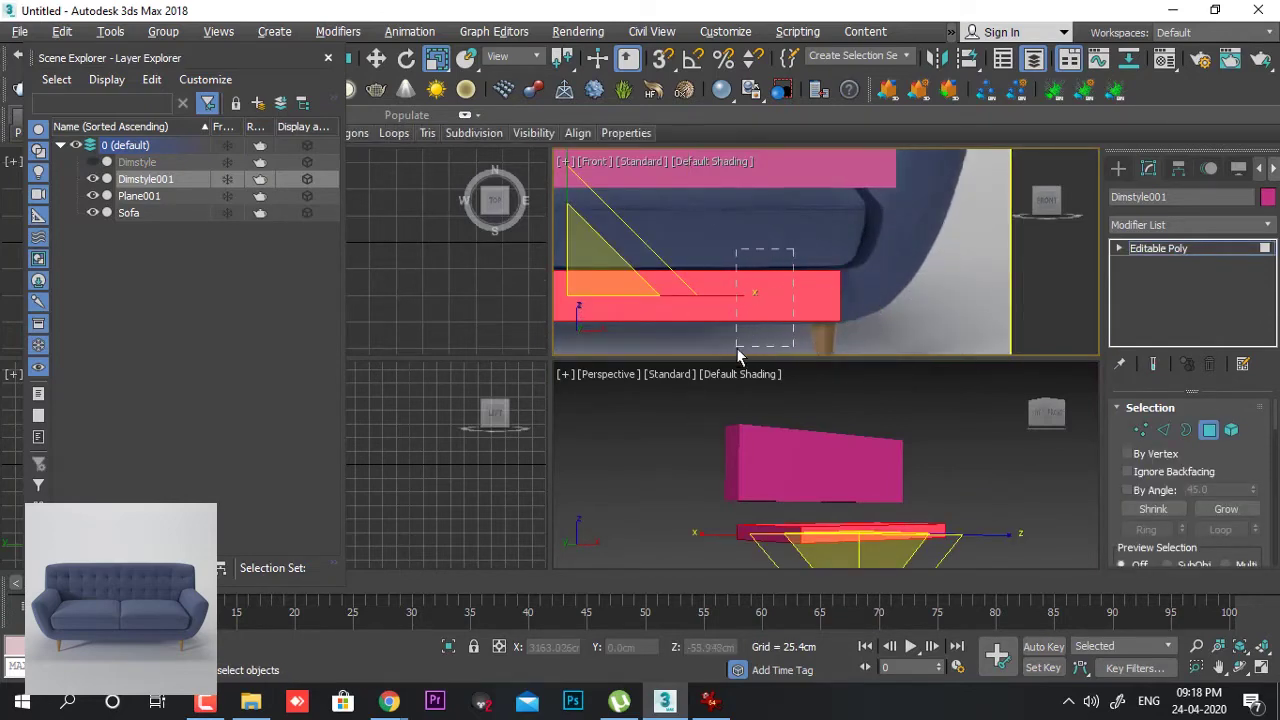
drag(738, 350, 756, 342)
middle_drag(937, 326, 860, 318)
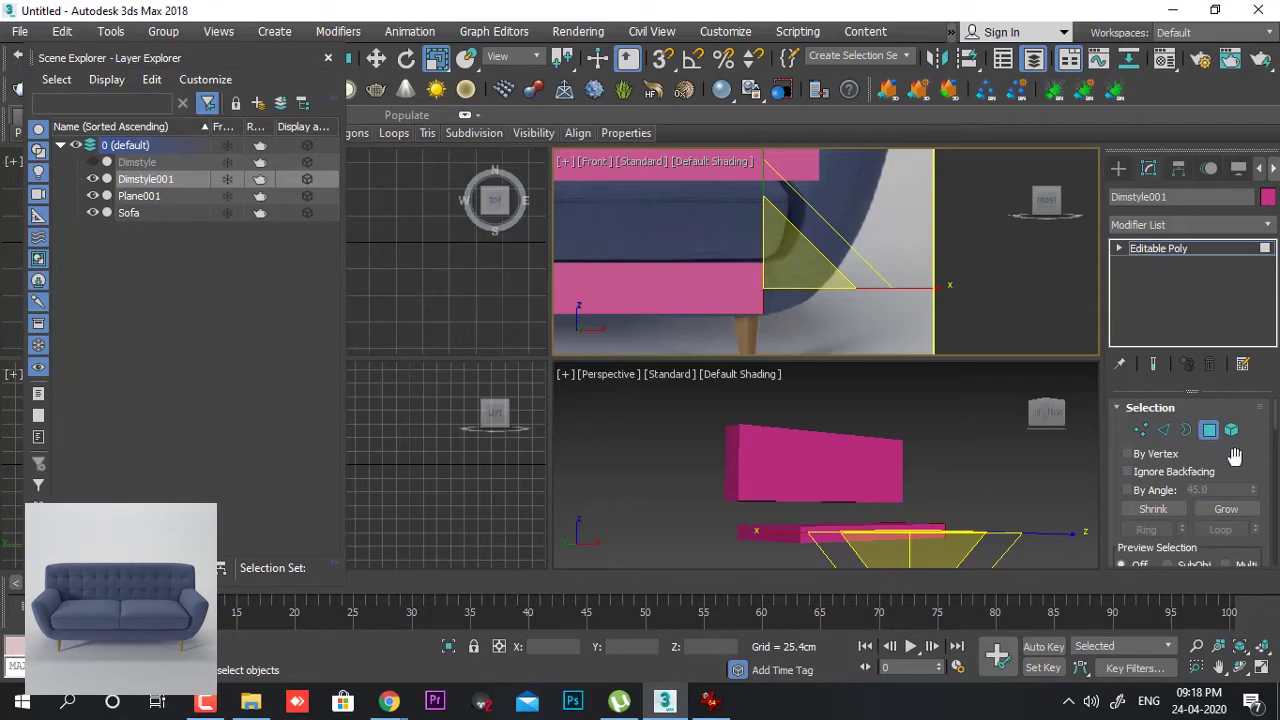
scroll(1237, 462, down, 3)
scroll(1237, 462, down, 3)
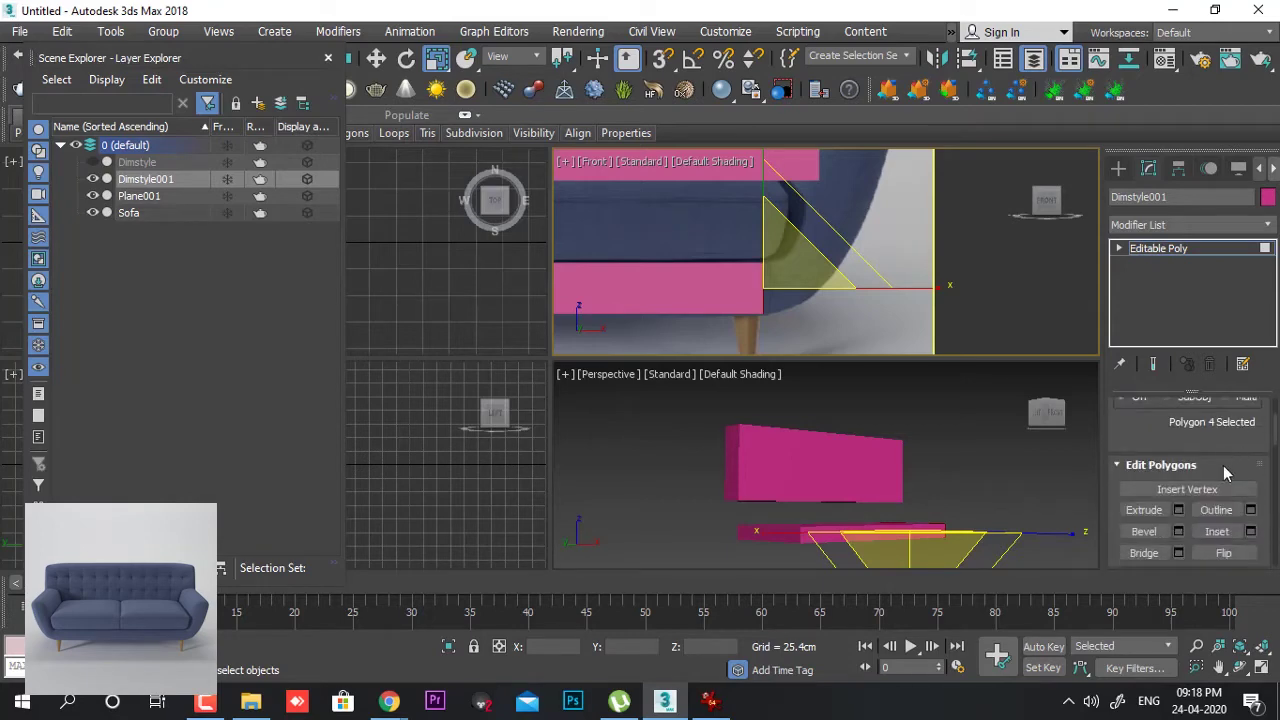
click(1180, 511)
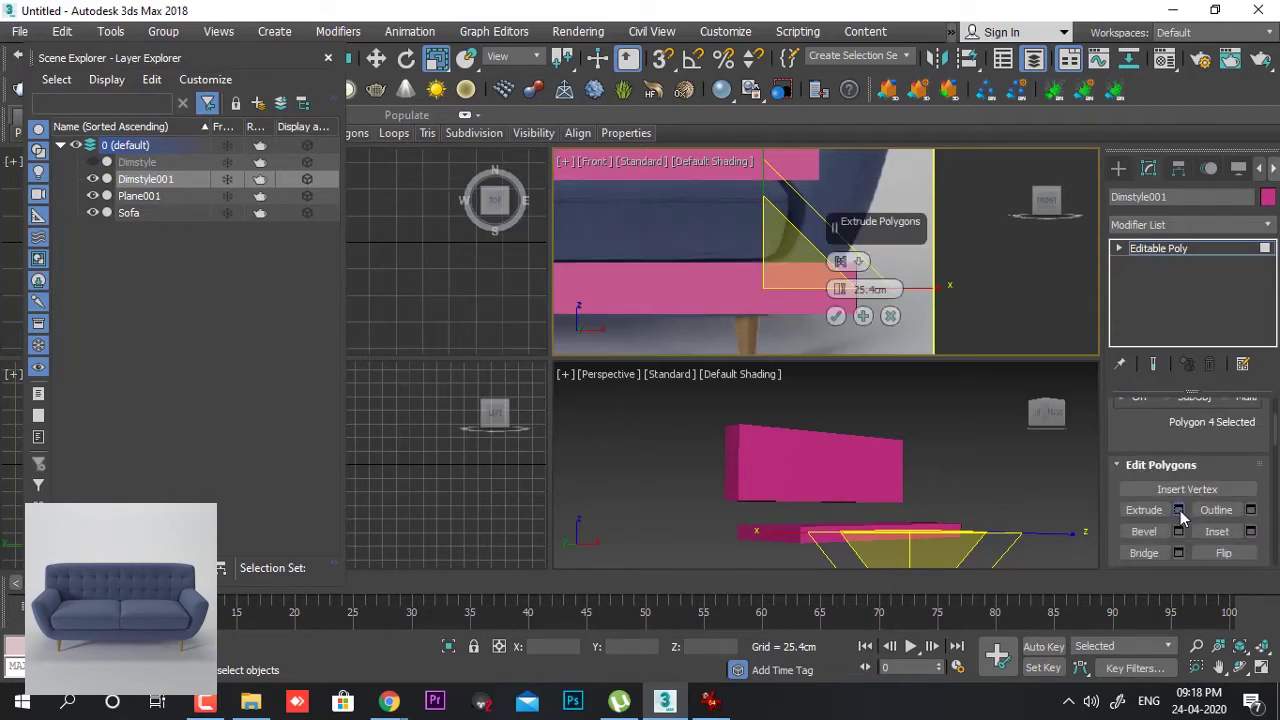
click(837, 315)
- Assign the 01 - Default material with opacity 0 to the sofa base and display edged faces in the Front view
middle_drag(923, 261, 915, 305)
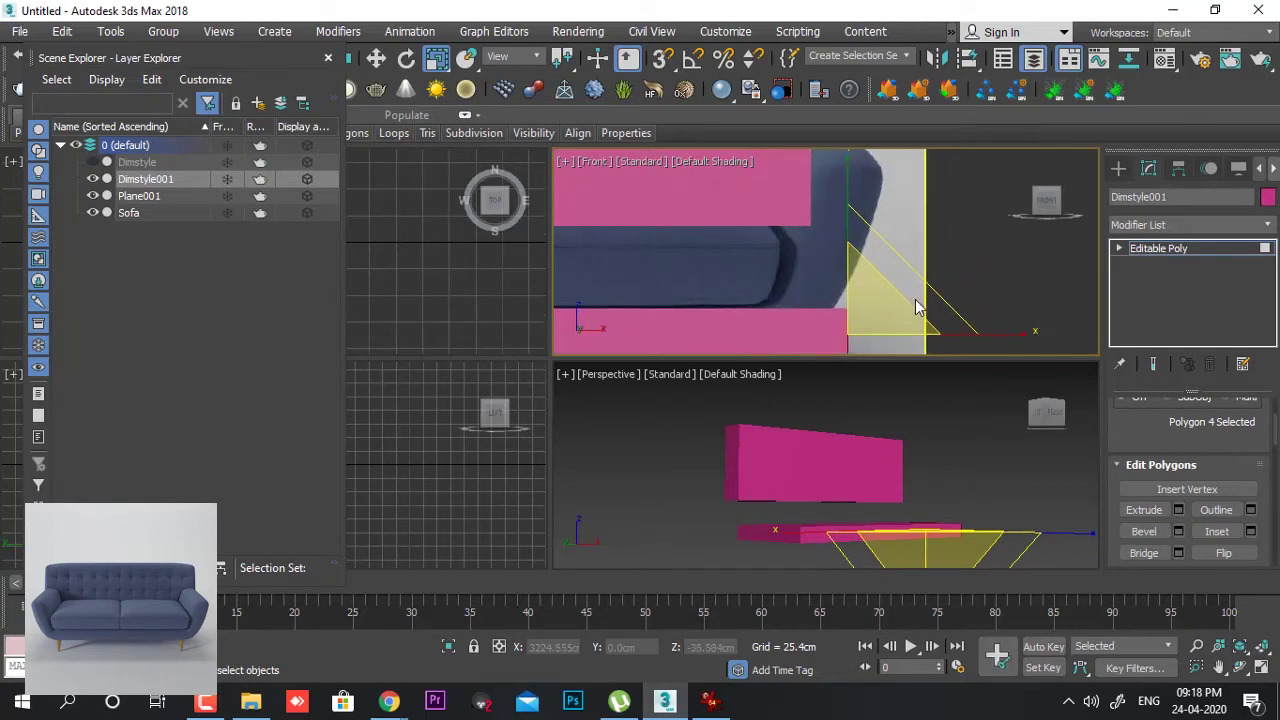
key(m)
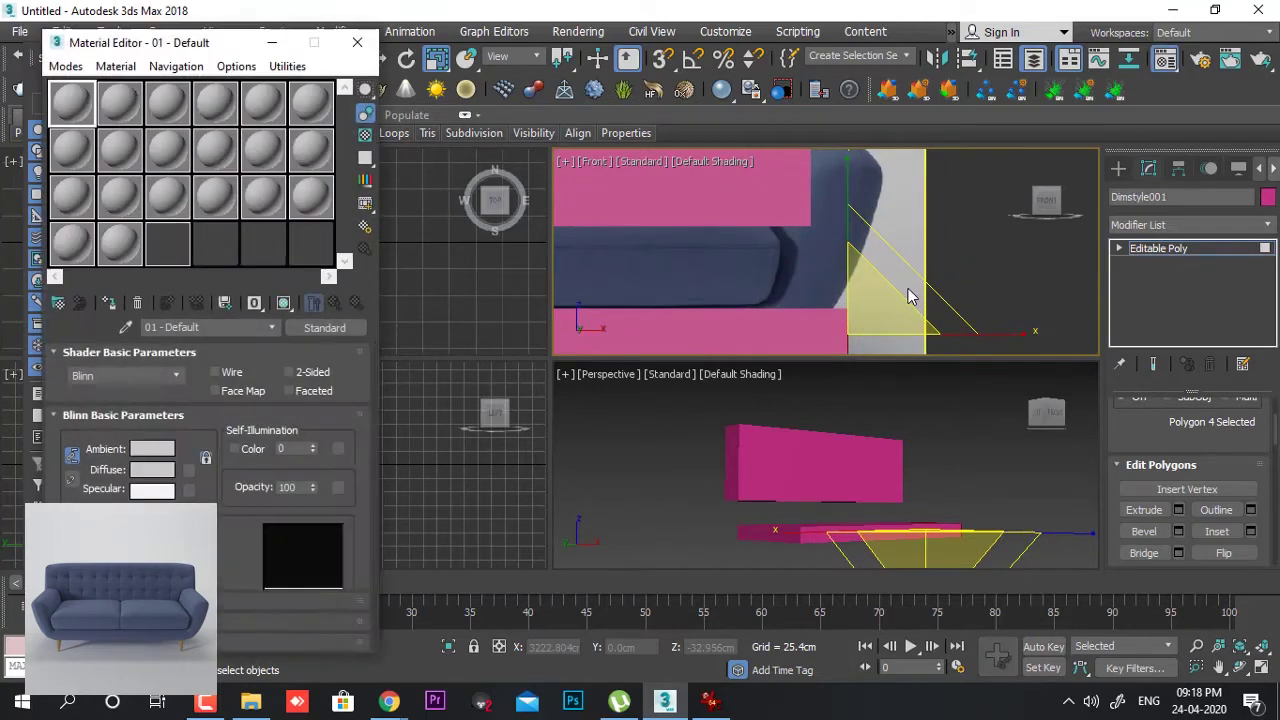
click(1221, 248)
key(4)
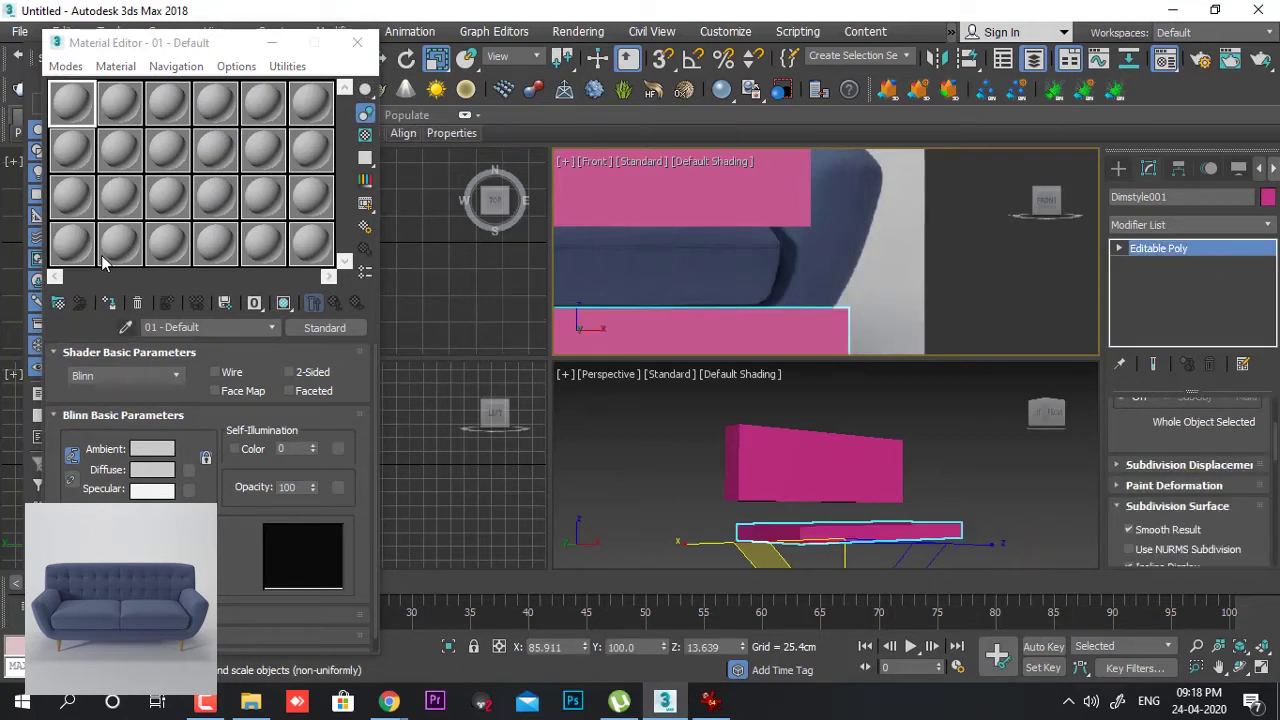
click(110, 303)
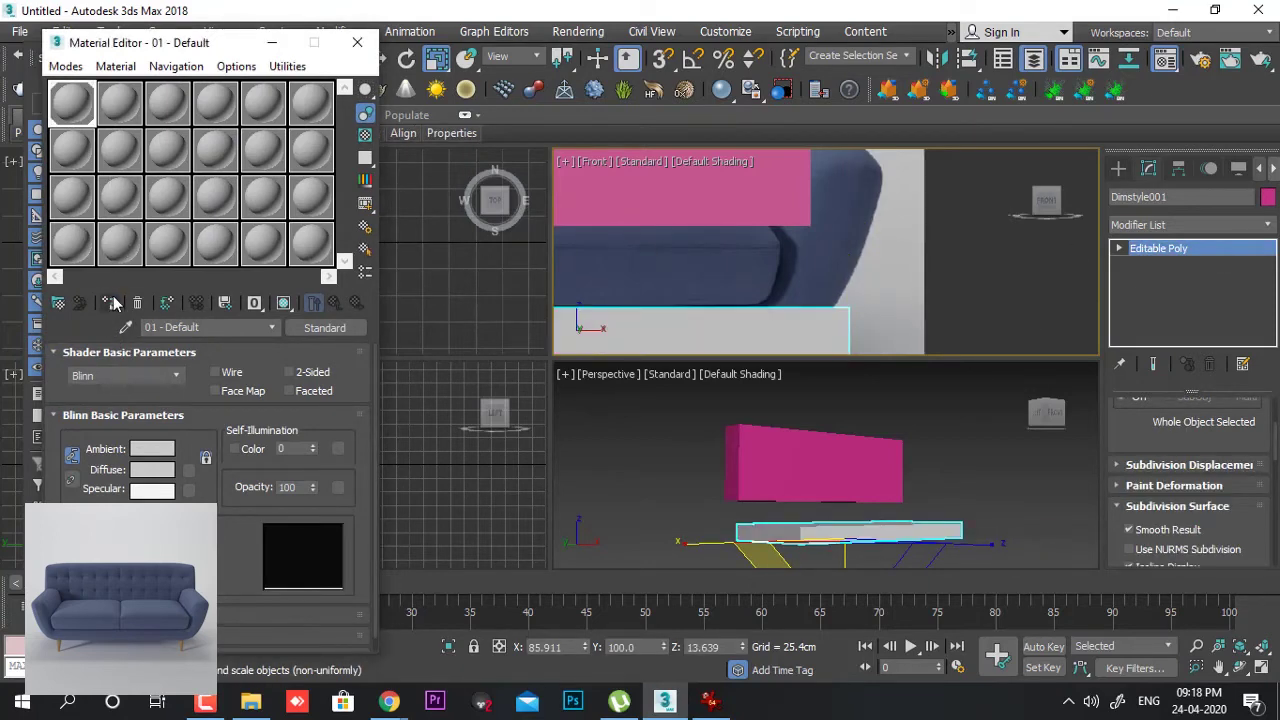
right_click(311, 492)
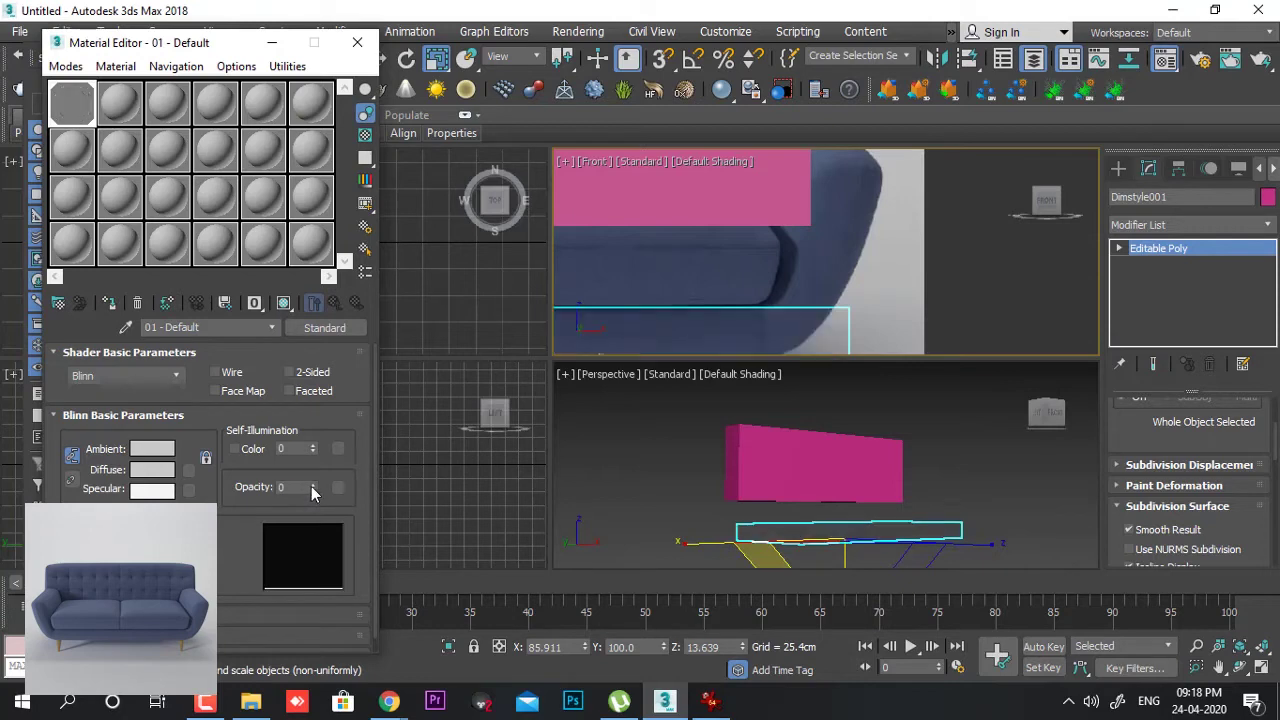
click(357, 42)
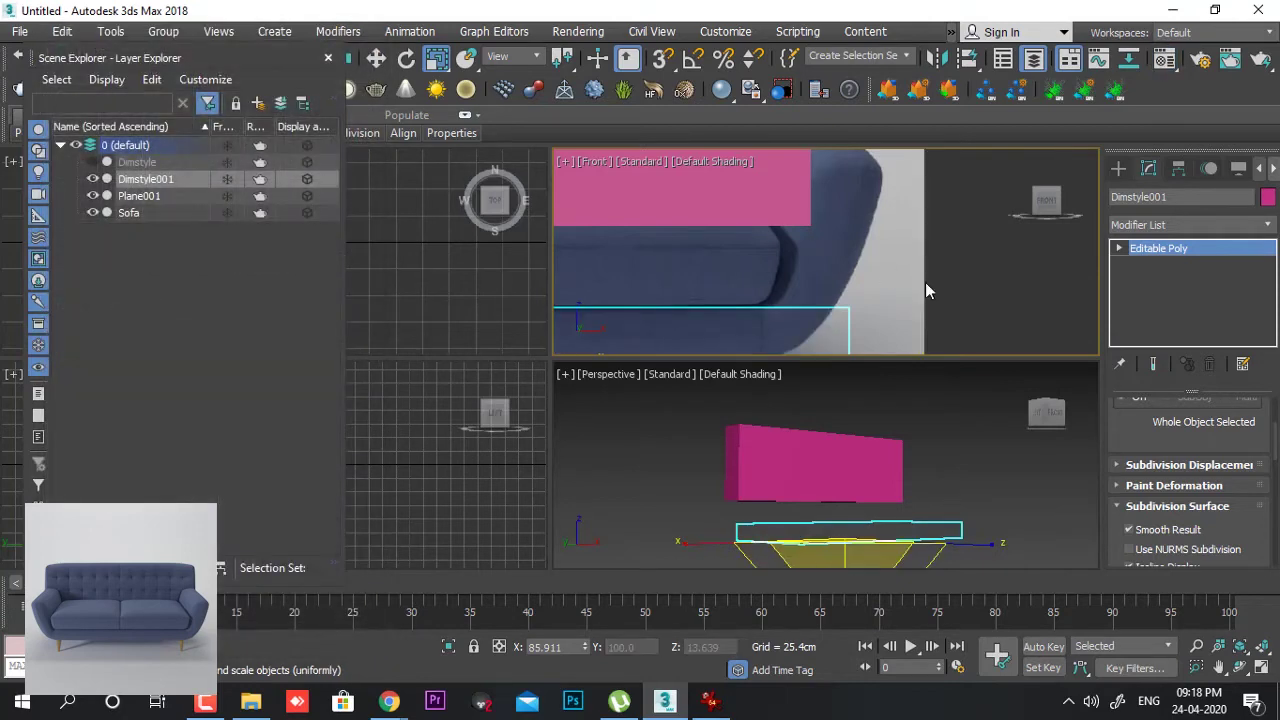
mouse_move(925, 282)
middle_down()
mouse_move(936, 272)
mouse_move(908, 268)
middle_up()
key(F4)
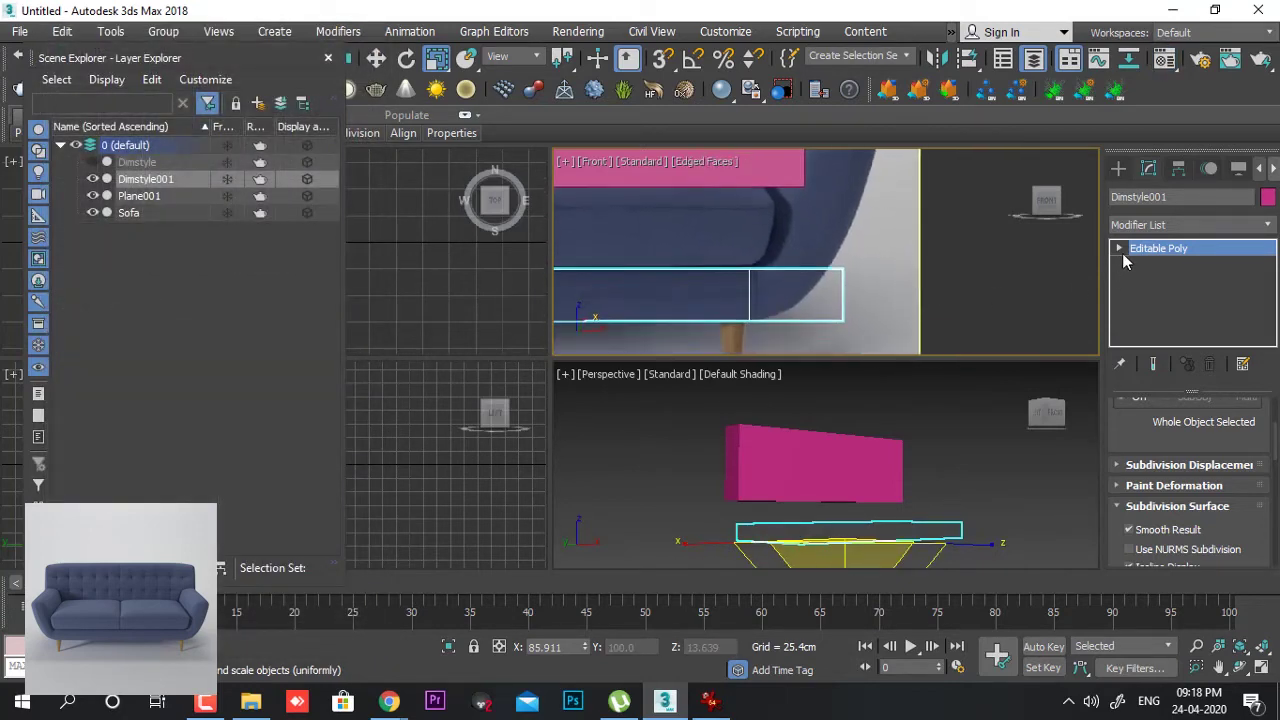
- Select the four vertices at the right end of the sofa base box
click(1120, 248)
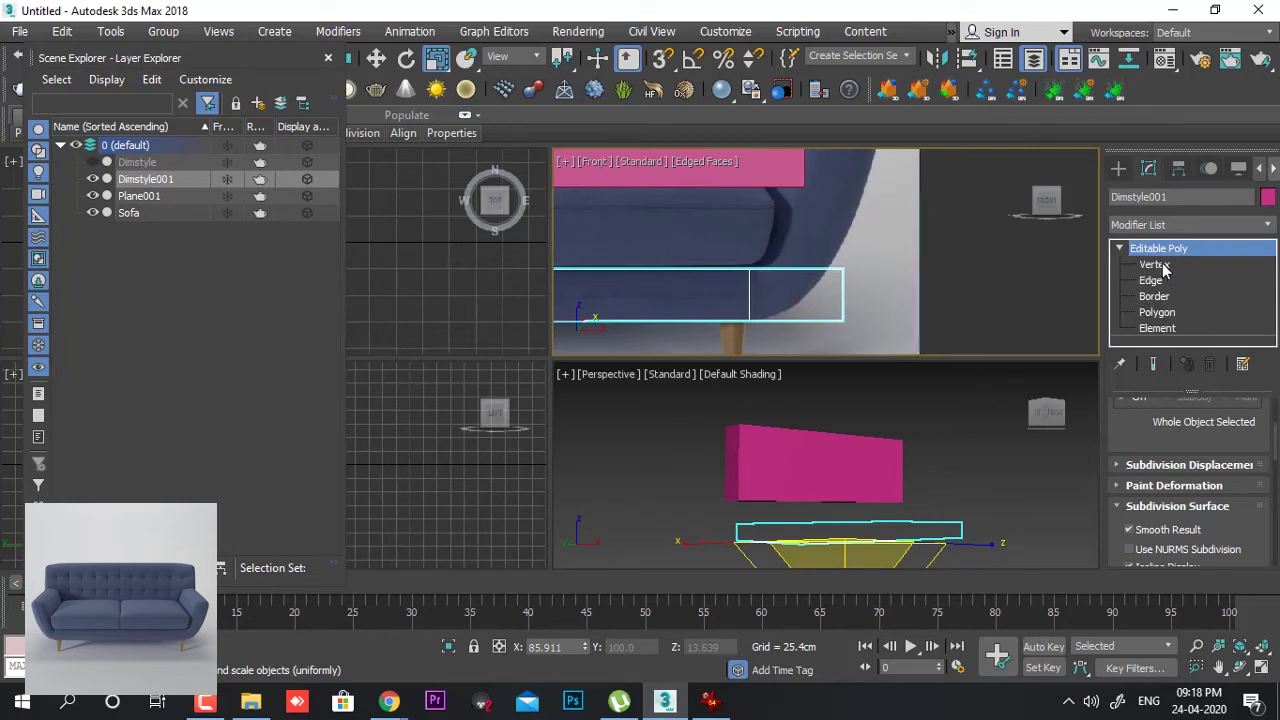
click(1155, 264)
drag(895, 208, 818, 356)
middle_drag(848, 300, 850, 340)
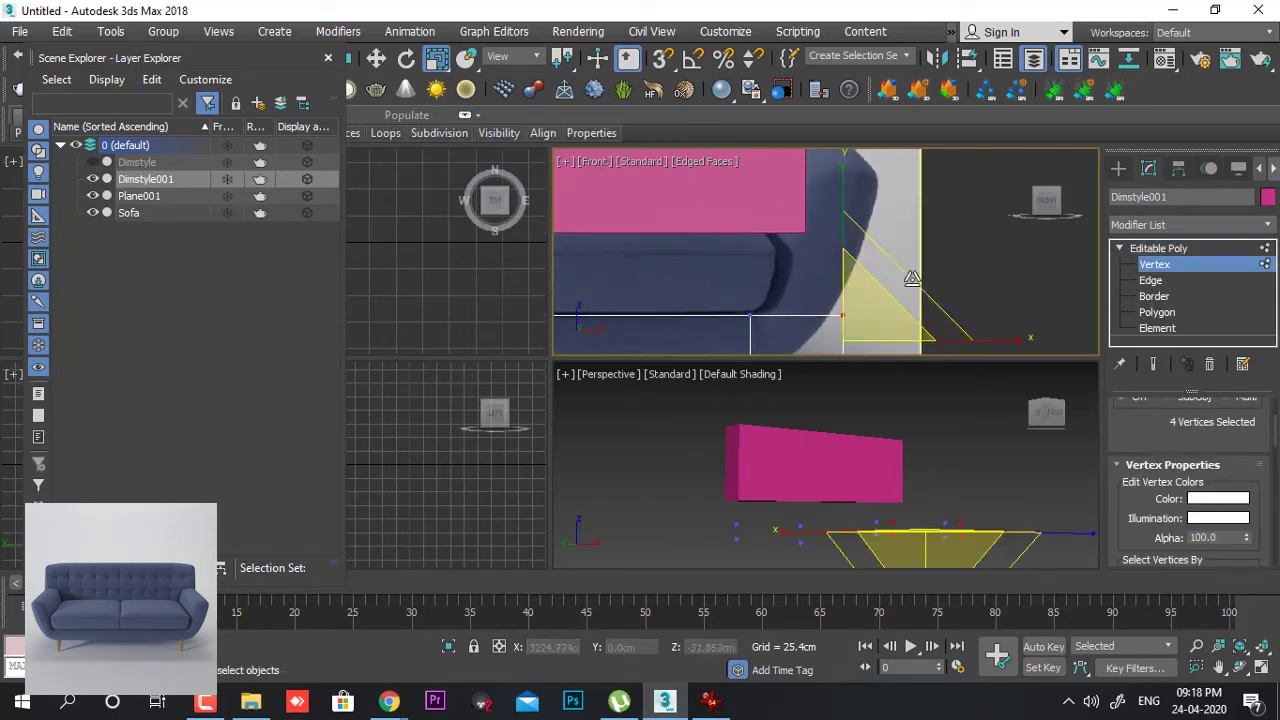
- Hide the Sofa backrest box that covers the reference photo
click(1197, 264)
click(1120, 248)
click(766, 200)
right_click(759, 206)
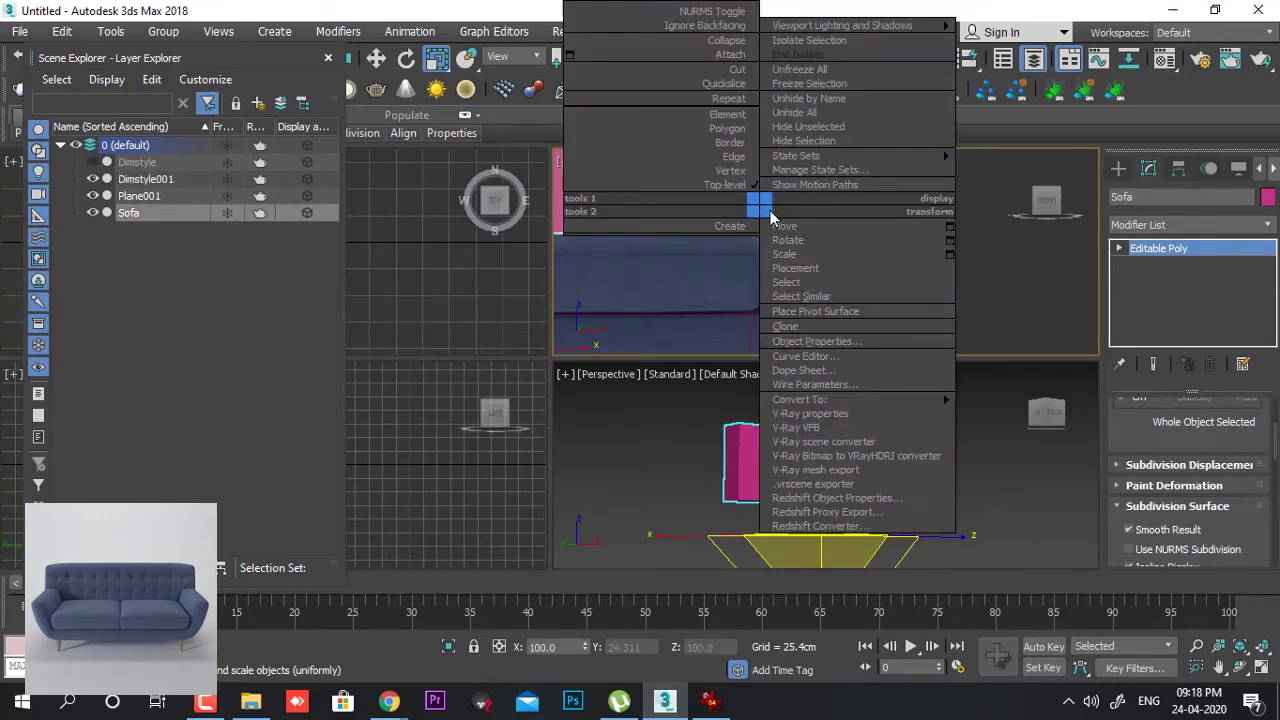
click(810, 140)
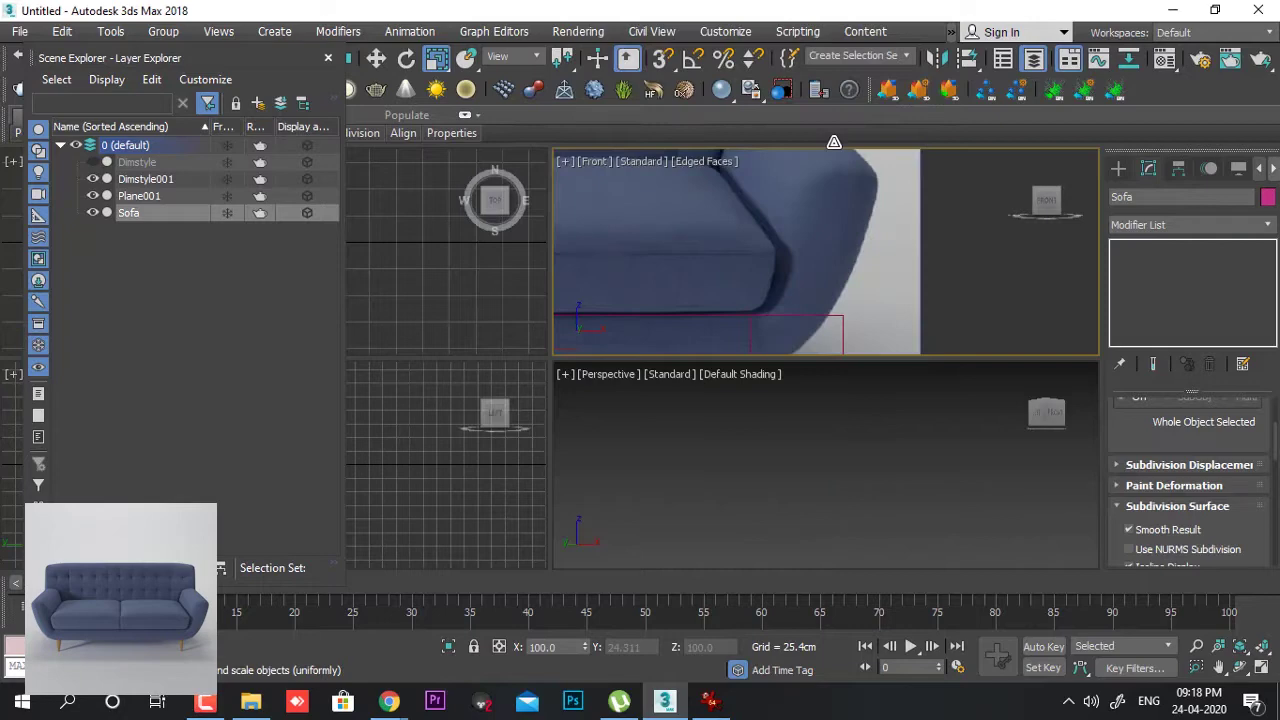
- Move the sofa base's right end vertices up so the upper pair meets the seat cushion's corner at the right armrest
click(848, 318)
click(1145, 264)
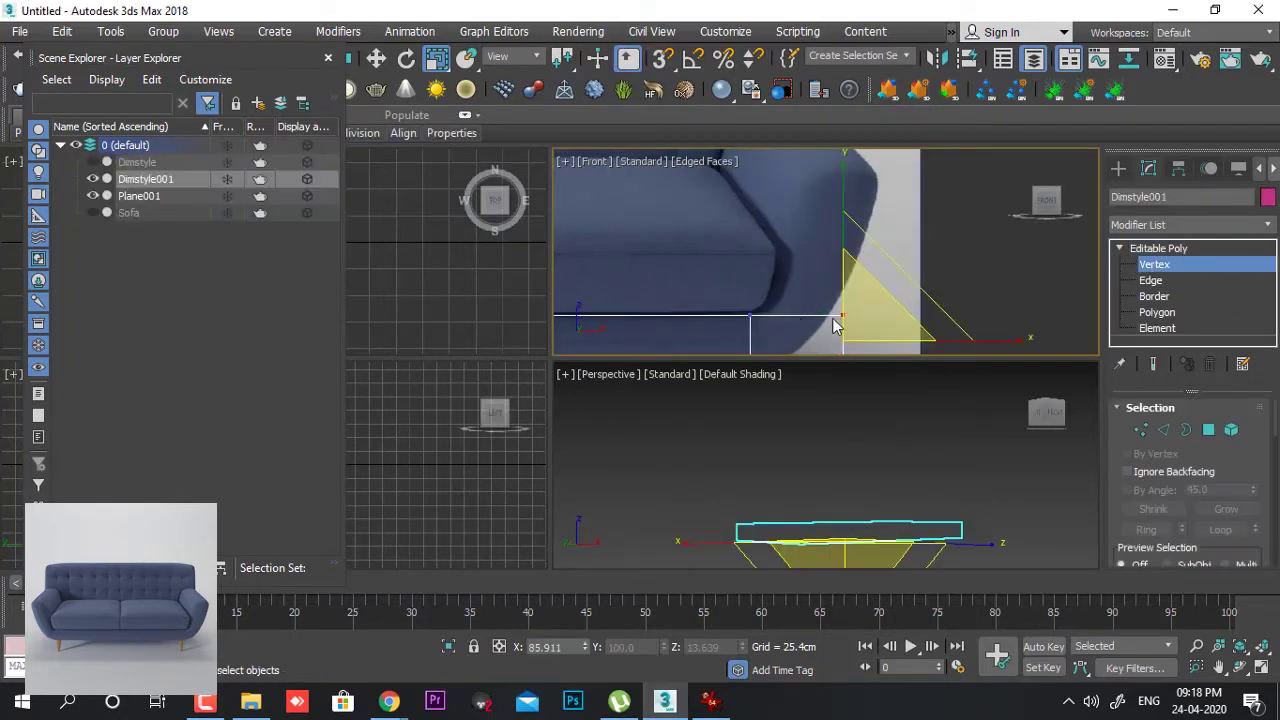
middle_drag(836, 325, 847, 288)
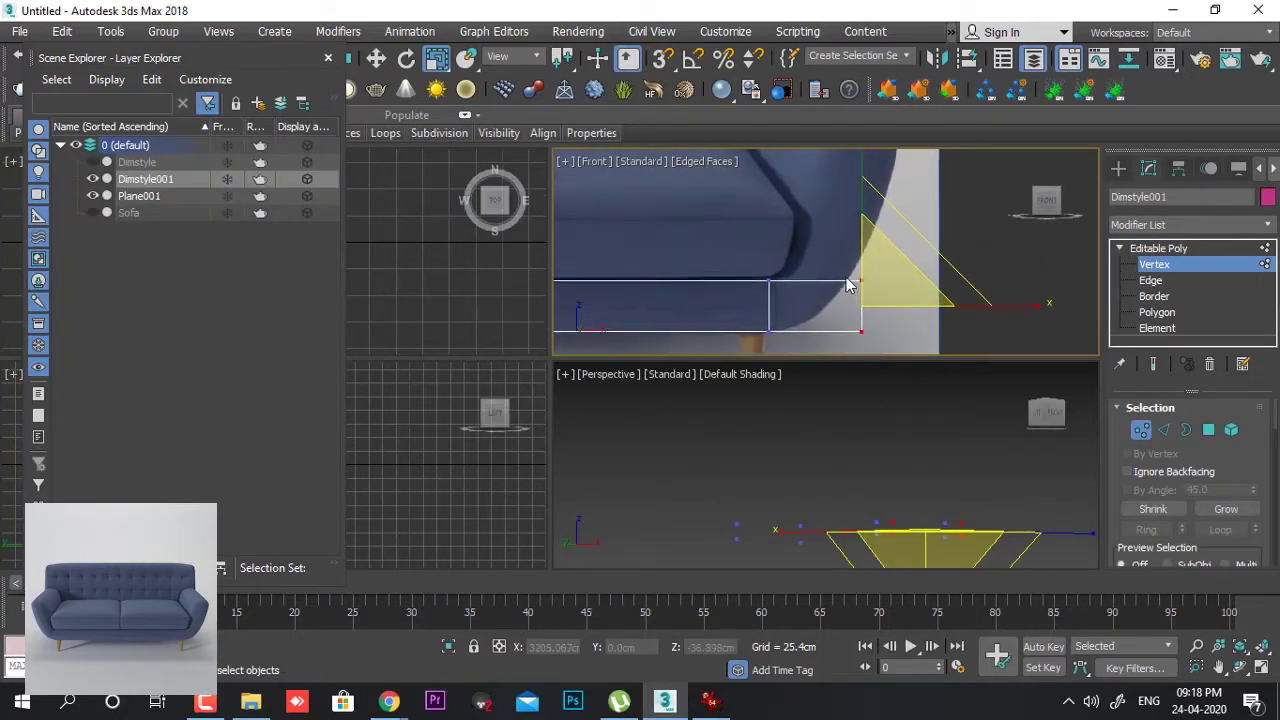
key(alt+w)
middle_drag(820, 351, 943, 337)
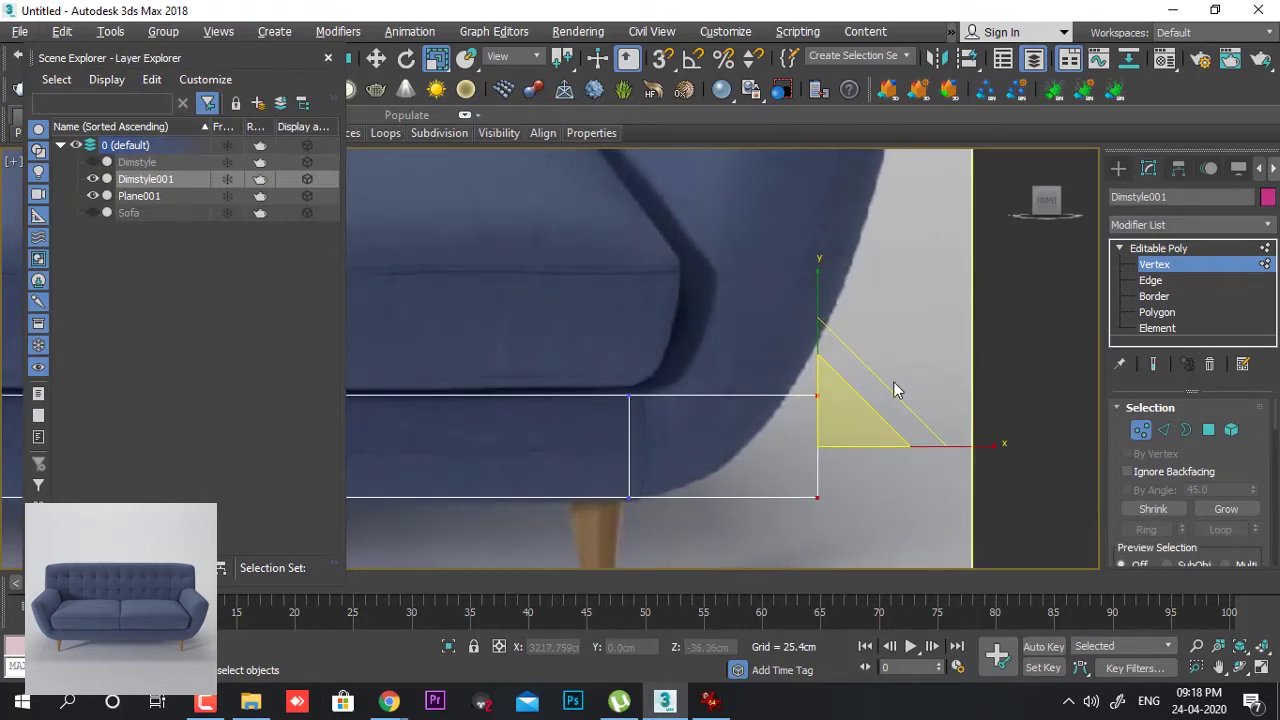
key(w)
drag(870, 388, 744, 262)
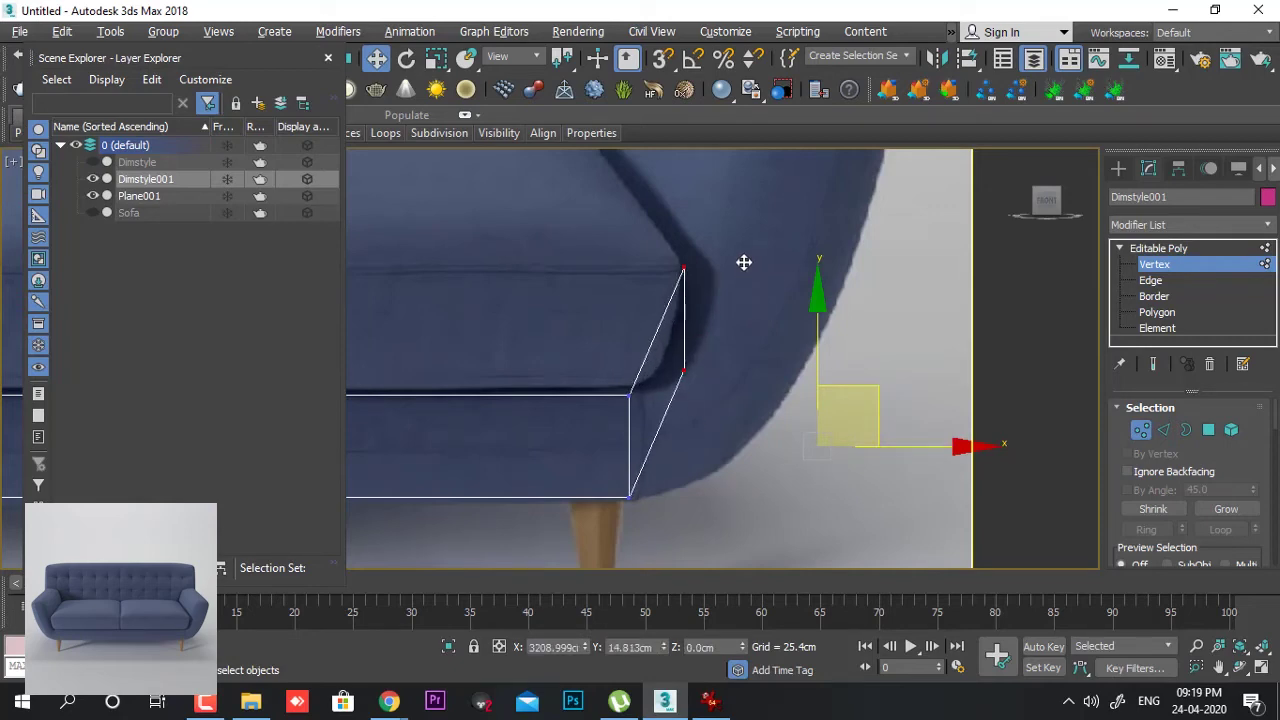
- Move the lower pair of the base's end vertices outward onto the right armrest's outer contour
click(684, 372)
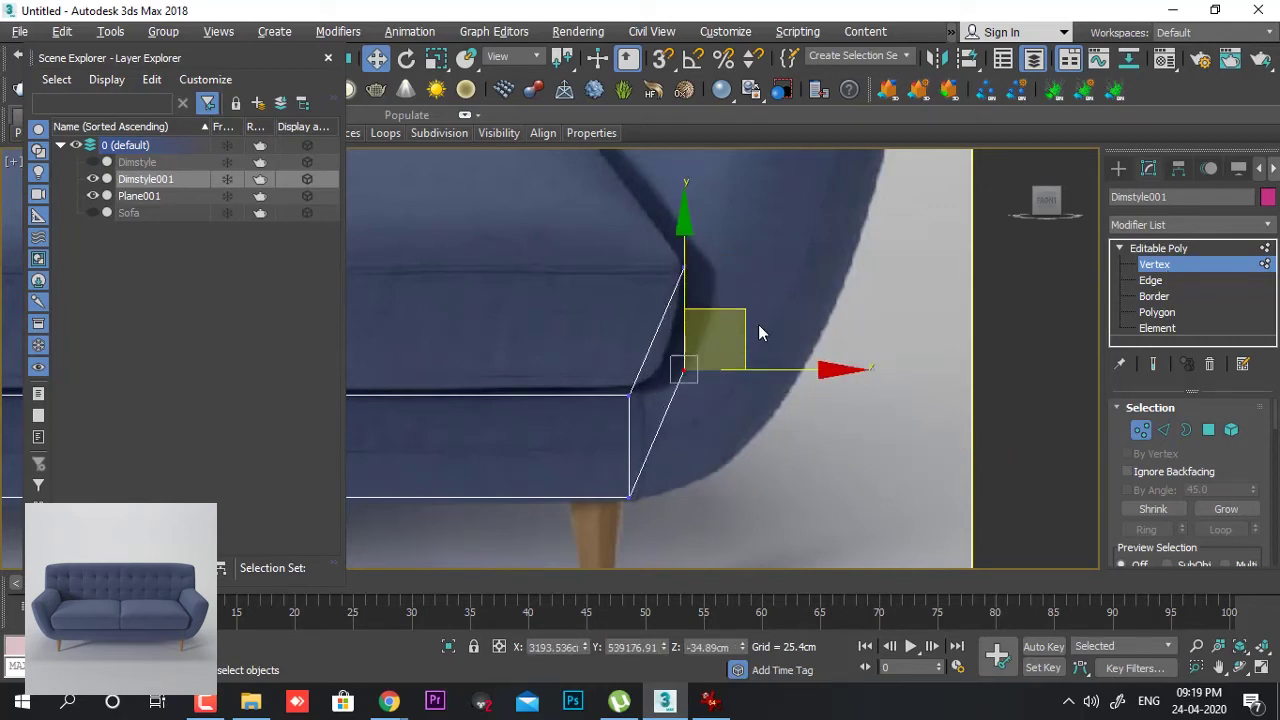
drag(743, 314, 902, 233)
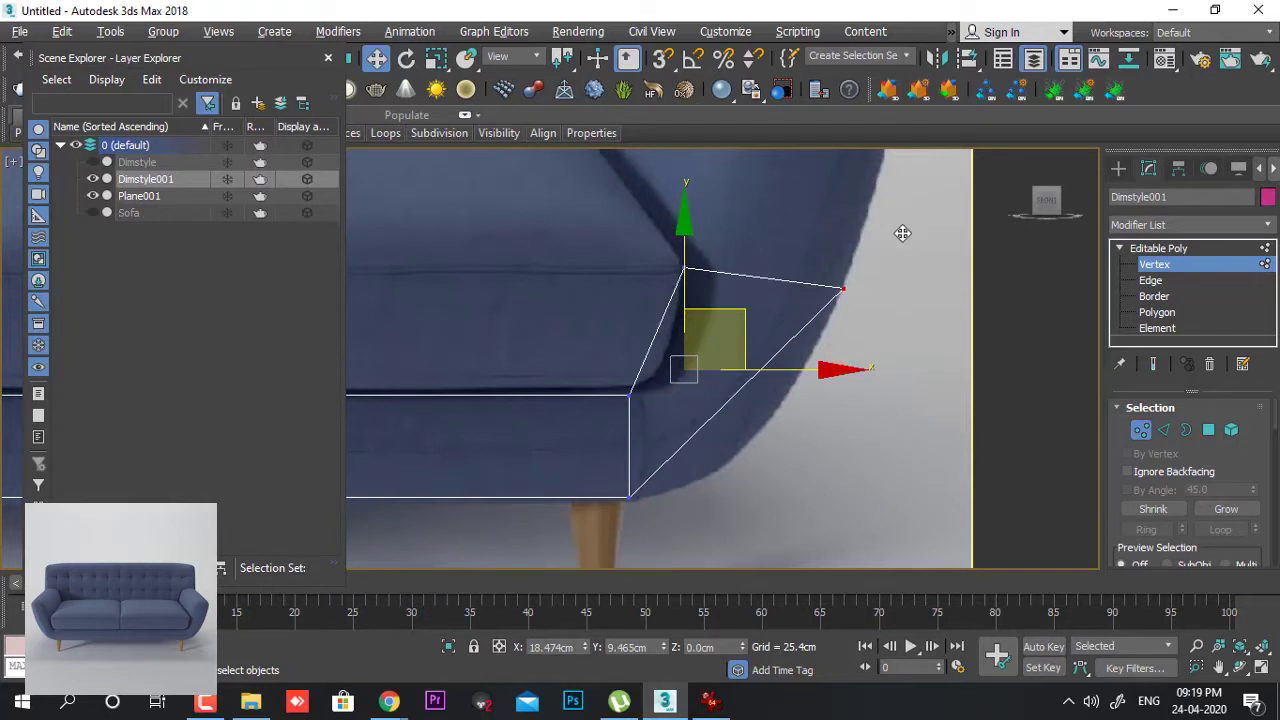
middle_drag(929, 278, 882, 422)
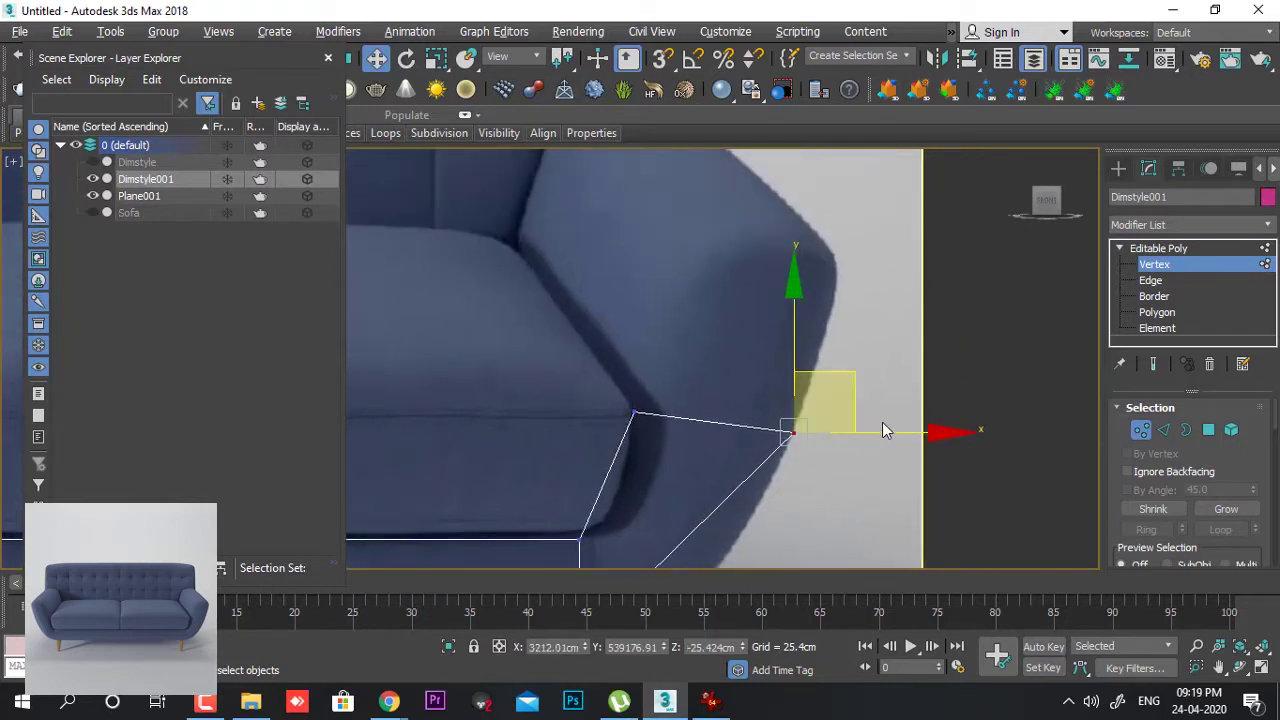
- Extrude the end polygon of the arm section 25.4 cm and move it up to the outer corner of the right armrest
click(1157, 312)
click(780, 365)
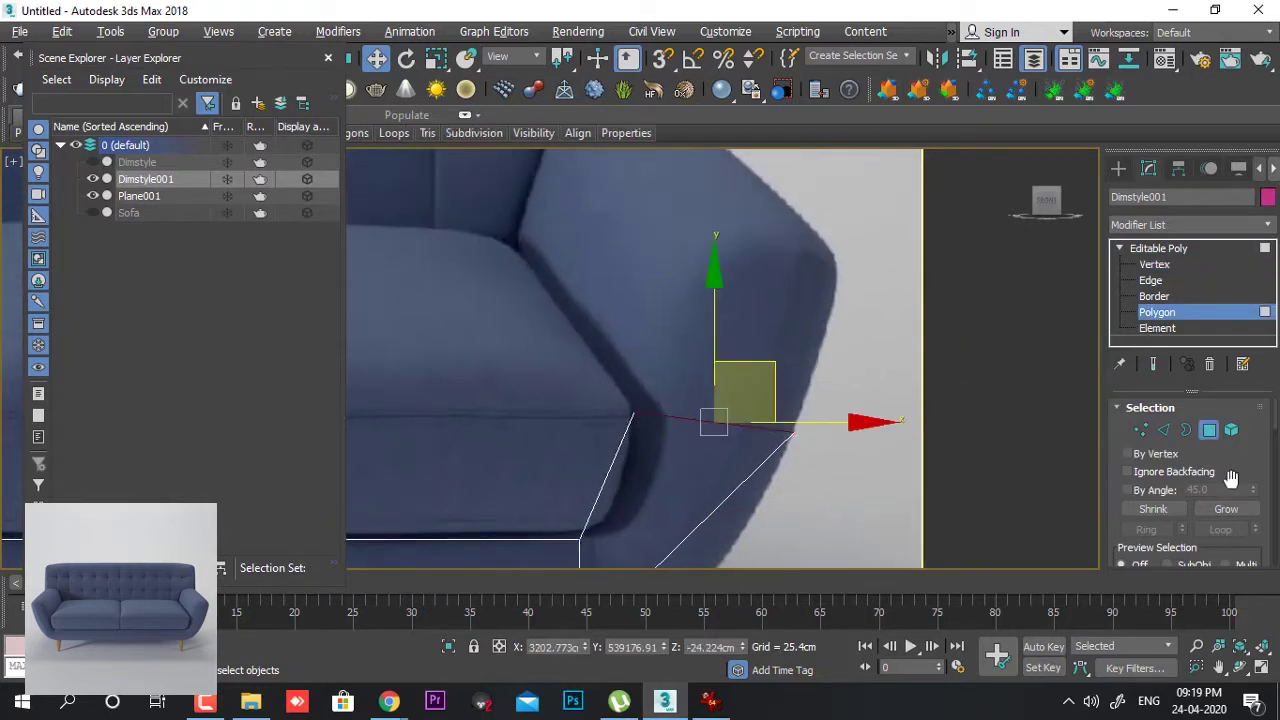
scroll(1117, 497, down, 3)
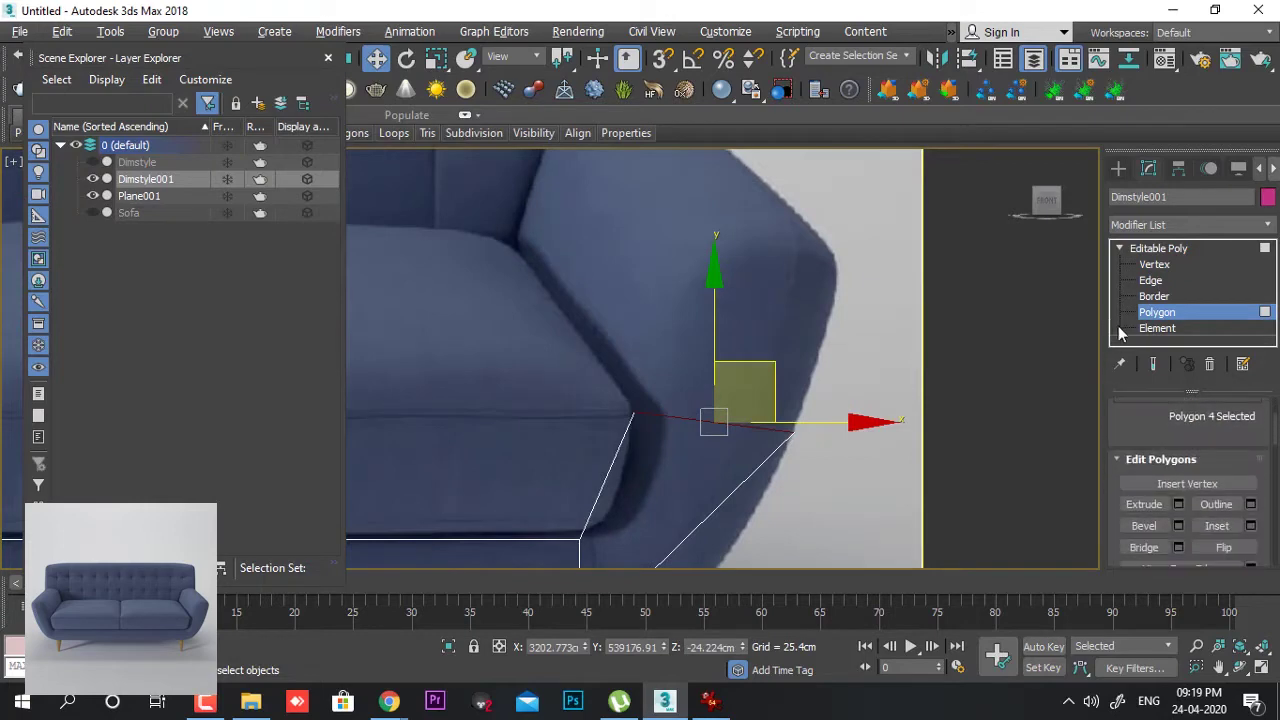
click(1179, 504)
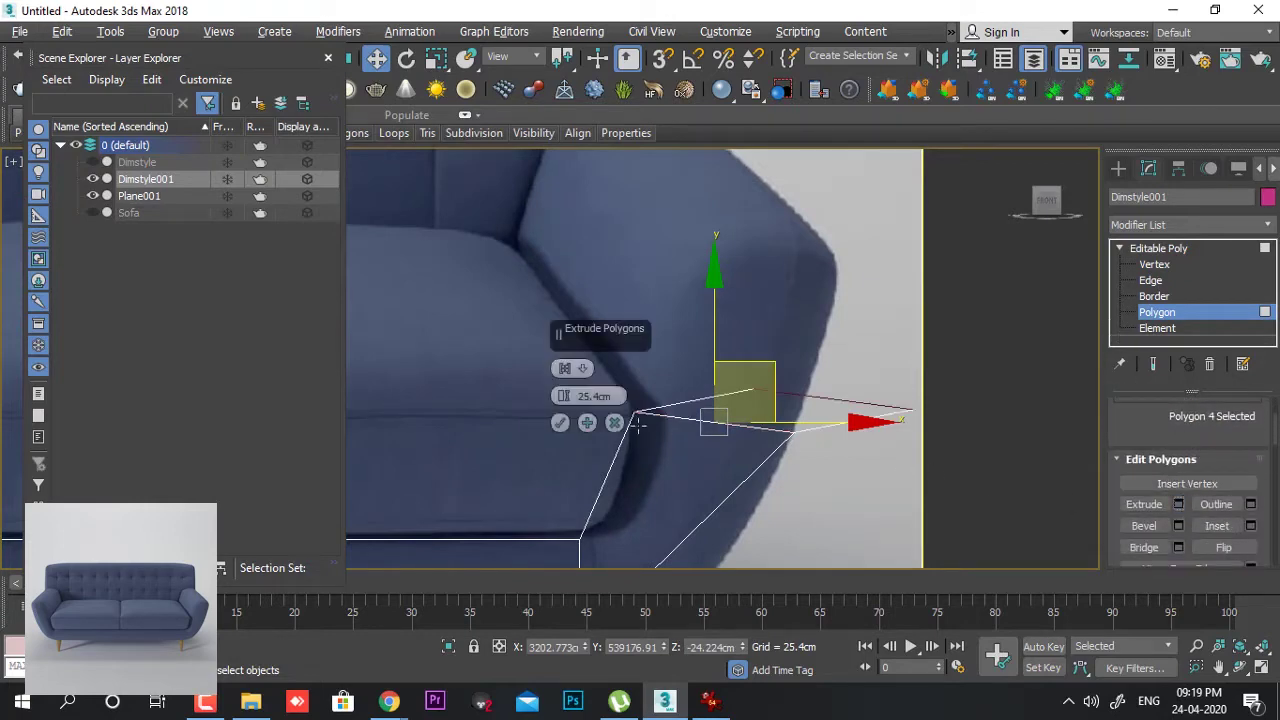
click(560, 422)
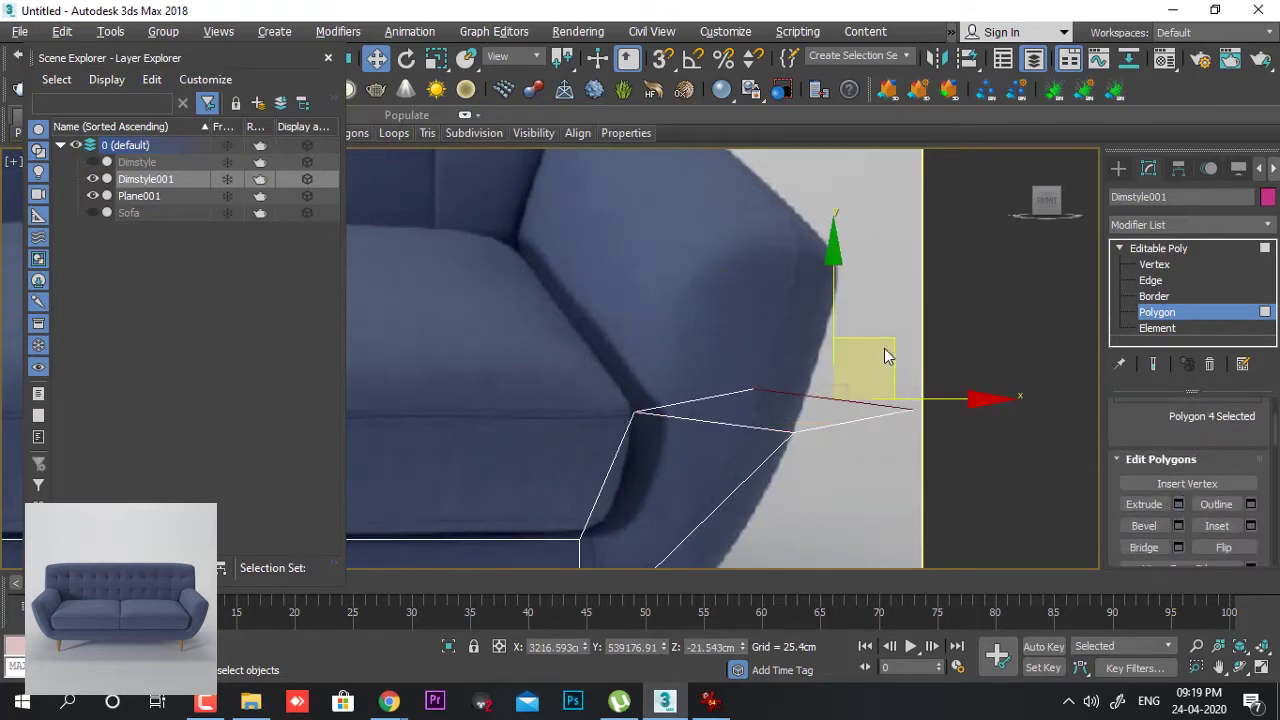
drag(891, 337, 817, 205)
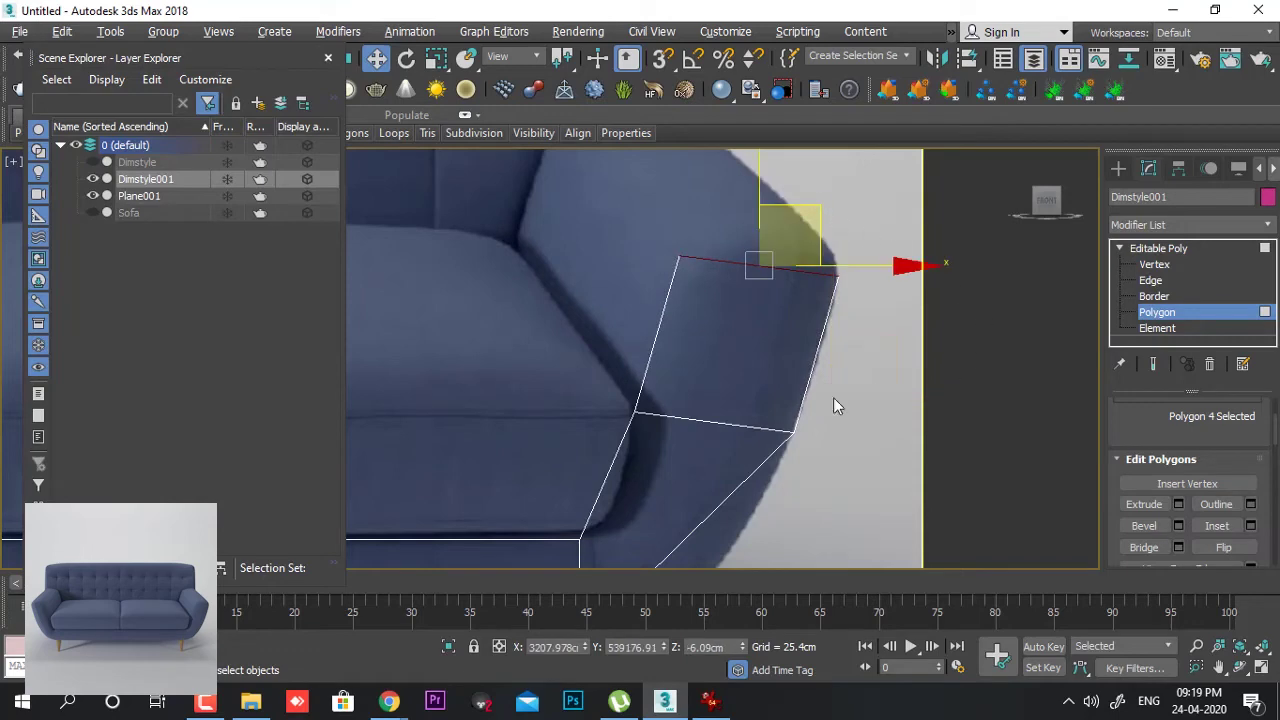
- Connect the four long edges of the lower arm section with two segments
middle_drag(799, 416, 802, 307)
click(1151, 281)
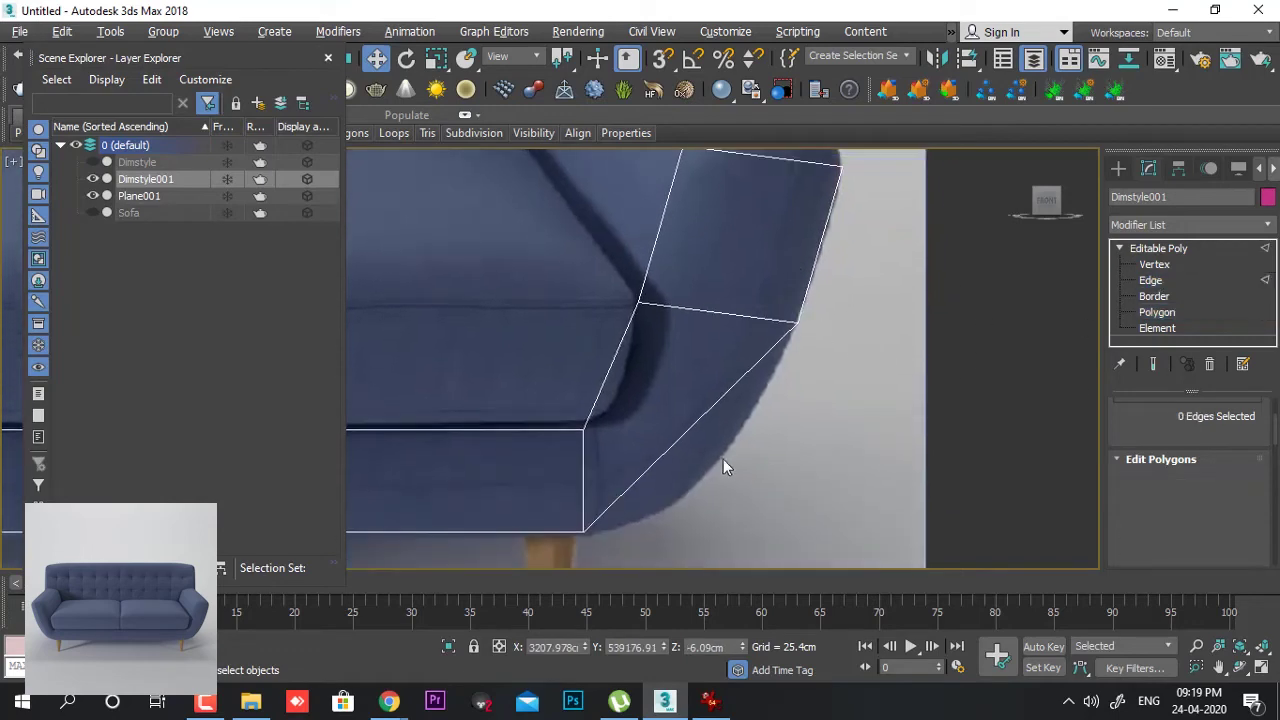
click(704, 420)
right_click(704, 420)
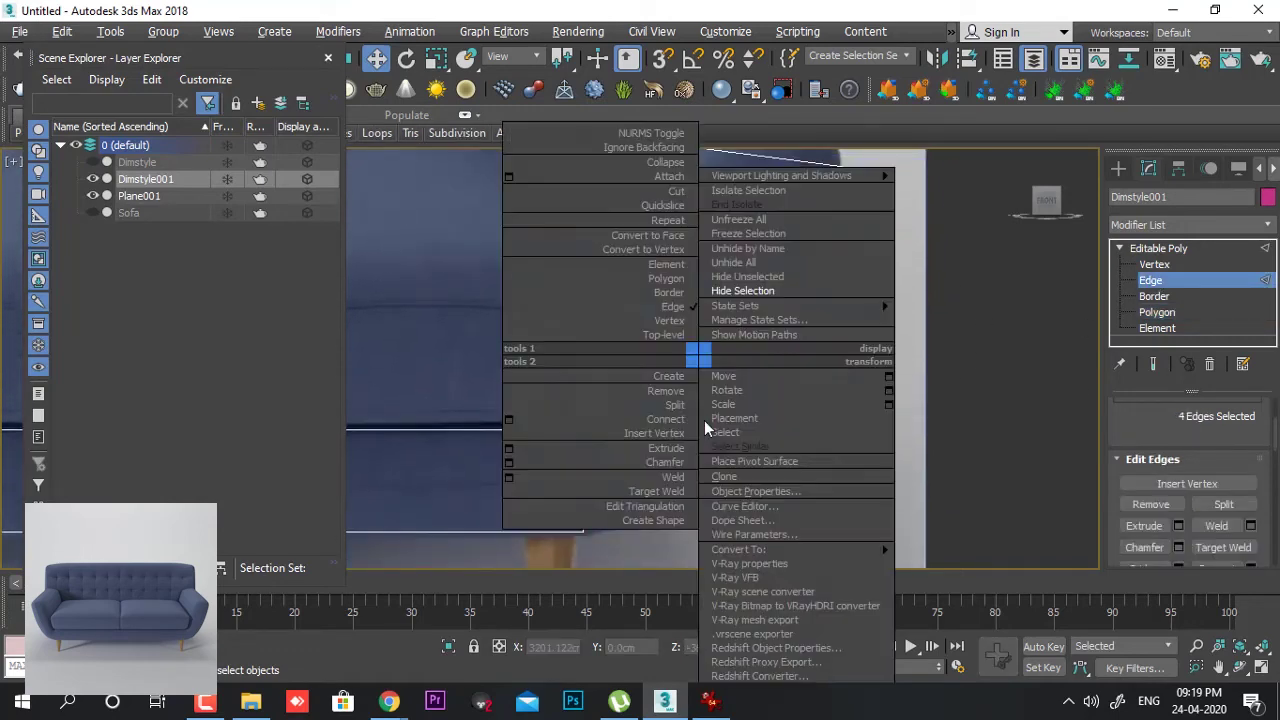
click(668, 386)
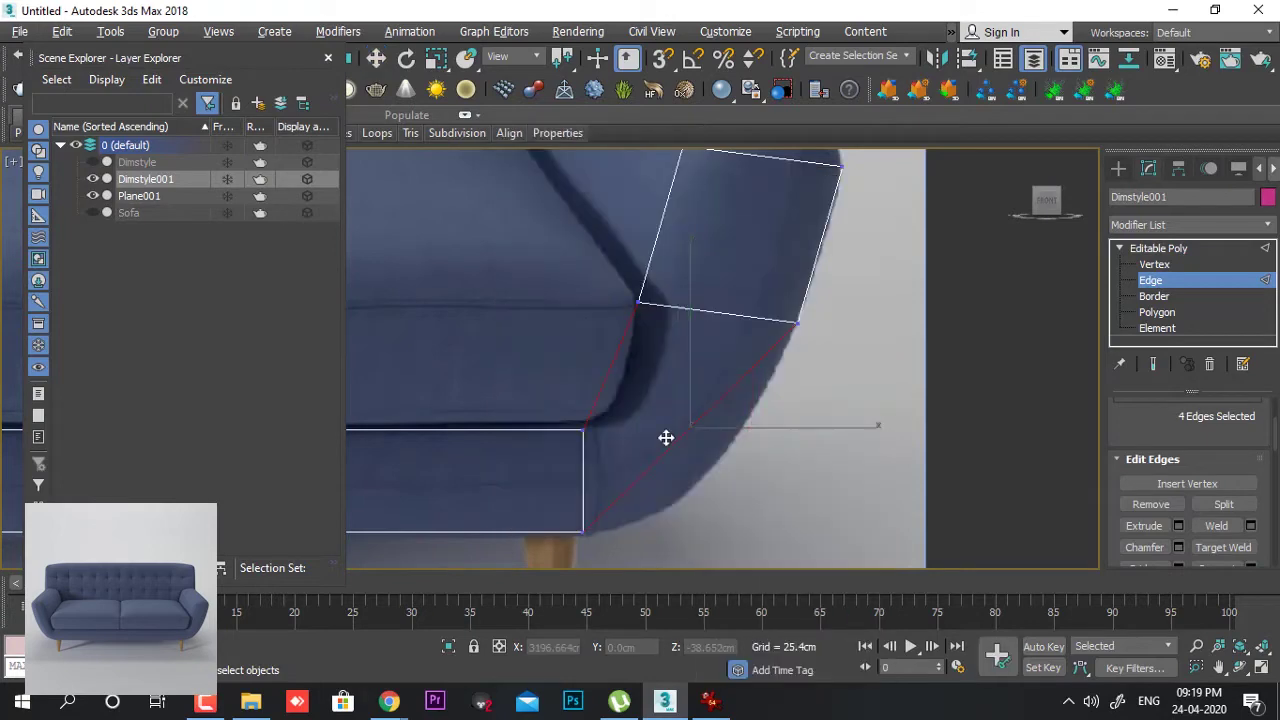
key(w)
right_click(899, 394)
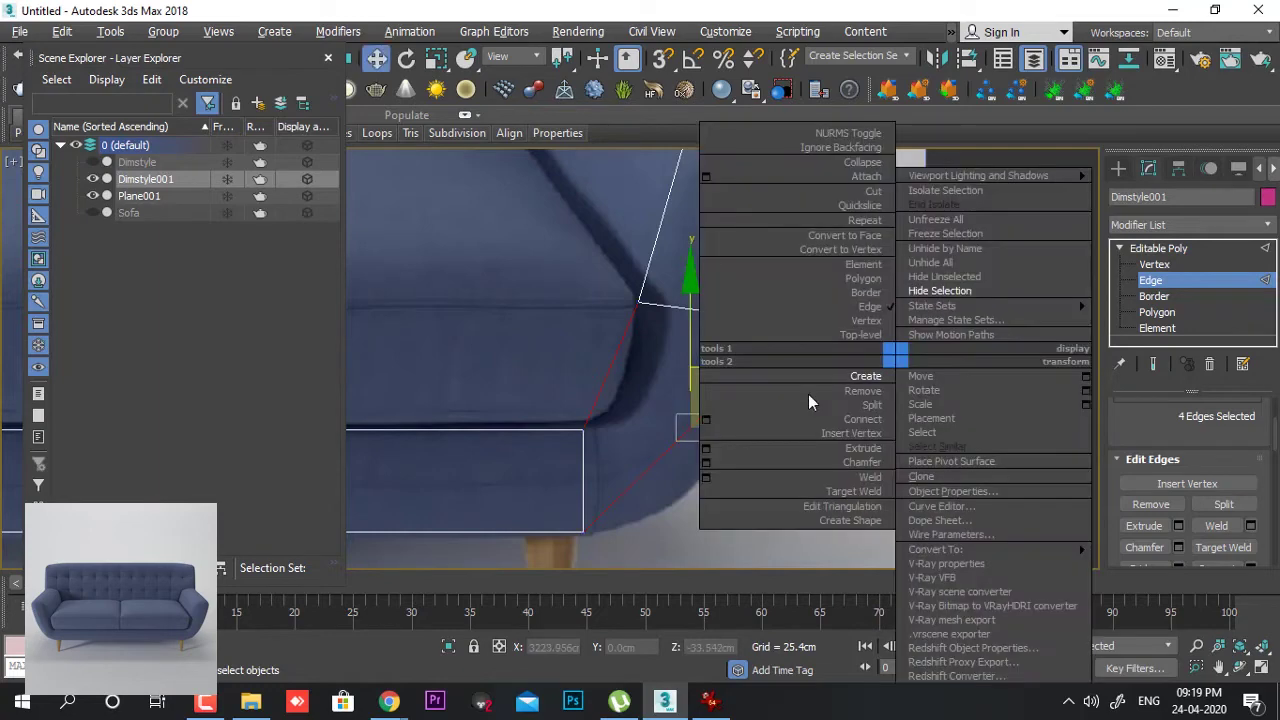
click(705, 419)
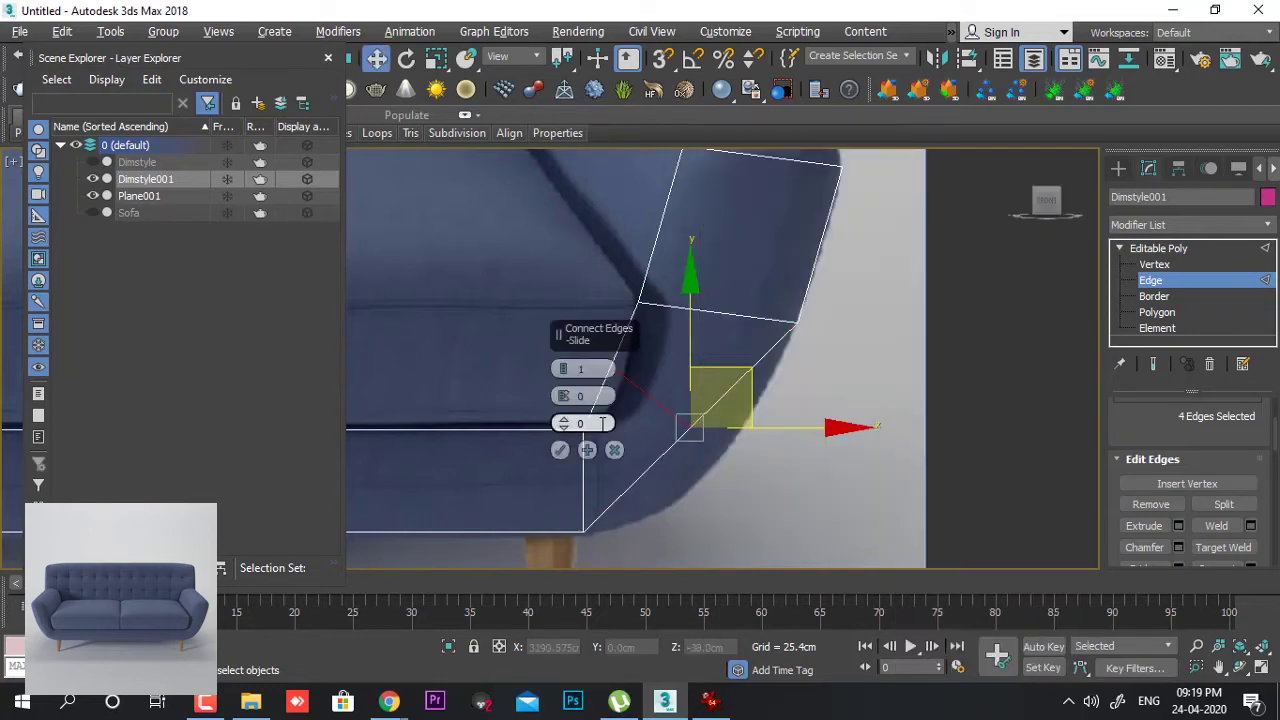
click(560, 450)
- Move the outer vertices of the two connecting loops onto the curved outer contour of the right armrest
click(1152, 264)
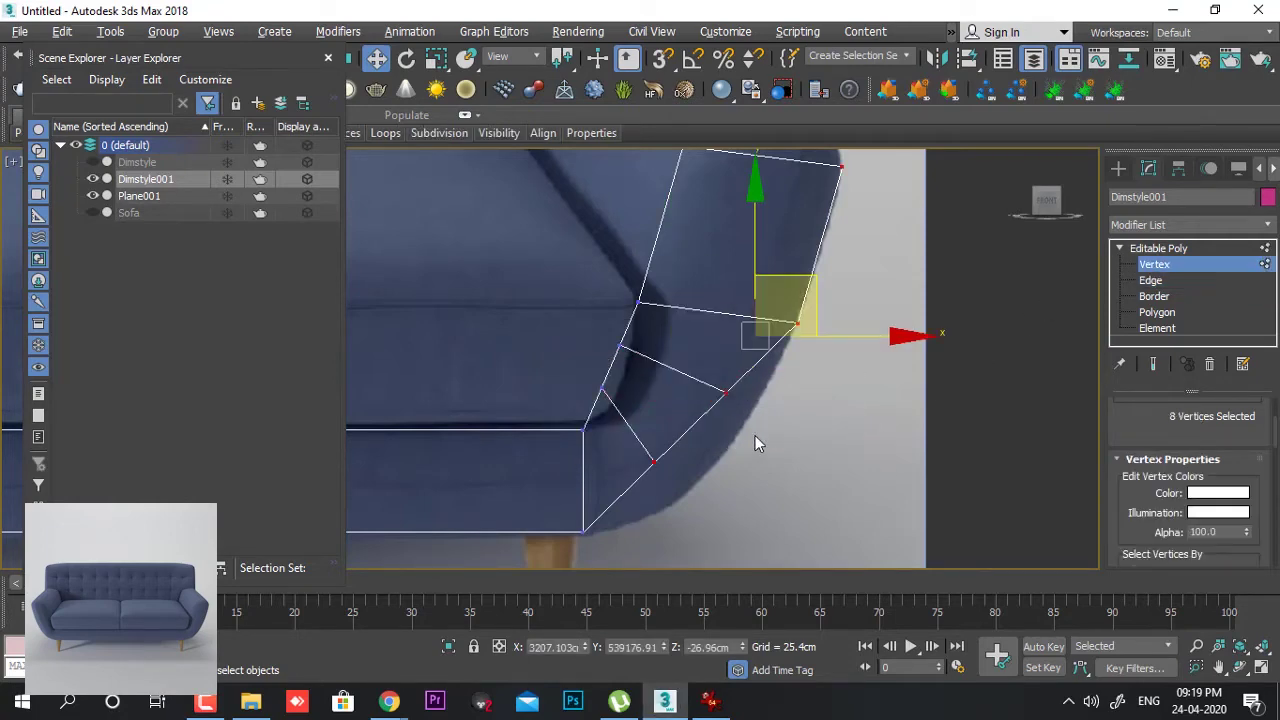
drag(755, 435, 705, 372)
drag(764, 339, 690, 448)
- Move the inner vertices of the two connecting loops to follow the curve between the seat cushion and the armrest
drag(577, 370, 617, 404)
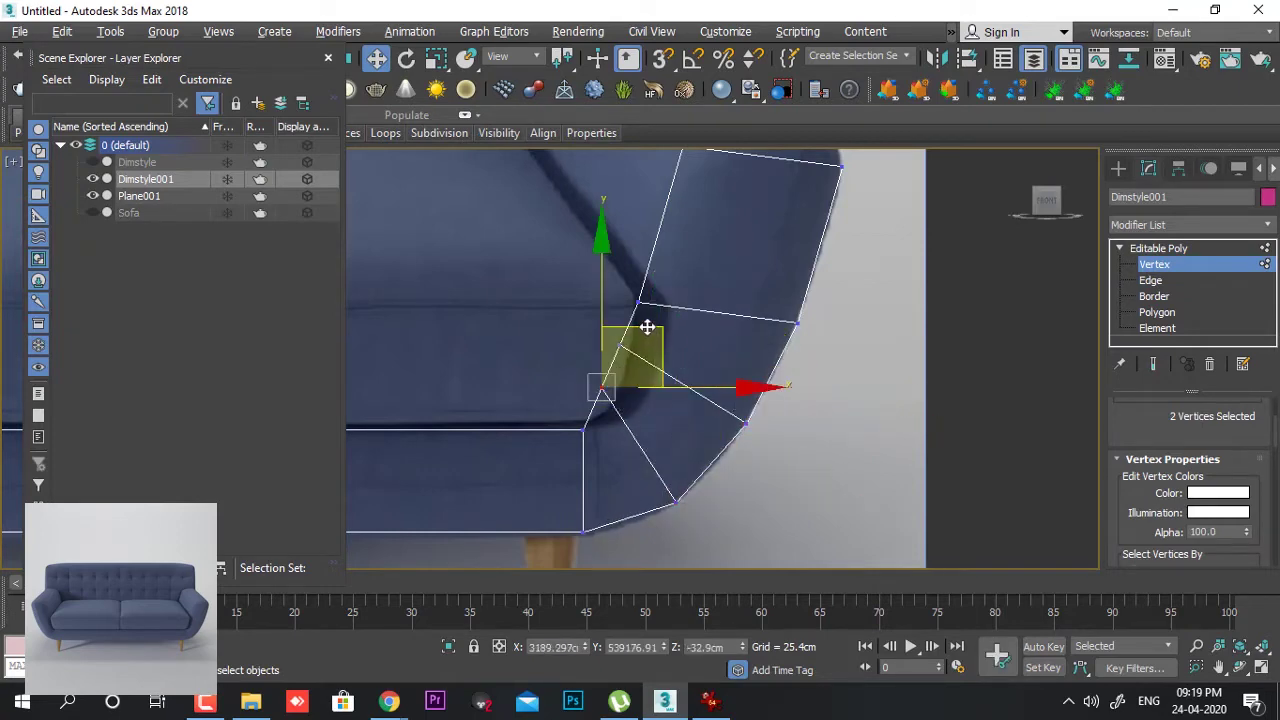
drag(646, 326, 672, 356)
drag(586, 326, 634, 368)
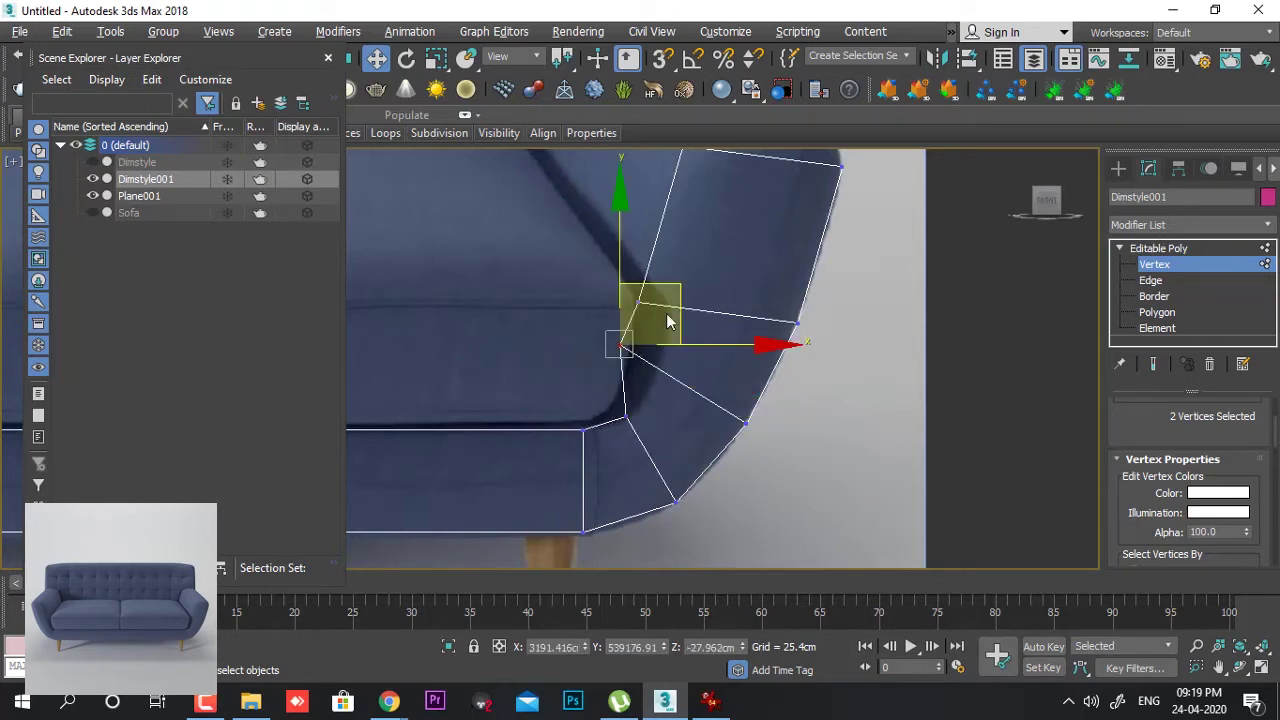
drag(676, 287, 707, 297)
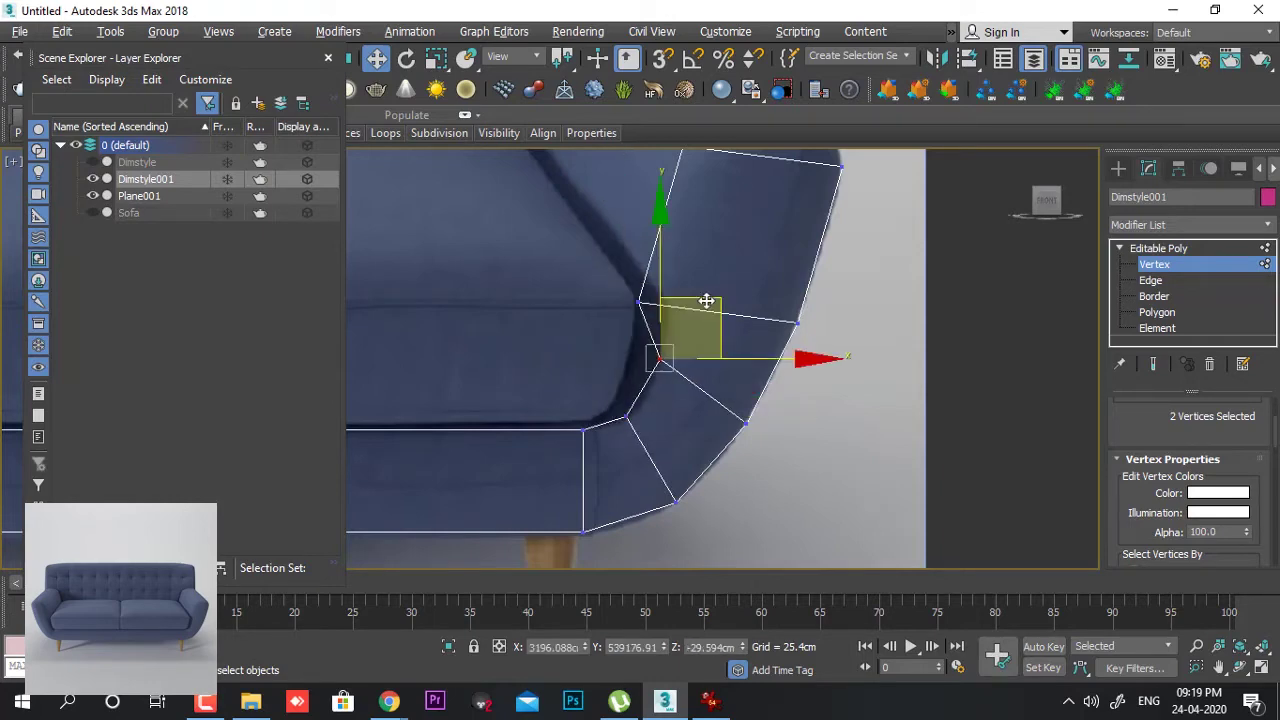
drag(585, 280, 665, 318)
- Undo the edge loop added near the right end of the sofa base
drag(691, 449, 687, 446)
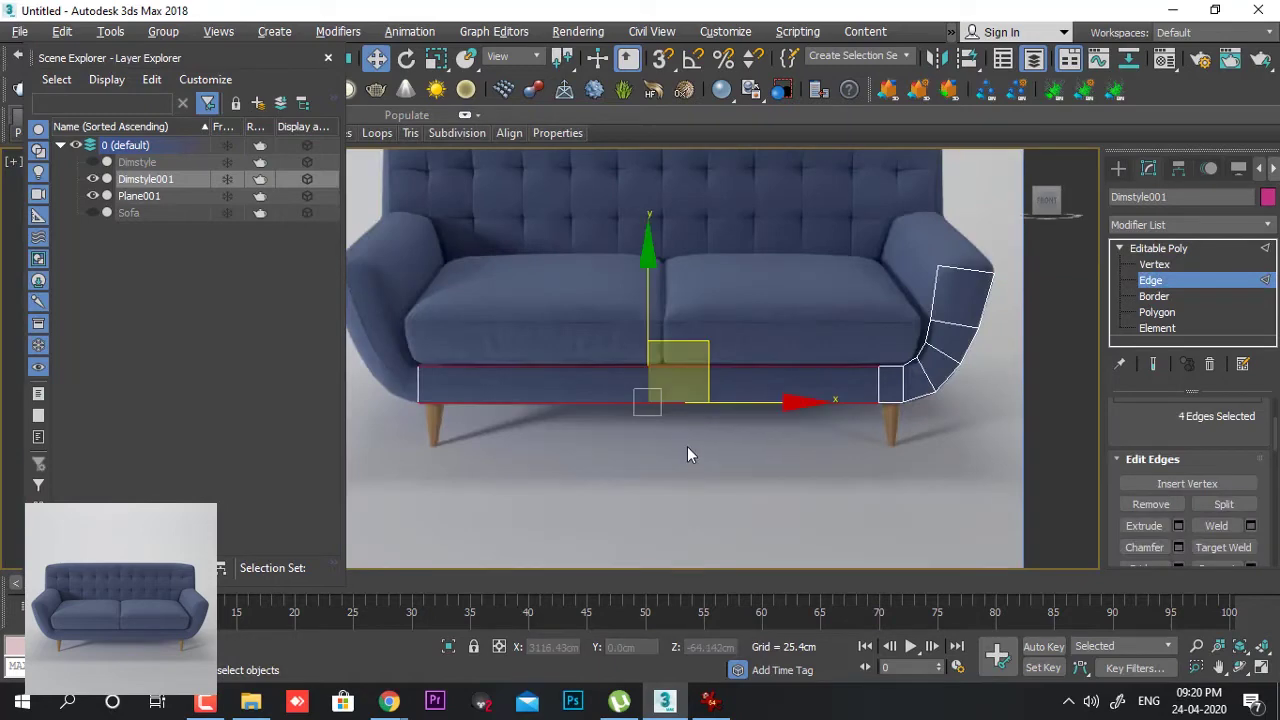
key(ctrl+z)
key(ctrl+z)
key(ctrl+z)
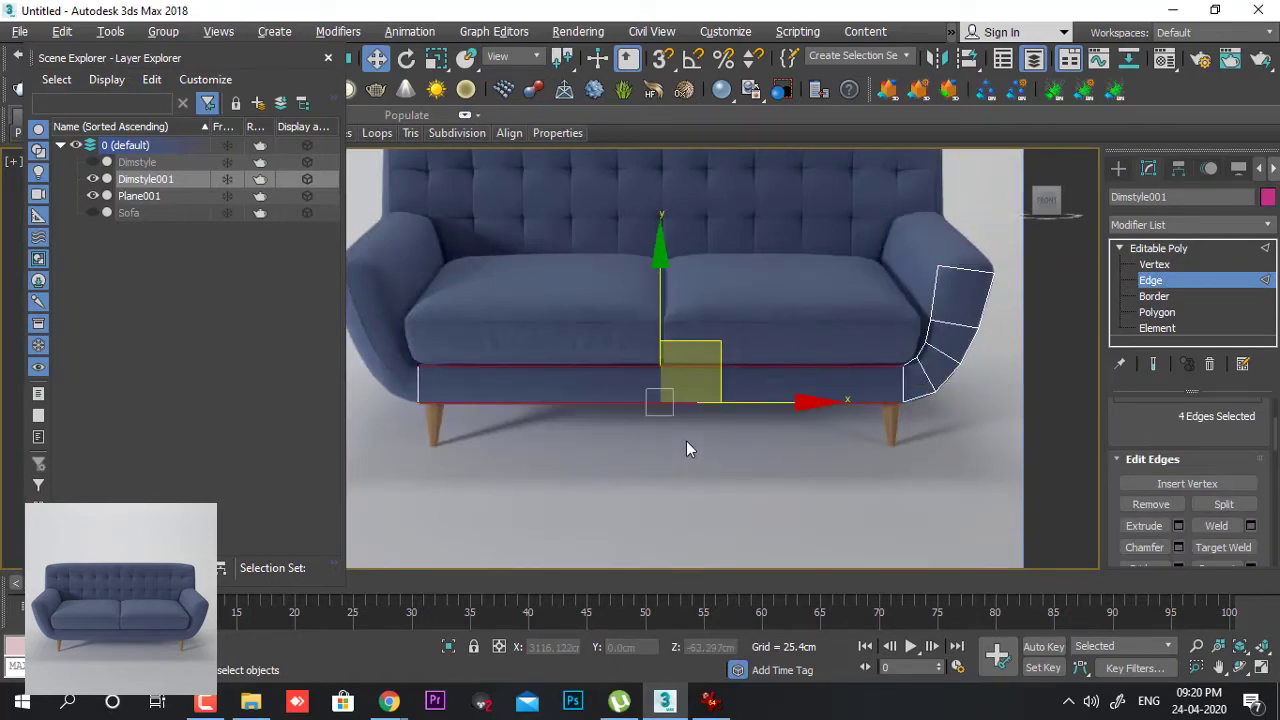
- Connect the base's four long edges with one centred segment, resetting the slide to 0
right_click(701, 440)
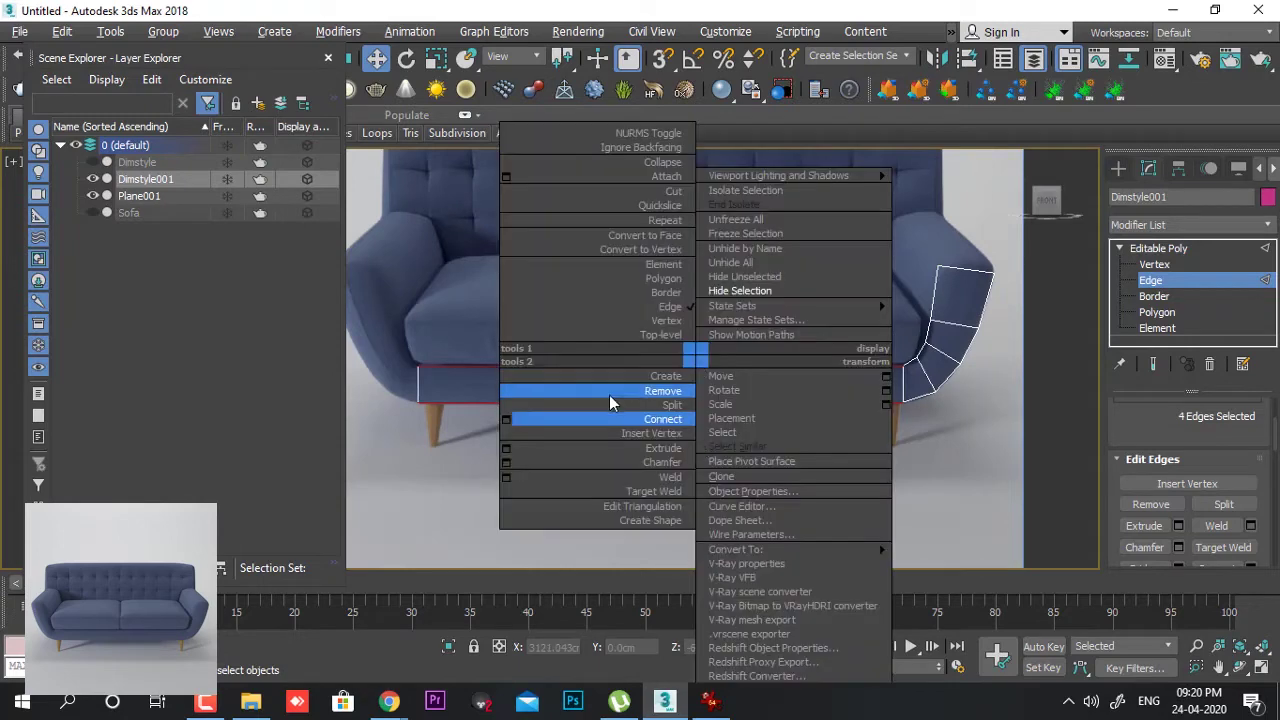
click(504, 419)
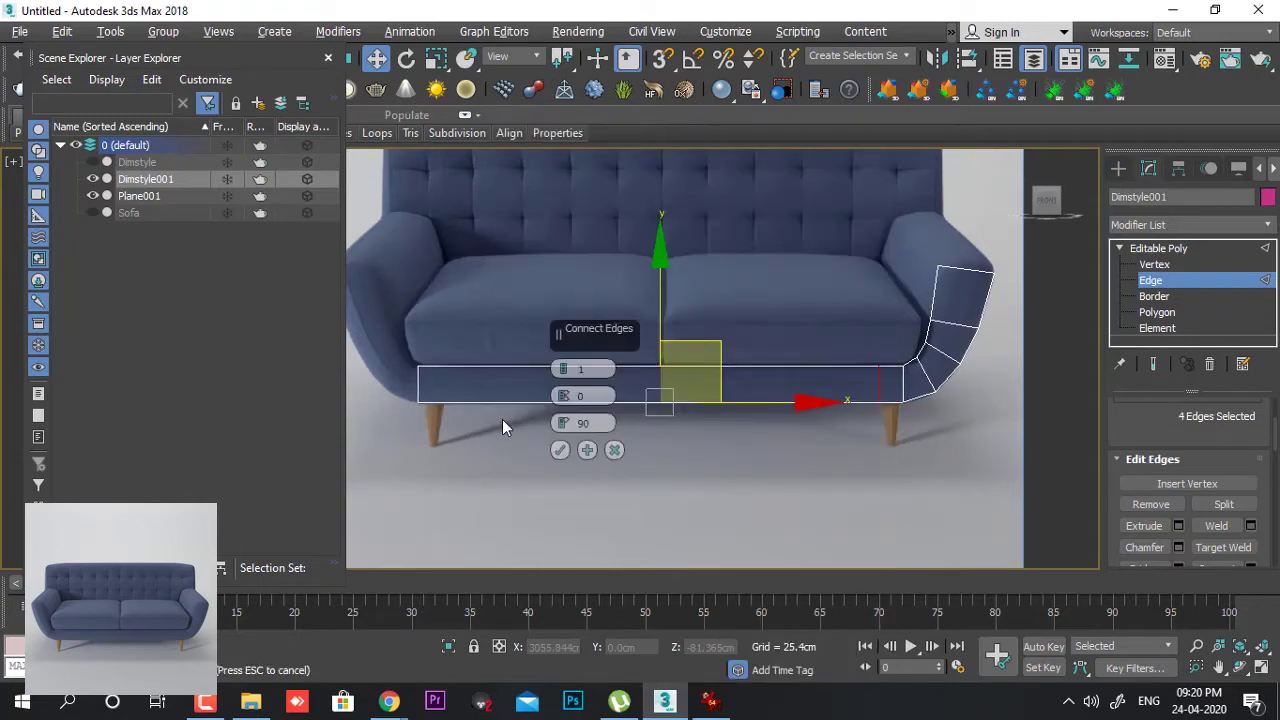
right_click(564, 426)
click(562, 450)
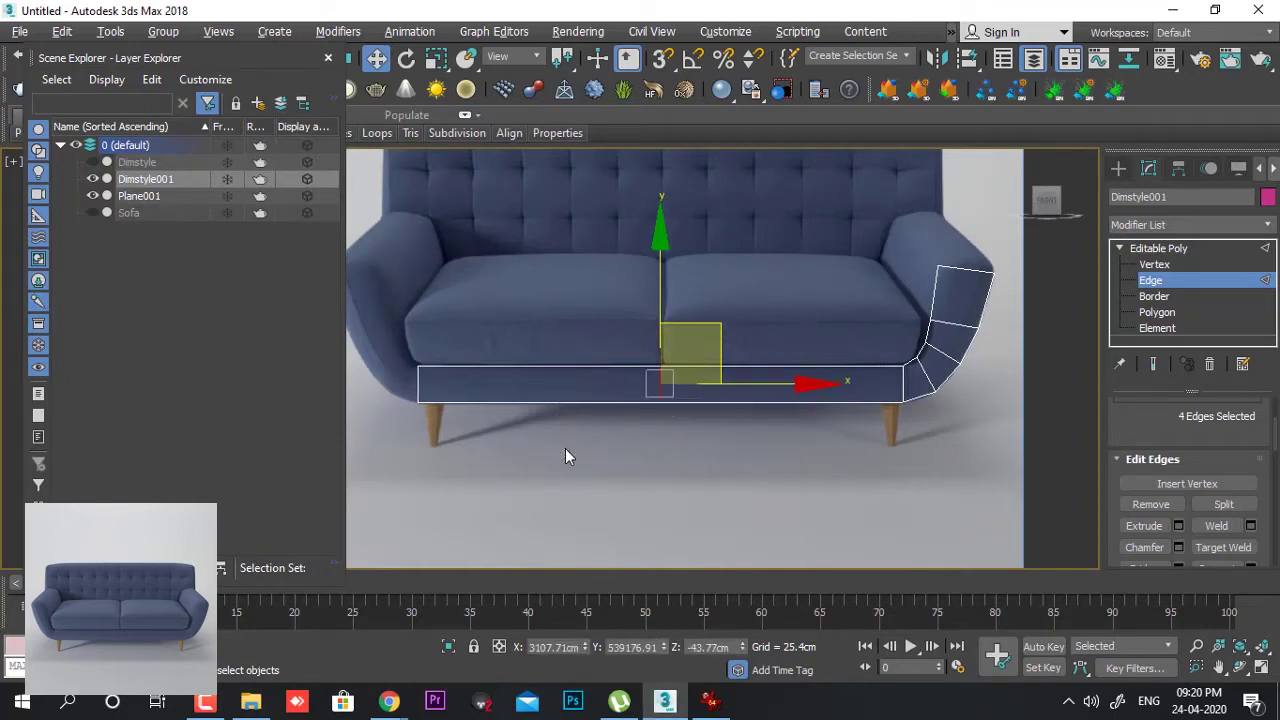
- Select the five polygons of the sofa base's left half and delete them
click(1160, 313)
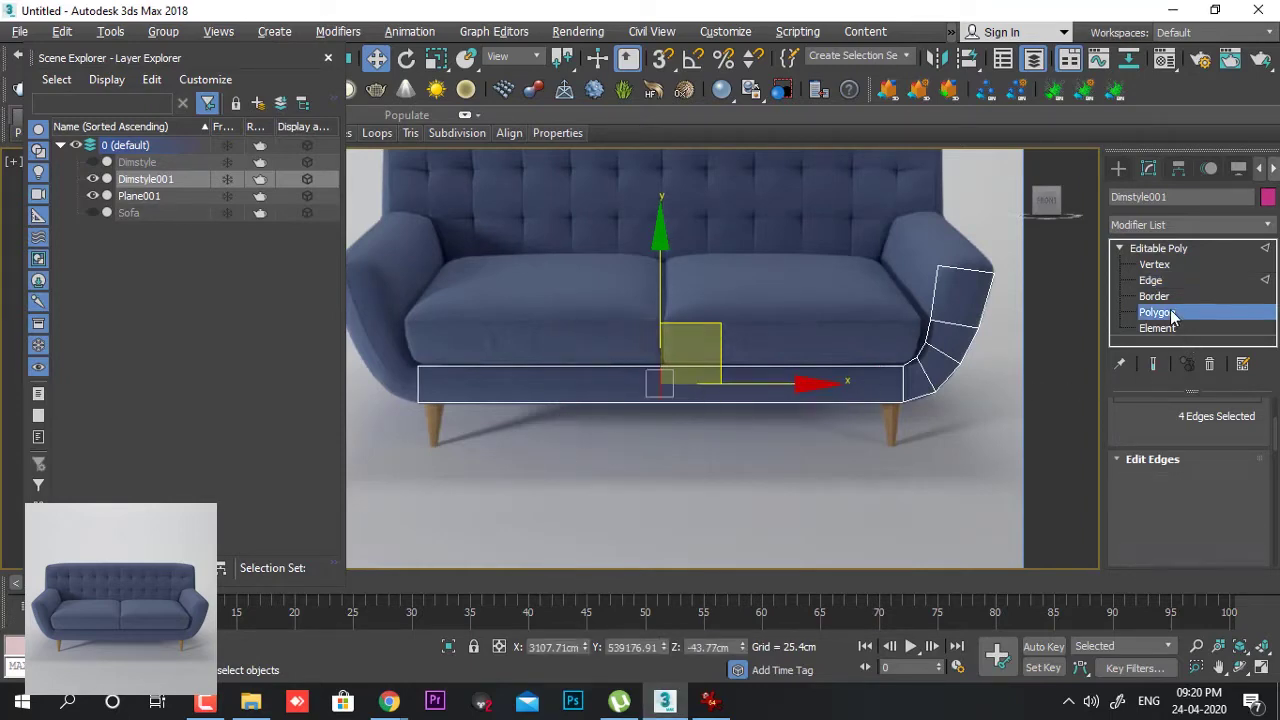
drag(348, 500, 345, 486)
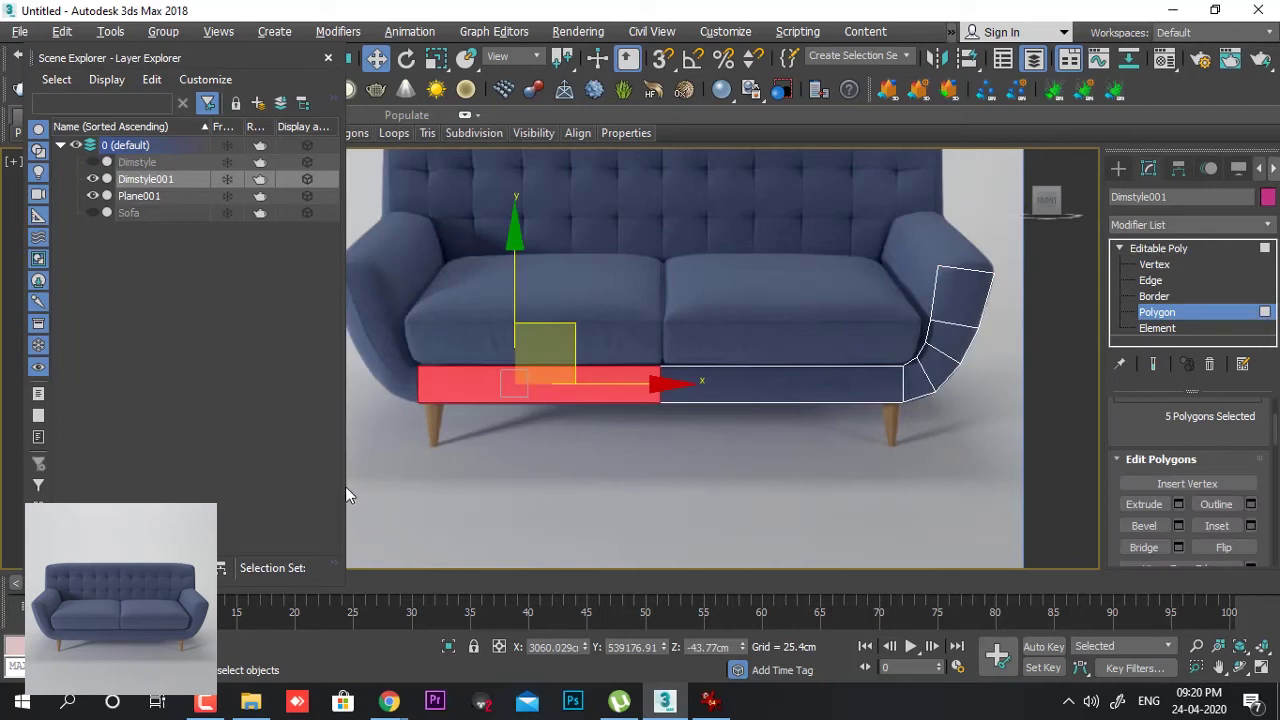
click(350, 488)
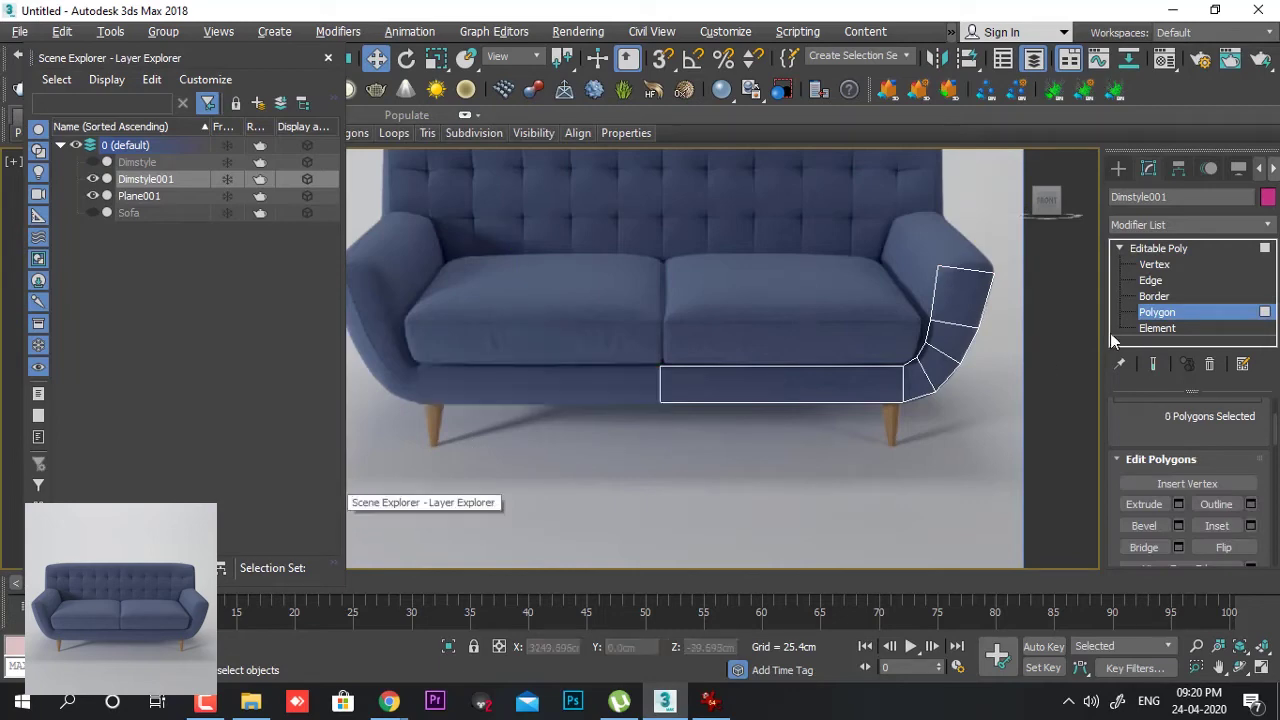
- Connect the base's four long edges with one segment, sliding it to -81 toward the armrest end
click(1152, 280)
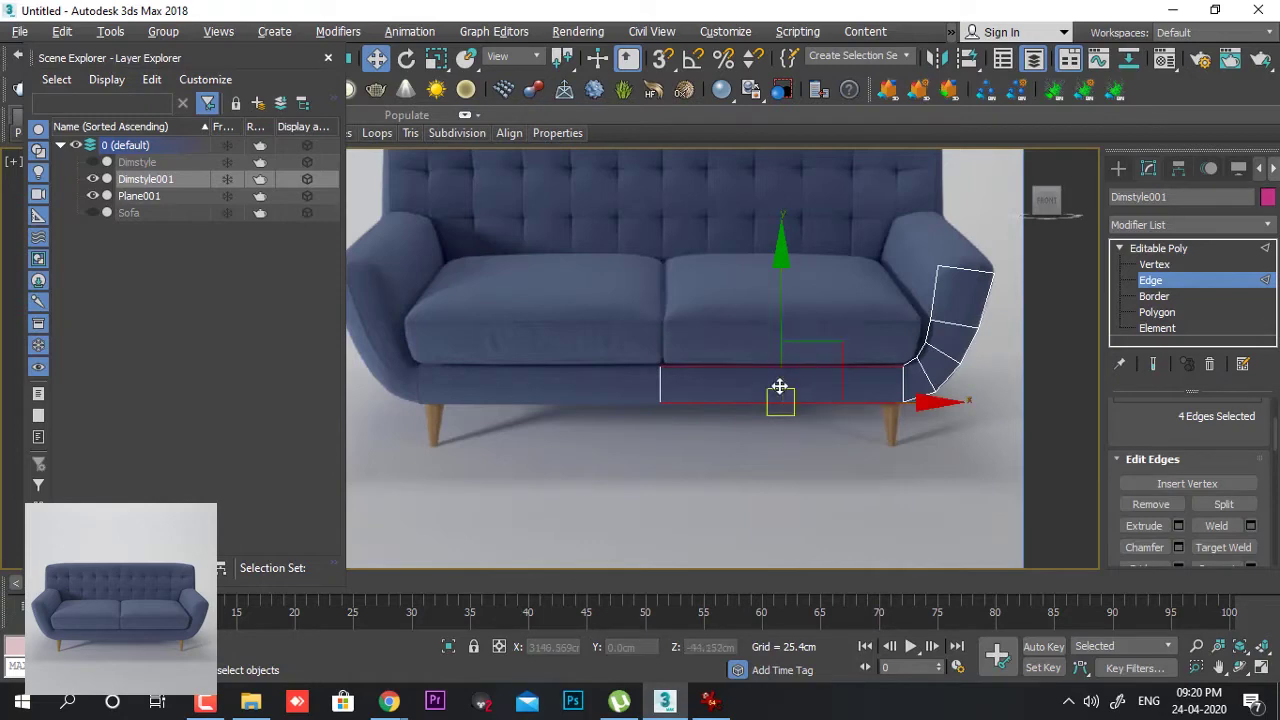
right_click(776, 370)
click(584, 419)
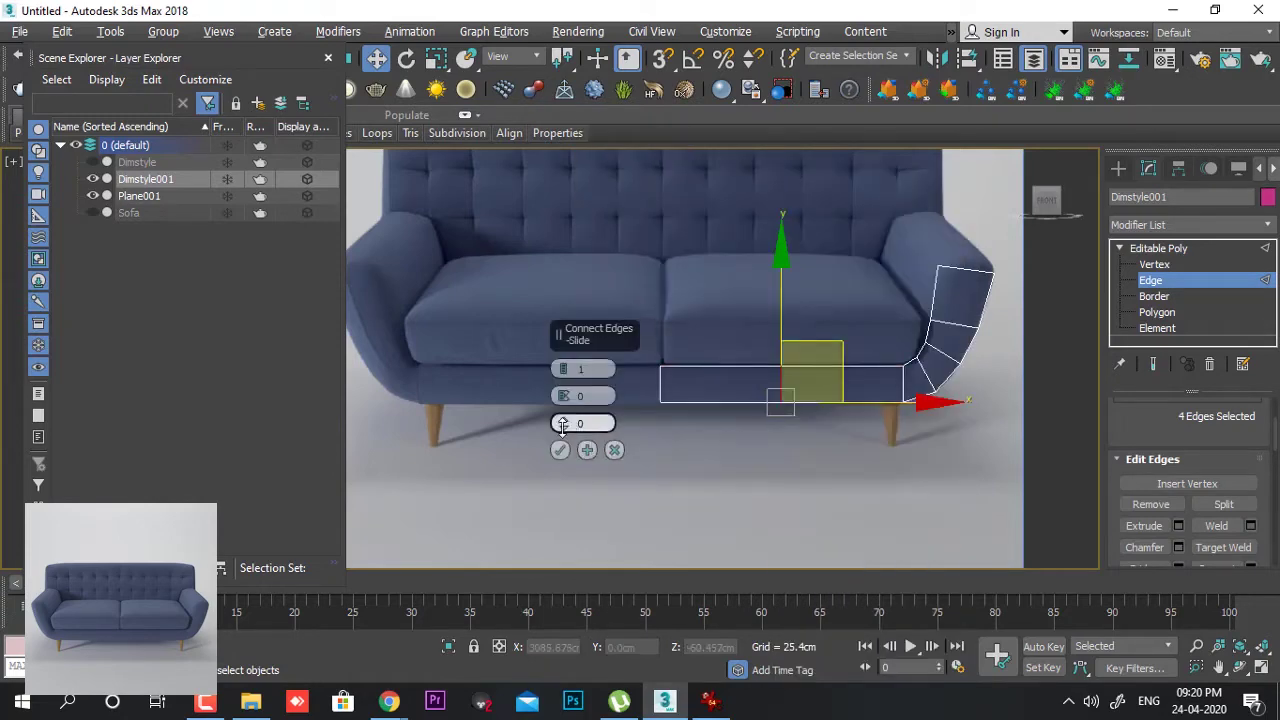
drag(564, 423, 580, 710)
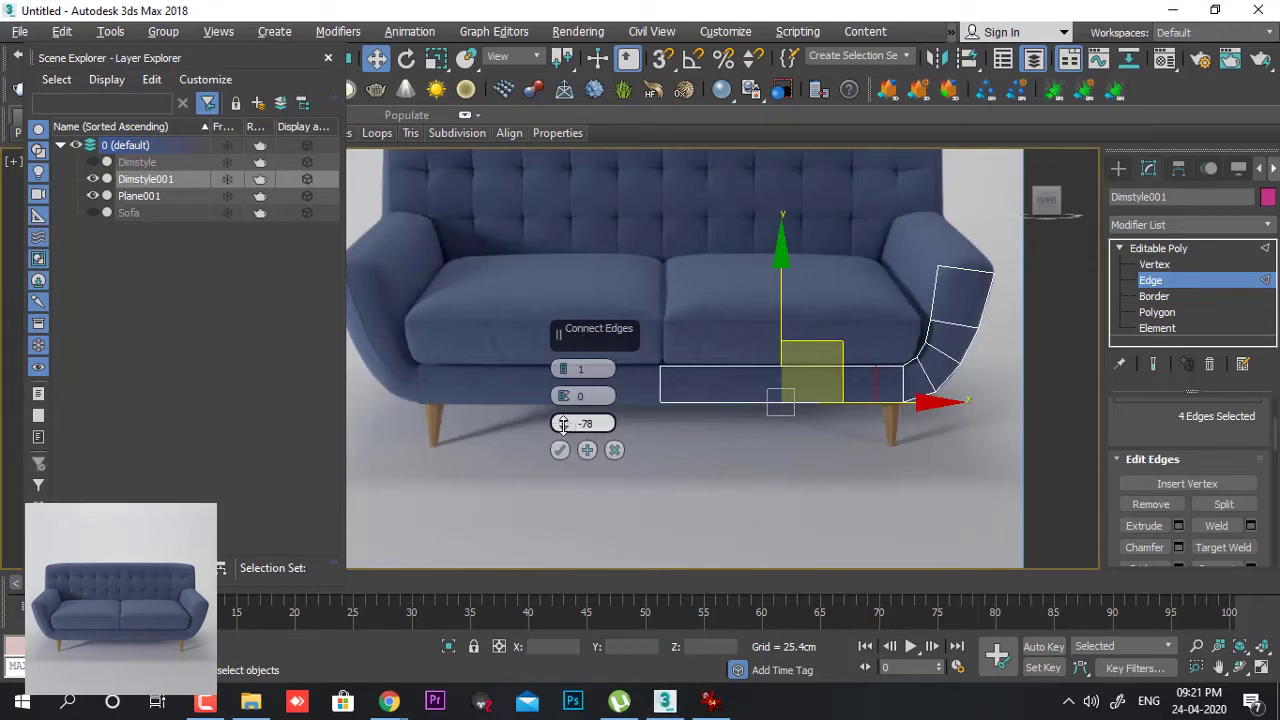
drag(563, 424, 566, 430)
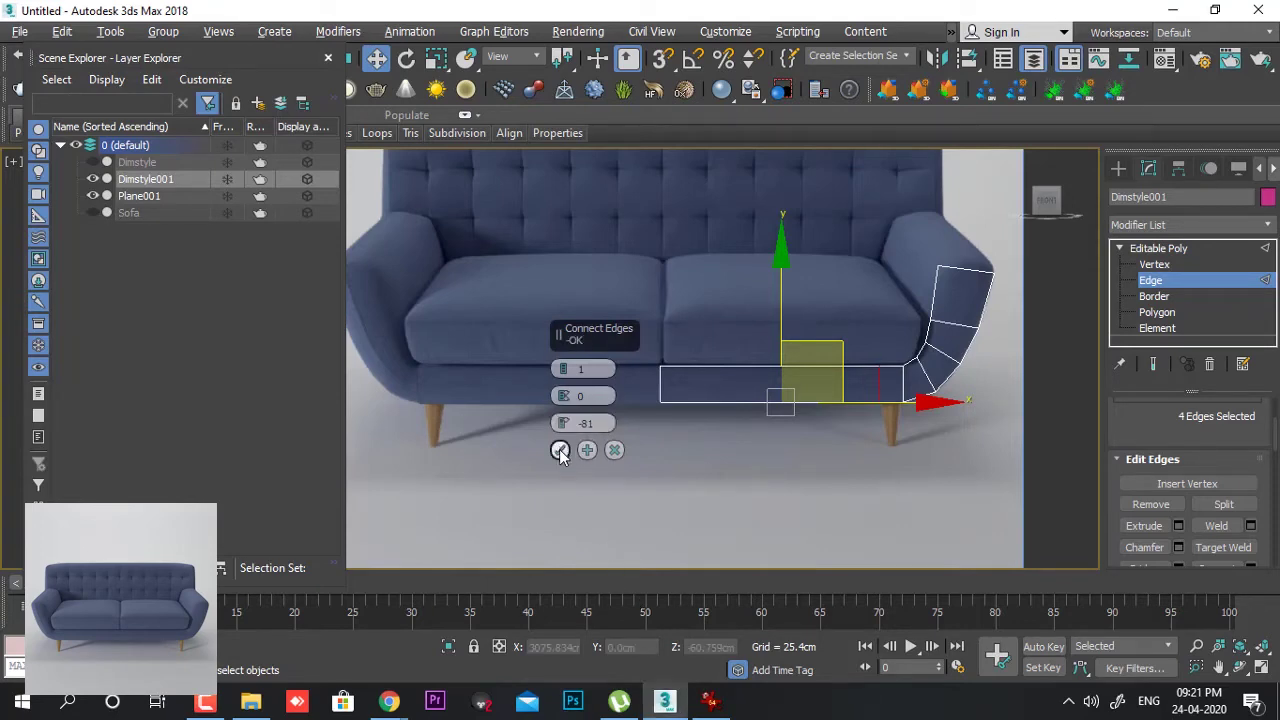
click(560, 450)
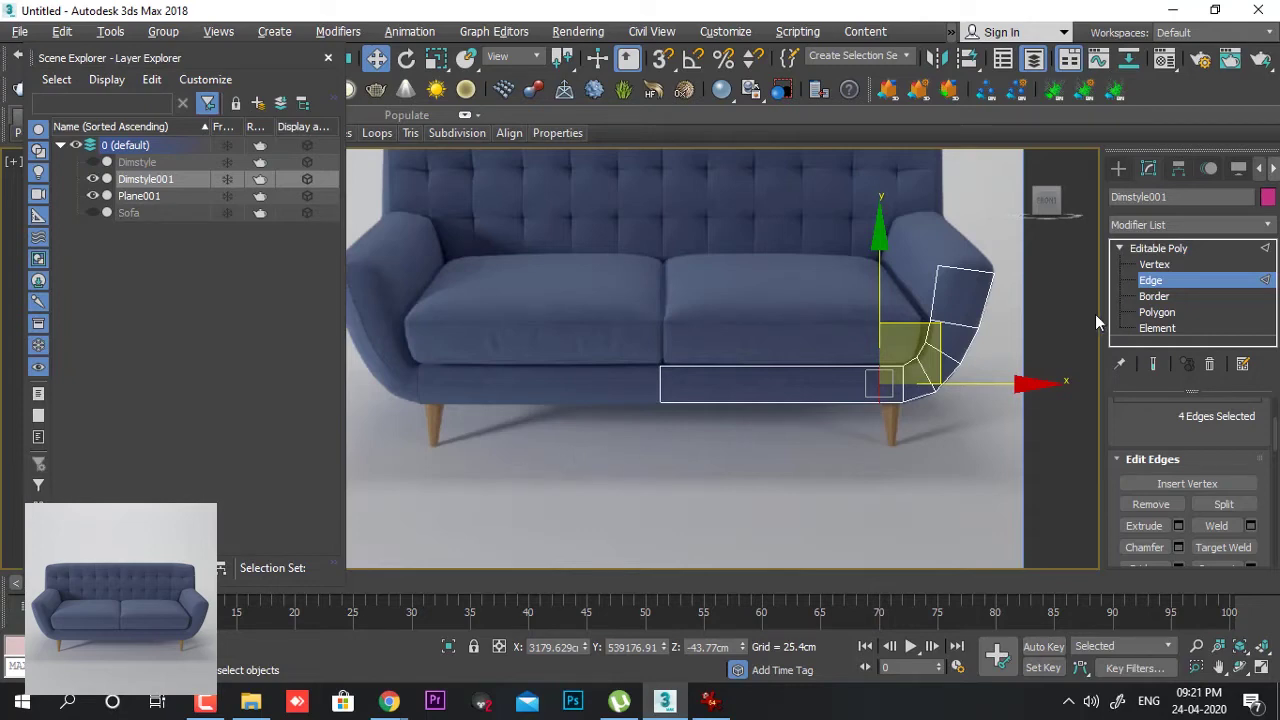
- Apply a Symmetry modifier to the half model, mirroring it across the X axis
click(1195, 280)
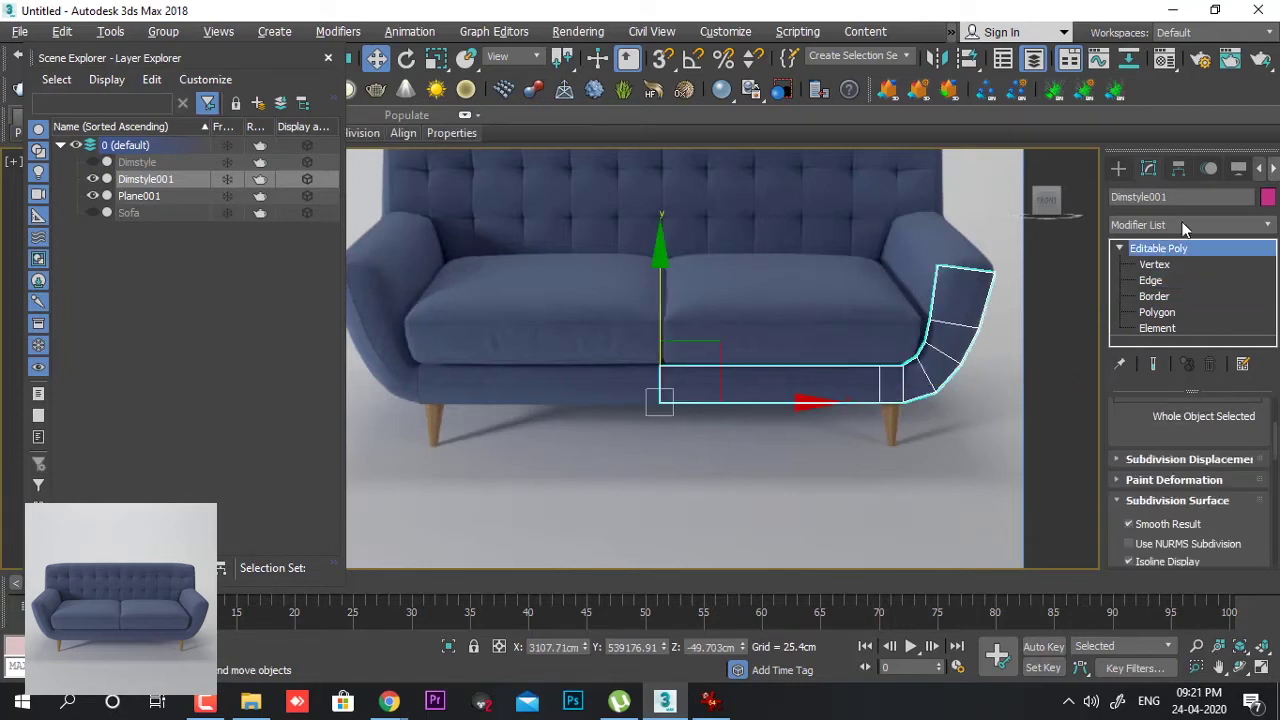
key(s)
key(s)
key(s)
key(s)
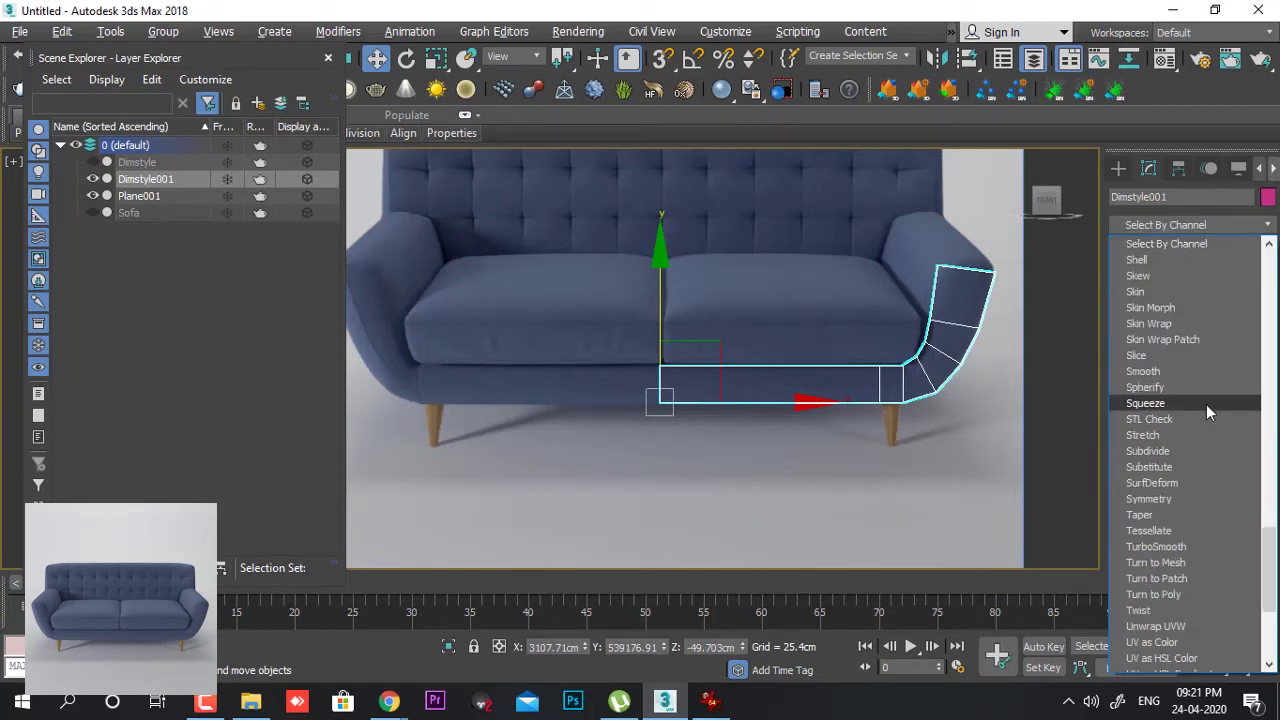
click(1193, 499)
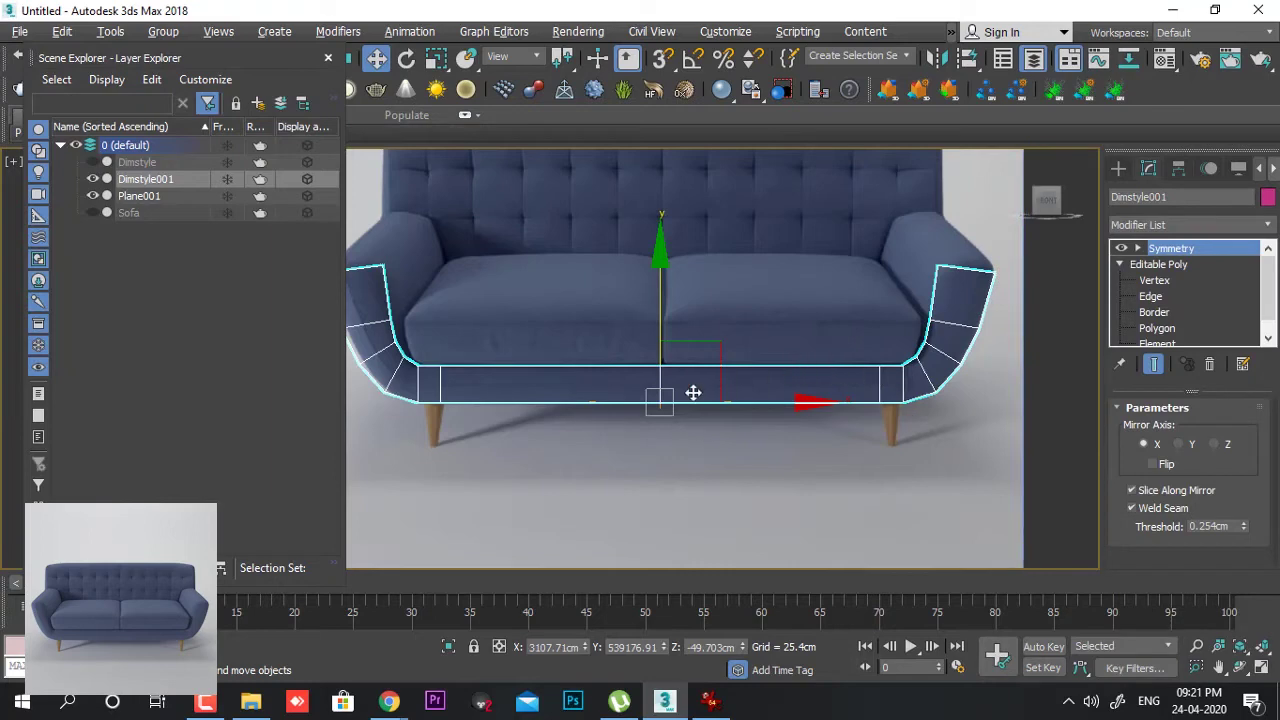
middle_drag(745, 362, 709, 376)
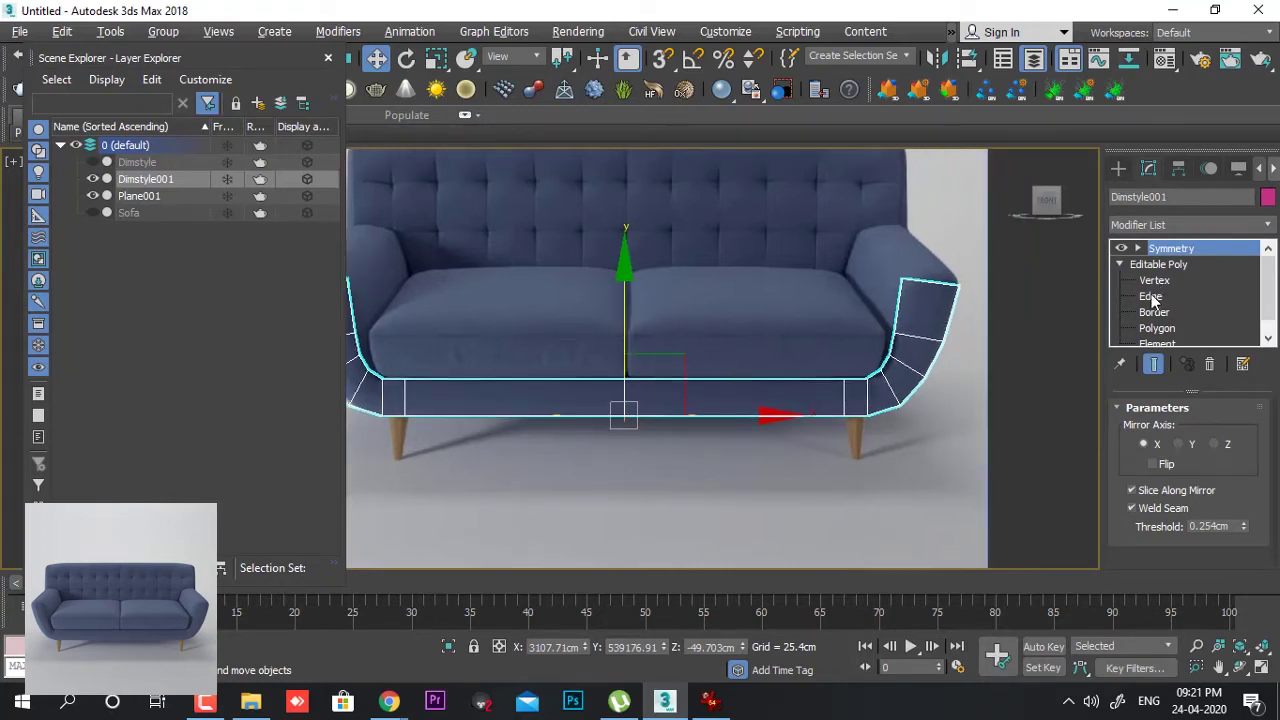
- Connect the ring of edges across the base and armrest thickness with two segments and a slide of 0, keeping the mirrored half displayed
click(1150, 296)
click(953, 302)
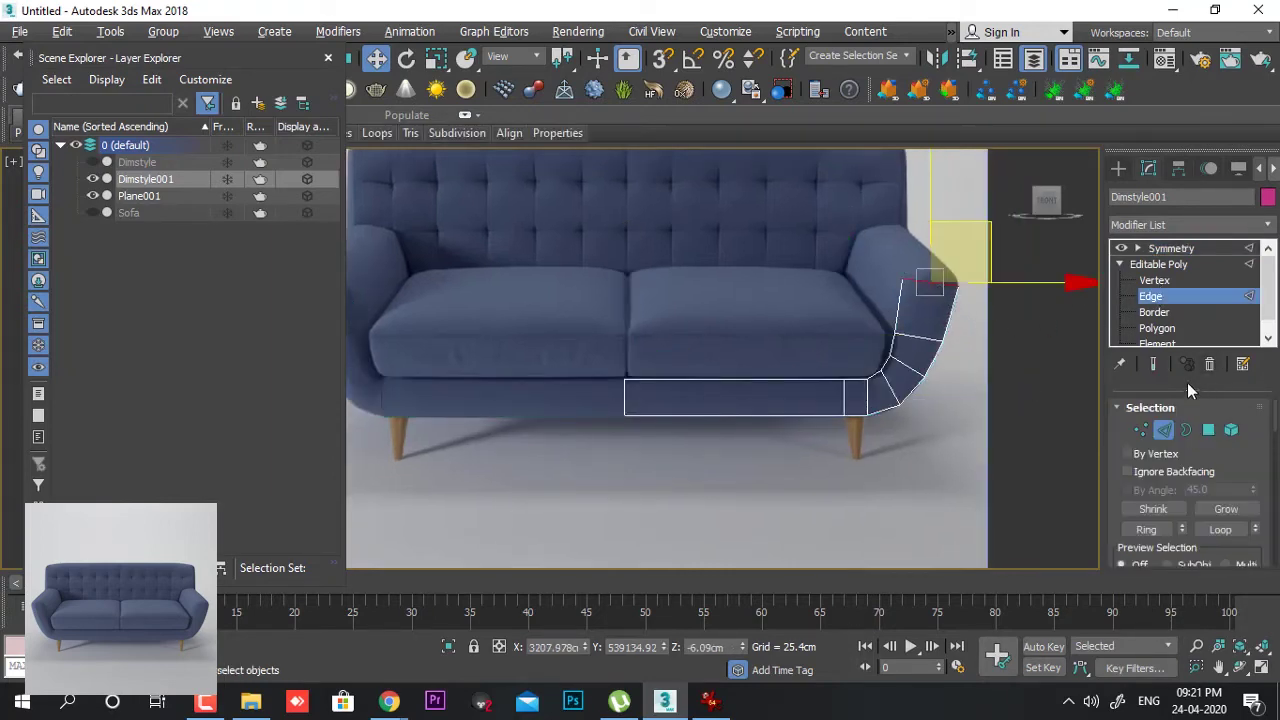
click(1157, 367)
key(alt+r)
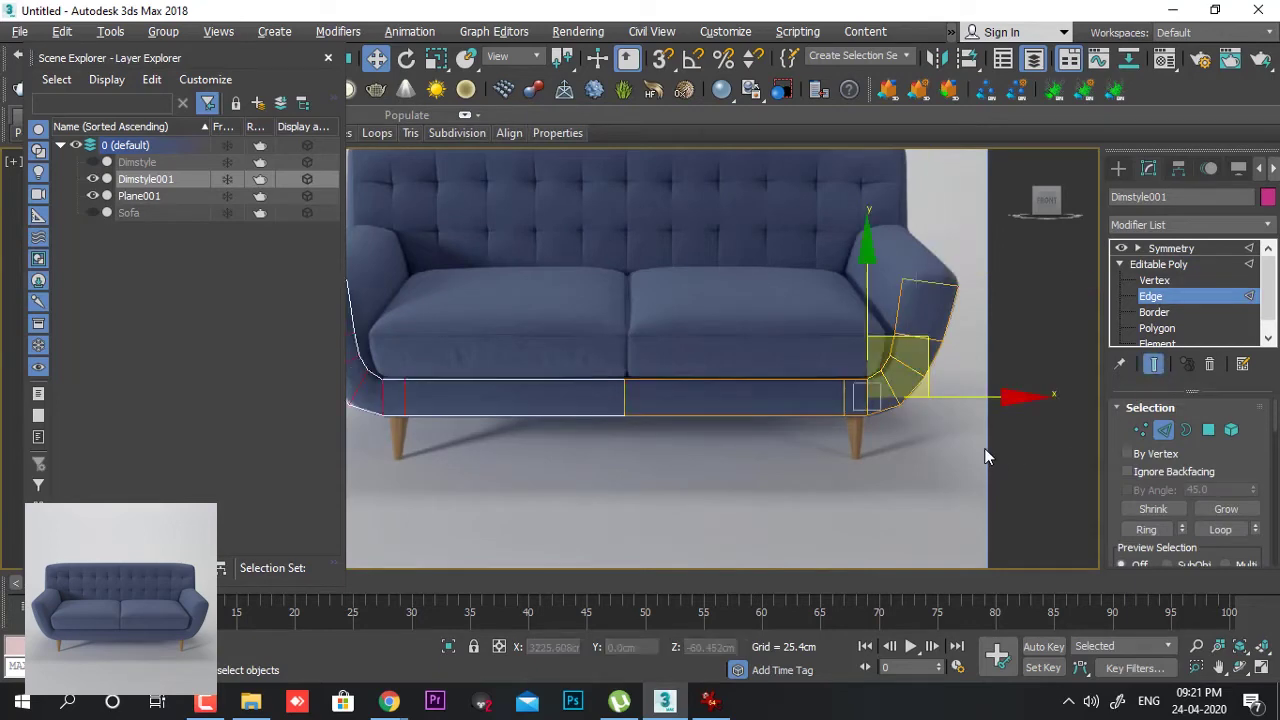
right_click(921, 352)
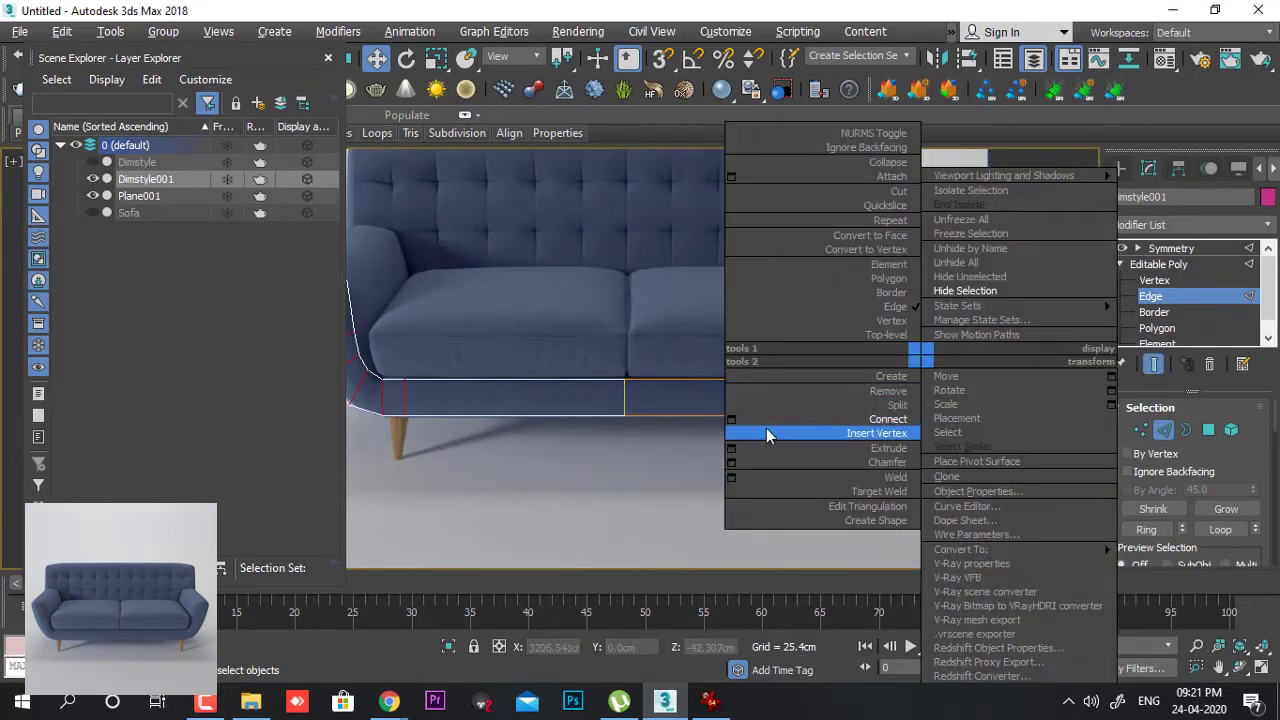
click(732, 421)
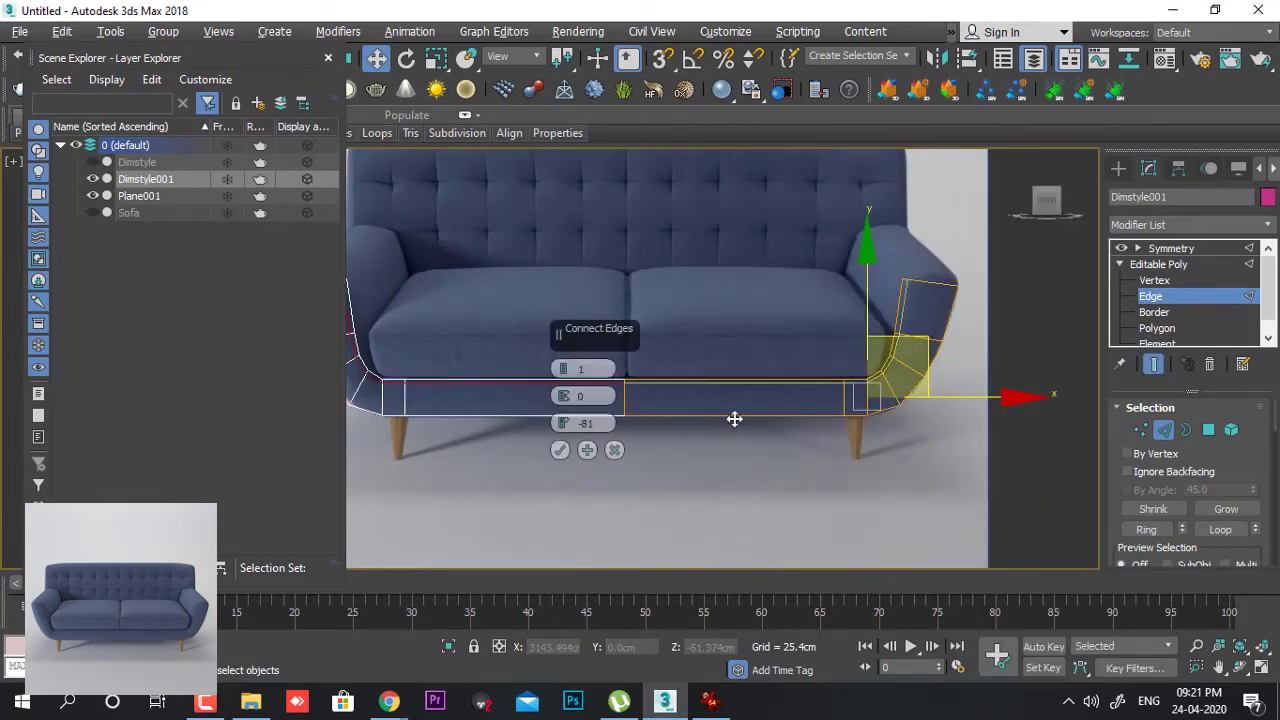
right_click(562, 423)
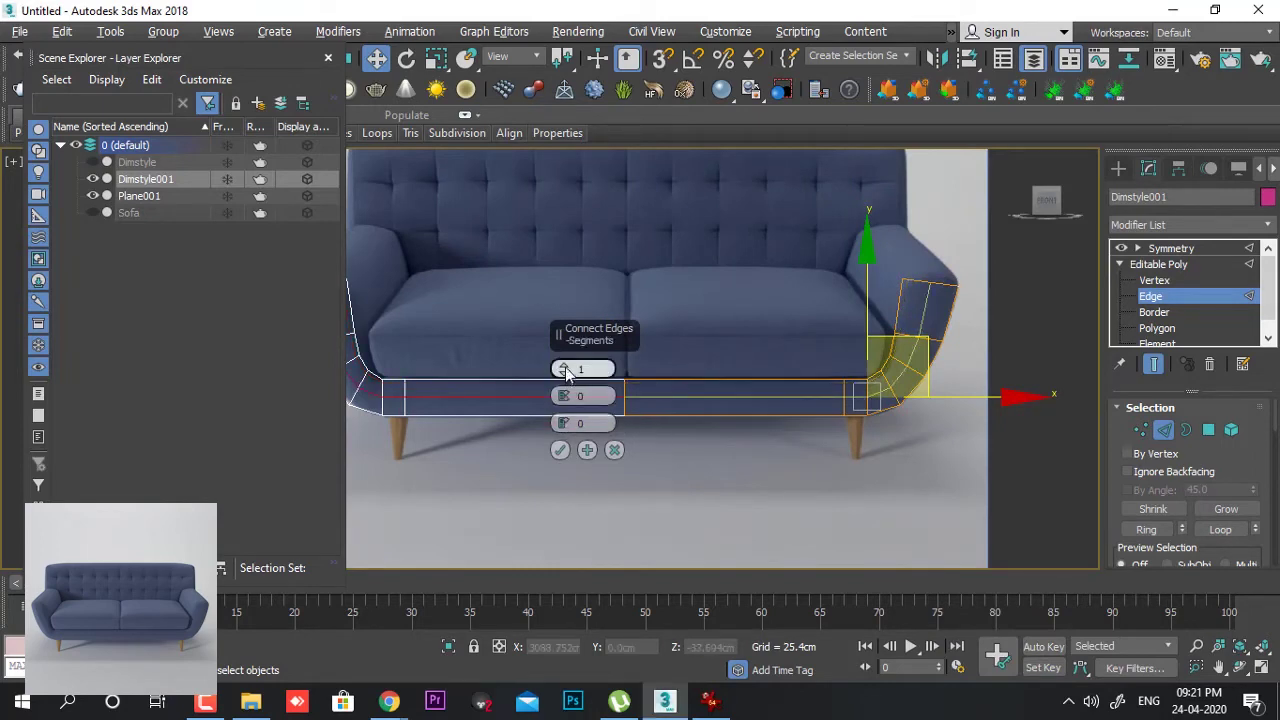
click(565, 369)
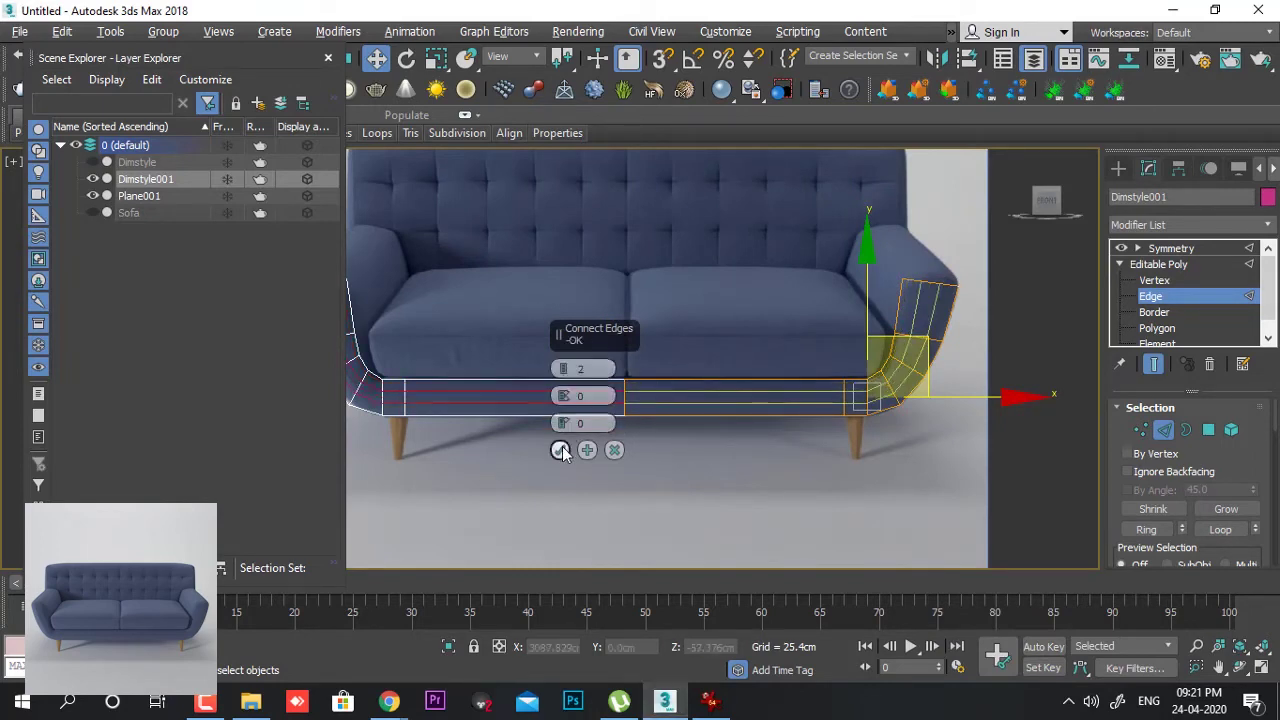
click(560, 452)
- Raise the two middle vertex columns at the armrest's top end to give it a rounded profile
click(1154, 280)
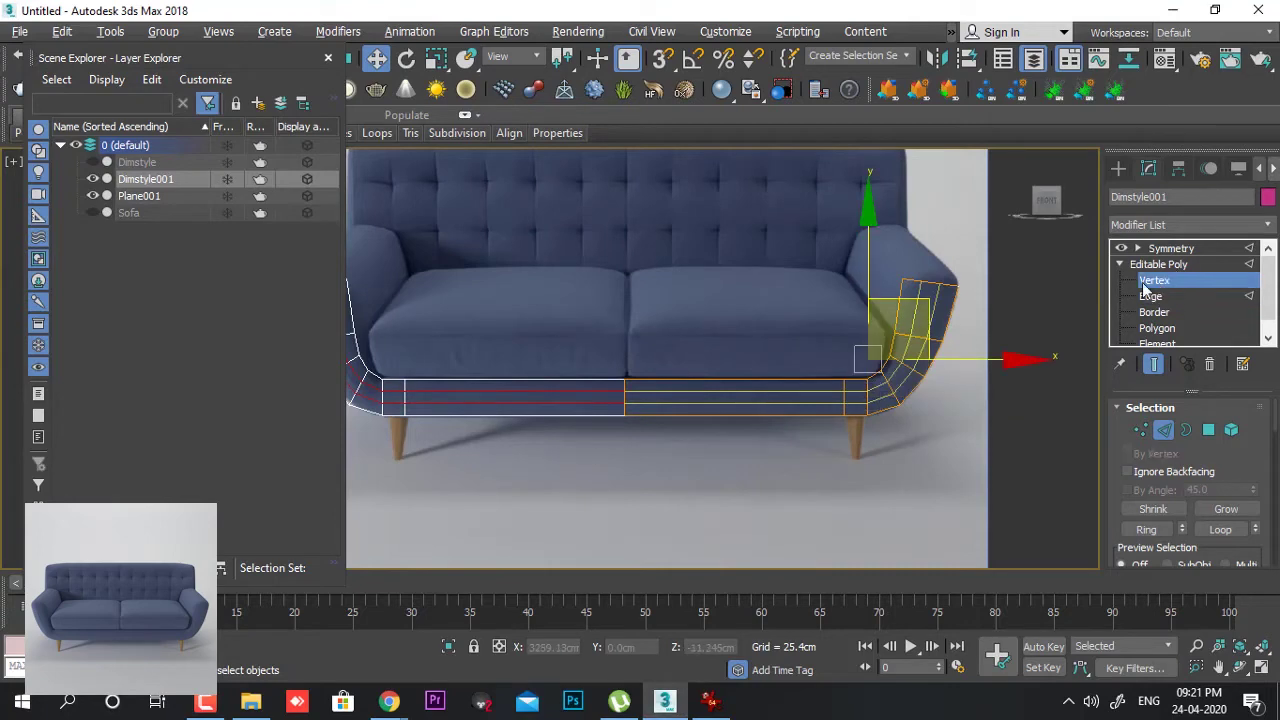
middle_drag(817, 324, 786, 319)
scroll(786, 319, up, 4)
drag(720, 305, 778, 357)
drag(800, 263, 804, 231)
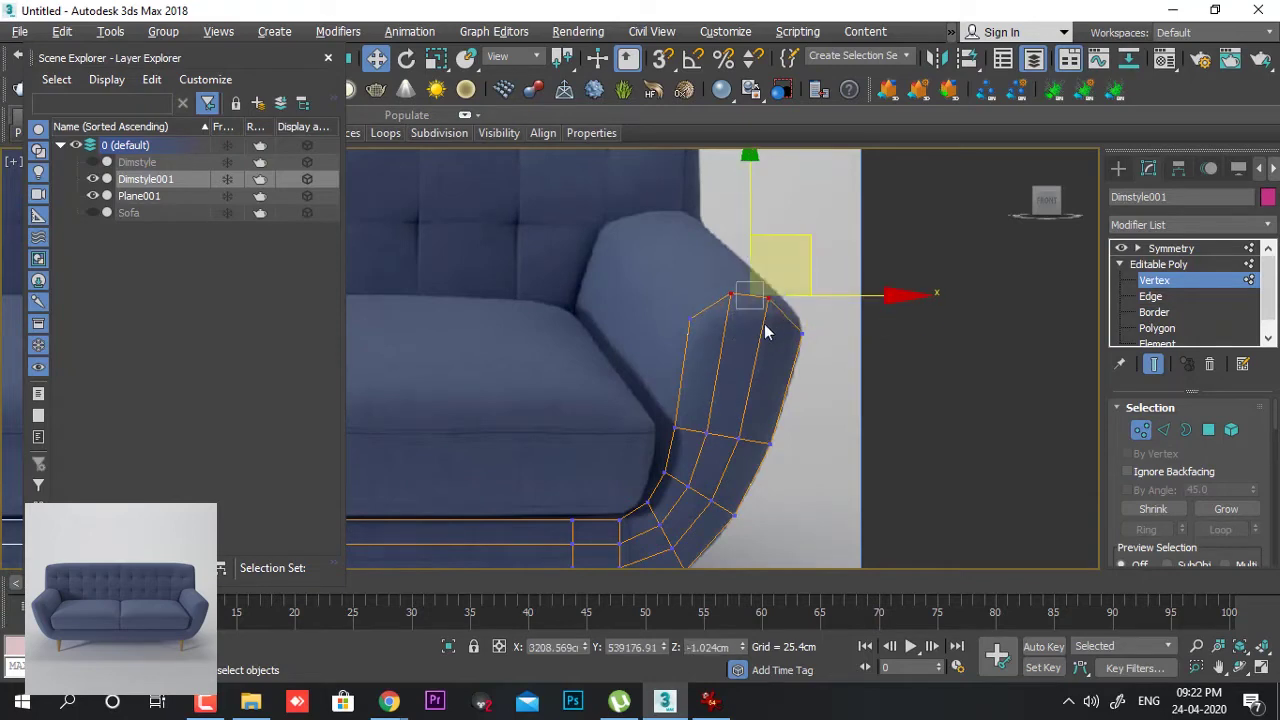
- Shift the middle vertices of the two rows below the armrest's top slightly upward to smooth the loops' curve
drag(700, 423, 757, 457)
drag(779, 374, 783, 366)
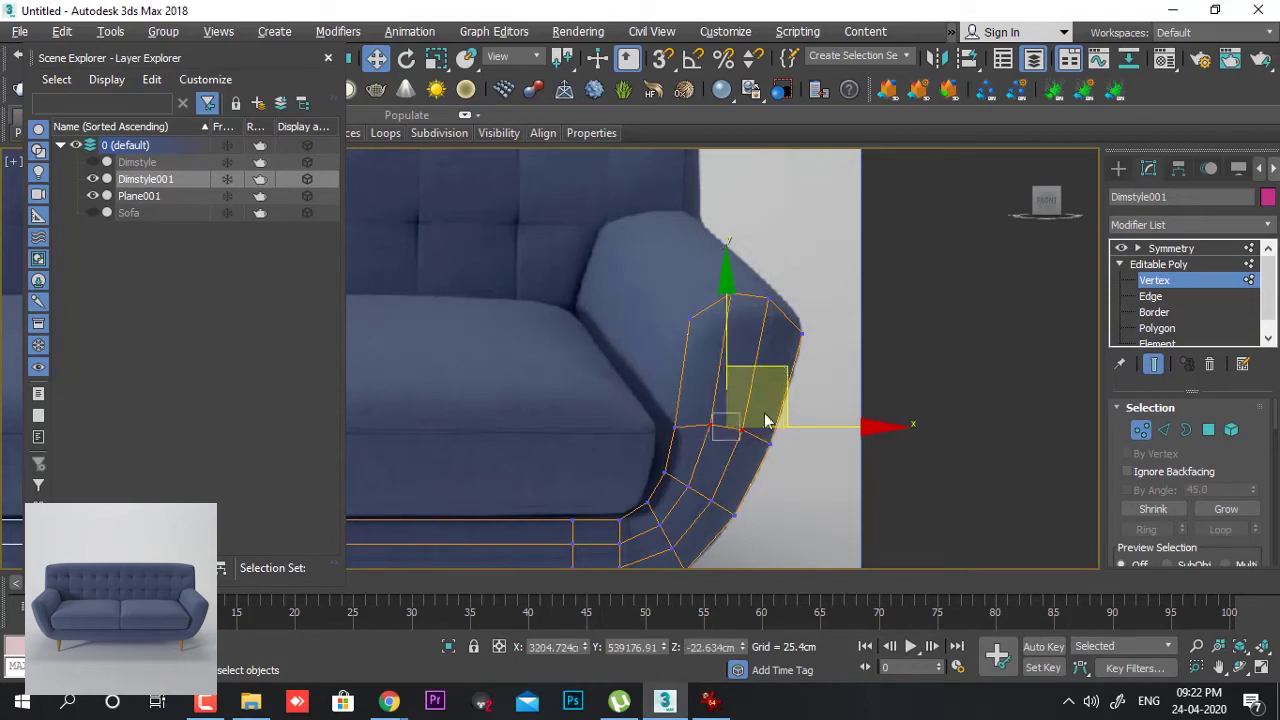
middle_drag(731, 471, 737, 402)
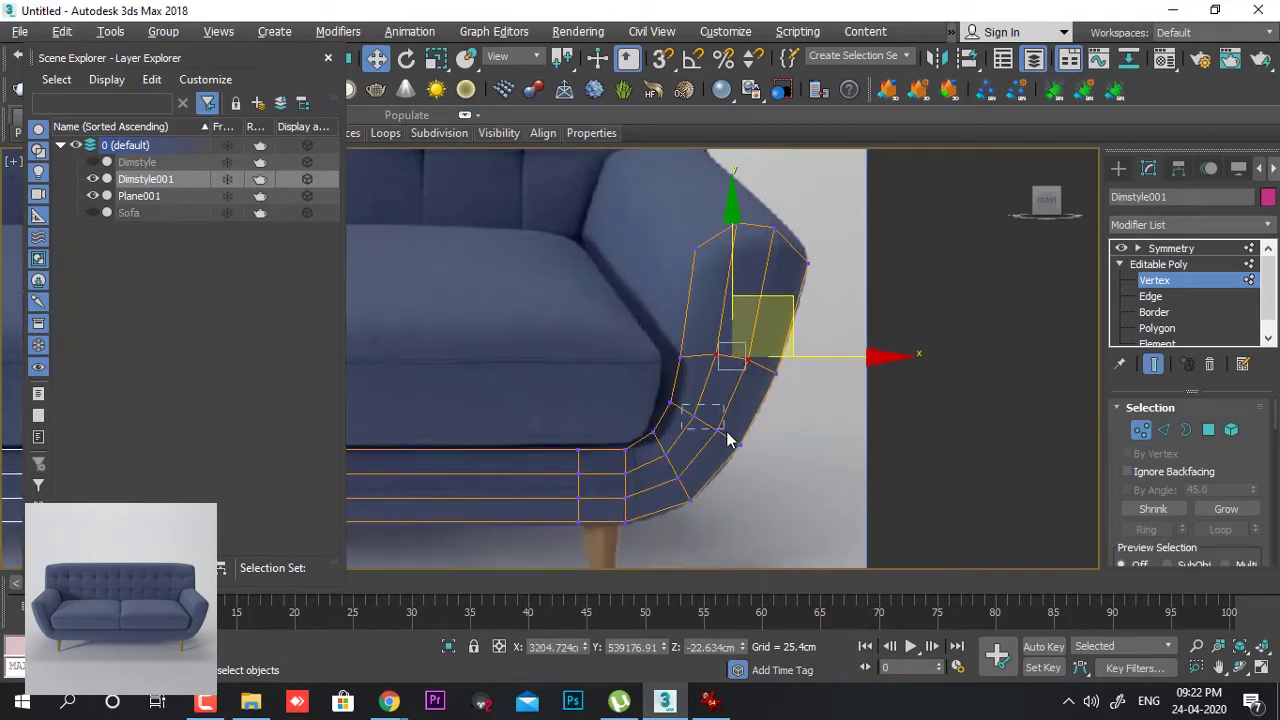
drag(731, 441, 737, 434)
drag(763, 372, 768, 358)
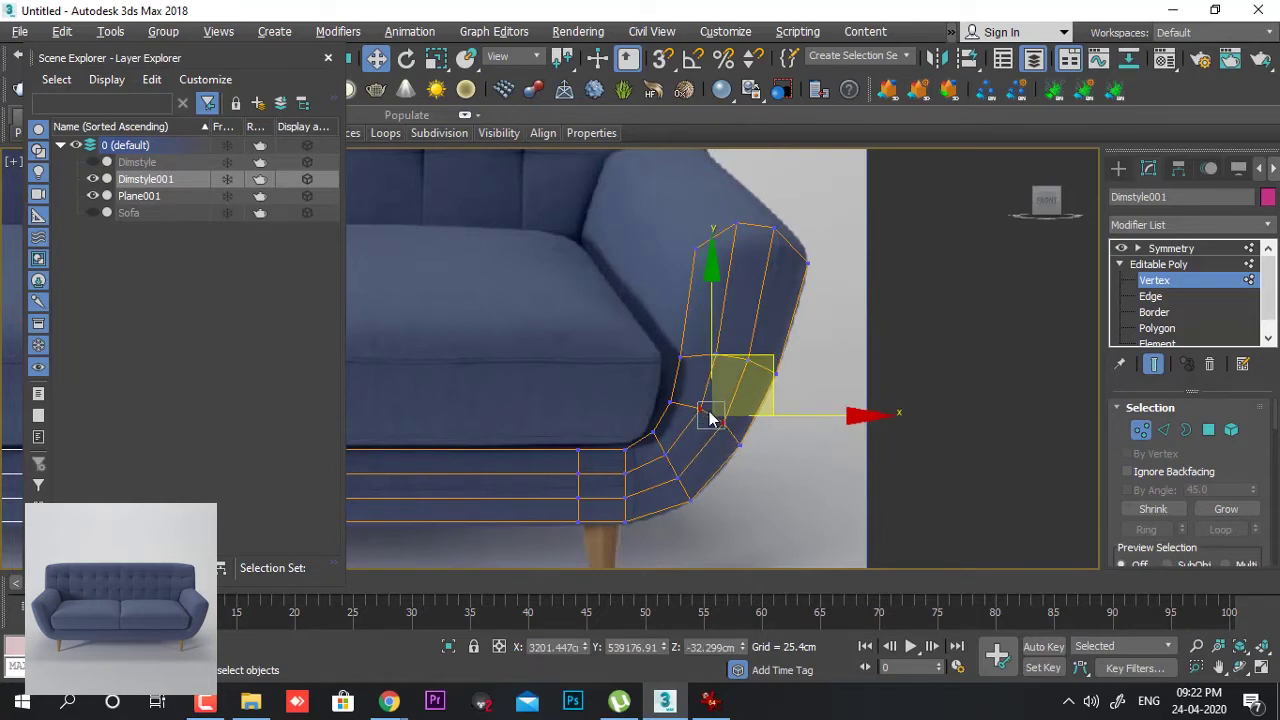
- Clone the base's long front polygons upward as a separate object, then hide that copy
middle_drag(707, 411, 840, 420)
scroll(836, 419, down, 2)
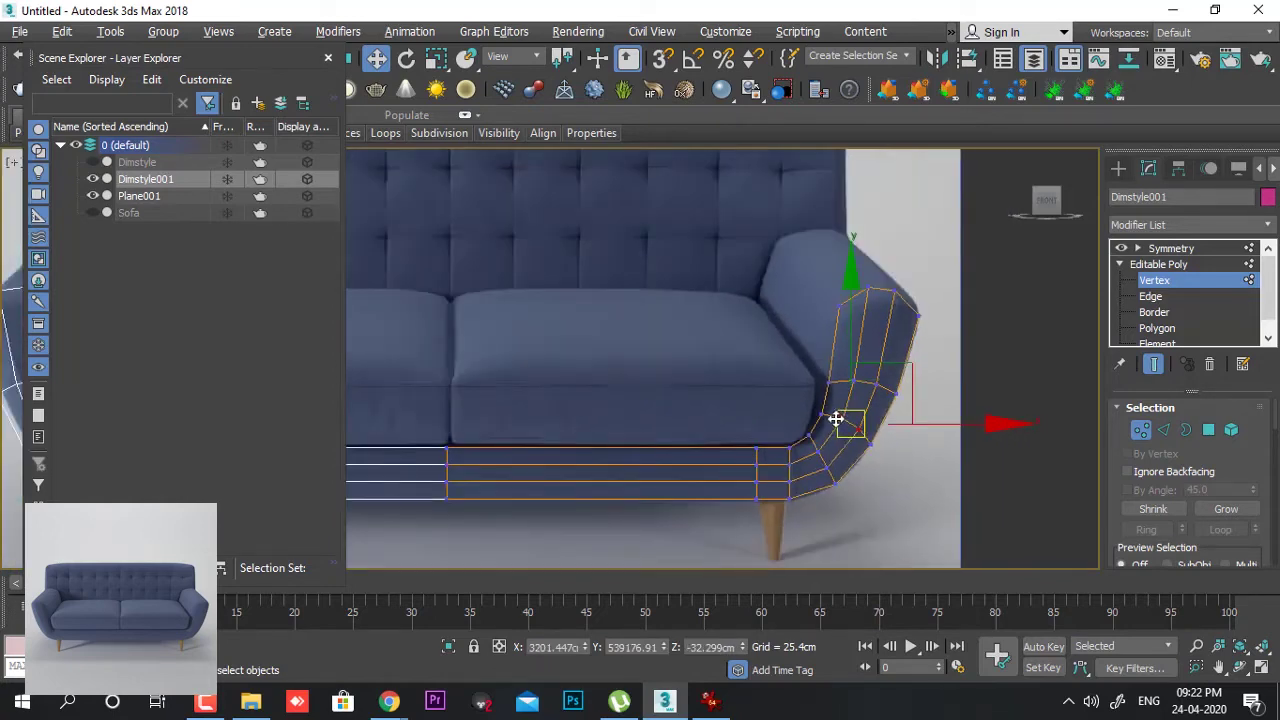
scroll(843, 428, down, 3)
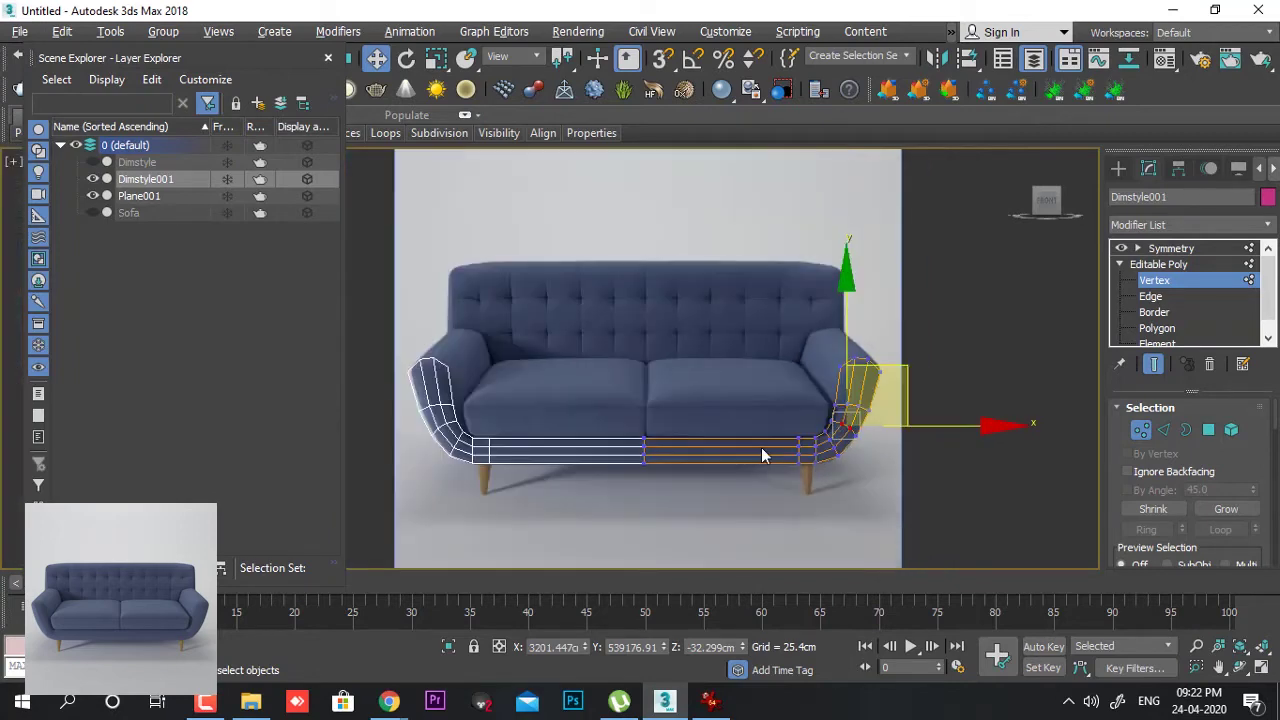
key(4)
scroll(740, 455, up, 2)
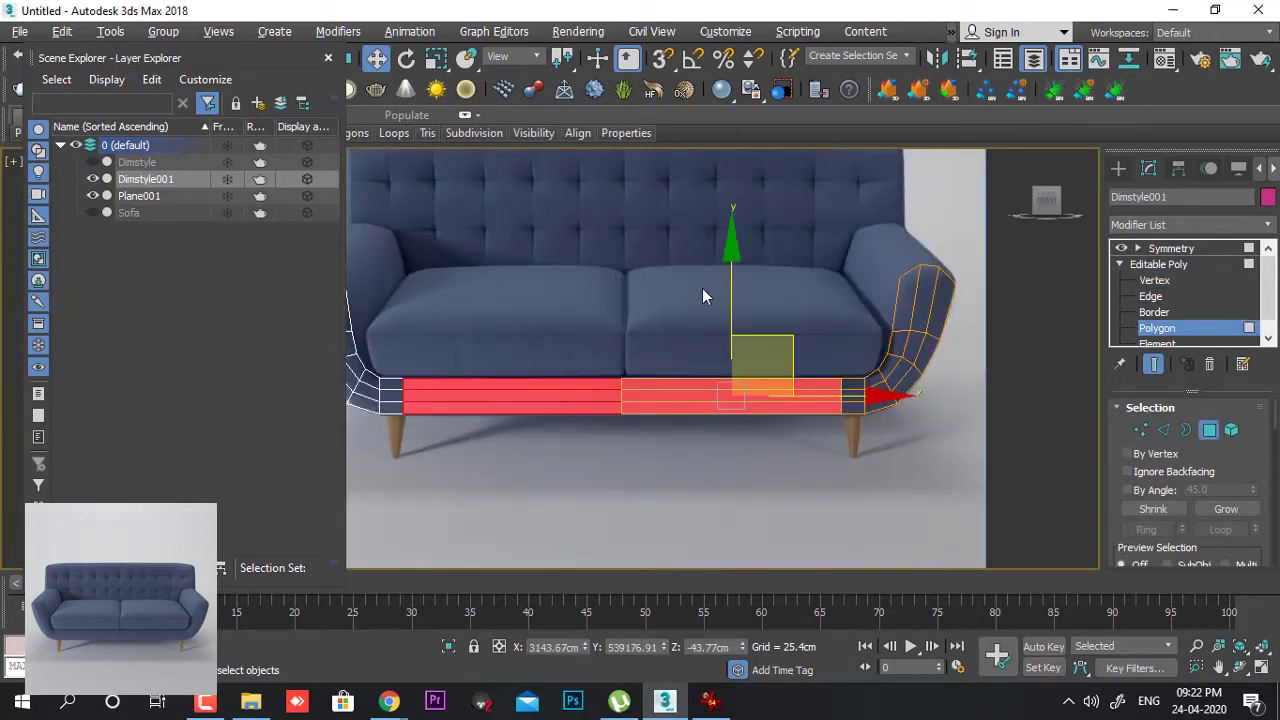
drag(727, 262, 741, 191)
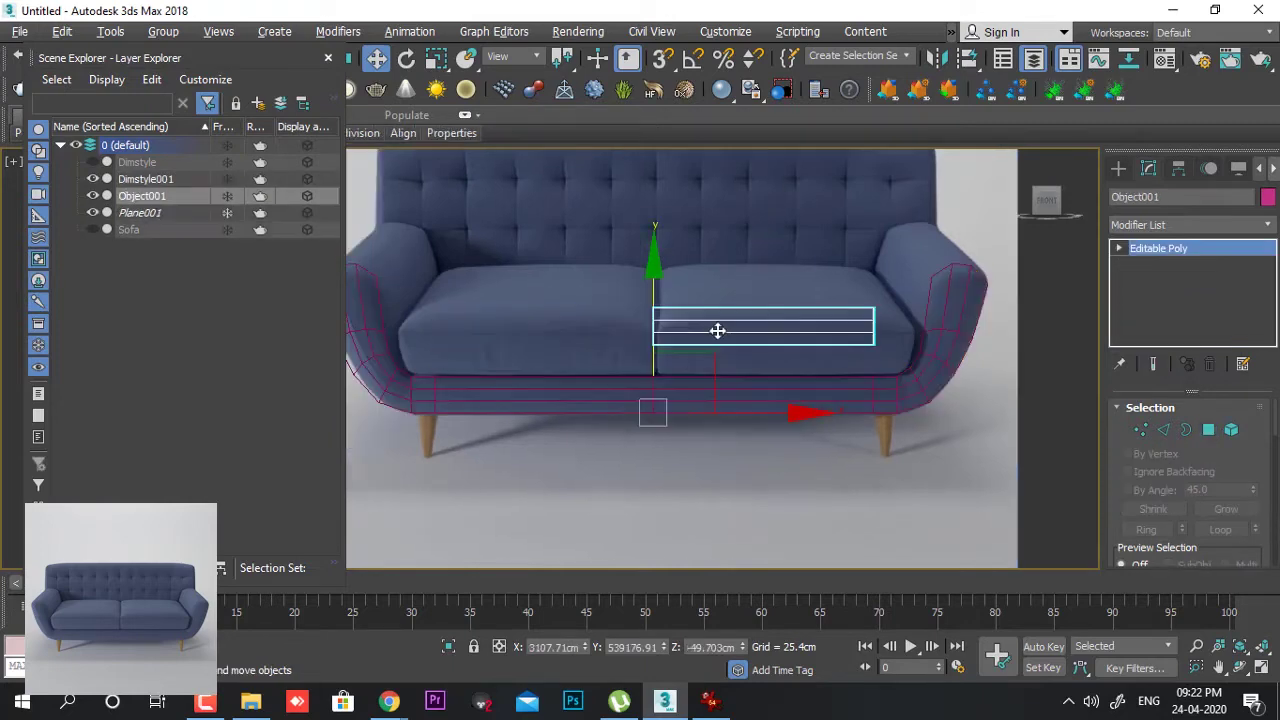
right_click(712, 327)
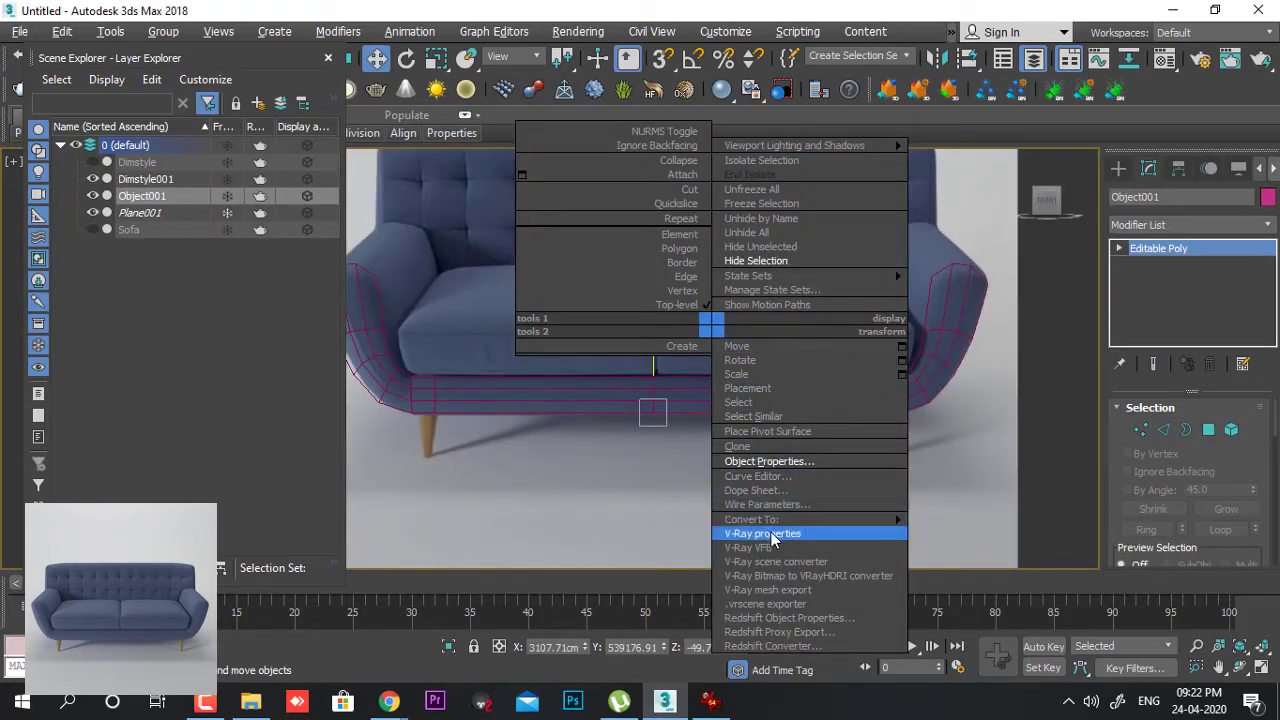
mouse_move(775, 280)
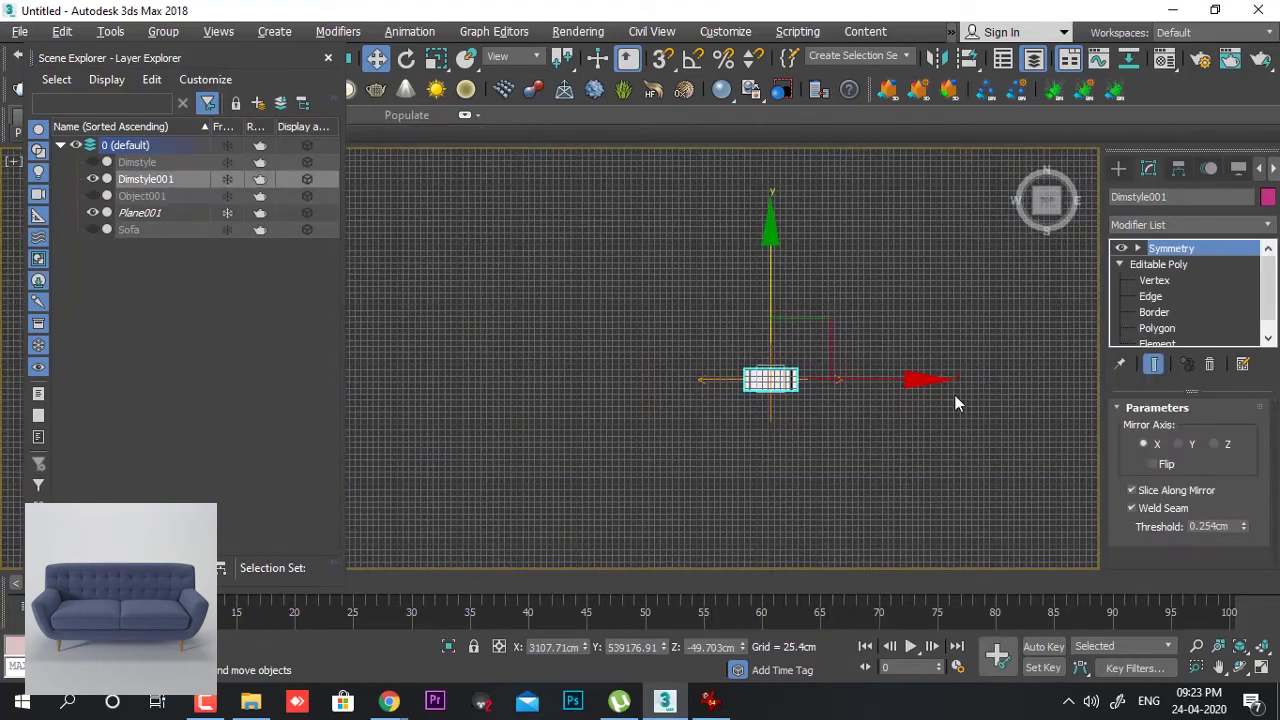
- Select the front vertices of the editable half in the top view
scroll(954, 394, up, 3)
middle_drag(733, 395, 799, 443)
scroll(830, 445, up, 5)
scroll(790, 445, down, 3)
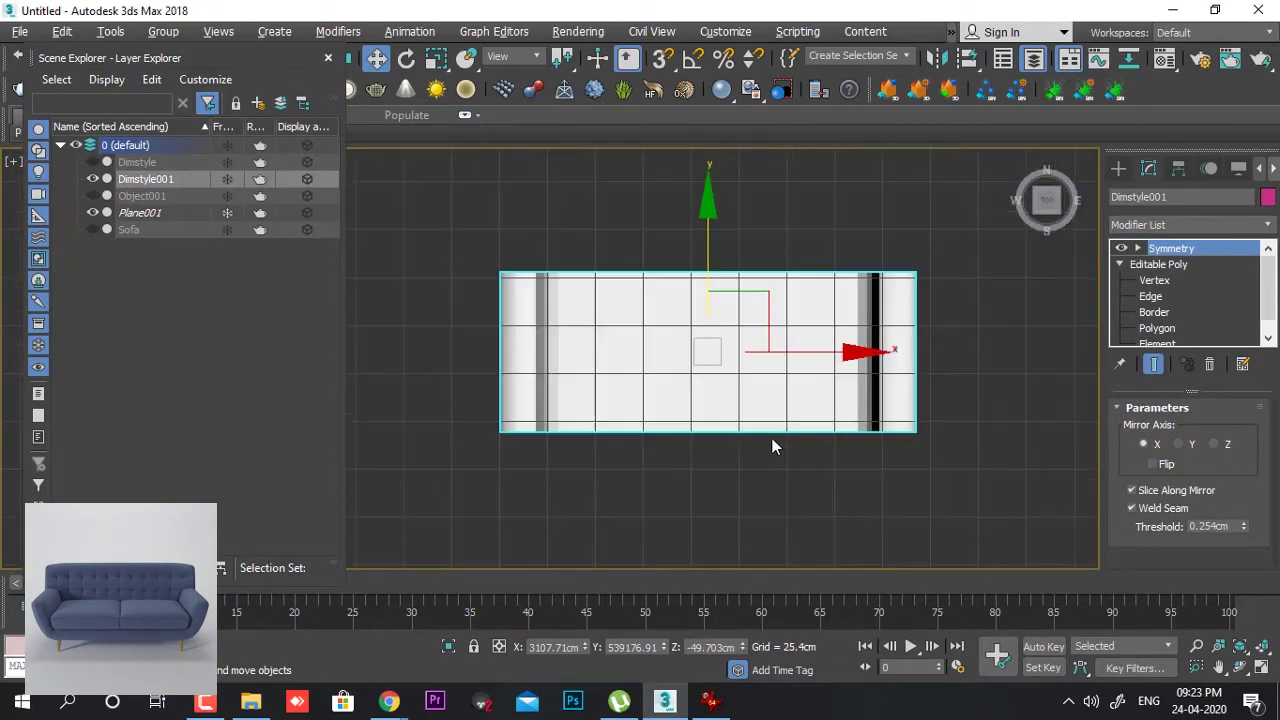
click(1154, 280)
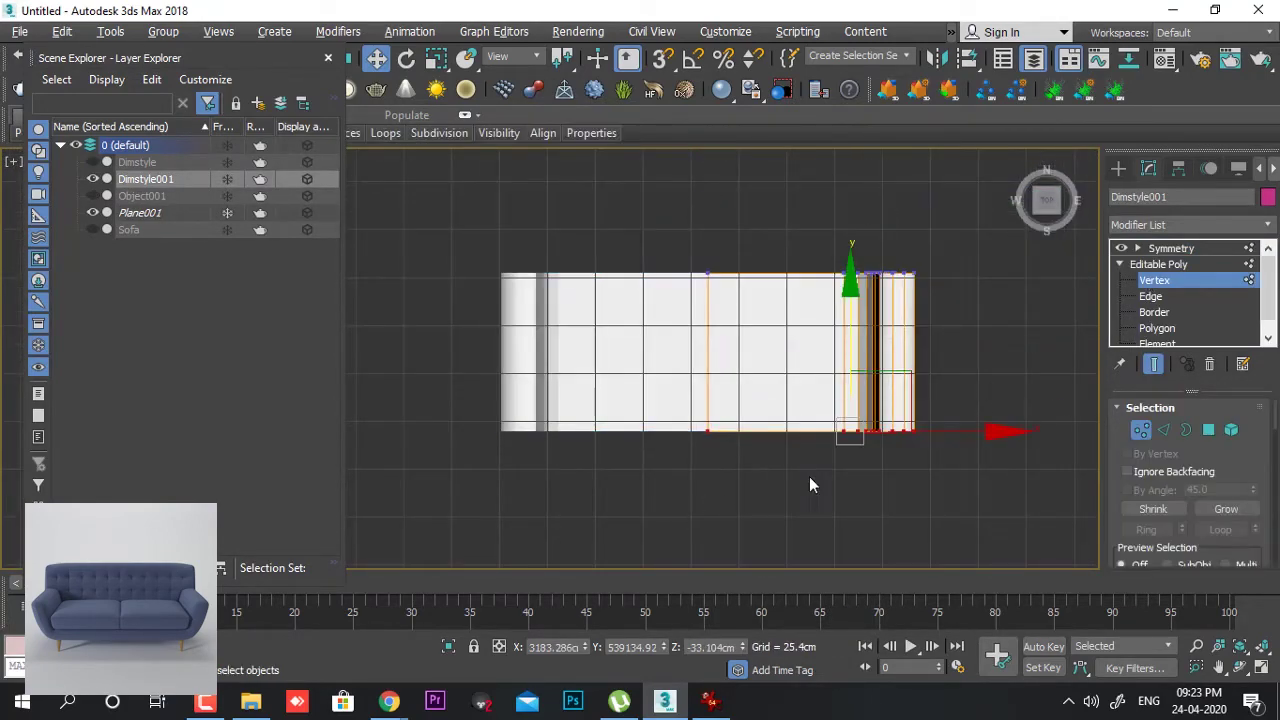
drag(1078, 534, 666, 374)
- Select the middle strip of front polygons running from the armrest's top down around the bend and across the base
key(alt+w)
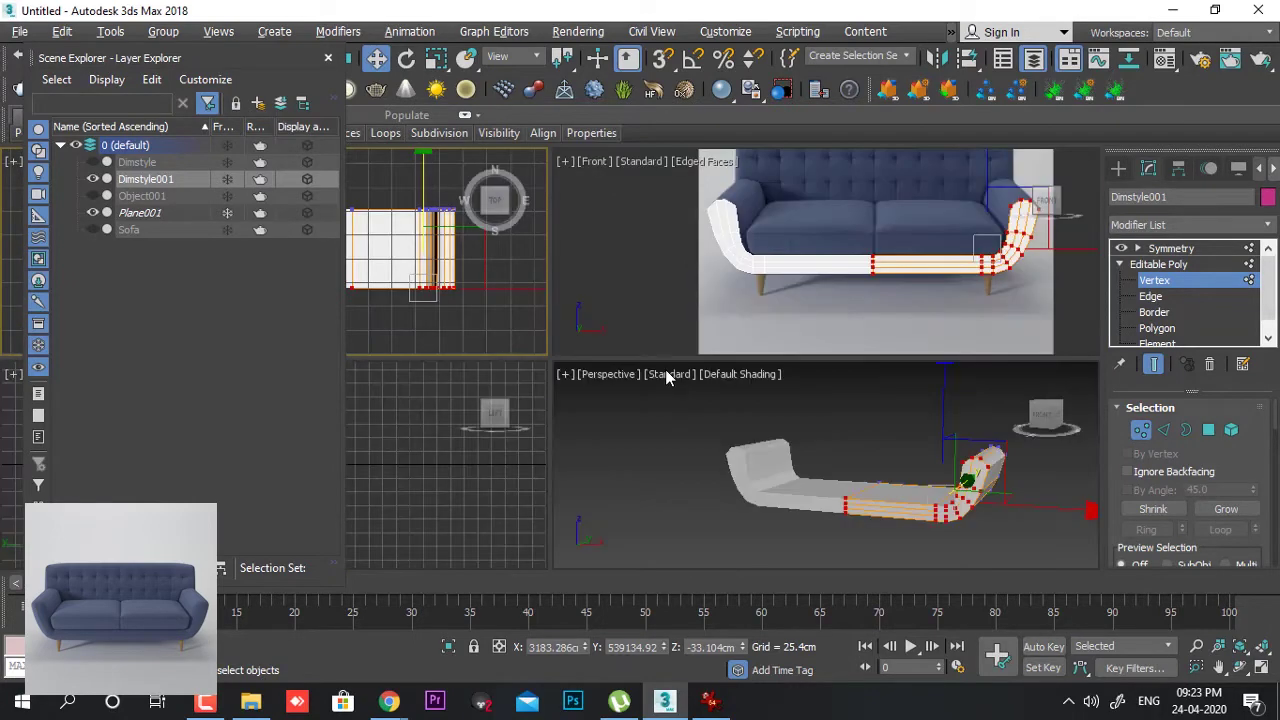
key(alt+w)
alt+middle_drag(814, 445, 817, 474)
scroll(762, 447, up, 2)
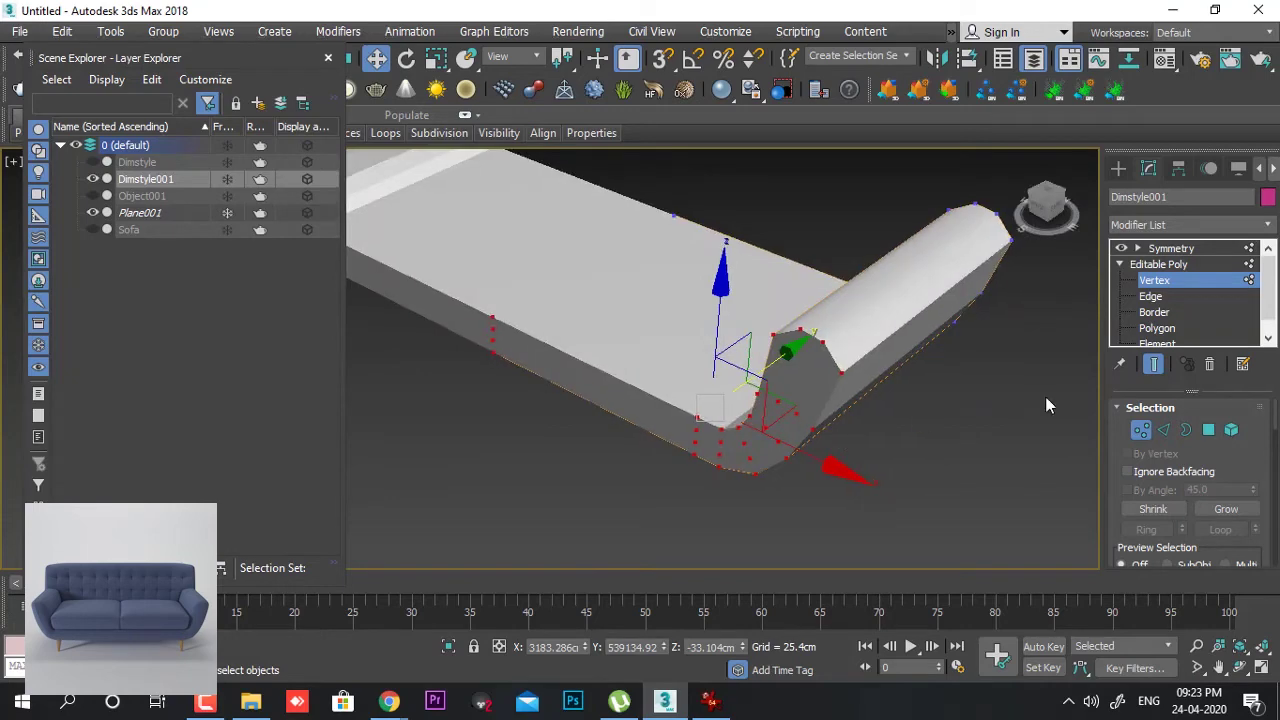
click(1157, 328)
click(843, 415)
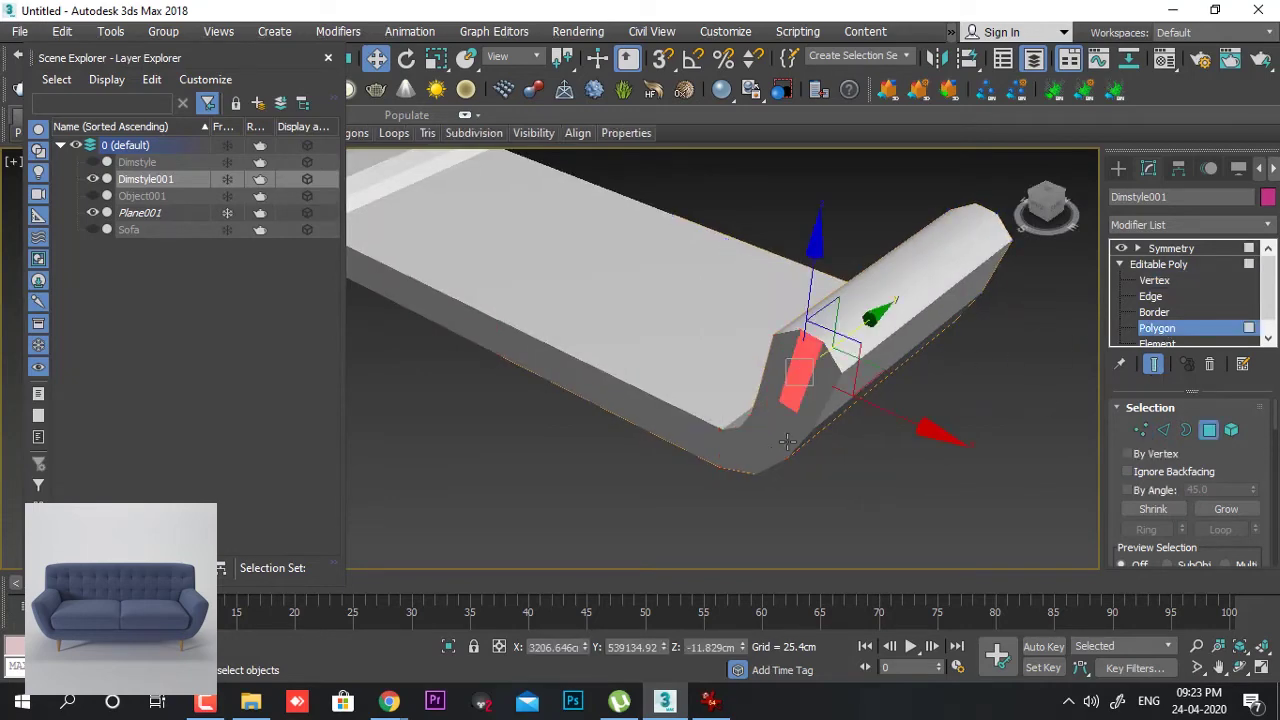
alt+middle_drag(843, 415, 791, 406)
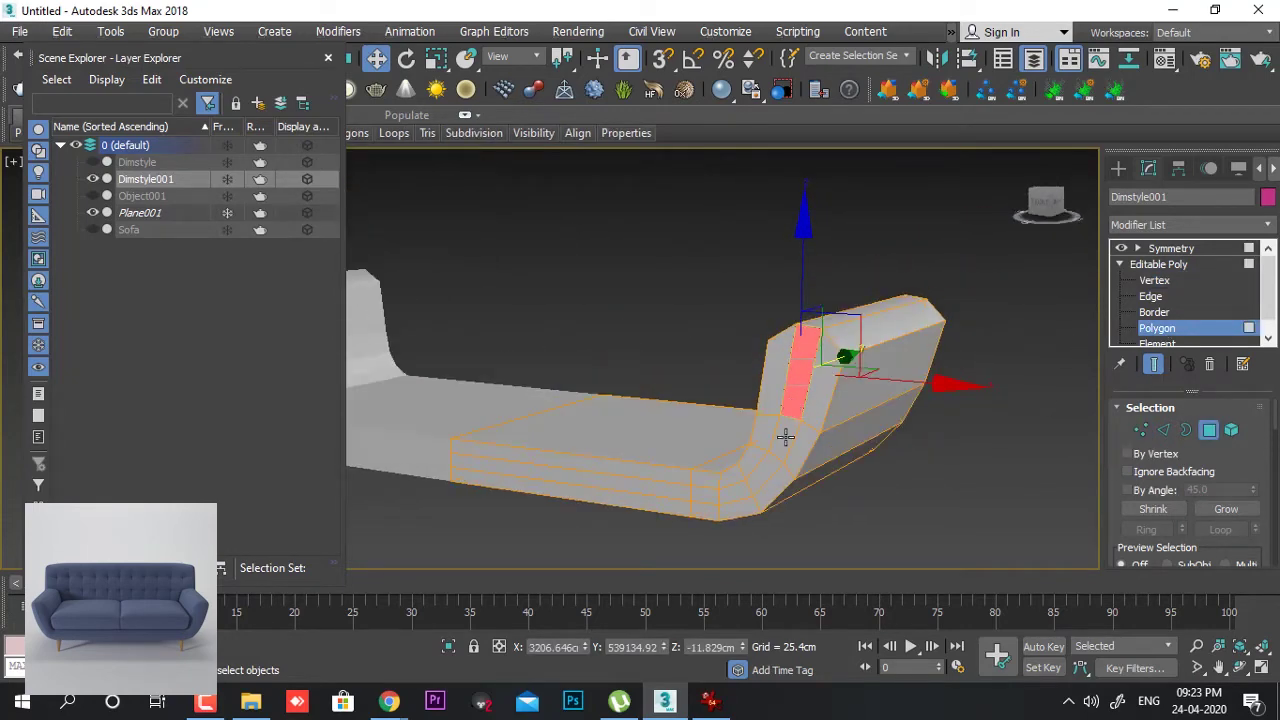
ctrl+click(786, 438)
ctrl+click(764, 466)
ctrl+click(731, 488)
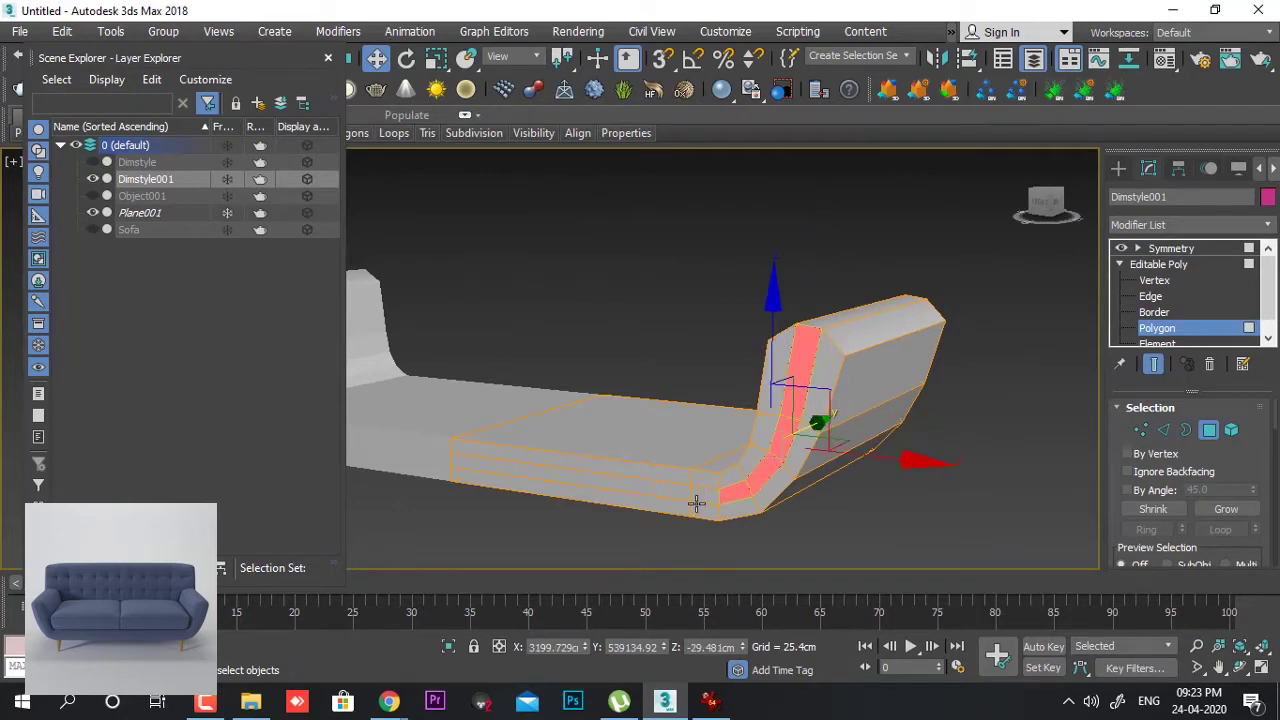
shift+click(690, 497)
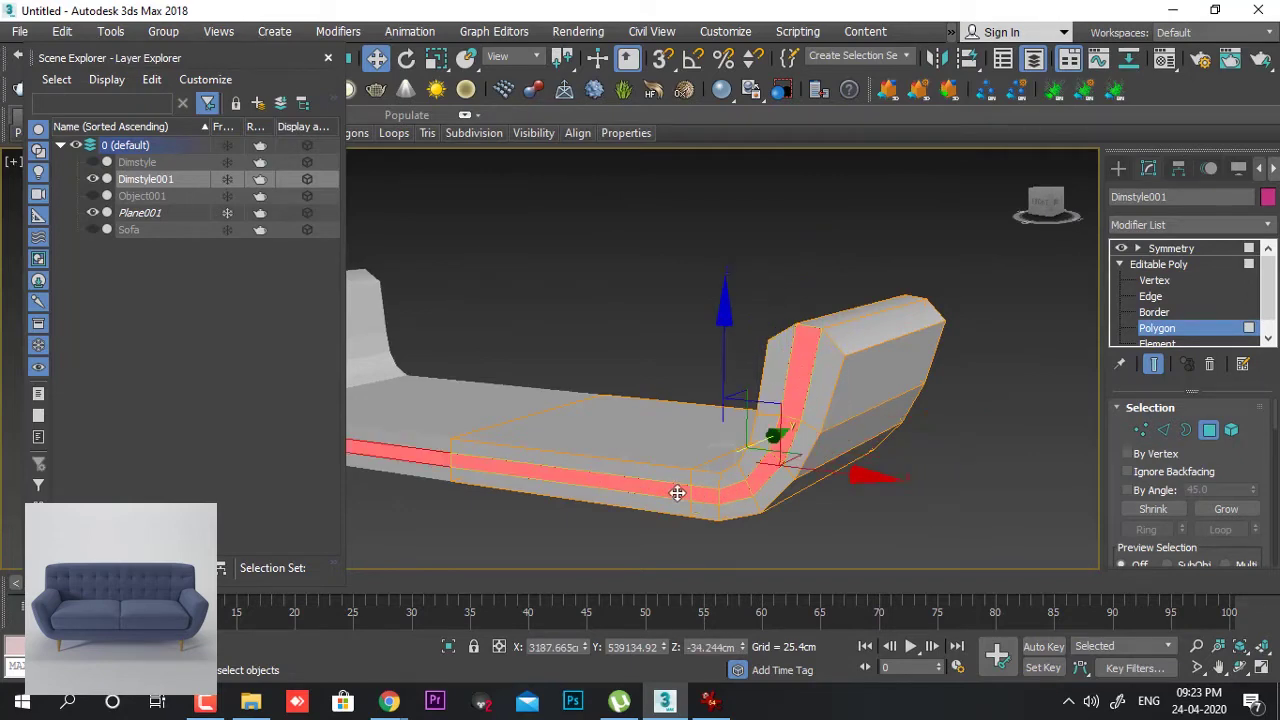
- Pull the selected middle strip slightly forward along Y to give the sofa frame's front a subtle bulge
alt+middle_drag(677, 491, 751, 443)
scroll(751, 445, up, 5)
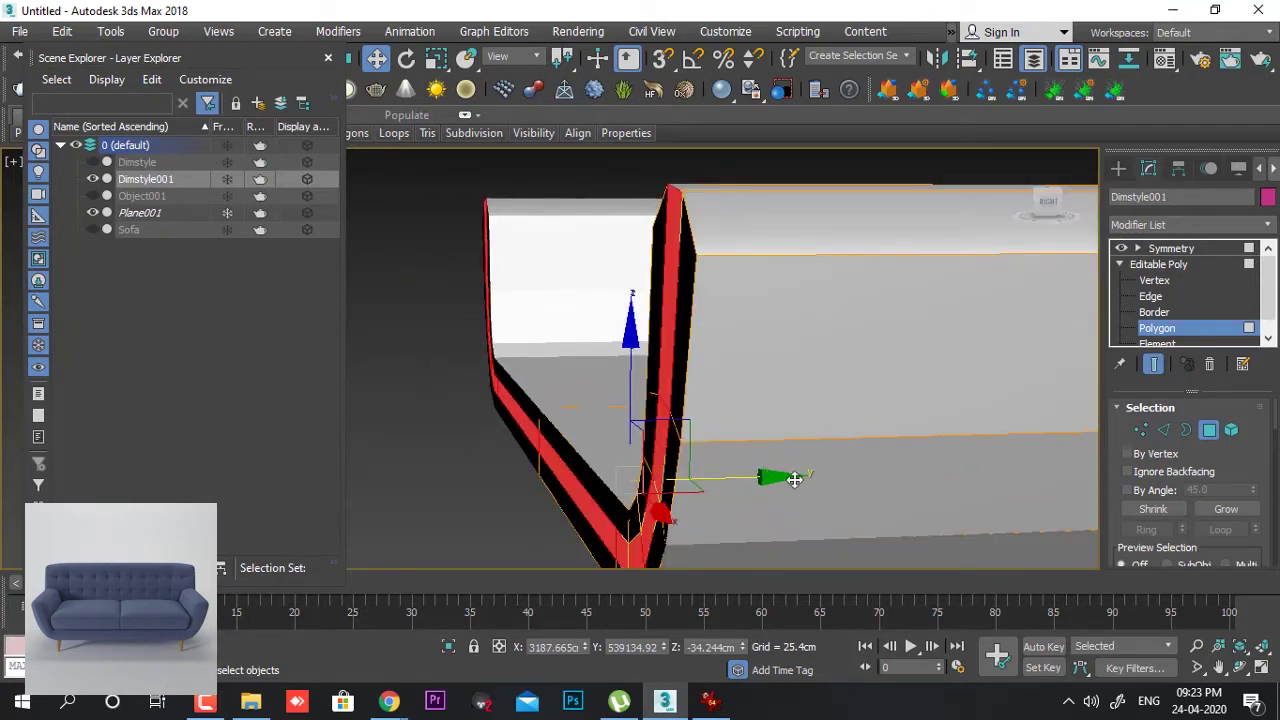
drag(777, 476, 744, 476)
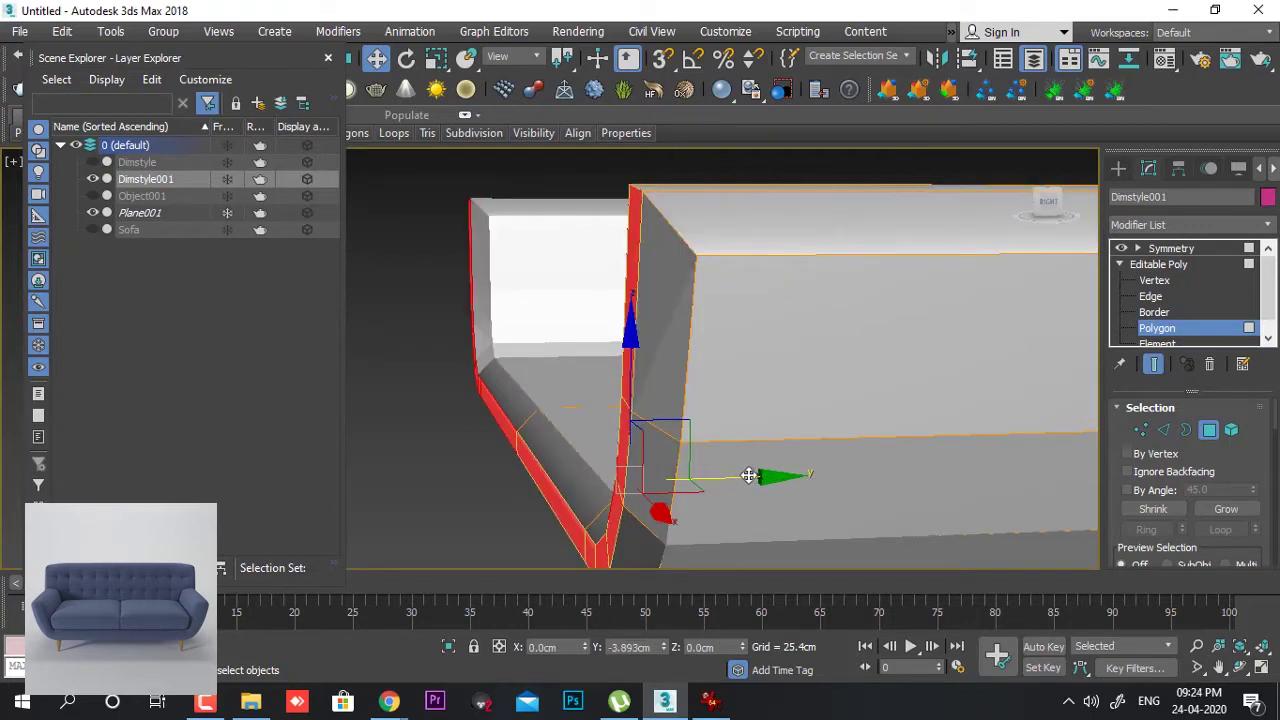
key(ctrl+z)
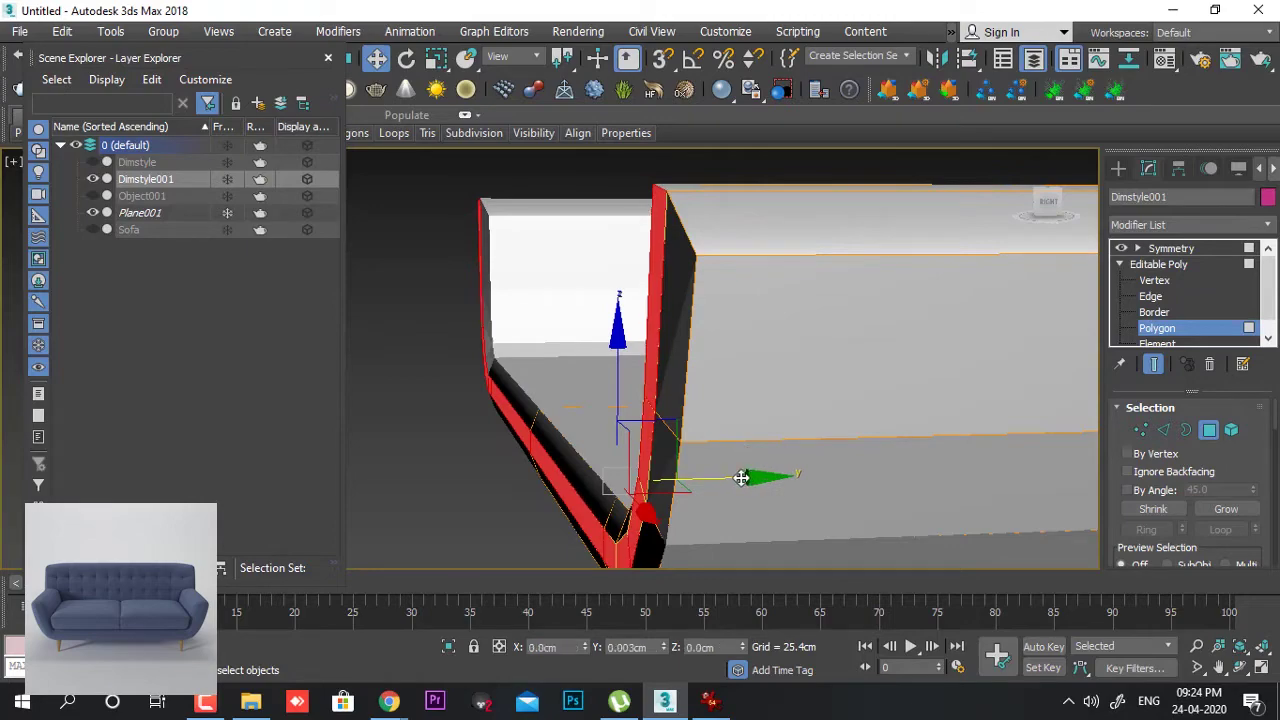
alt+middle_drag(746, 477, 858, 384)
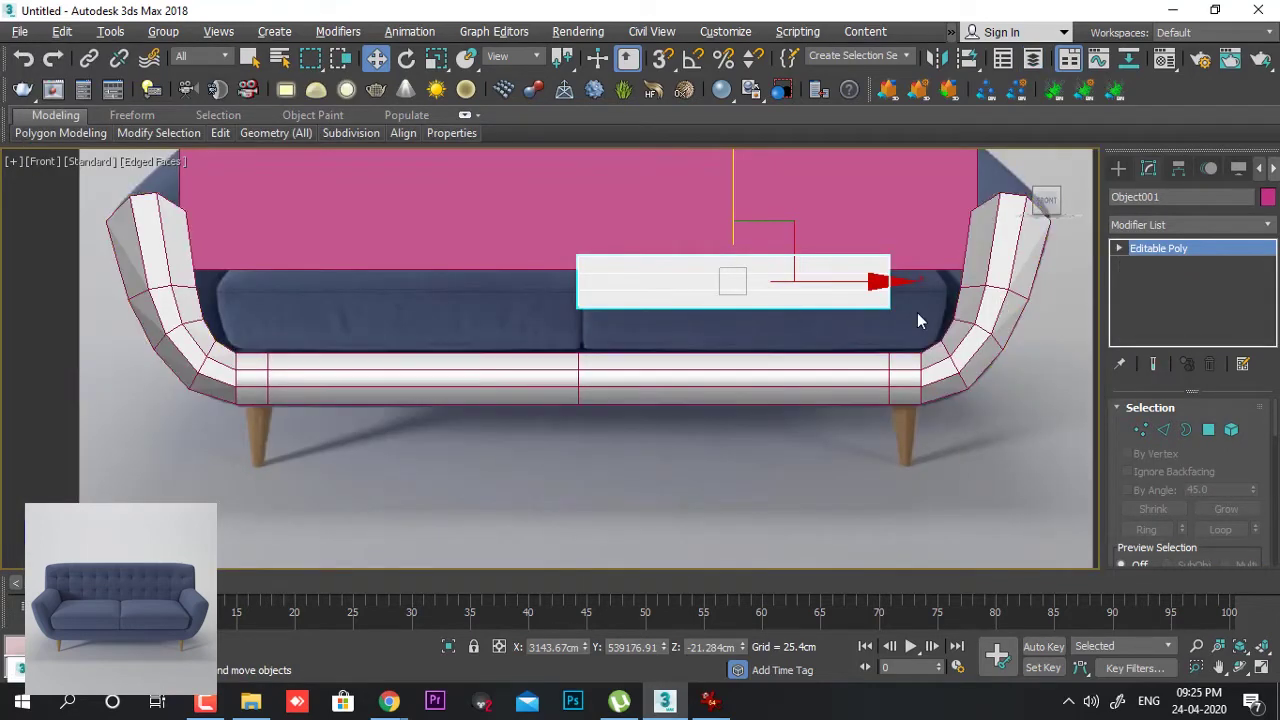
- Isolate the copied seat block Object001 and show it in the perspective view with edged faces
key(alt+q)
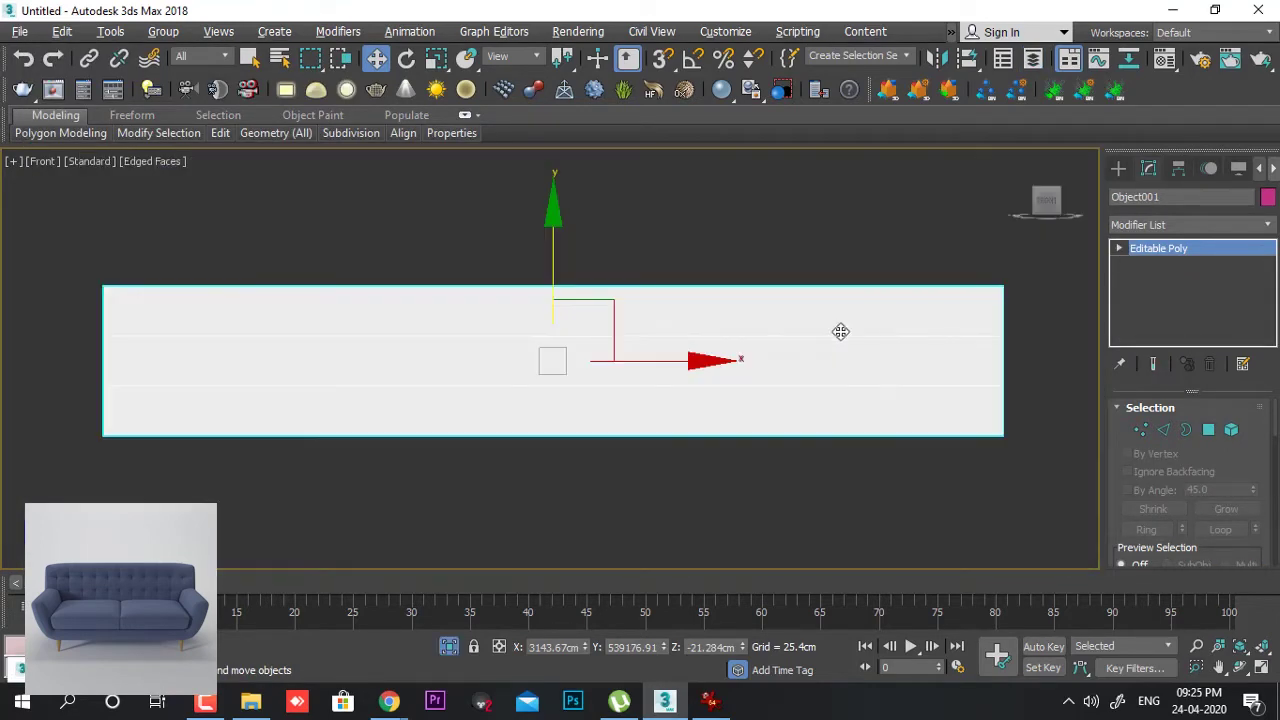
key(alt+w)
middle_click(834, 423)
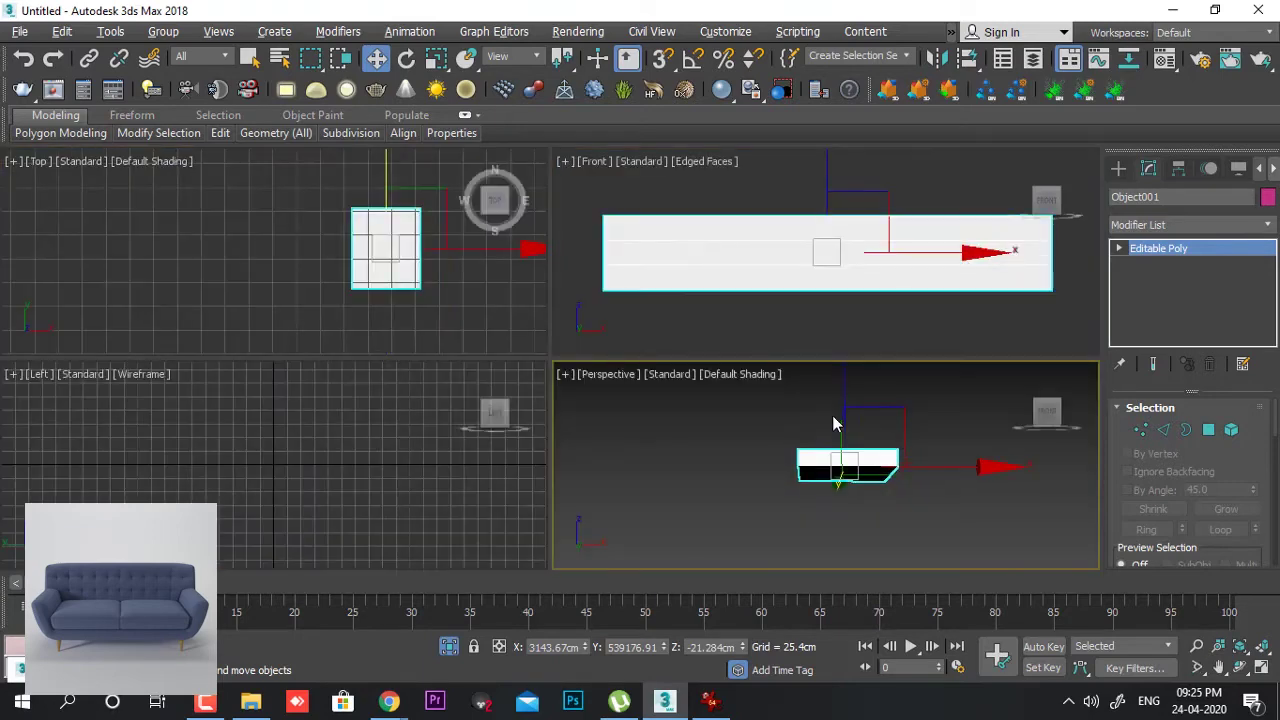
key(alt+w)
scroll(756, 378, up, 3)
key(F4)
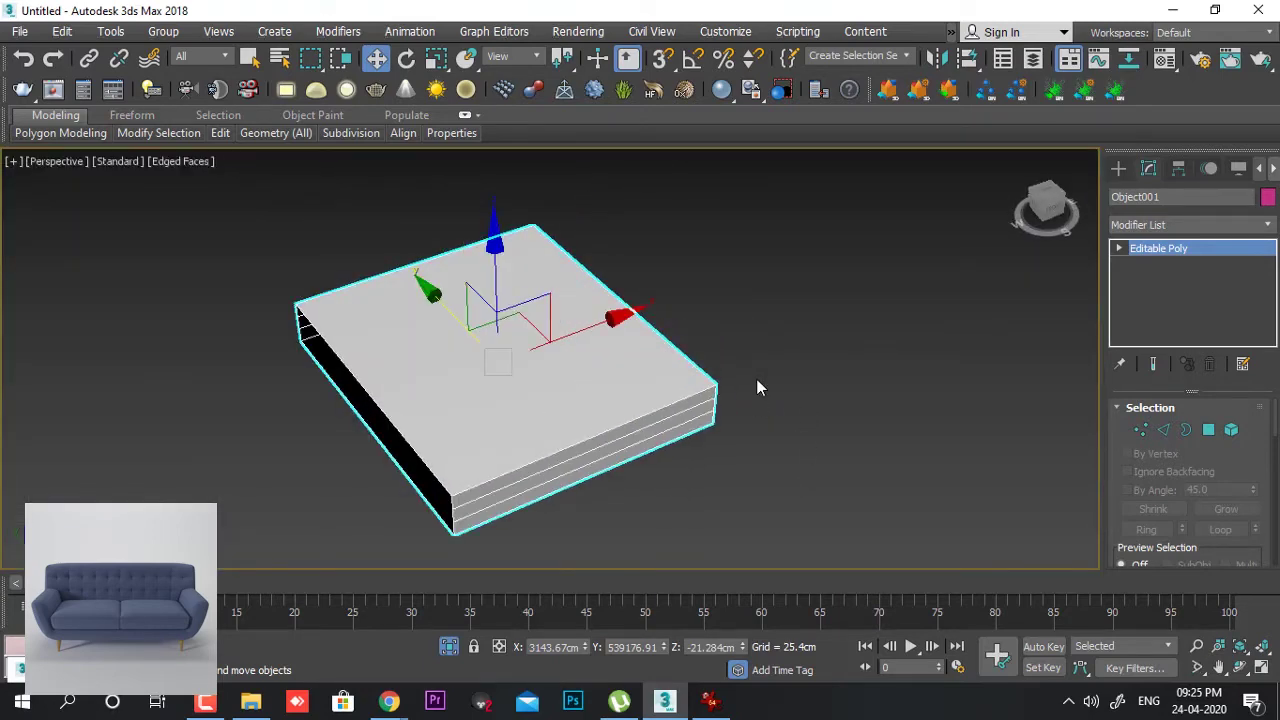
mouse_move(756, 378)
alt+middle_down()
mouse_move(753, 391)
mouse_move(789, 368)
alt+middle_up()
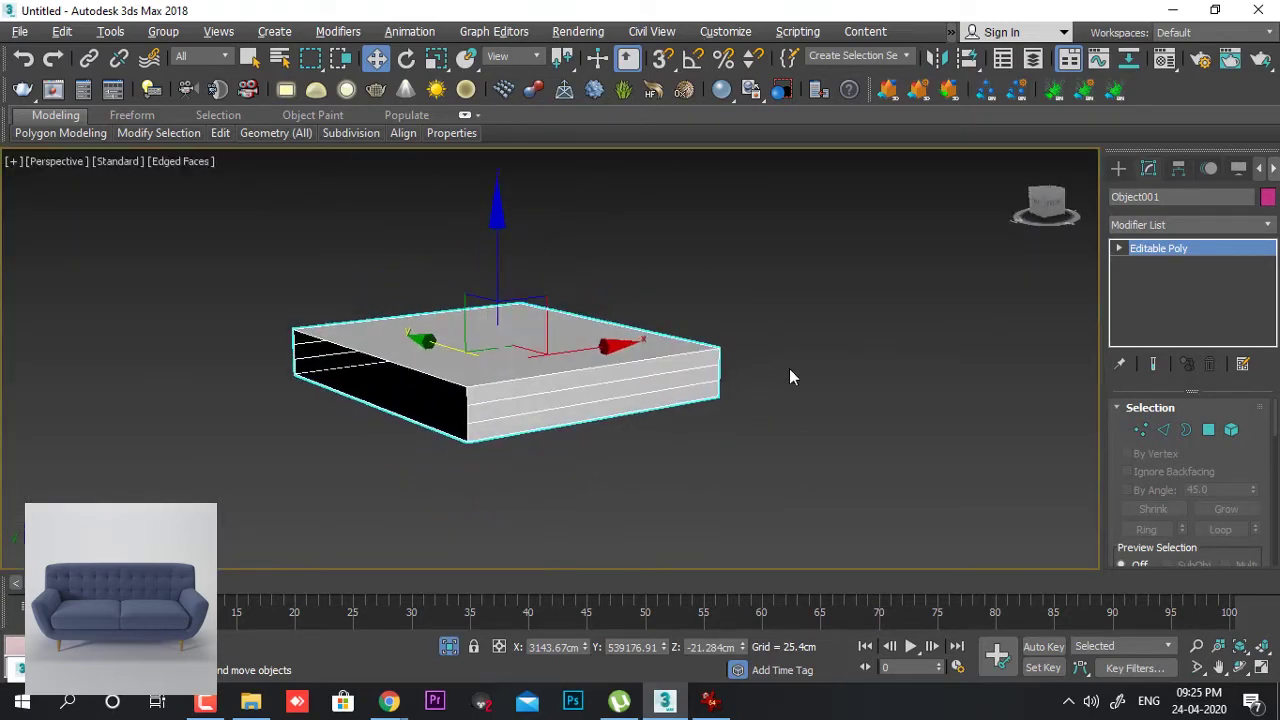
- Remove the seat block's horizontal edge loops and cap its open side borders
click(1186, 429)
right_click(960, 364)
click(943, 407)
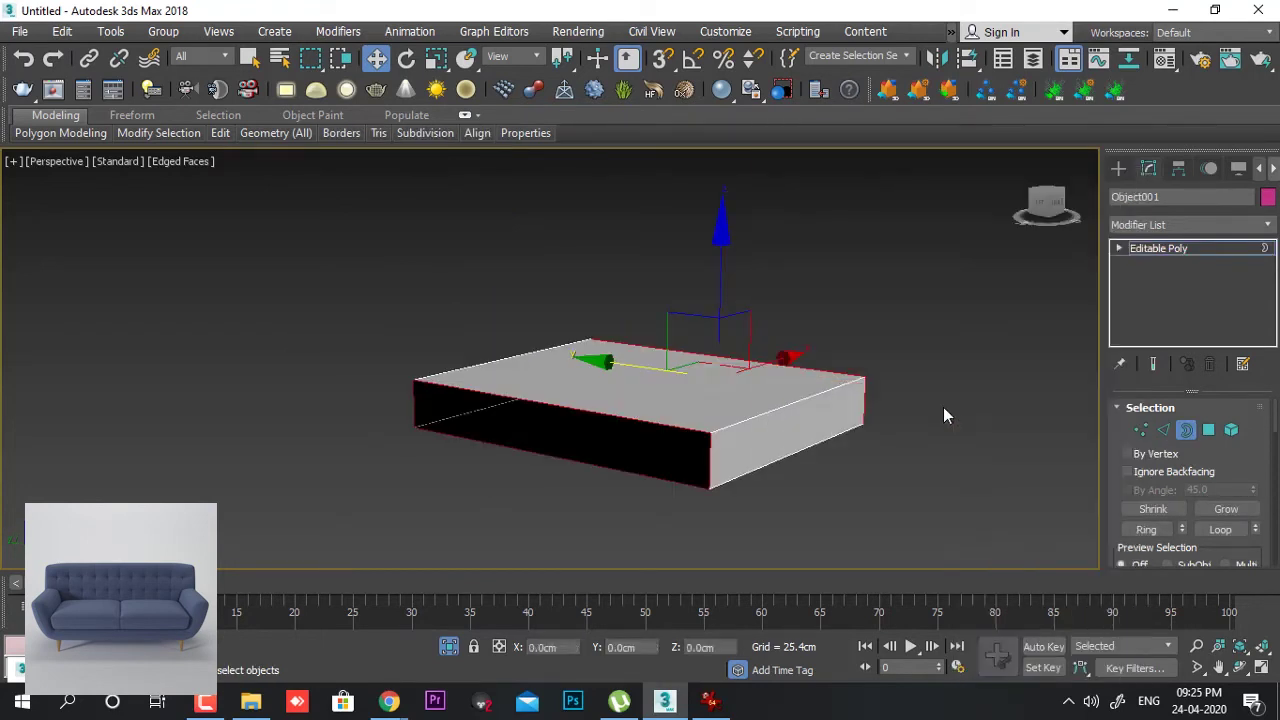
mouse_move(923, 474)
alt+middle_down()
mouse_move(731, 434)
mouse_move(872, 472)
mouse_move(921, 470)
alt+middle_up()
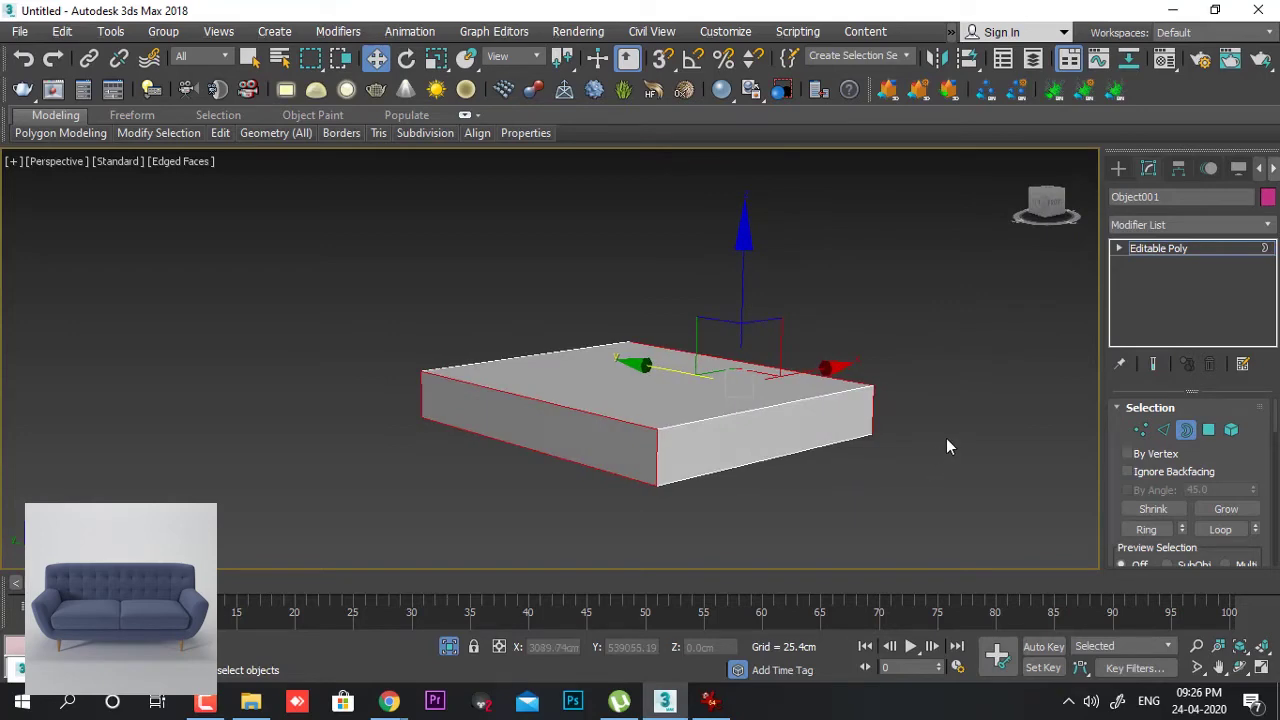
- Connect the seat block's long horizontal edges in the front view with 3 segments and a pinch of 0
key(f)
click(1164, 430)
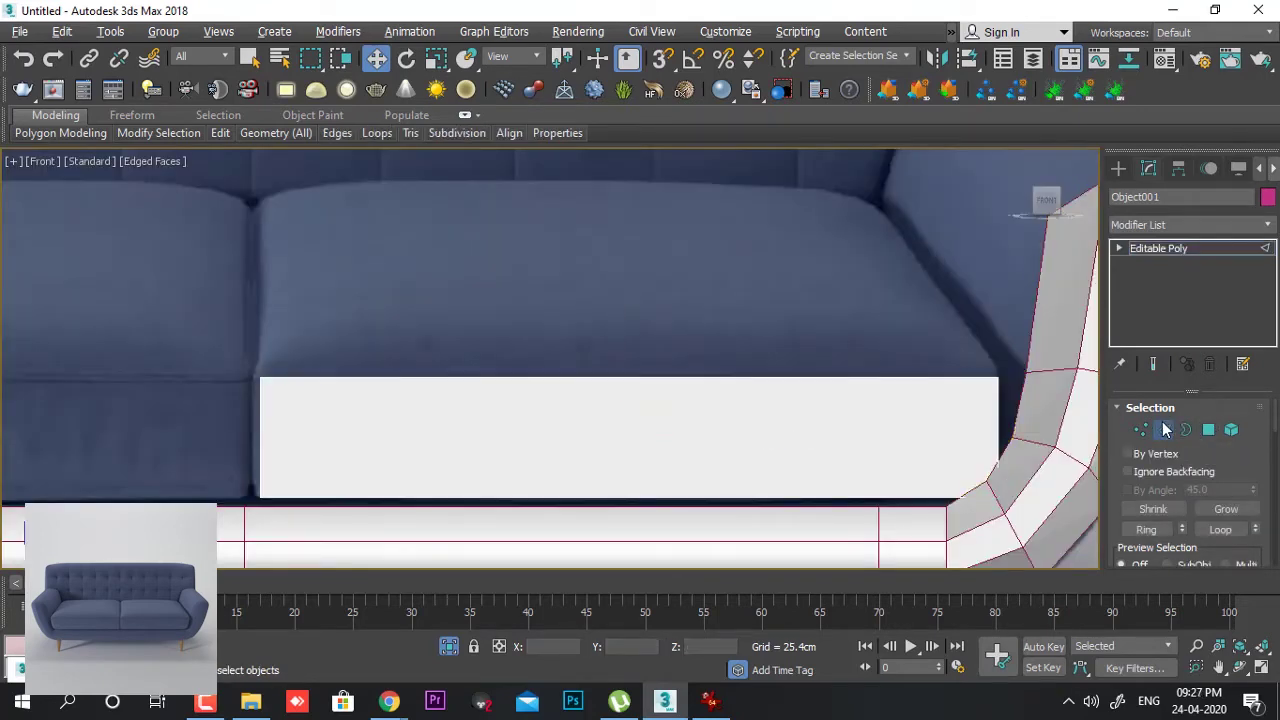
click(695, 449)
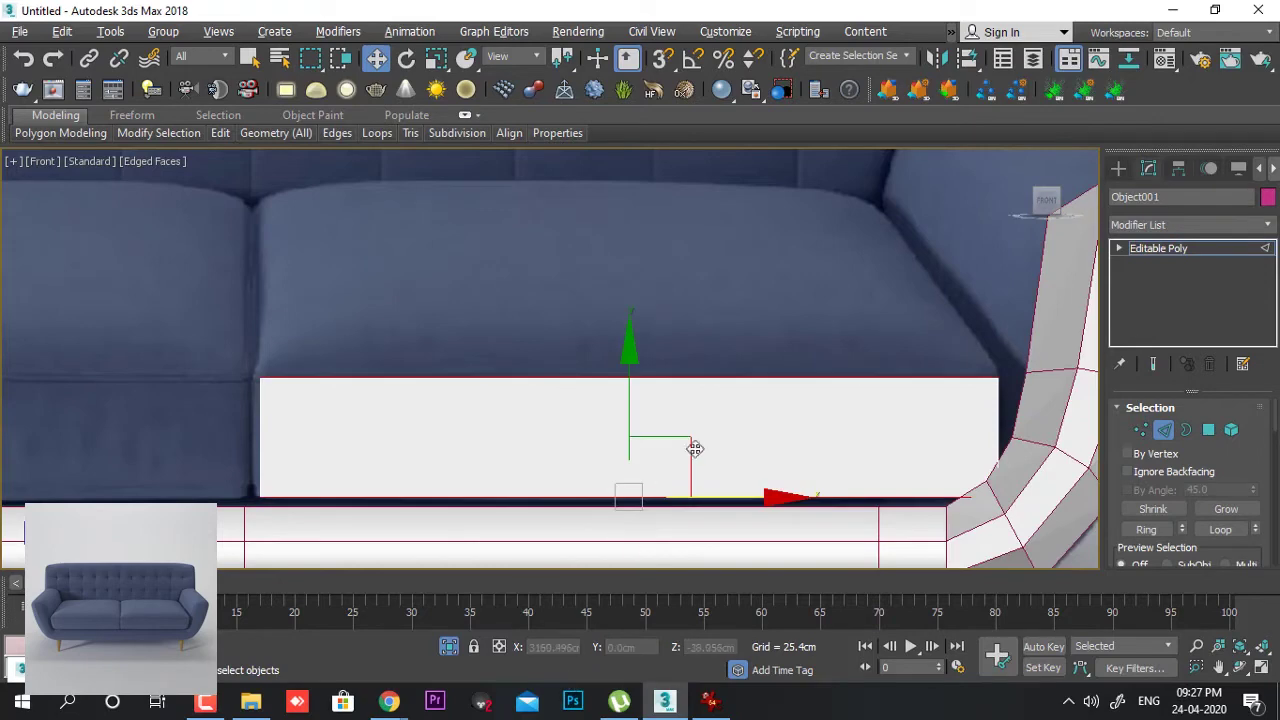
right_click(734, 405)
click(539, 420)
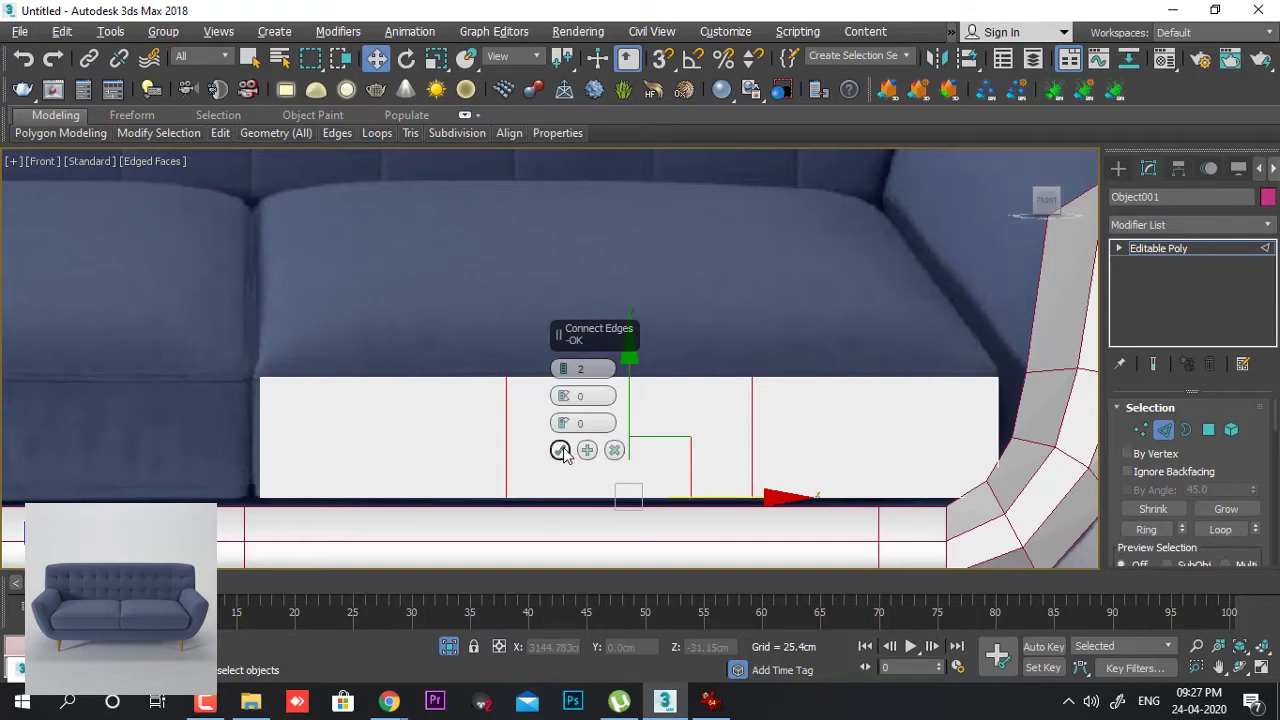
drag(569, 398, 565, 393)
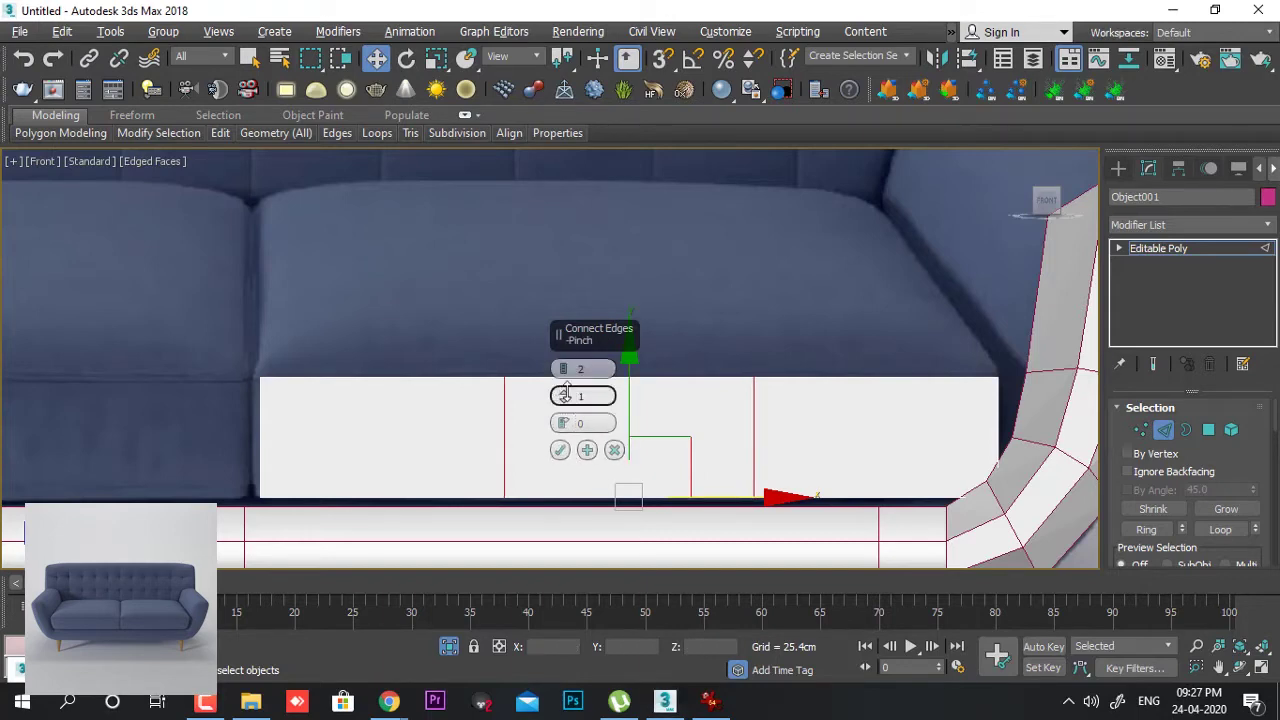
click(565, 398)
click(561, 367)
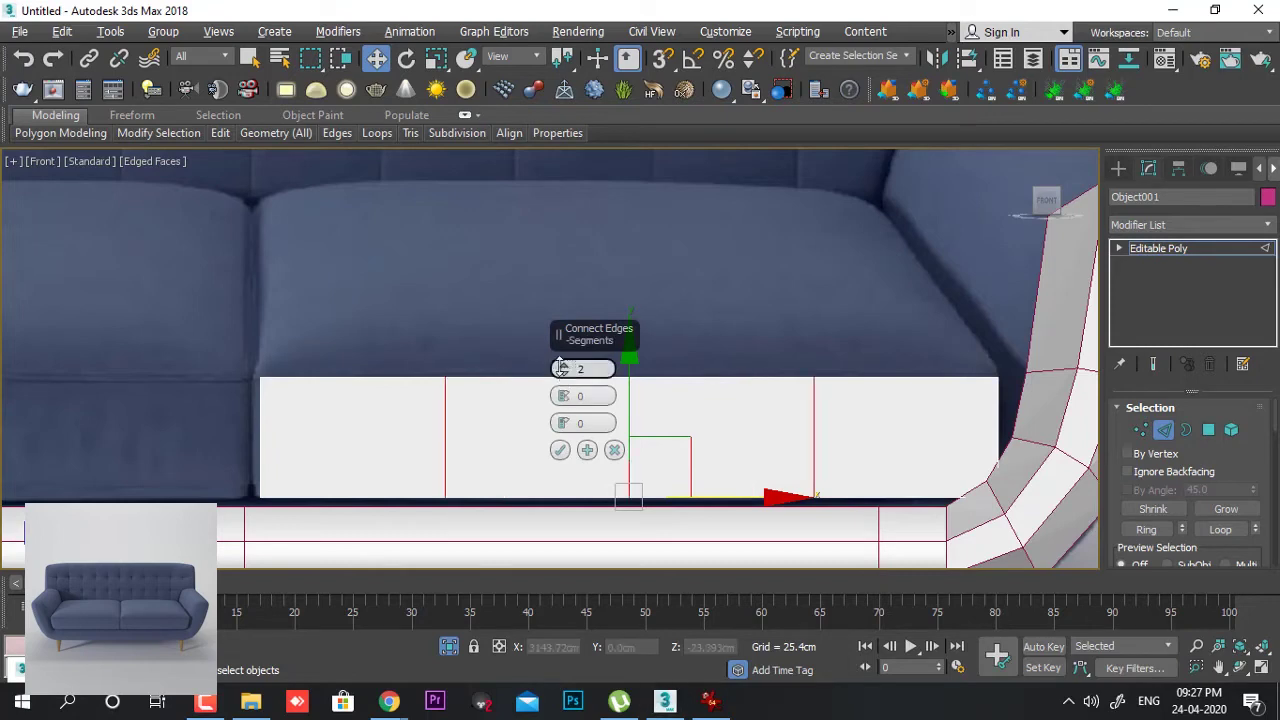
click(560, 451)
- Select the ring of vertical edges around the seat block and connect it with 2 segments
click(630, 435)
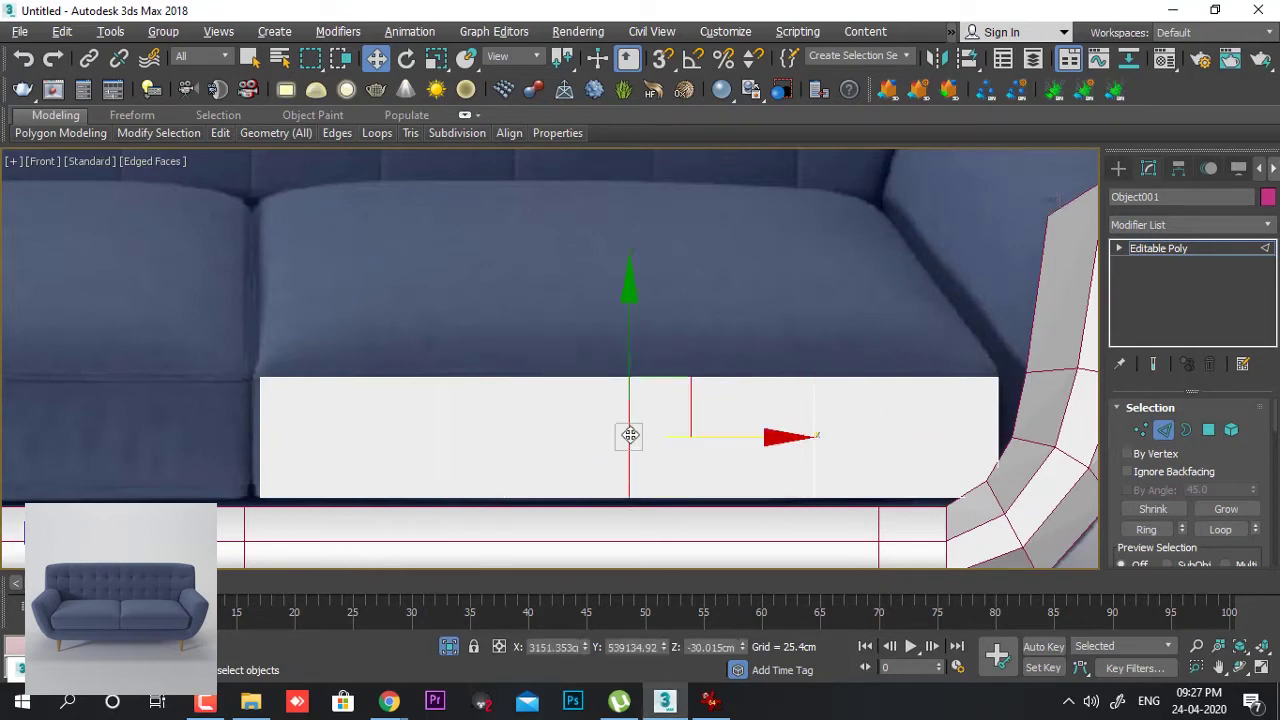
key(alt+r)
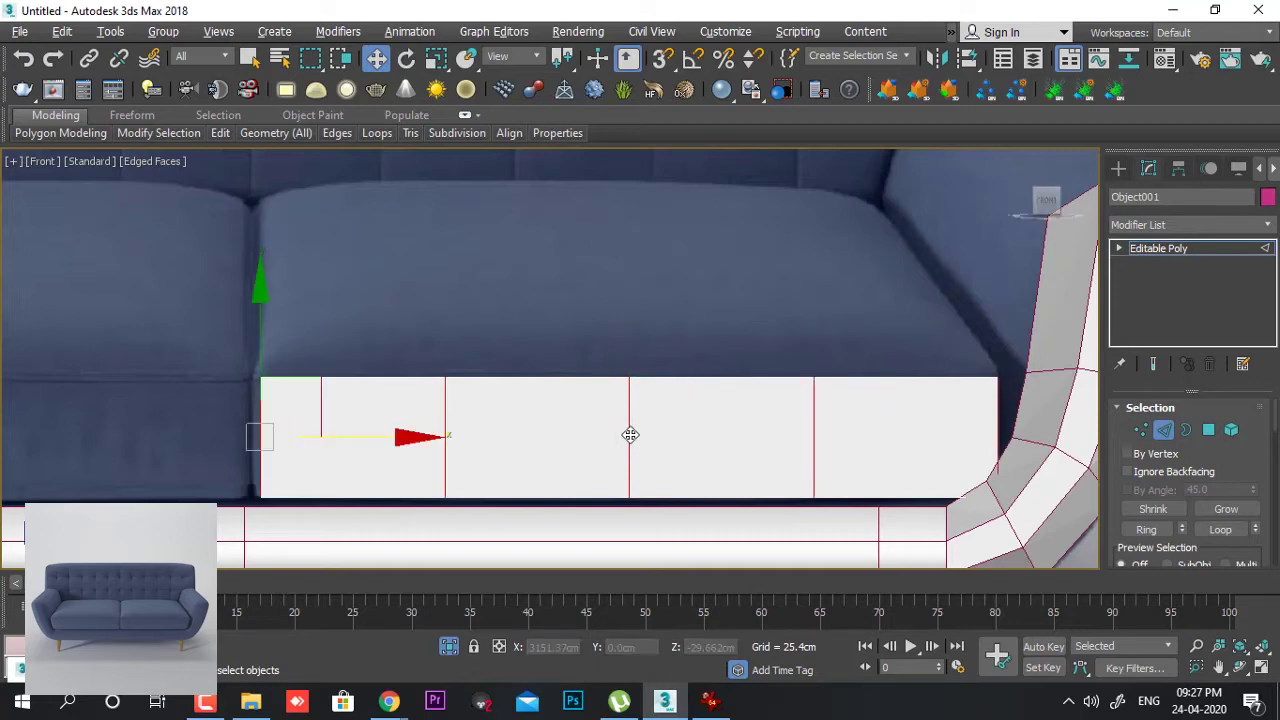
right_click(630, 435)
click(439, 420)
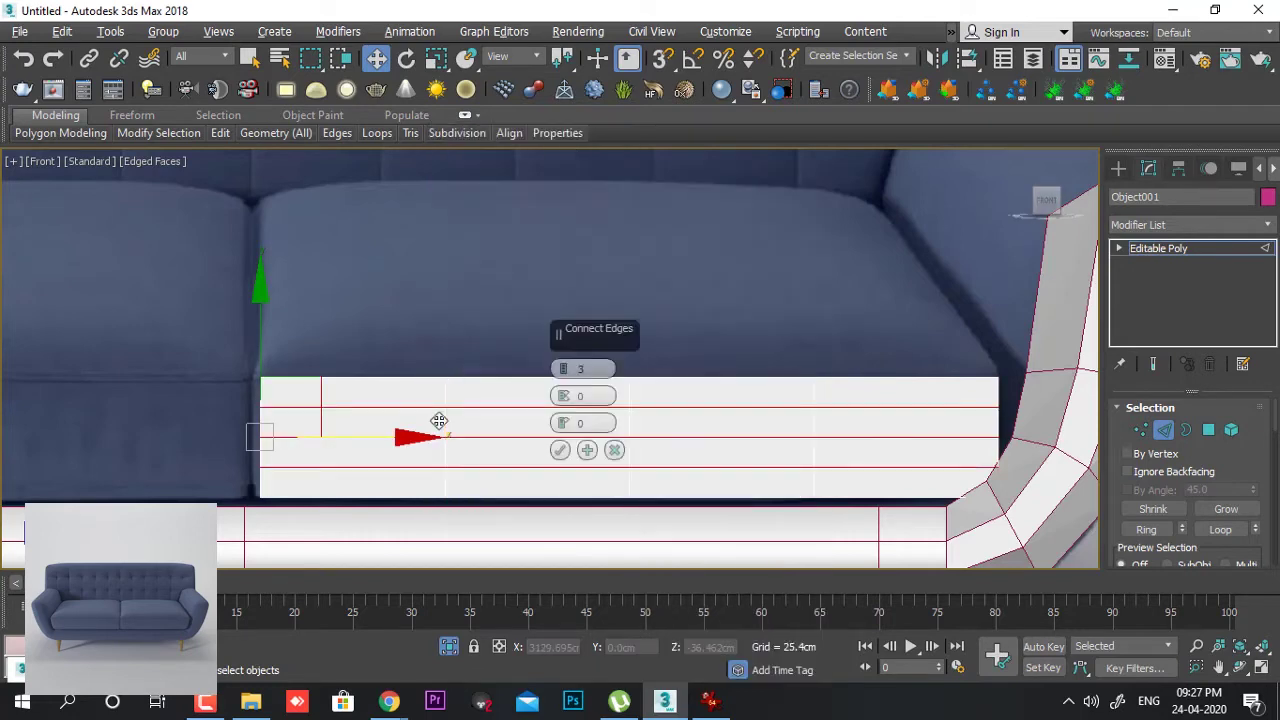
click(563, 373)
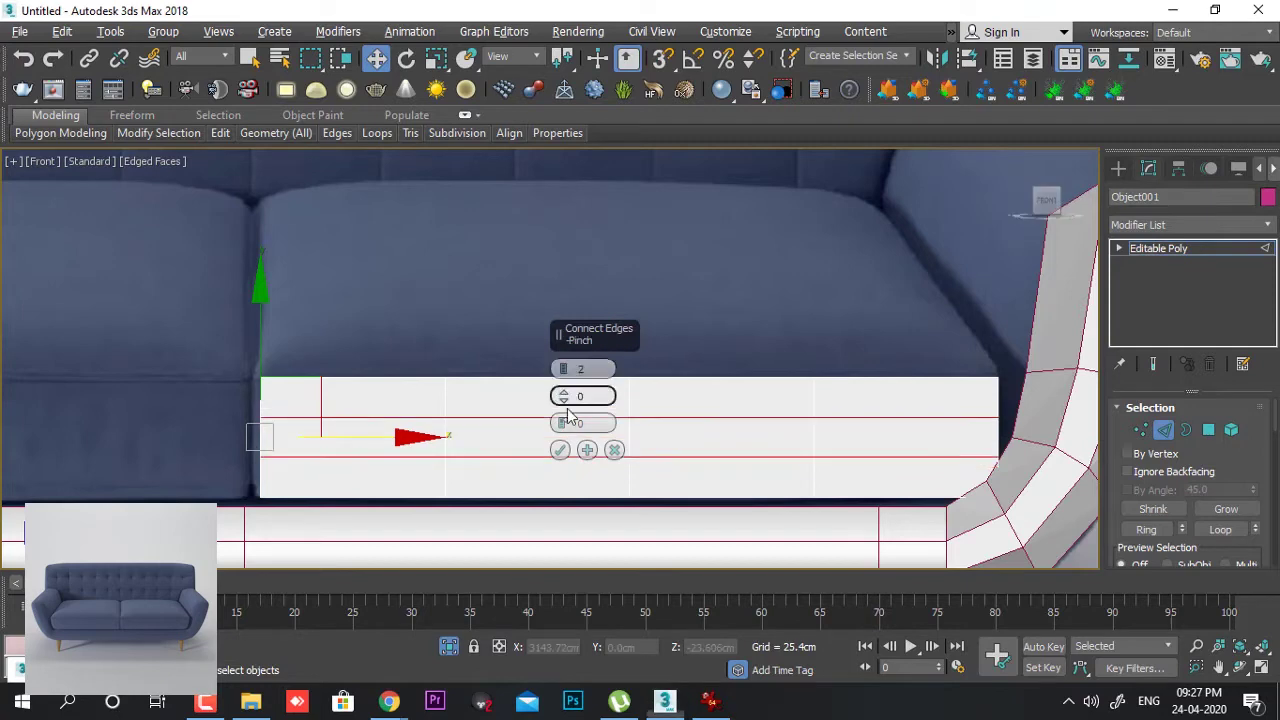
click(559, 450)
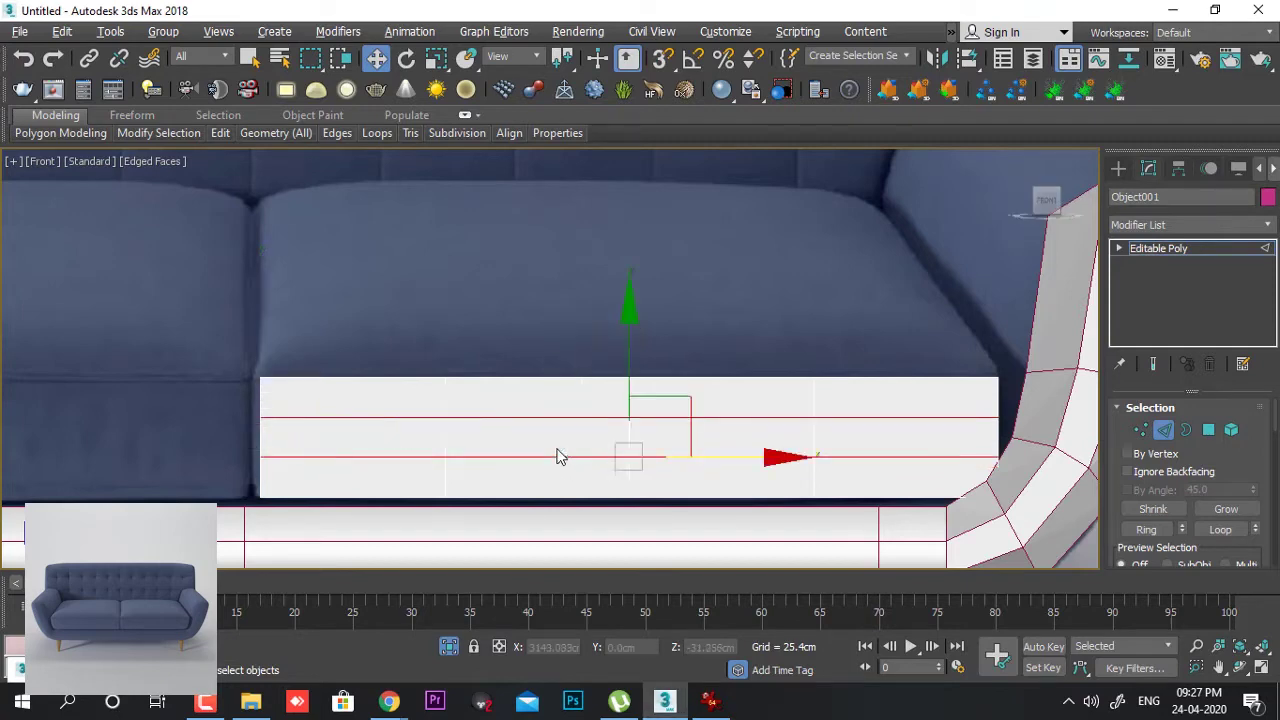
- Scale the two horizontal edge loops slightly outward about the selection centre to bulge the seat block's sides
key(r)
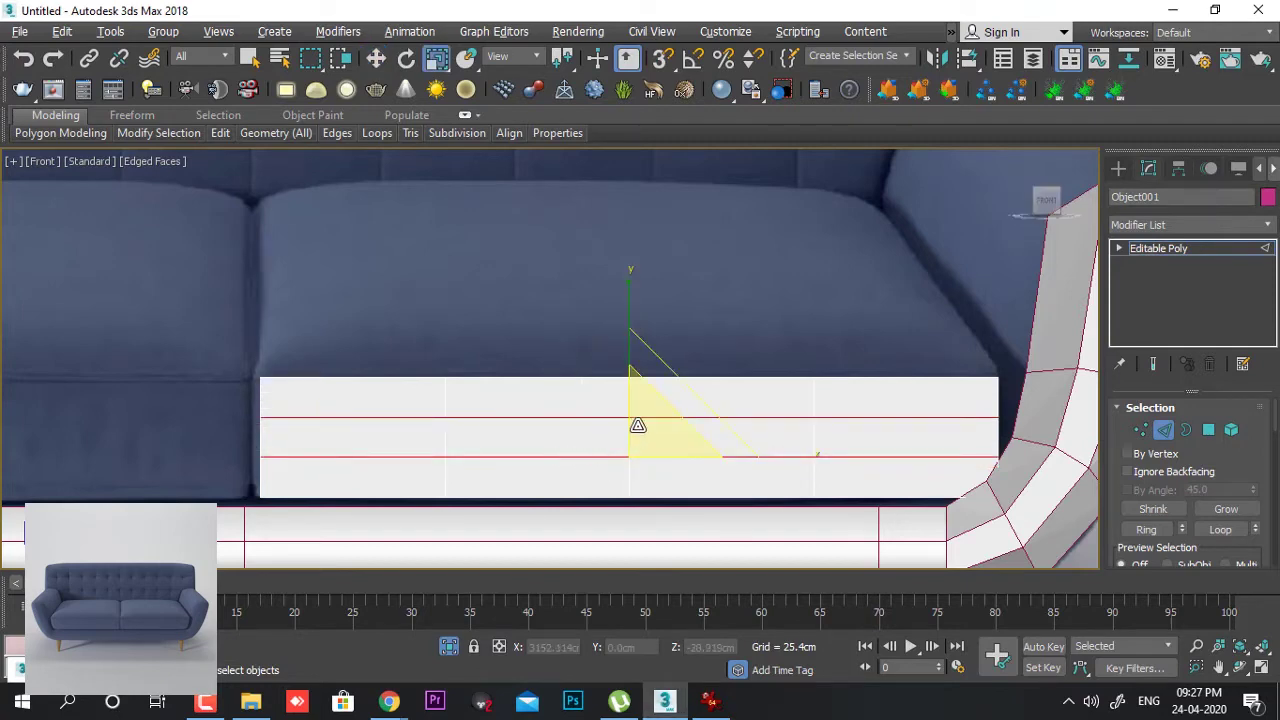
drag(647, 435, 658, 431)
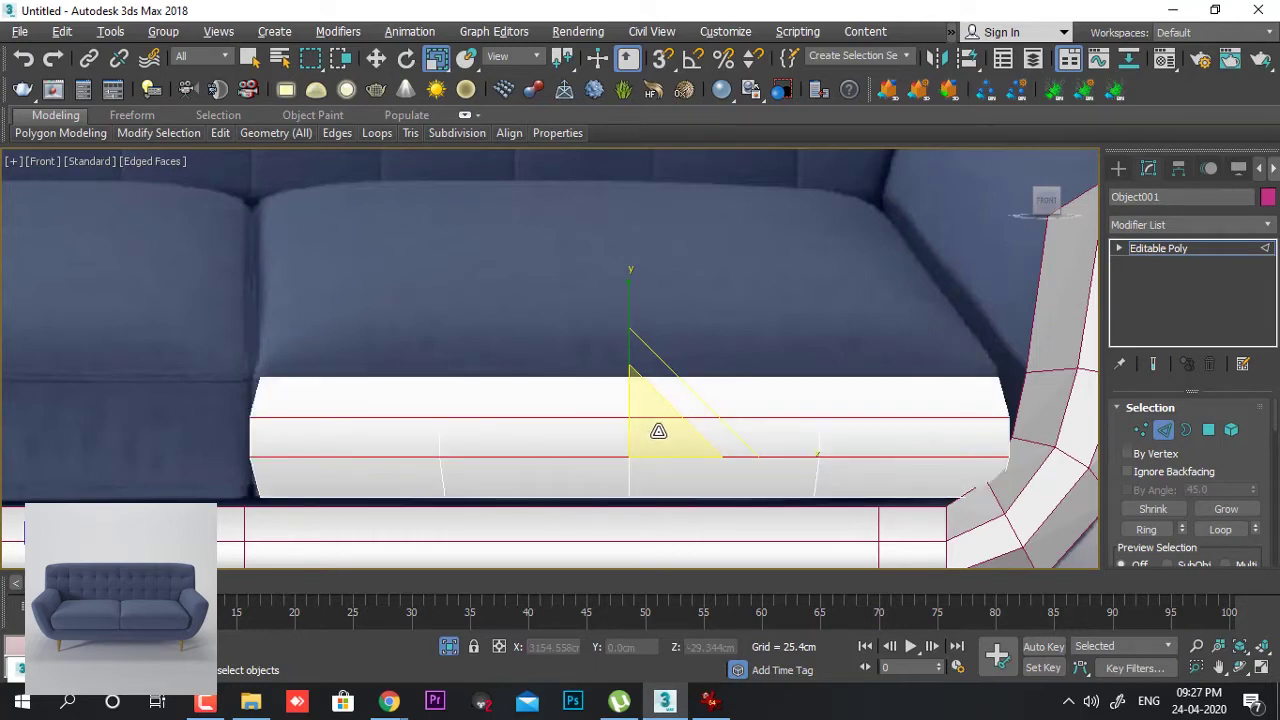
key(ctrl+z)
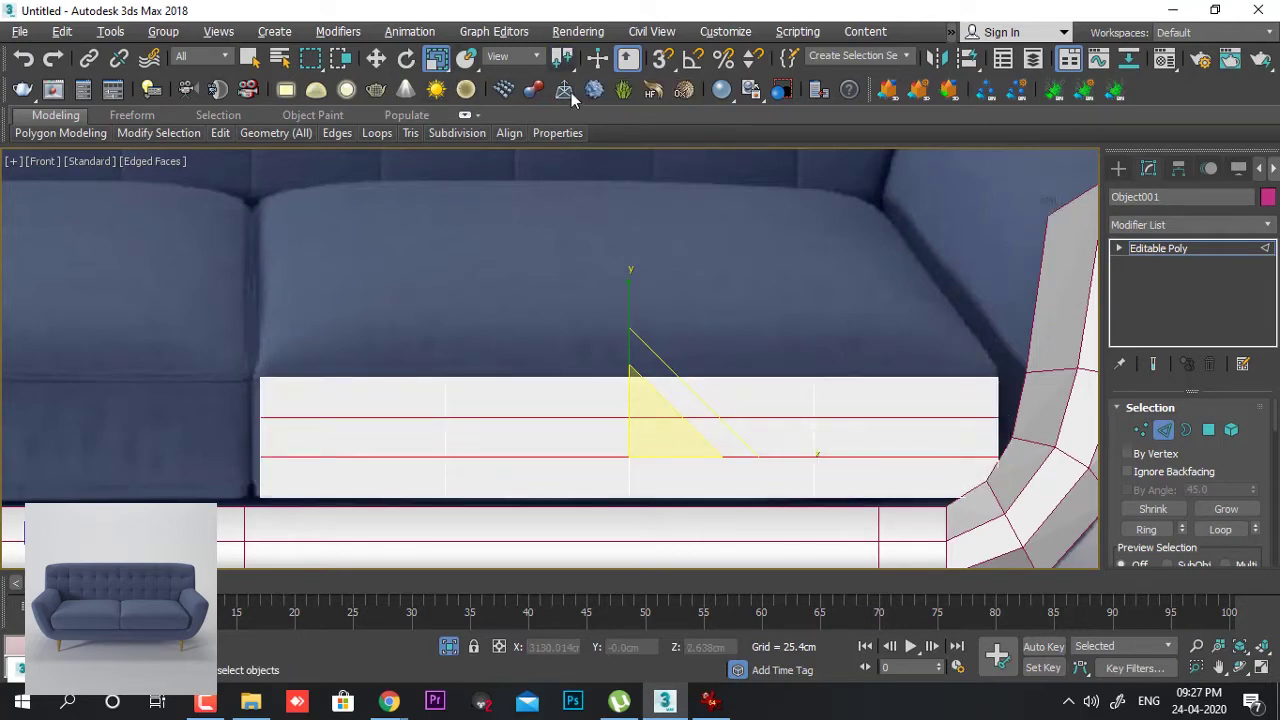
drag(562, 58, 566, 117)
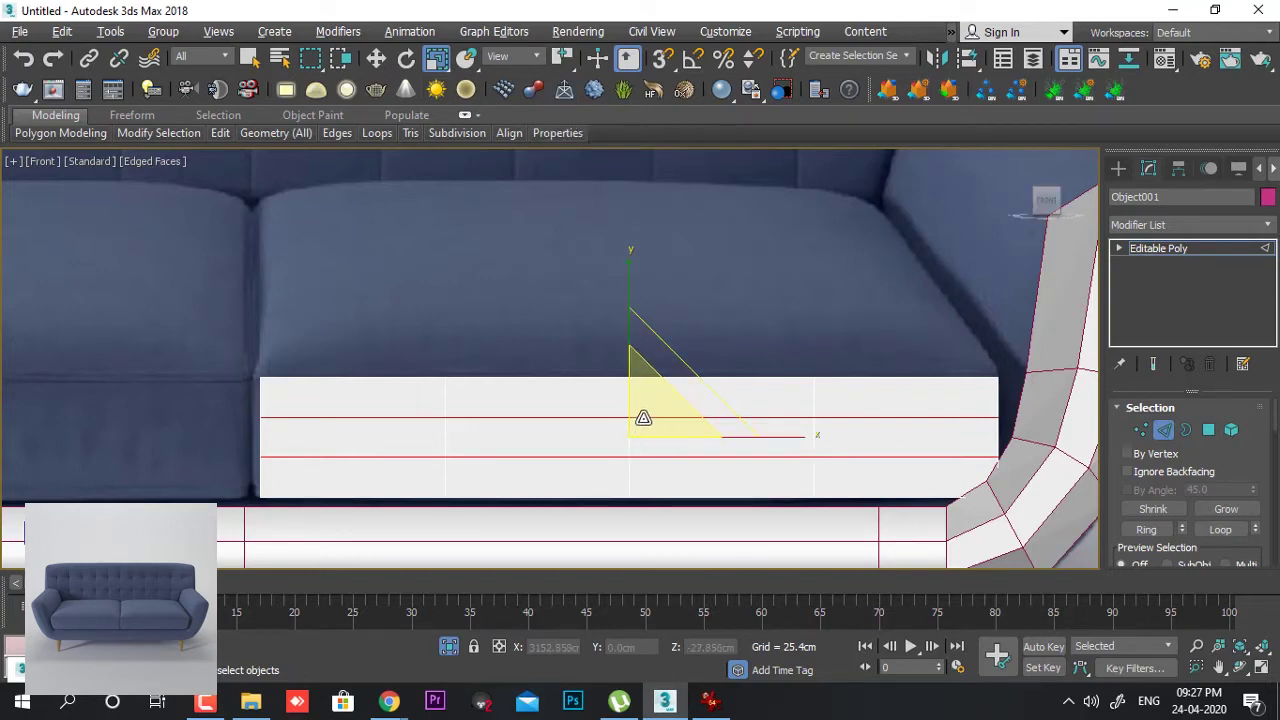
drag(643, 418, 651, 415)
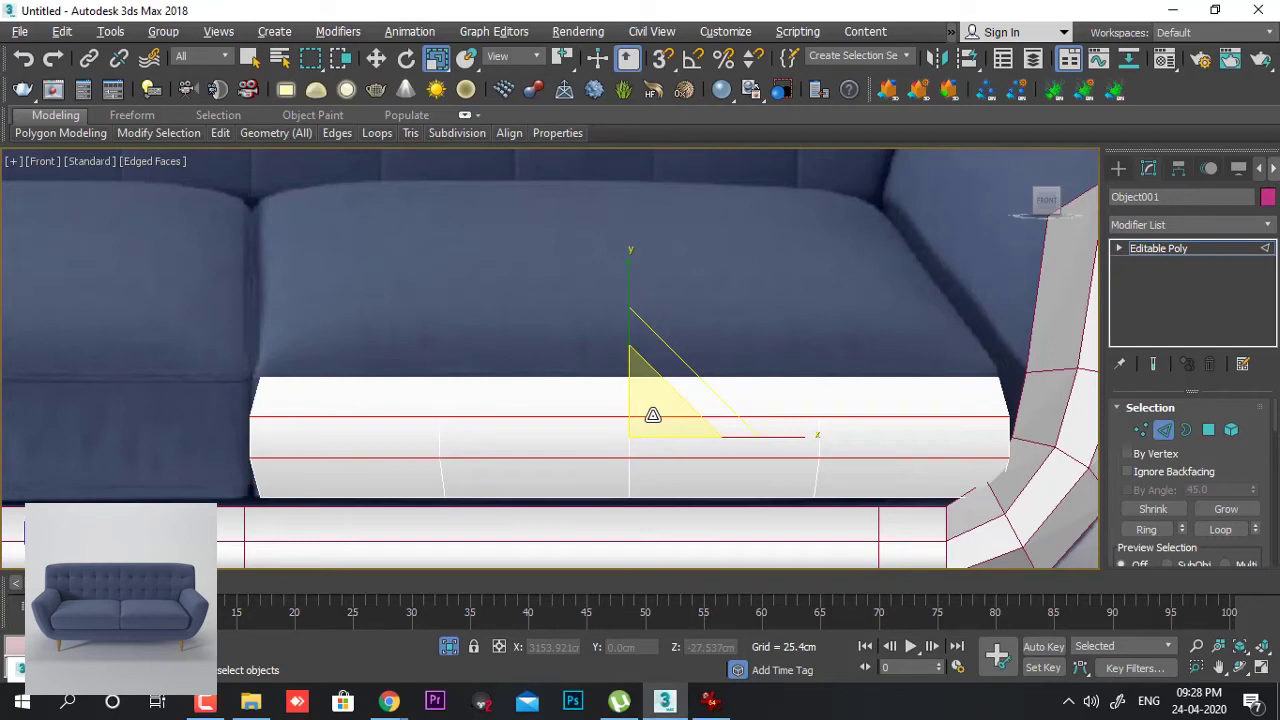
- Select the ring of edges running front to back across the seat block and connect it with 3 segments
key(alt+w)
click(768, 461)
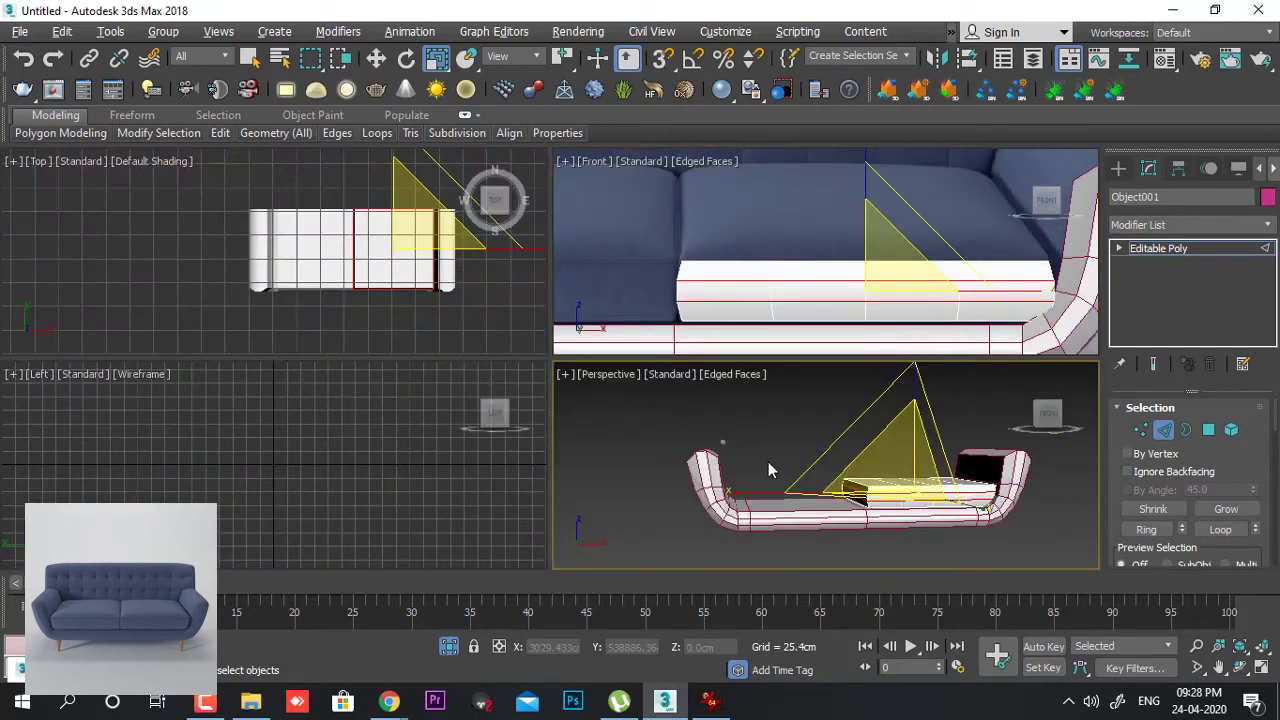
key(alt+w)
alt+middle_drag(793, 492, 1195, 415)
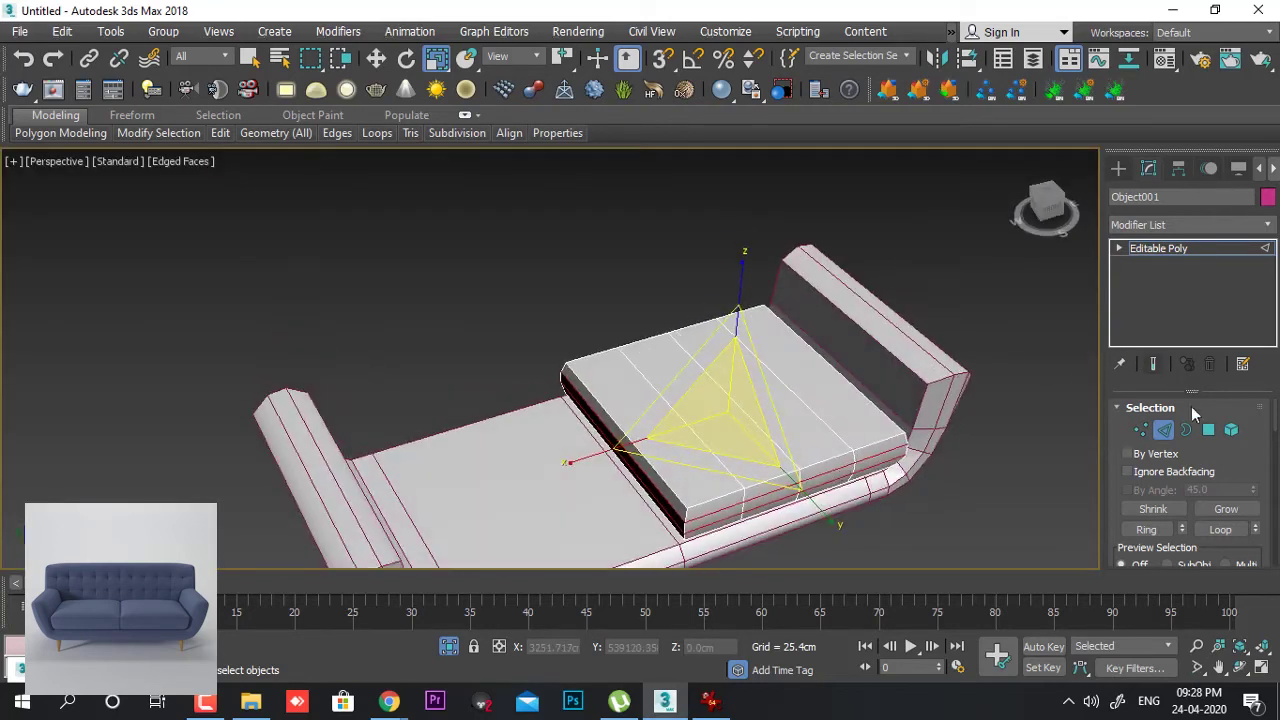
click(797, 393)
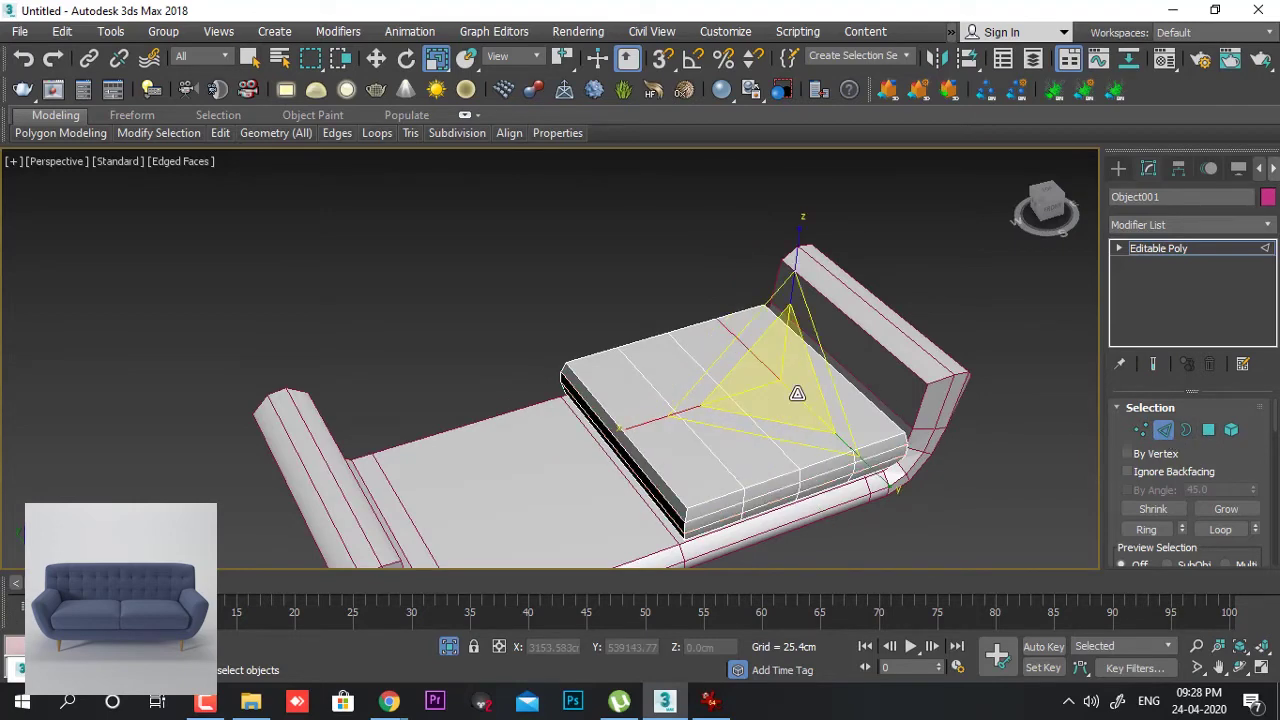
key(alt+r)
right_click(797, 401)
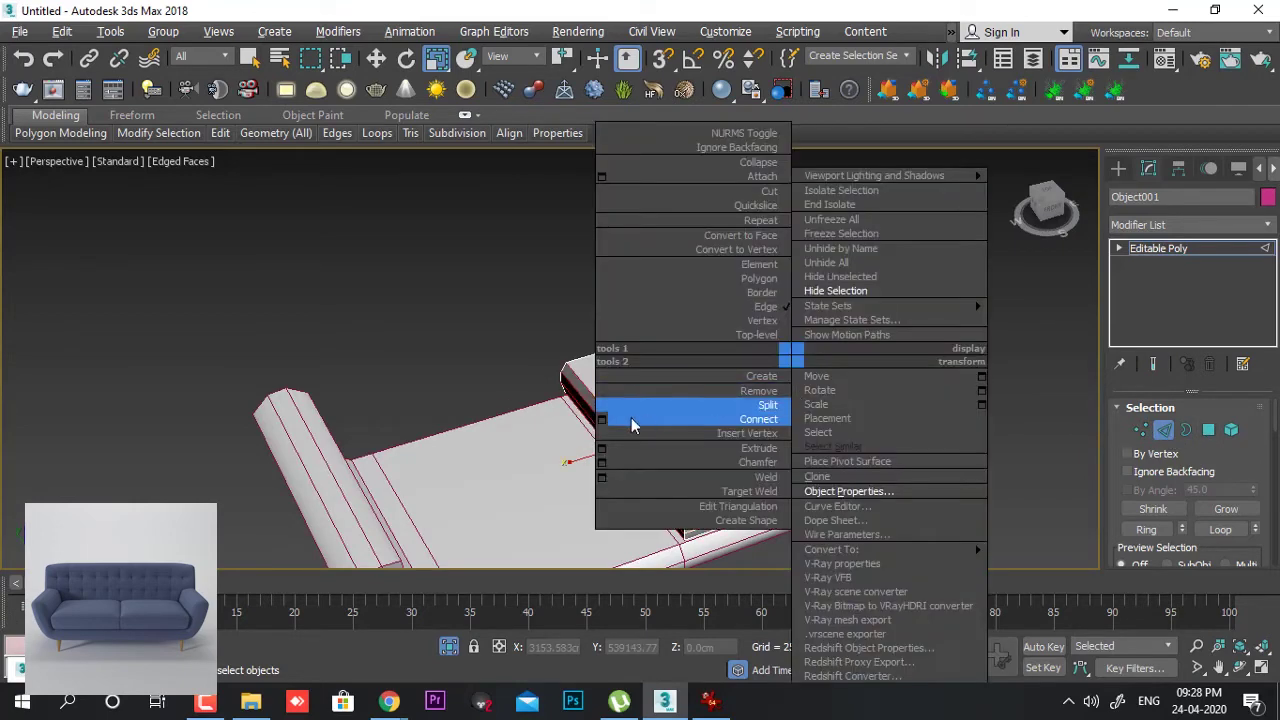
click(601, 420)
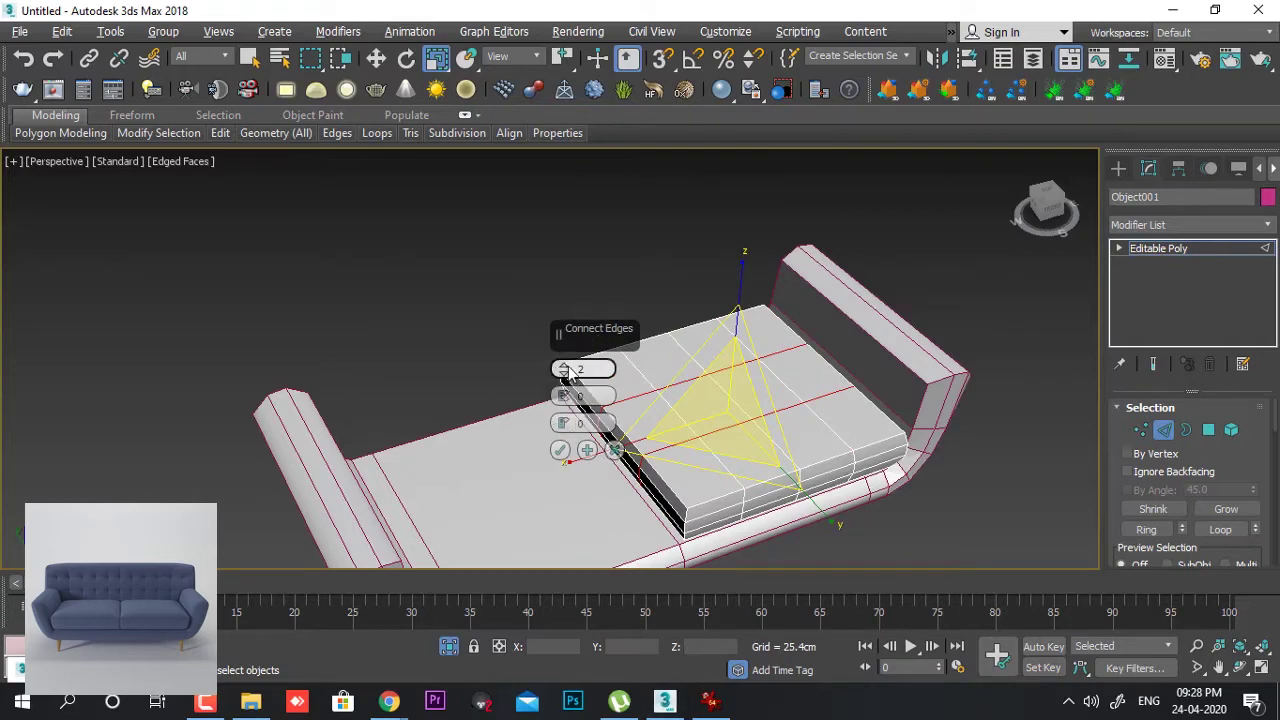
drag(565, 368, 565, 365)
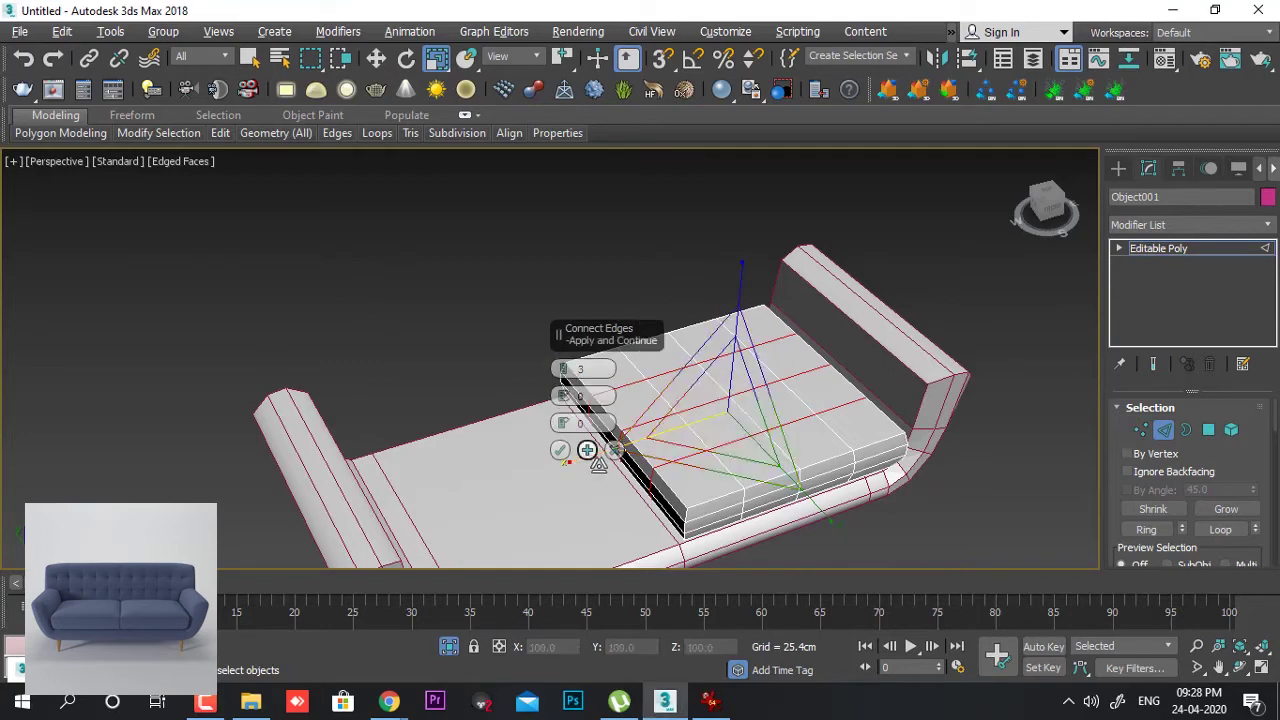
click(560, 450)
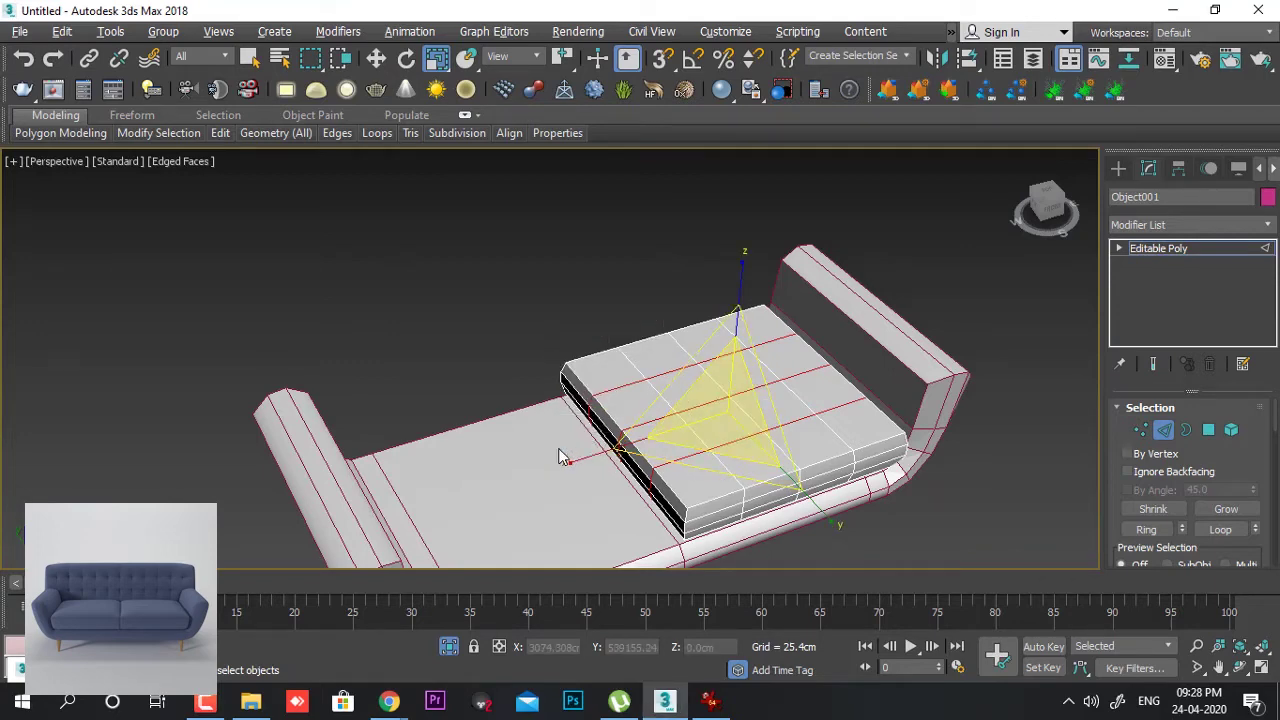
alt+middle_drag(560, 457, 966, 420)
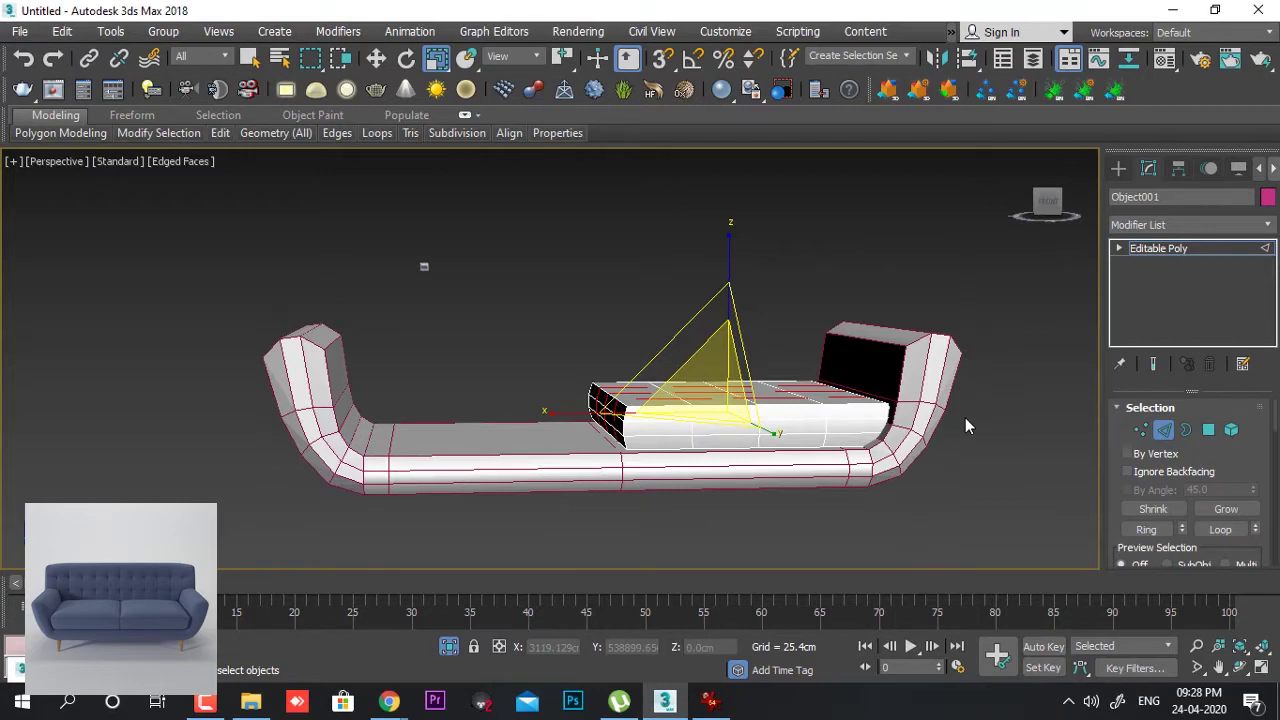
click(1163, 429)
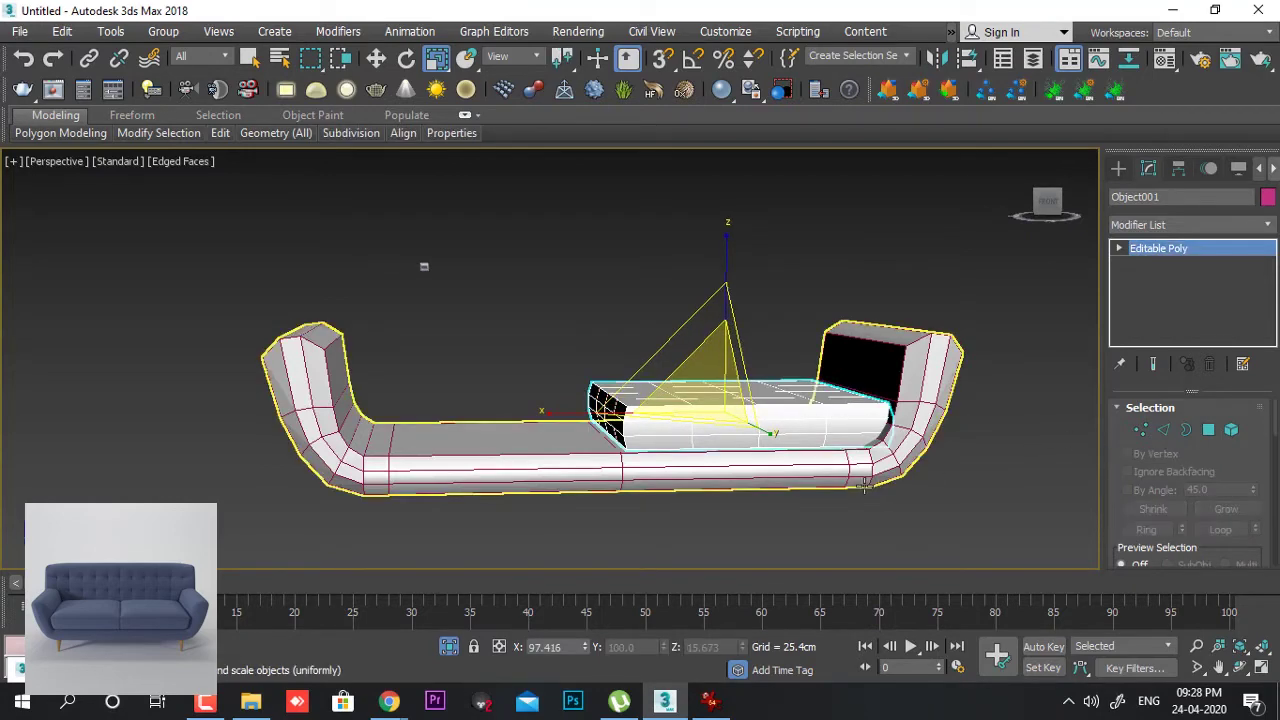
- Select the four central polygons on top of the seat block and raise them about 6.9 cm in the front view
mouse_move(877, 505)
alt+middle_down()
mouse_move(871, 494)
mouse_move(863, 523)
alt+middle_up()
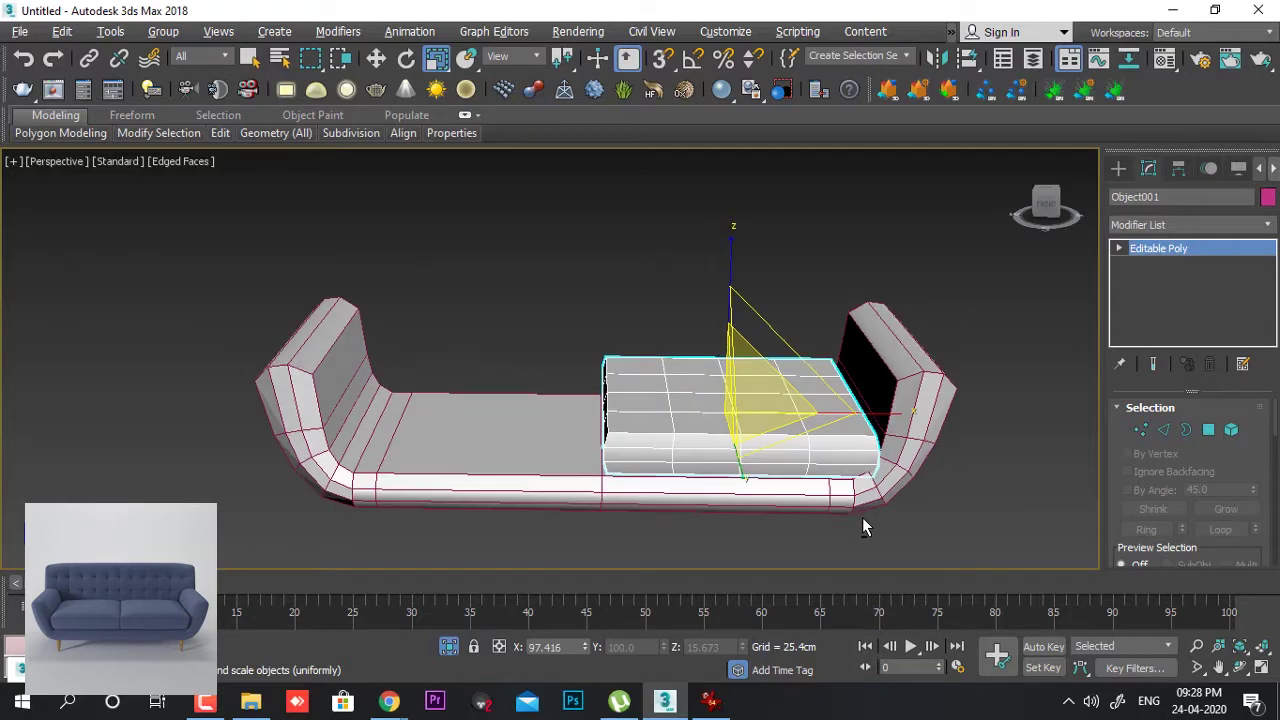
click(1209, 430)
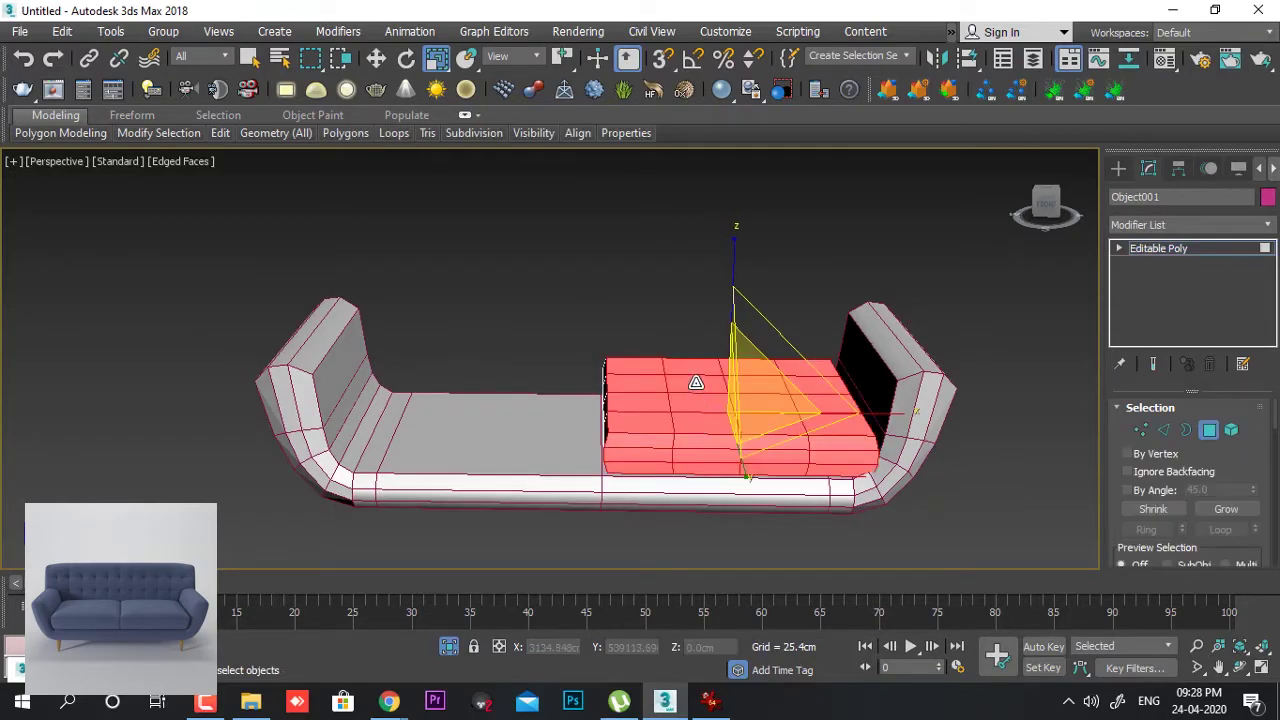
click(696, 381)
alt+middle_drag(696, 381, 754, 377)
ctrl+click(754, 377)
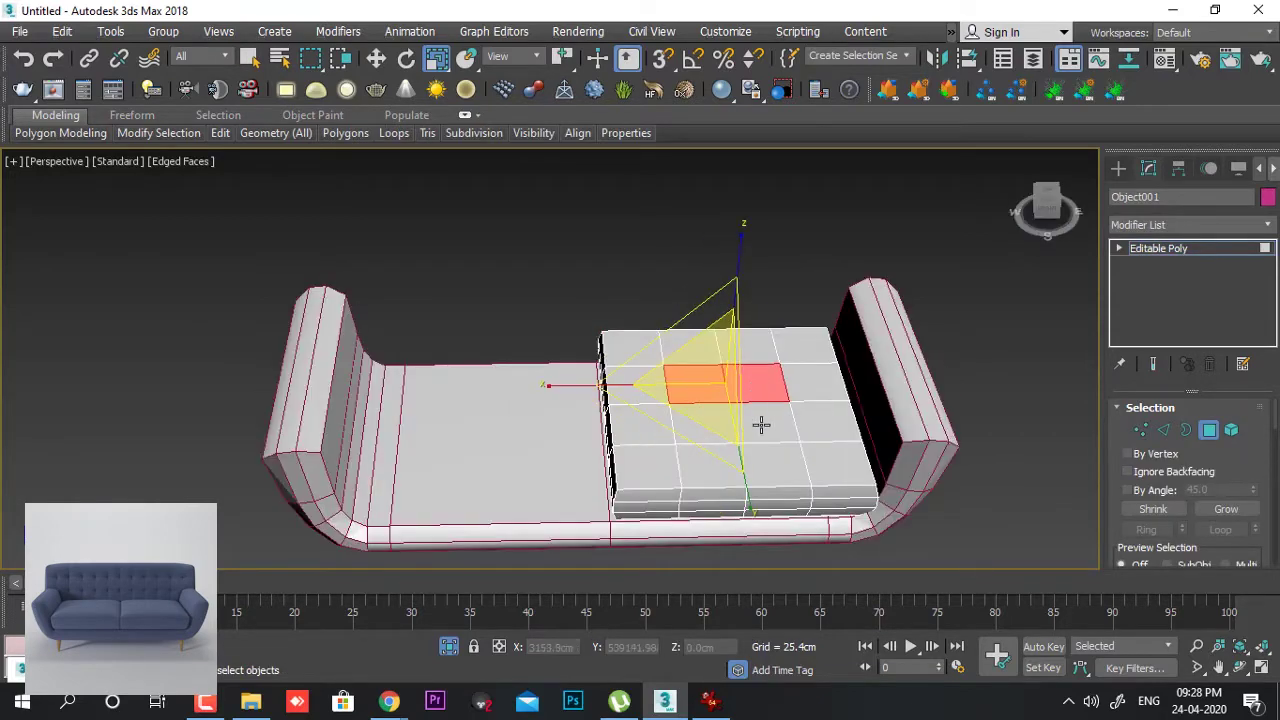
ctrl+click(763, 423)
ctrl+click(726, 420)
alt+middle_drag(751, 467, 740, 360)
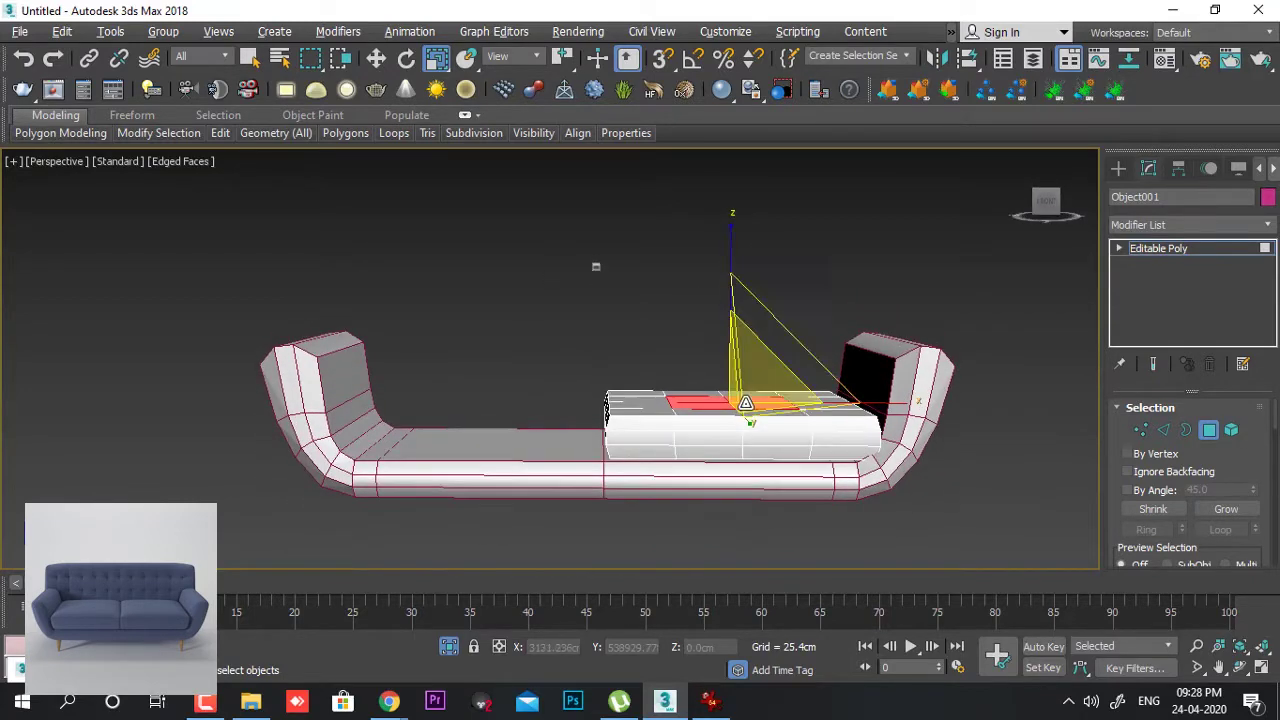
key(w)
key(alt+w)
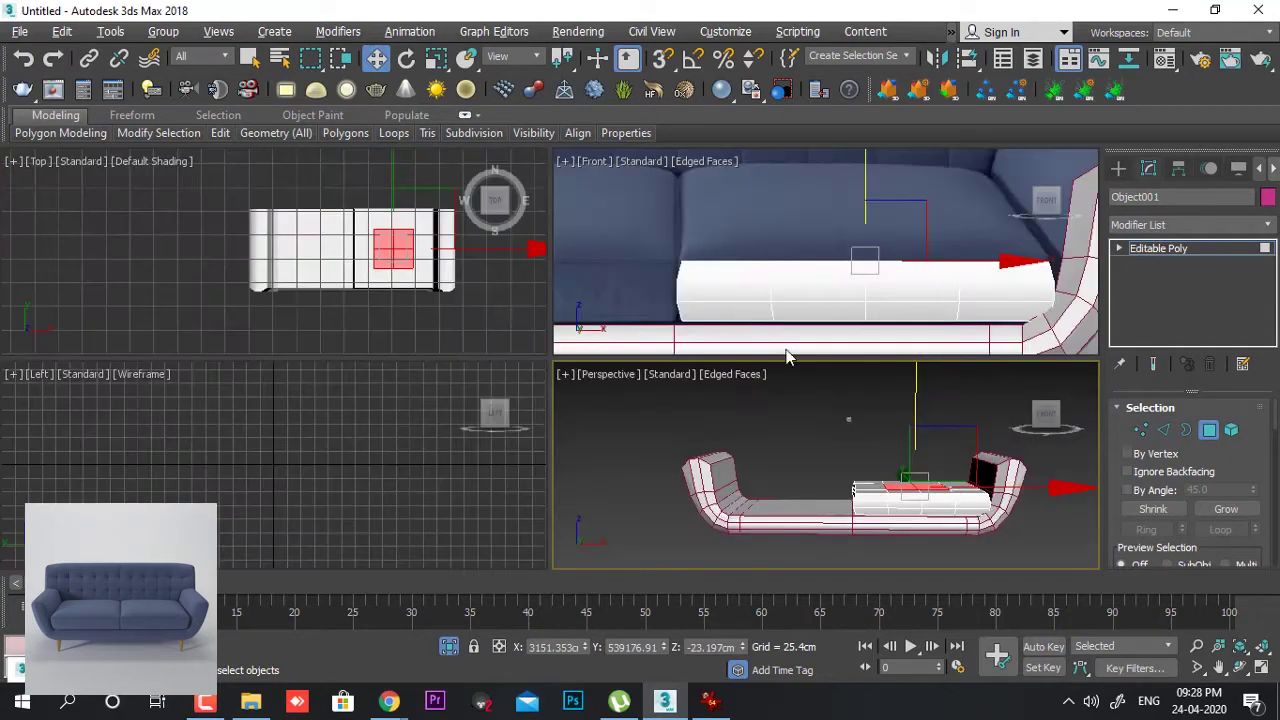
middle_click(800, 277)
key(alt+w)
drag(629, 238, 626, 178)
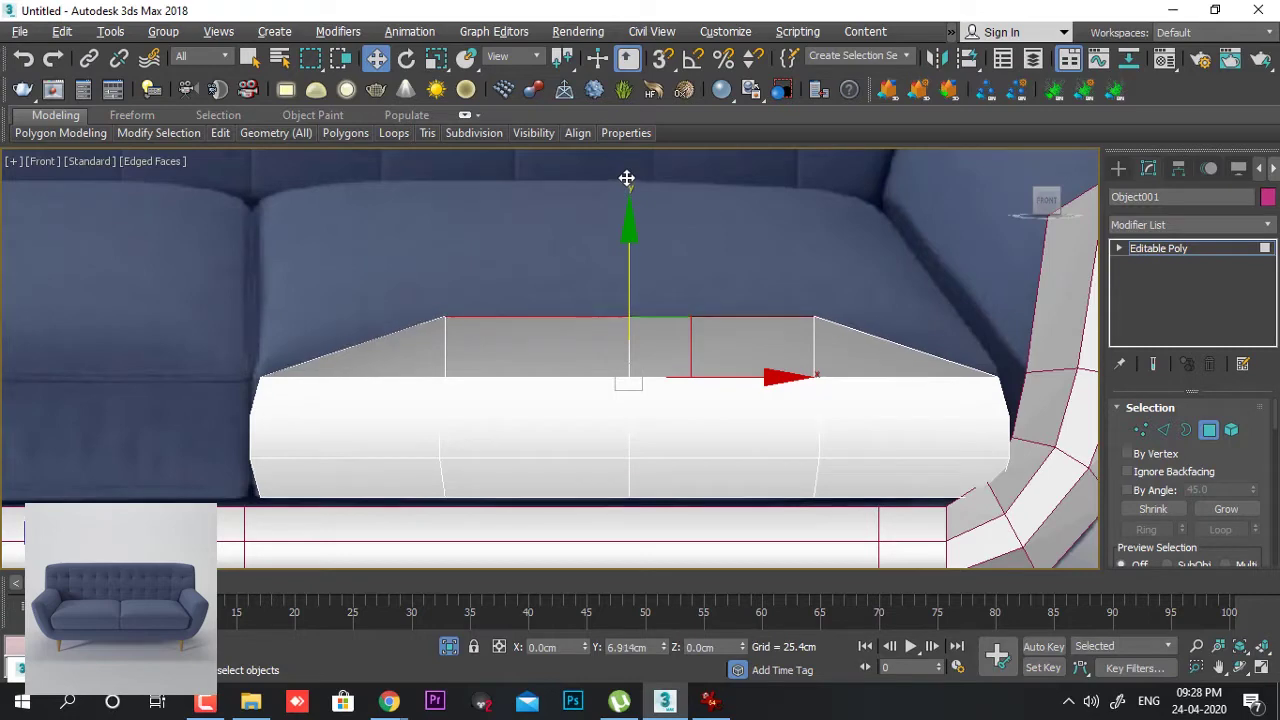
- Leave polygon editing and apply a TurboSmooth modifier to the seat block
key(alt+w)
right_click(780, 408)
key(alt+w)
alt+middle_drag(777, 401, 738, 392)
click(1202, 246)
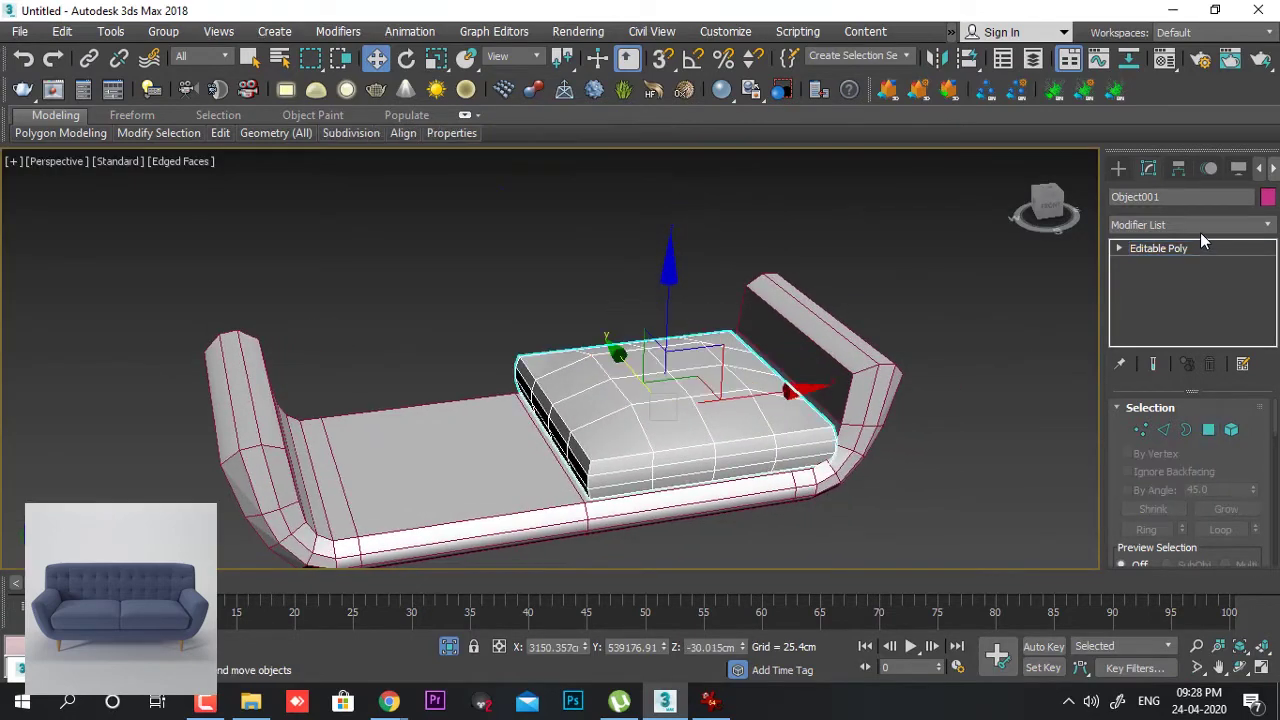
click(1199, 228)
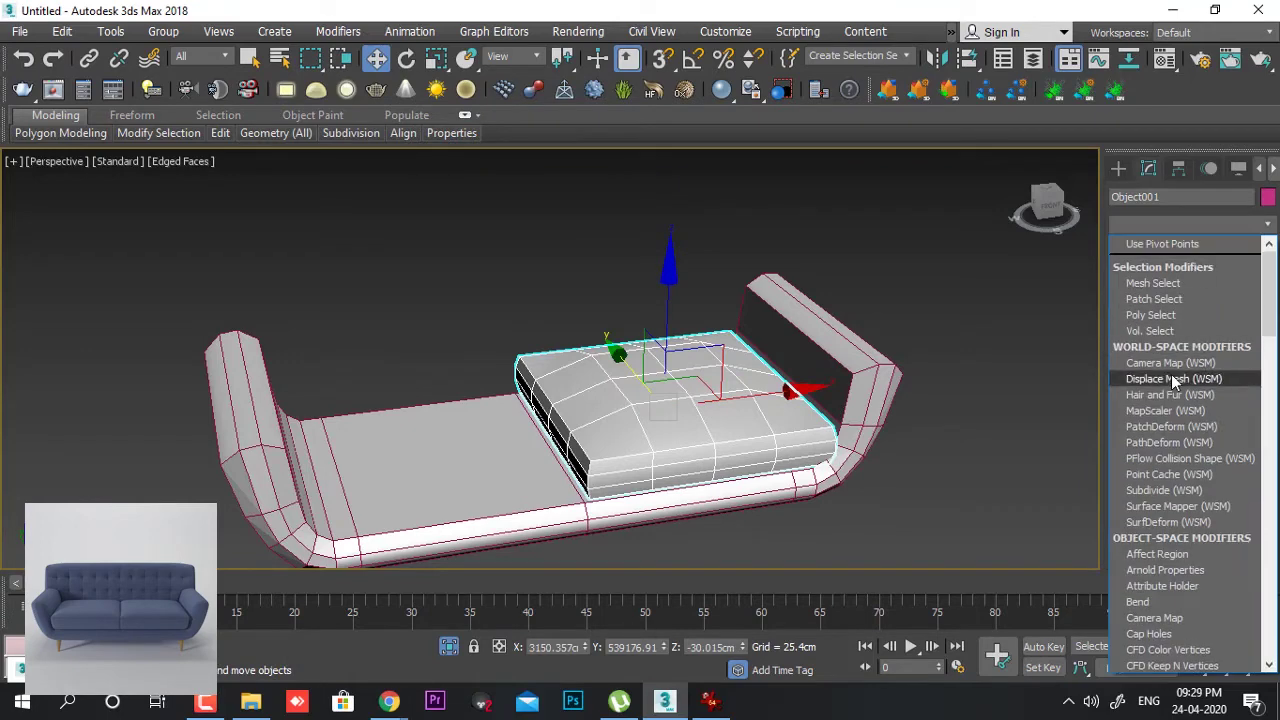
key(t)
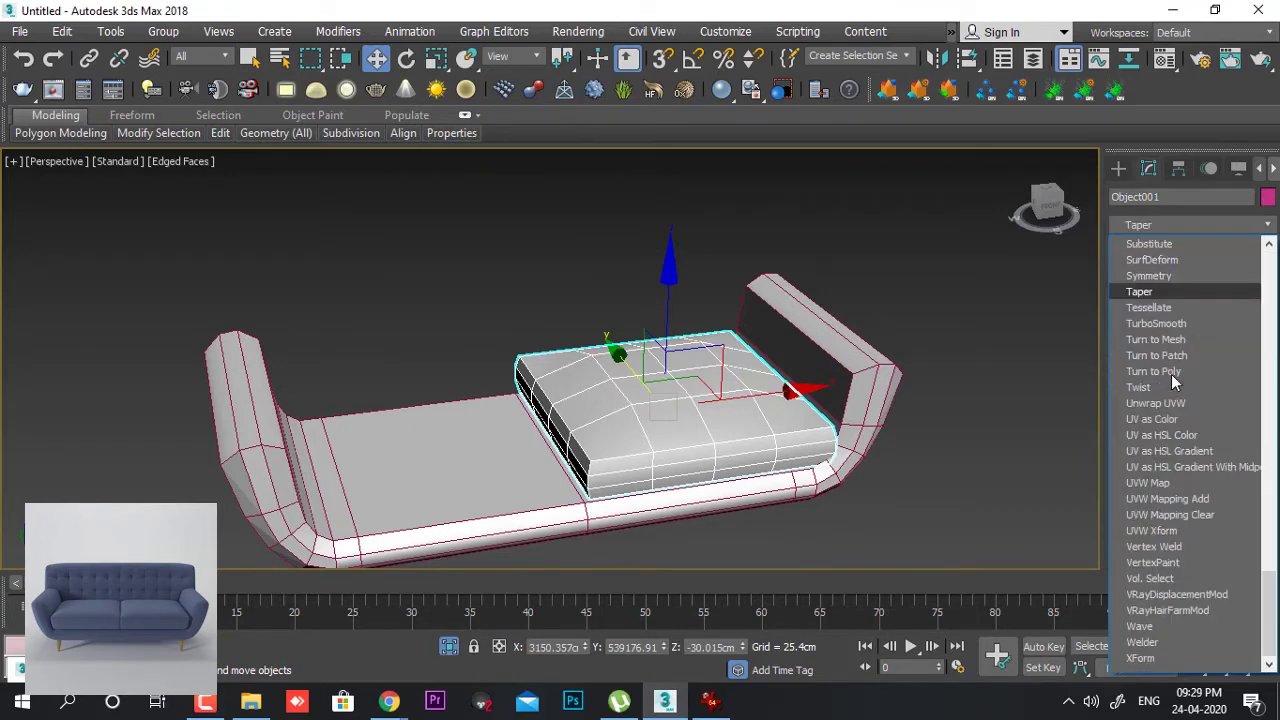
click(1176, 328)
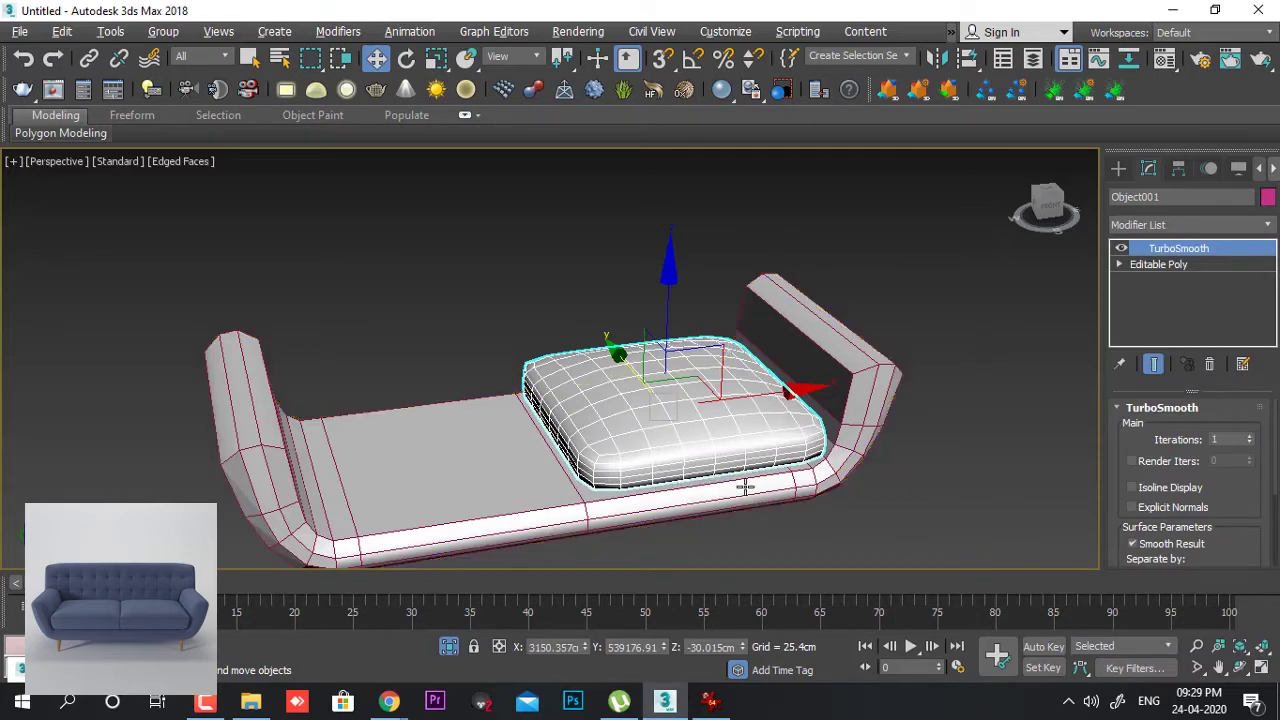
- Stretch the smoothed seat cushion vertically in the front view to a Z scale of about 18.9
alt+middle_drag(746, 486, 711, 420)
key(f)
key(r)
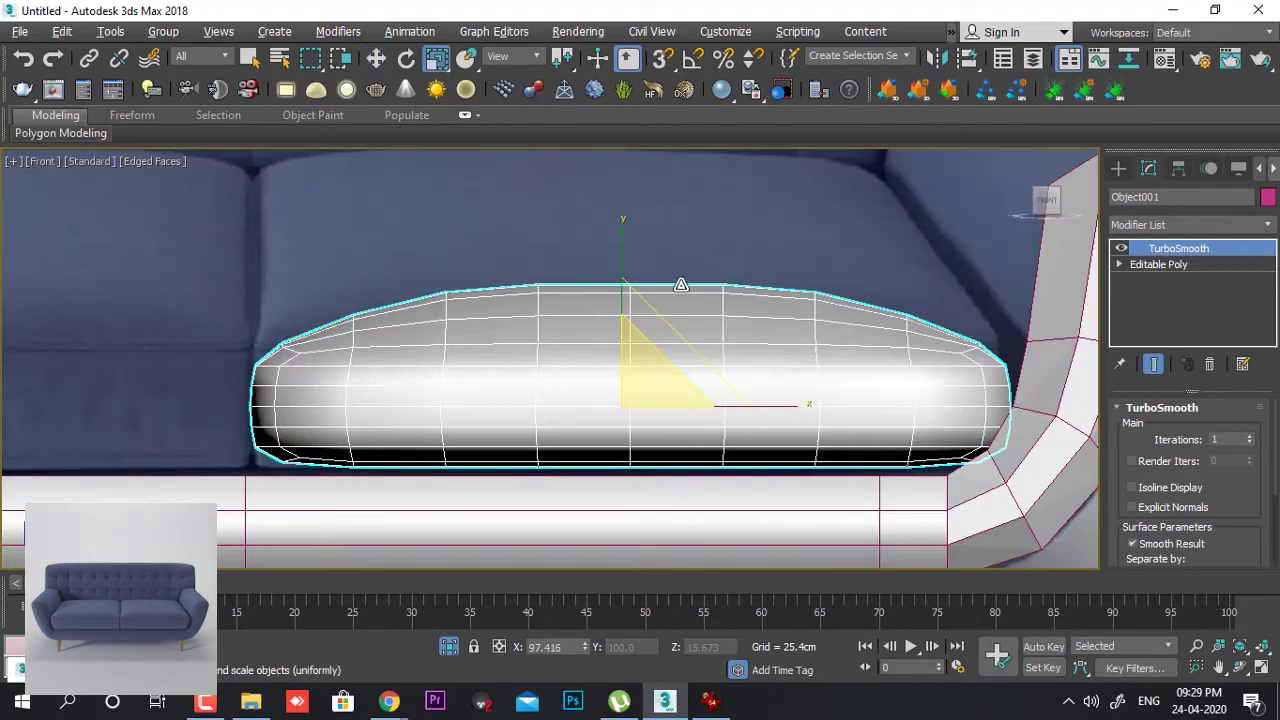
drag(624, 249, 622, 240)
key(w)
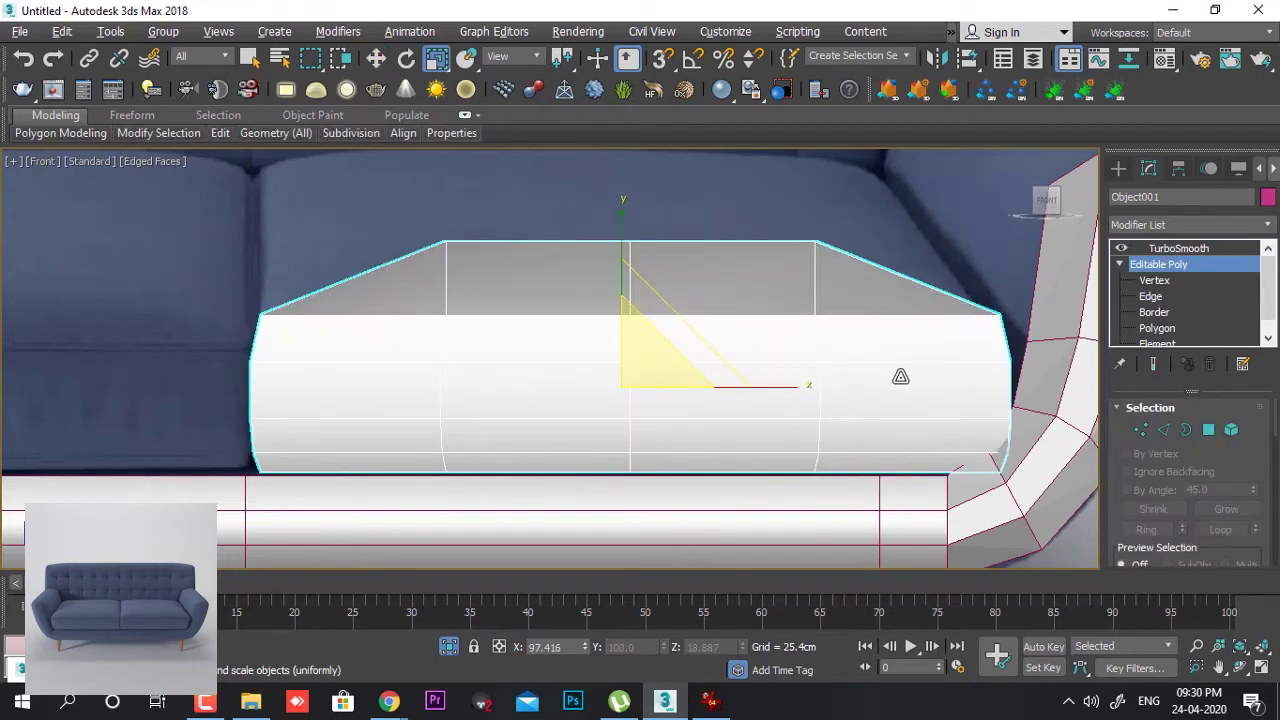
key(Up)
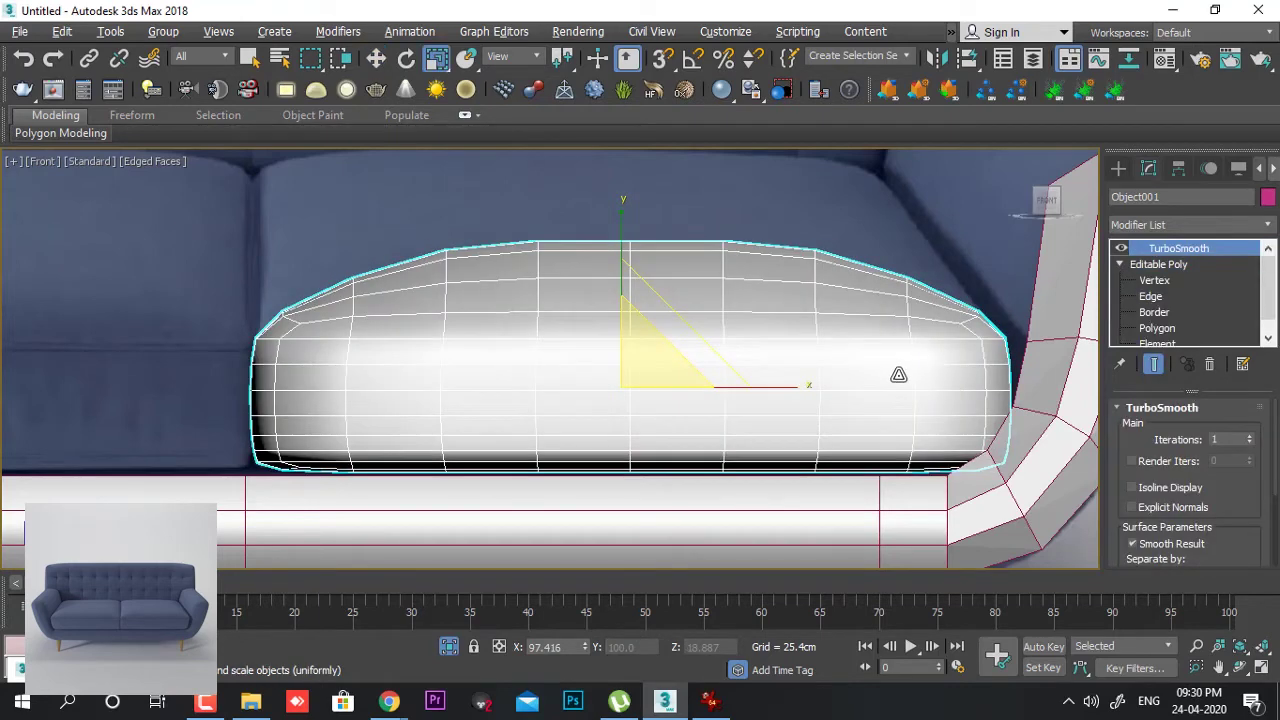
- Chamfer the horizontal edge loop around the upper side of the seat cushion by about 3.8 cm with 1 segment
scroll(870, 372, down, 3)
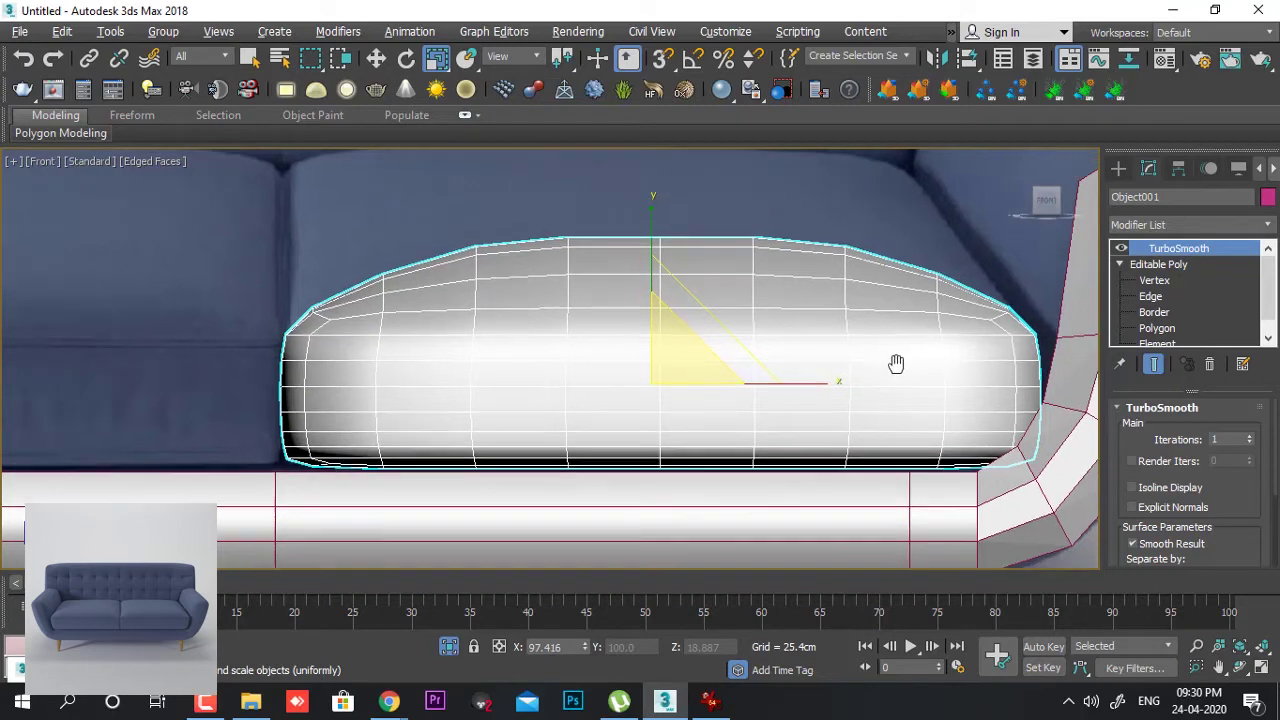
scroll(875, 378, up, 4)
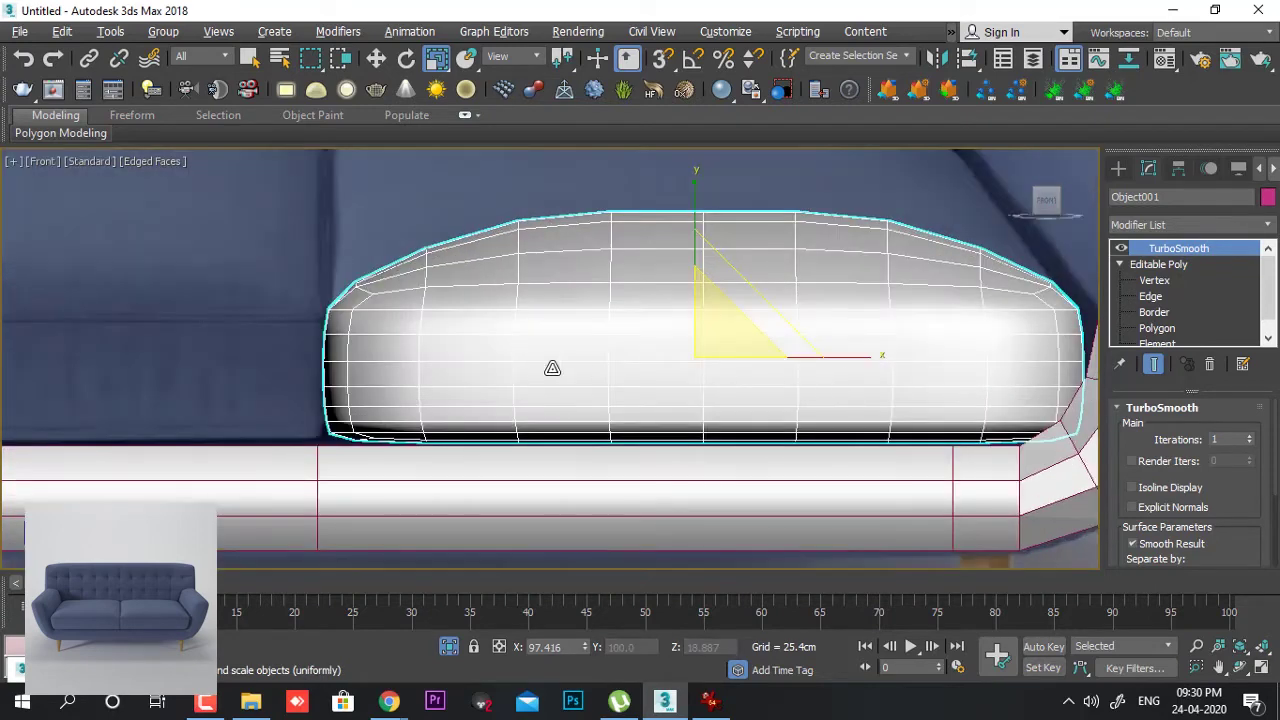
middle_drag(551, 369, 607, 376)
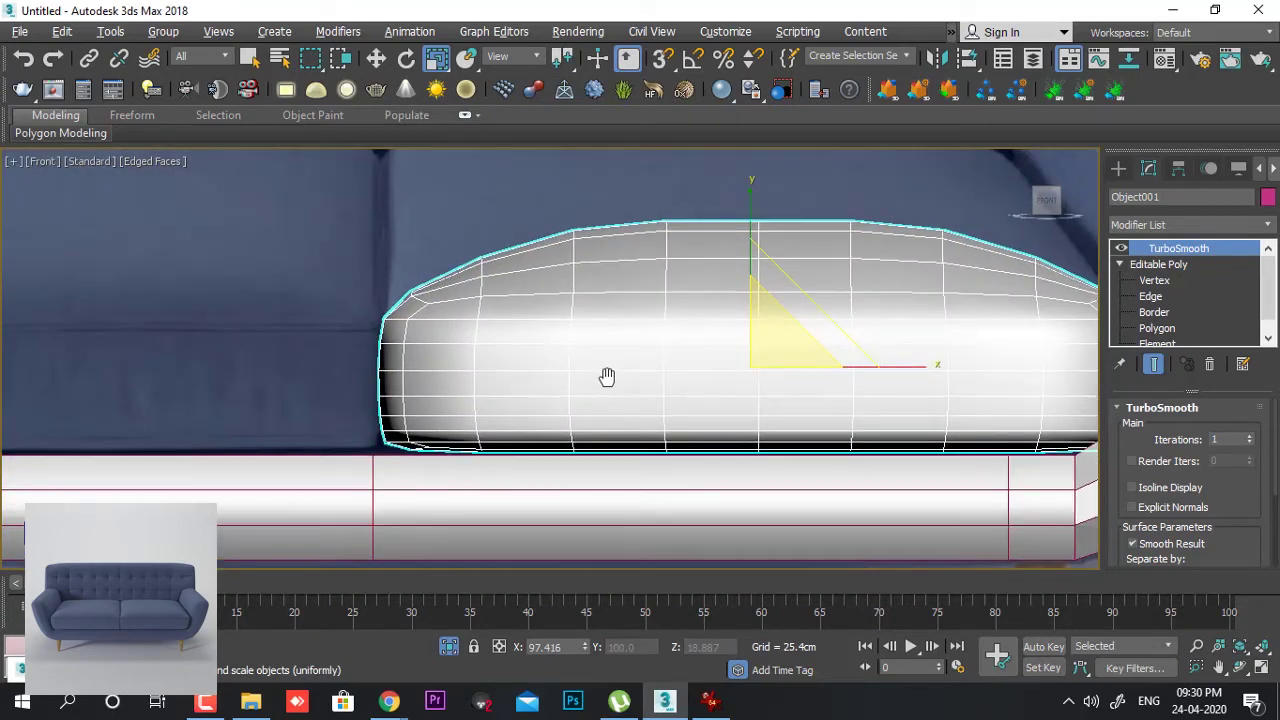
middle_drag(608, 368, 611, 383)
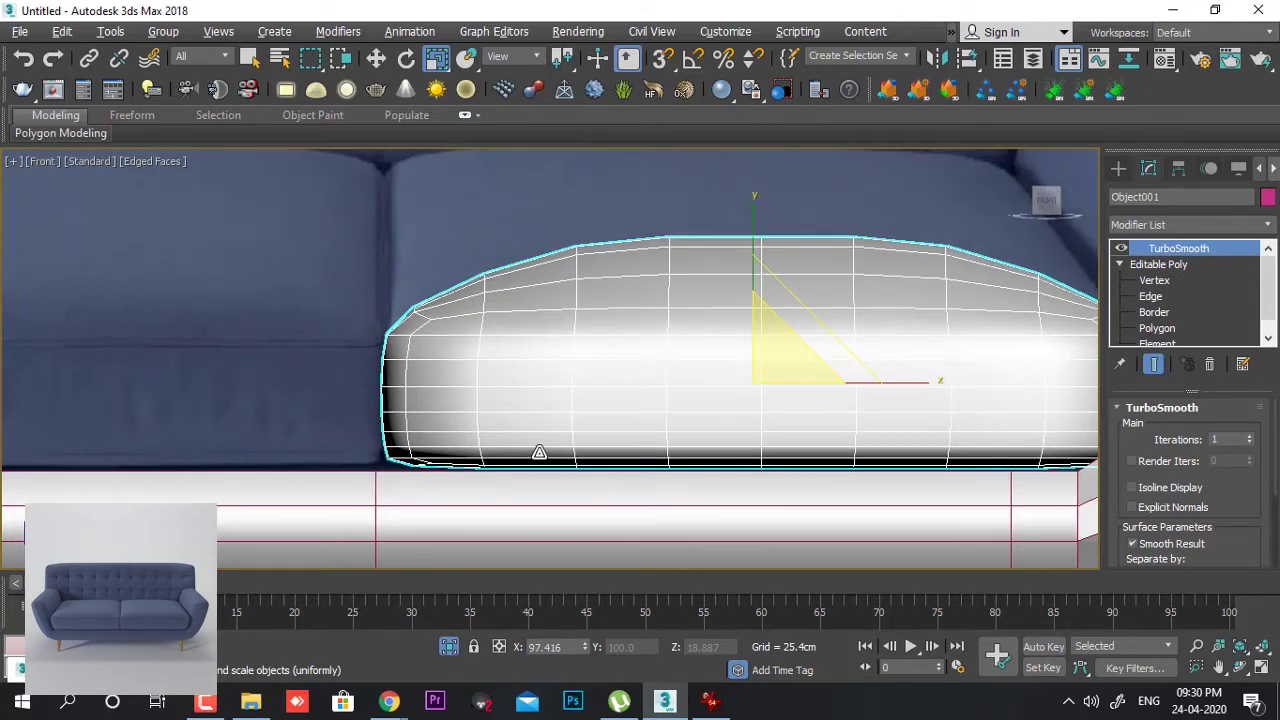
scroll(539, 442, up, 3)
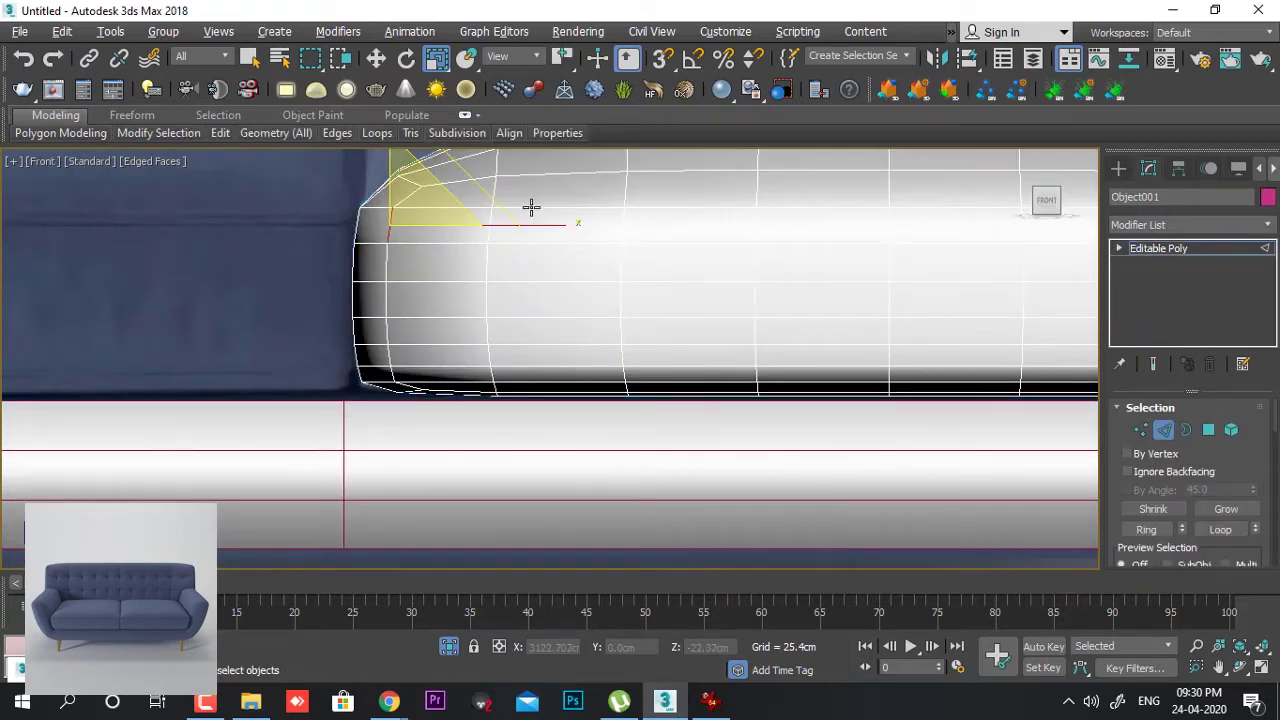
click(532, 207)
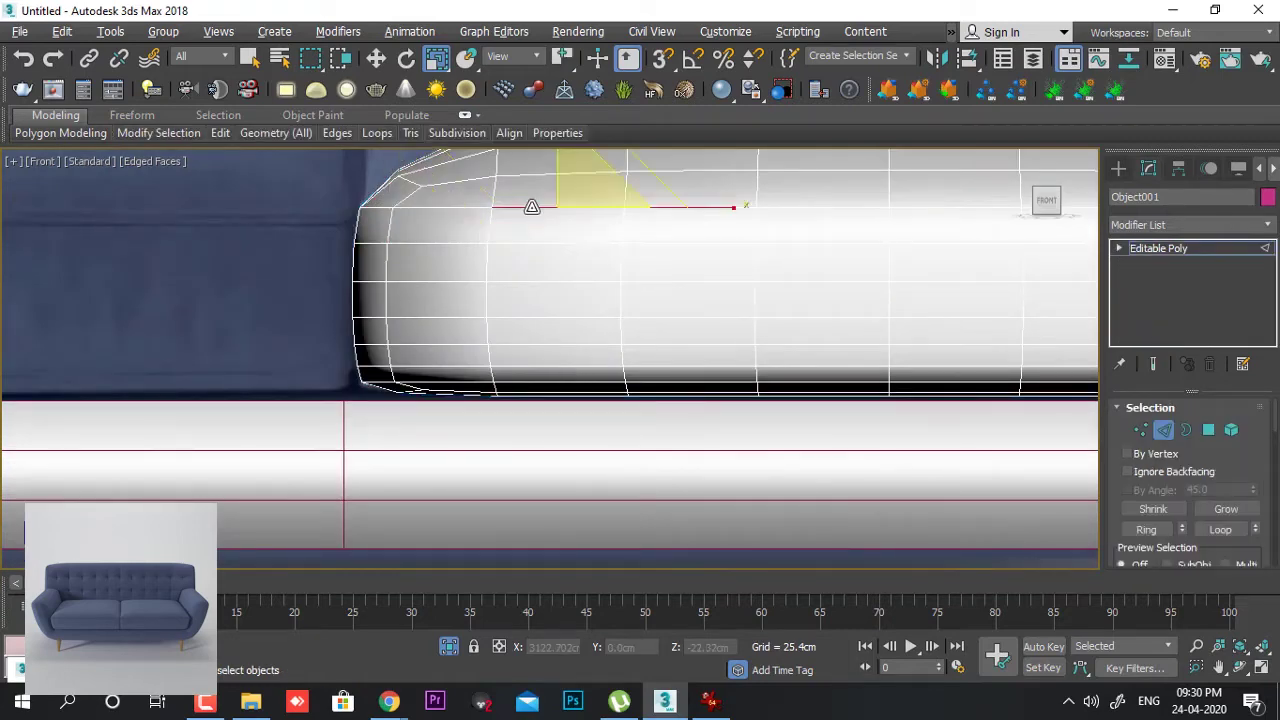
double_click(532, 207)
right_click(523, 234)
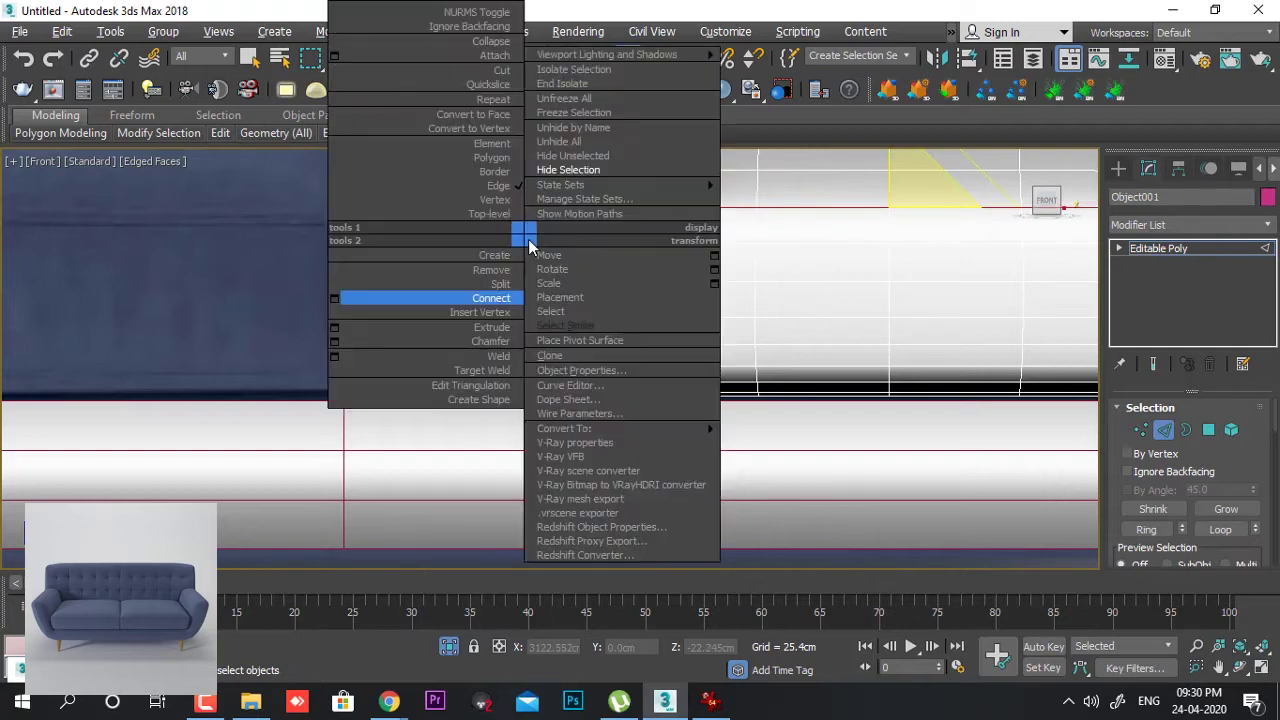
click(334, 343)
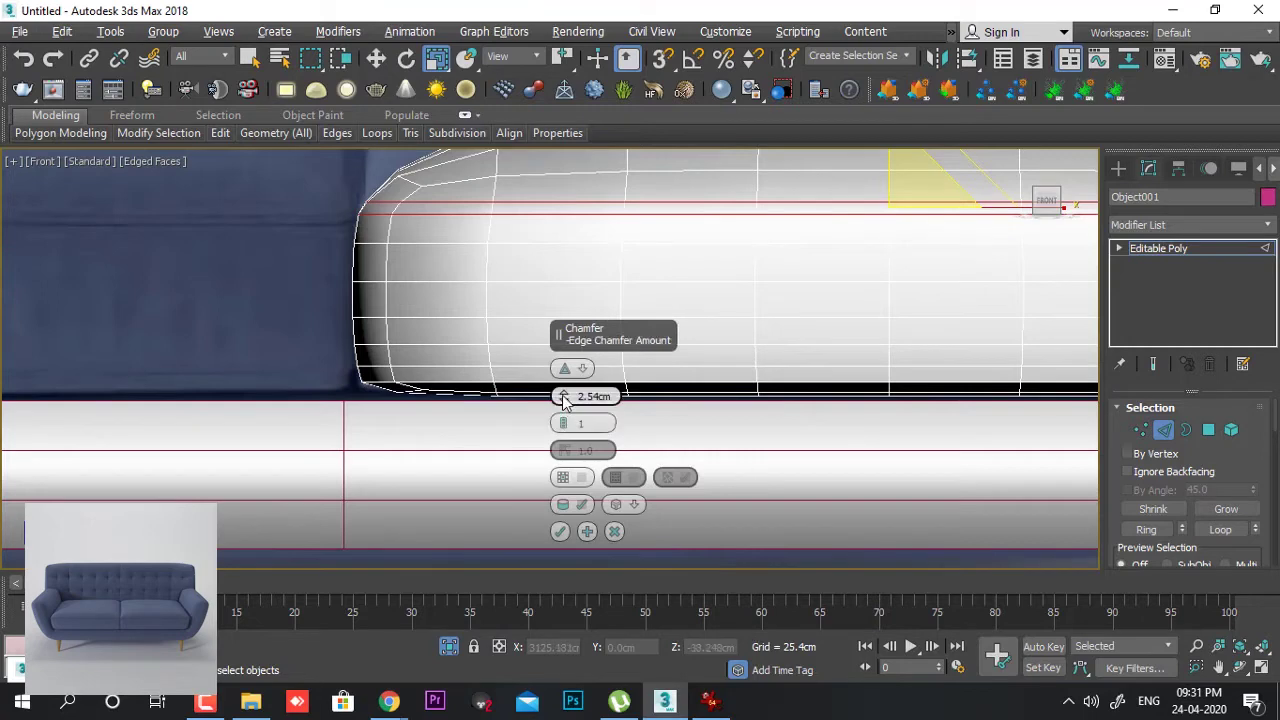
drag(563, 398, 562, 376)
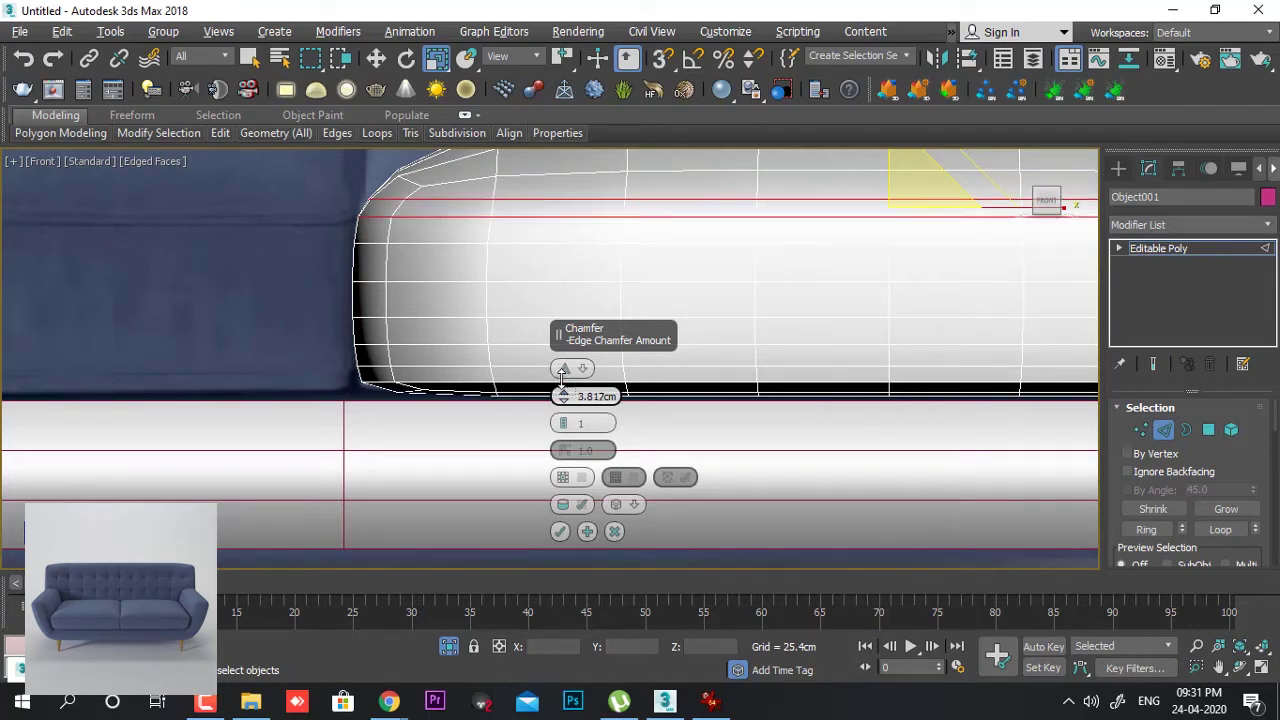
click(560, 531)
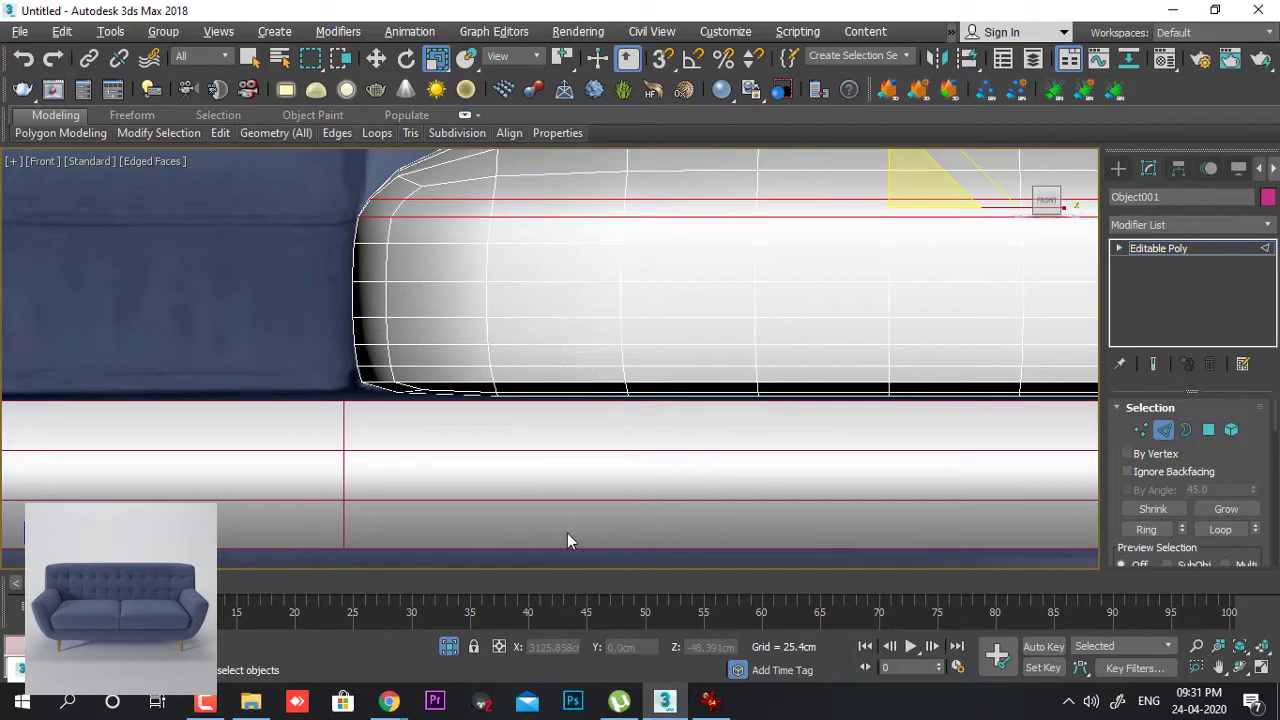
- Select the two thin polygon loops running around the upper and lower sides of the seat cushion
click(1208, 429)
click(375, 268)
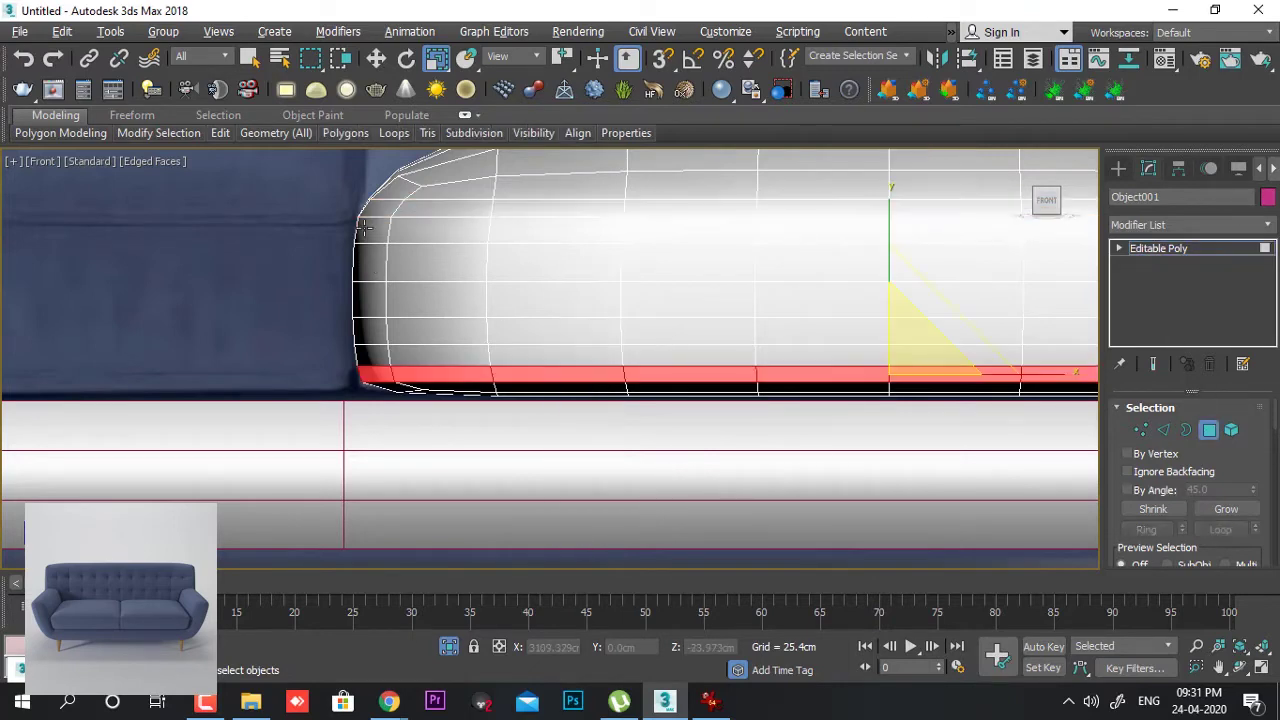
ctrl+click(453, 213)
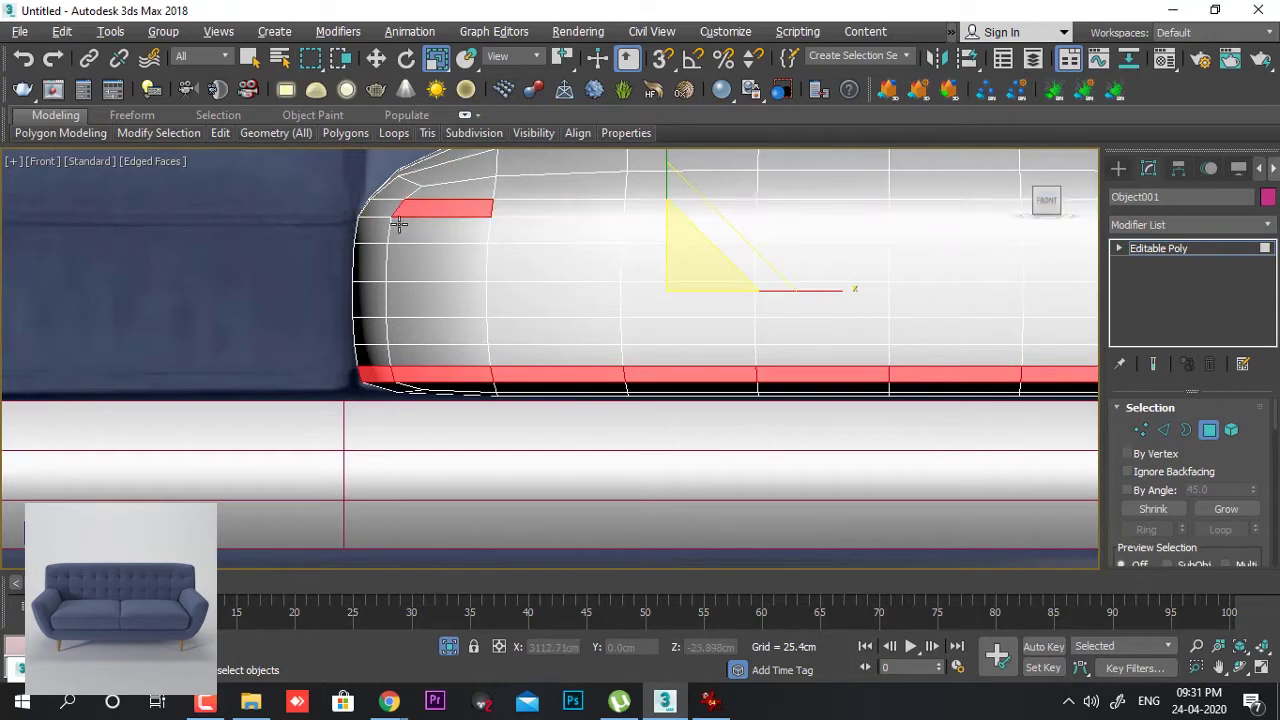
shift+click(381, 207)
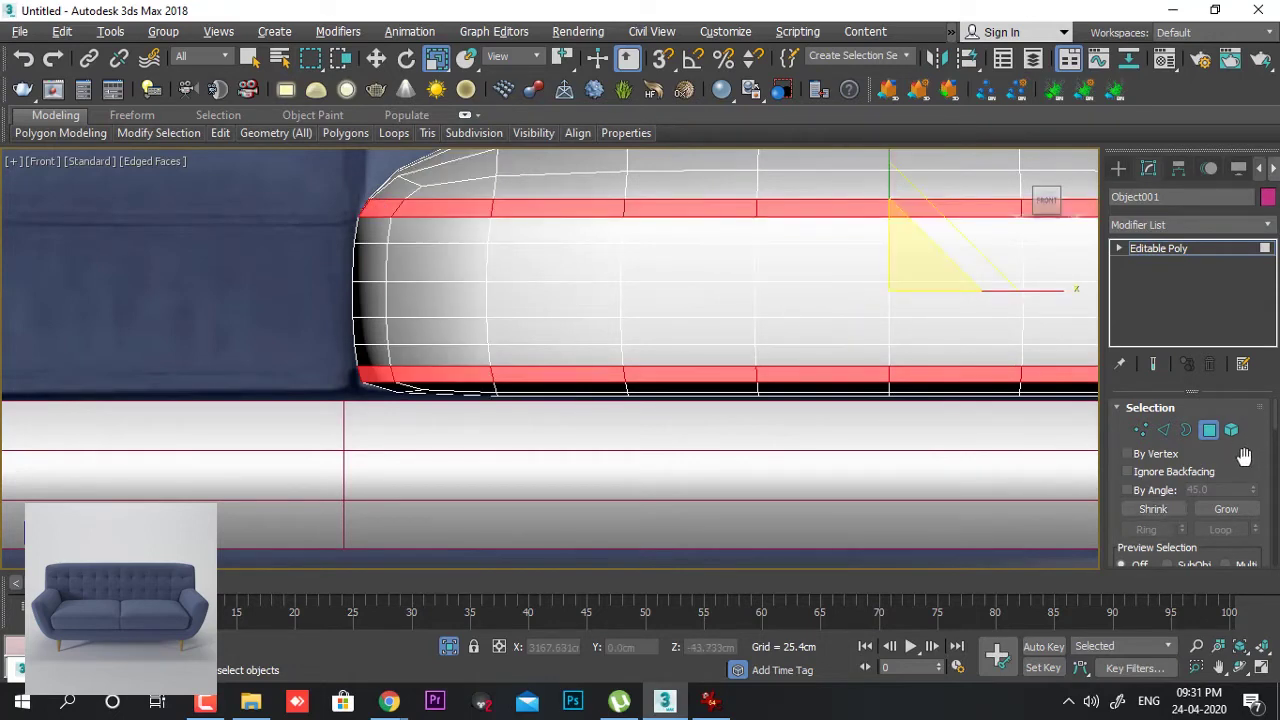
drag(1240, 452, 1240, 380)
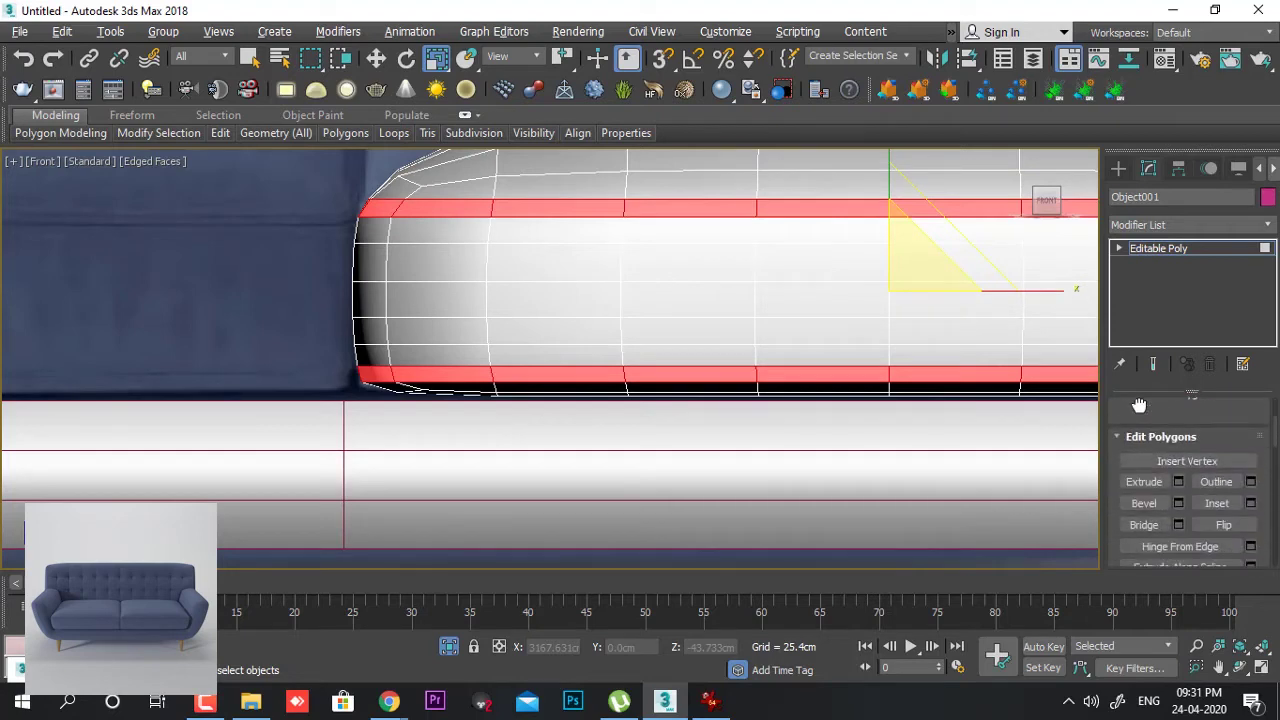
drag(1148, 515, 1140, 400)
click(1128, 500)
- Scale a copy of the two selected polygon loops slightly outward in the top view, cloning them to a separate object named Object002
key(alt+w)
middle_click(490, 319)
key(alt+w)
middle_drag(324, 336, 51, 344)
scroll(620, 353, up, 2)
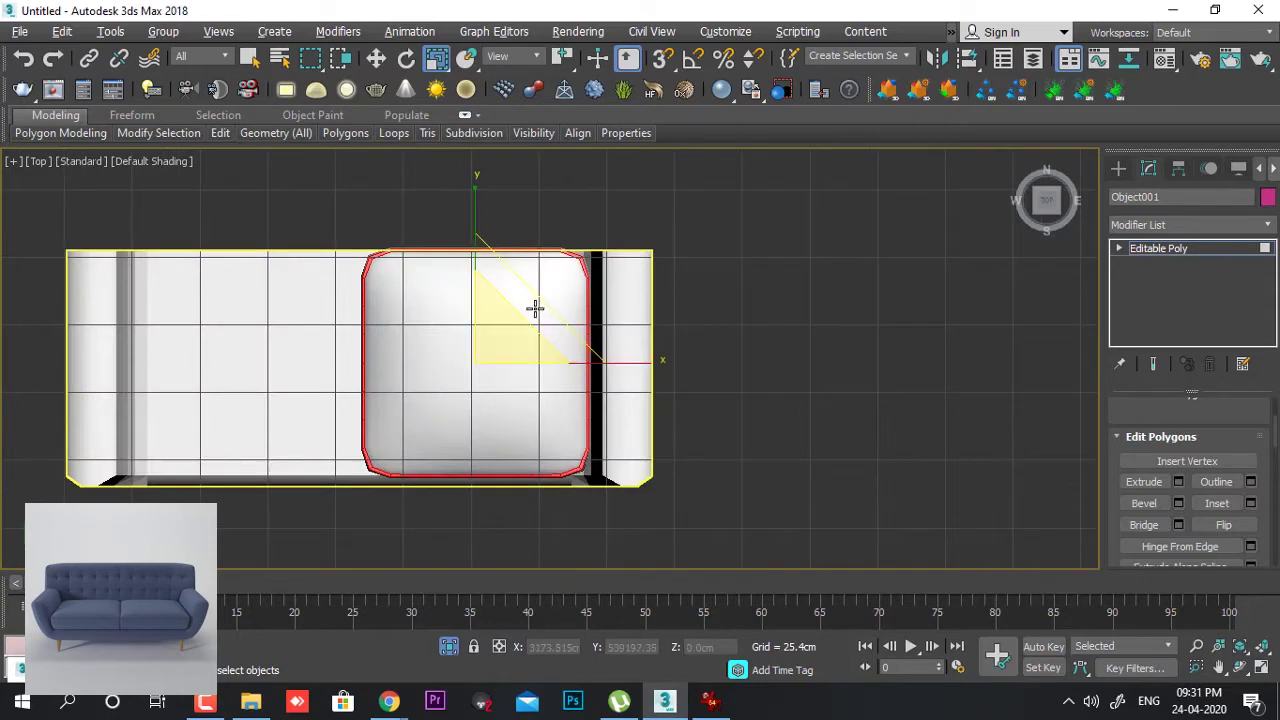
drag(539, 301, 541, 296)
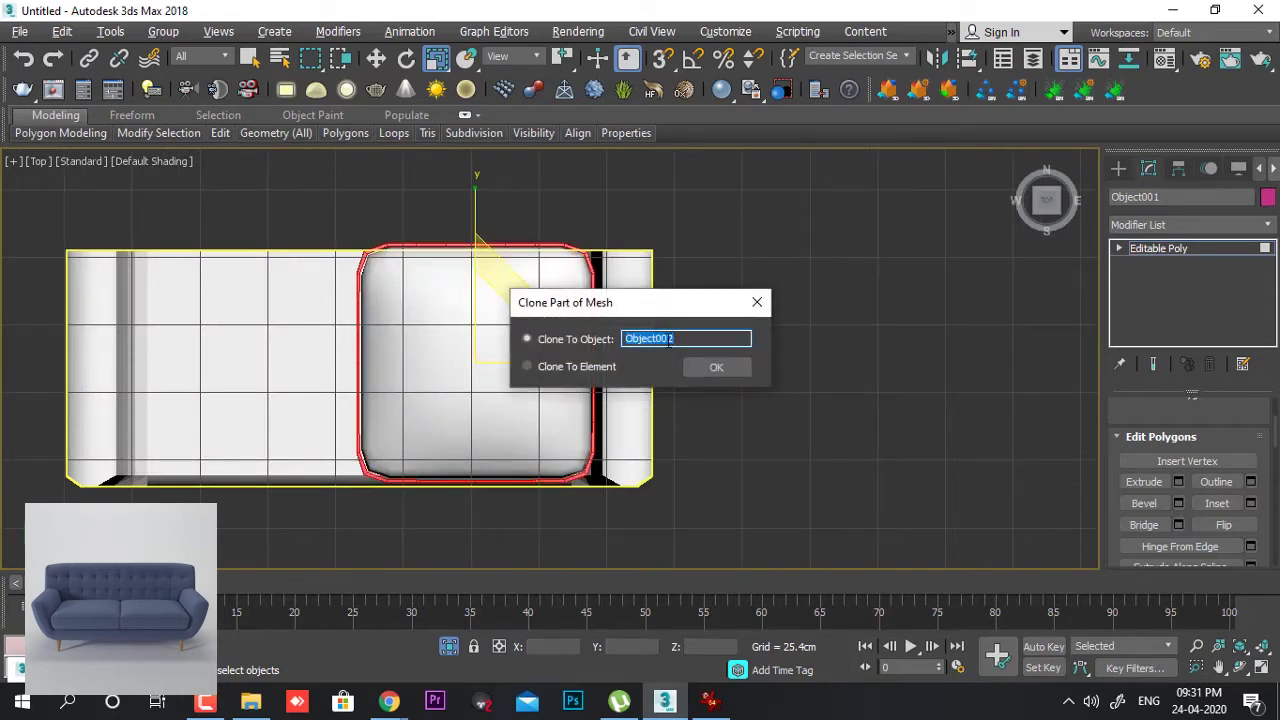
click(716, 369)
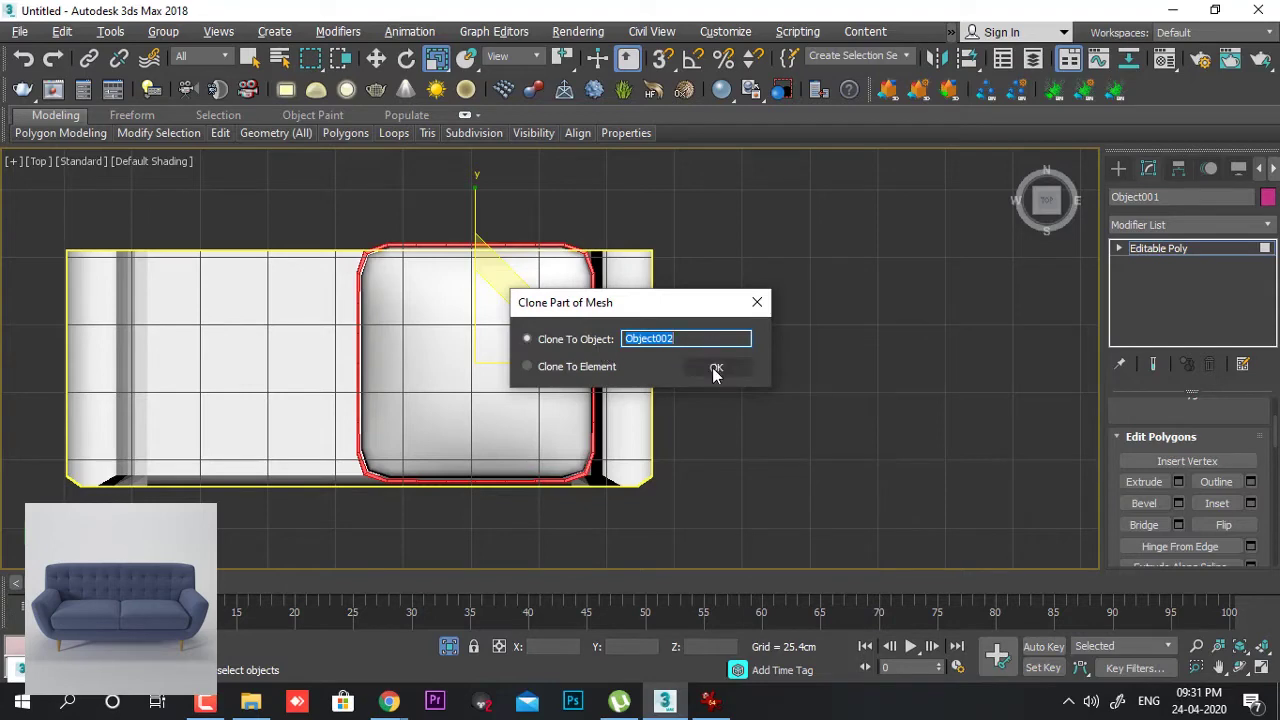
key(alt+w)
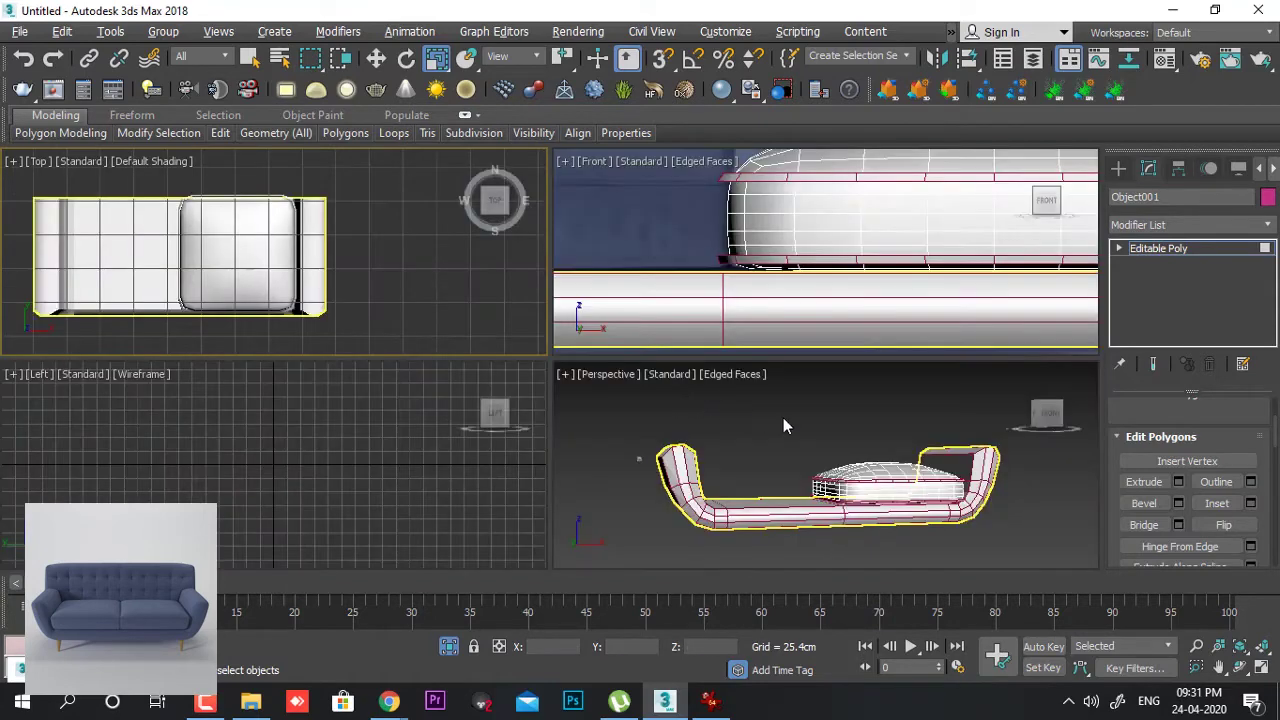
key(alt+w)
scroll(752, 398, up, 10)
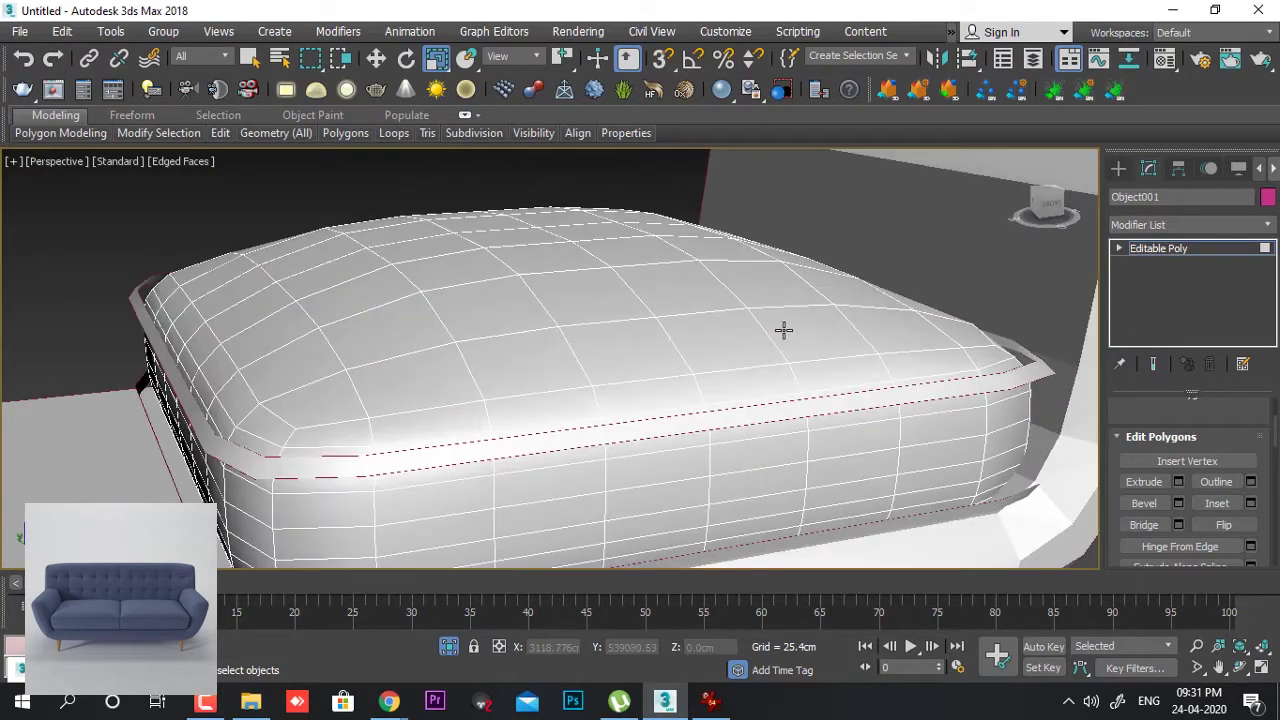
click(1119, 248)
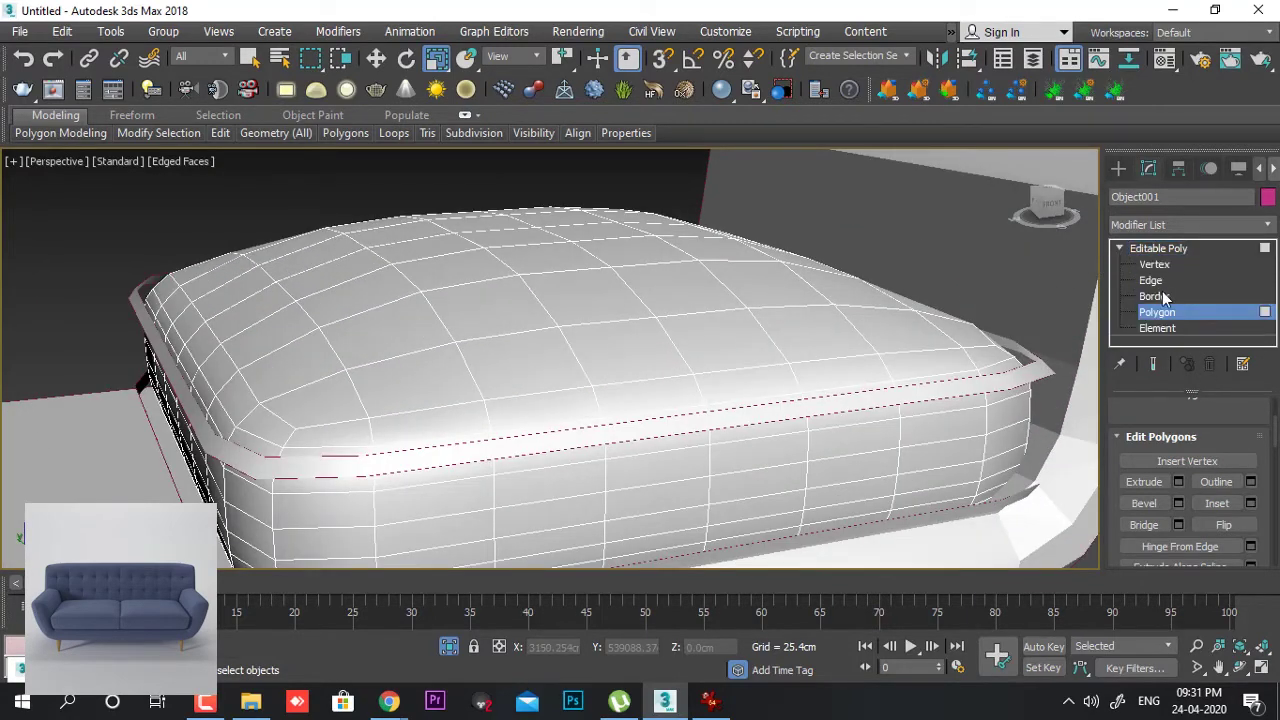
click(1160, 297)
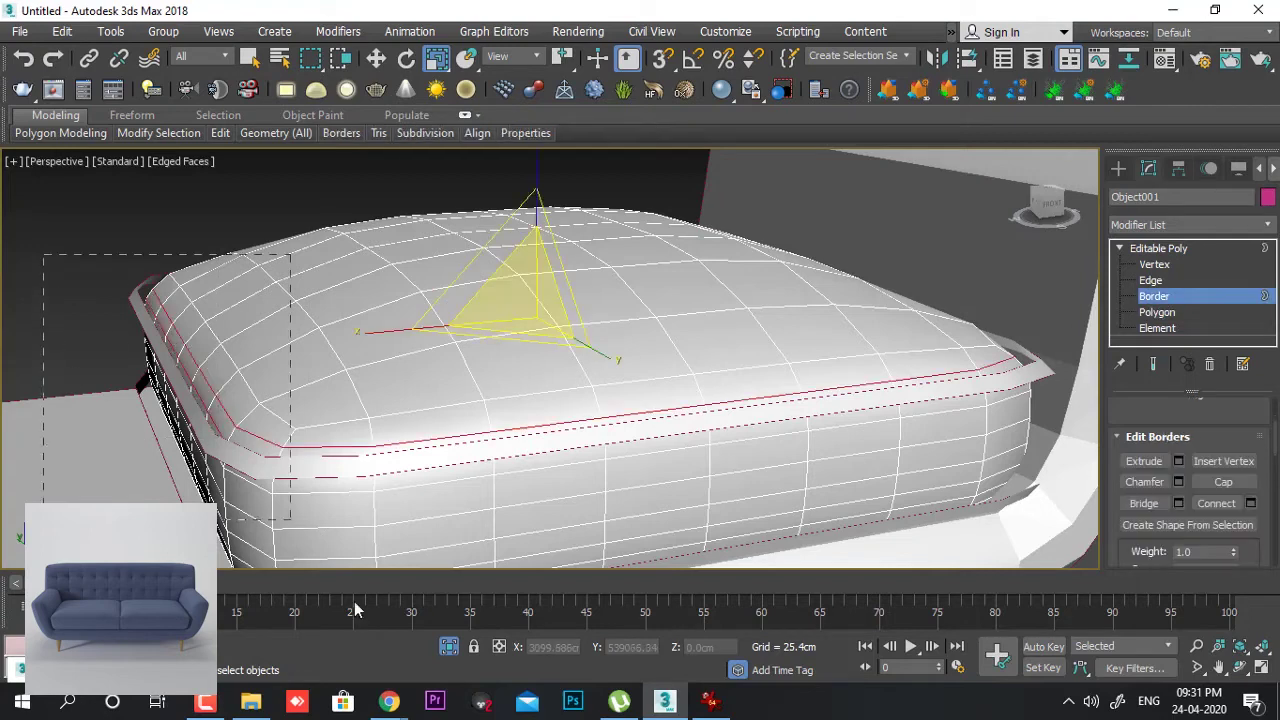
click(1240, 298)
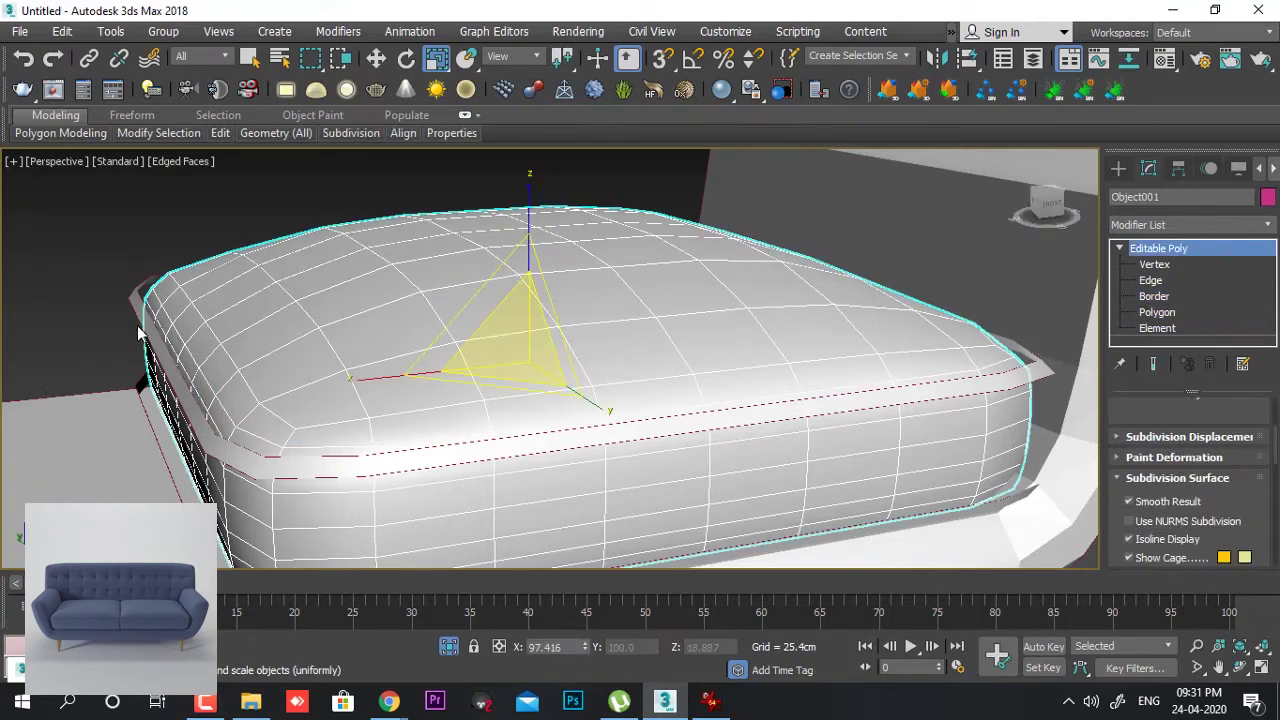
- Select the open borders of the cloned strips and extrude them slightly inward with a uniform scaled copy, undoing the first attempt
click(130, 295)
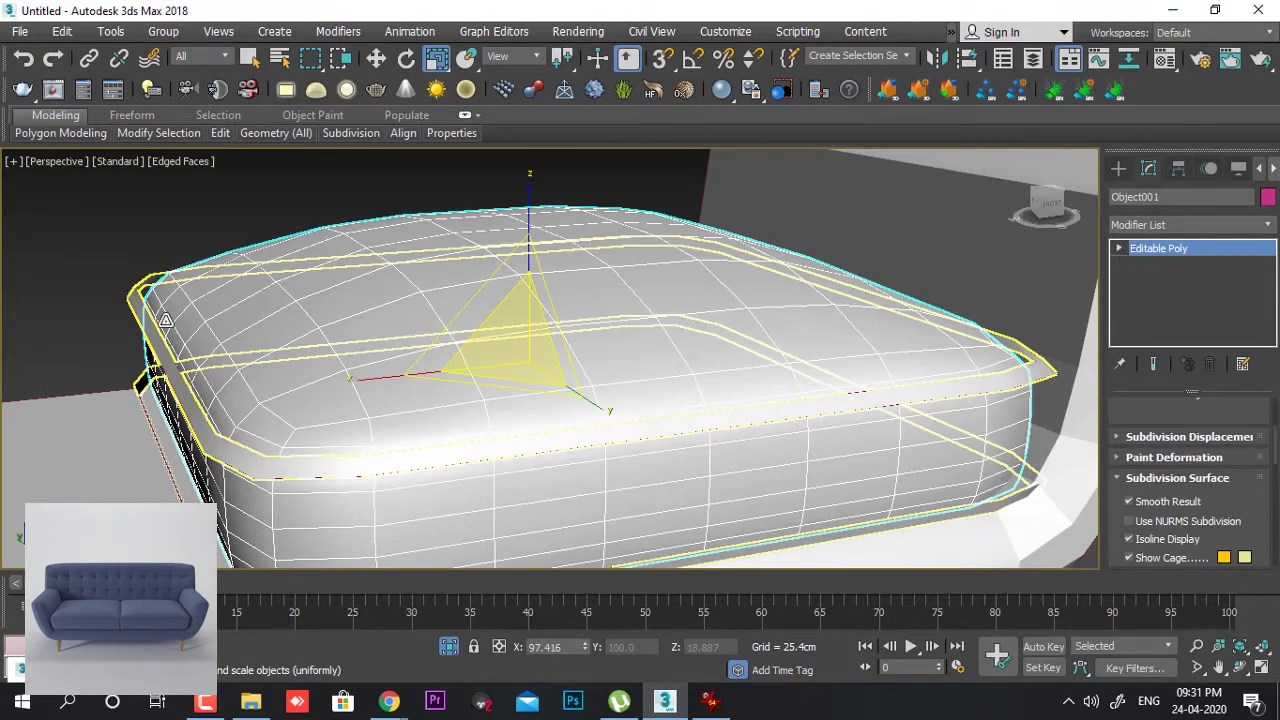
click(1120, 248)
click(1155, 296)
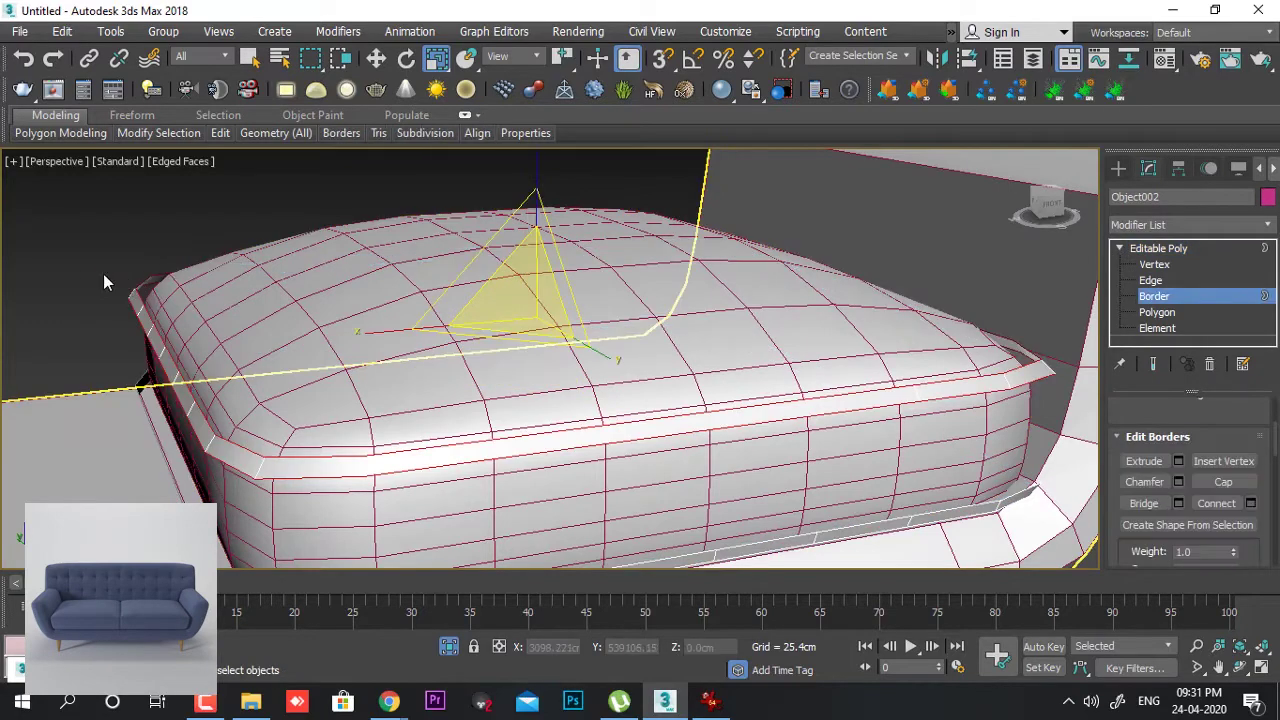
drag(88, 268, 266, 524)
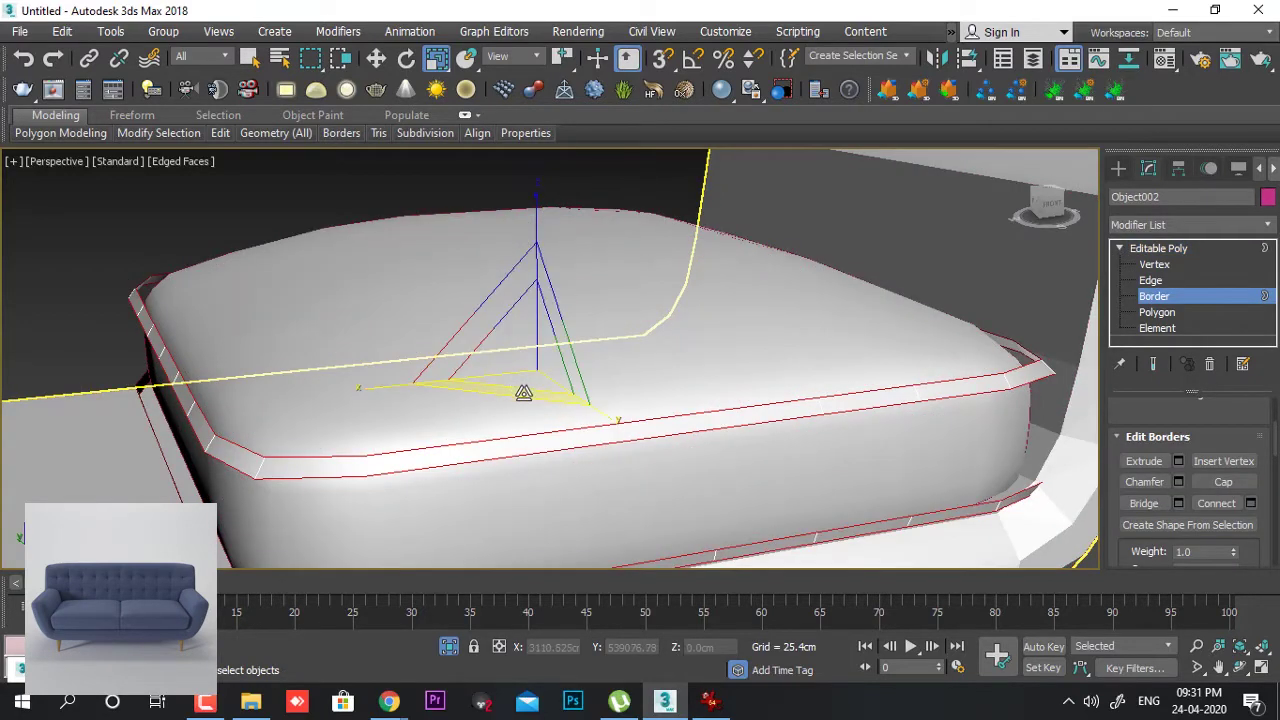
shift+drag(523, 393, 522, 387)
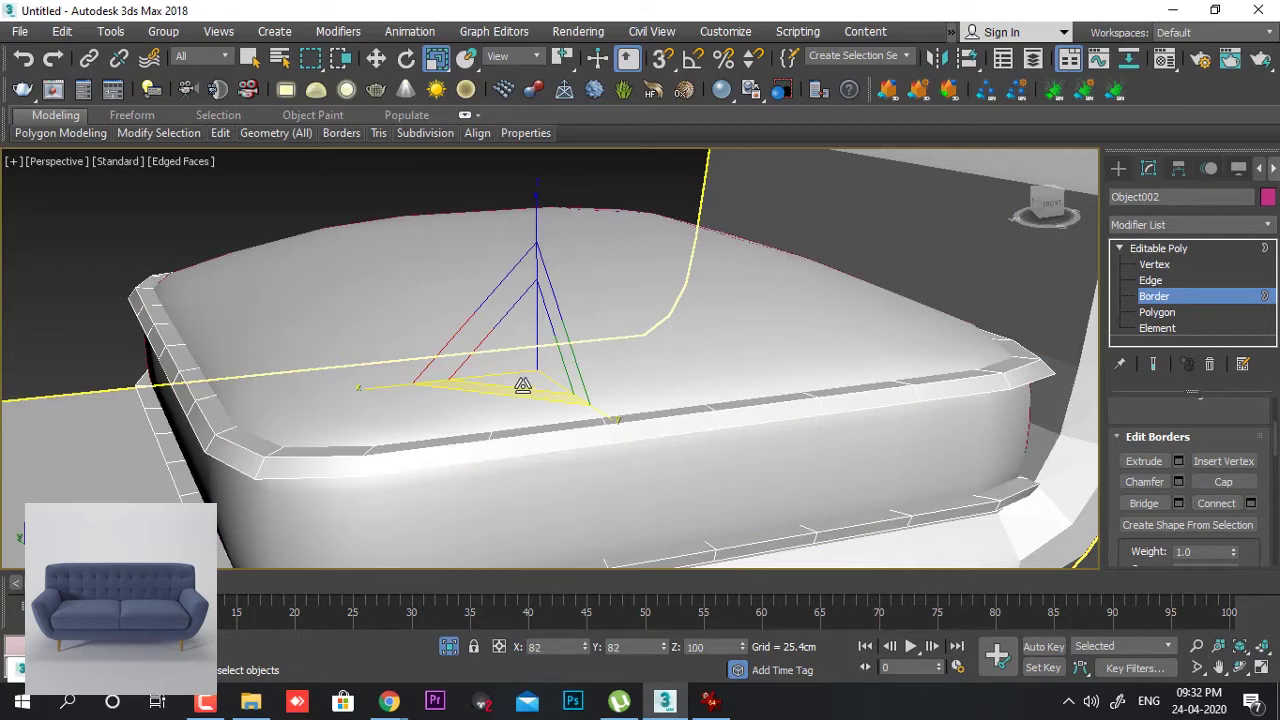
key(ctrl+z)
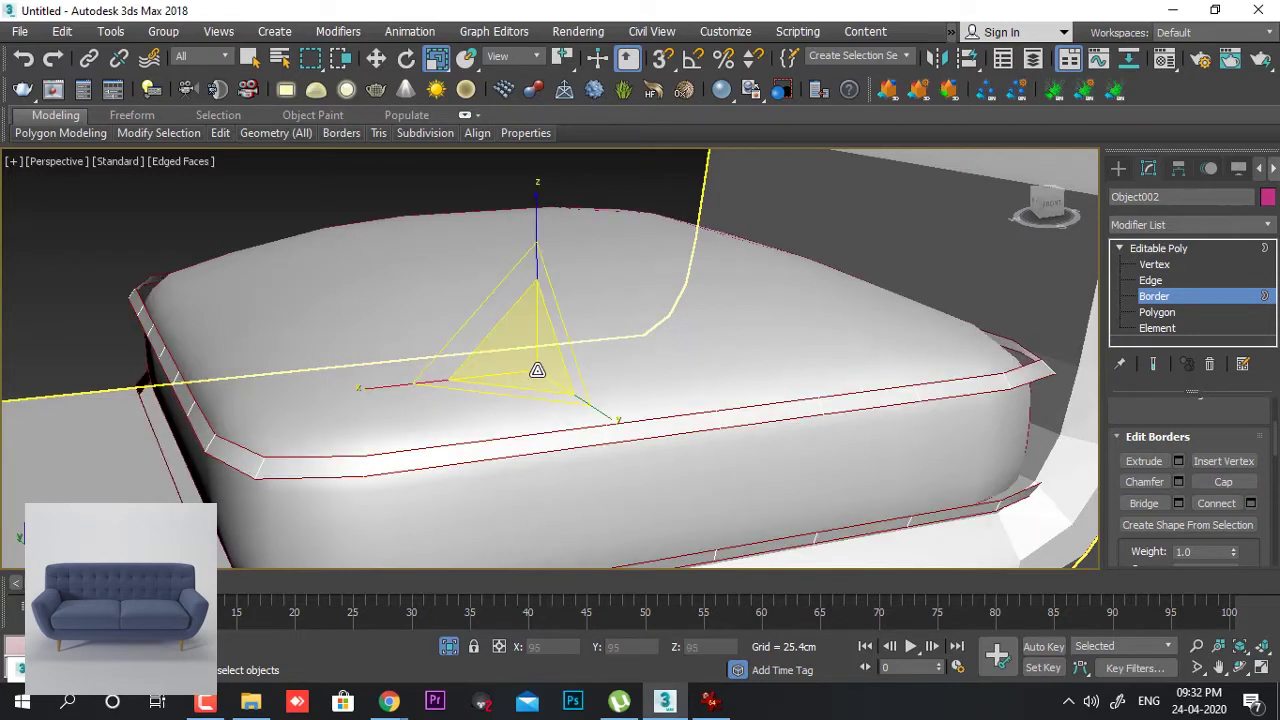
shift+drag(537, 370, 531, 371)
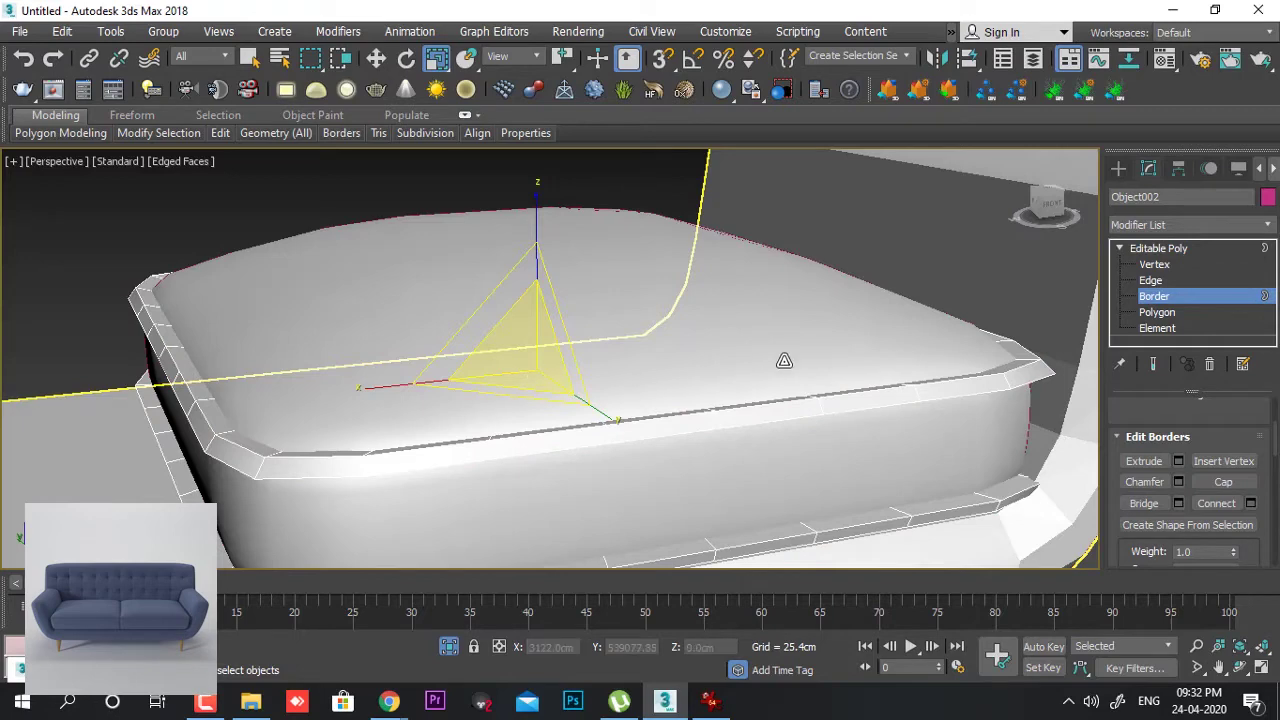
- Apply a TurboSmooth modifier to the piping strips, raise its iterations by one and deselect them
click(1154, 296)
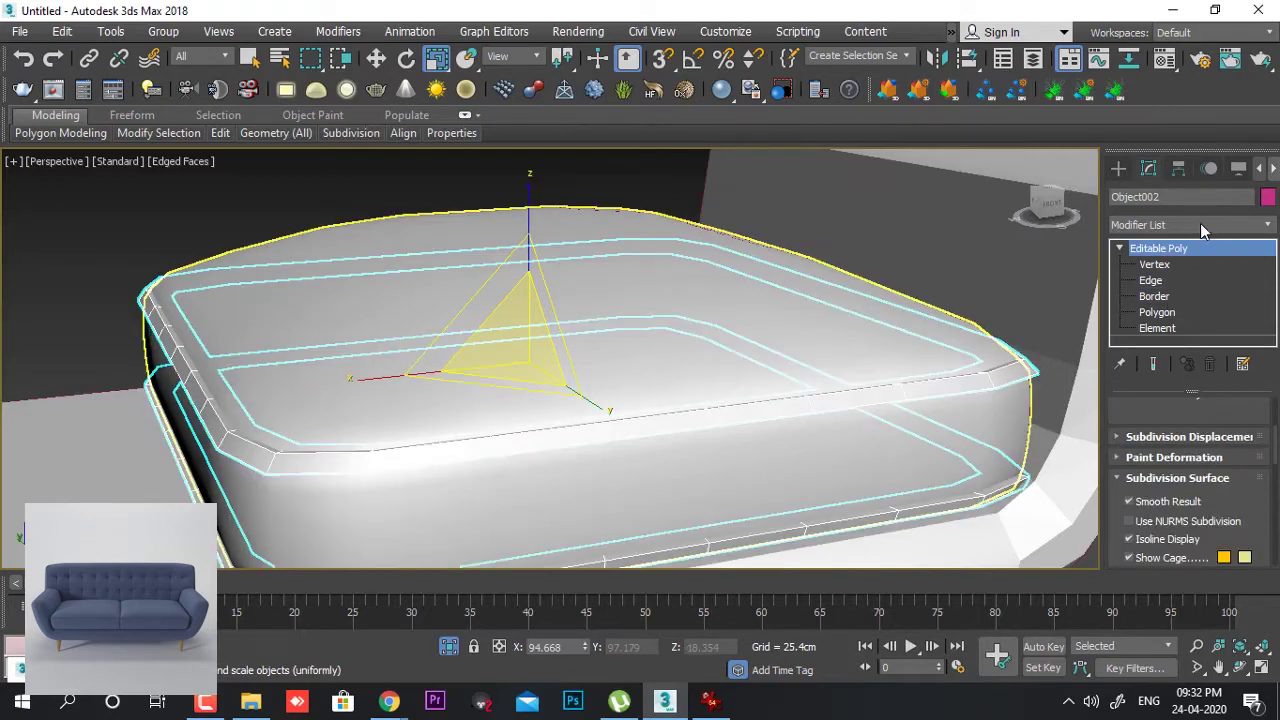
click(1200, 223)
key(t)
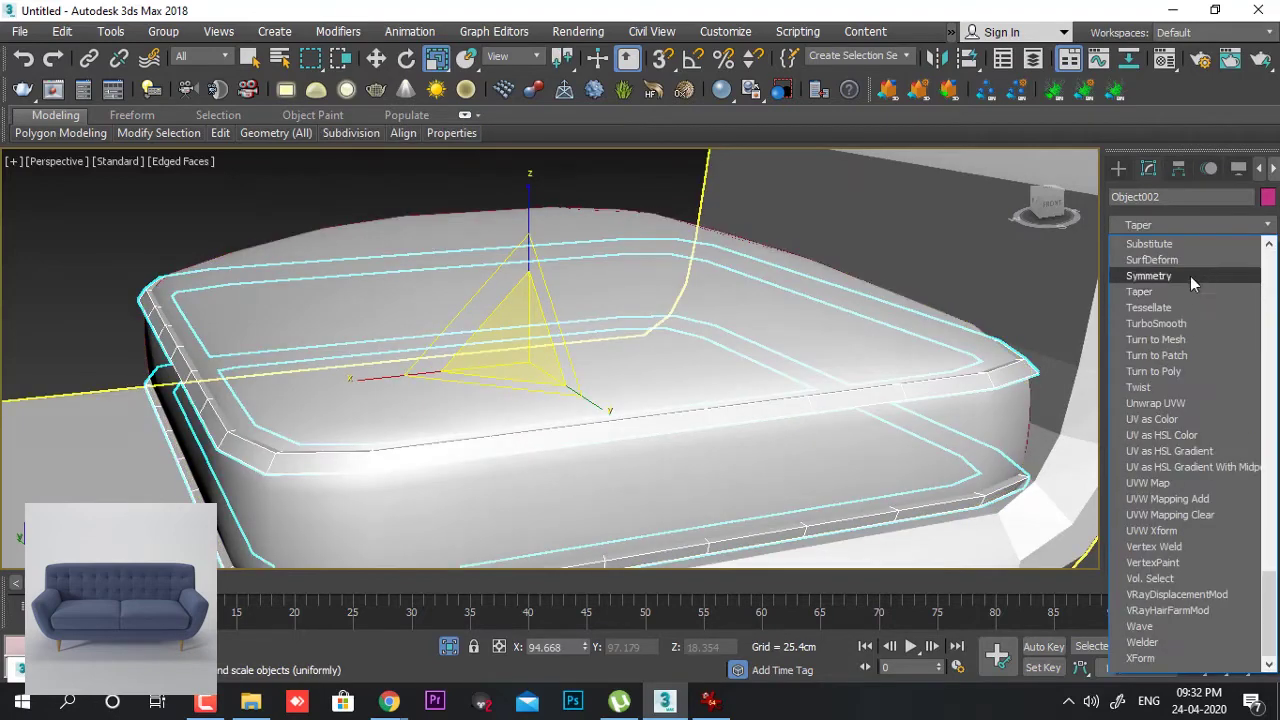
click(1194, 326)
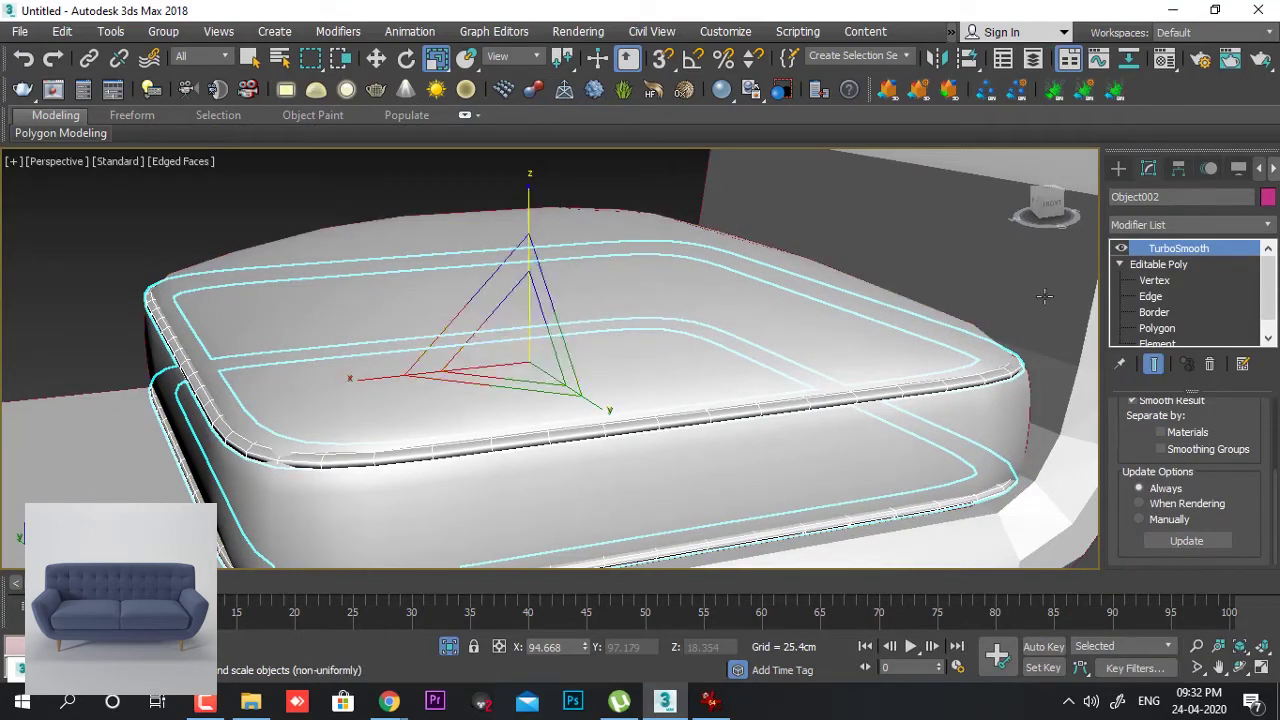
drag(1250, 430, 1247, 513)
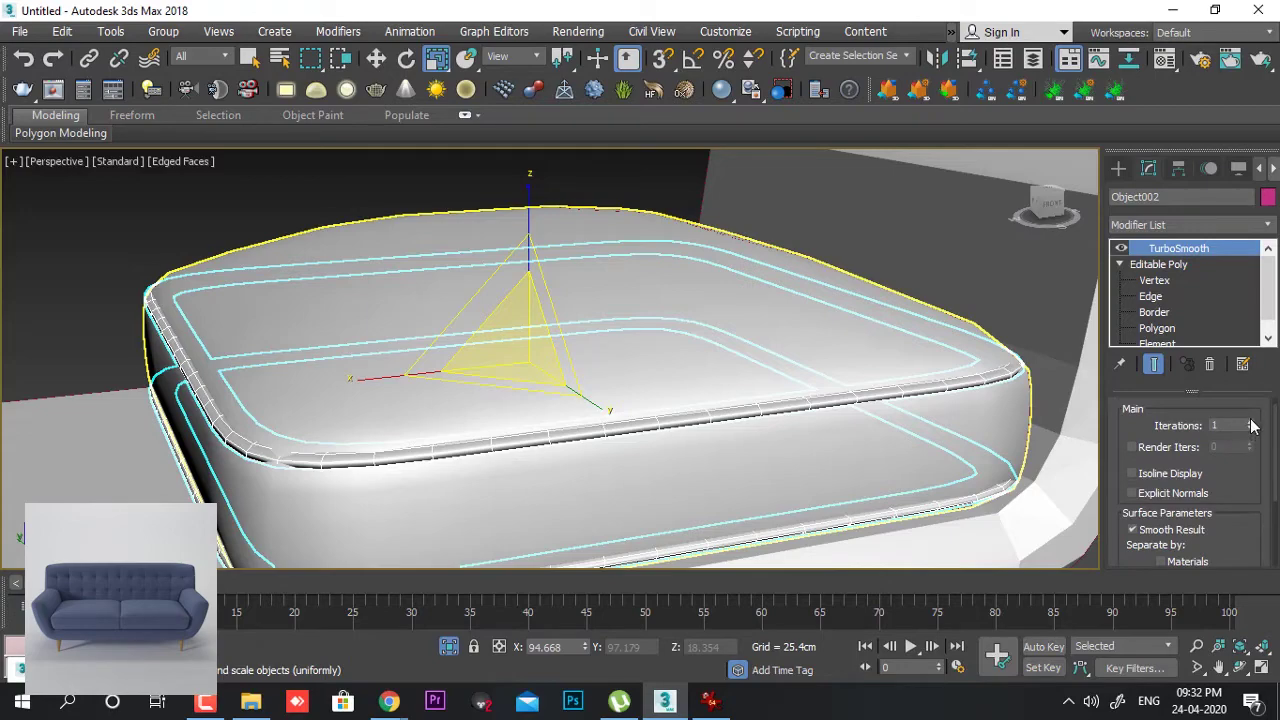
click(1250, 423)
click(175, 188)
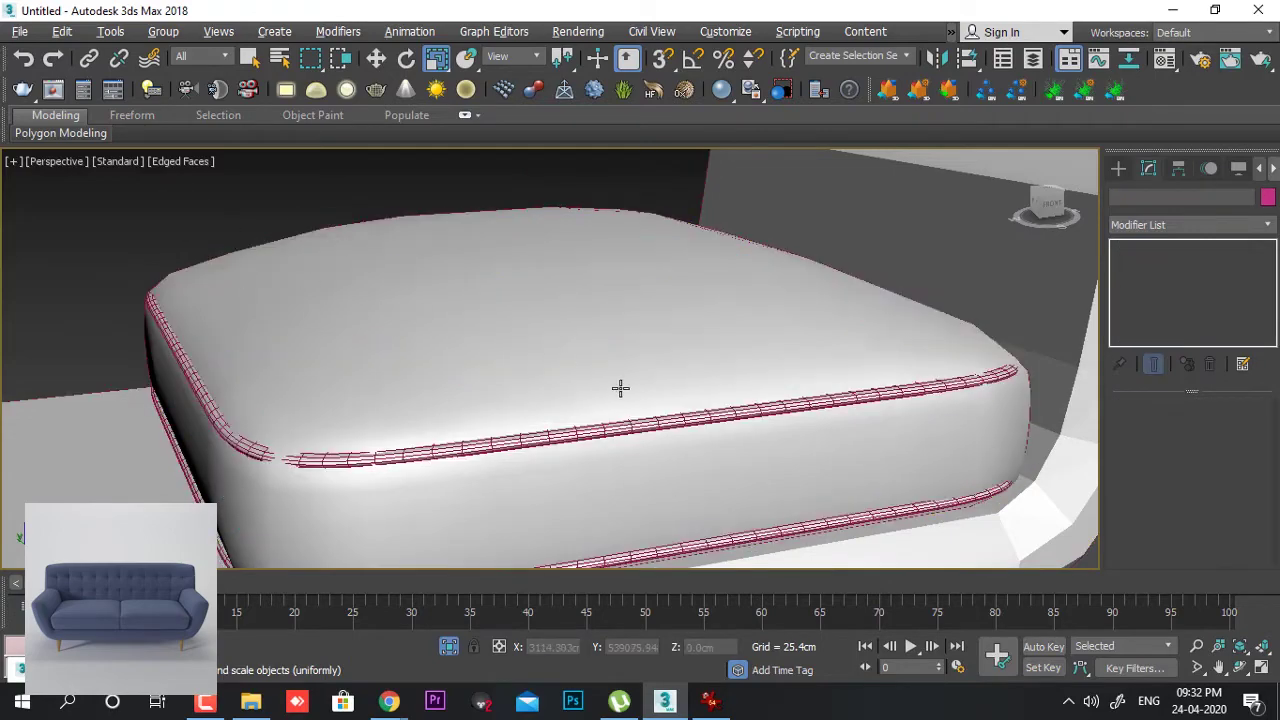
- Apply a TurboSmooth modifier to the seat cushion, keeping 1 iteration, and deselect it
alt+middle_drag(620, 388, 580, 289)
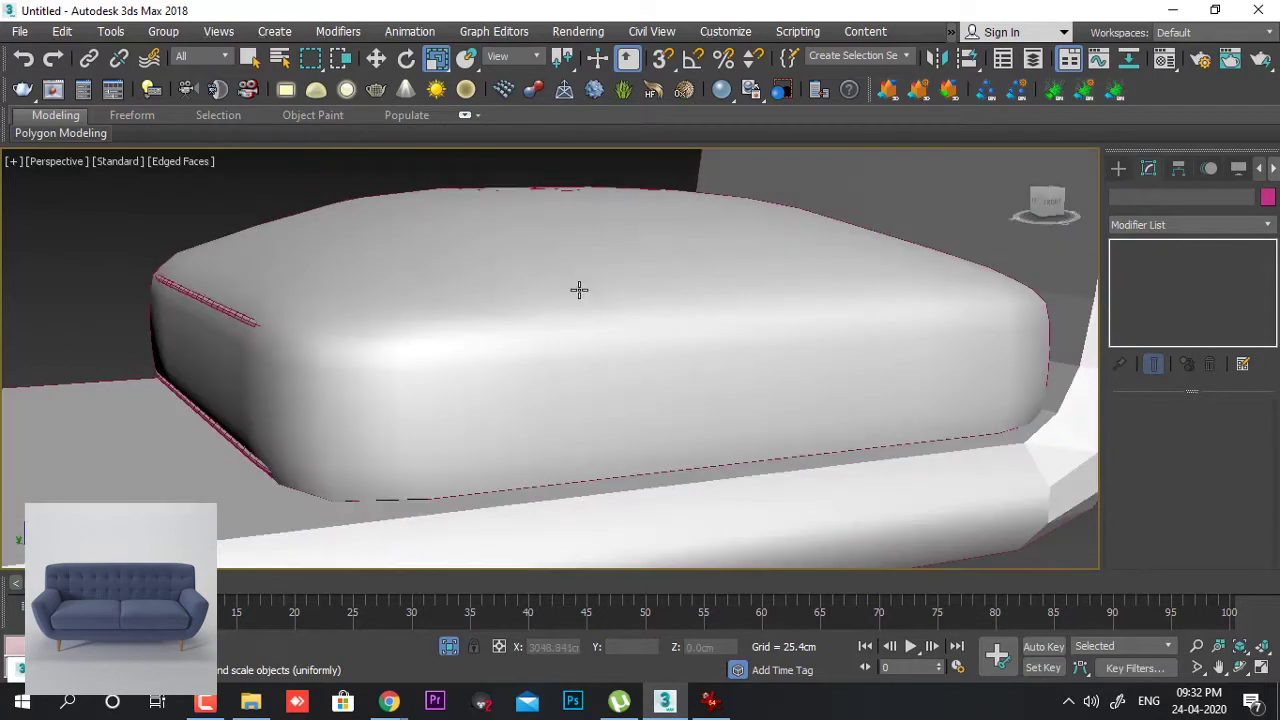
click(677, 283)
click(1243, 226)
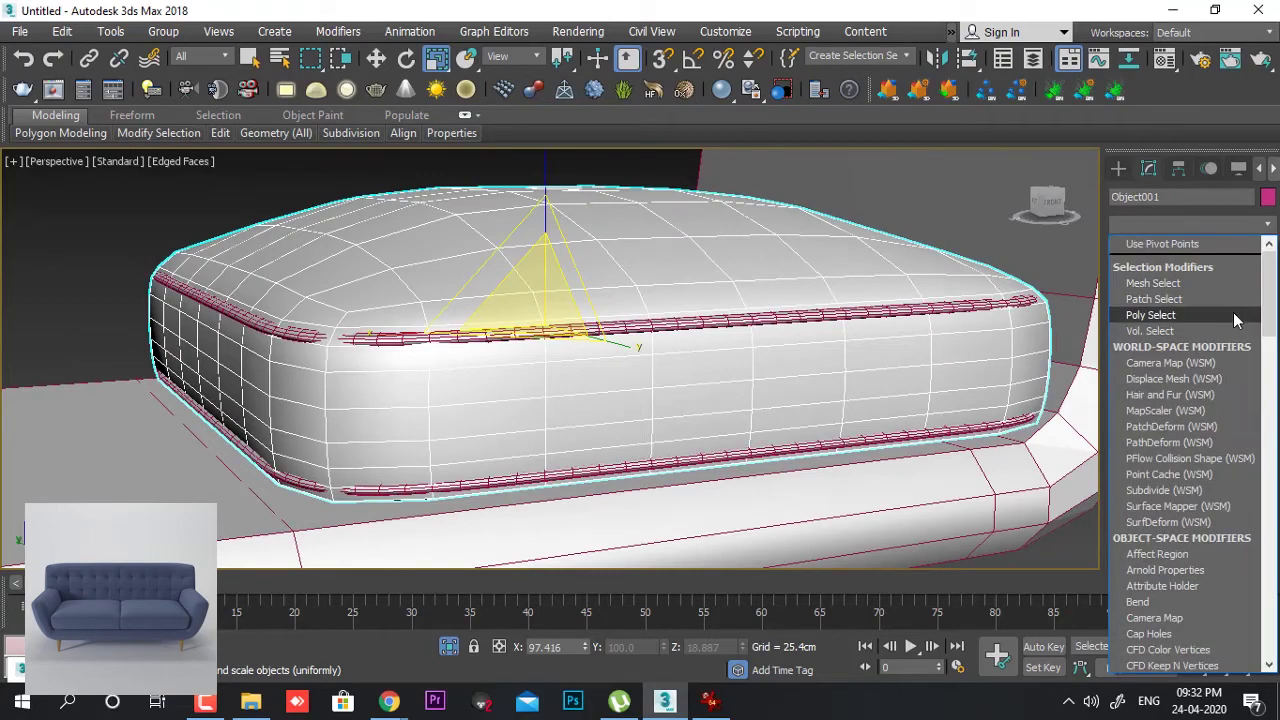
scroll(1233, 315, down, 10)
click(1210, 326)
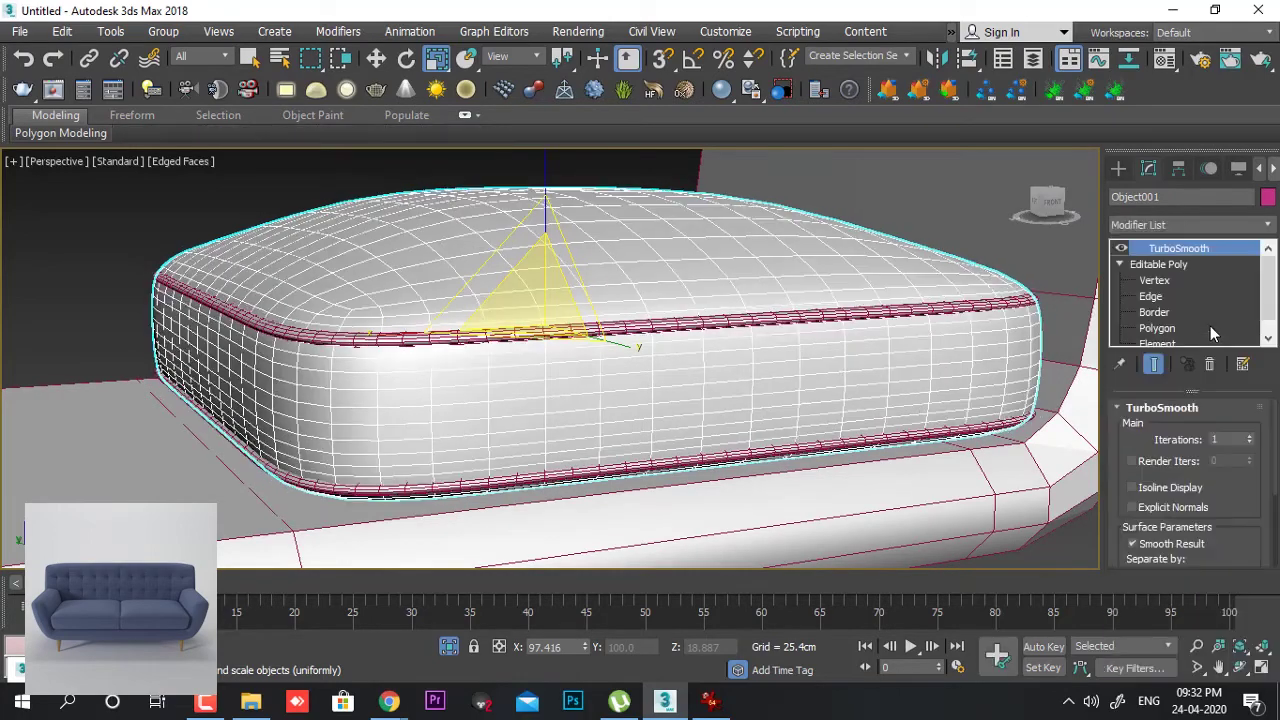
click(183, 213)
- Turn off edged faces in the perspective view, inspect the piped cushion and select the sofa base with its armrests
alt+middle_drag(723, 406, 704, 397)
key(F4)
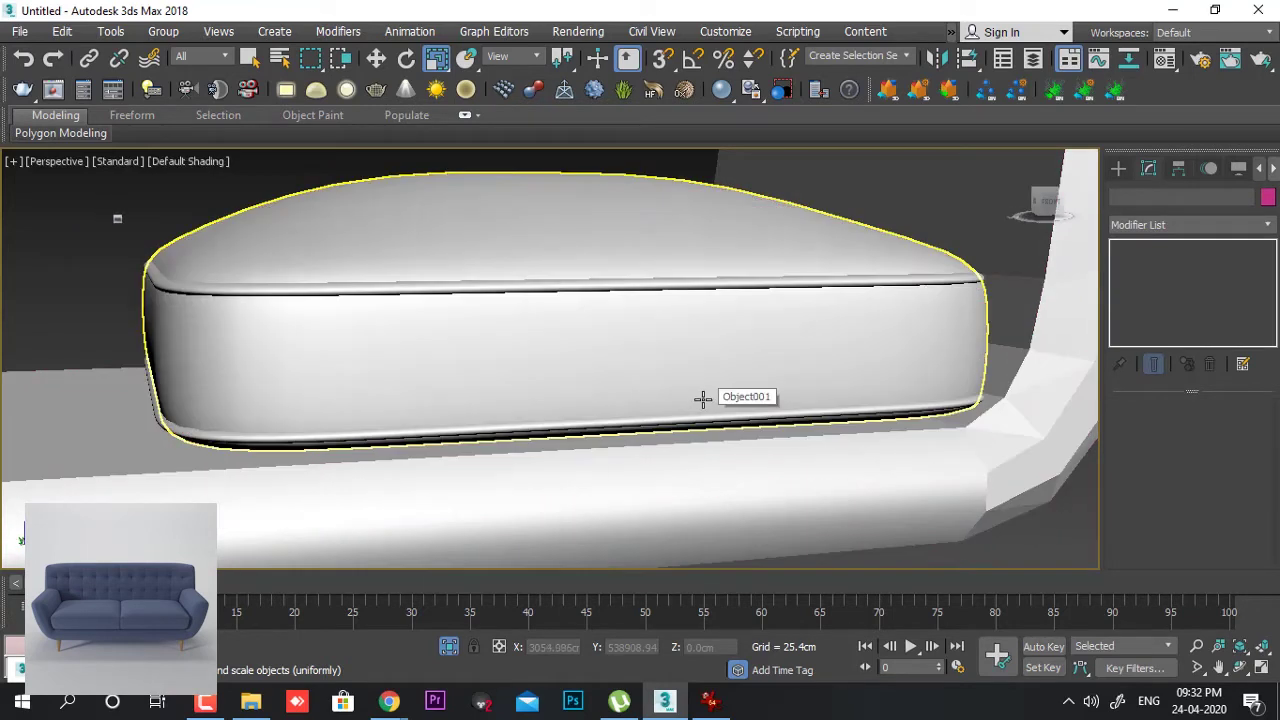
scroll(698, 392, down, 2)
alt+middle_drag(663, 404, 677, 406)
scroll(846, 374, down, 2)
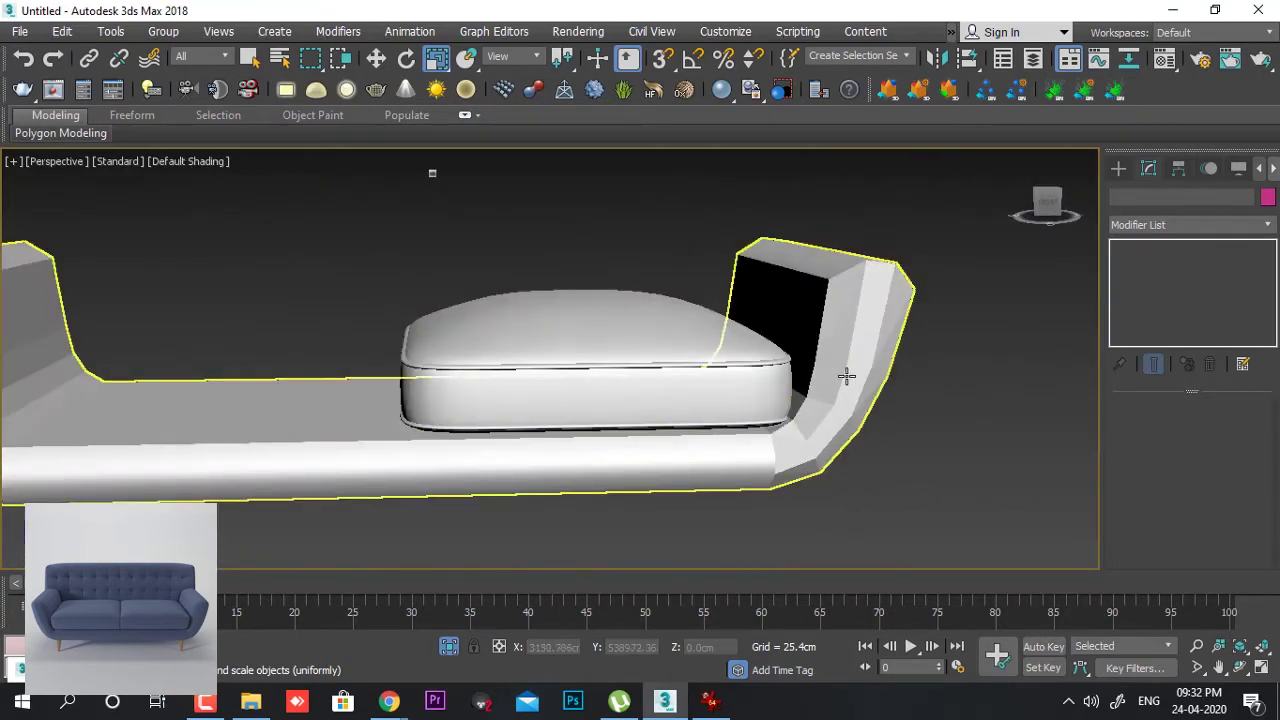
click(858, 351)
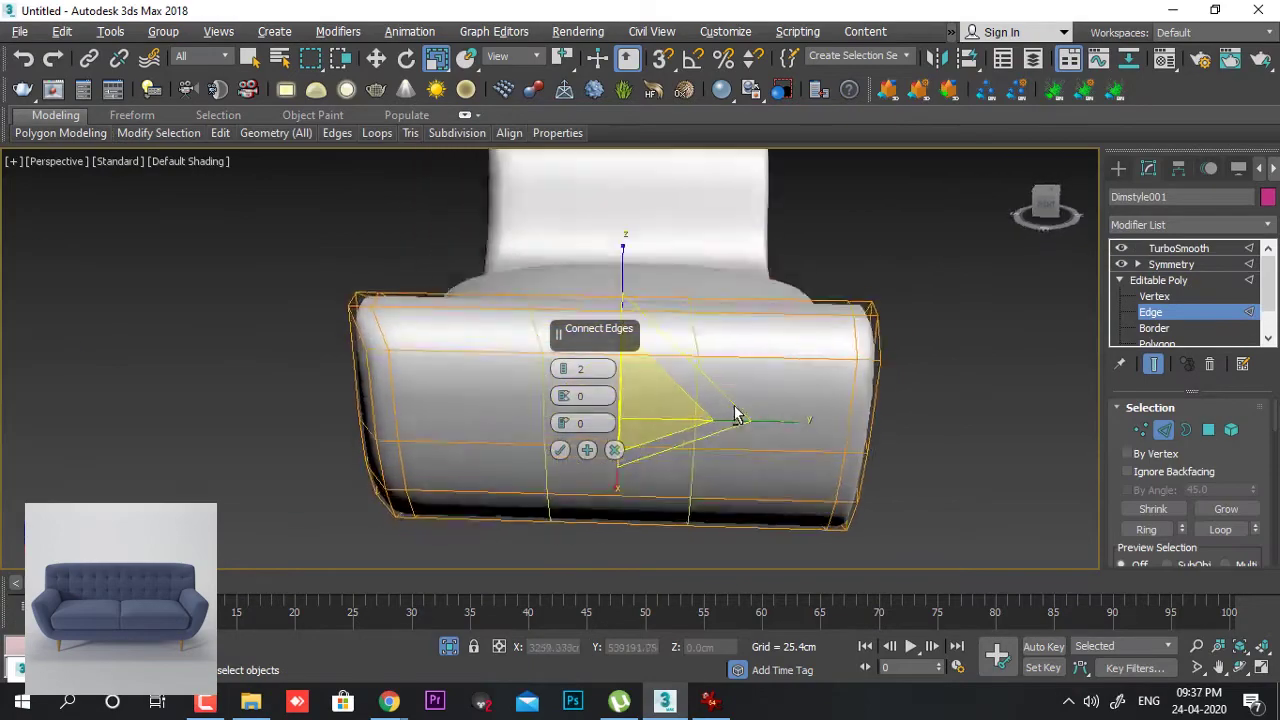
- Connect the selected lengthwise edges of the sofa base and armrest with 2 segments, pinch 0 and slide 0
alt+middle_drag(733, 370, 740, 380)
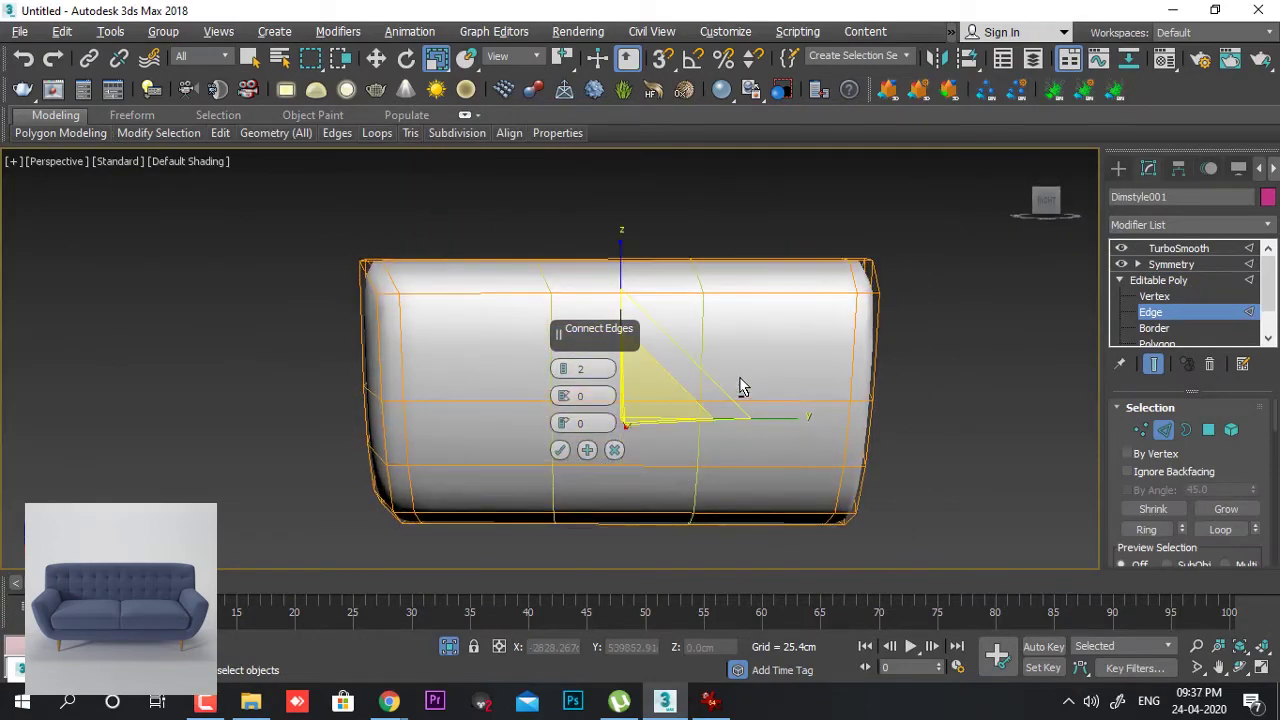
click(559, 451)
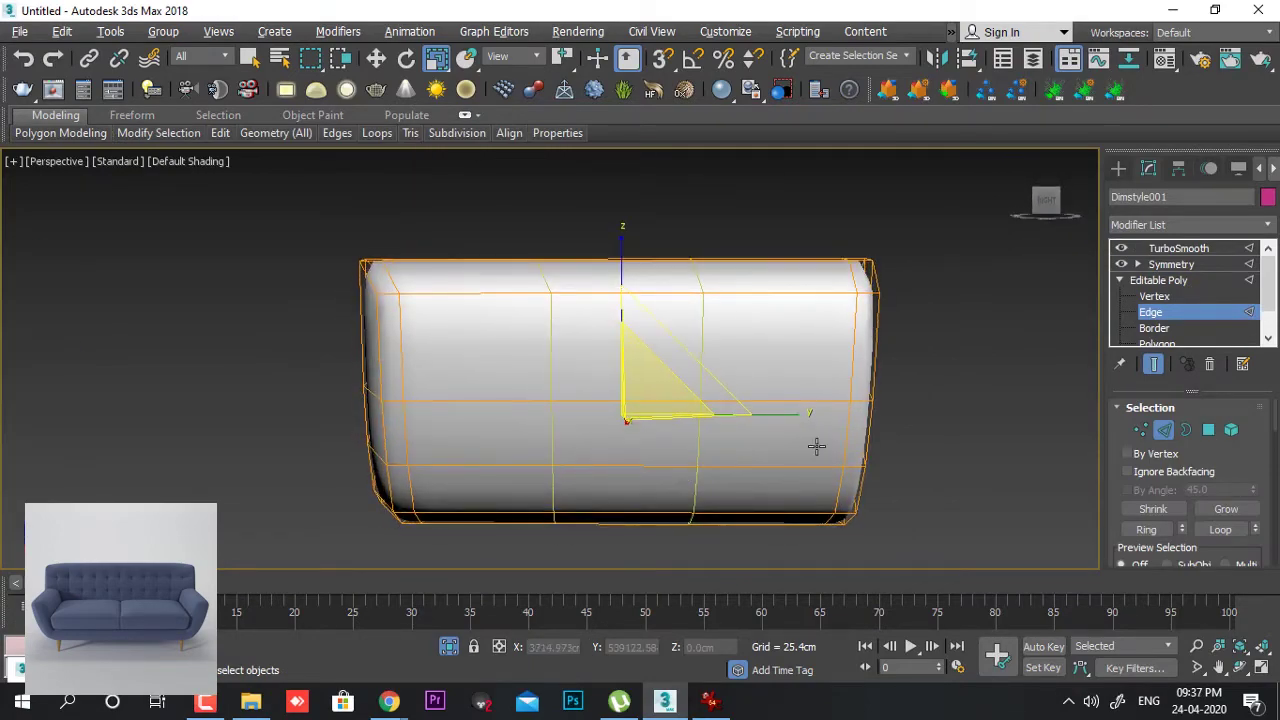
mouse_move(814, 443)
alt+middle_down()
mouse_move(686, 449)
mouse_move(694, 466)
mouse_move(763, 477)
mouse_move(820, 457)
alt+middle_up()
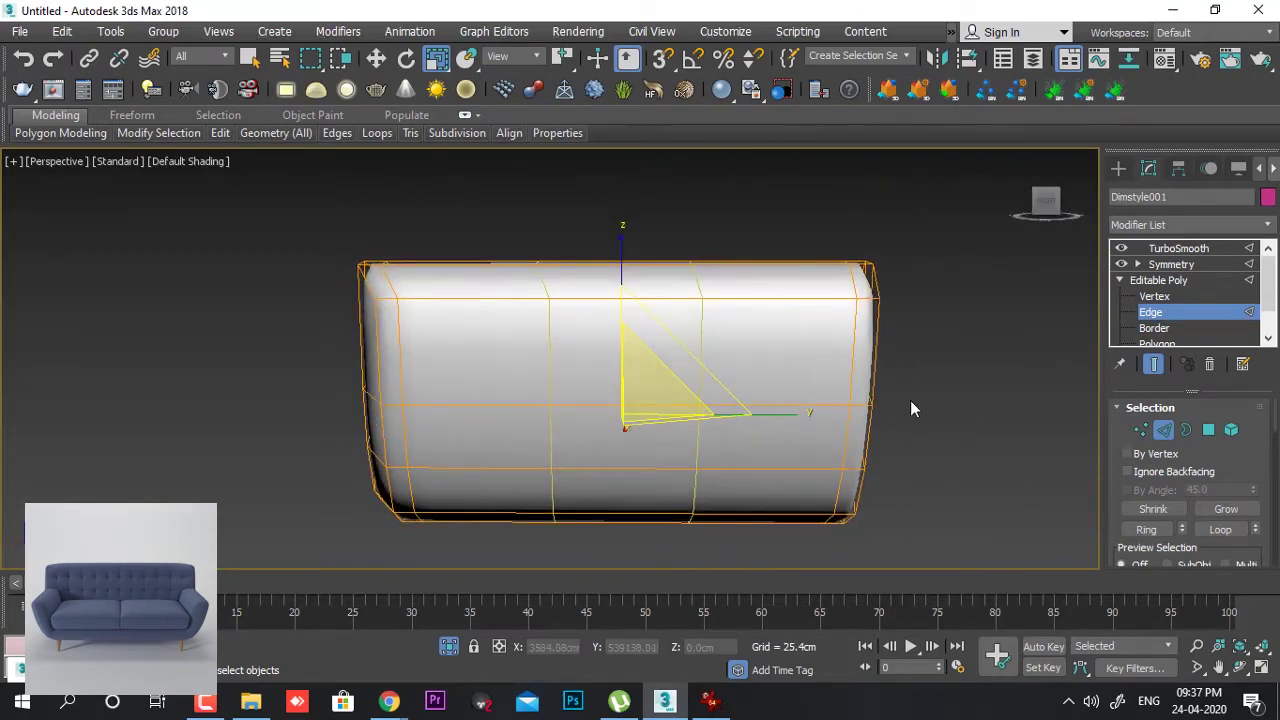
- Select the edge loop near the rear end of the armrest and move it outward along Y to tighten the rounded end
middle_drag(914, 409, 834, 398)
click(745, 344)
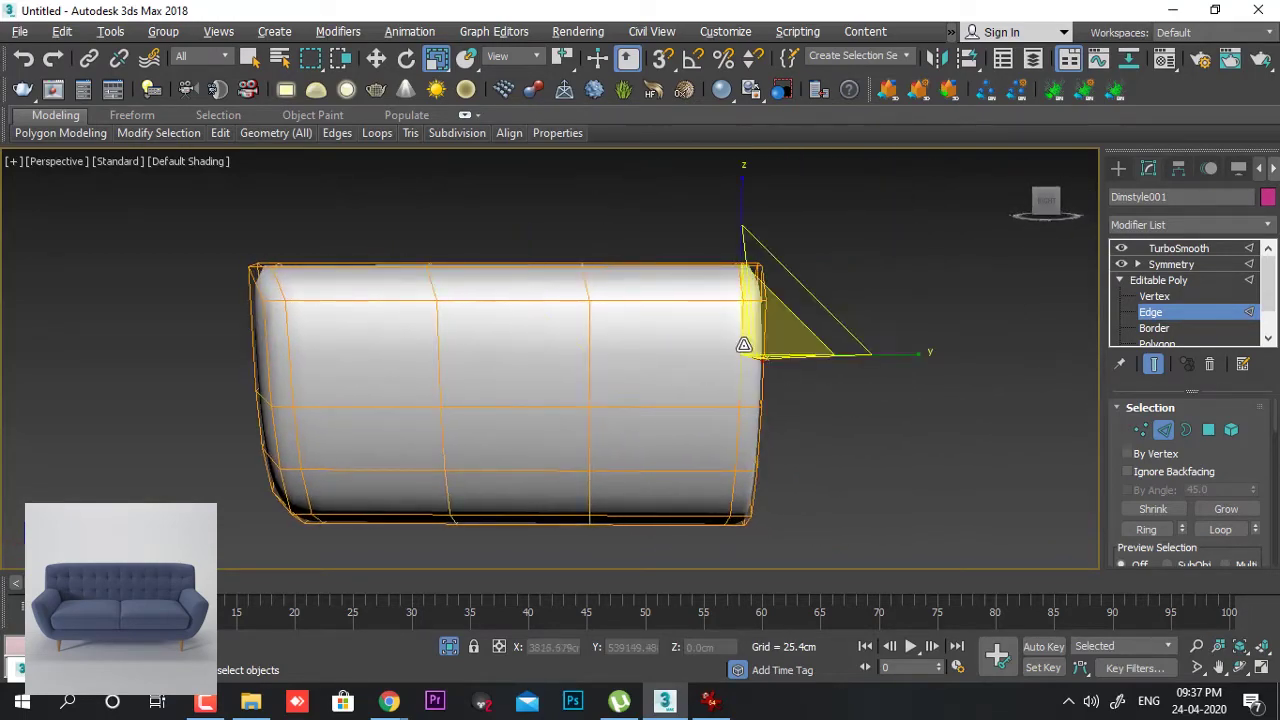
click(744, 344)
key(w)
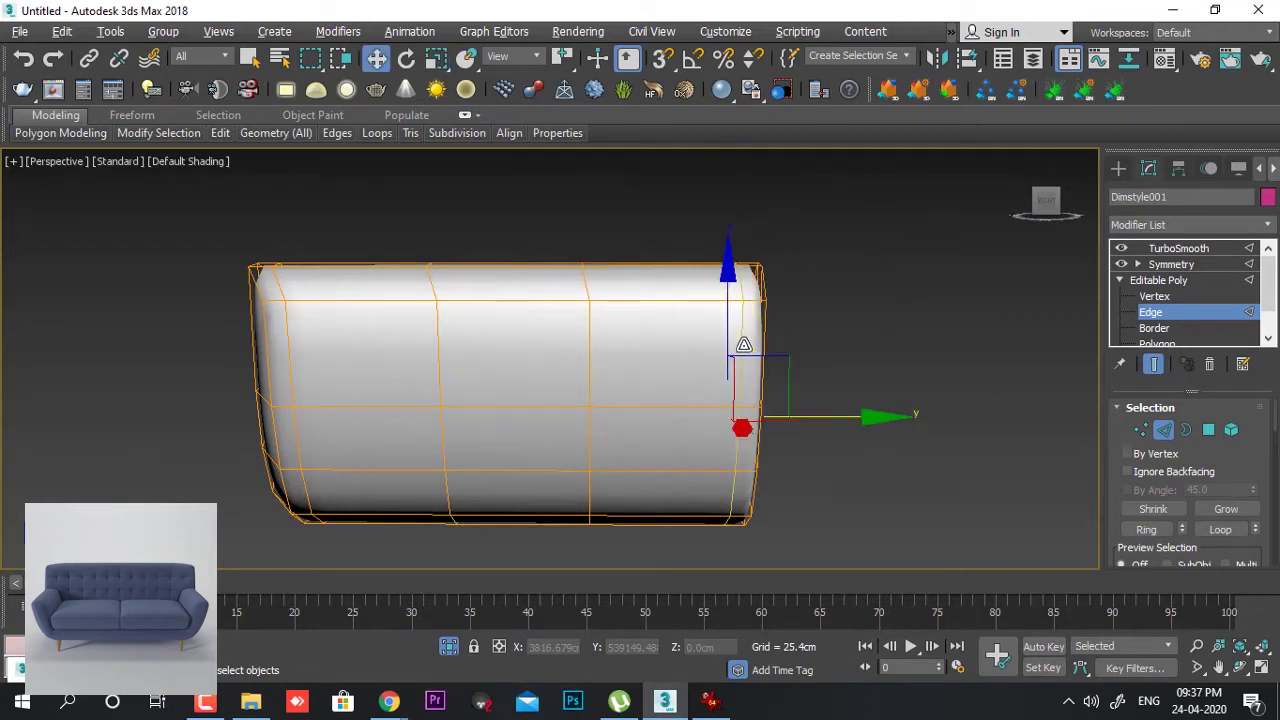
scroll(796, 340, up, 6)
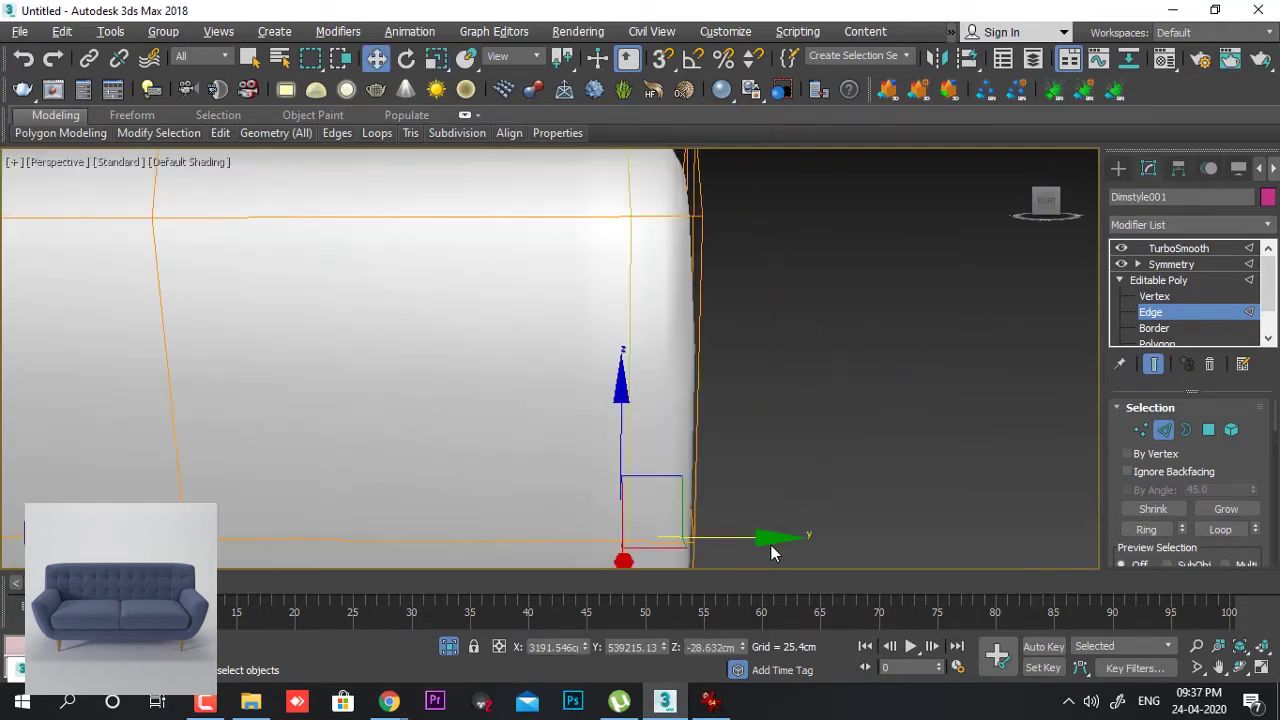
drag(762, 544, 830, 536)
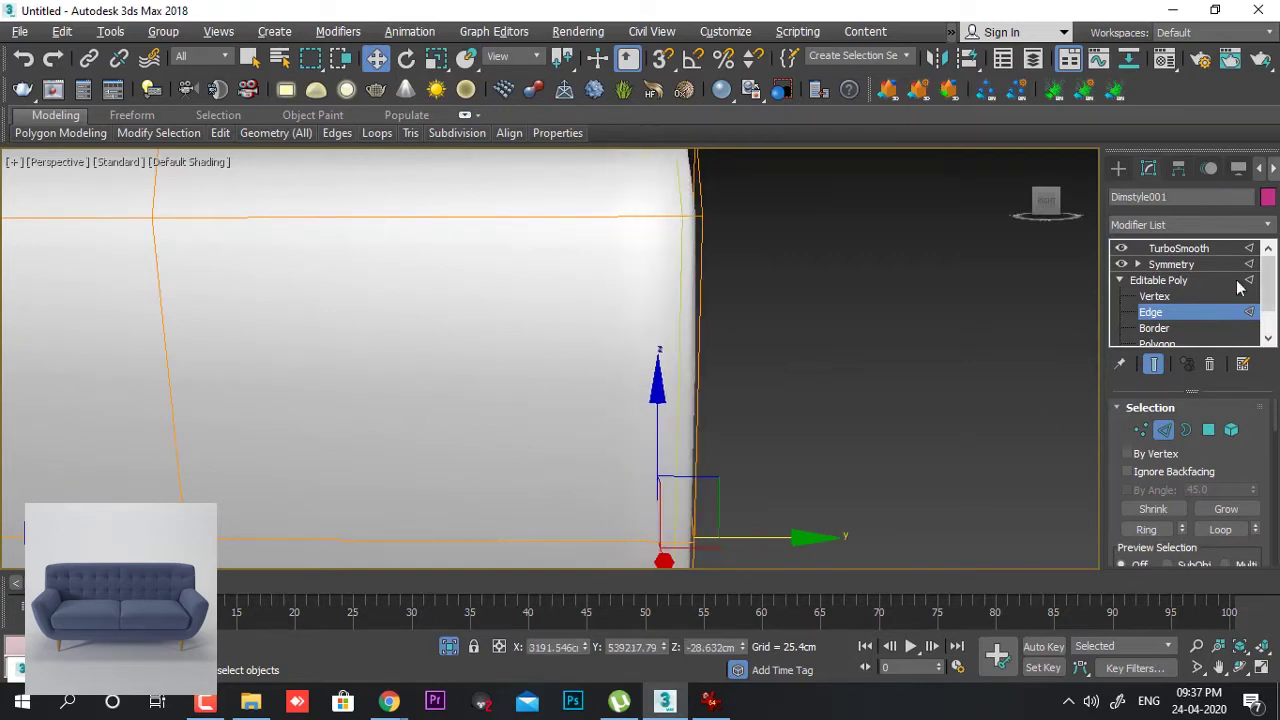
- Return to the TurboSmooth modifier of the sofa base, raise its iterations by one and inspect the armrests
click(1183, 318)
click(1186, 250)
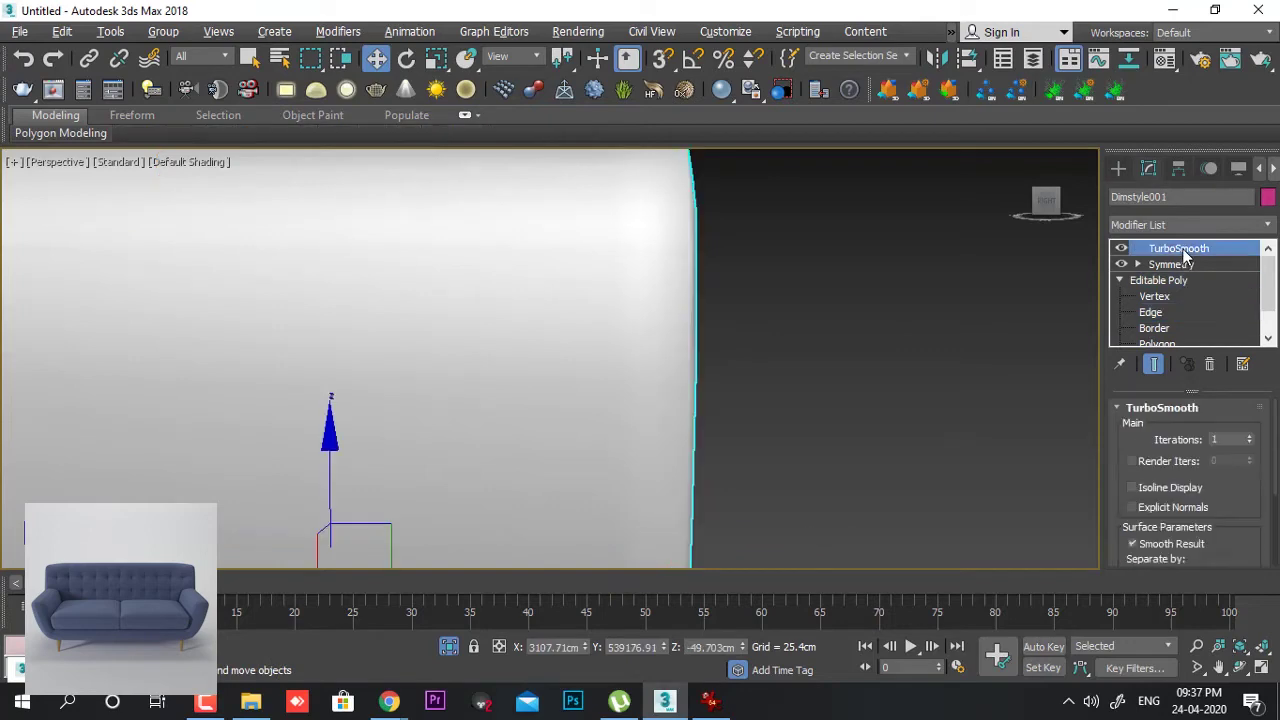
middle_drag(850, 220, 836, 337)
scroll(856, 328, down, 3)
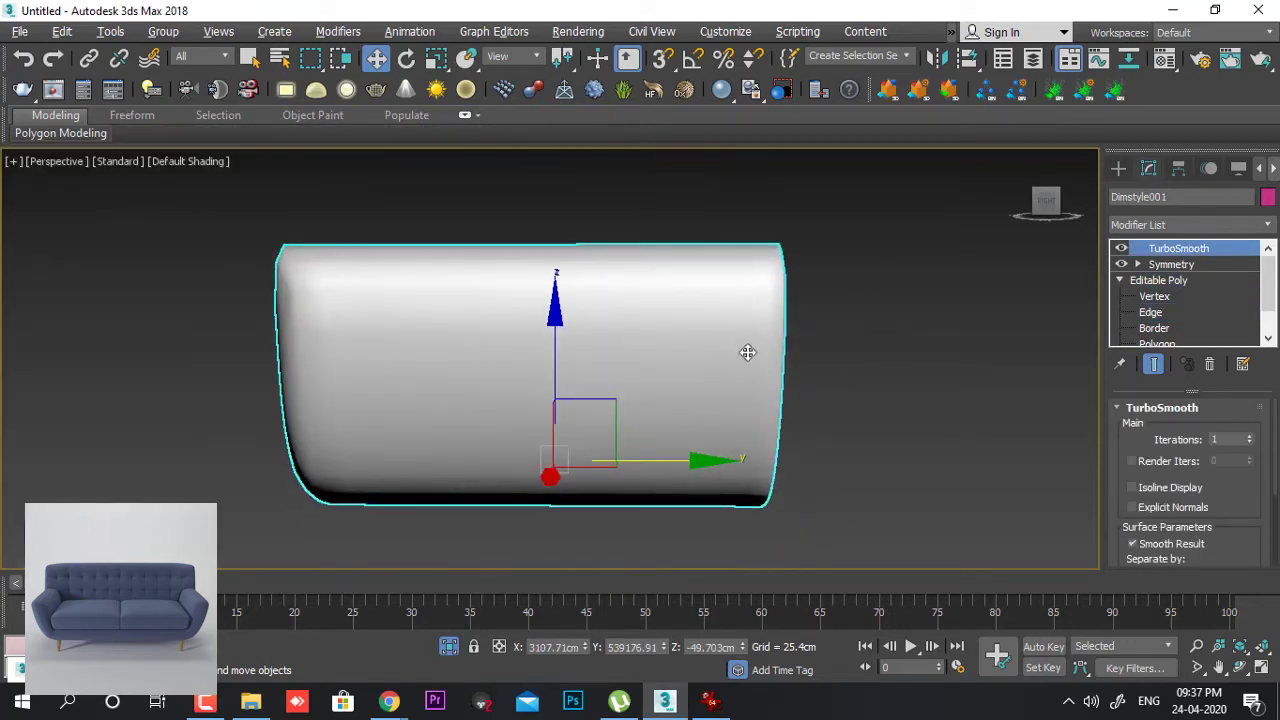
alt+middle_drag(748, 352, 957, 403)
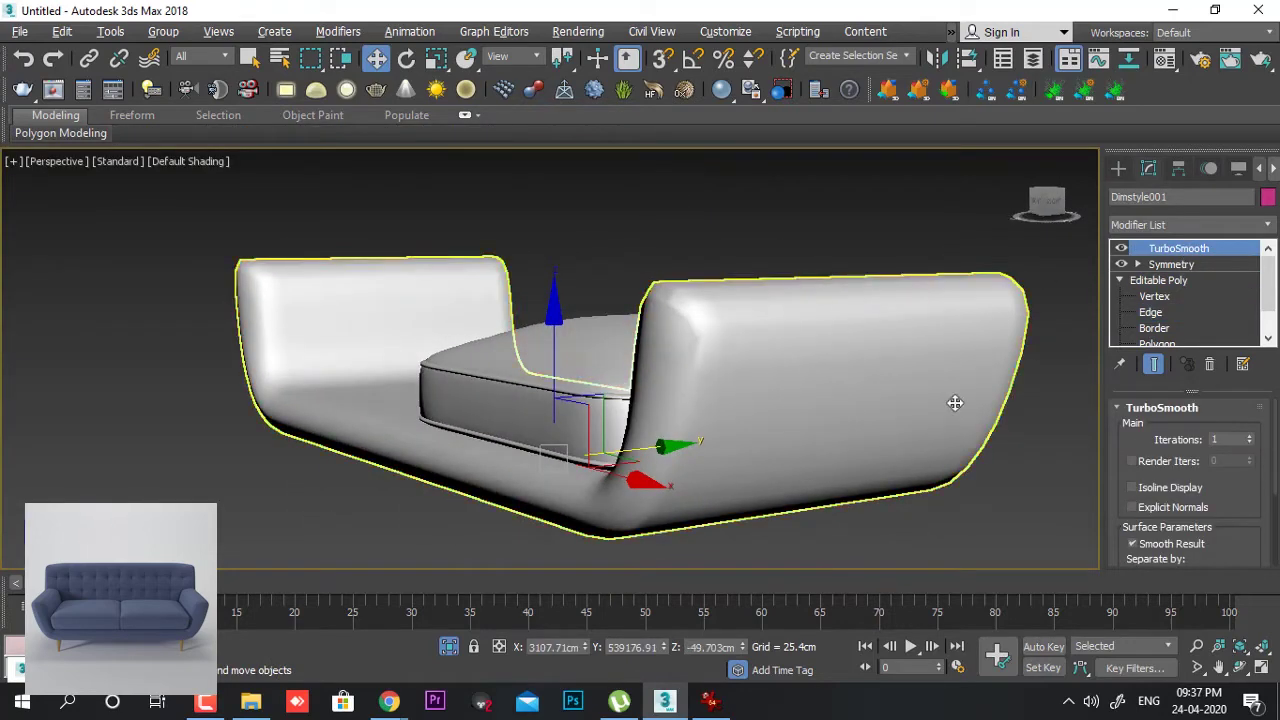
click(1250, 438)
alt+middle_drag(917, 400, 1020, 397)
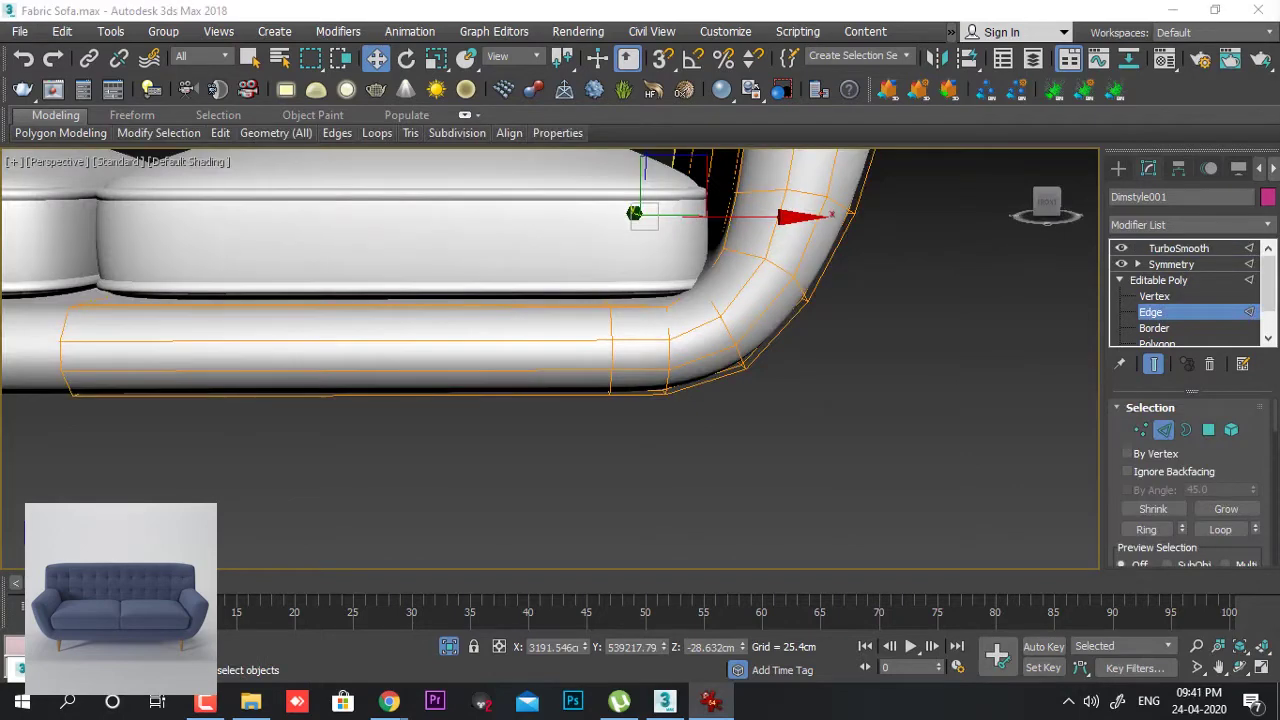
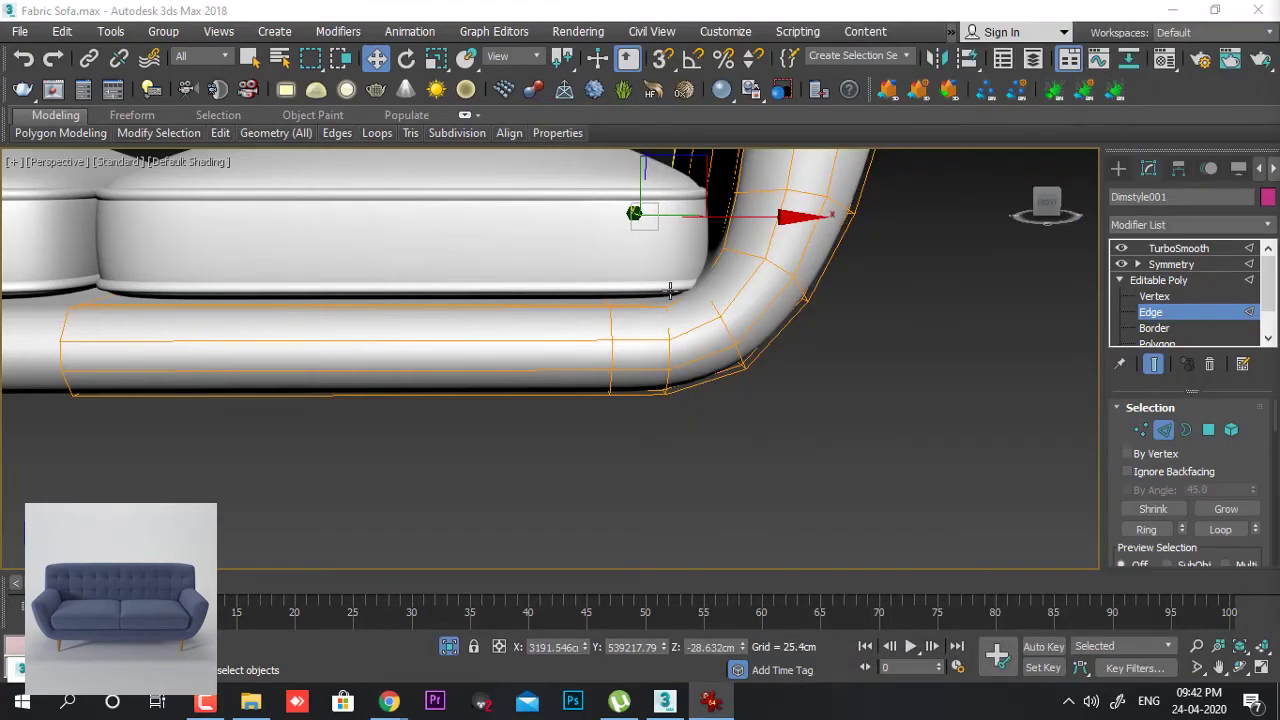
- Connect the lengthwise edges of the sofa base to add an edge loop close to the start of the armrest bend
scroll(616, 395, up, 3)
scroll(616, 395, up, 2)
click(572, 298)
key(1)
right_click(670, 306)
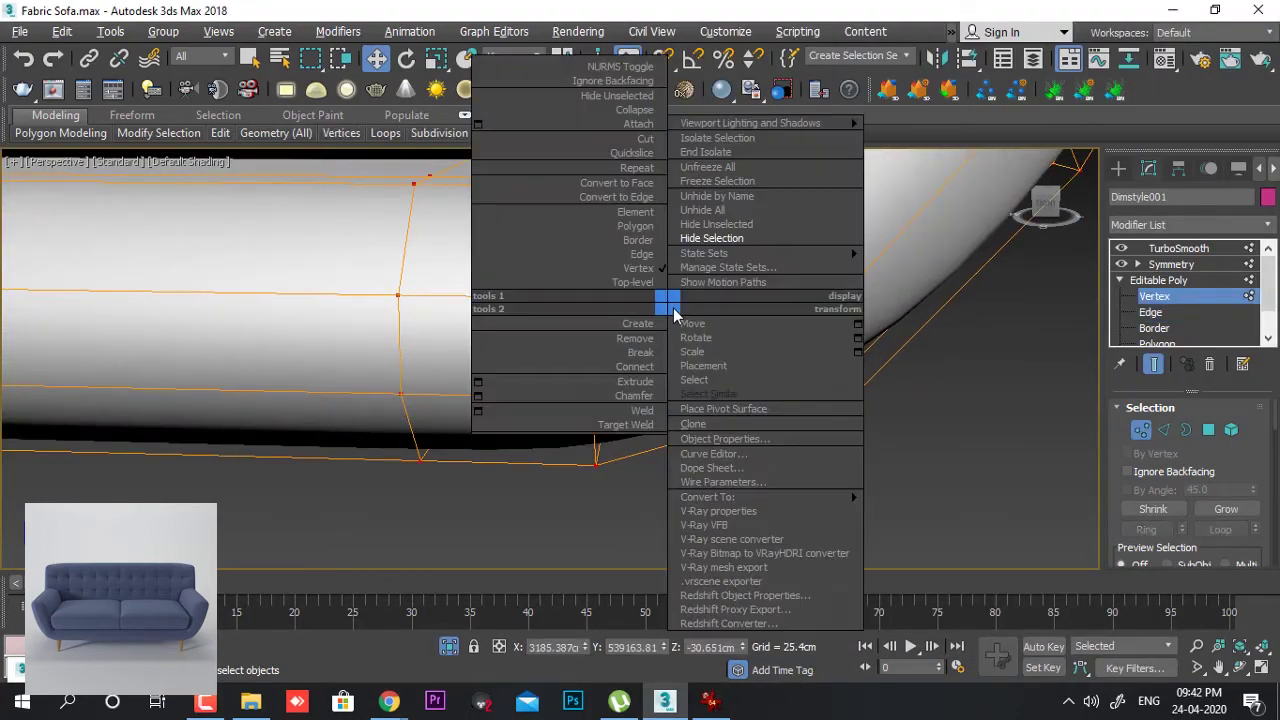
click(1160, 311)
click(507, 462)
key(alt+r)
key(ctrl+shift+e)
drag(565, 424, 610, 714)
scroll(805, 429, down, 5)
click(560, 450)
- Select the narrow polygon strip between the two edge loops at the armrest bend and inset it
middle_drag(909, 483, 846, 434)
scroll(762, 395, up, 5)
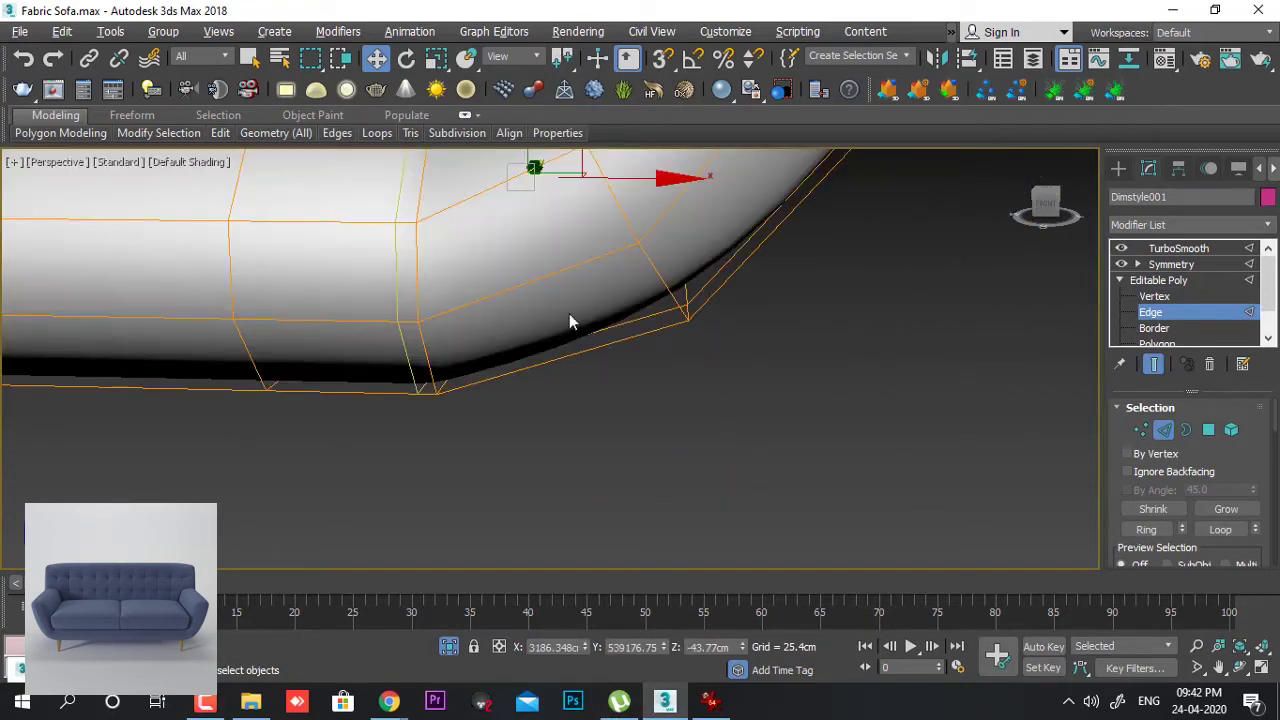
middle_drag(569, 314, 793, 391)
scroll(850, 380, up, 2)
key(4)
click(543, 352)
shift+click(543, 474)
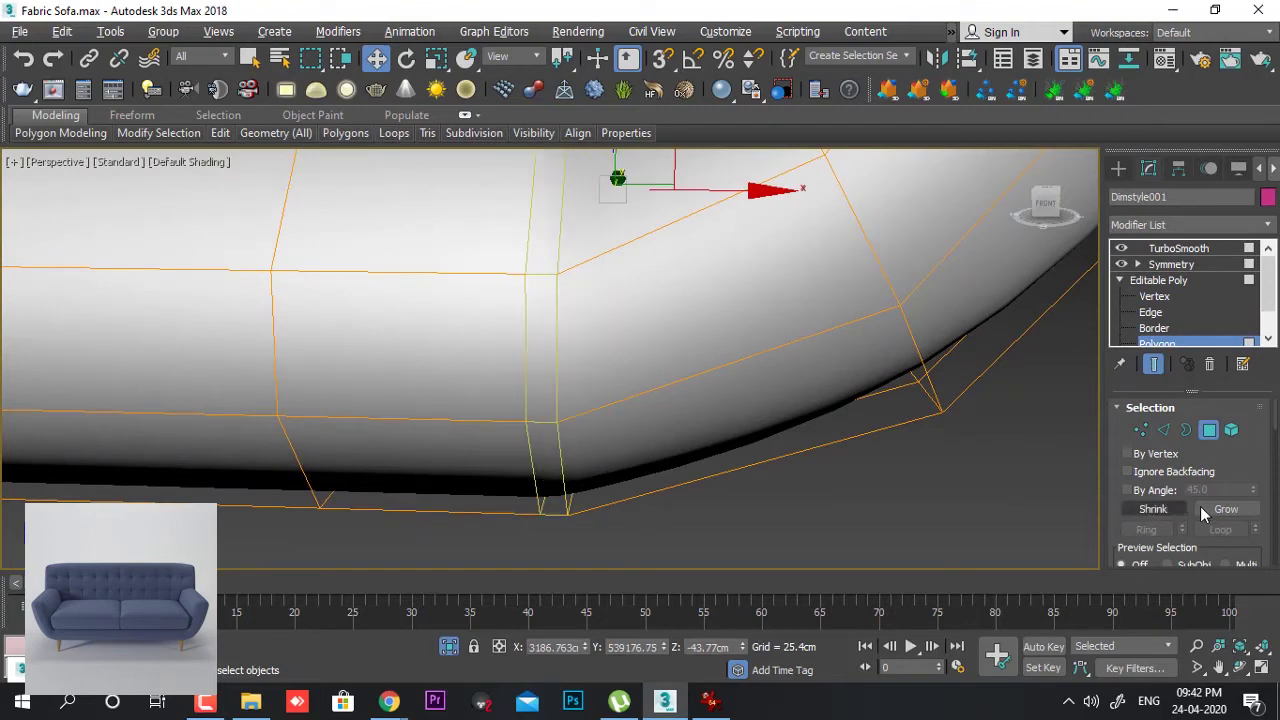
scroll(1208, 508, down, 3)
click(1250, 475)
drag(565, 392, 561, 395)
click(559, 422)
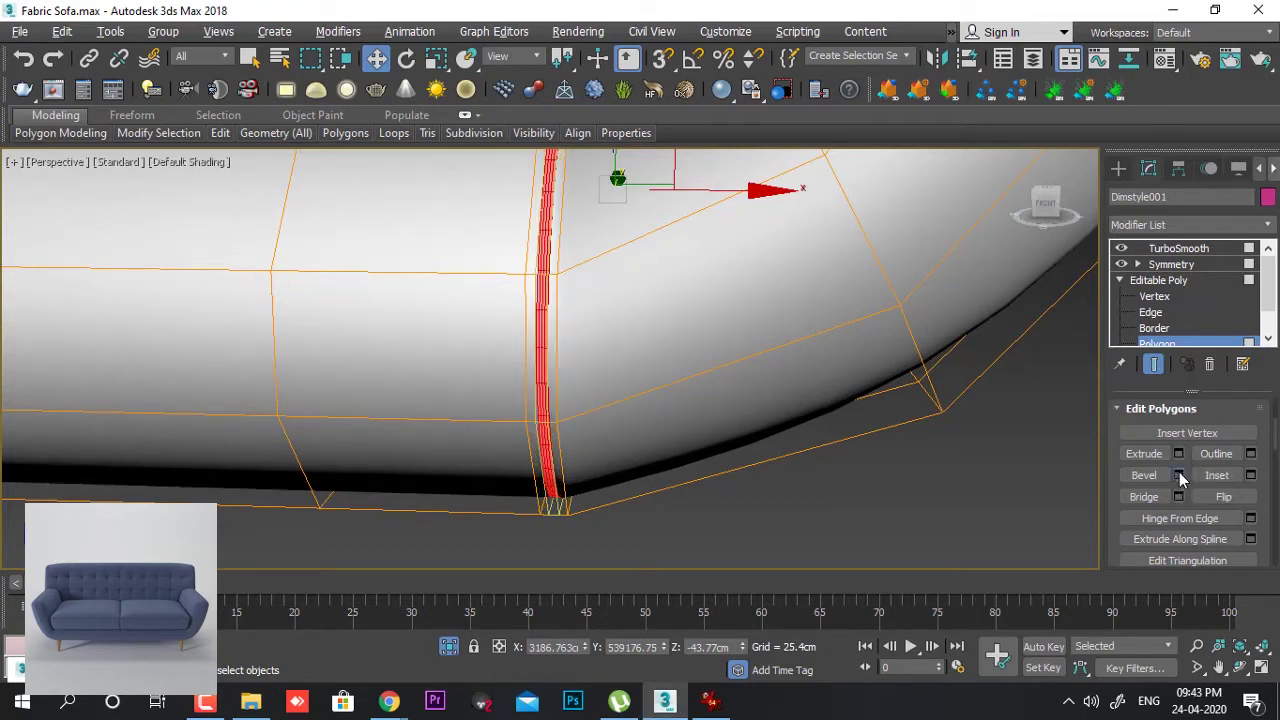
- Bevel the inset strip inward with a height of -1.691 cm and an outline of -0.5 cm to form a seam groove
click(1178, 475)
right_click(564, 397)
right_click(565, 424)
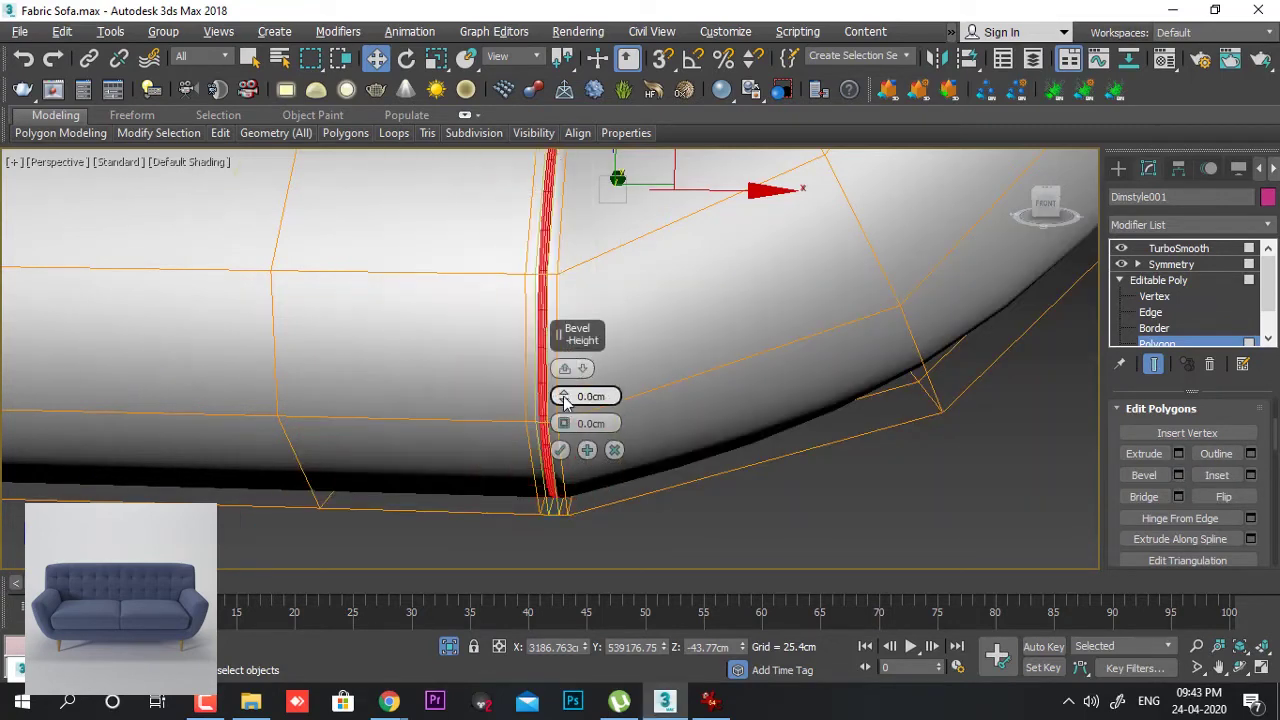
click(564, 401)
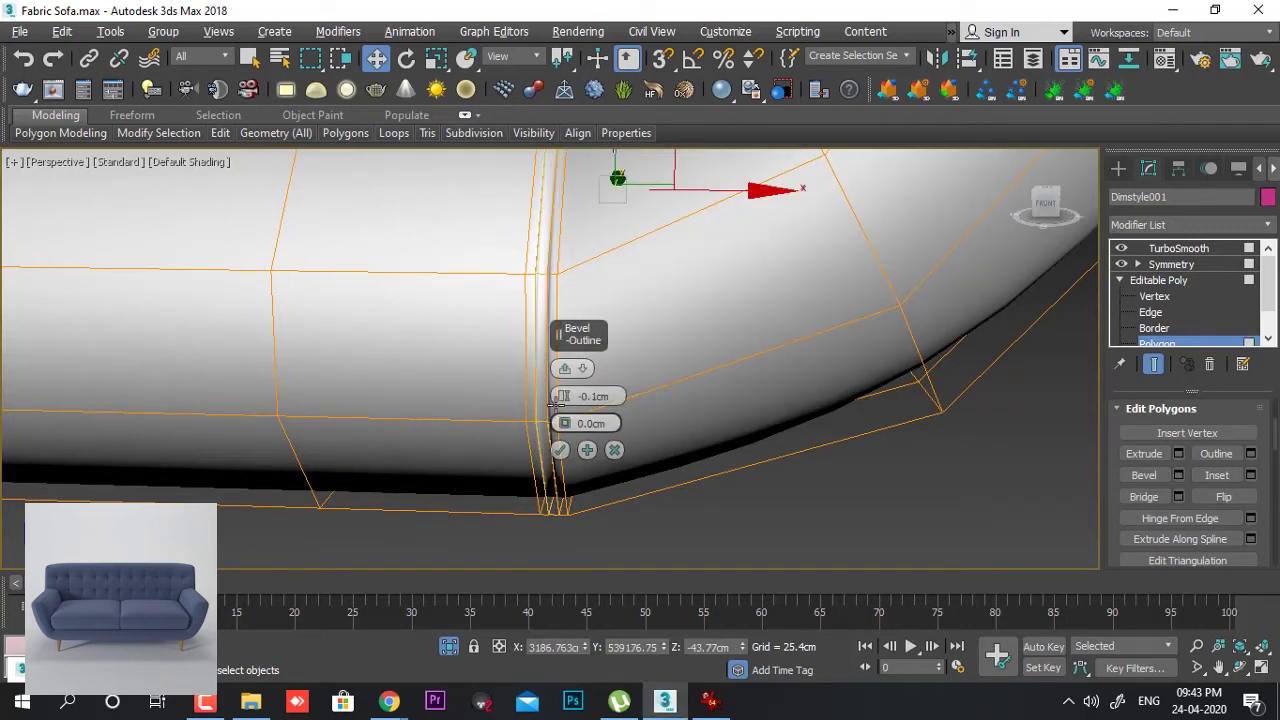
click(563, 401)
click(563, 401)
click(563, 401)
drag(563, 401, 540, 420)
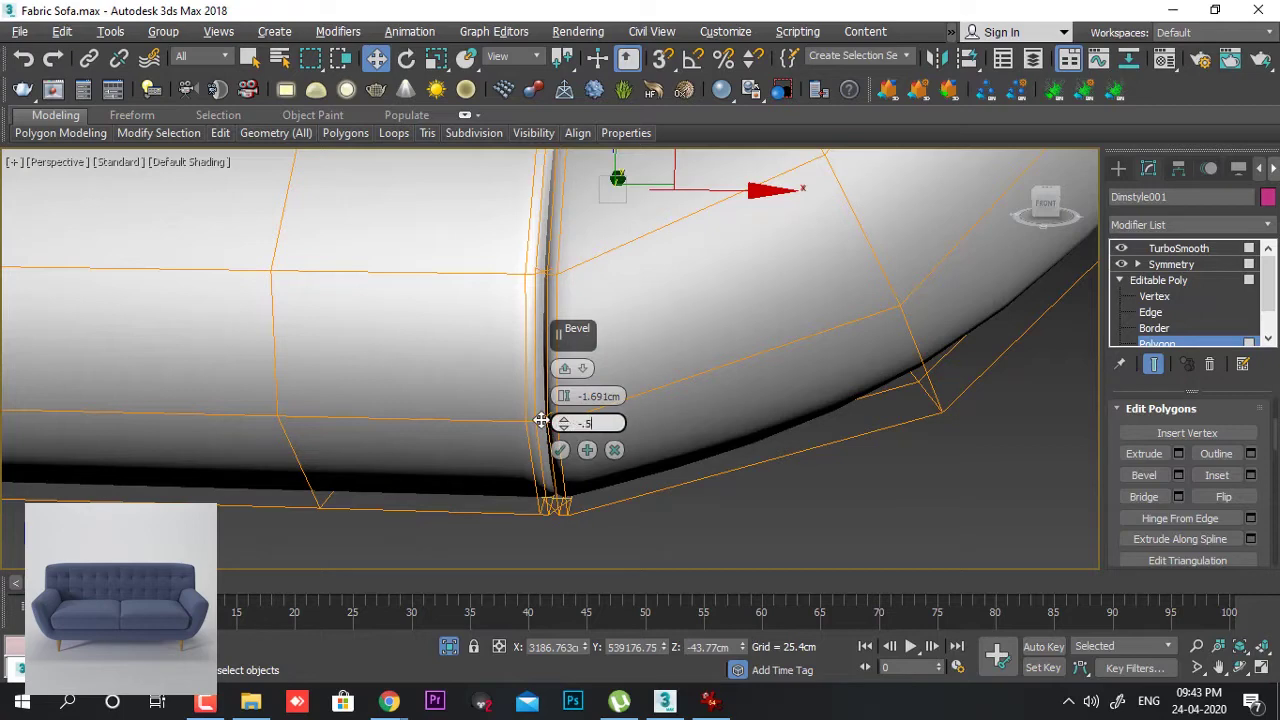
text(-.5)
click(559, 451)
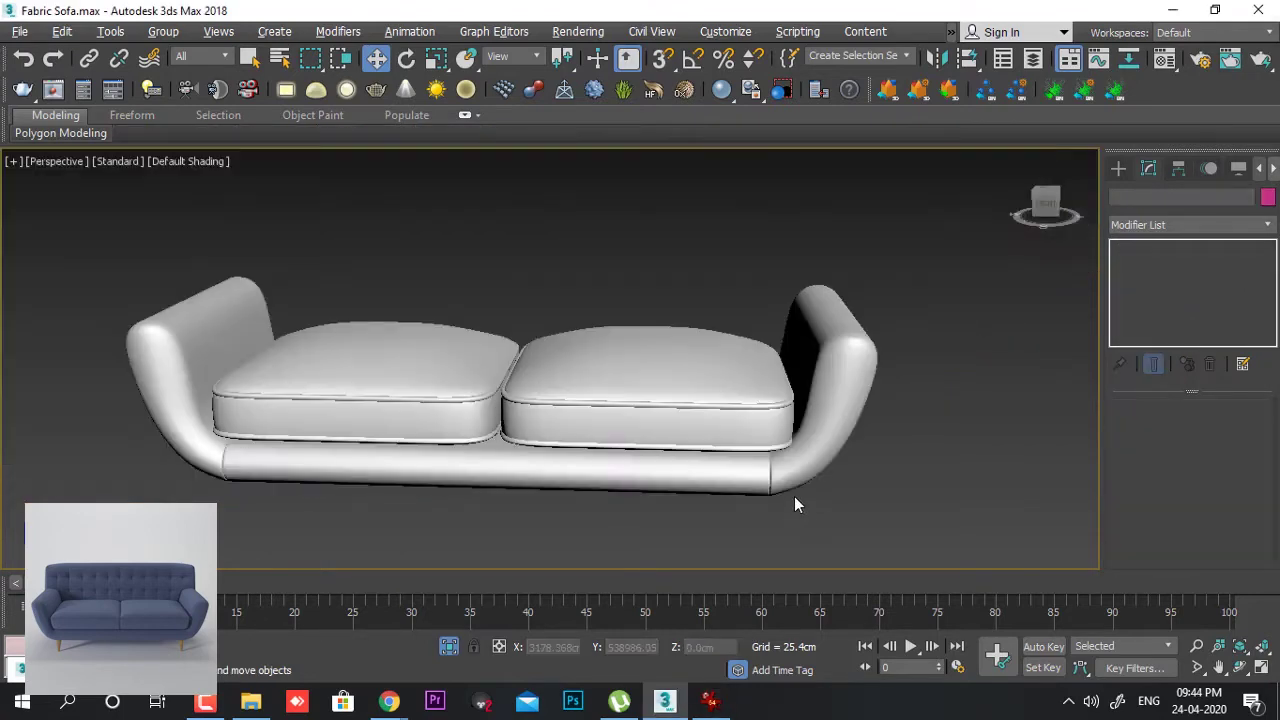
- Check the base groove, then connect the ring of edges across the armrest to add a centre loop along its length
alt+middle_drag(794, 496, 761, 450)
scroll(736, 461, up, 5)
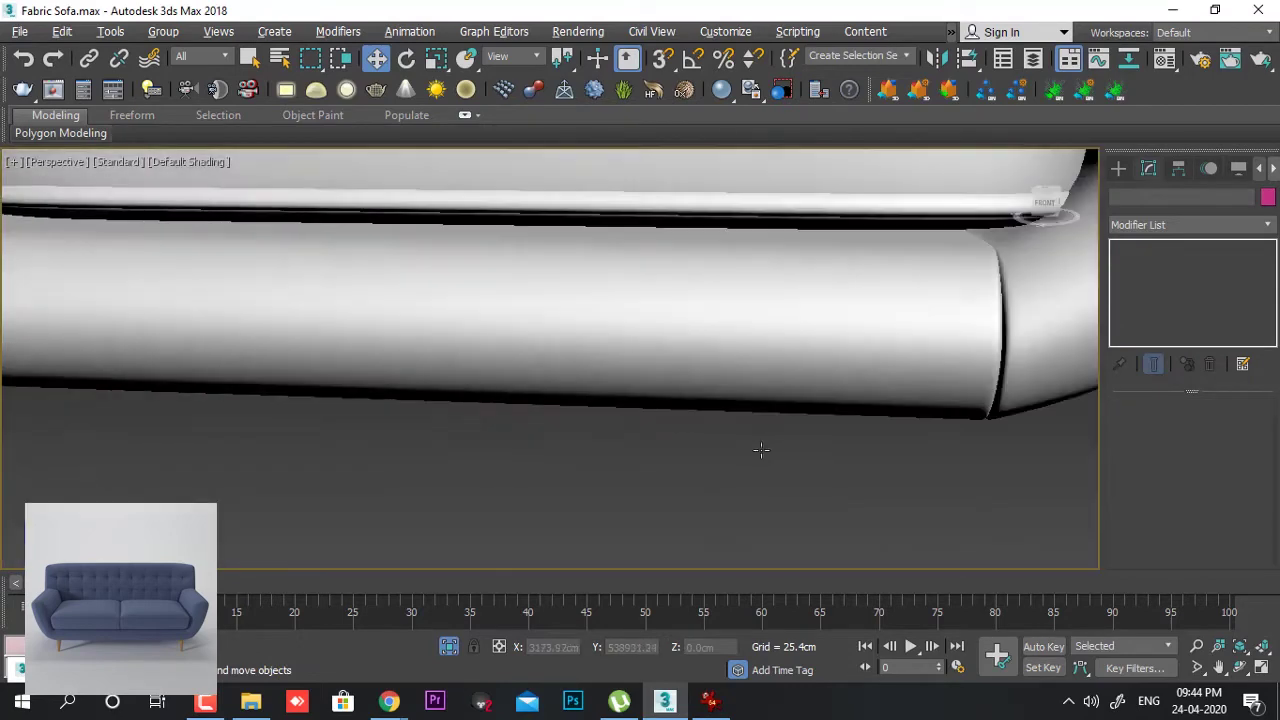
middle_drag(815, 409, 809, 406)
scroll(809, 406, down, 5)
click(877, 354)
click(1150, 312)
alt+middle_drag(877, 354, 850, 375)
scroll(766, 380, up, 3)
click(640, 330)
key(alt+r)
right_click(940, 280)
click(759, 356)
right_click(563, 424)
alt+middle_drag(520, 440, 560, 450)
click(560, 450)
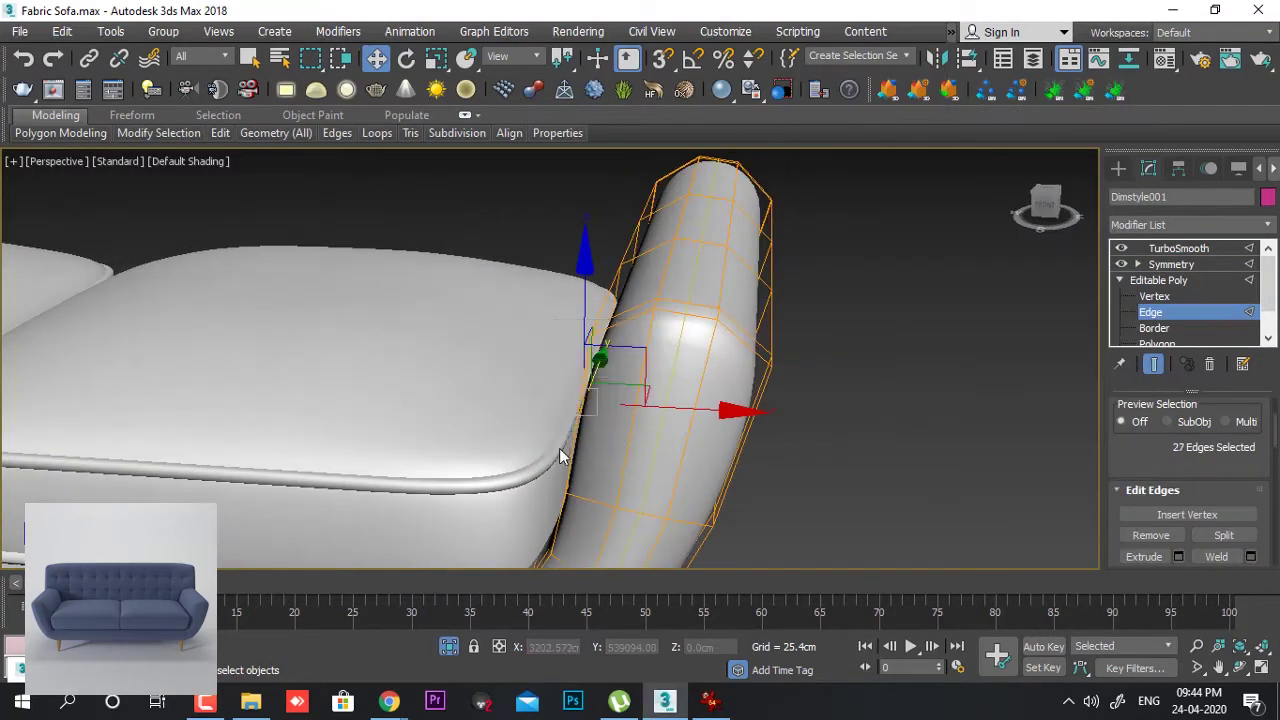
- Change the diffuse colour of the 02 - Default material to a darker grey
scroll(729, 349, up, 3)
right_click(696, 325)
click(506, 391)
click(1146, 315)
key(m)
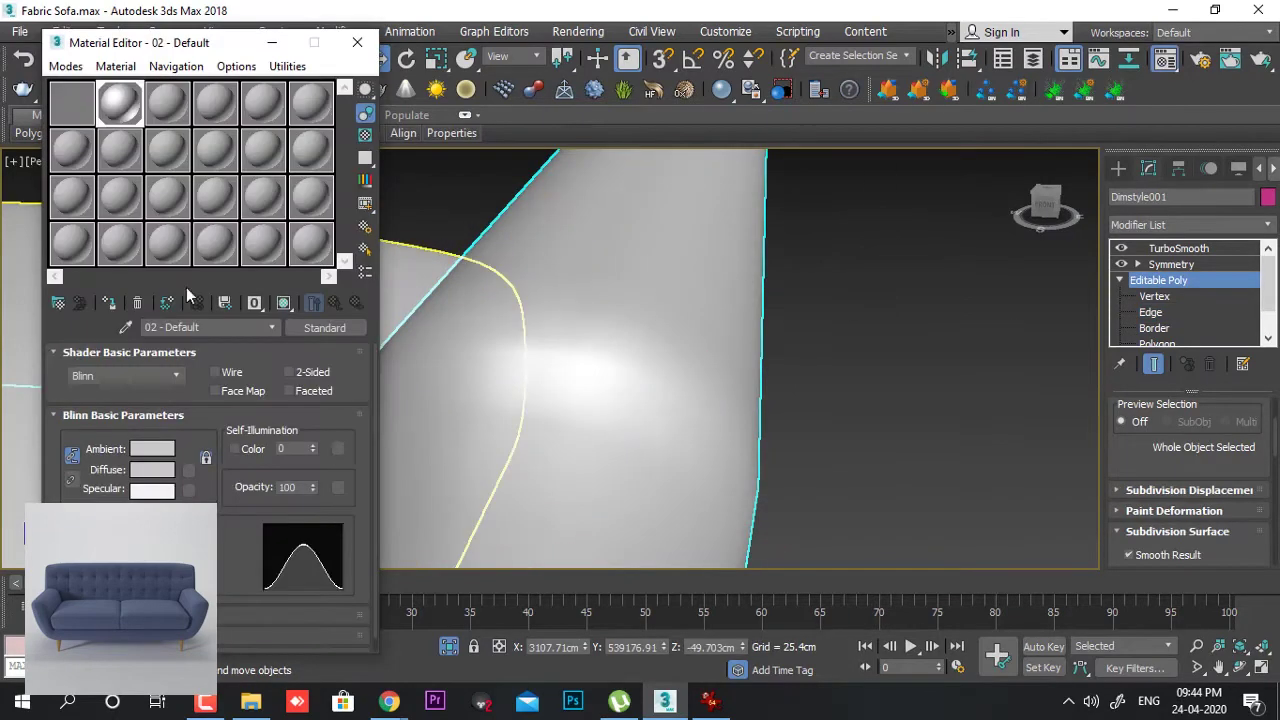
click(152, 469)
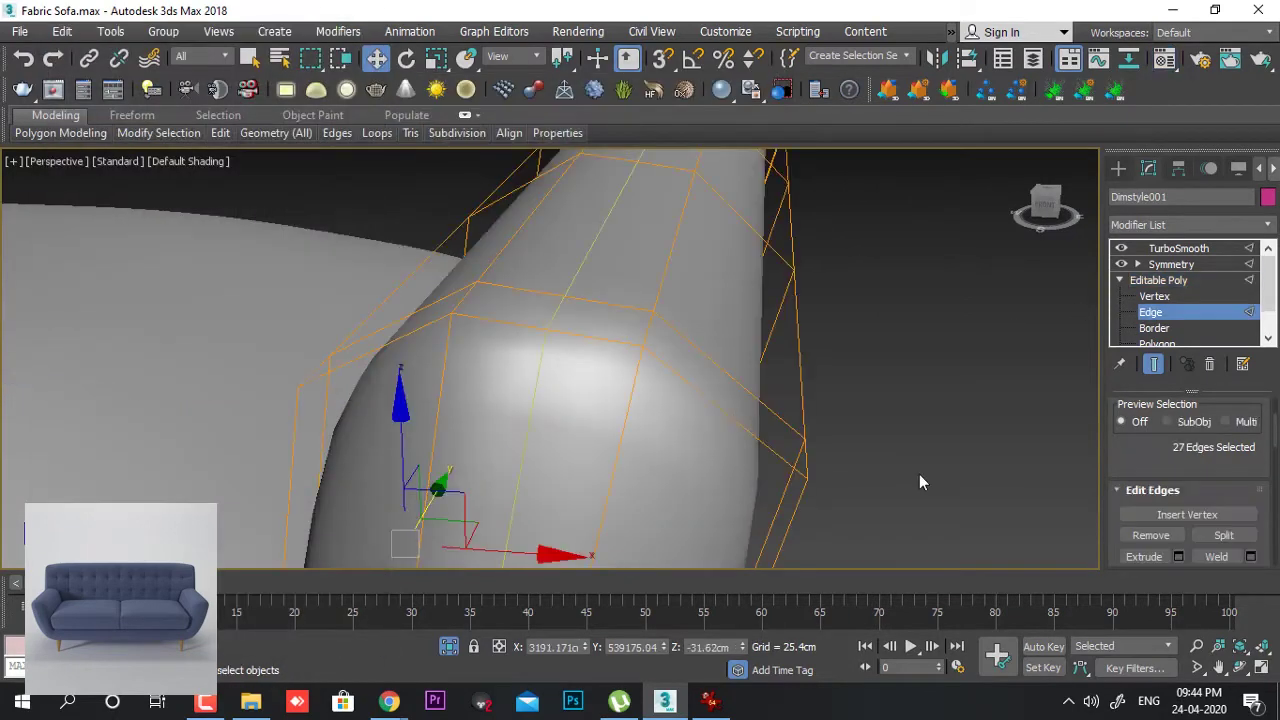
- Chamfer the armrest's centre edge loop with 1 segment and inset the resulting polygon strip
right_click(888, 326)
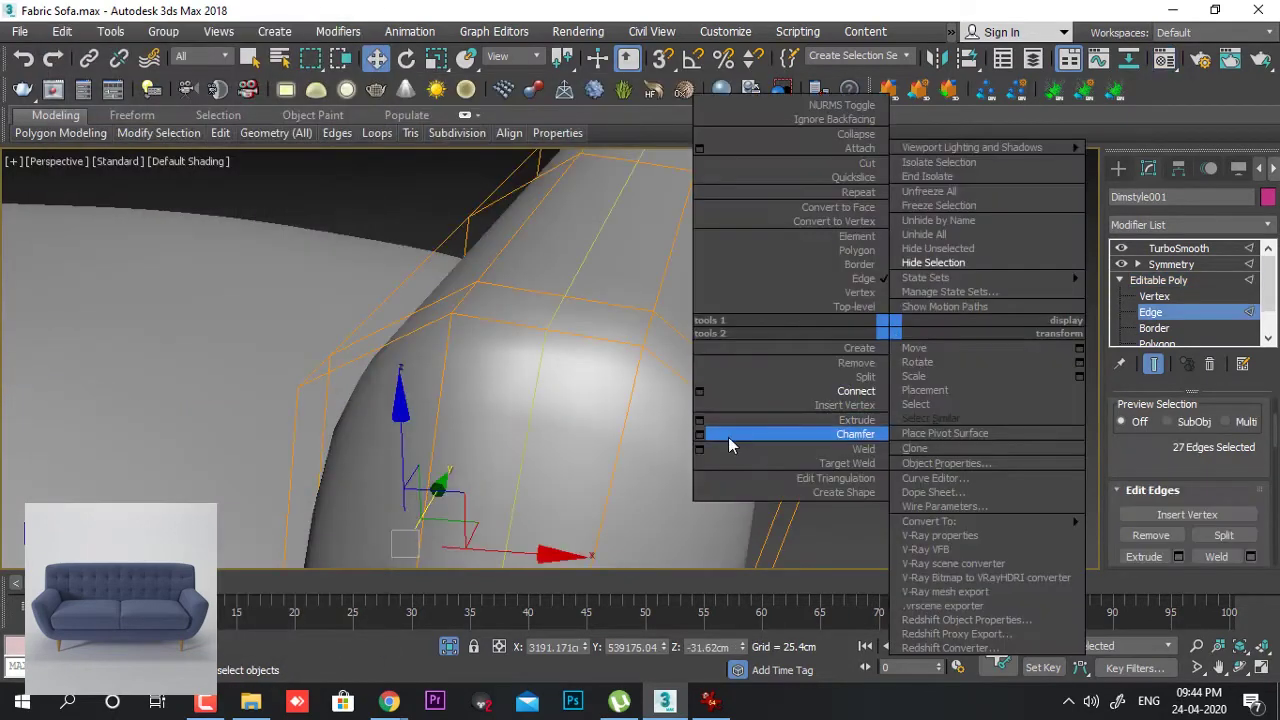
click(700, 434)
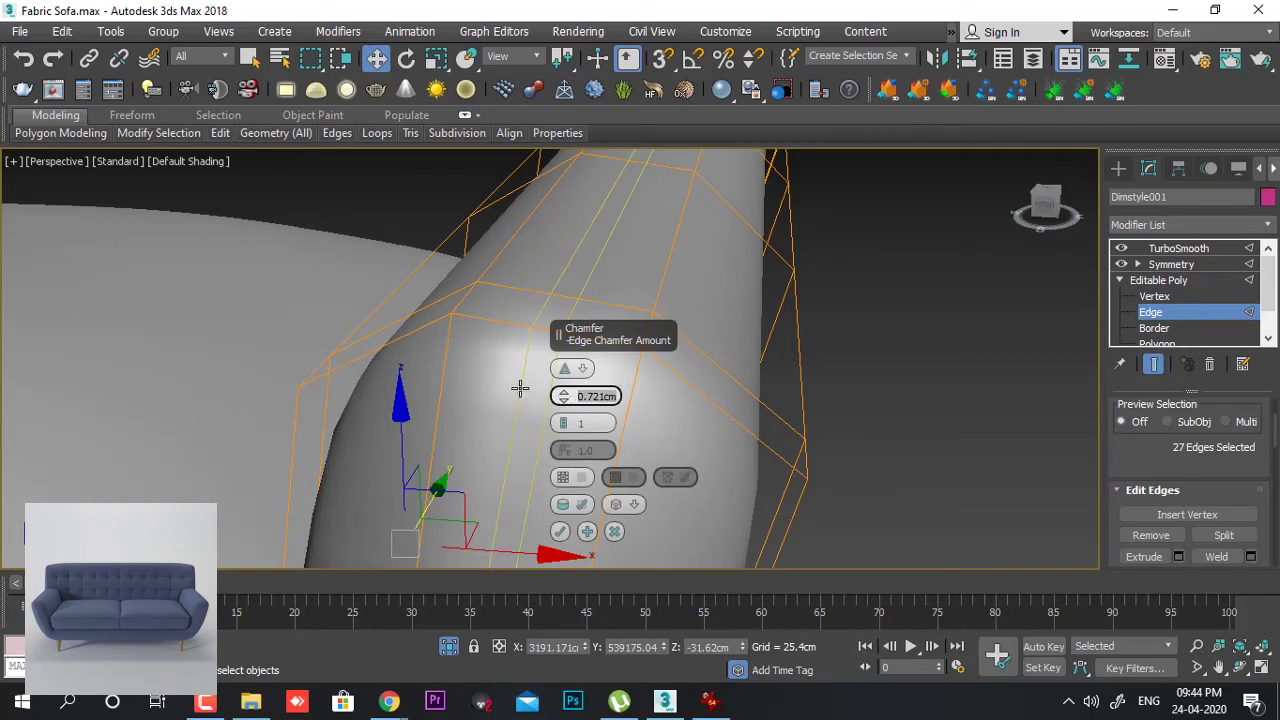
click(561, 531)
key(4)
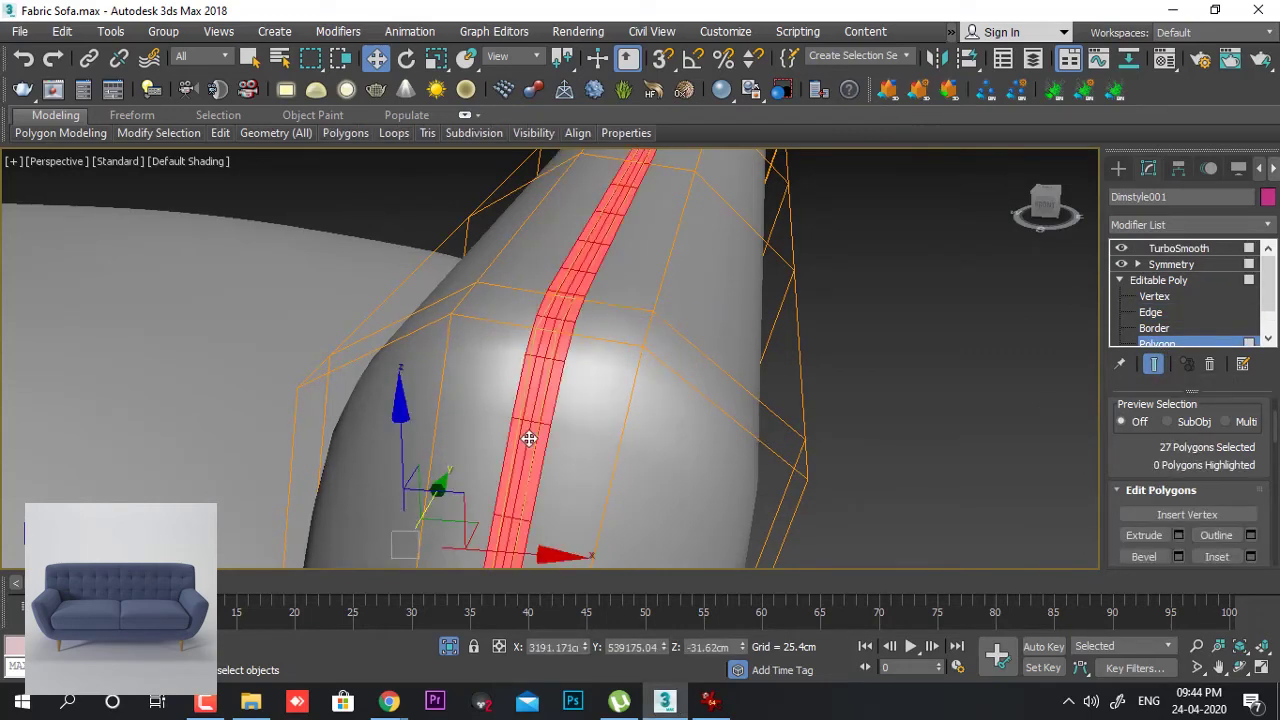
click(1250, 556)
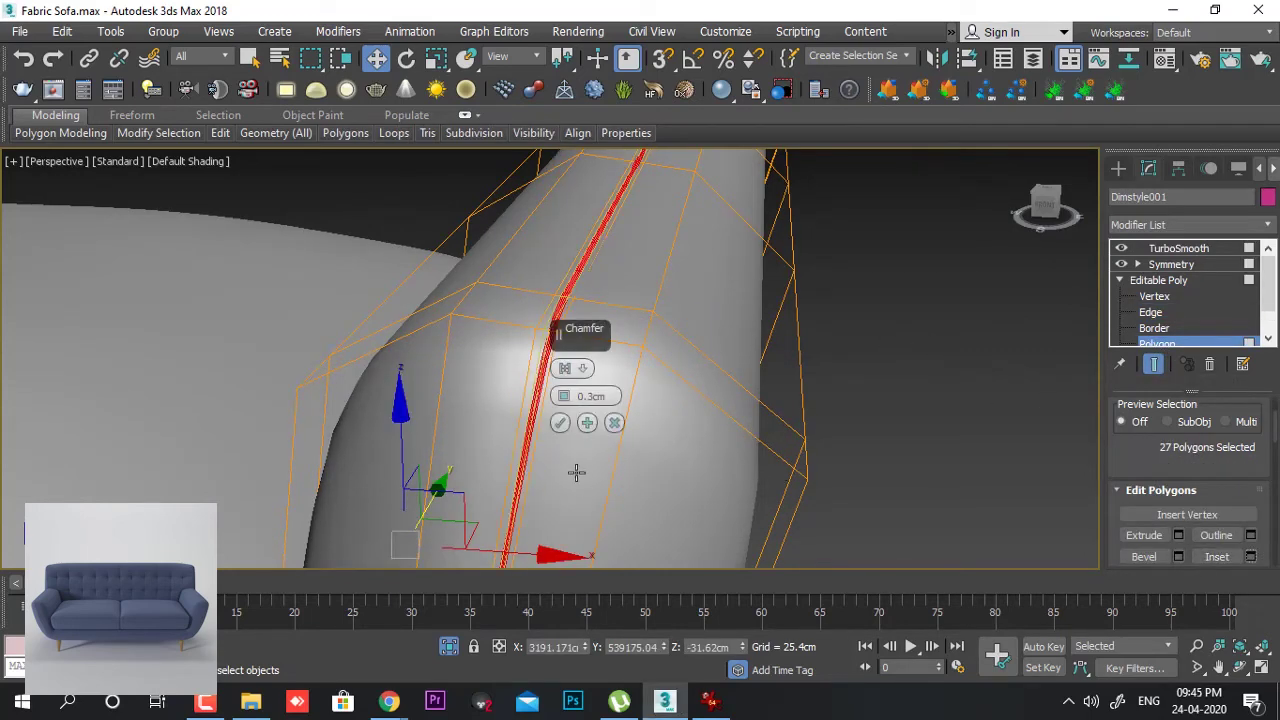
text(.591)
key(Return)
click(560, 422)
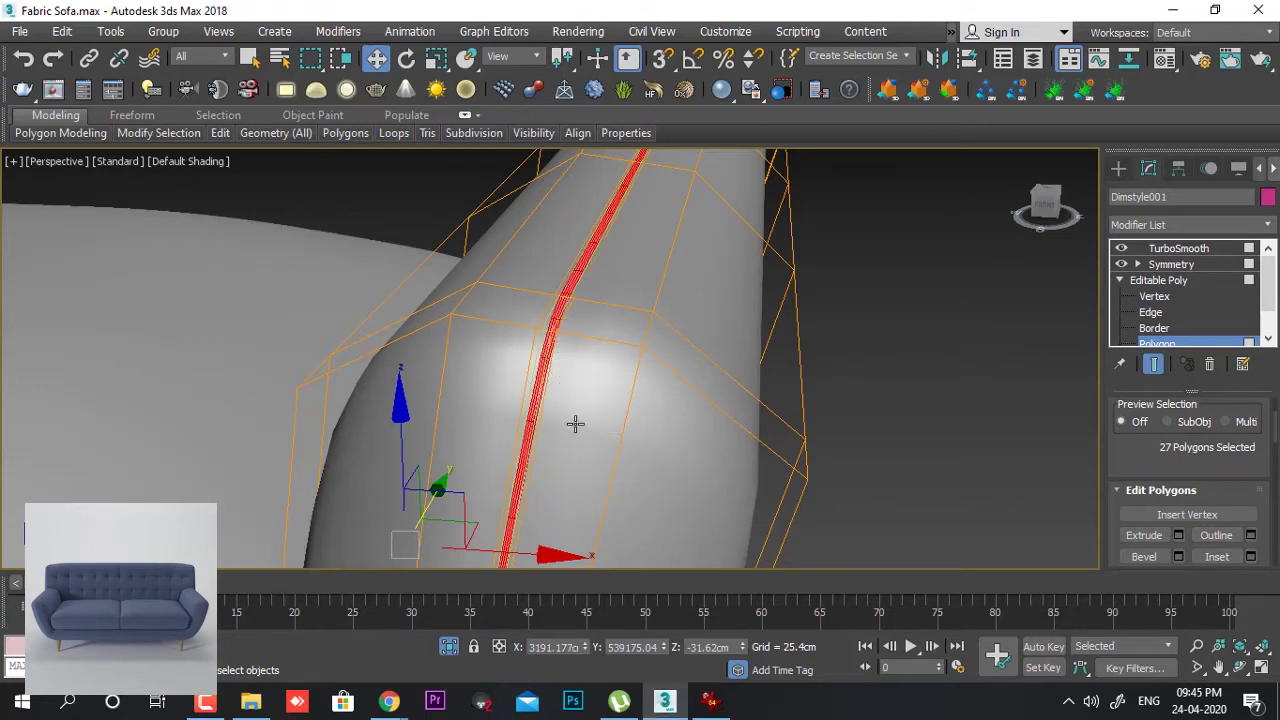
- Bevel the inset armrest strip with a height of 0.5 cm and an outline of -0.5 cm, deselect it and inspect the seam
click(1178, 557)
double_click(591, 396)
text(0.5cm)
key(Return)
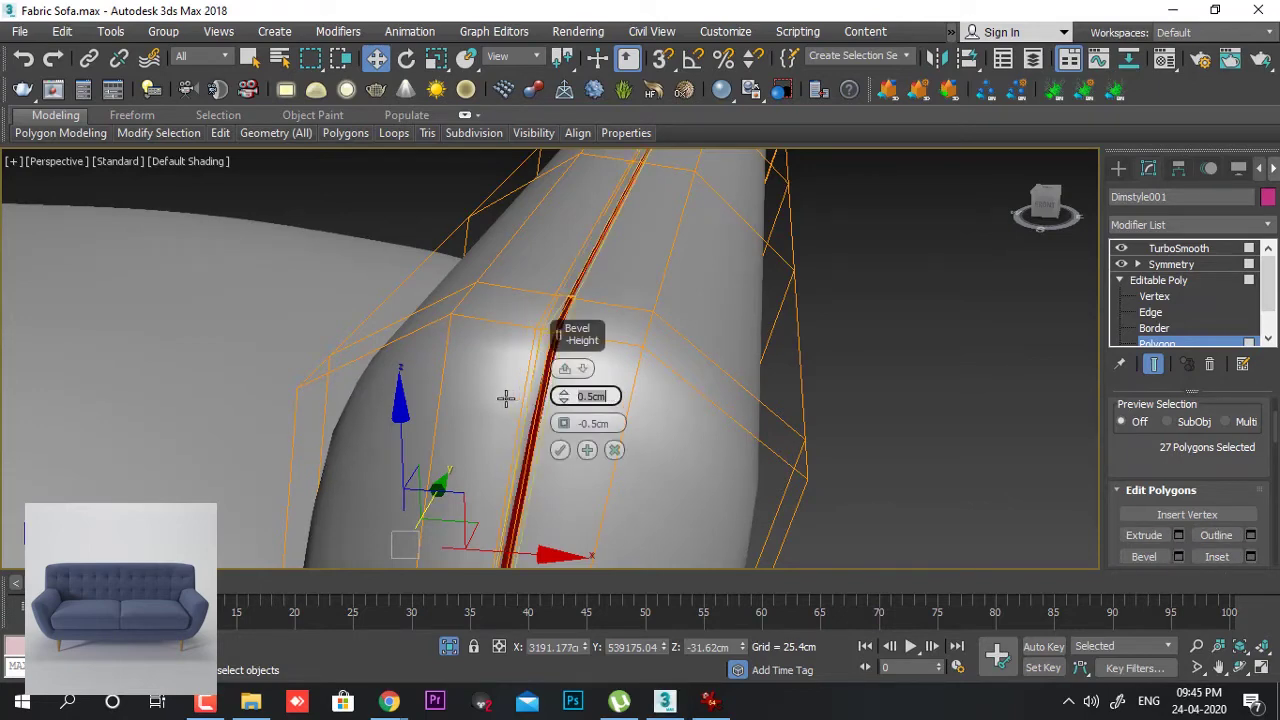
right_click(564, 425)
click(560, 450)
click(1140, 343)
click(880, 430)
scroll(881, 431, down, 5)
alt+middle_drag(881, 431, 853, 449)
scroll(853, 449, down, 3)
alt+middle_drag(800, 340, 771, 374)
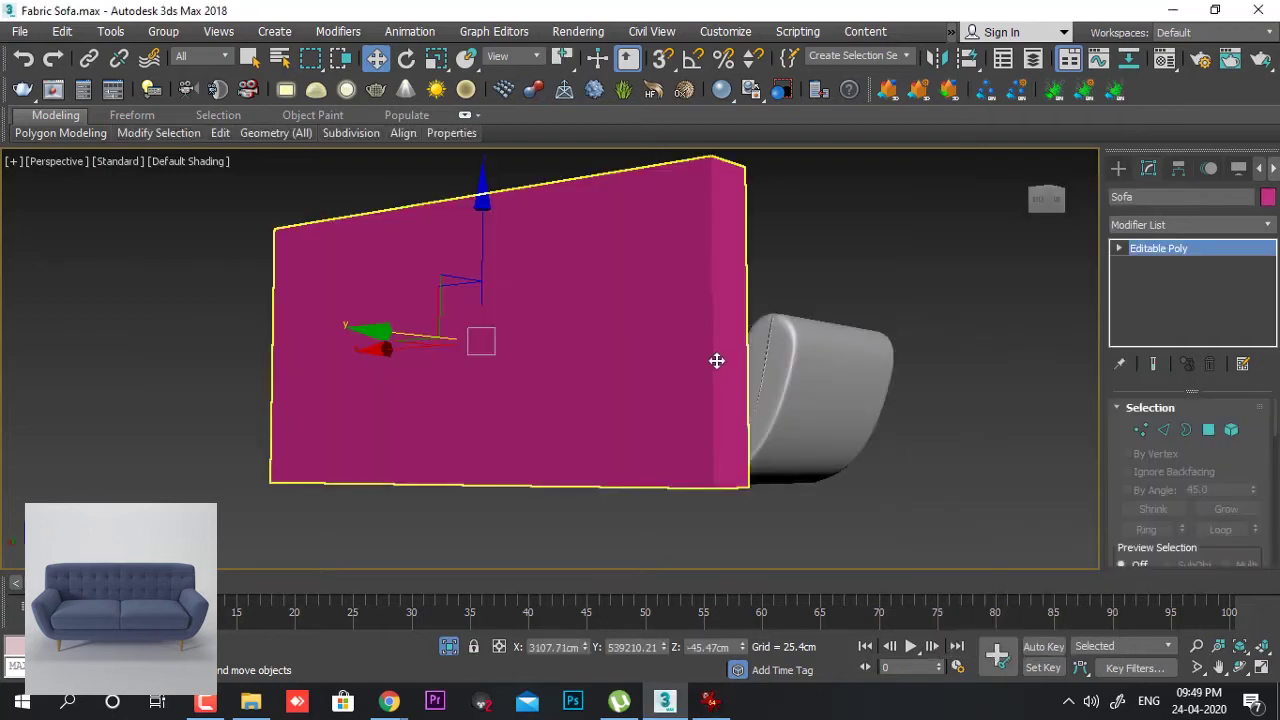
- Taper the backrest block in the front wireframe view by narrowing its bottom vertices and scaling its top vertices to 108% along X
key(alt+w)
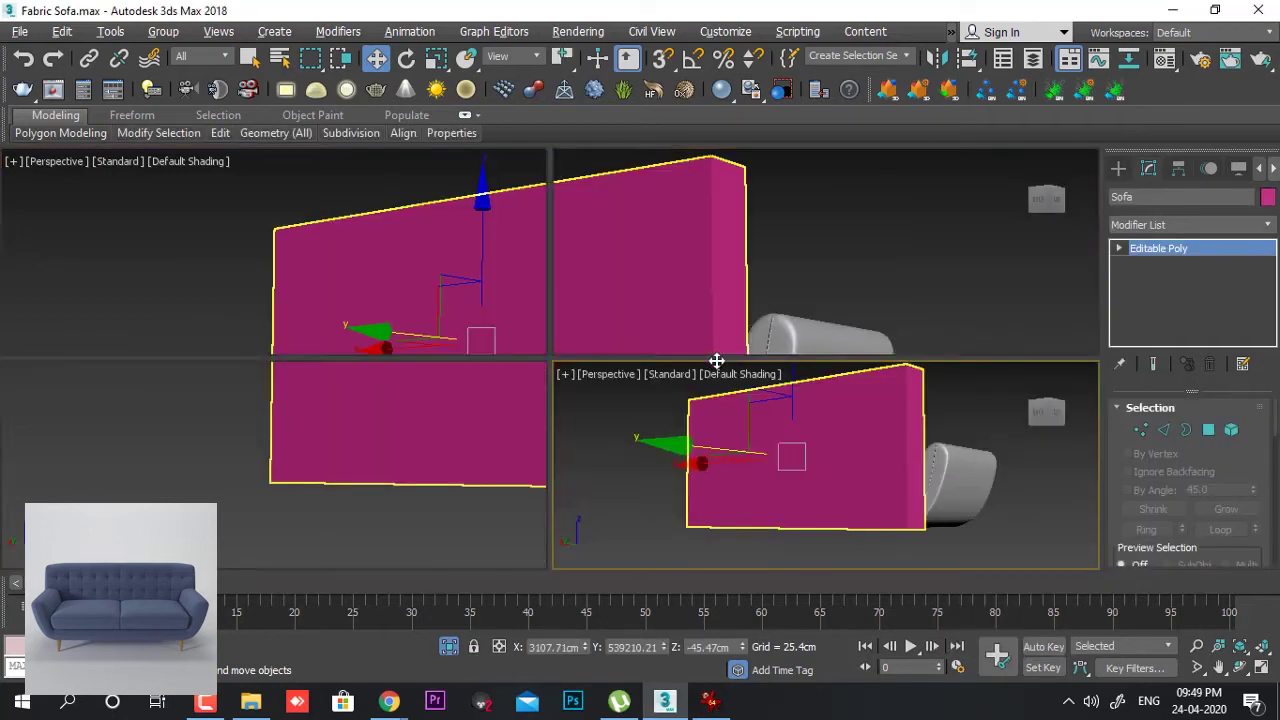
key(alt+w)
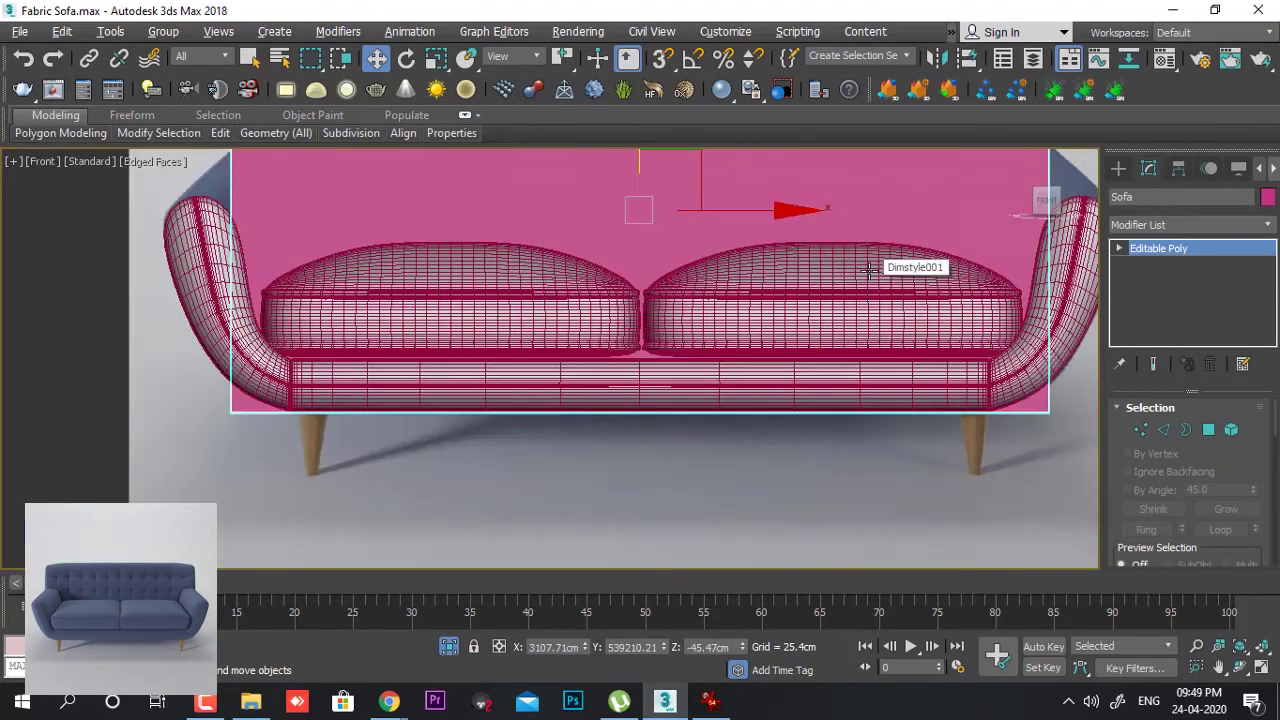
key(F3)
middle_drag(827, 362, 803, 451)
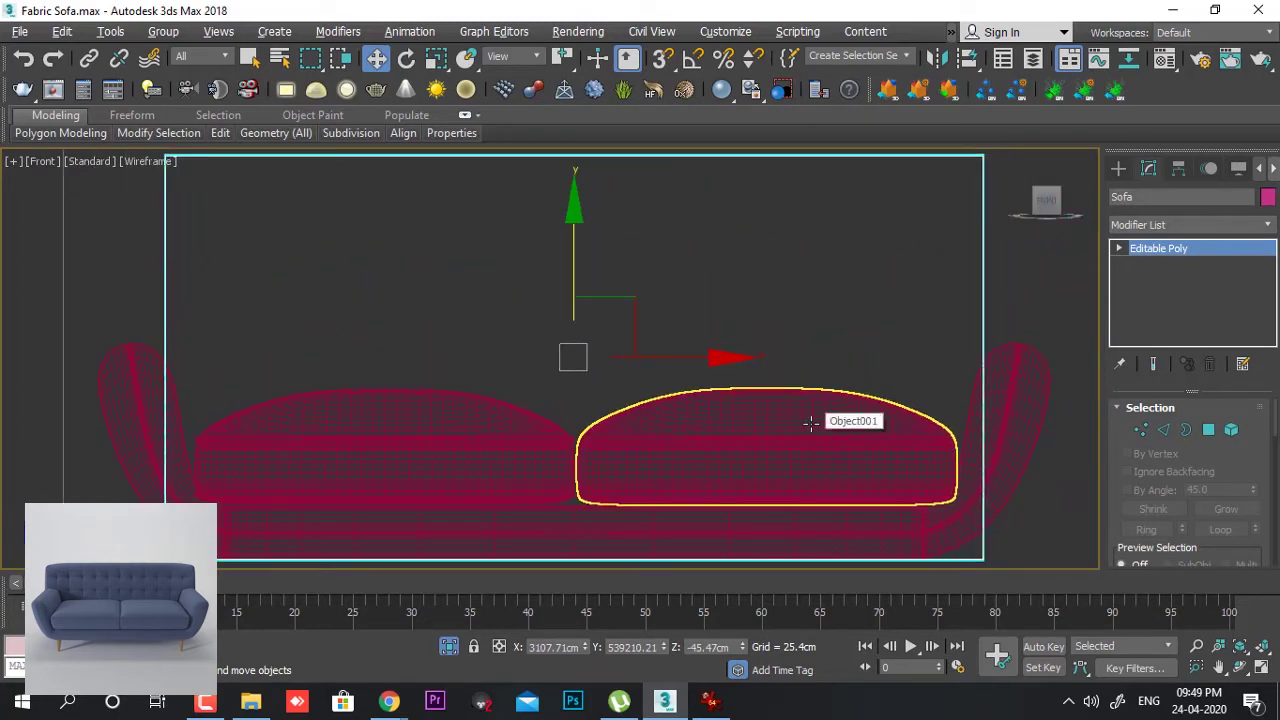
key(r)
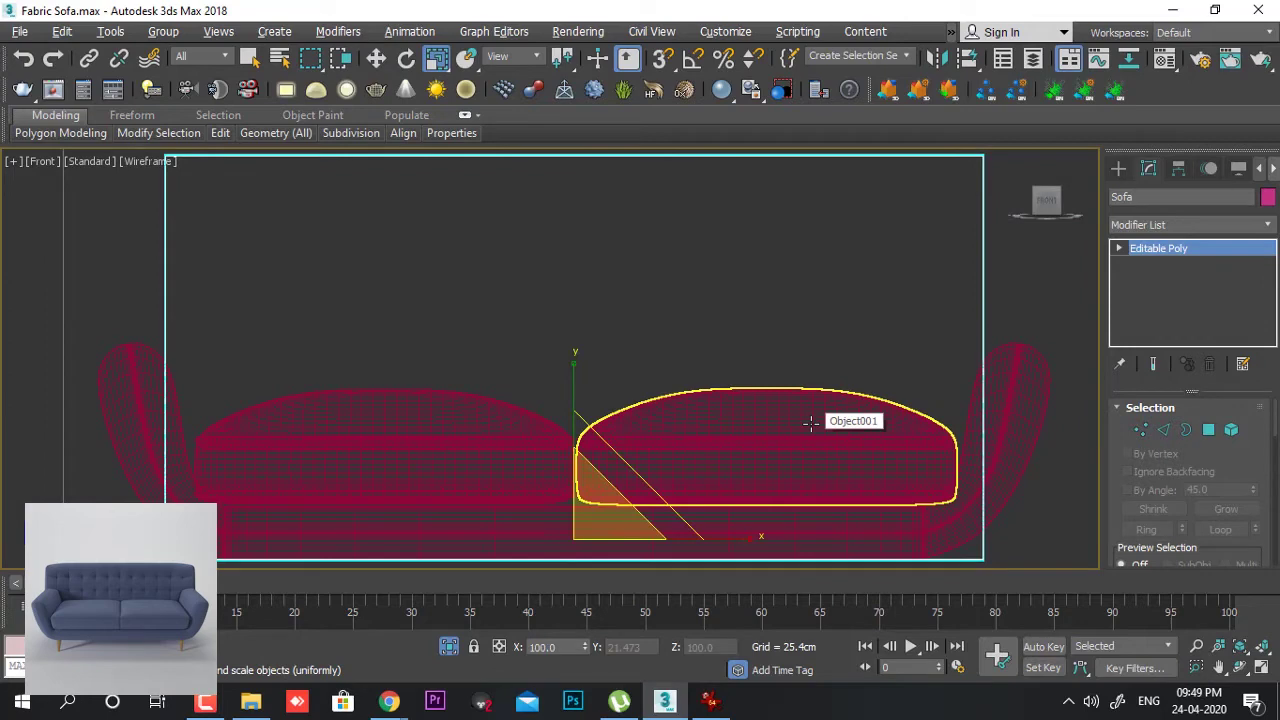
scroll(797, 443, down, 1)
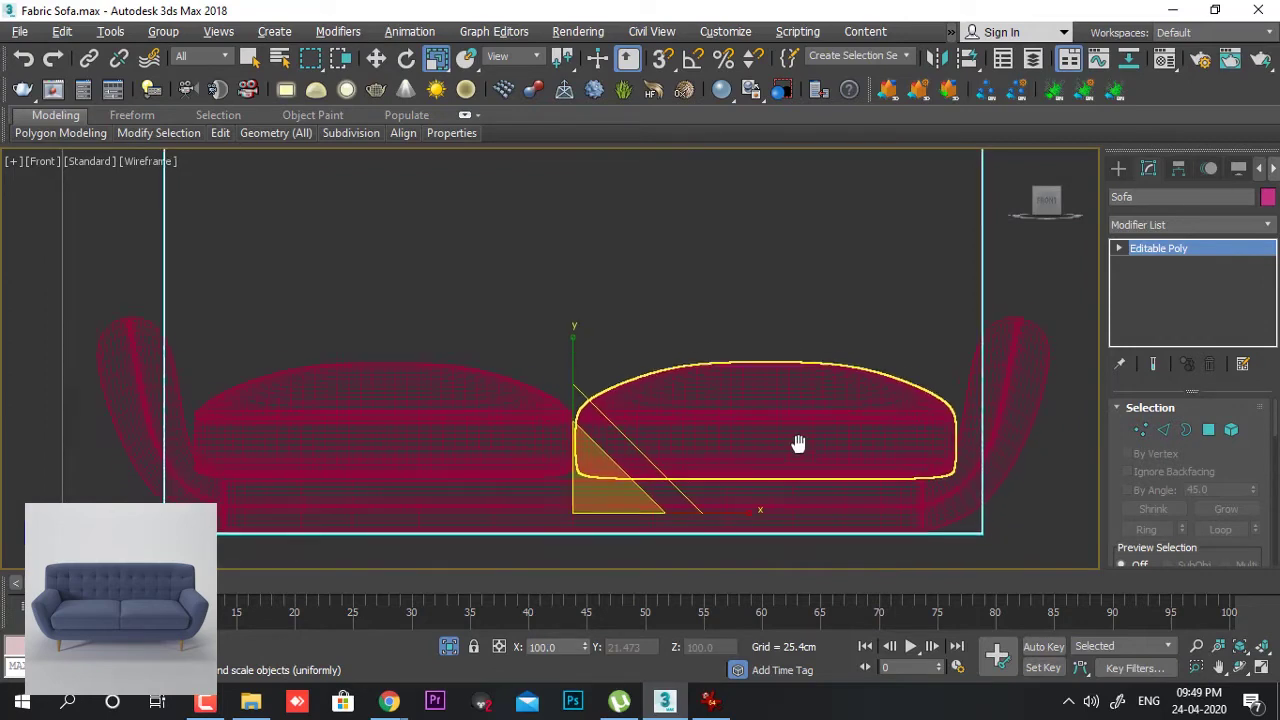
scroll(800, 443, down, 2)
key(1)
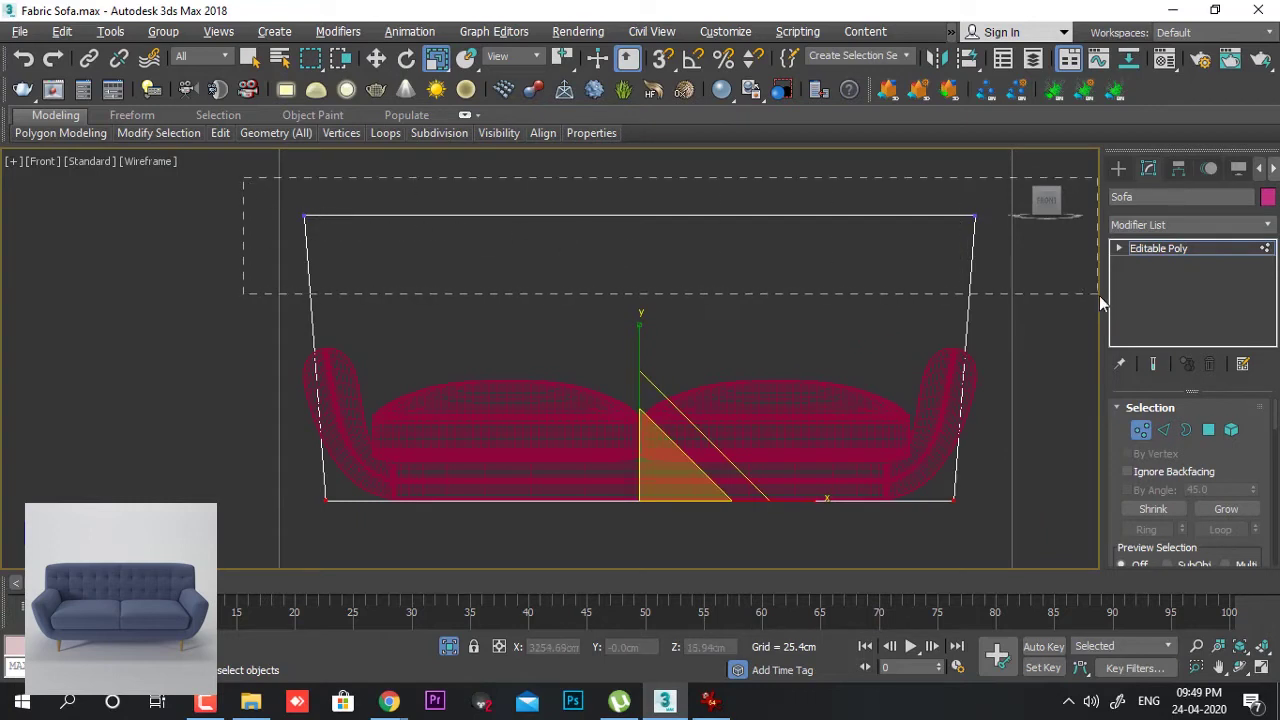
drag(1099, 295, 1099, 295)
drag(814, 211, 819, 212)
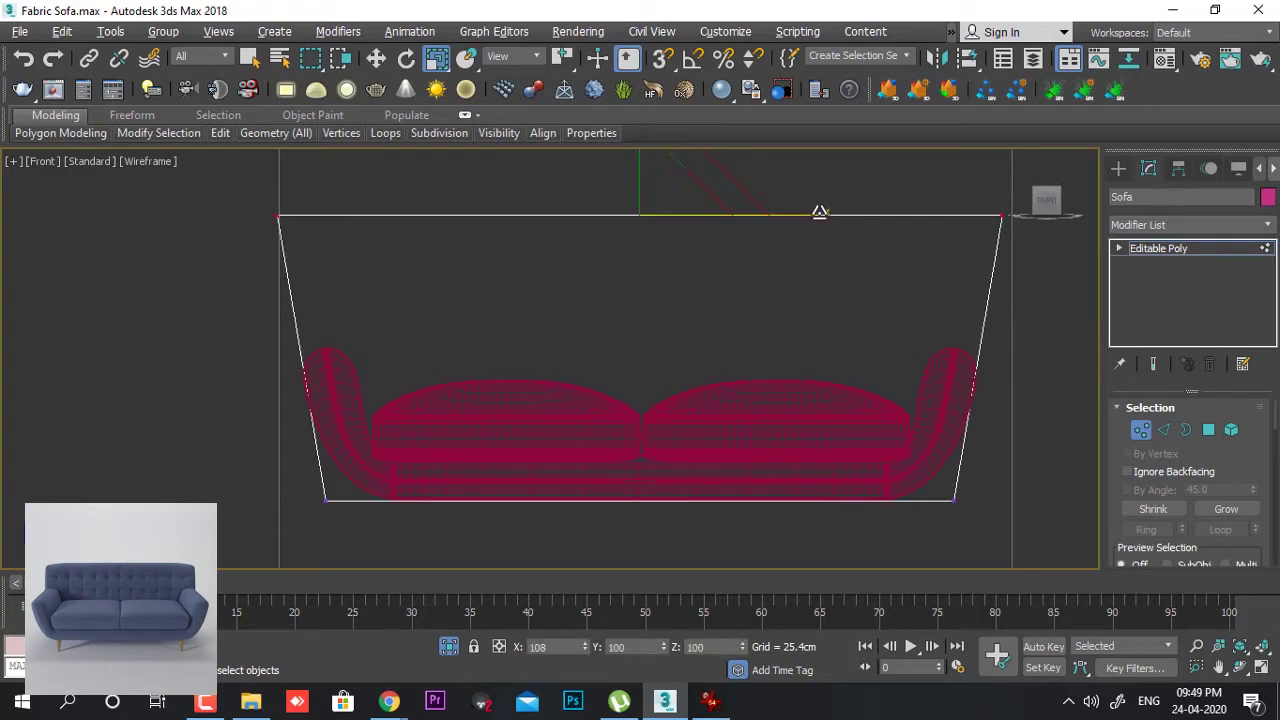
- Undo the last widening of the backrest's top vertices and connect its side edges with 2 segments
key(ctrl+z)
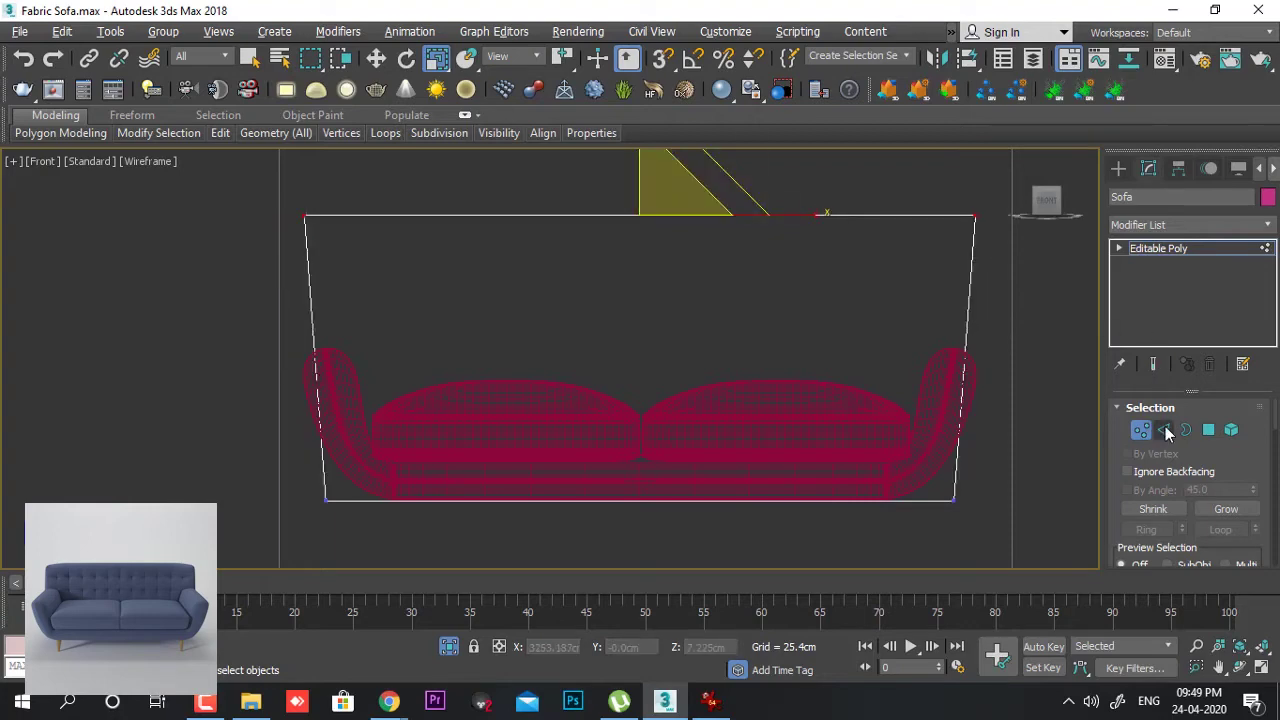
key(2)
drag(1000, 352, 134, 400)
right_click(584, 329)
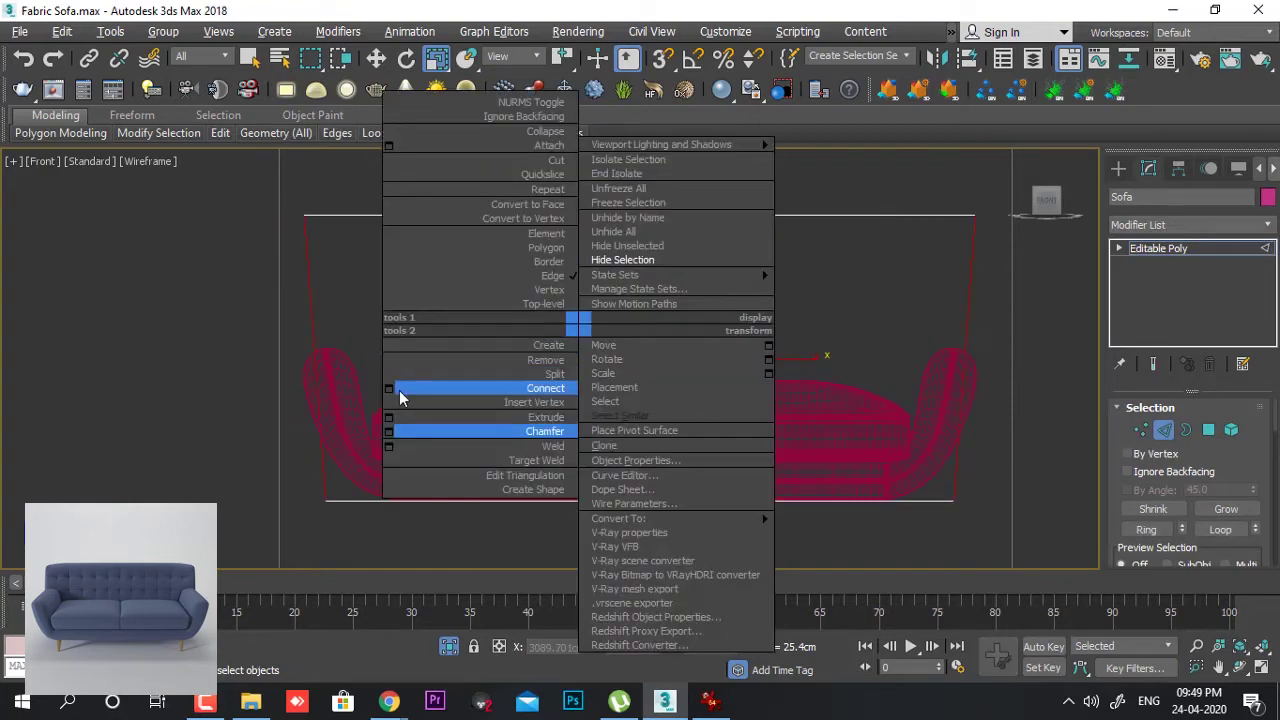
click(389, 389)
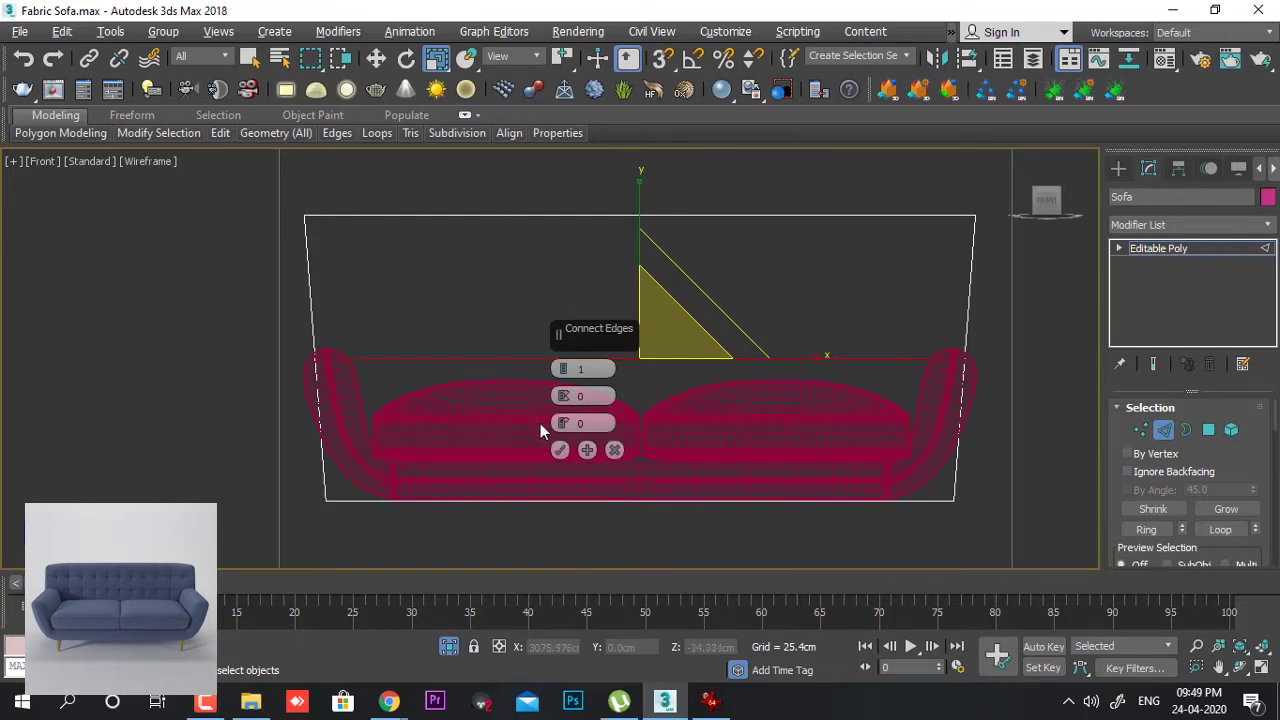
click(563, 366)
click(560, 448)
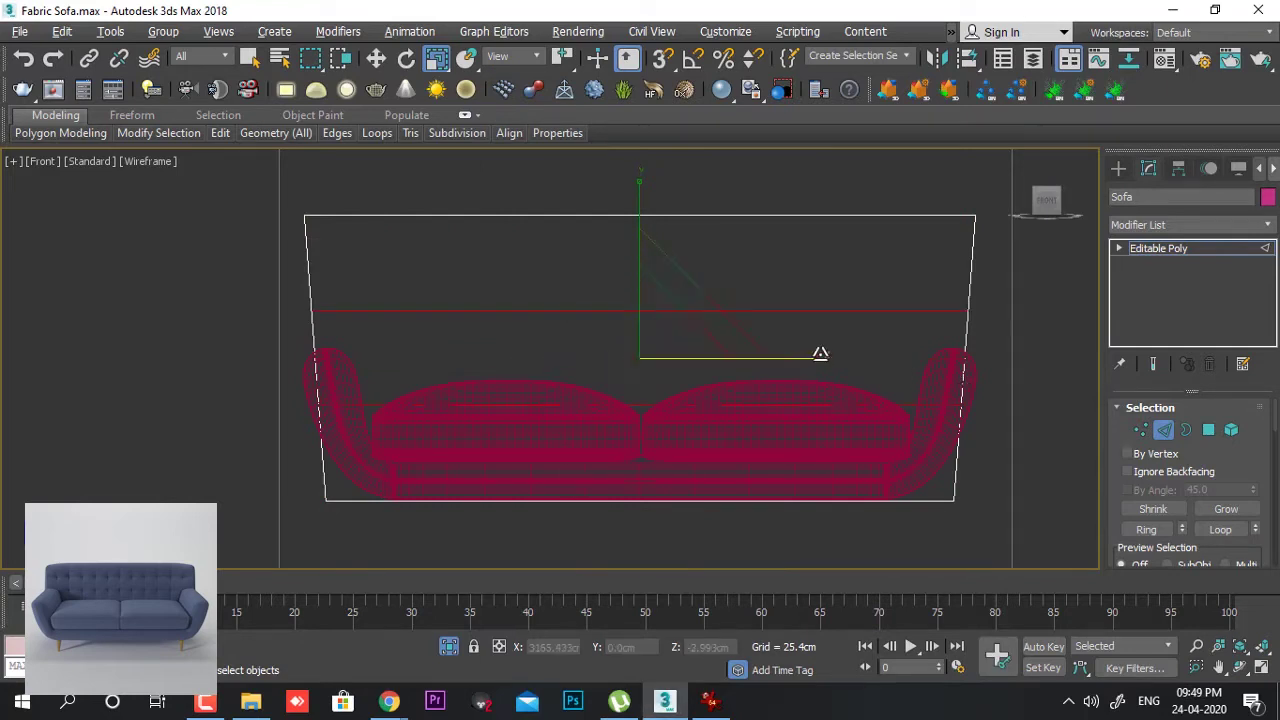
- Scale the two new horizontal edge loops of the backrest outward along X to bulge its sides
drag(822, 353, 823, 352)
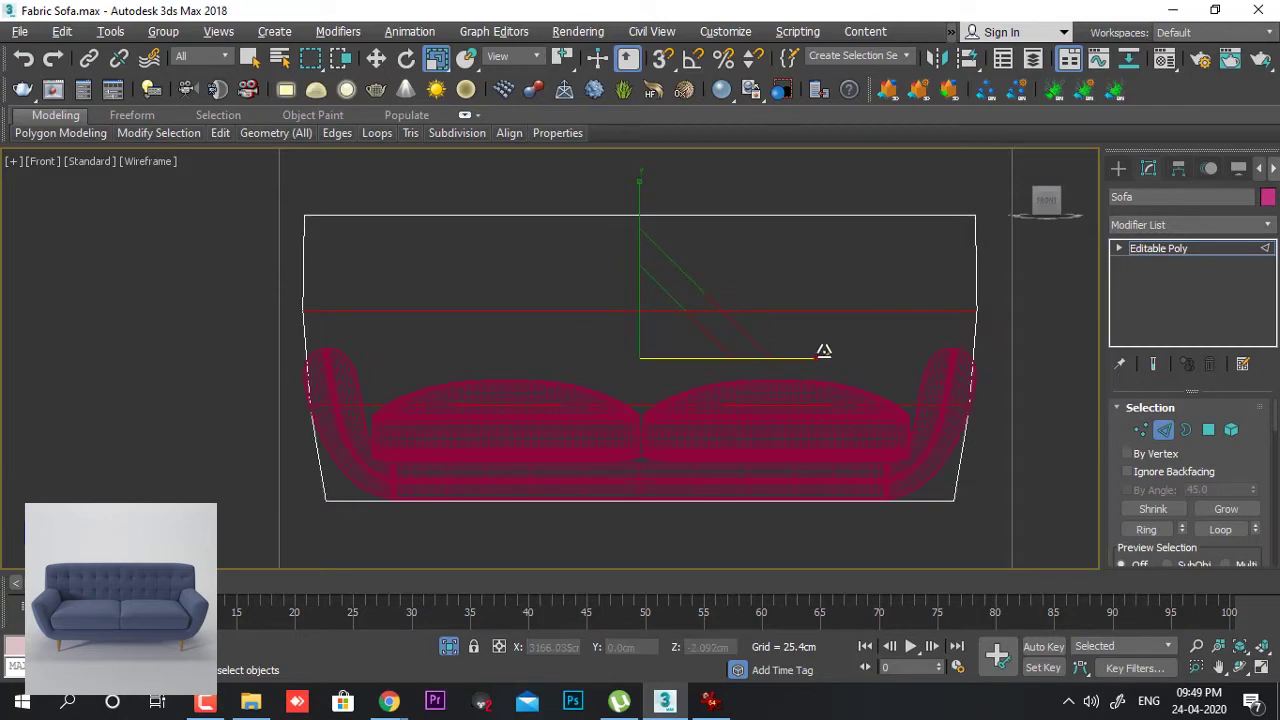
key(w)
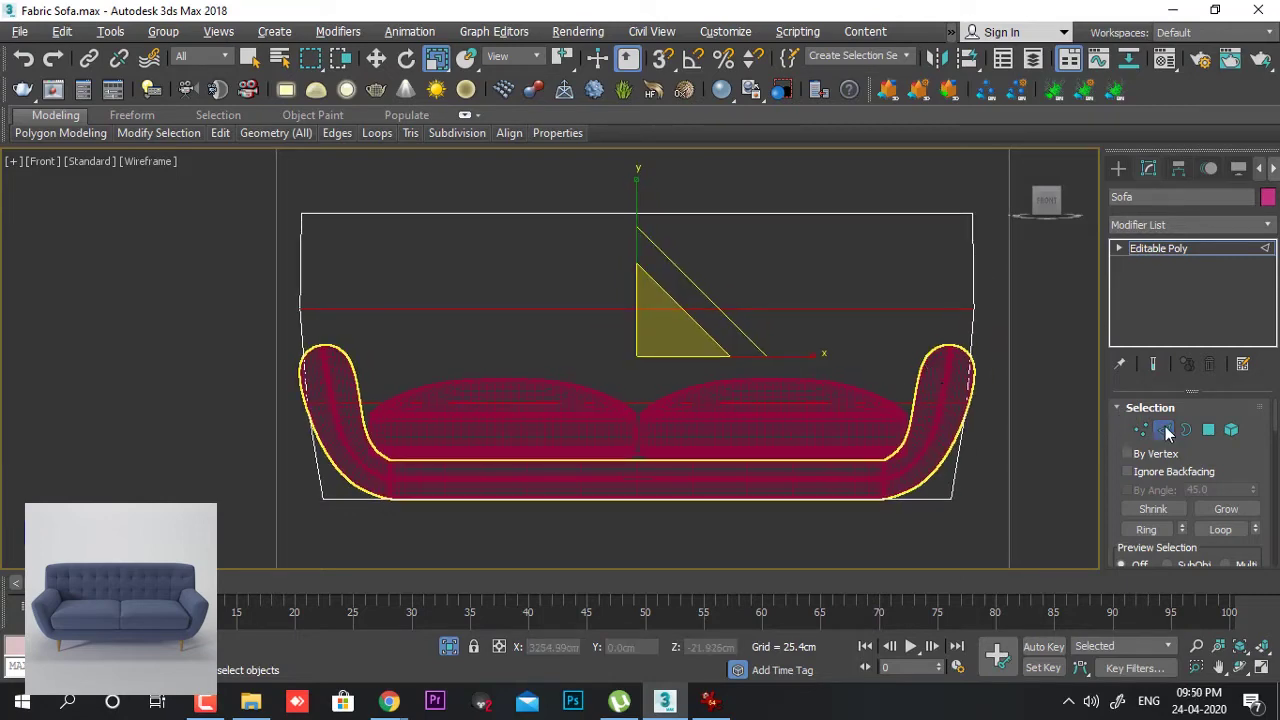
click(1165, 430)
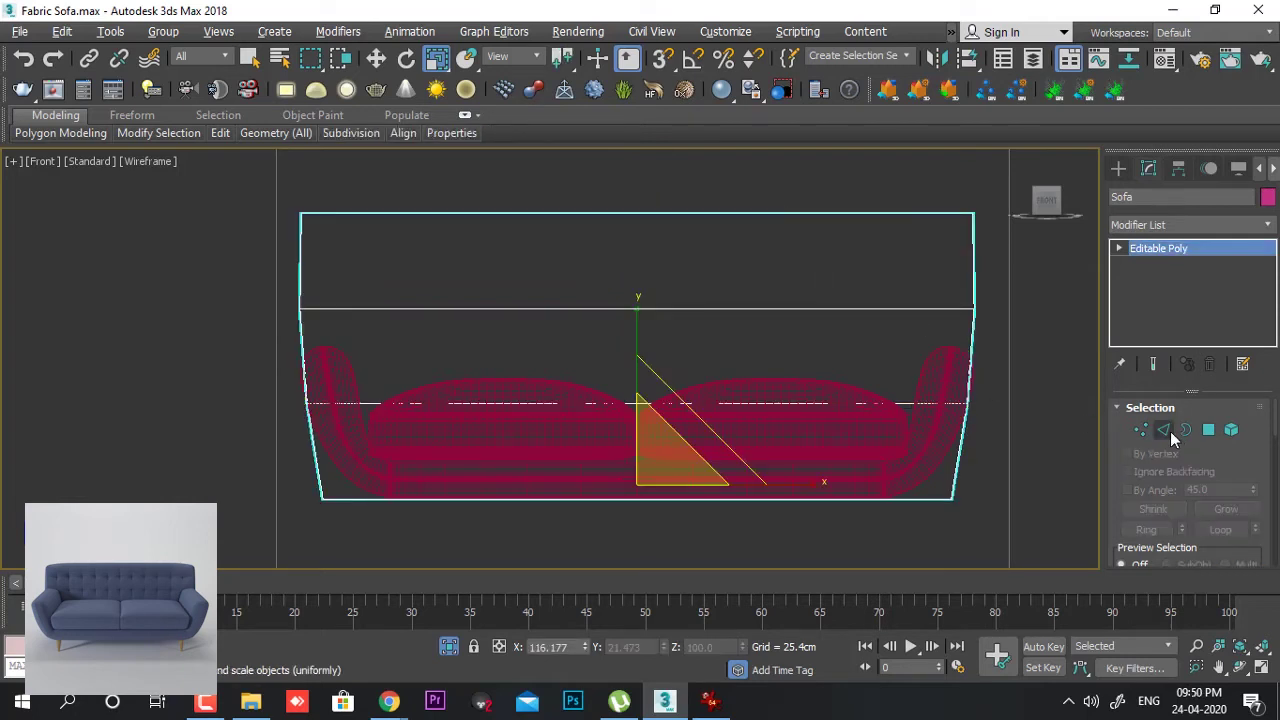
- Connect all horizontal edges of the backrest with 1 segment to add a vertical centre loop
click(1165, 430)
drag(772, 185, 679, 592)
right_click(673, 358)
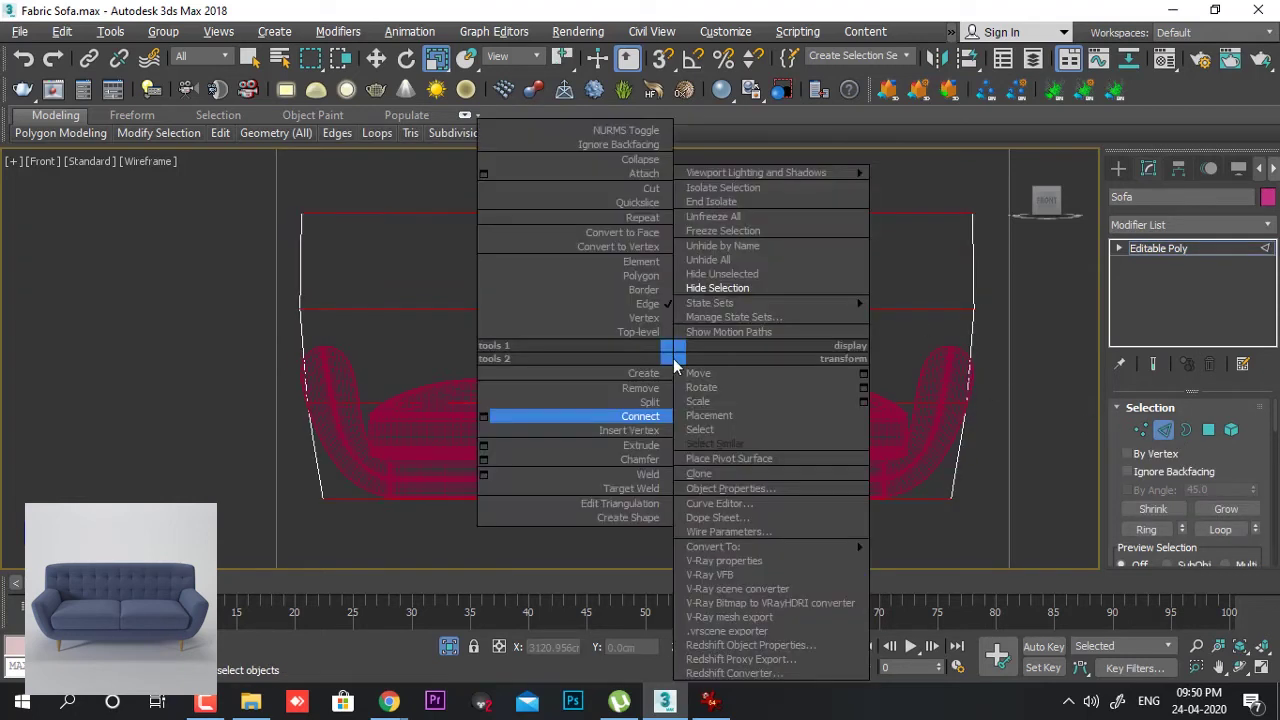
click(497, 416)
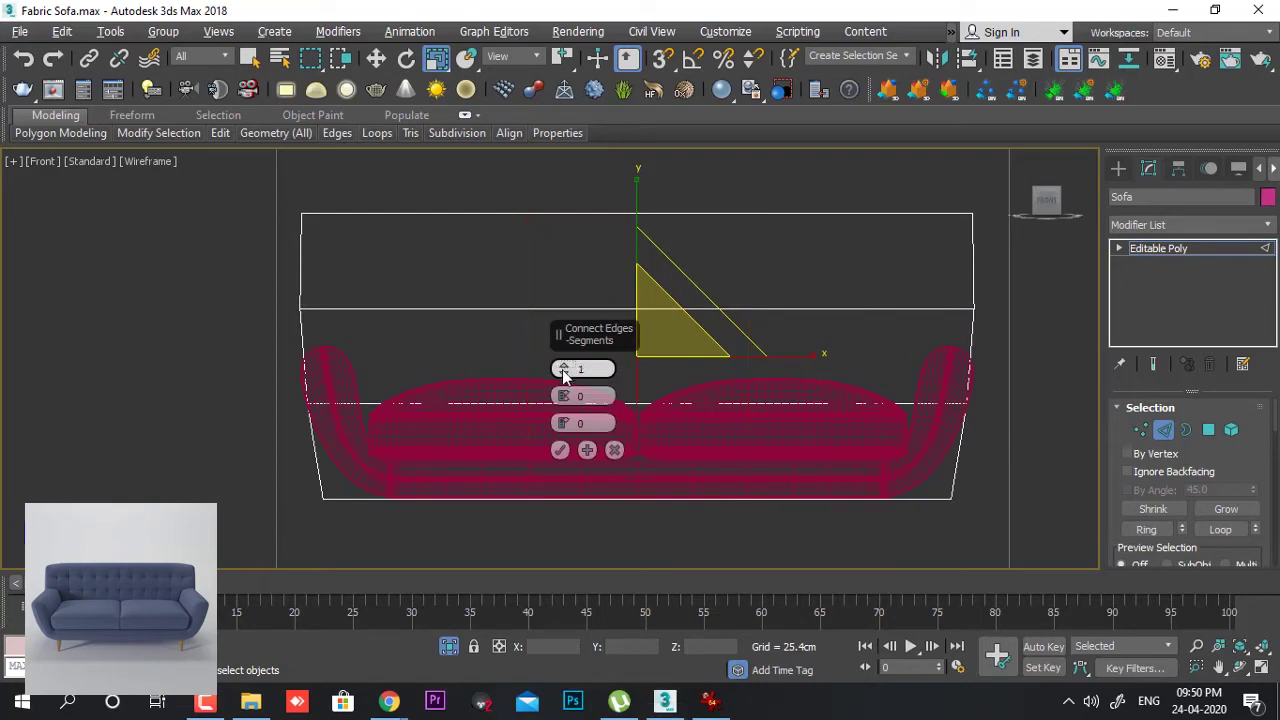
click(560, 450)
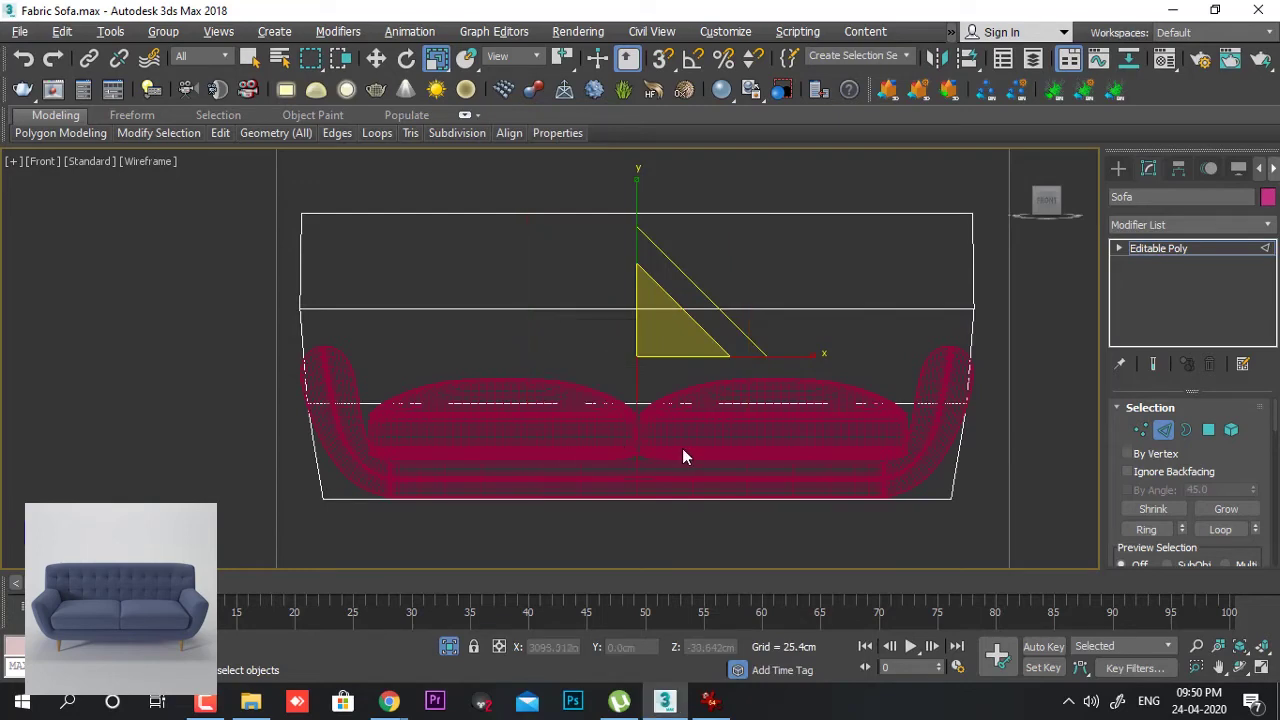
- Select the polygons of the backrest's left half in the perspective view and delete them
click(1208, 430)
key(alt+w)
right_click(868, 491)
key(alt+w)
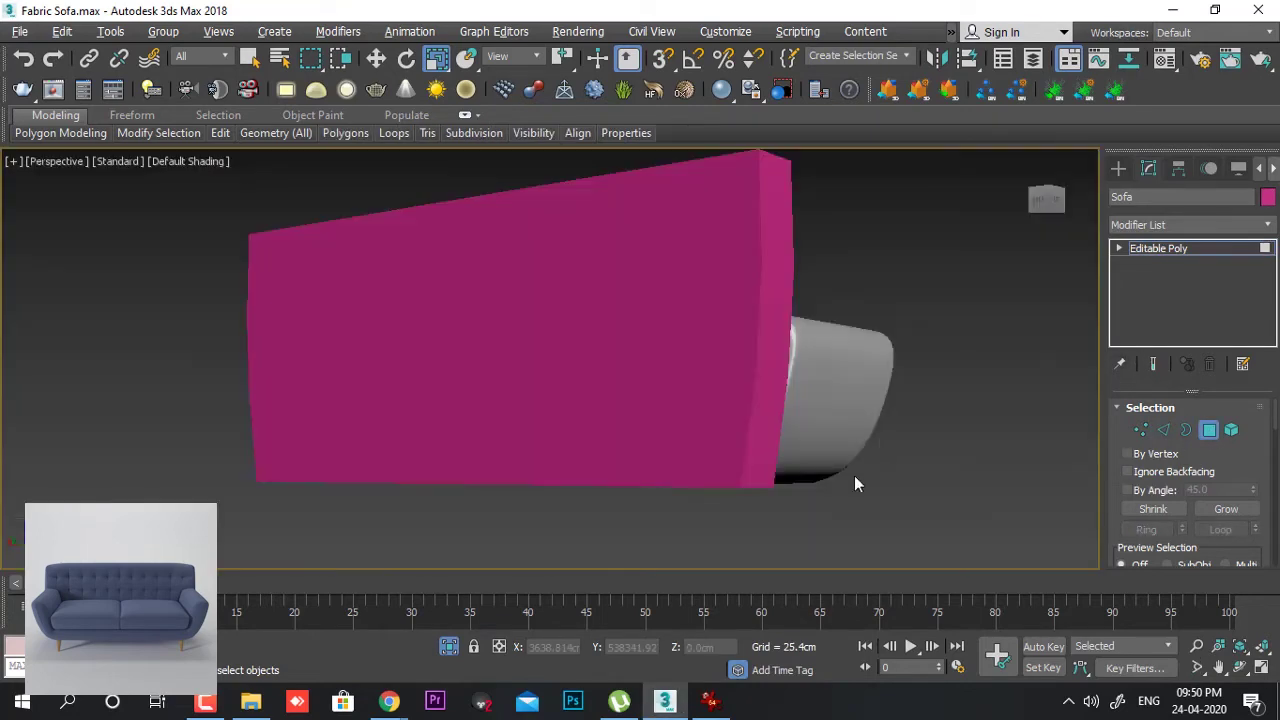
alt+middle_drag(854, 475, 454, 310)
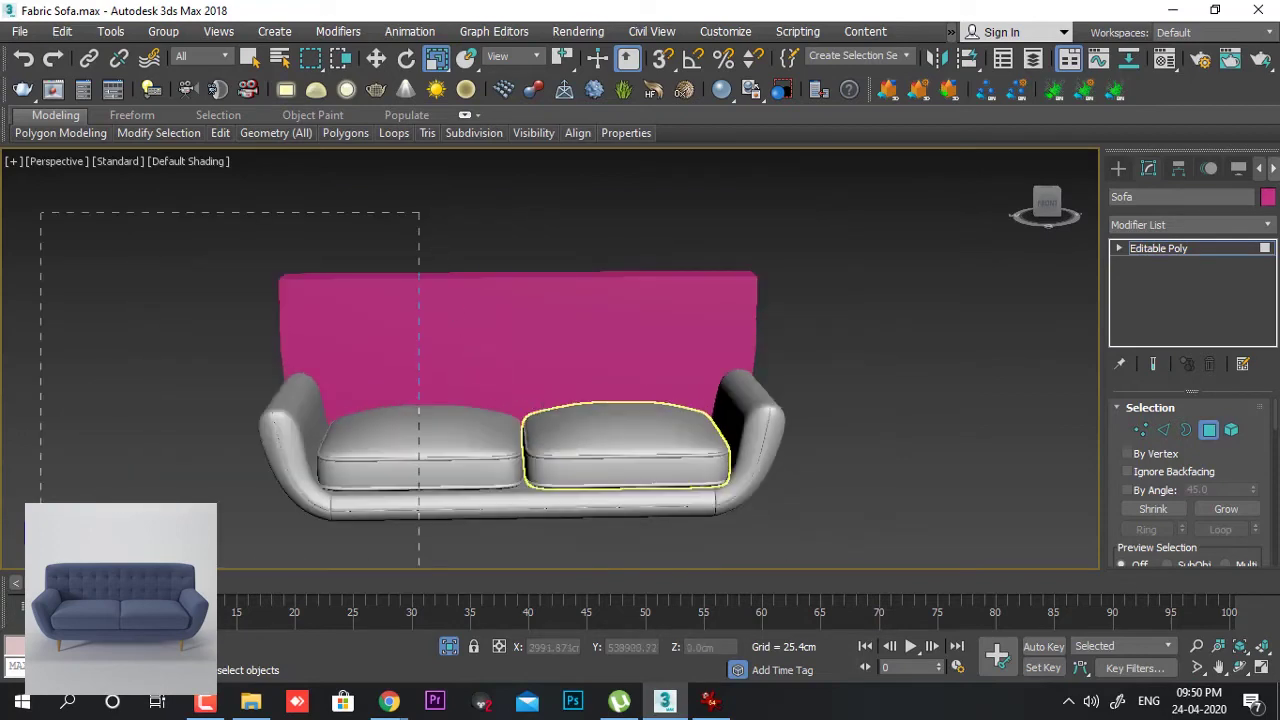
drag(40, 212, 419, 565)
key(Delete)
- Connect the remaining backrest half's horizontal edges in the front view with 1 segment and a slide of -24
key(alt+w)
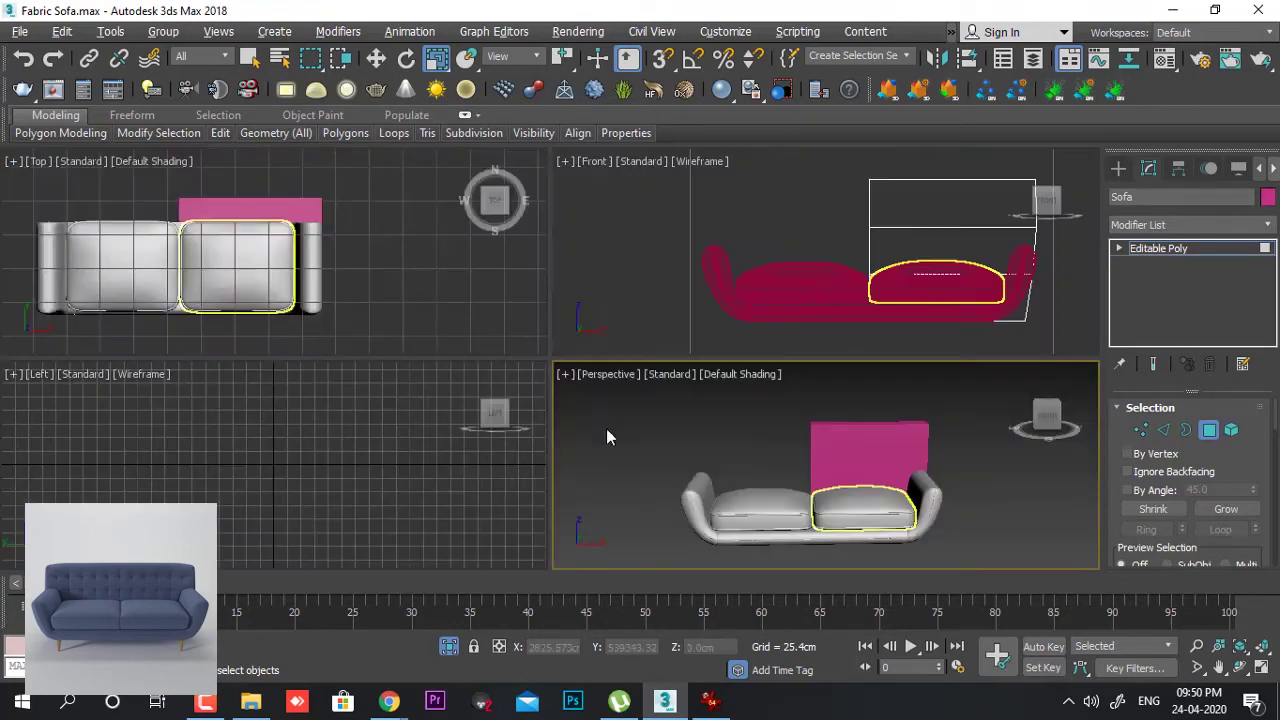
middle_click(721, 329)
key(alt+w)
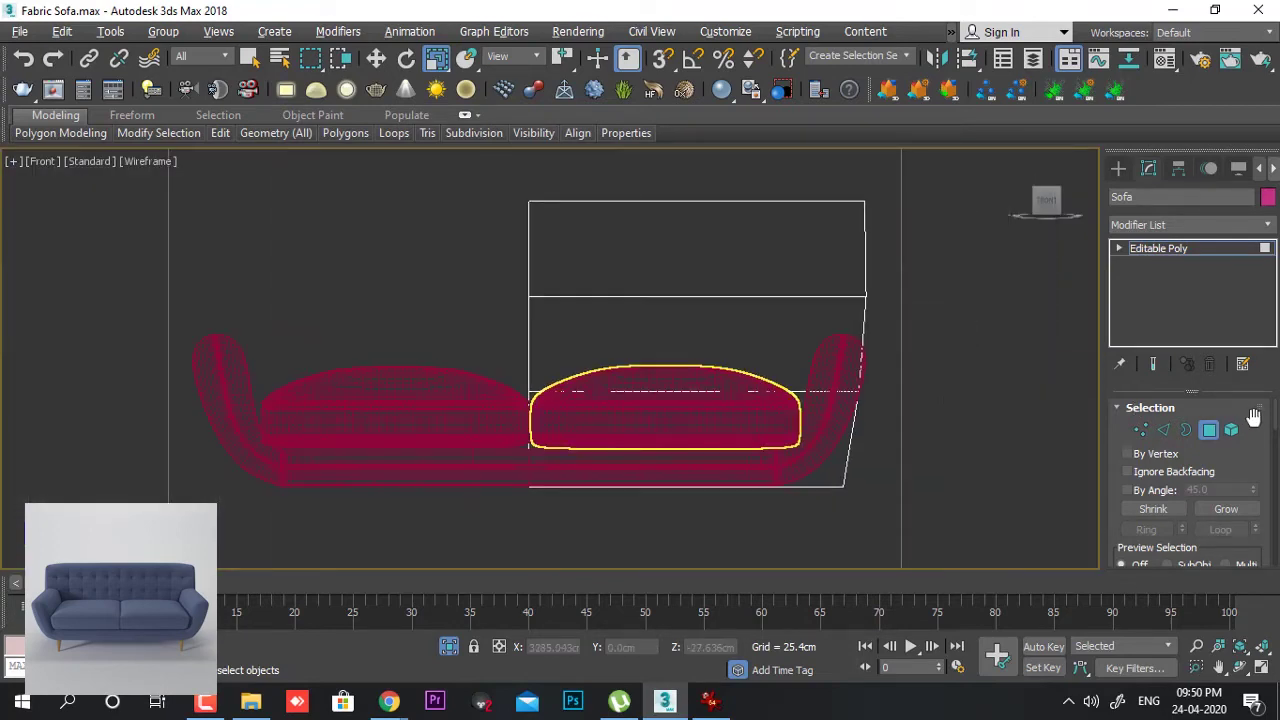
click(1141, 430)
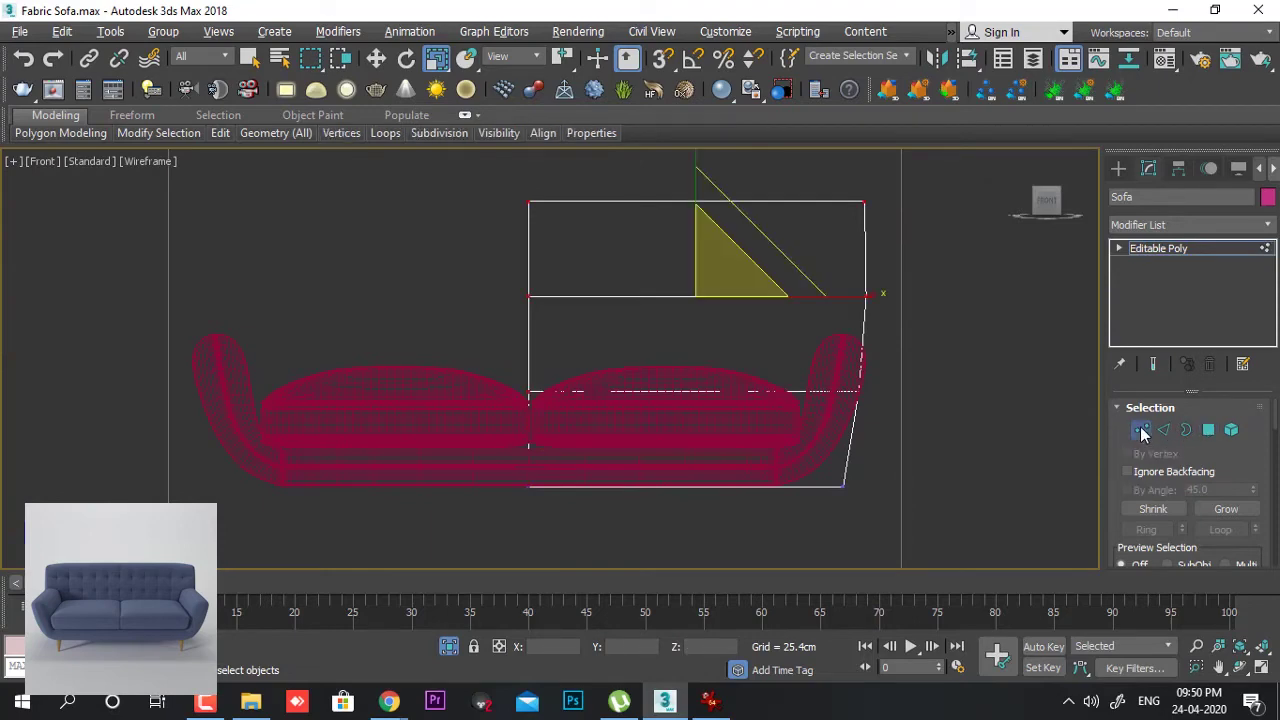
click(1162, 430)
click(682, 295)
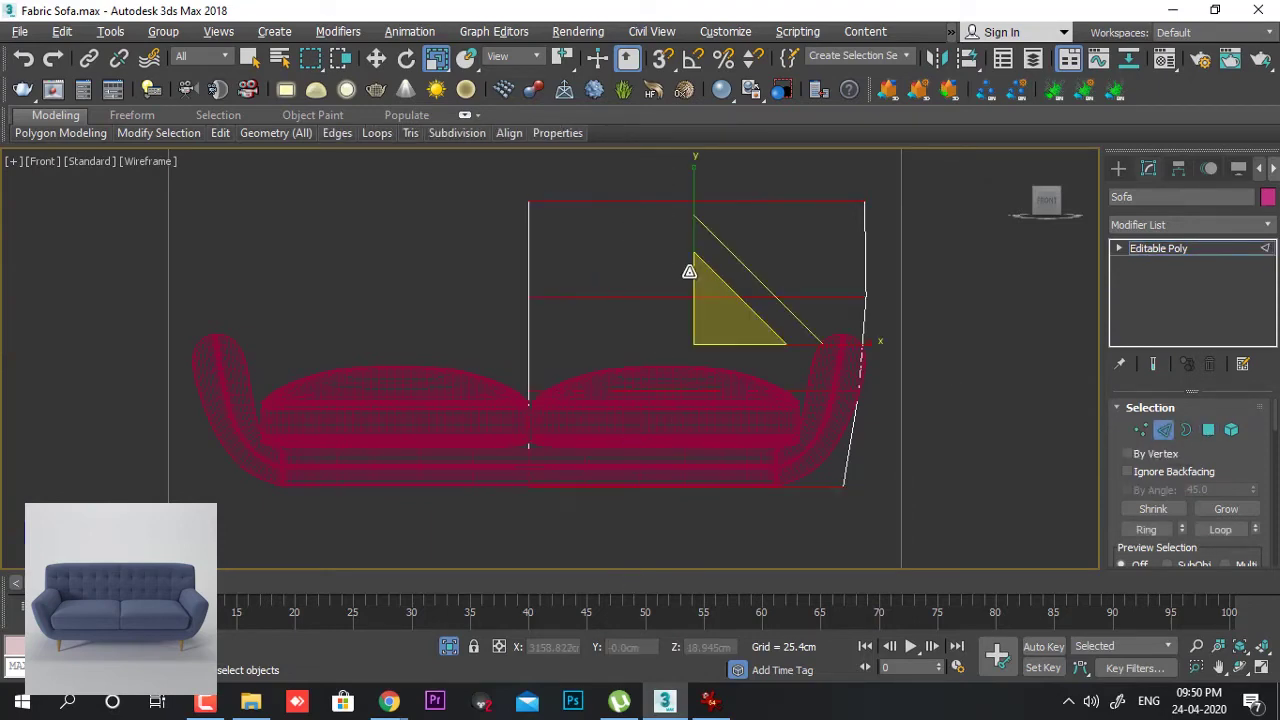
right_click(686, 266)
click(493, 331)
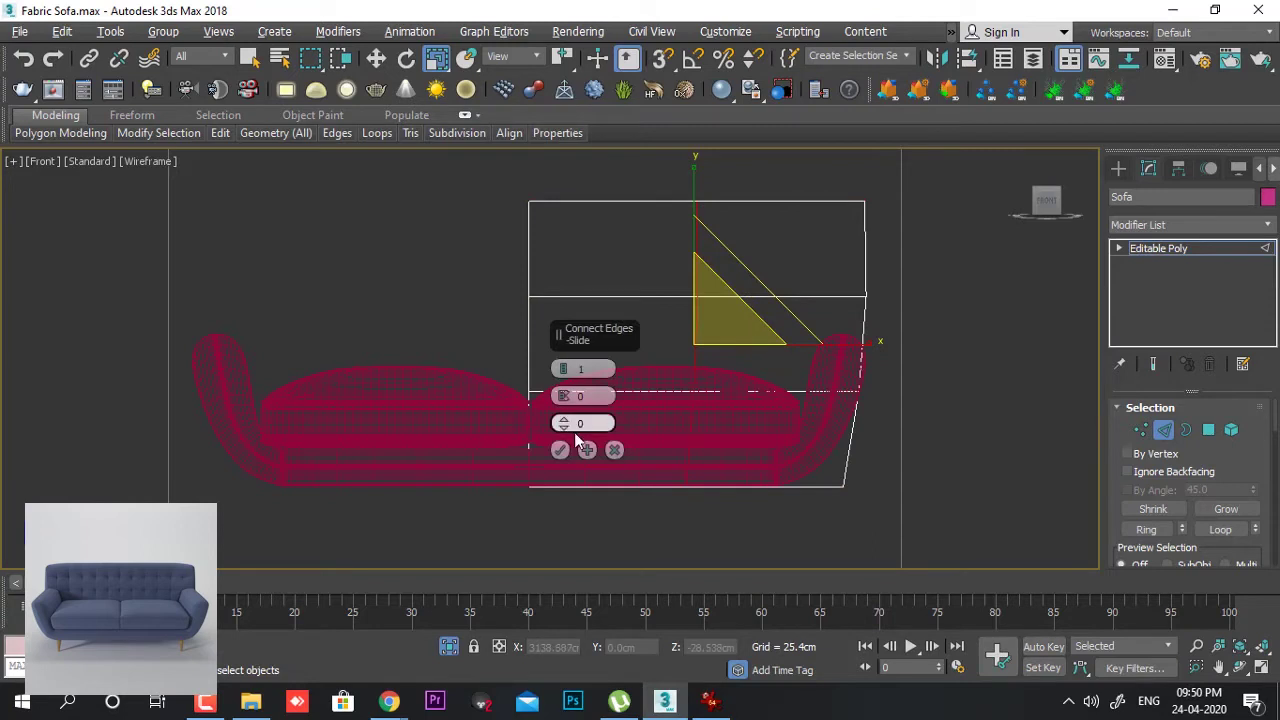
drag(563, 425, 576, 512)
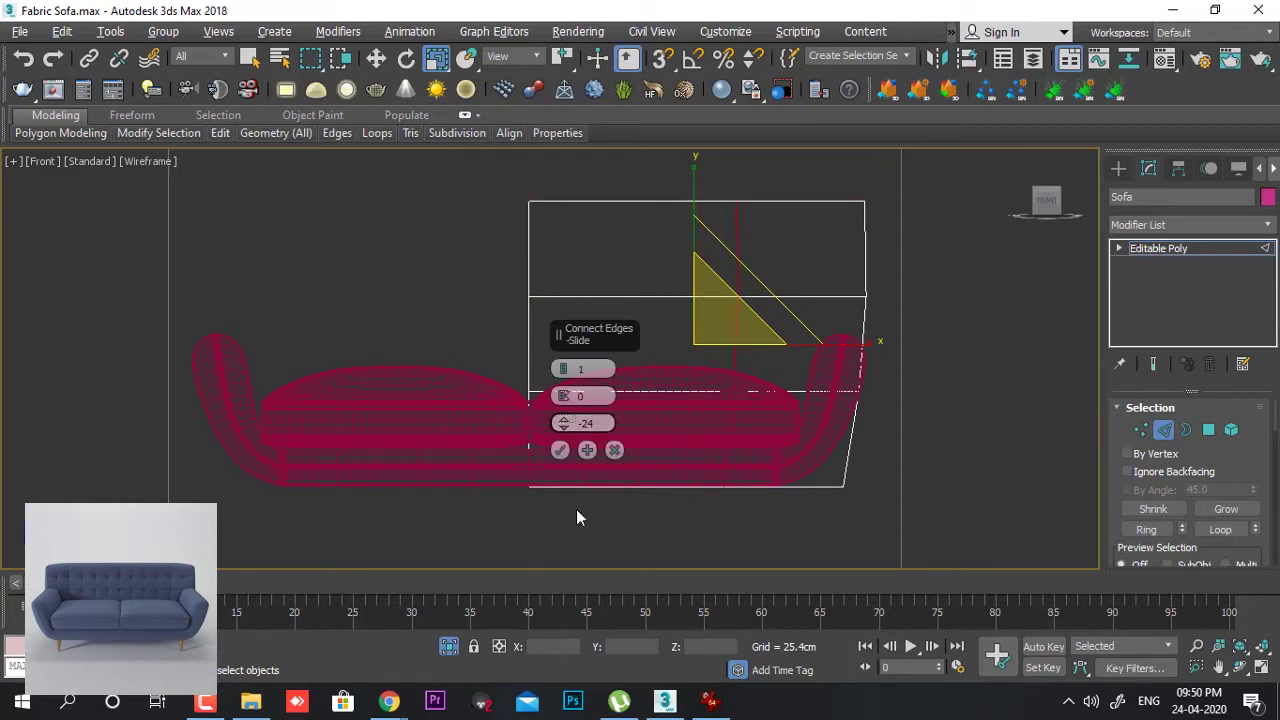
click(560, 450)
- Move the backrest half's bottom outer corner vertices up and inward to the armrest curve, and adjust the outer vertices above them
click(1140, 430)
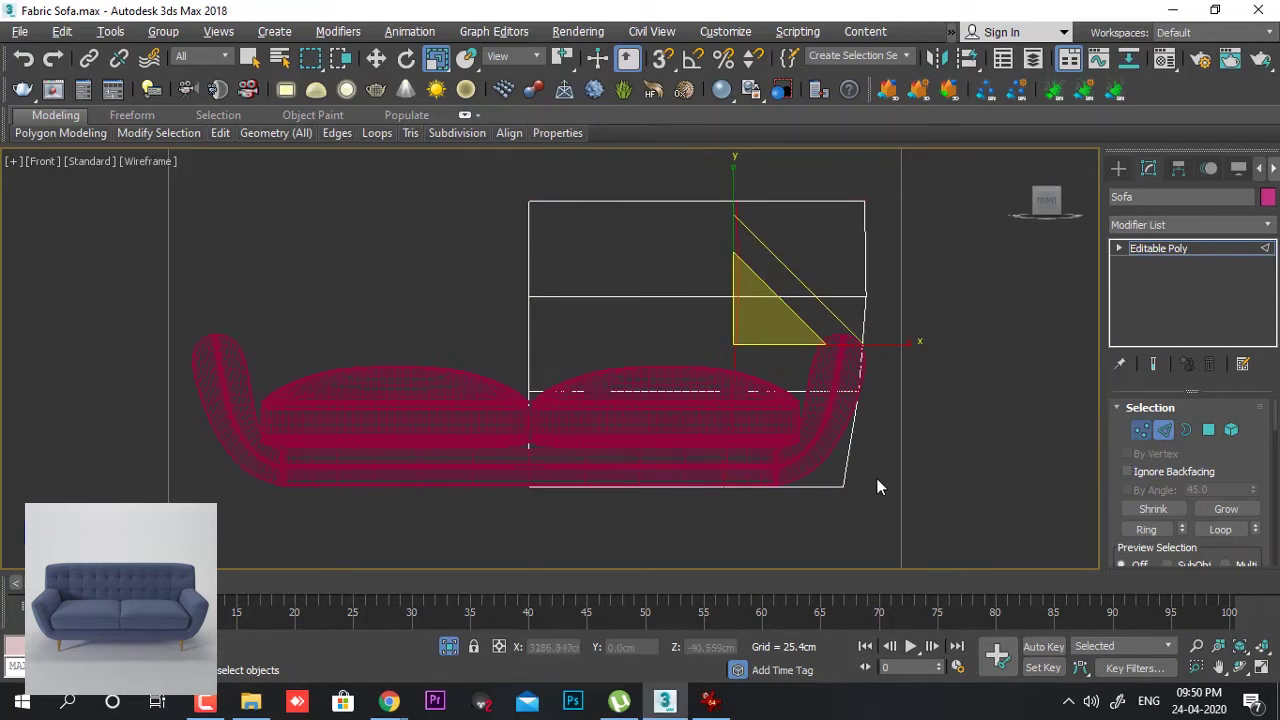
scroll(823, 478, up, 4)
click(862, 504)
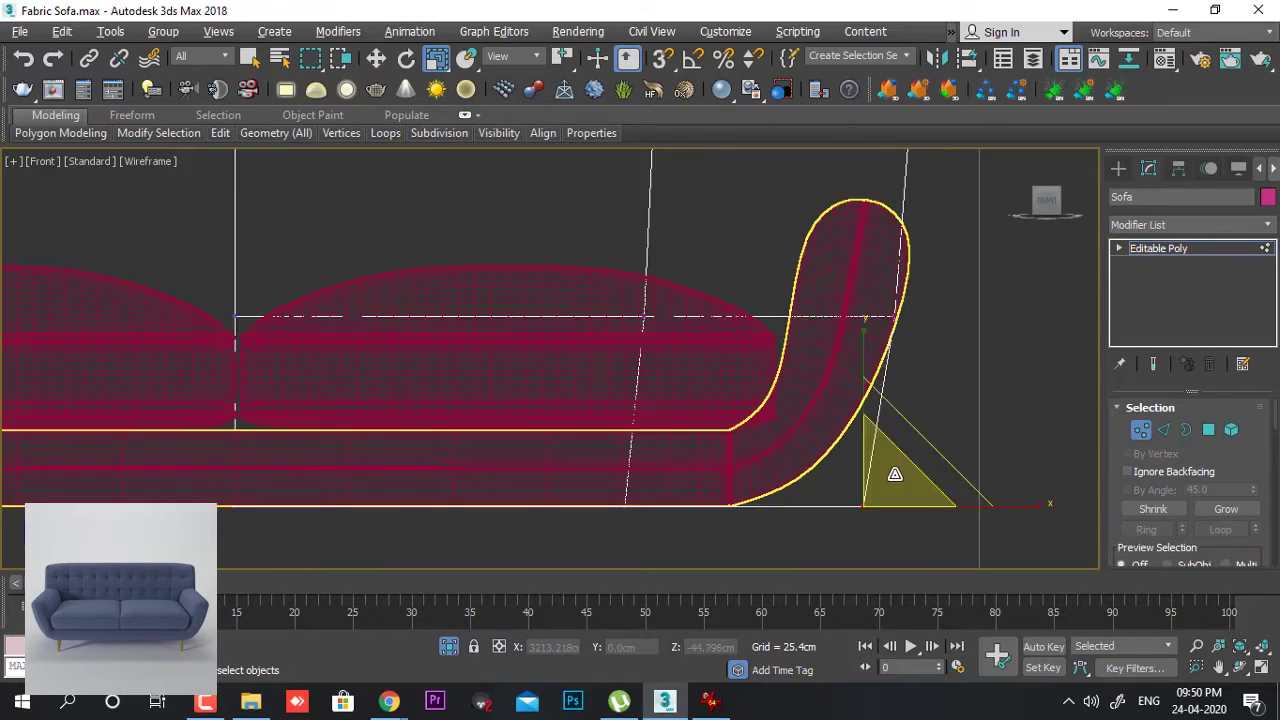
key(w)
drag(927, 452, 882, 411)
middle_drag(922, 430, 923, 548)
drag(846, 468, 951, 427)
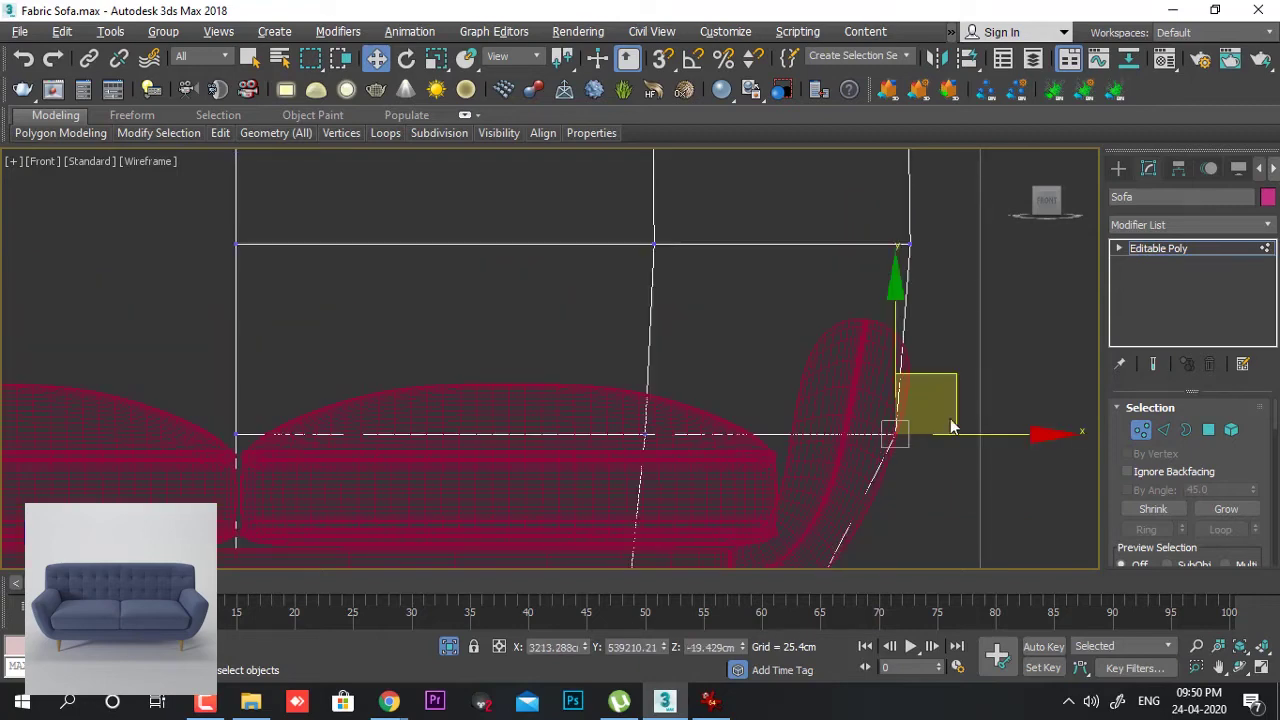
- Move the backrest's upper two rows of outer side vertices slightly outward along X
middle_drag(978, 313, 917, 422)
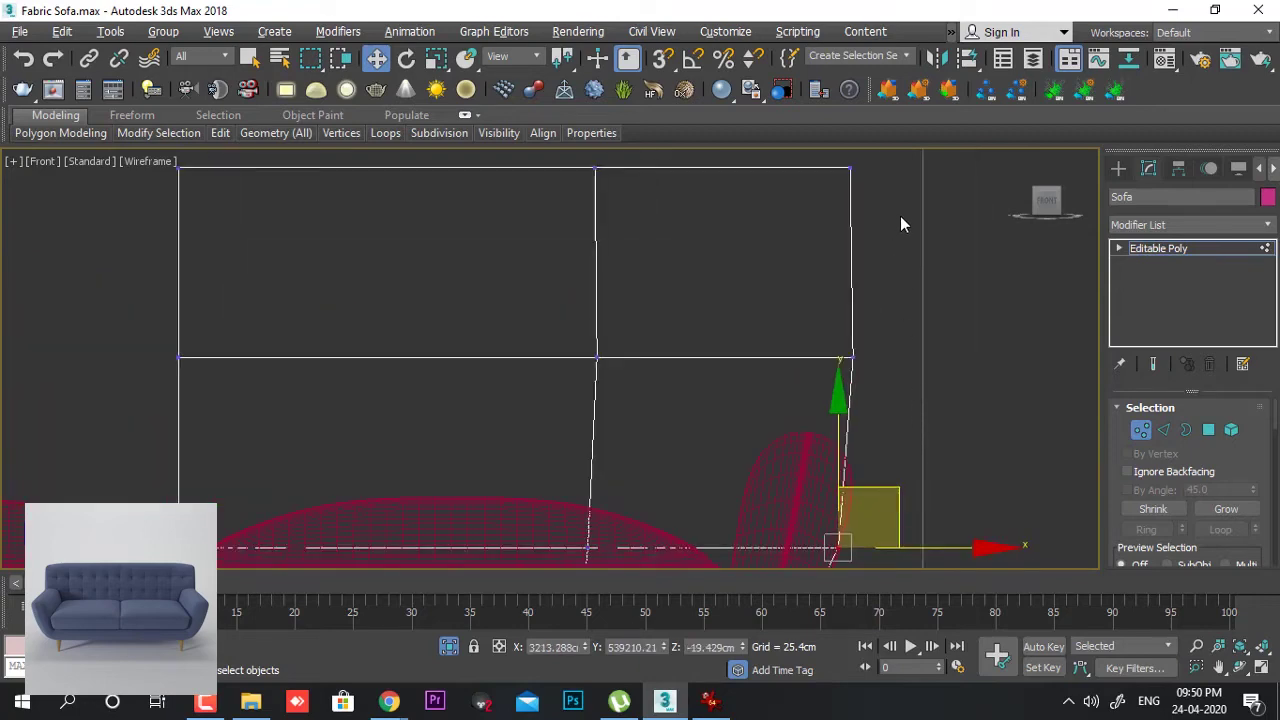
scroll(900, 224, down, 2)
drag(739, 455, 744, 447)
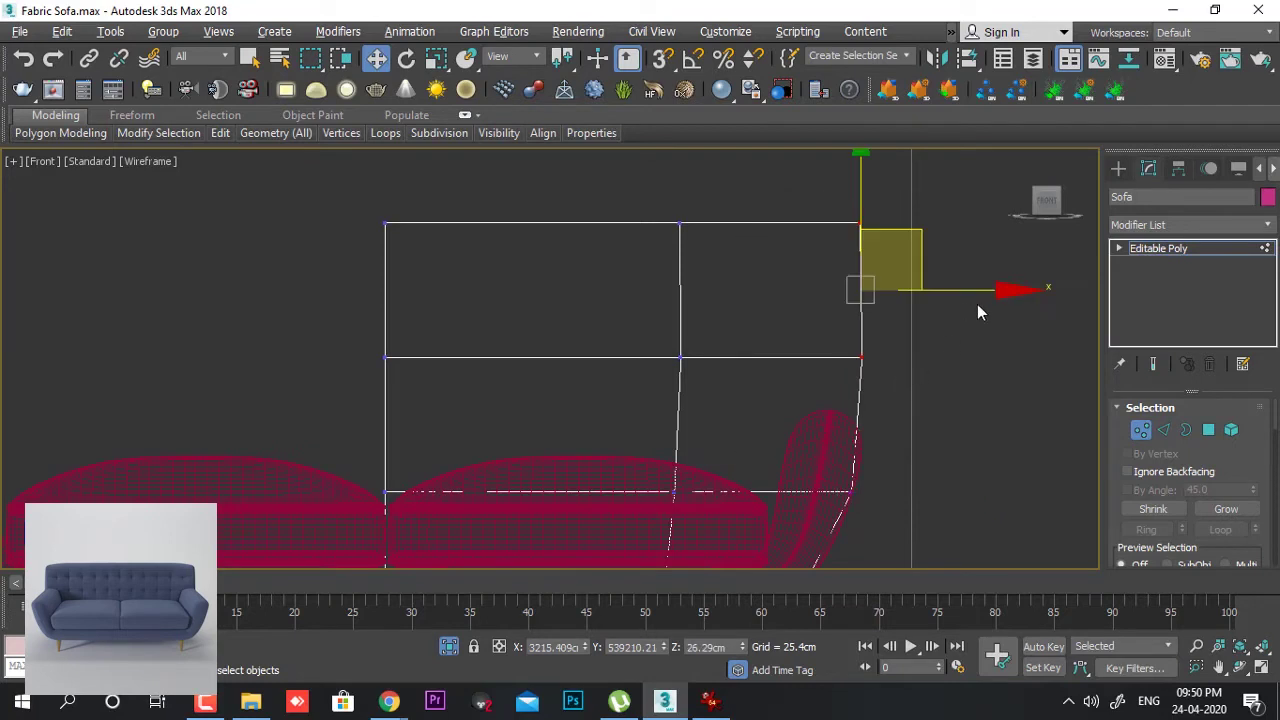
drag(994, 289, 1004, 291)
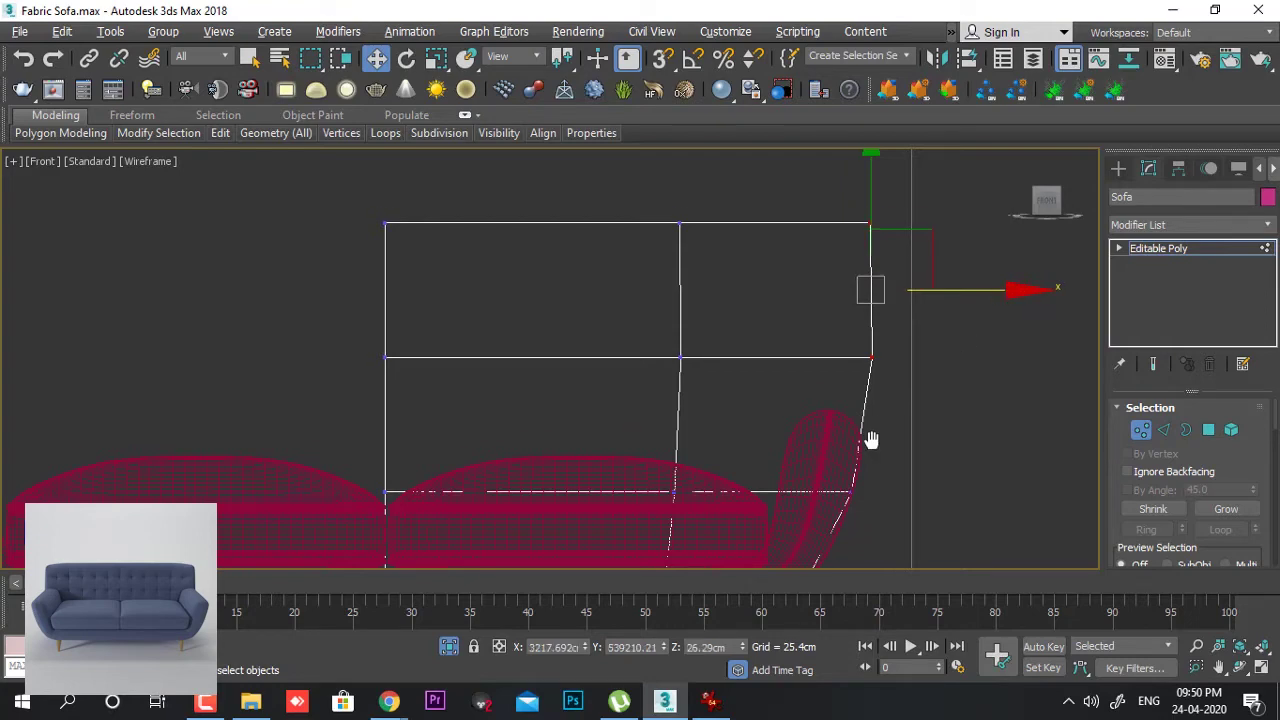
middle_drag(871, 440, 893, 341)
scroll(866, 424, down, 2)
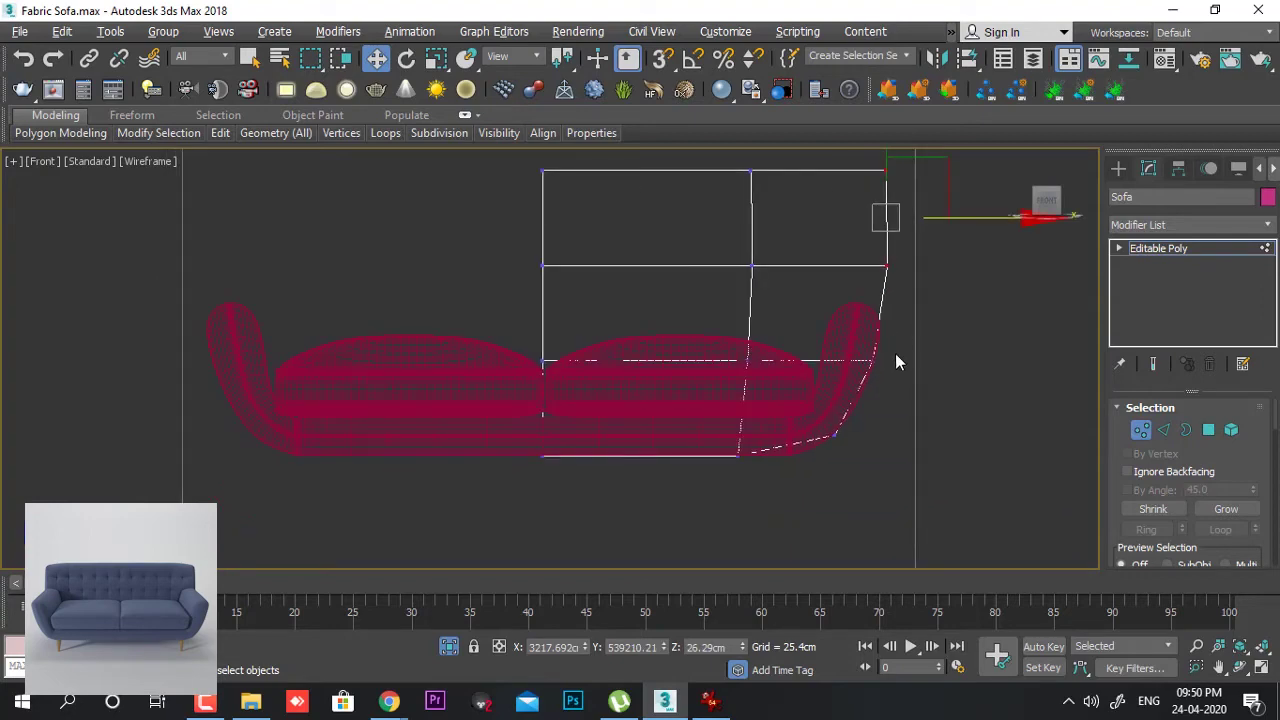
- Connect the edge ring of the backrest's outer column with 1 segment and a slide of -24
click(1163, 429)
click(818, 358)
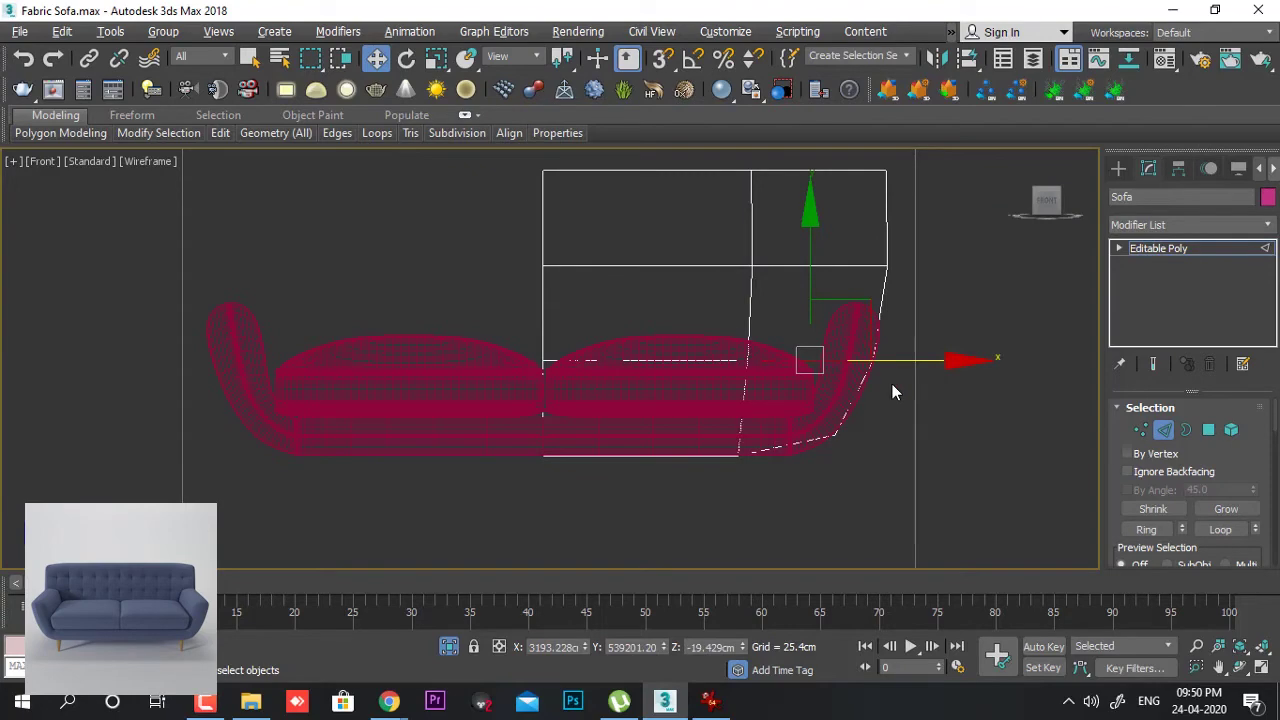
key(alt+r)
right_click(953, 351)
click(765, 416)
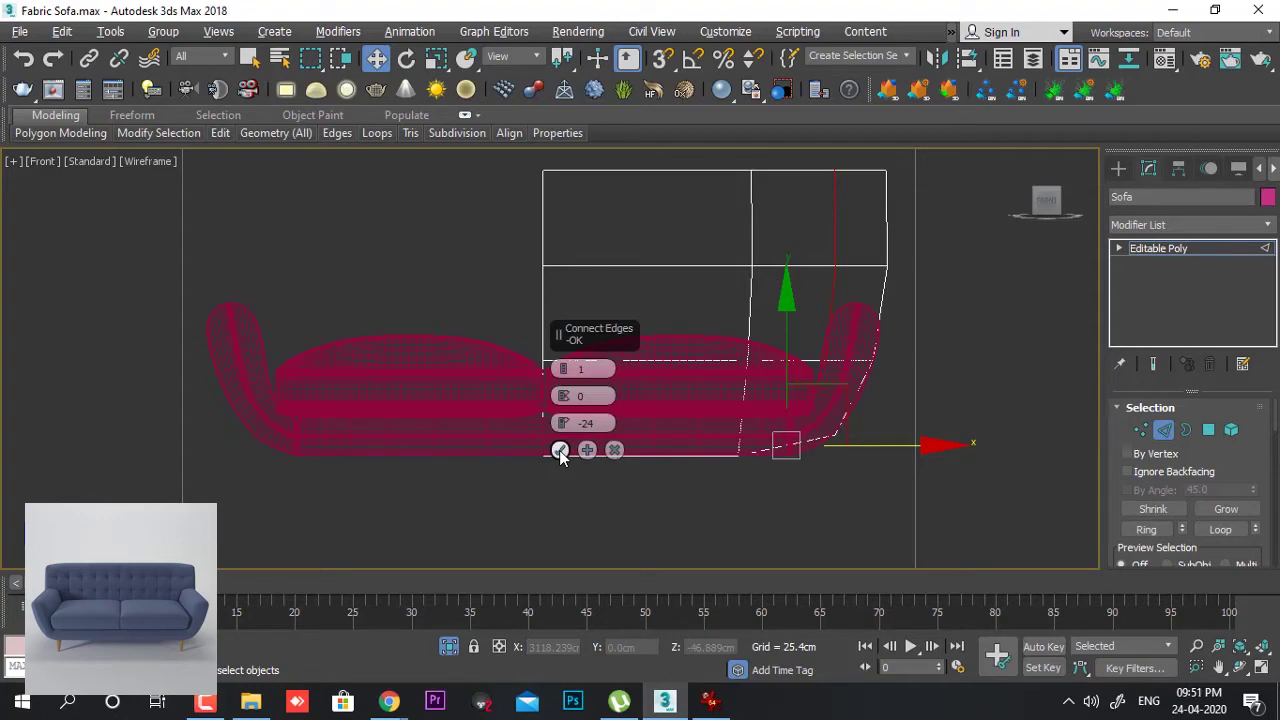
click(560, 451)
- Move the new loop's bottom vertices down onto the sofa base's lower outline where the armrest curve begins
scroll(931, 391, up, 5)
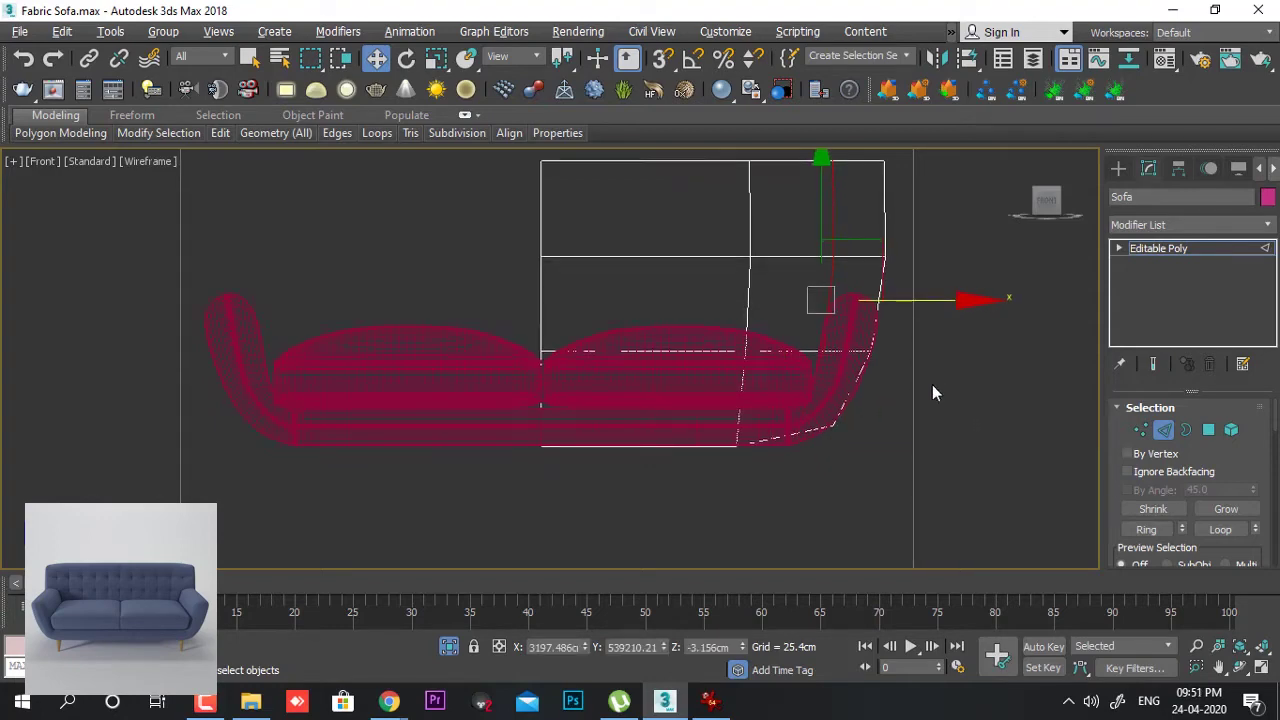
middle_drag(765, 467, 993, 375)
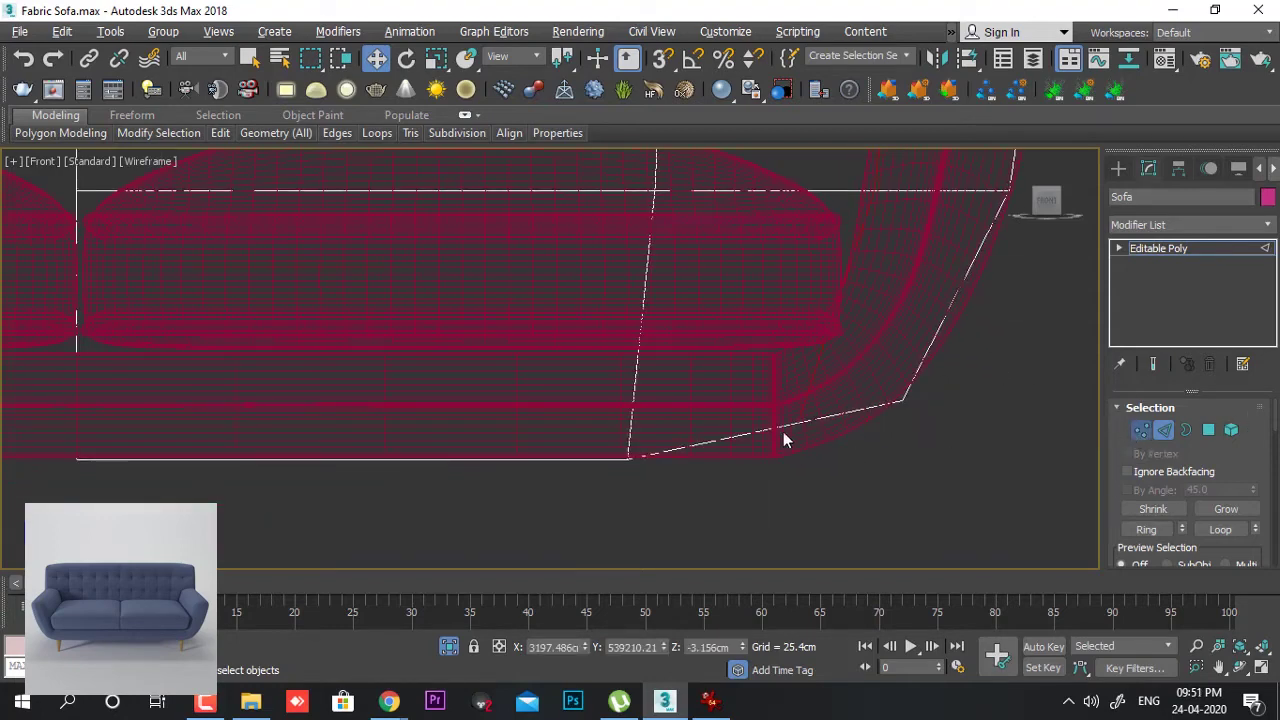
drag(783, 408, 822, 431)
drag(844, 364, 847, 394)
middle_drag(847, 394, 773, 598)
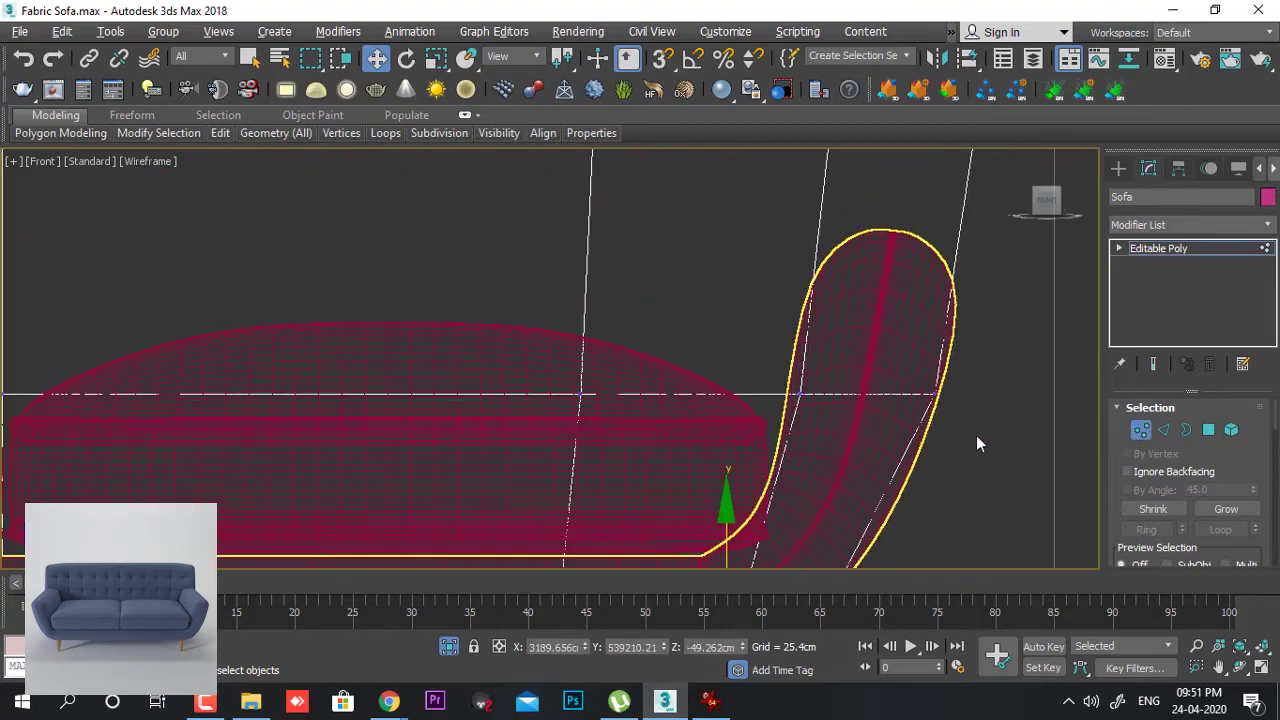
- Connect the backrest's lower outer edge ring with 1 segment to add a horizontal loop
click(1164, 428)
click(897, 471)
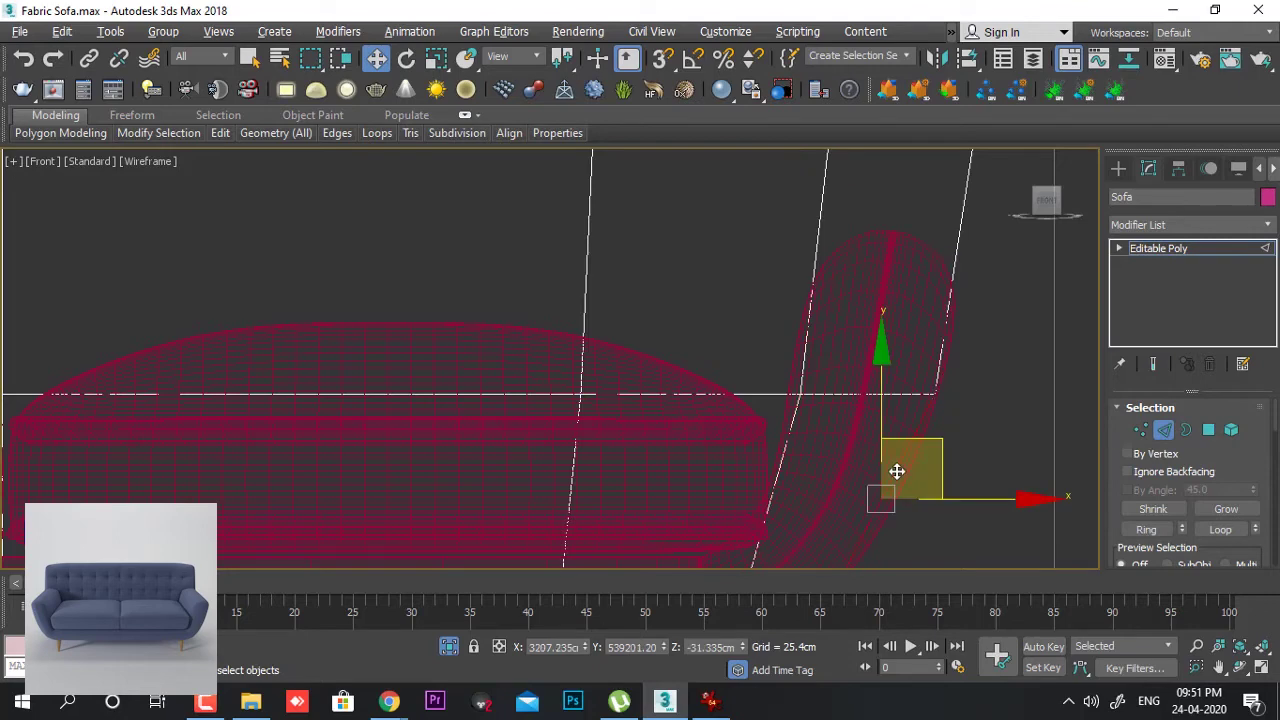
right_click(894, 467)
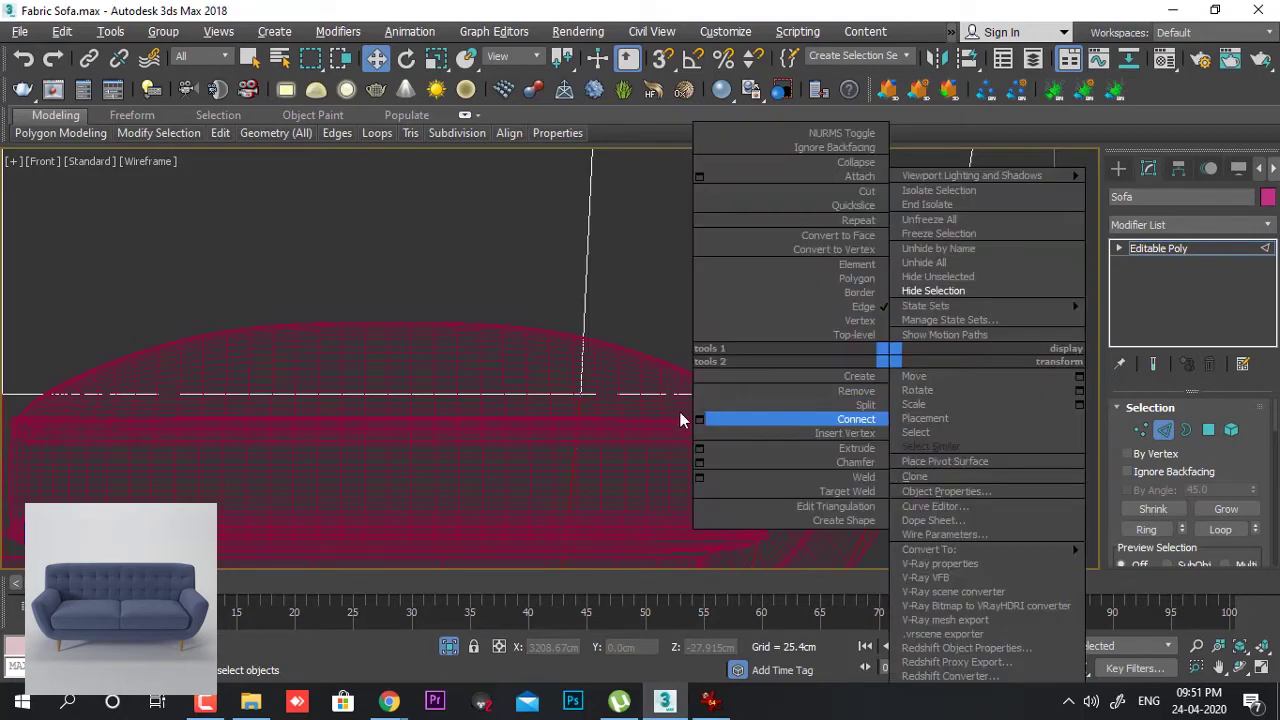
click(698, 424)
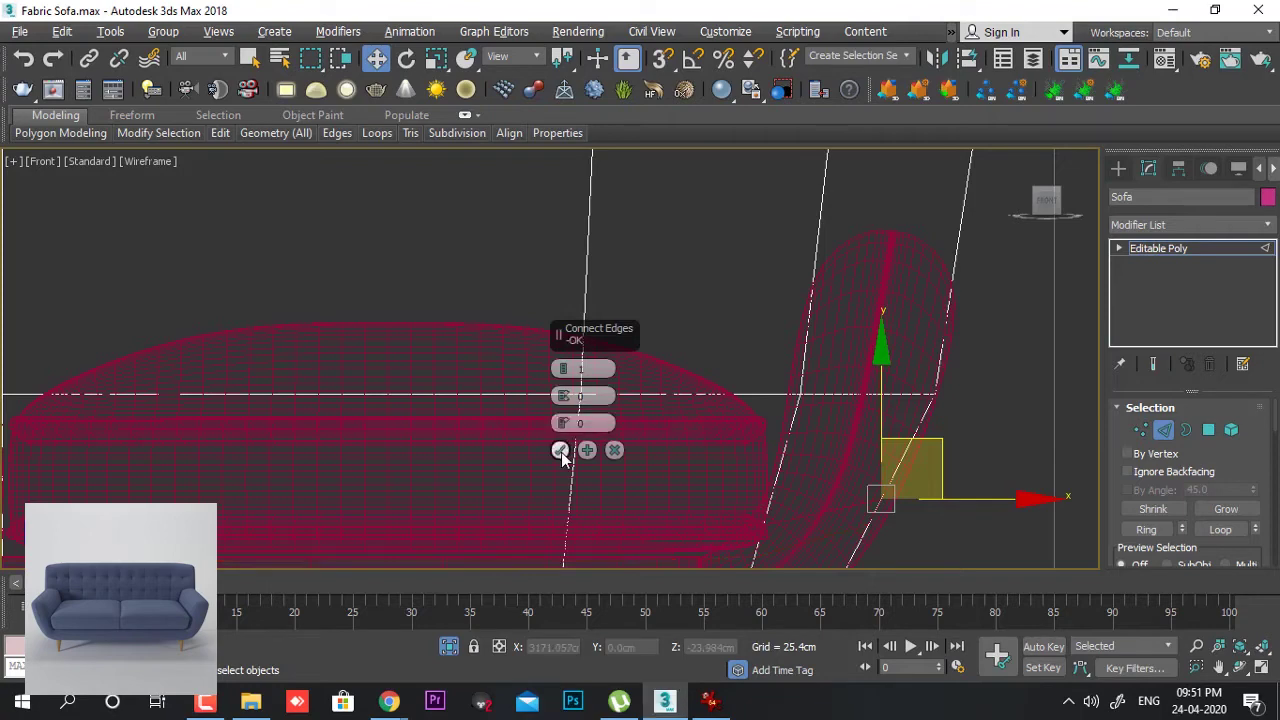
click(560, 451)
- Move the new loop's outer side vertices outward to follow the armrest's outer curve
click(1135, 435)
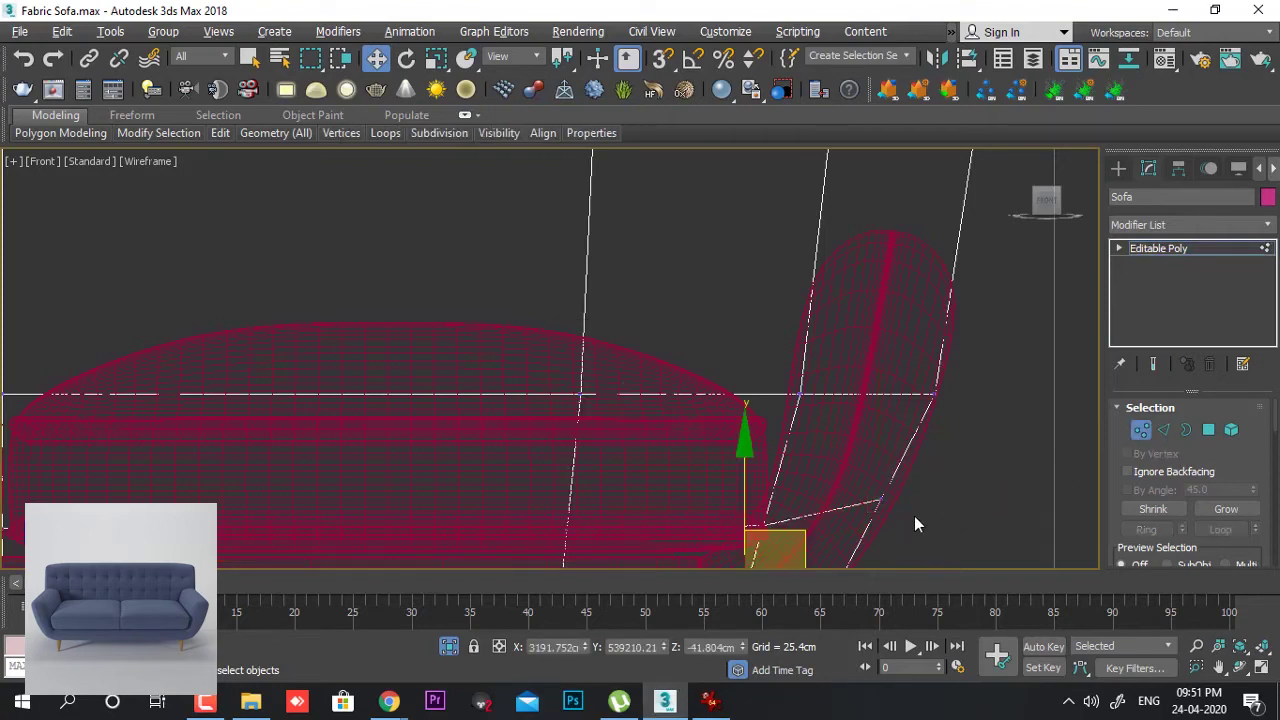
middle_drag(990, 464, 1020, 344)
click(905, 384)
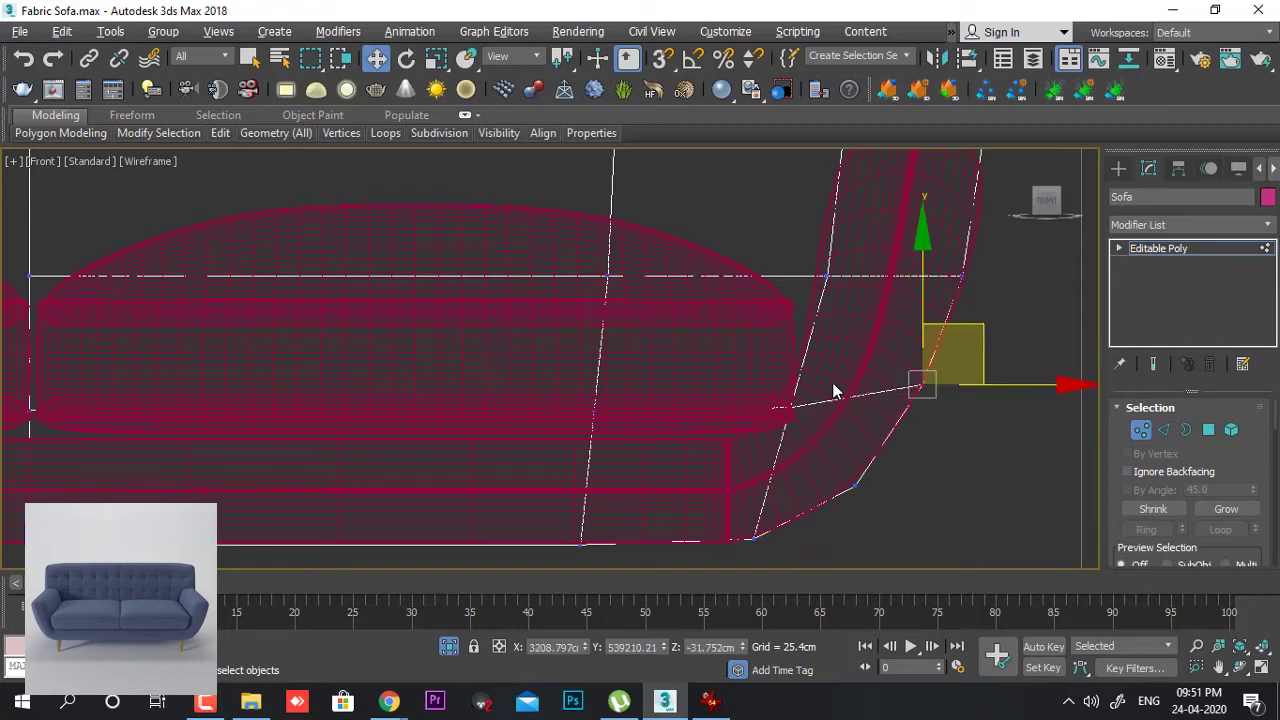
mouse_move(933, 360)
middle_down()
mouse_move(951, 390)
mouse_move(929, 383)
middle_up()
scroll(938, 426, down, 4)
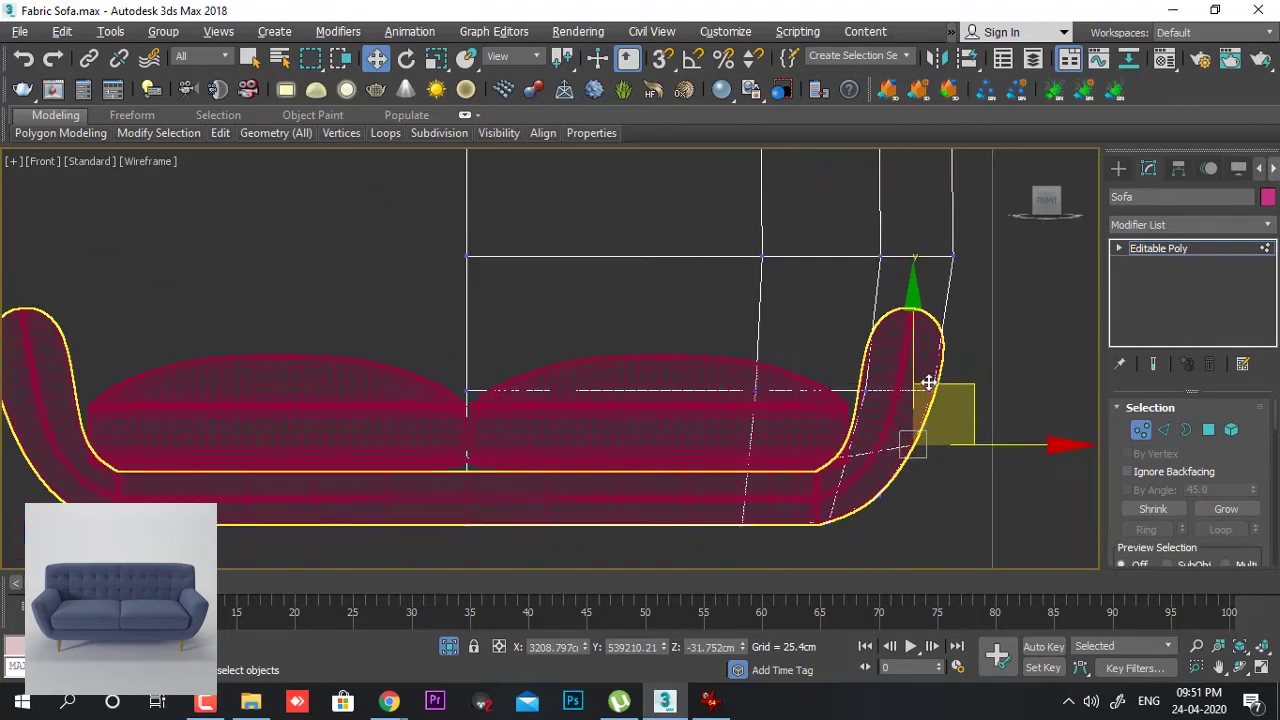
- Shift the outer side vertices of the next higher row slightly outward to match the armrest's outline
scroll(930, 380, up, 4)
middle_drag(999, 358, 948, 384)
drag(849, 453, 1001, 426)
middle_drag(960, 398, 942, 505)
scroll(940, 480, down, 2)
scroll(940, 380, down, 3)
scroll(948, 358, up, 2)
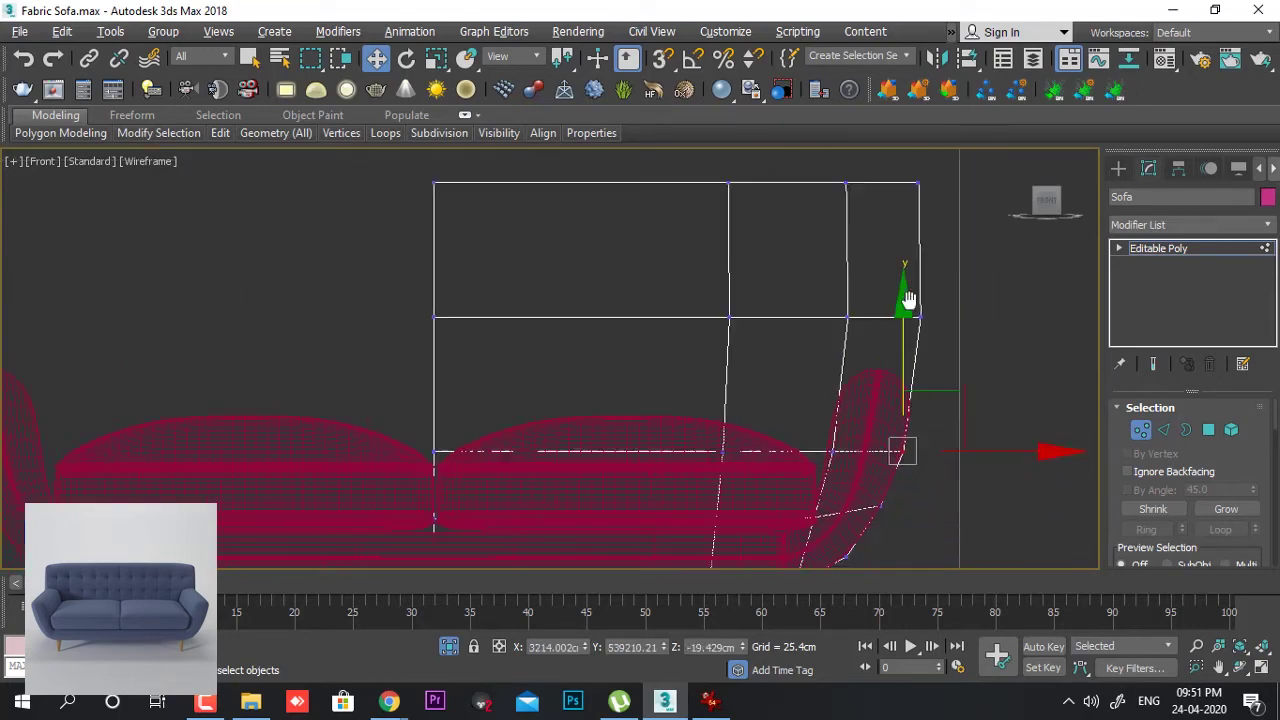
- Leave vertex editing and examine the backrest's shape against the seat and armrests in the front and perspective views
scroll(901, 313, down, 1)
middle_drag(901, 313, 889, 349)
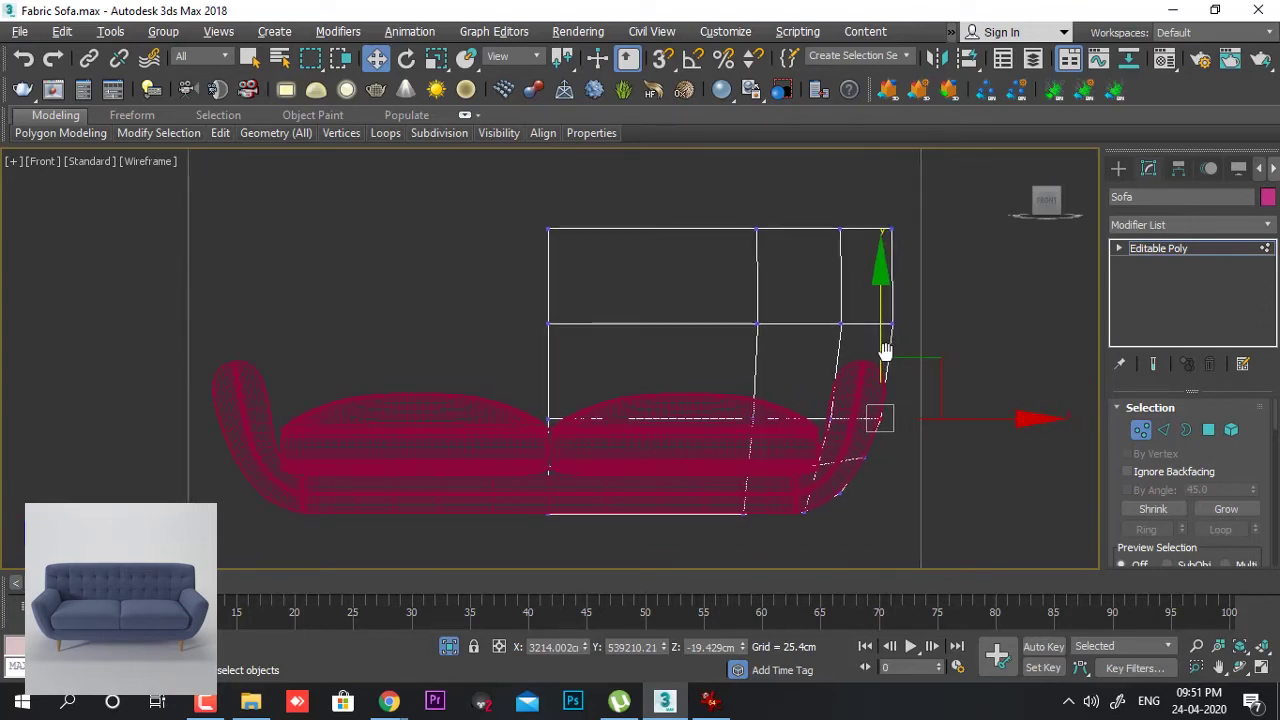
key(alt+w)
click(925, 443)
key(alt+w)
alt+middle_drag(929, 443, 744, 421)
click(1148, 432)
key(alt+w)
click(792, 308)
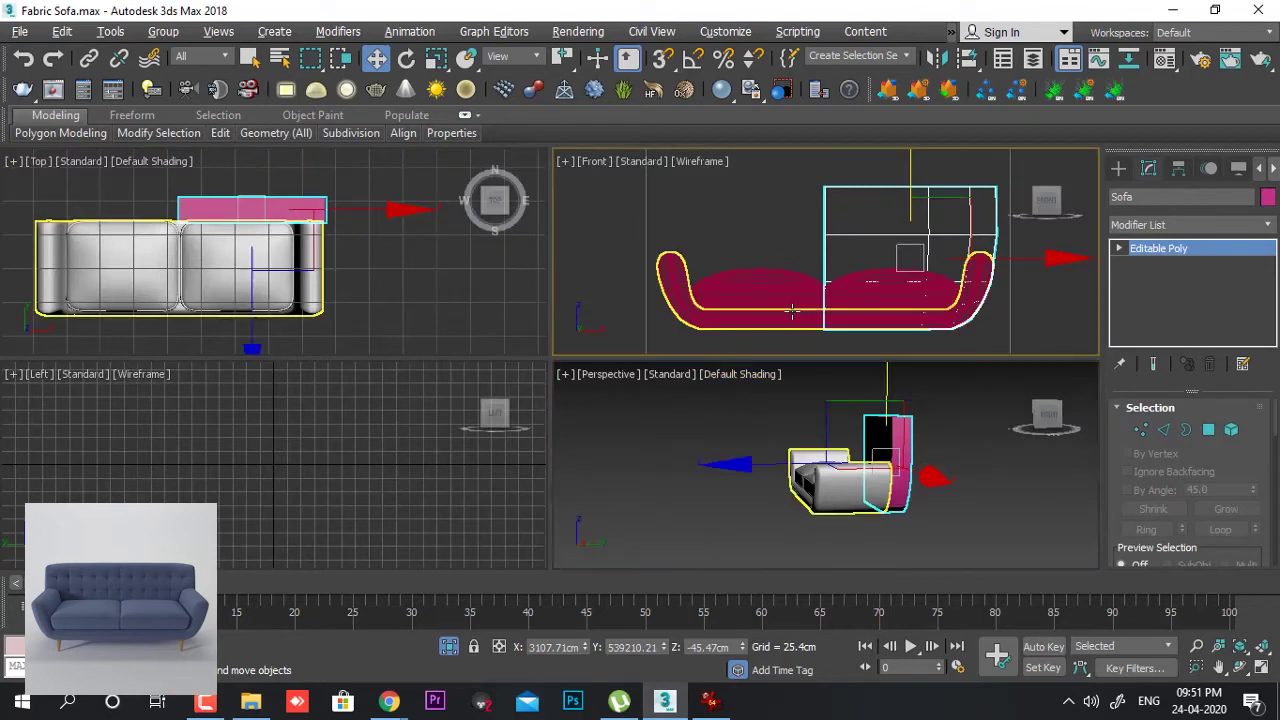
key(alt+w)
scroll(793, 459, up, 5)
scroll(801, 375, down, 5)
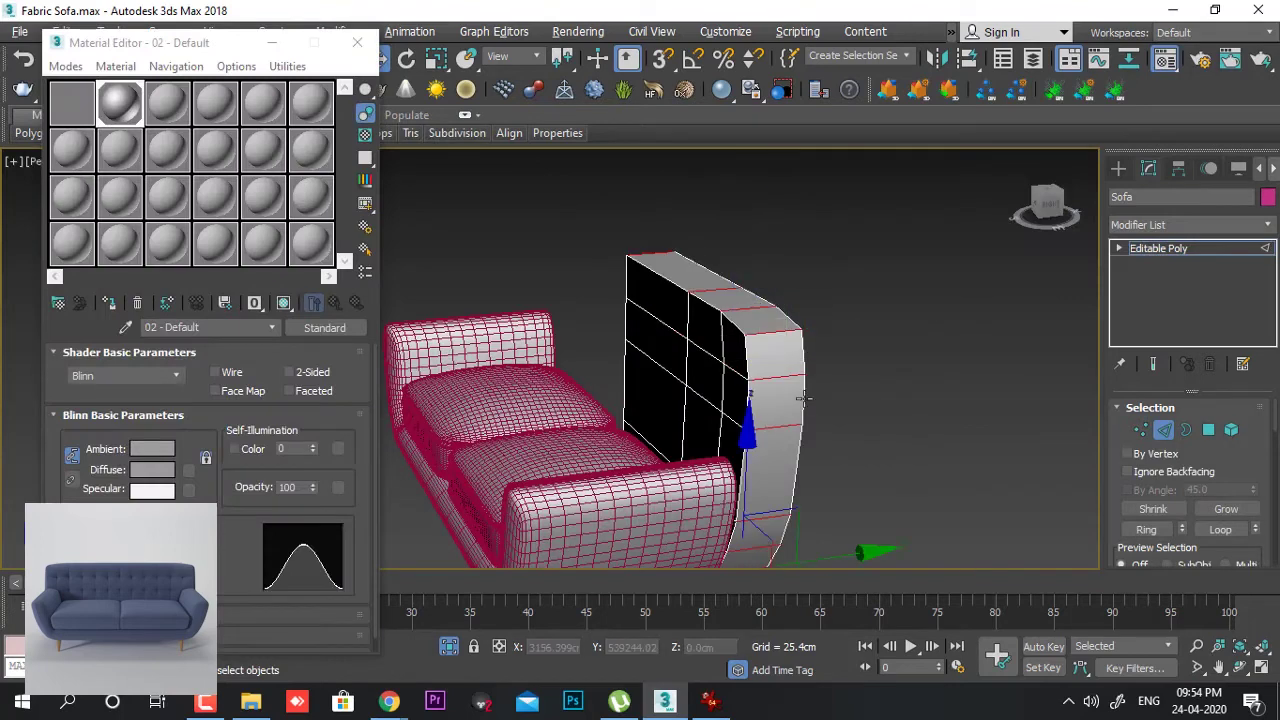
- Connect the edges that run across the thickness of the backrest's top and outer side
scroll(805, 390, up, 2)
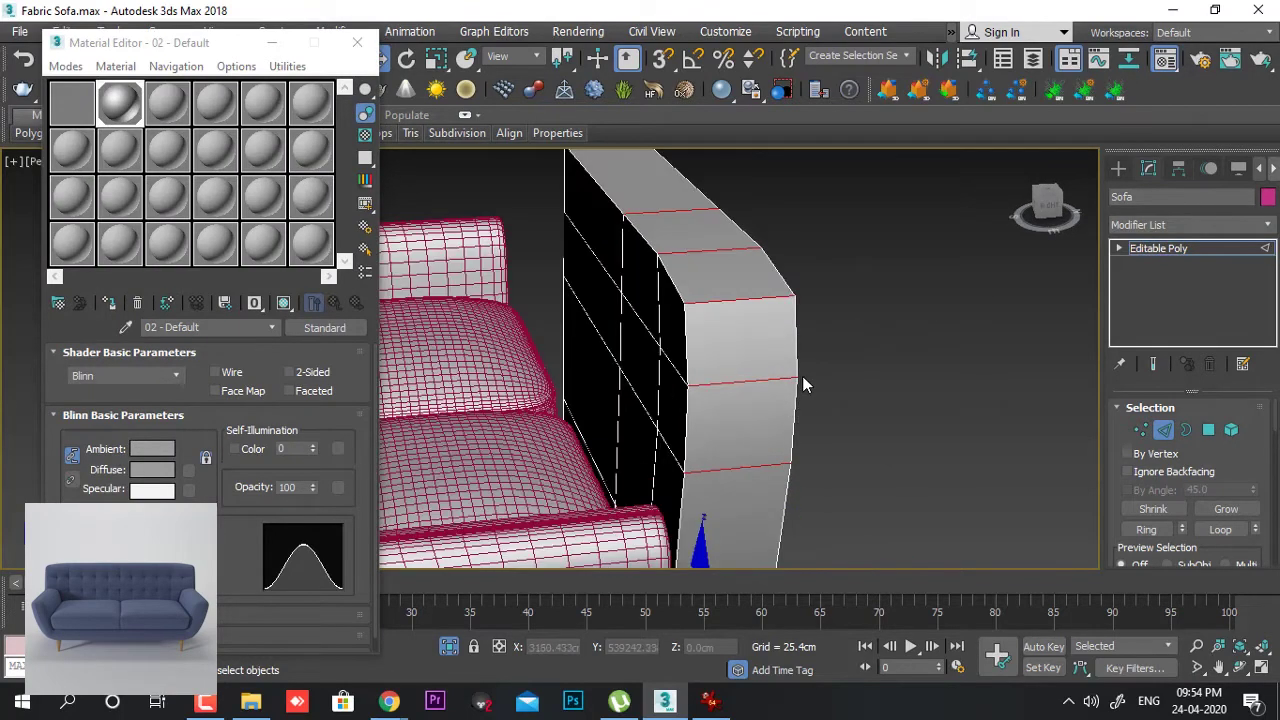
right_click(875, 329)
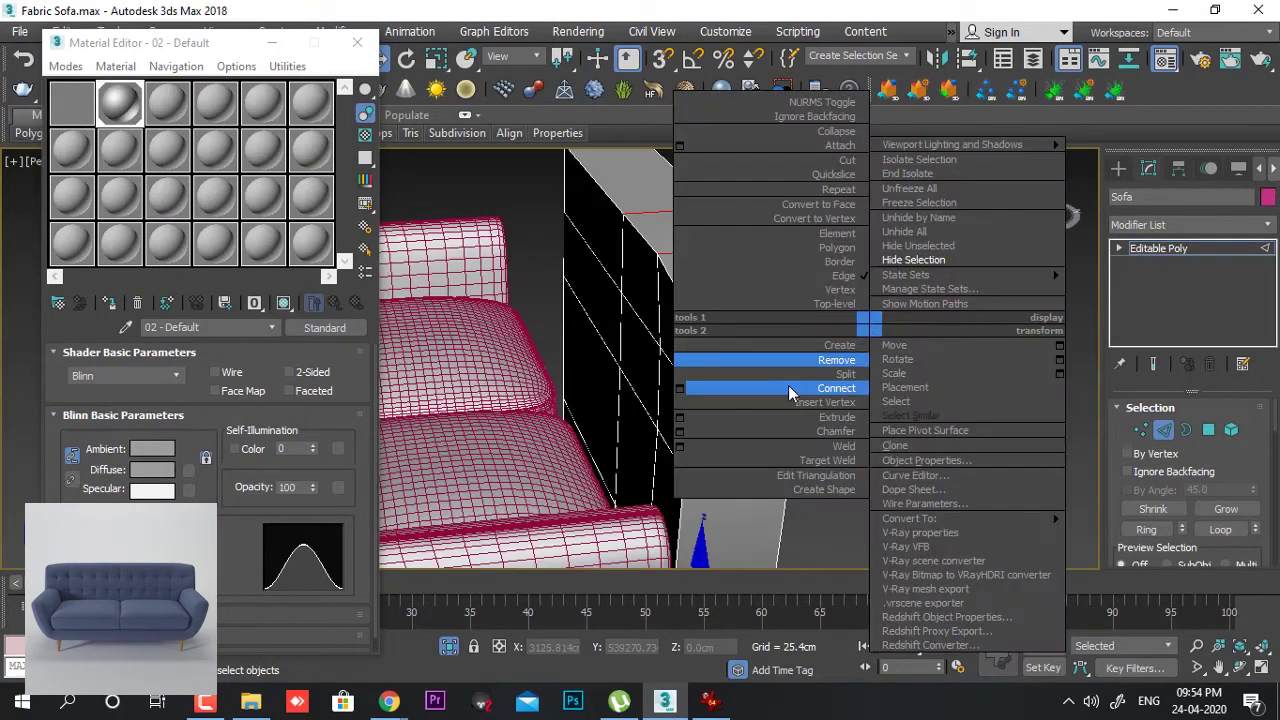
click(687, 390)
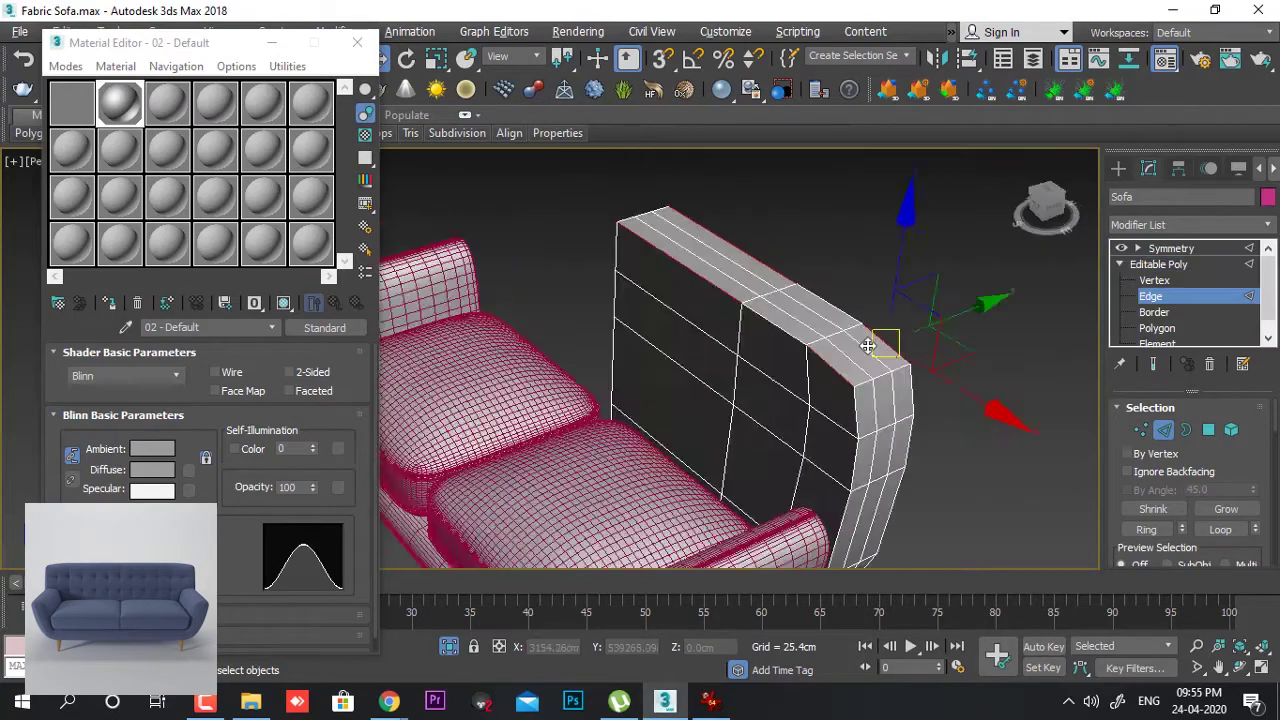
- Lower the front and back top edges of the backrest along Z to round off its top
alt+middle_drag(868, 345, 852, 308)
scroll(838, 322, up, 3)
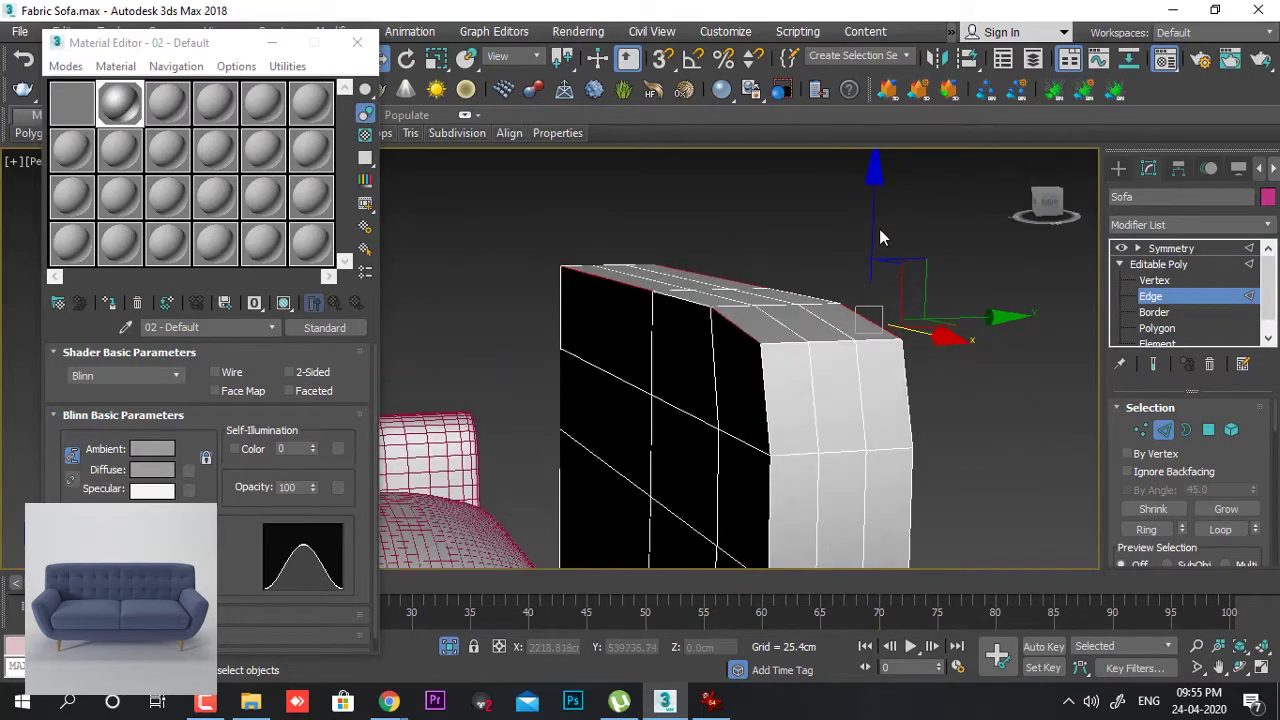
drag(870, 188, 872, 213)
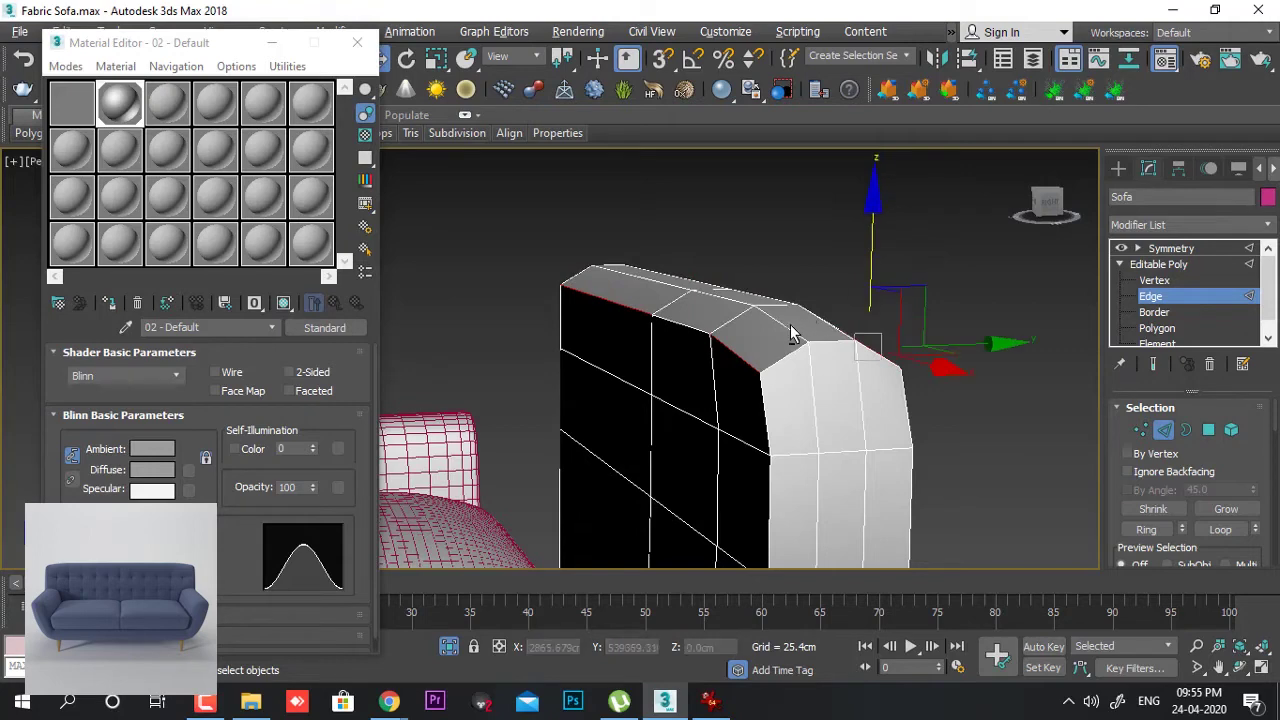
- Move the front and back edge loops on the backrest's outer side inward along X to round that side
alt+middle_drag(872, 213, 800, 298)
click(800, 299)
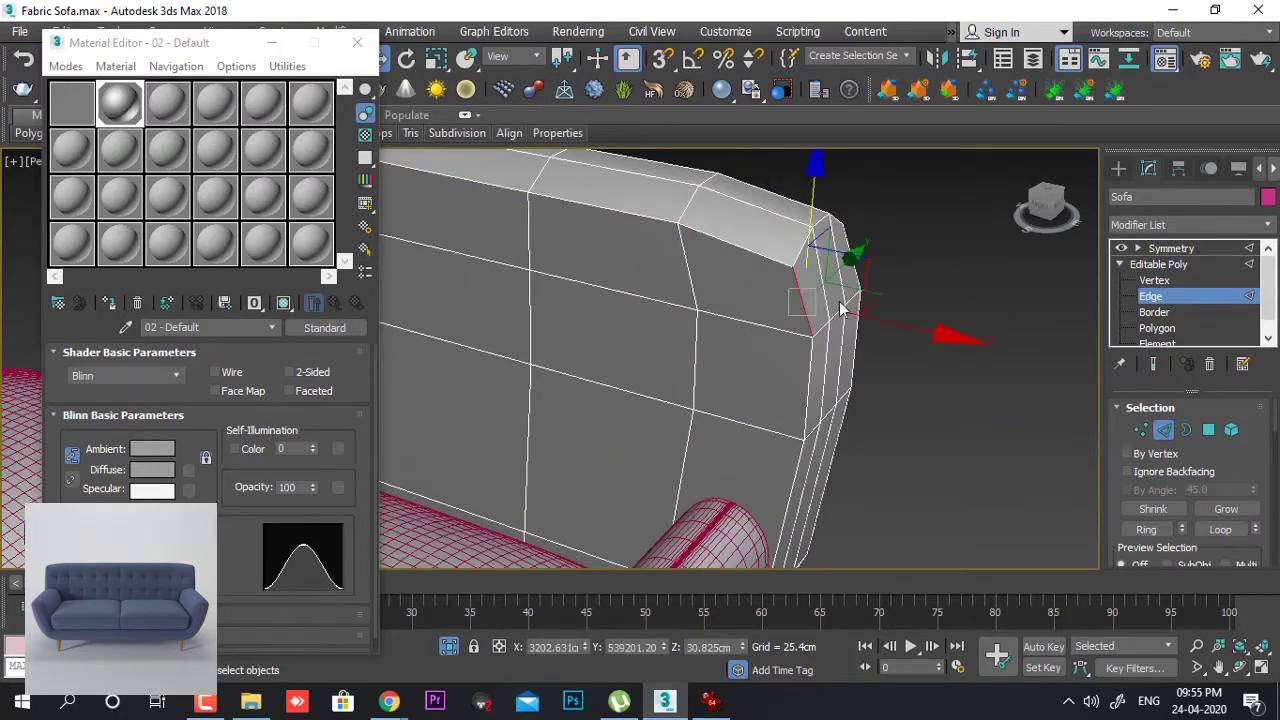
ctrl+click(856, 271)
key(alt+l)
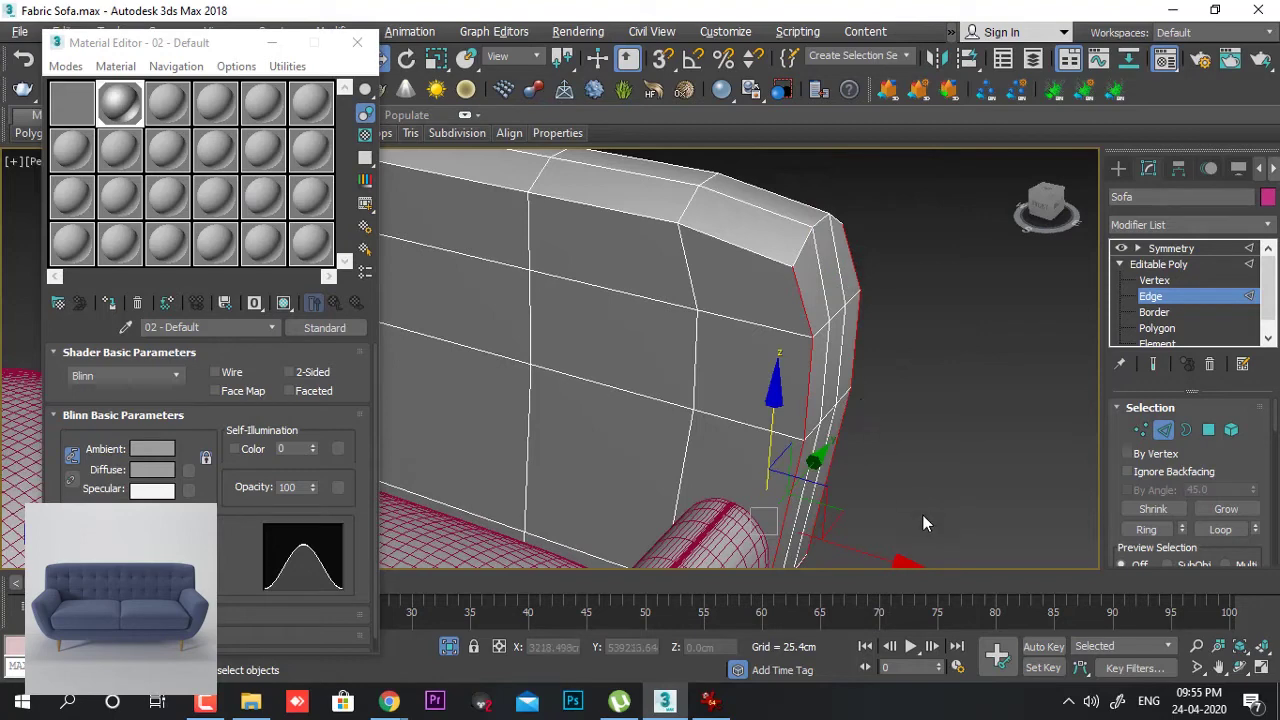
drag(894, 562, 863, 553)
alt+middle_drag(877, 489, 1079, 326)
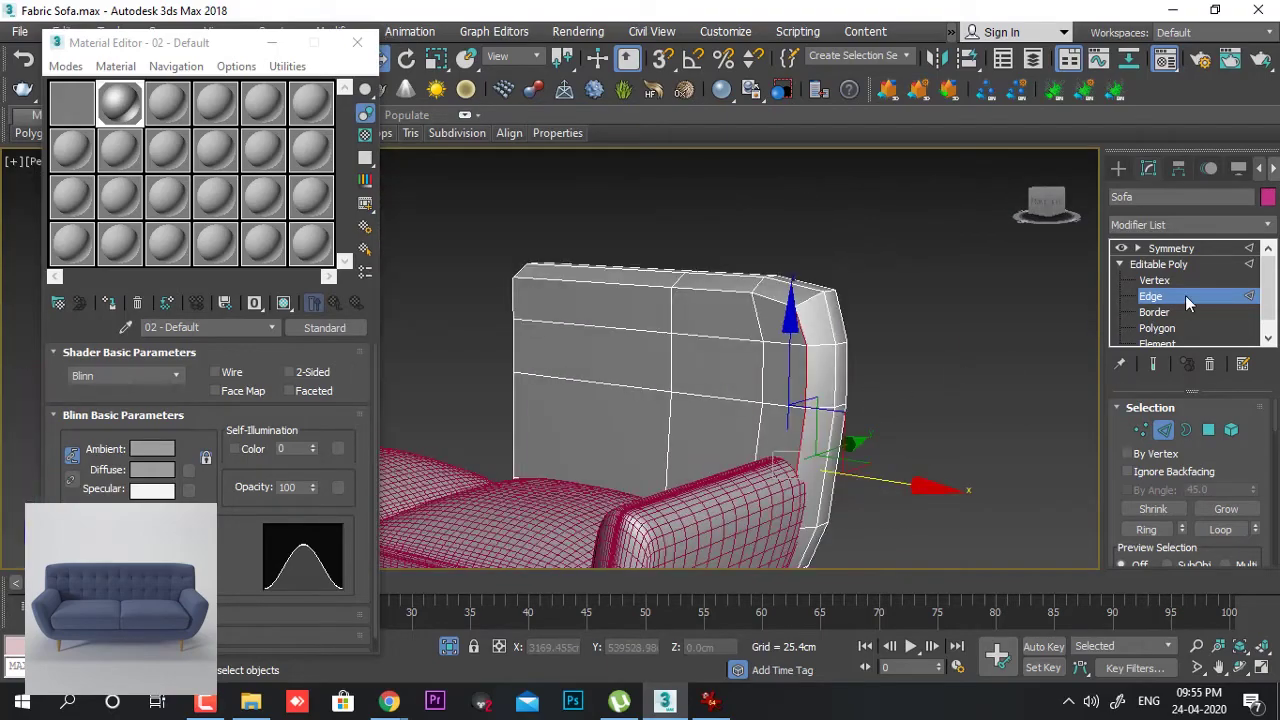
- Leave edge editing, close the Material Editor and examine the mirrored backrest together with the seat and armrests
click(929, 295)
mouse_move(932, 335)
alt+middle_down()
mouse_move(993, 294)
mouse_move(966, 349)
mouse_move(940, 351)
alt+middle_up()
scroll(993, 295, down, 3)
middle_drag(940, 351, 925, 366)
scroll(924, 364, up, 3)
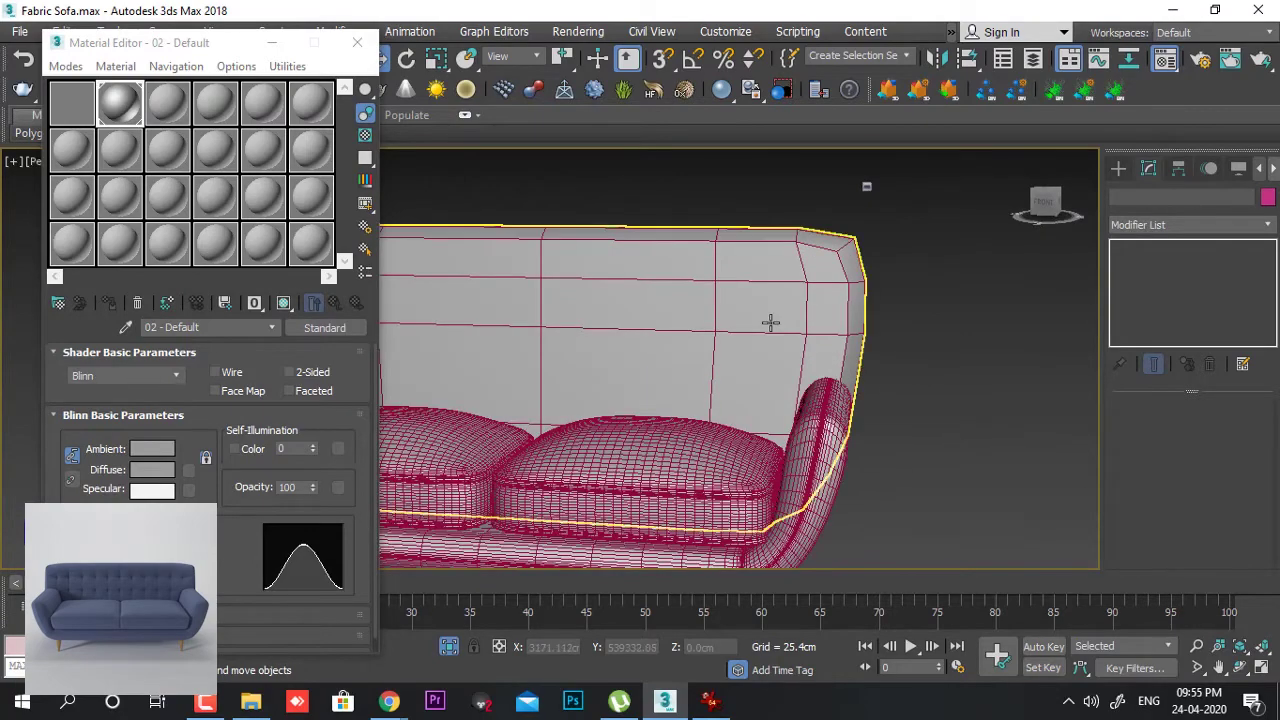
alt+middle_drag(770, 322, 849, 337)
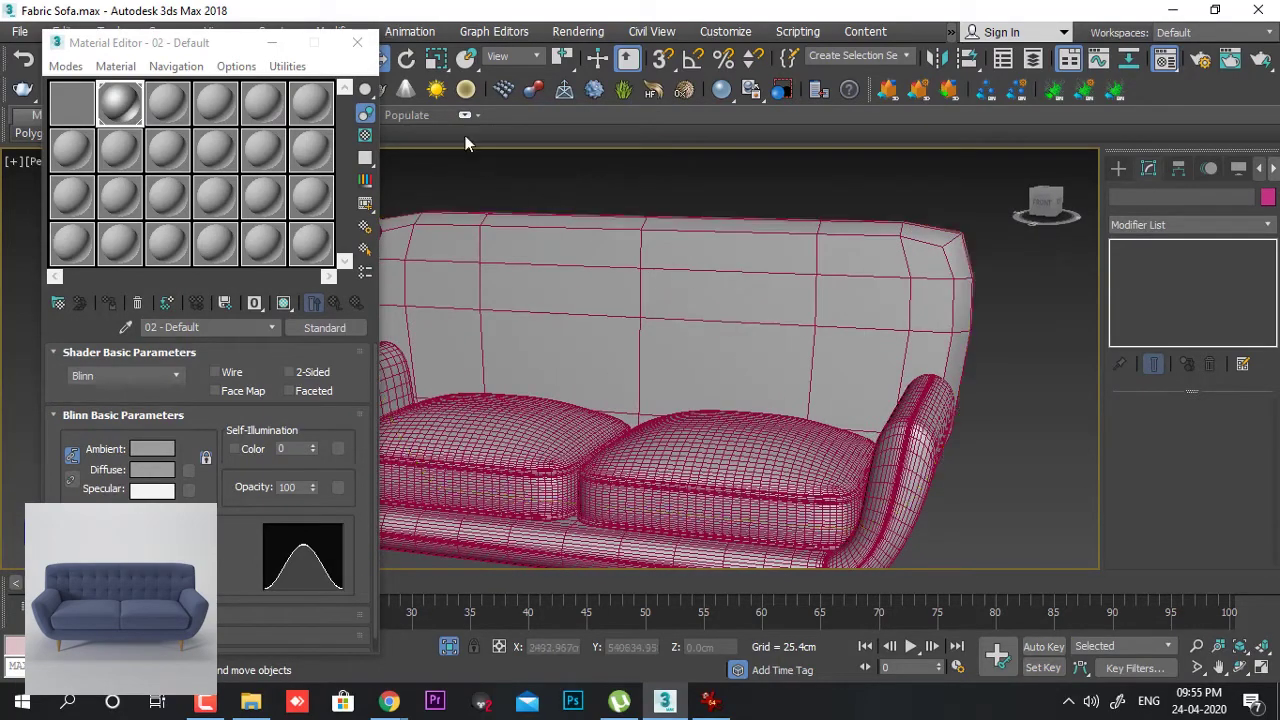
click(368, 44)
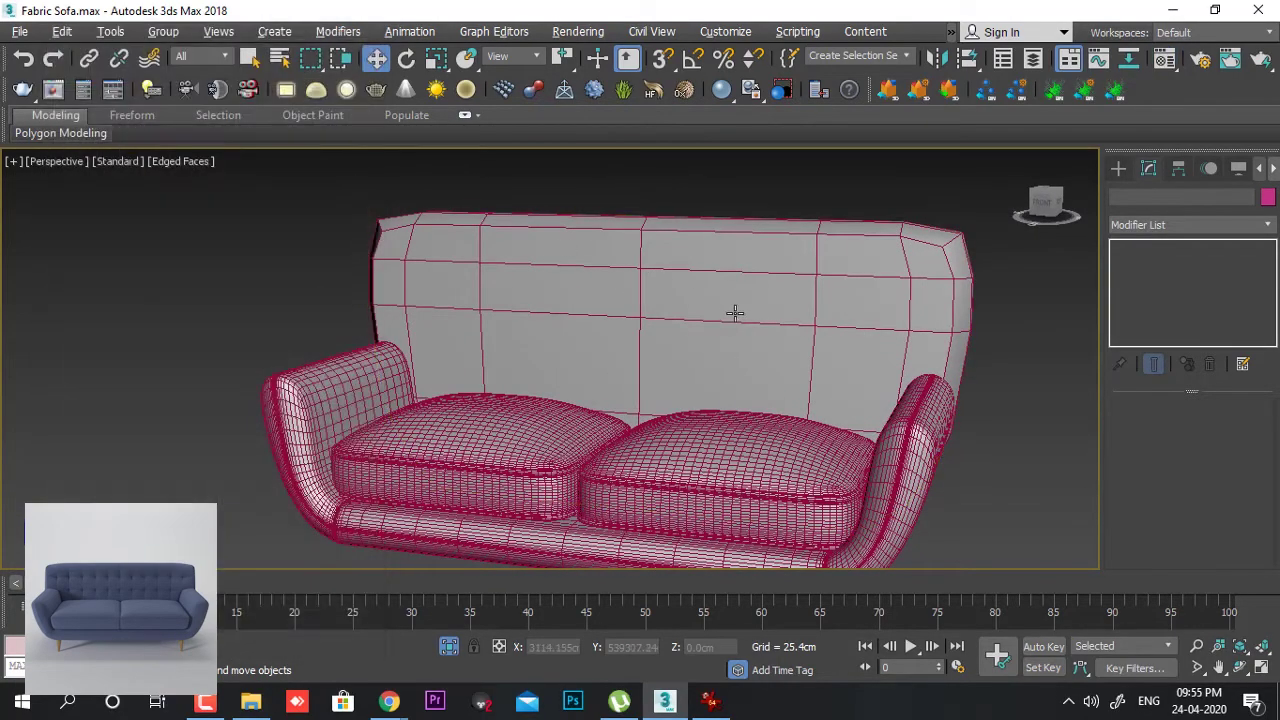
alt+middle_drag(734, 309, 814, 309)
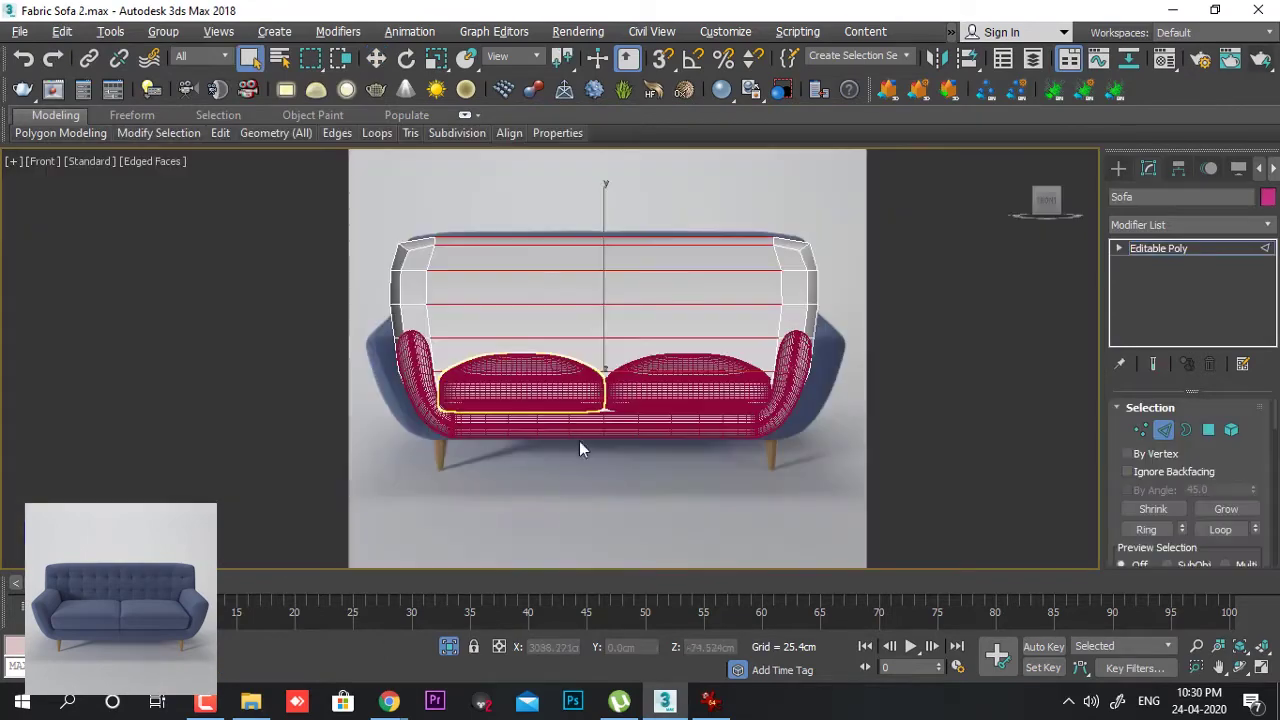
- Connect the backrest's horizontal edges with 7 segments and a pinch of 40 to add vertical edge loops
right_click(617, 264)
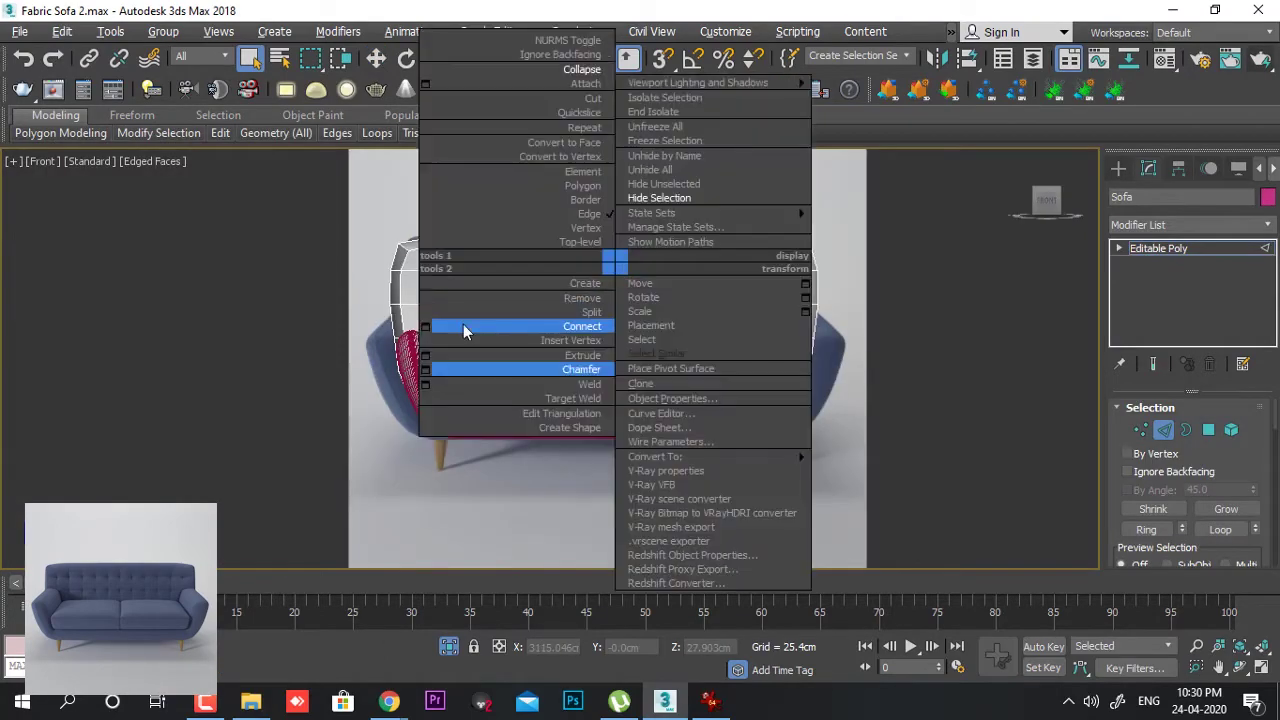
click(425, 328)
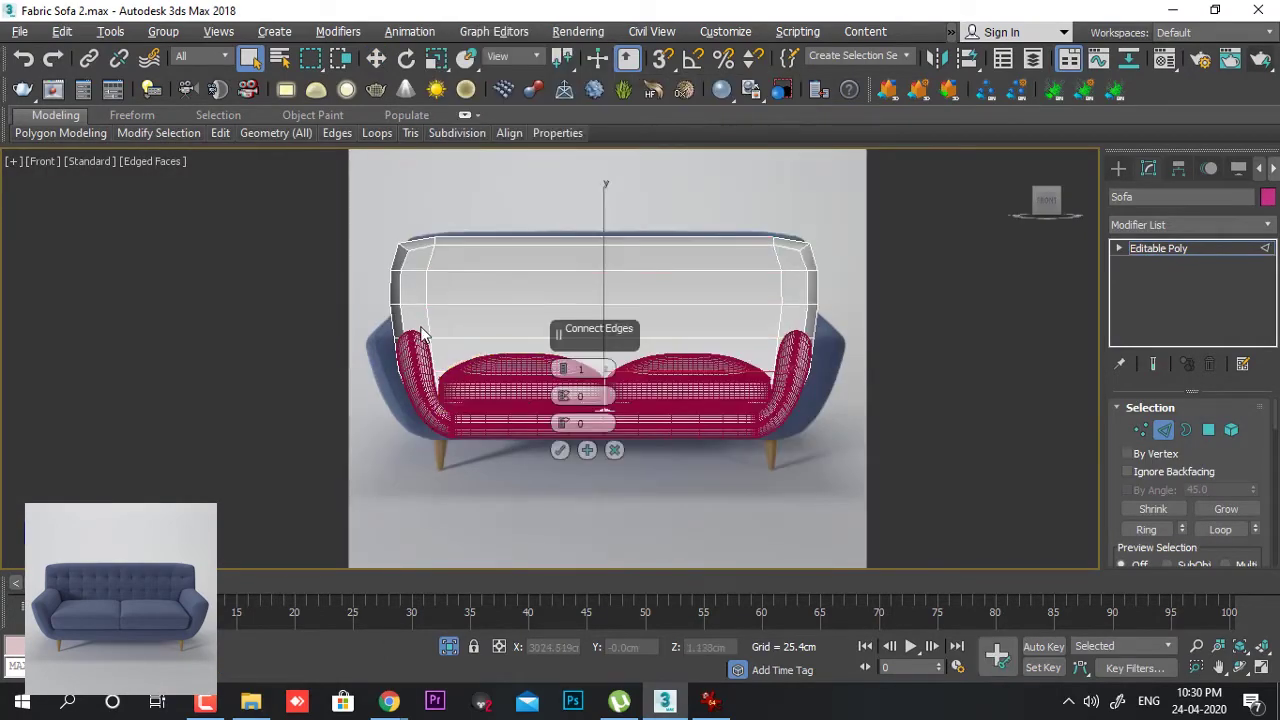
click(562, 365)
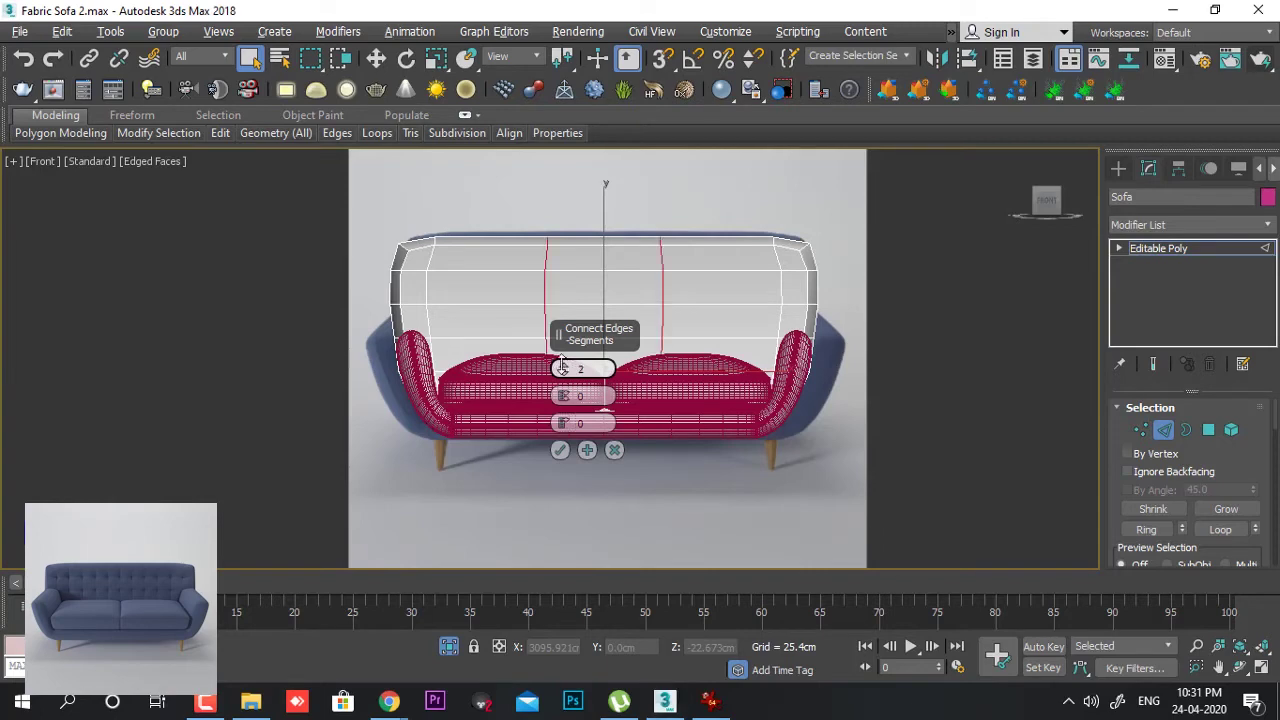
click(562, 365)
click(562, 365)
click(562, 365)
scroll(563, 370, up, 1)
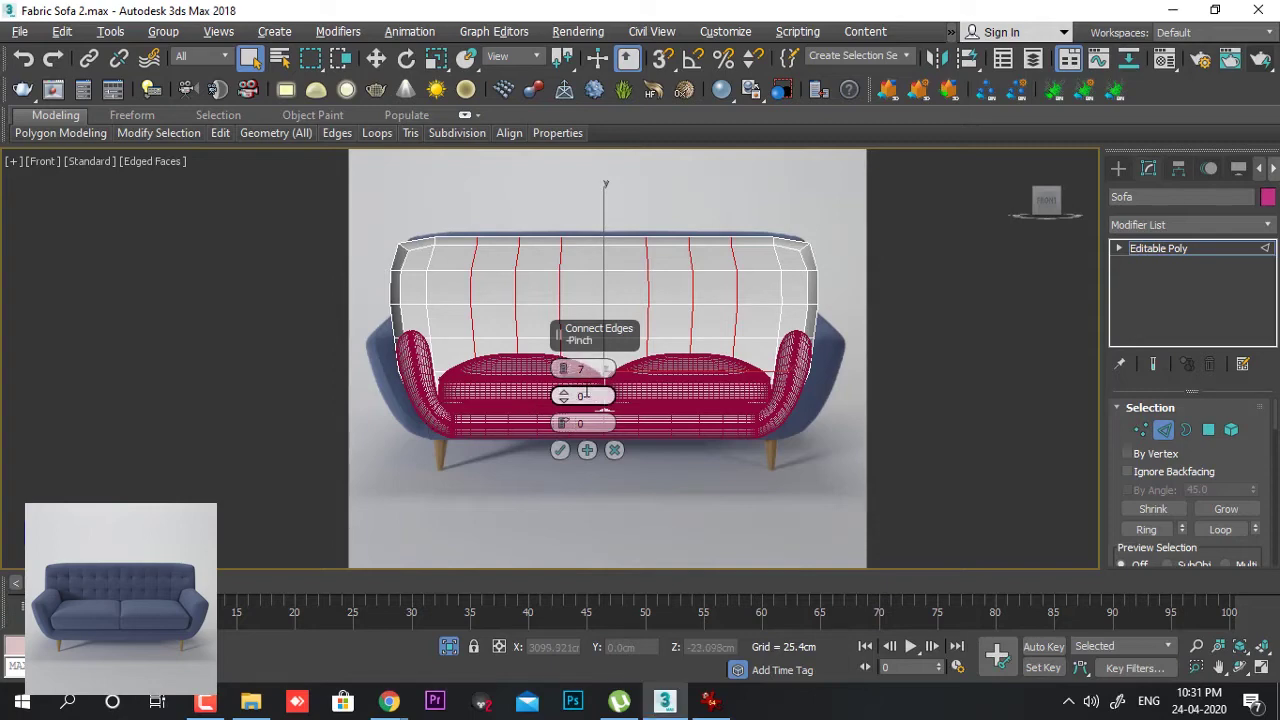
scroll(565, 383, down, 1)
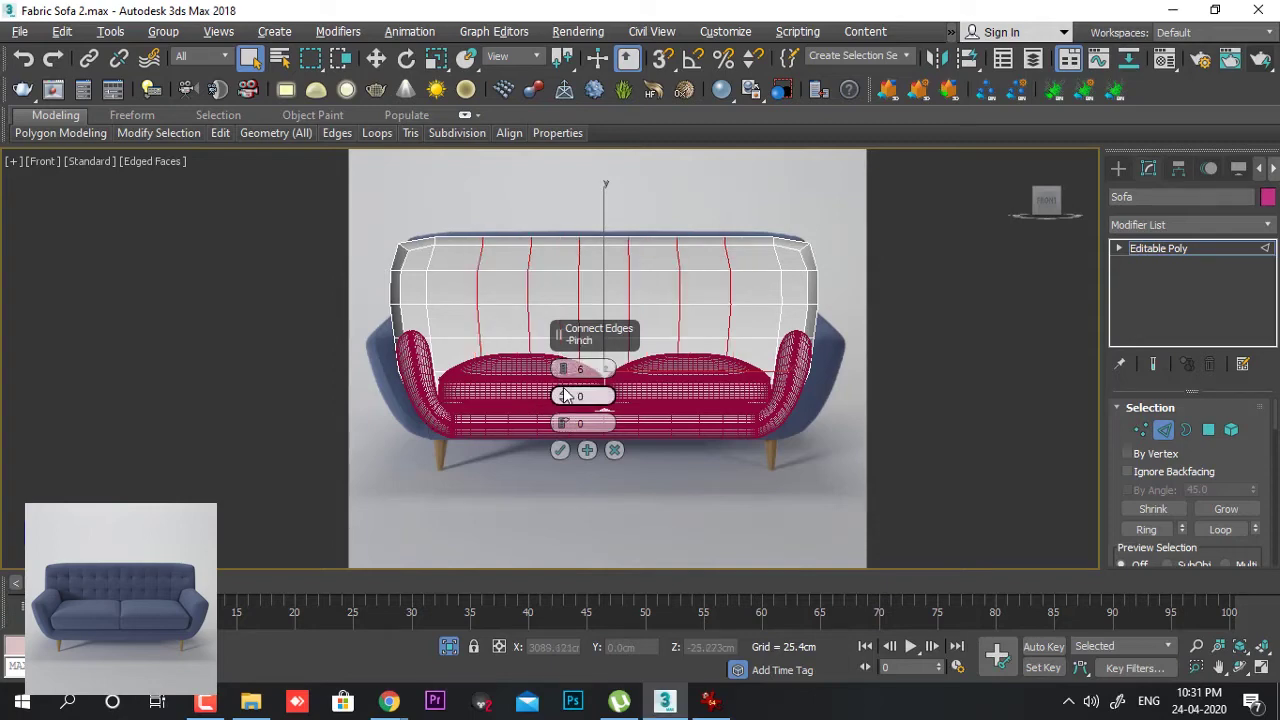
scroll(564, 370, up, 1)
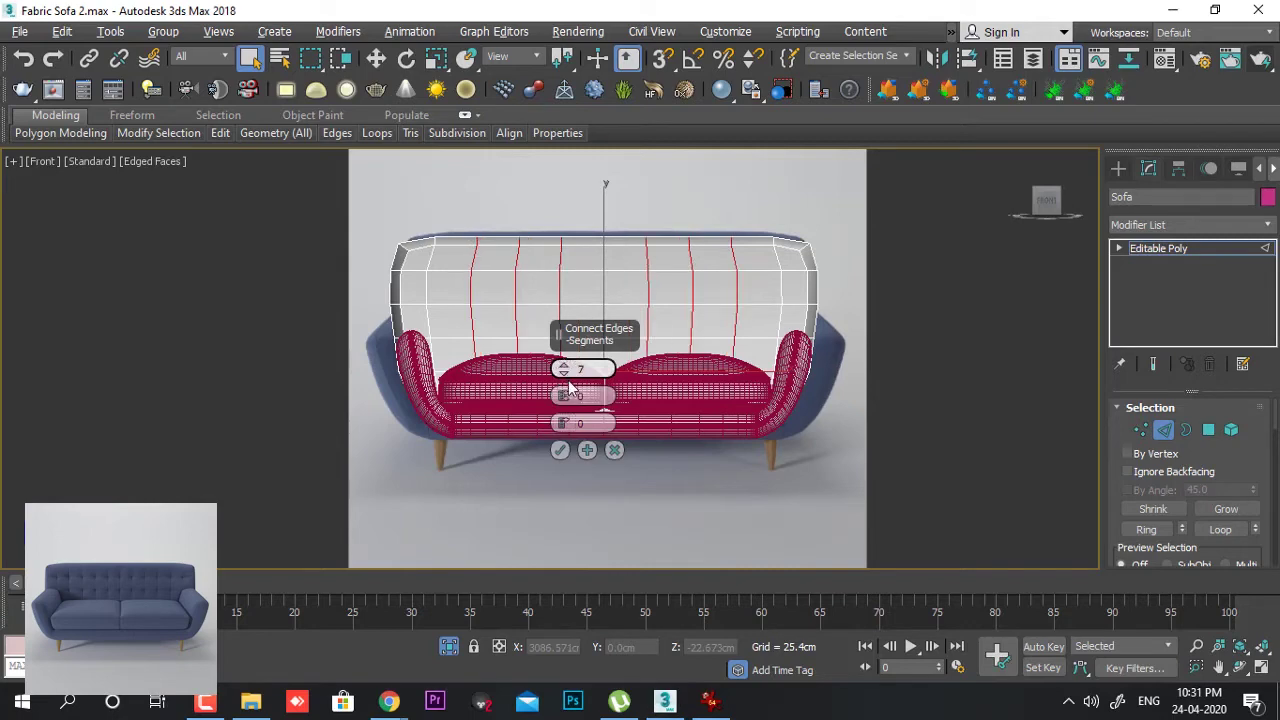
drag(563, 397, 628, 244)
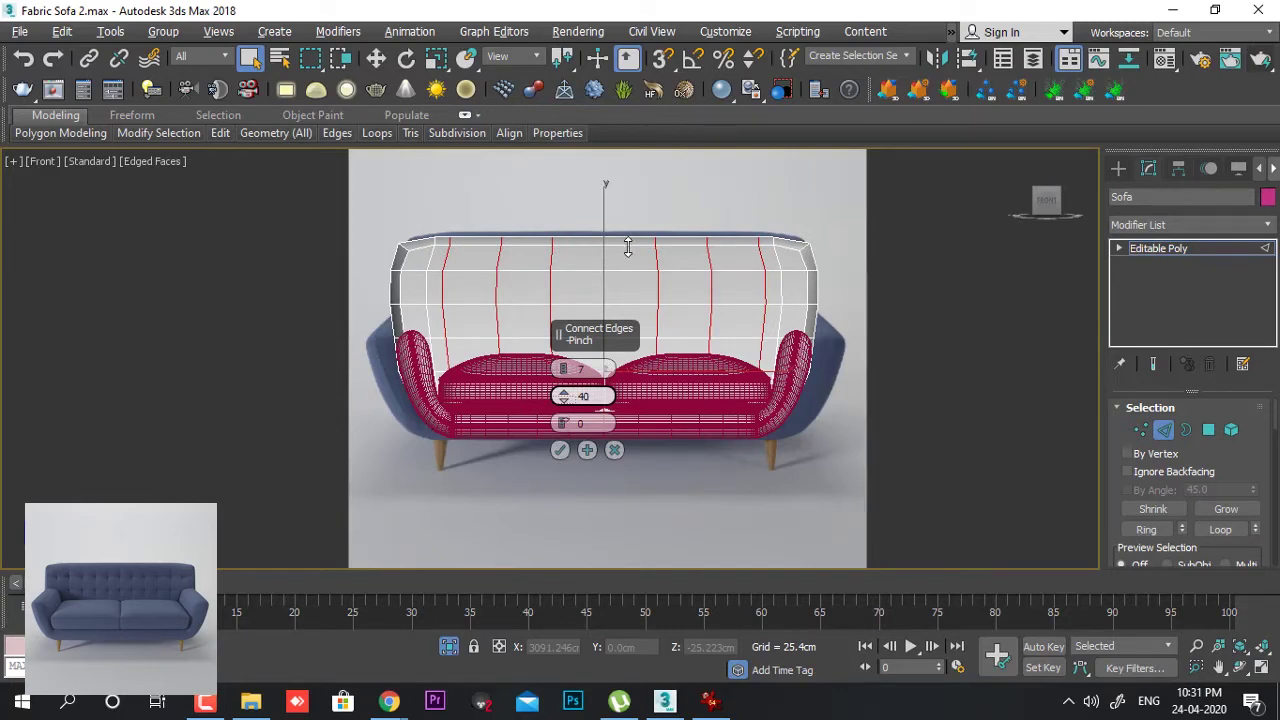
click(560, 450)
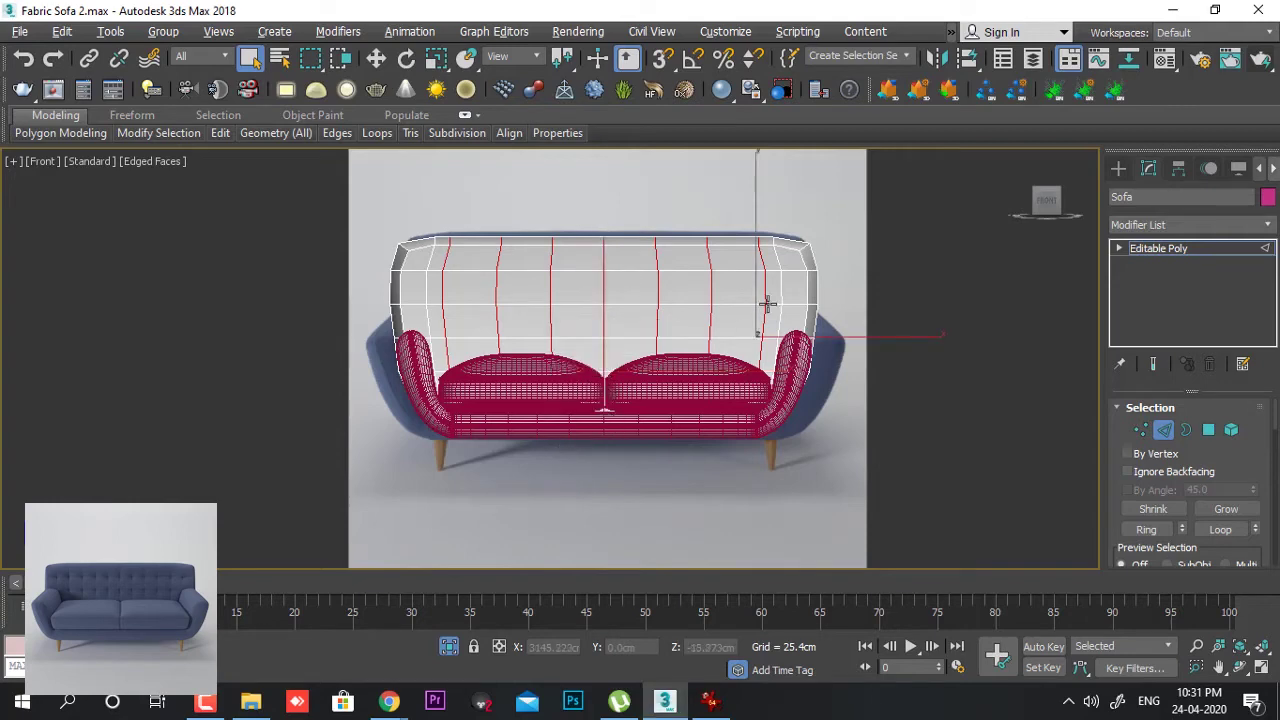
click(792, 267)
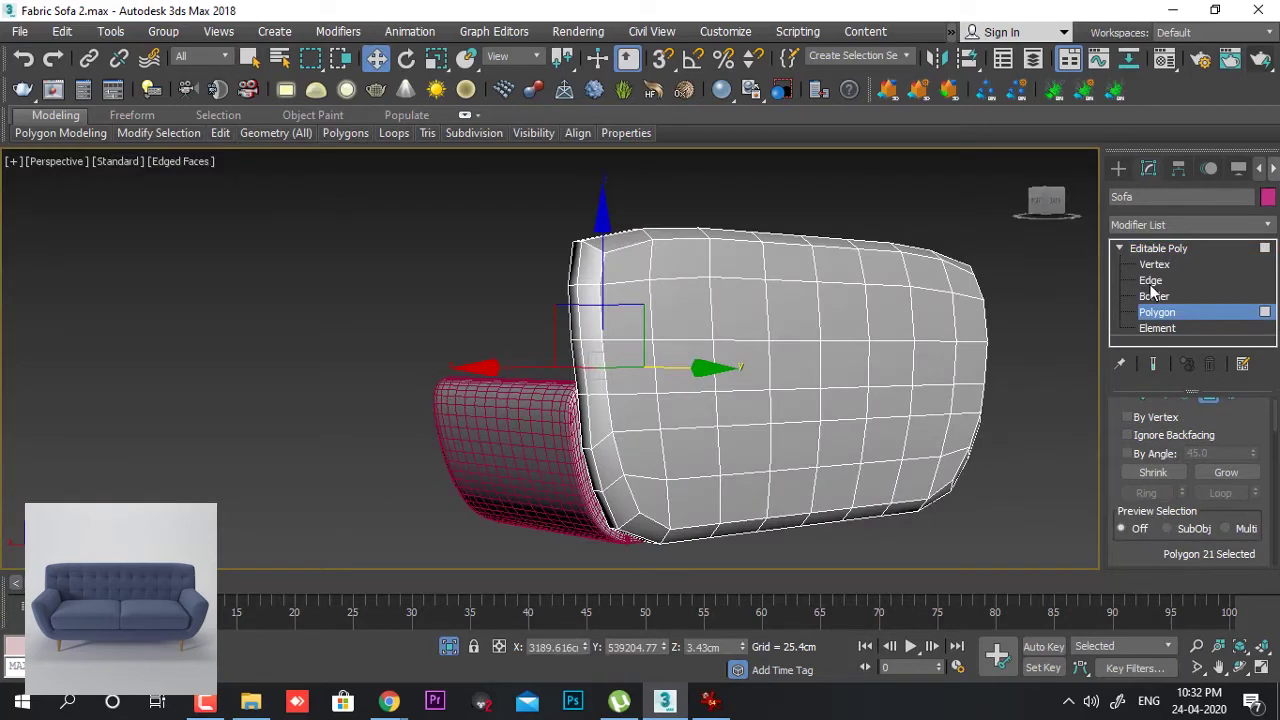
- Remove the horizontal edge loop just below the middle of the backrest
click(1150, 280)
click(667, 391)
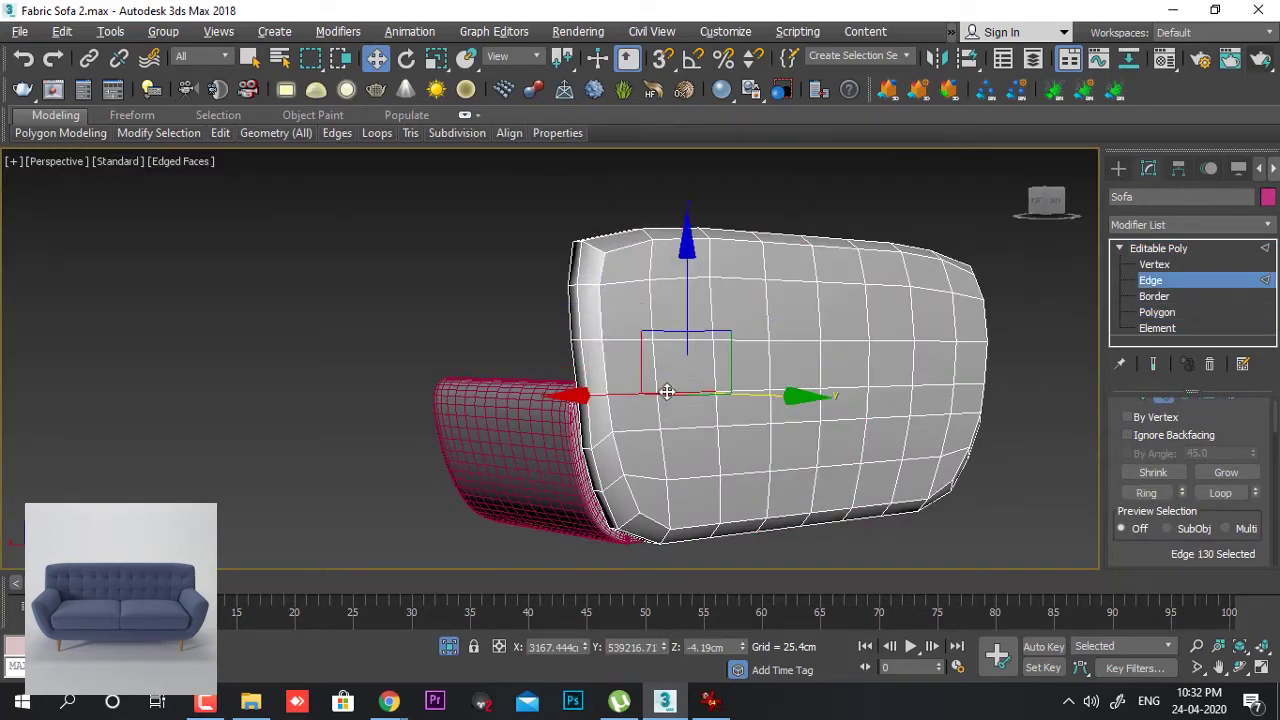
double_click(667, 391)
key(ctrl+BackSpace)
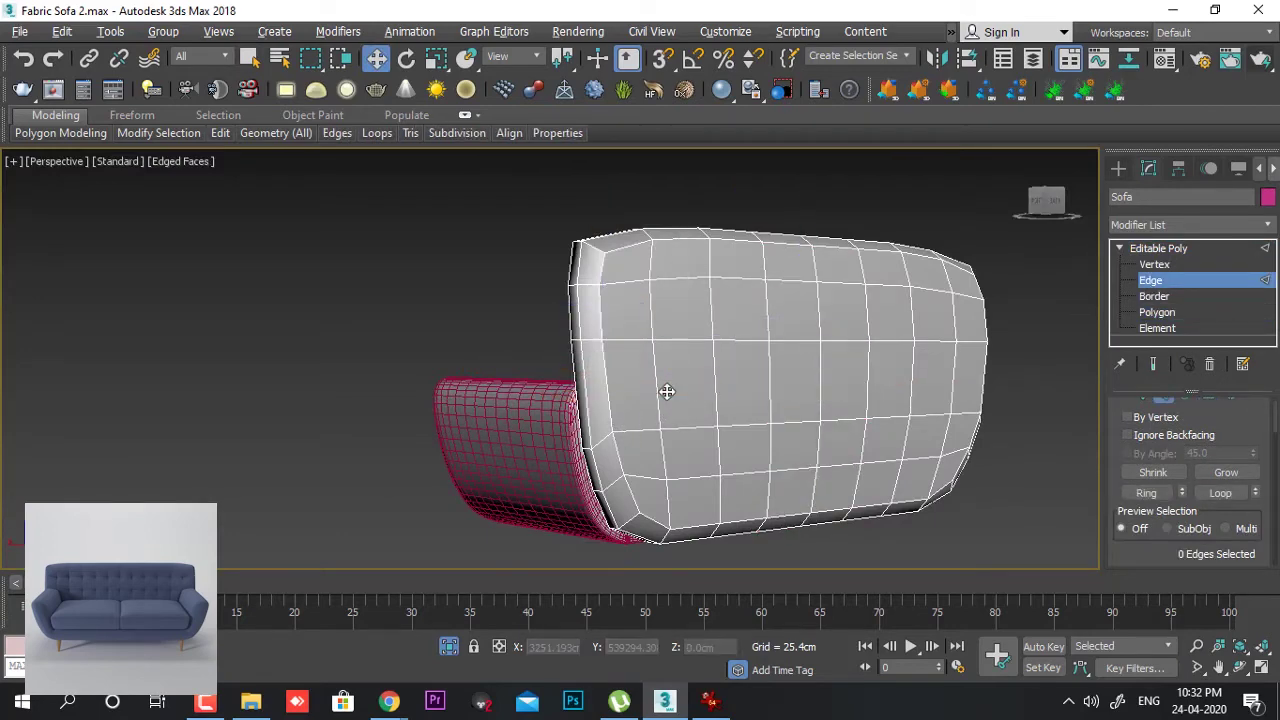
- Select the four remaining horizontal edge loops around the backrest and scale them along Z
click(683, 278)
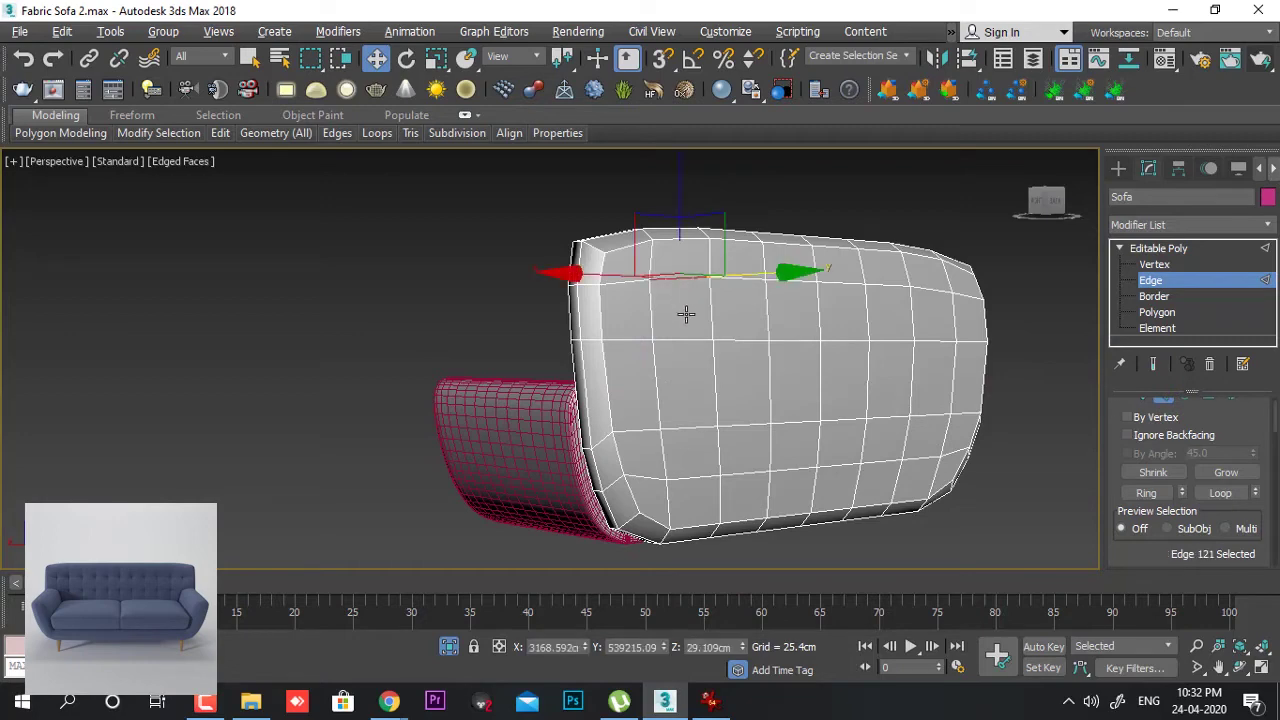
ctrl+click(697, 420)
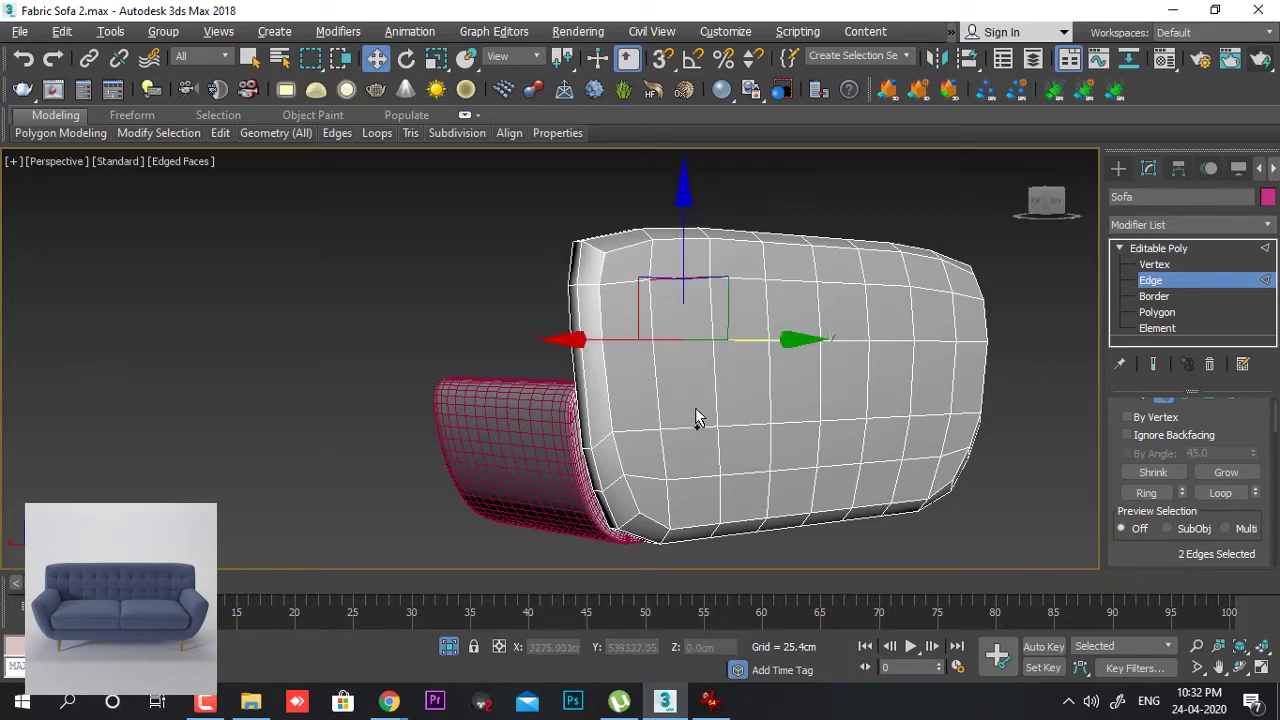
ctrl+click(698, 428)
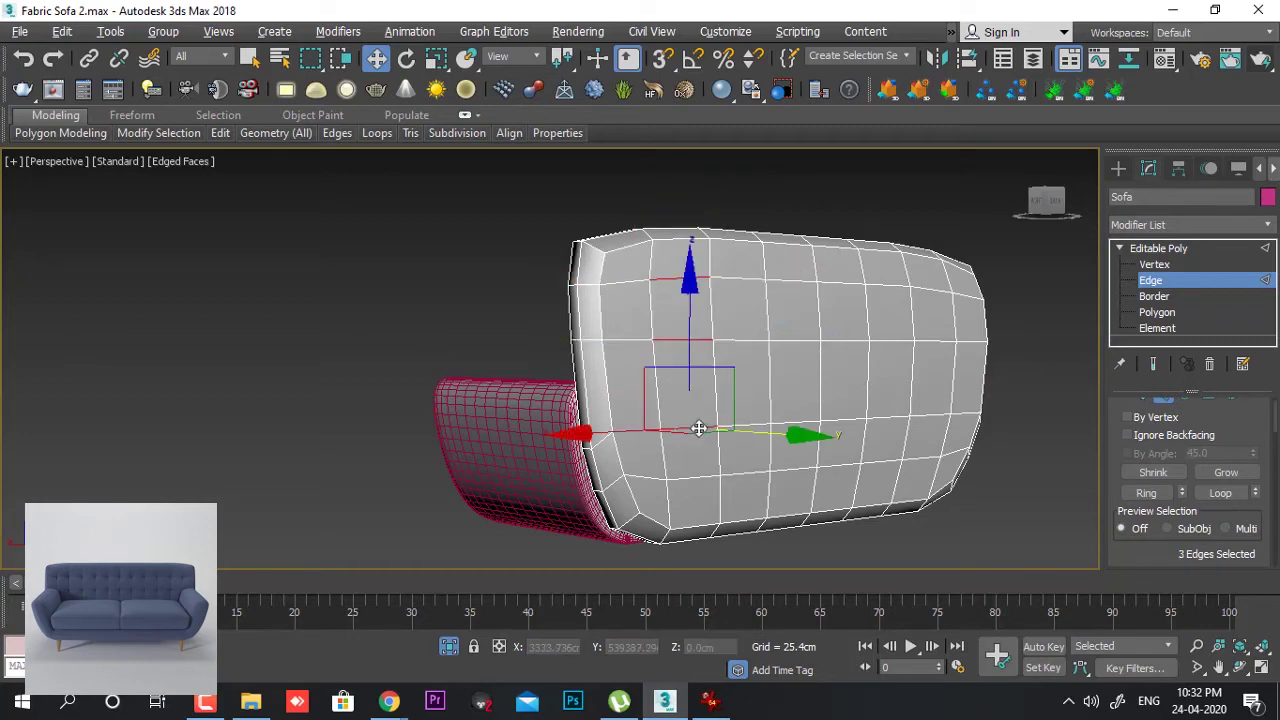
ctrl+click(692, 478)
key(alt+l)
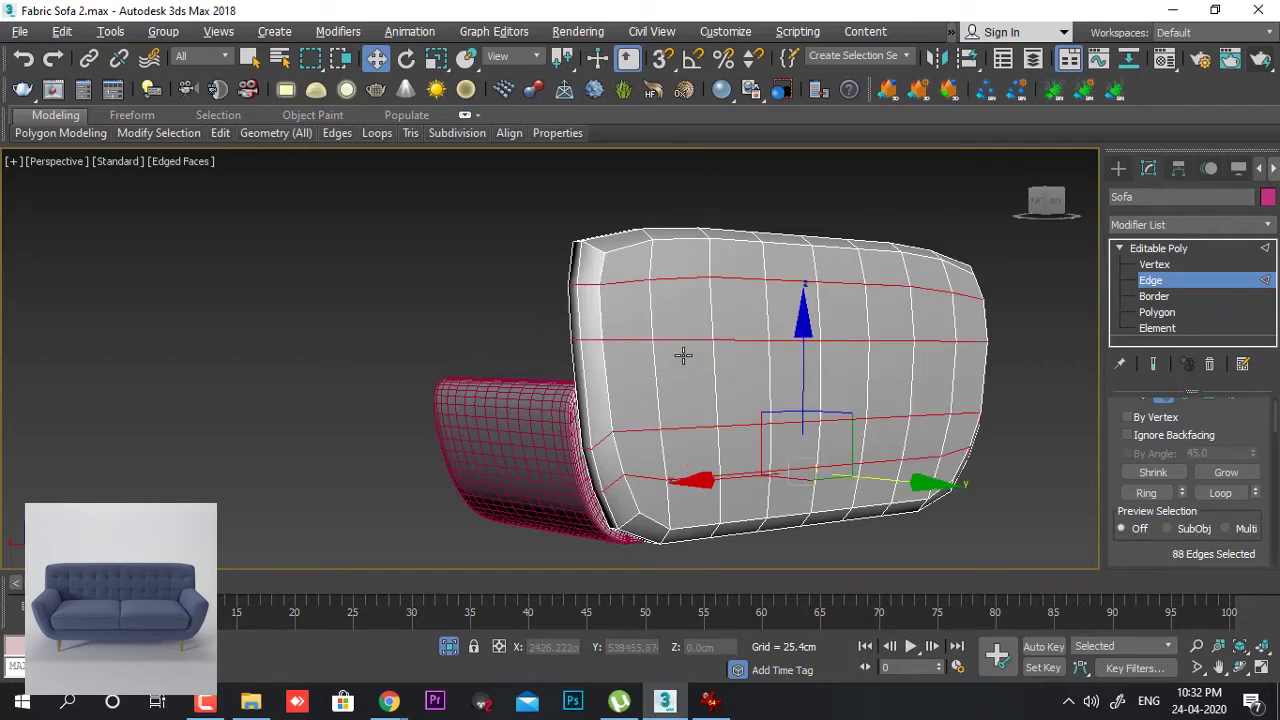
key(r)
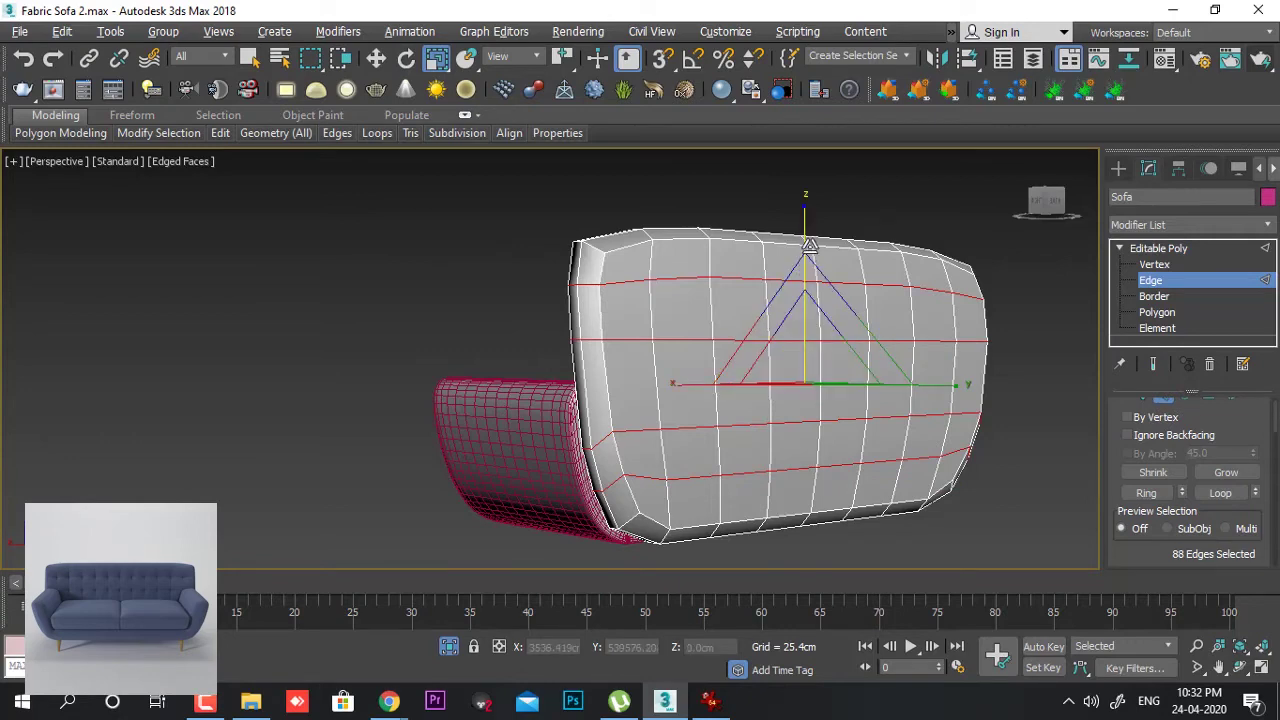
drag(805, 229, 806, 245)
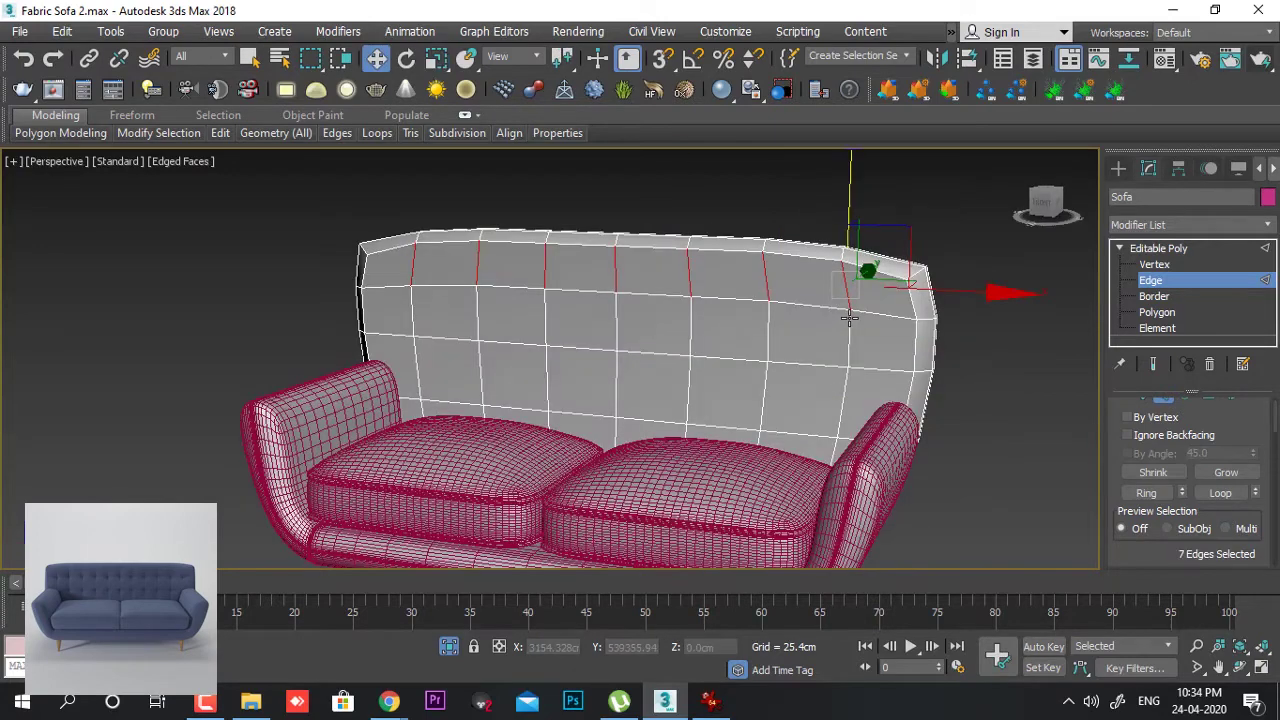
- Extend the seven selected vertical edges into full edge loops around the backrest
key(alt+r)
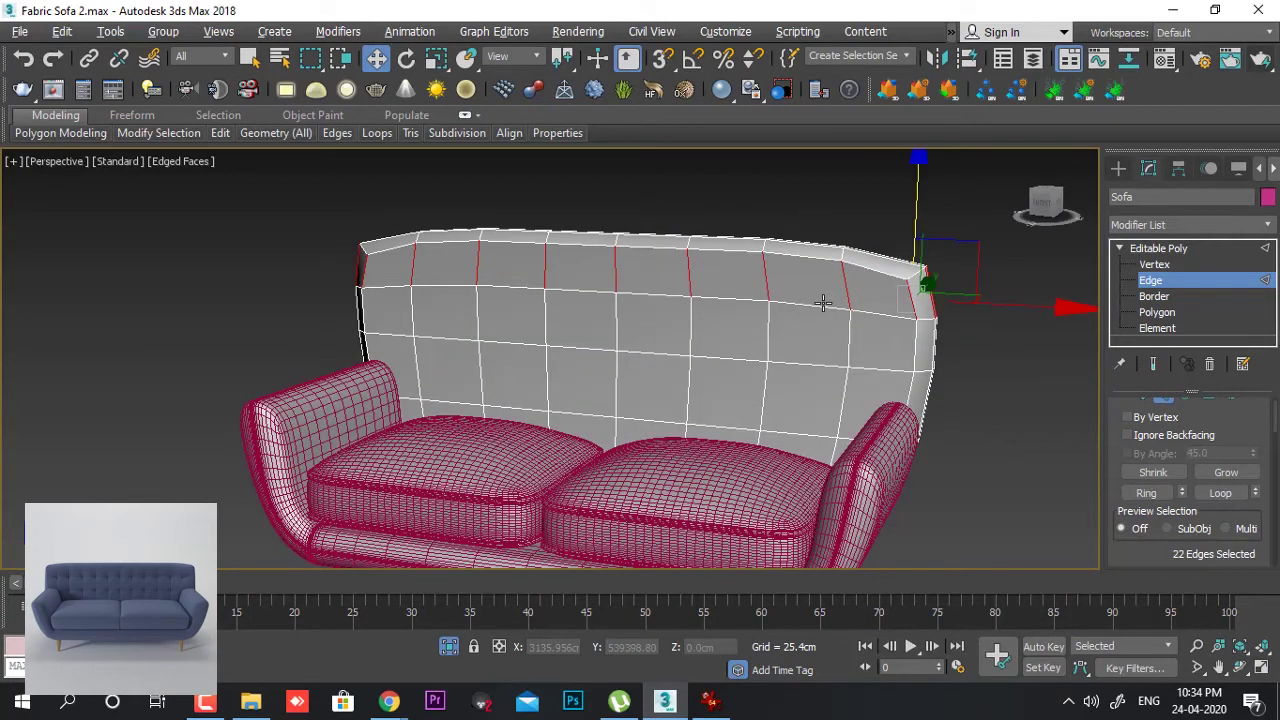
key(ctrl+z)
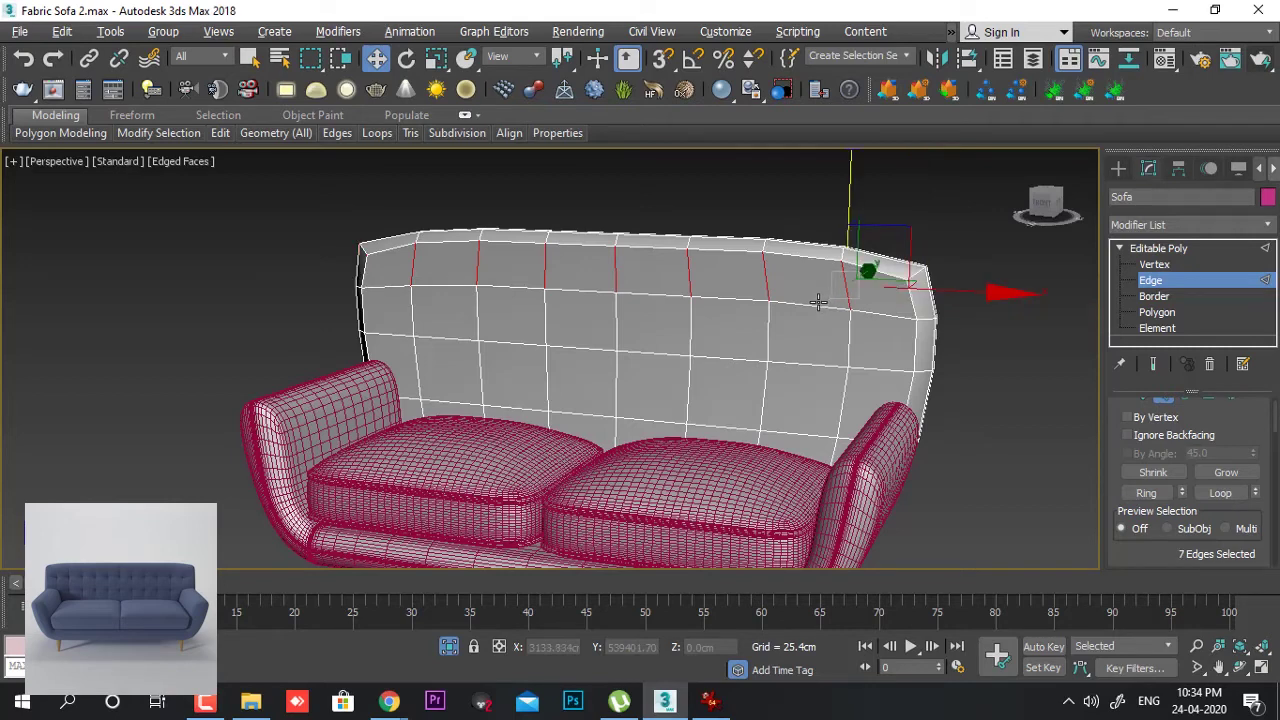
key(alt+r)
right_click(770, 262)
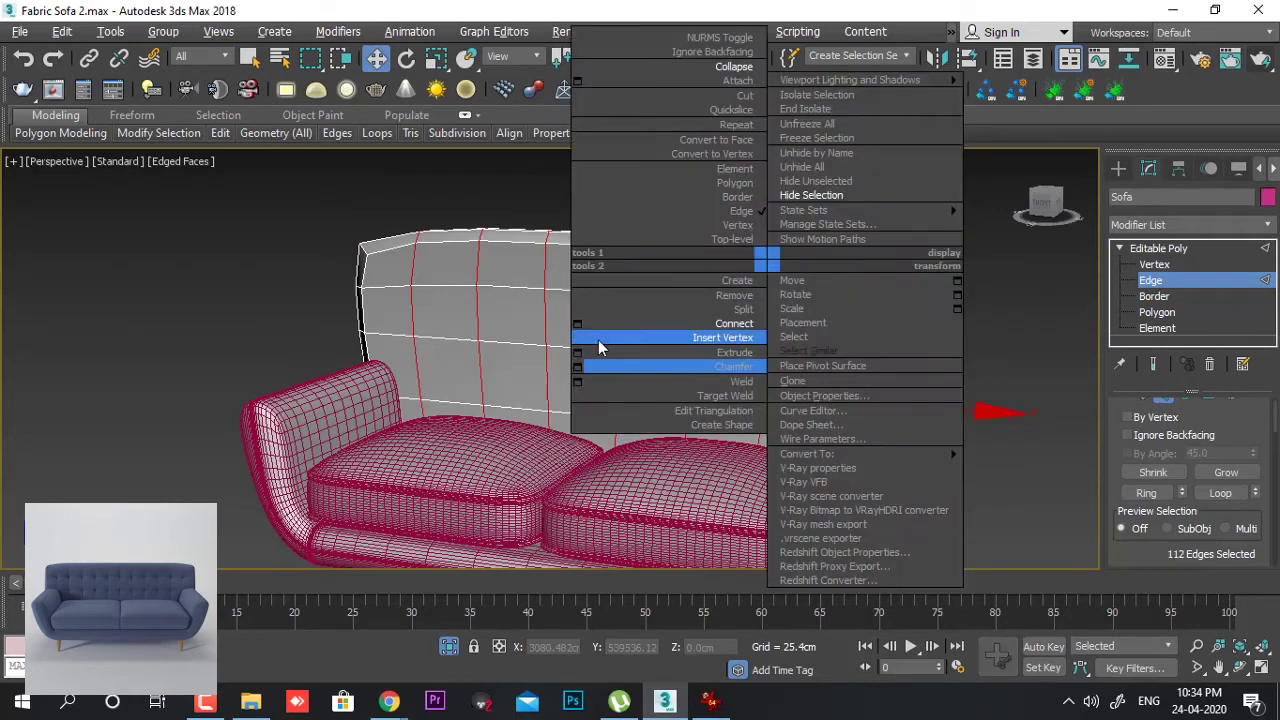
click(578, 324)
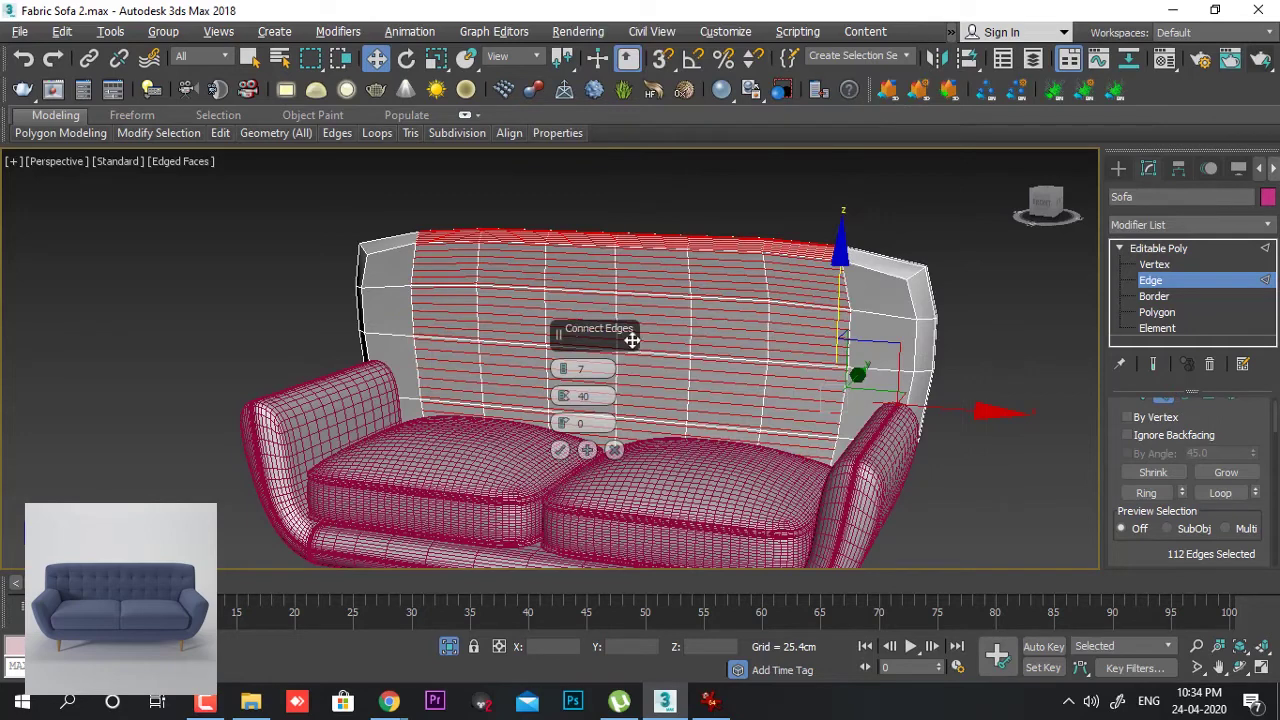
click(614, 449)
- Chamfer the seven vertical edge loops of the backrest by 1 cm with 1 segment
right_click(720, 300)
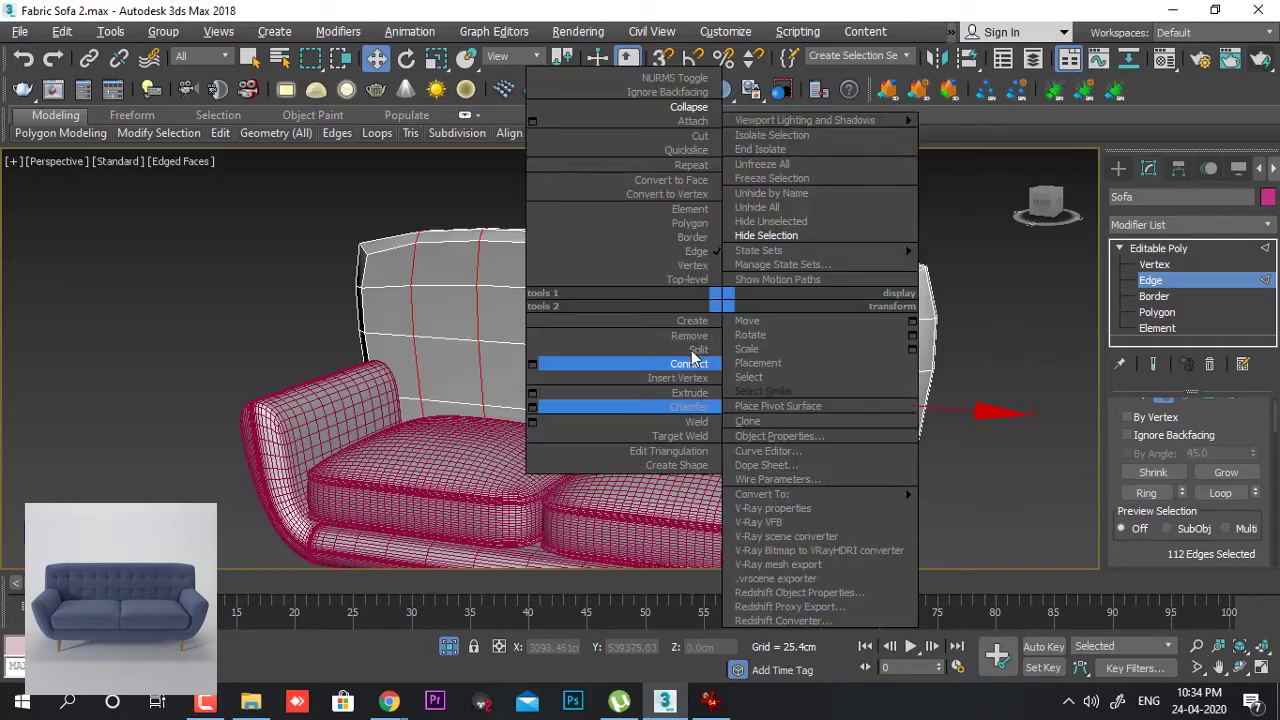
click(535, 407)
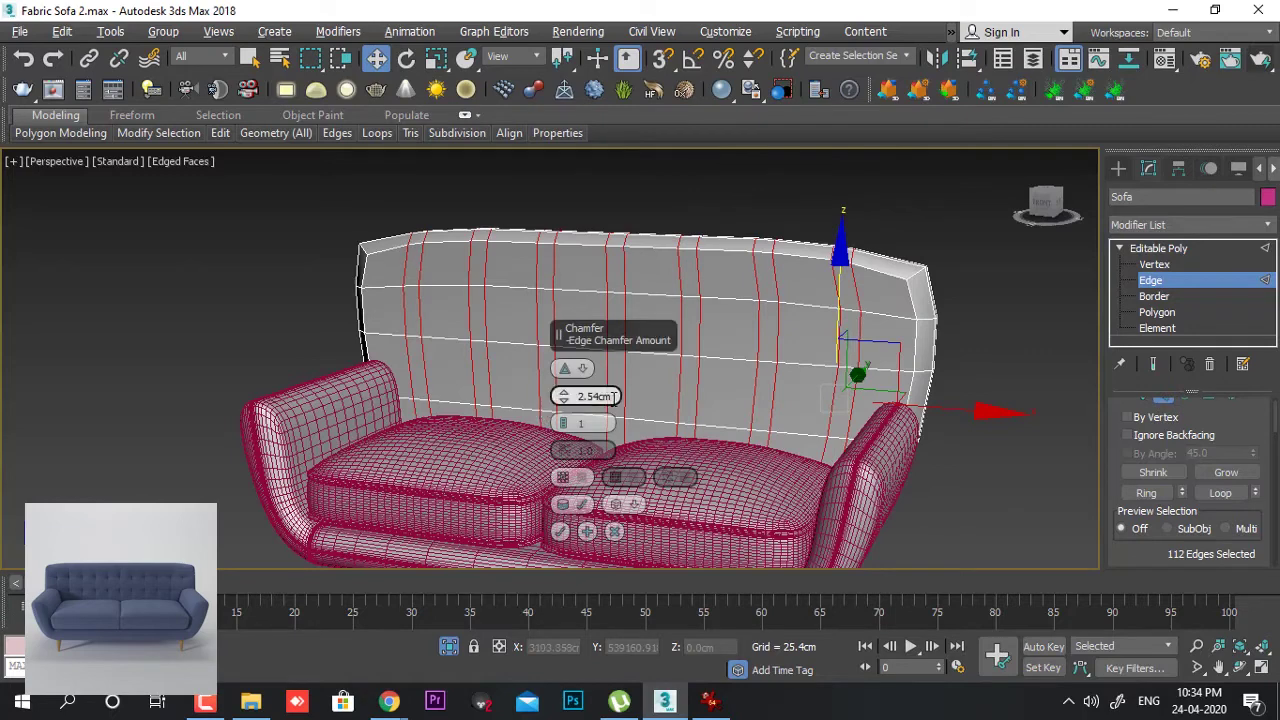
drag(614, 397, 563, 397)
text(1)
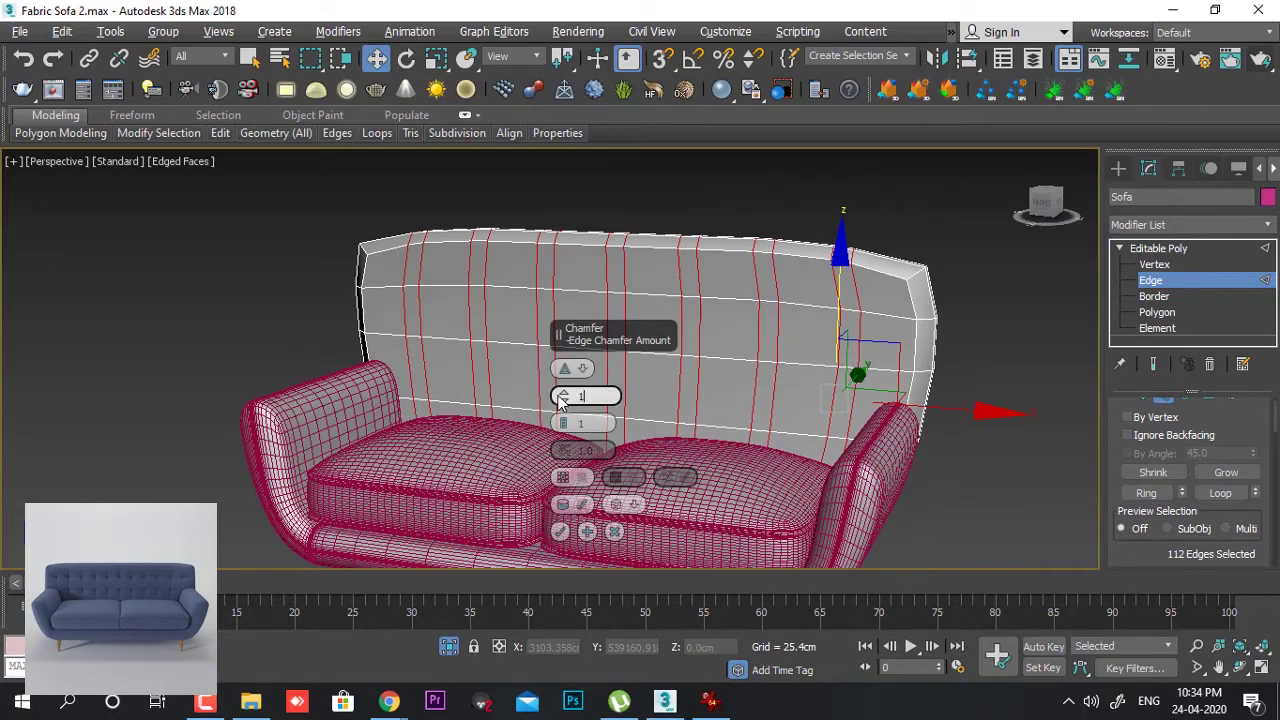
key(Return)
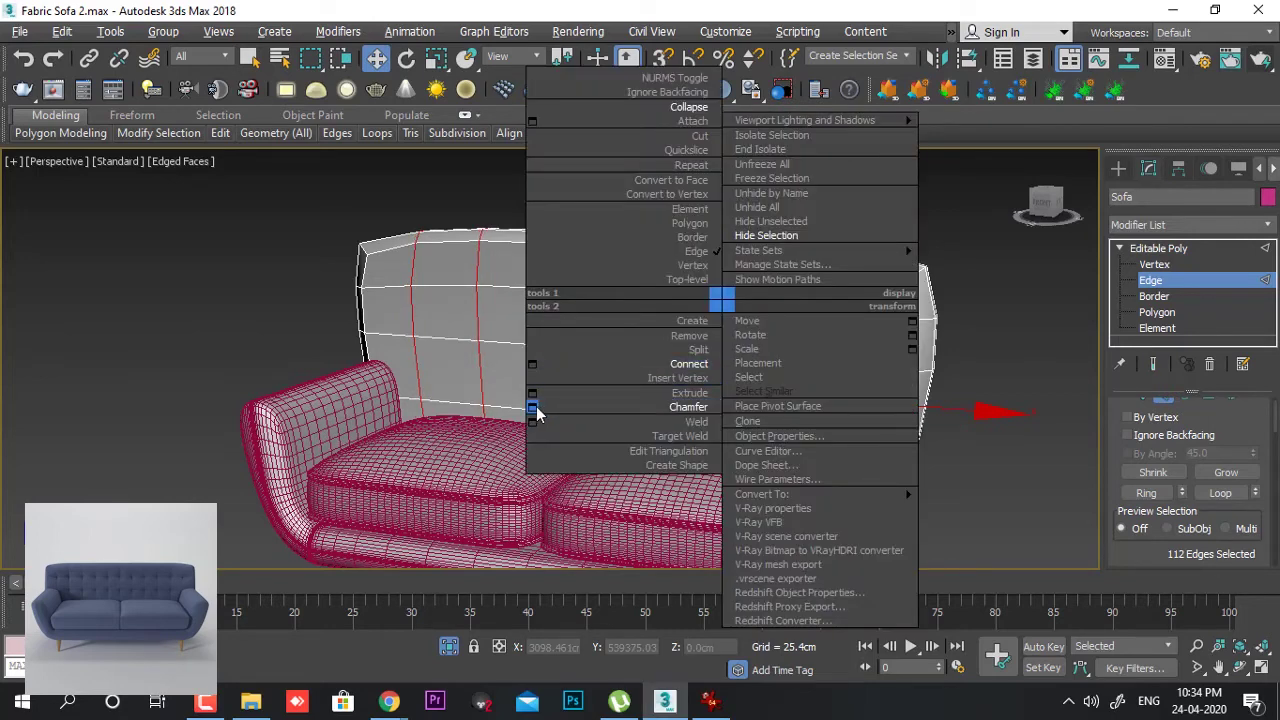
click(537, 409)
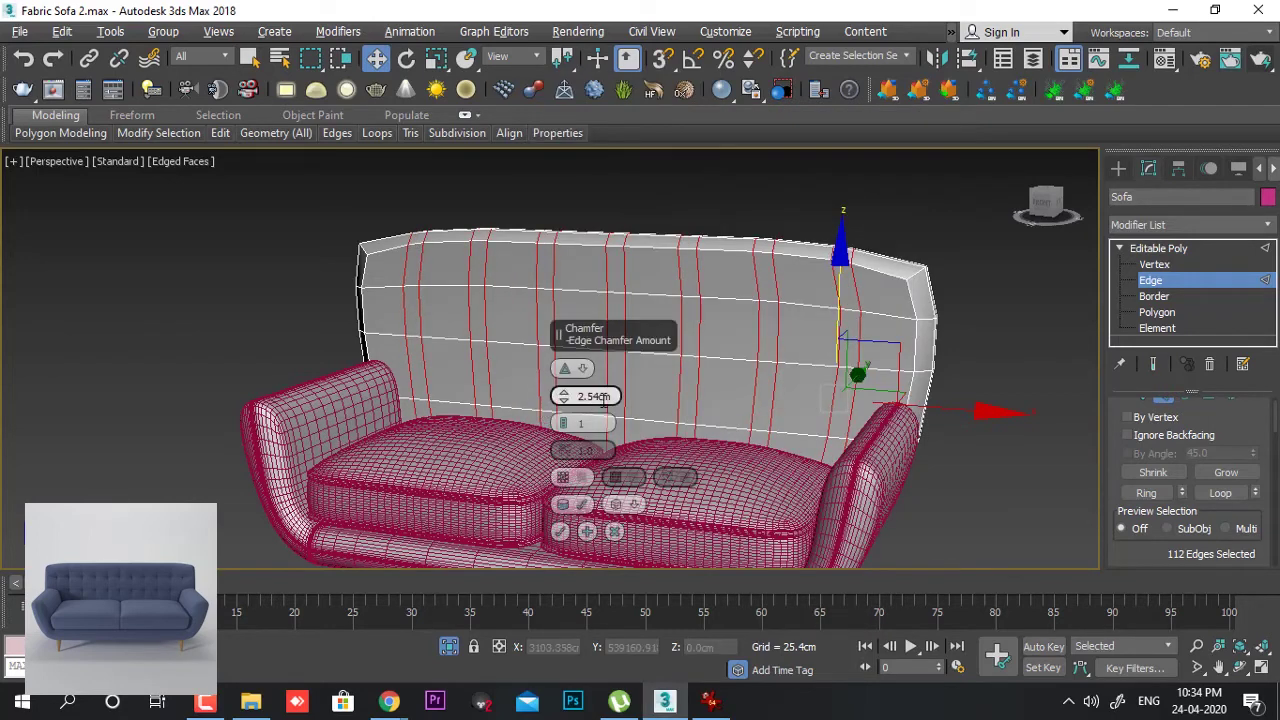
drag(613, 396, 563, 397)
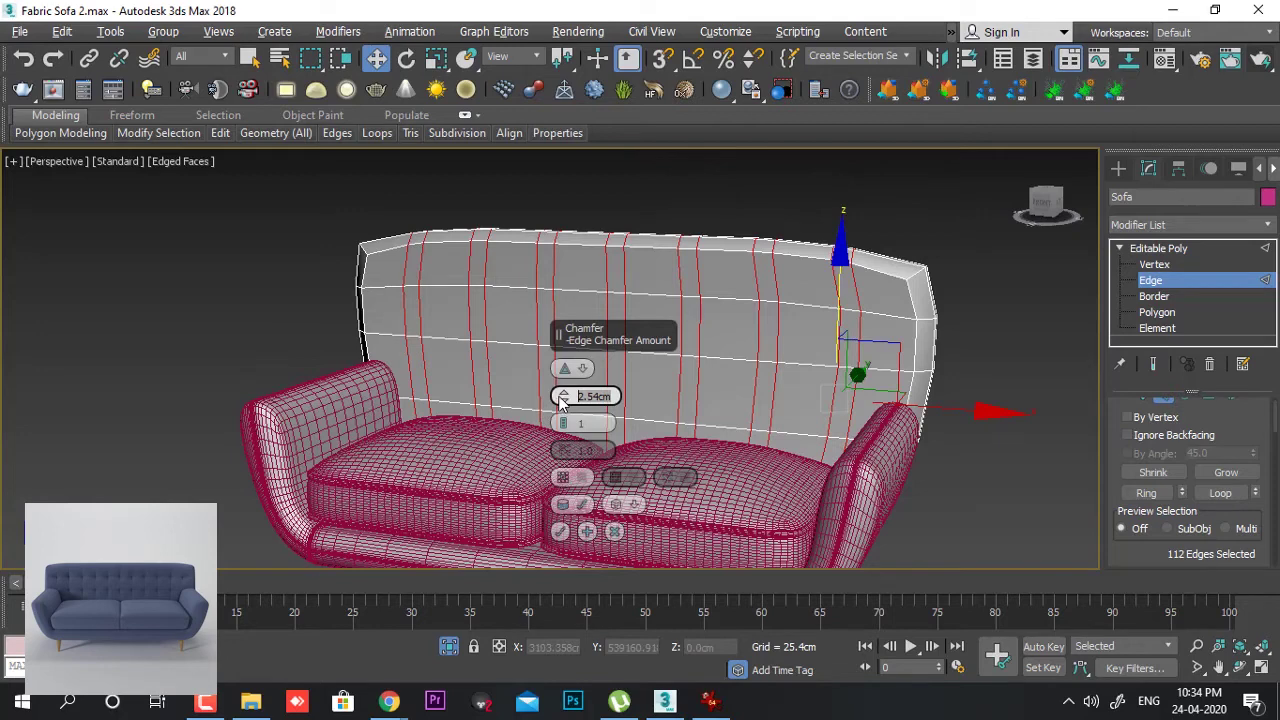
text(1)
key(Return)
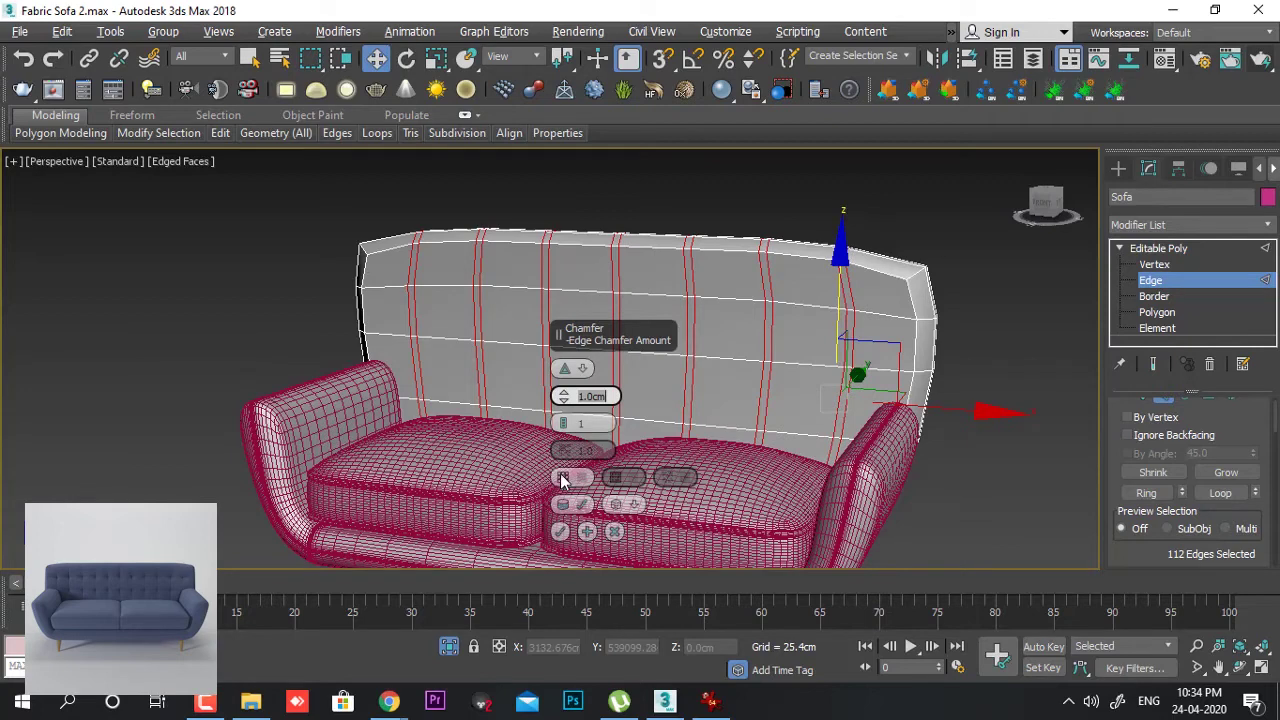
click(563, 532)
- Select the four horizontal edge loops running around the front and back of the backrest
click(655, 294)
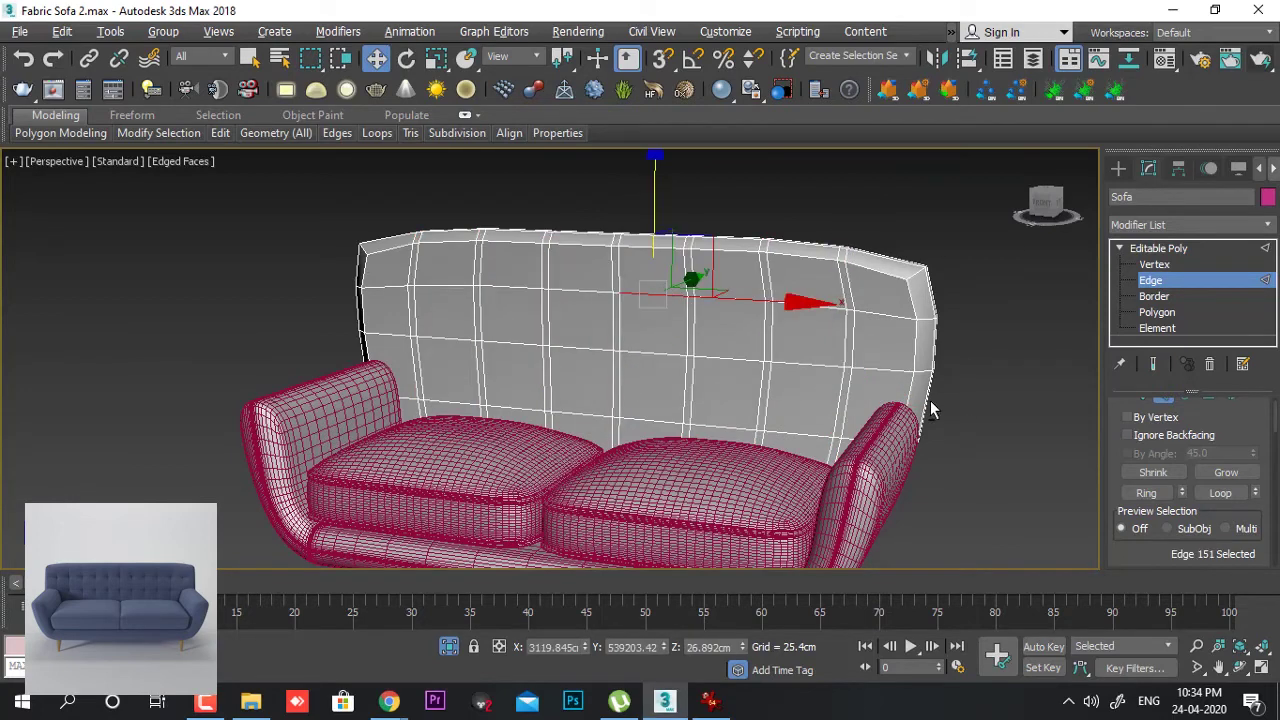
alt+middle_drag(930, 401, 665, 370)
ctrl+click(629, 368)
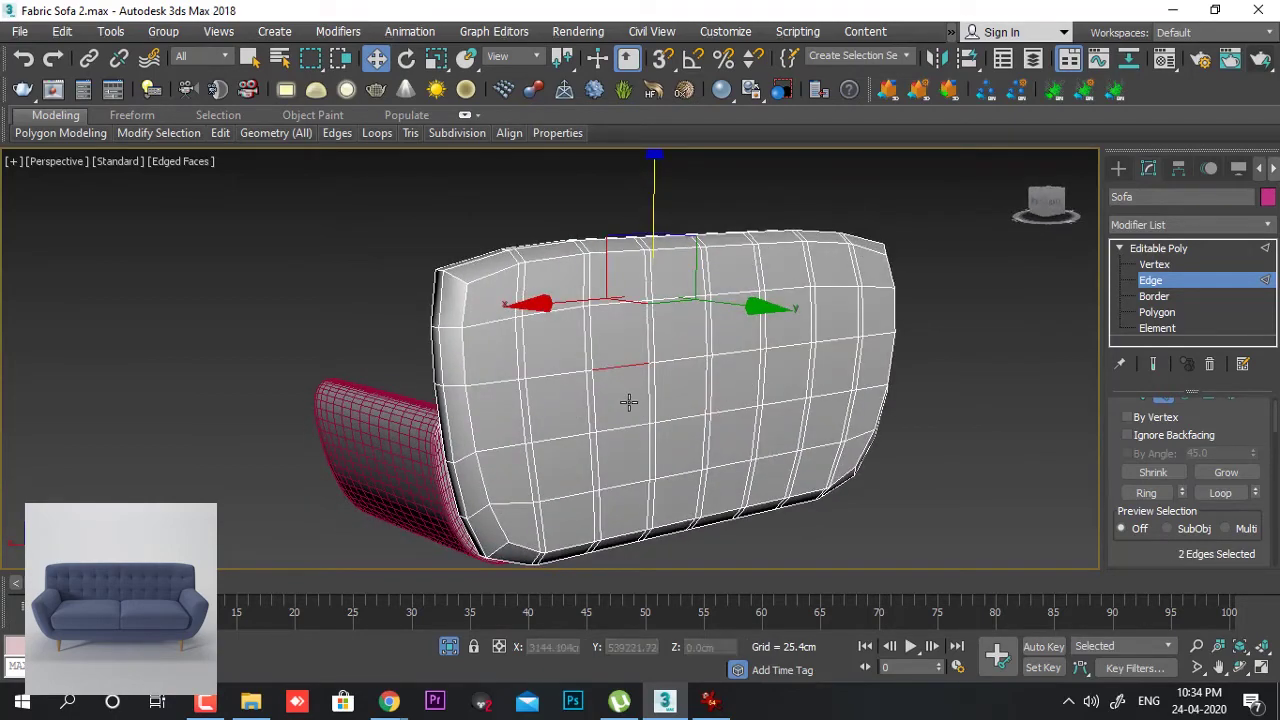
ctrl+click(628, 428)
ctrl+click(628, 484)
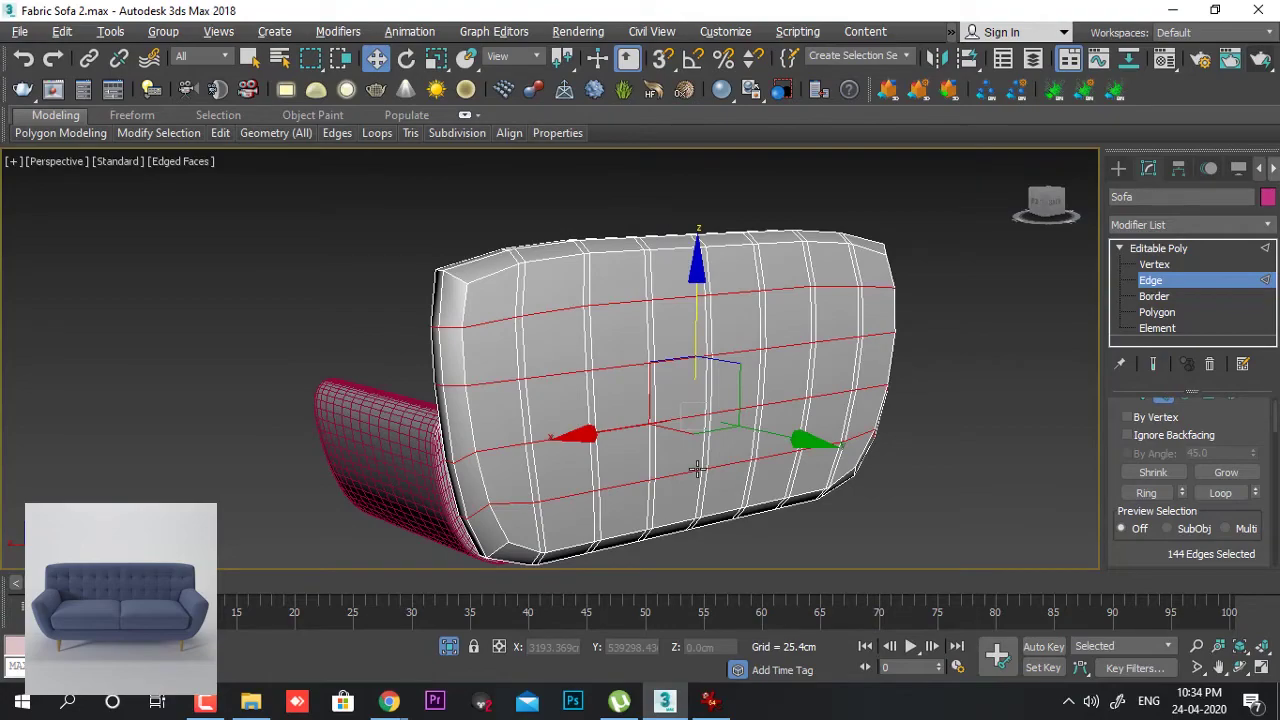
- Chamfer the four selected horizontal edge loops by 1.125 cm with 1 segment
alt+middle_drag(857, 447, 994, 388)
scroll(830, 405, up, 8)
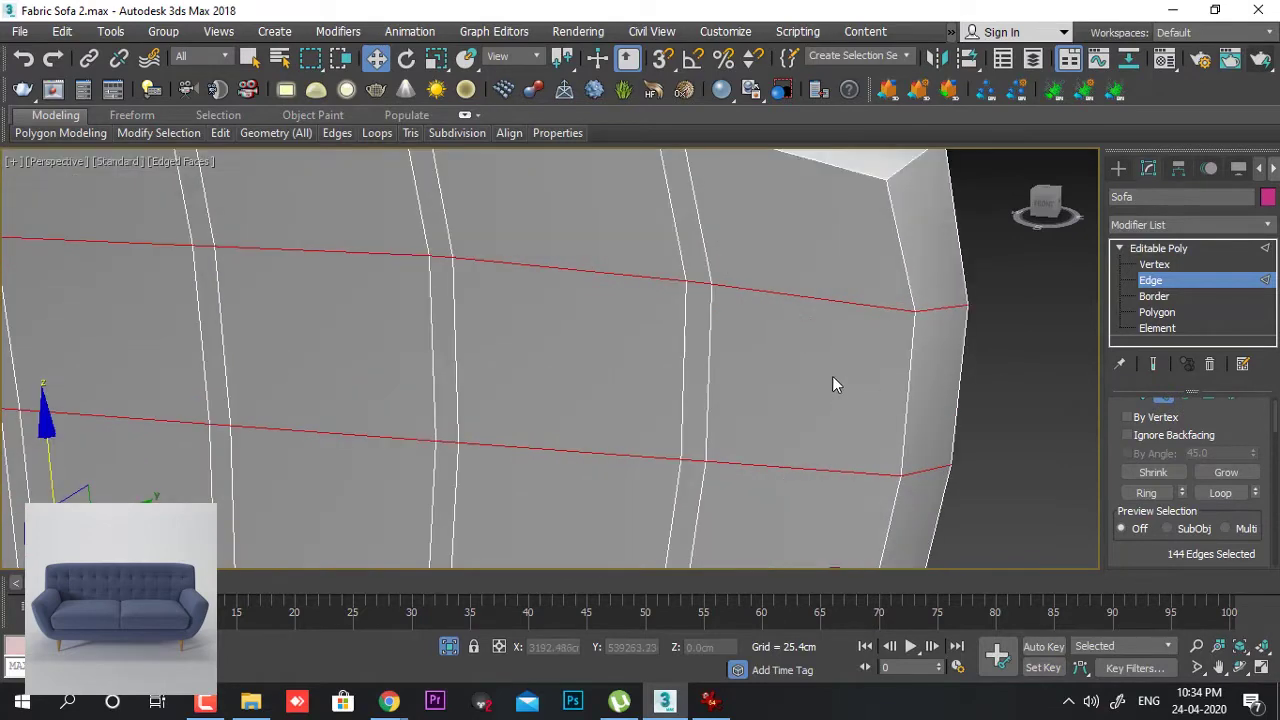
right_click(832, 385)
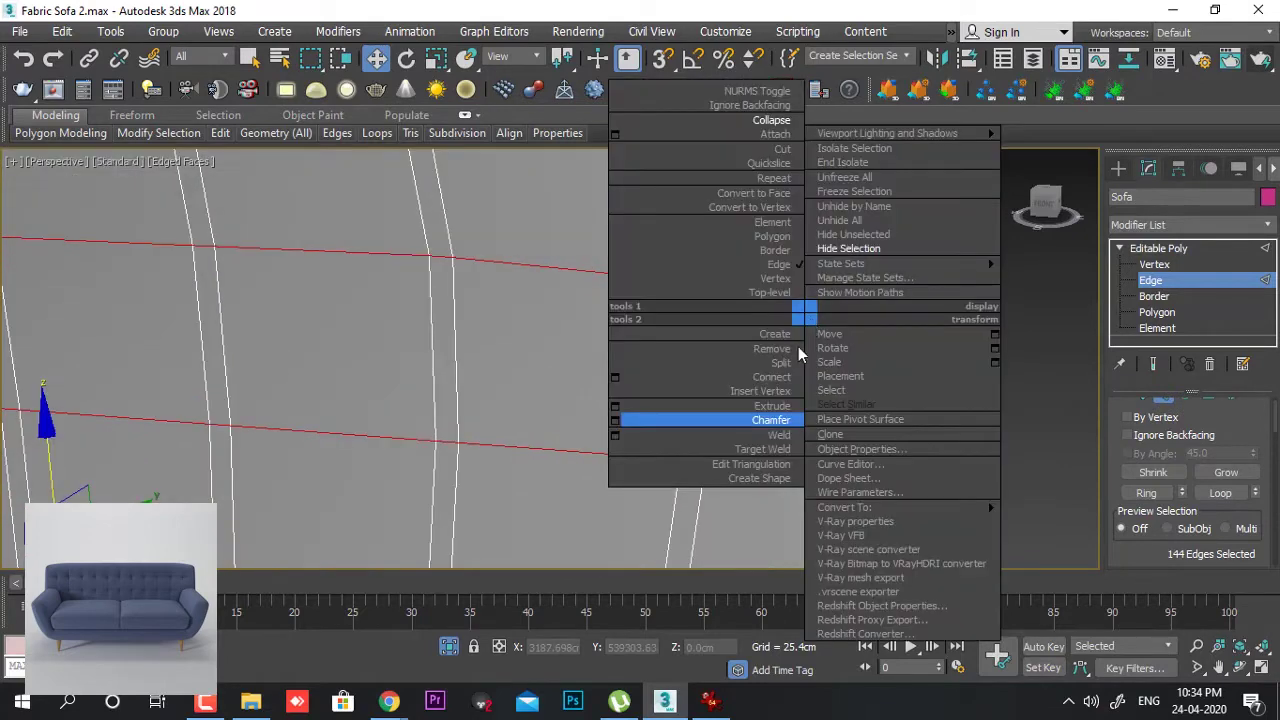
click(617, 421)
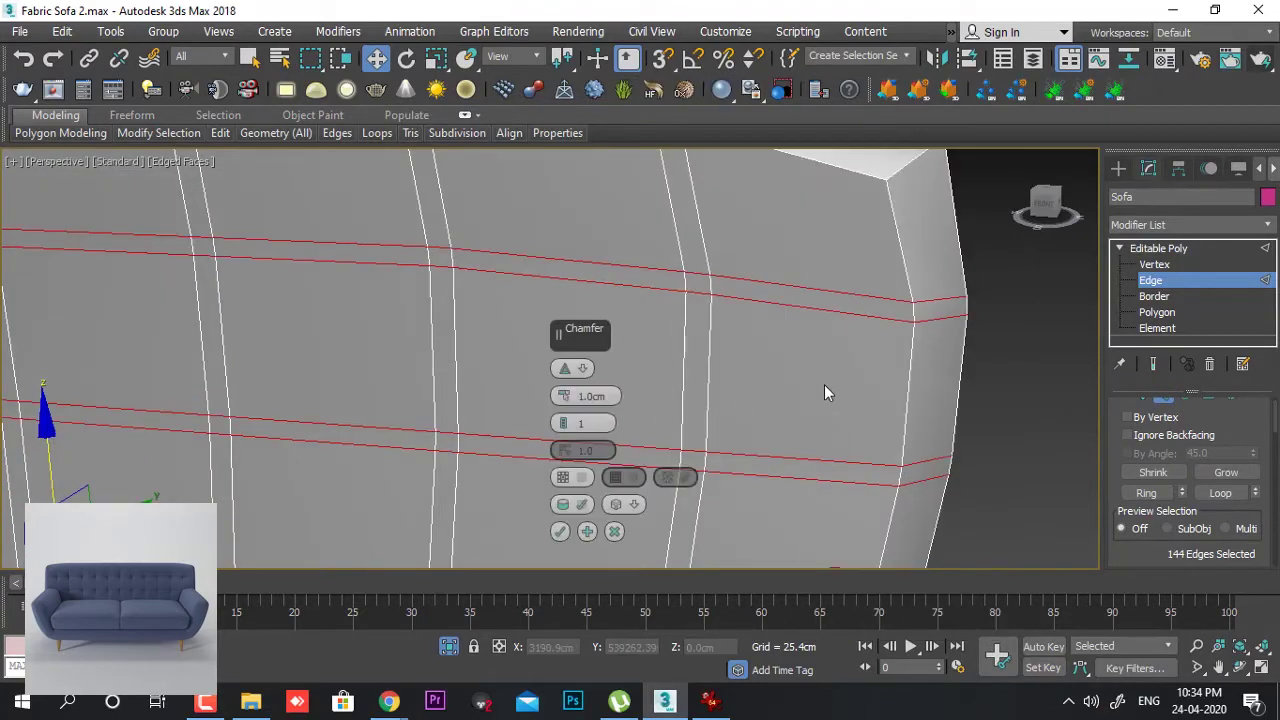
alt+middle_drag(824, 385, 841, 375)
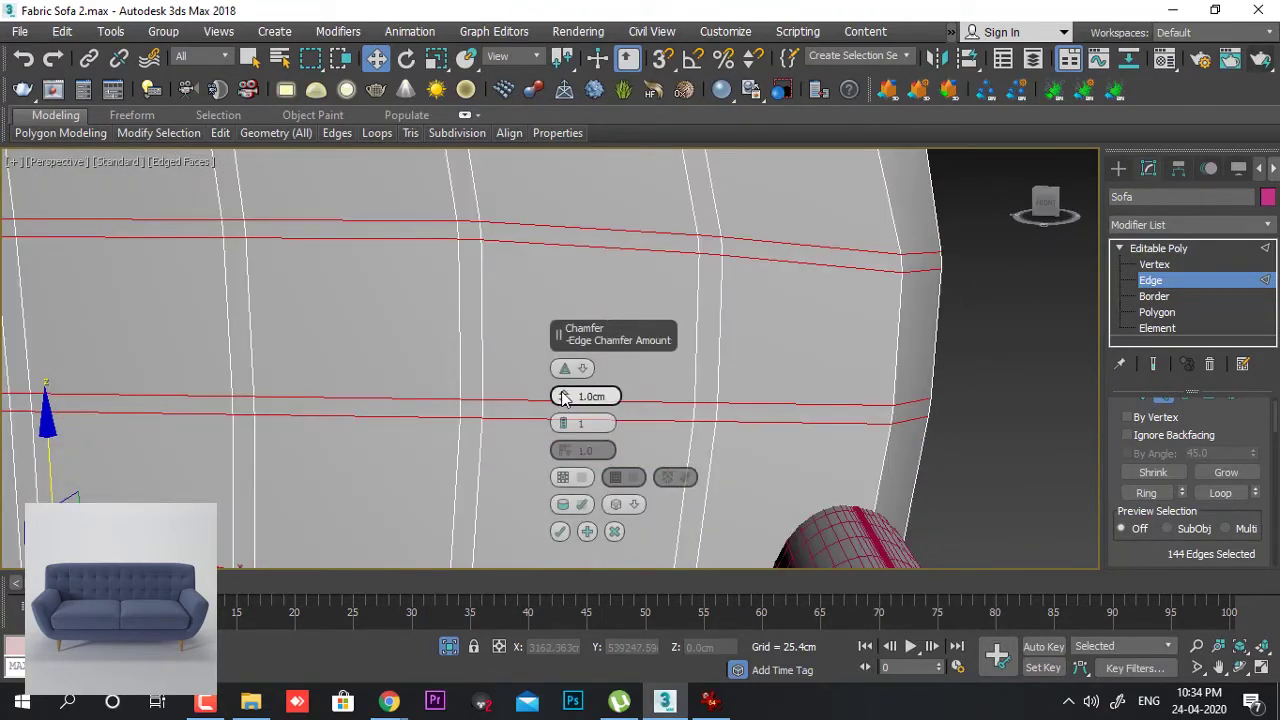
drag(565, 397, 563, 393)
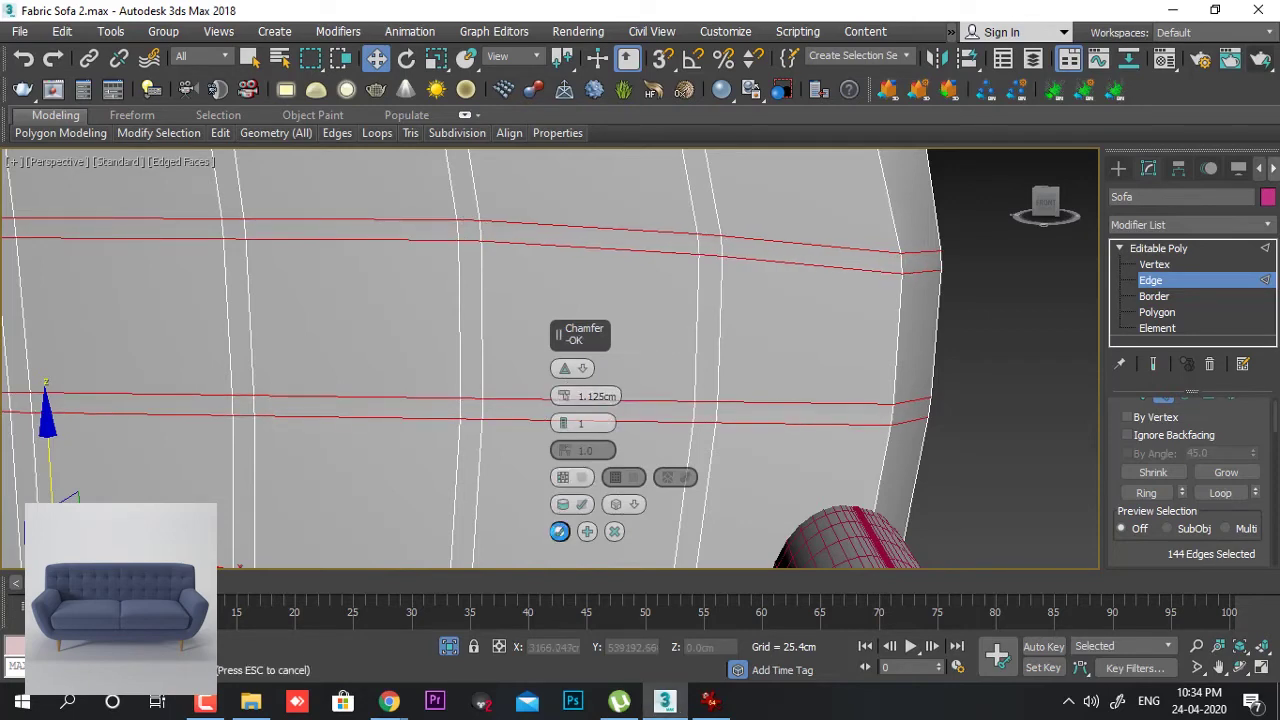
click(560, 531)
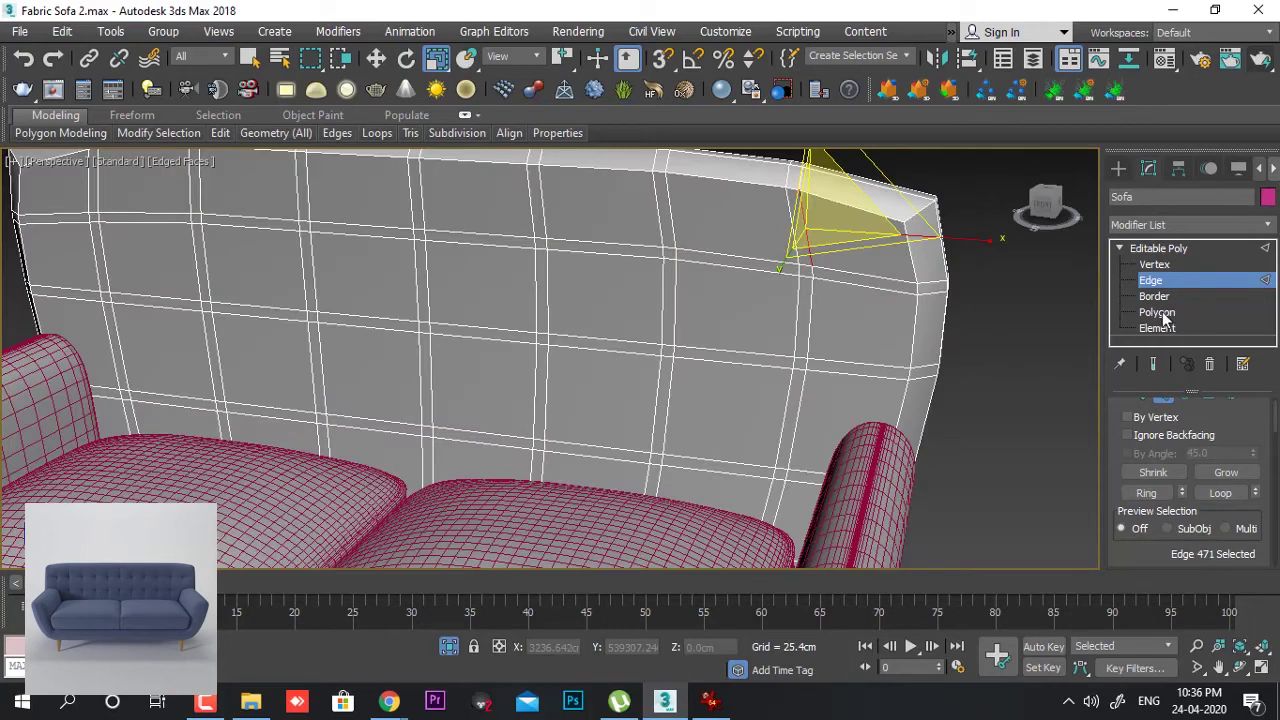
- At polygon level, select the seven narrow vertical polygon loops between the chamfered edges of the backrest
click(1157, 312)
click(830, 410)
click(802, 242)
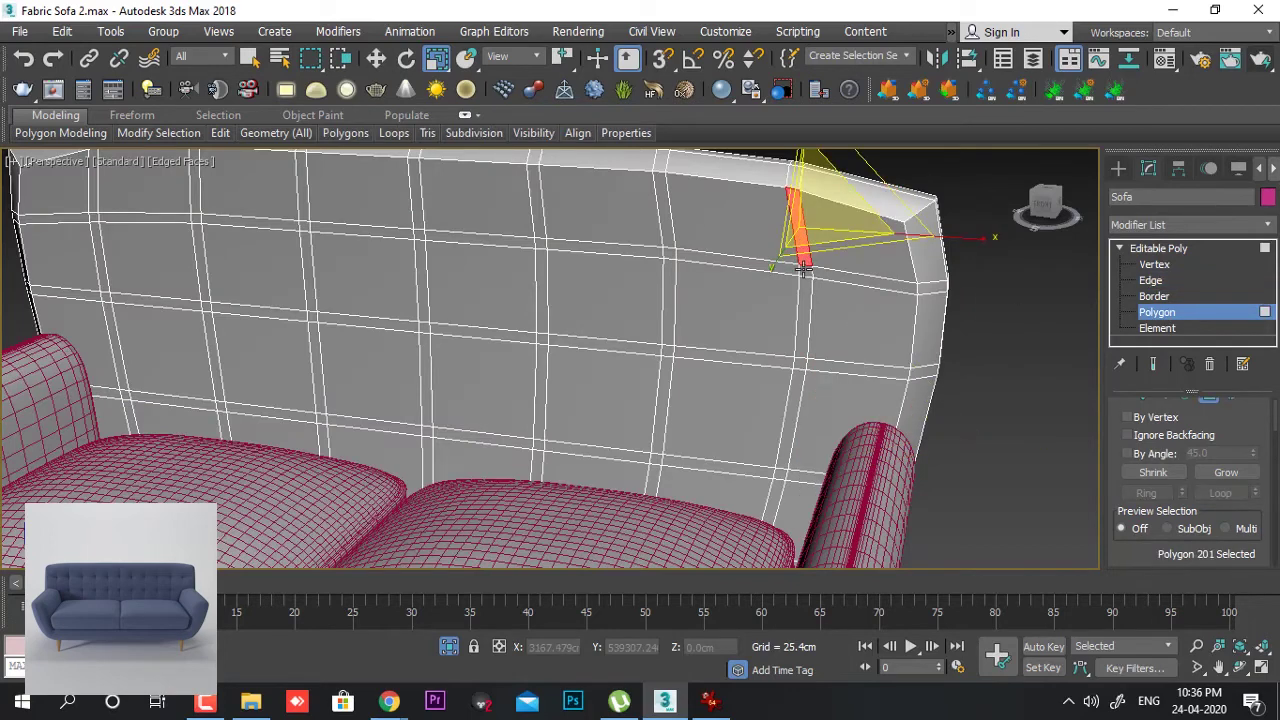
shift+click(803, 268)
ctrl+click(662, 215)
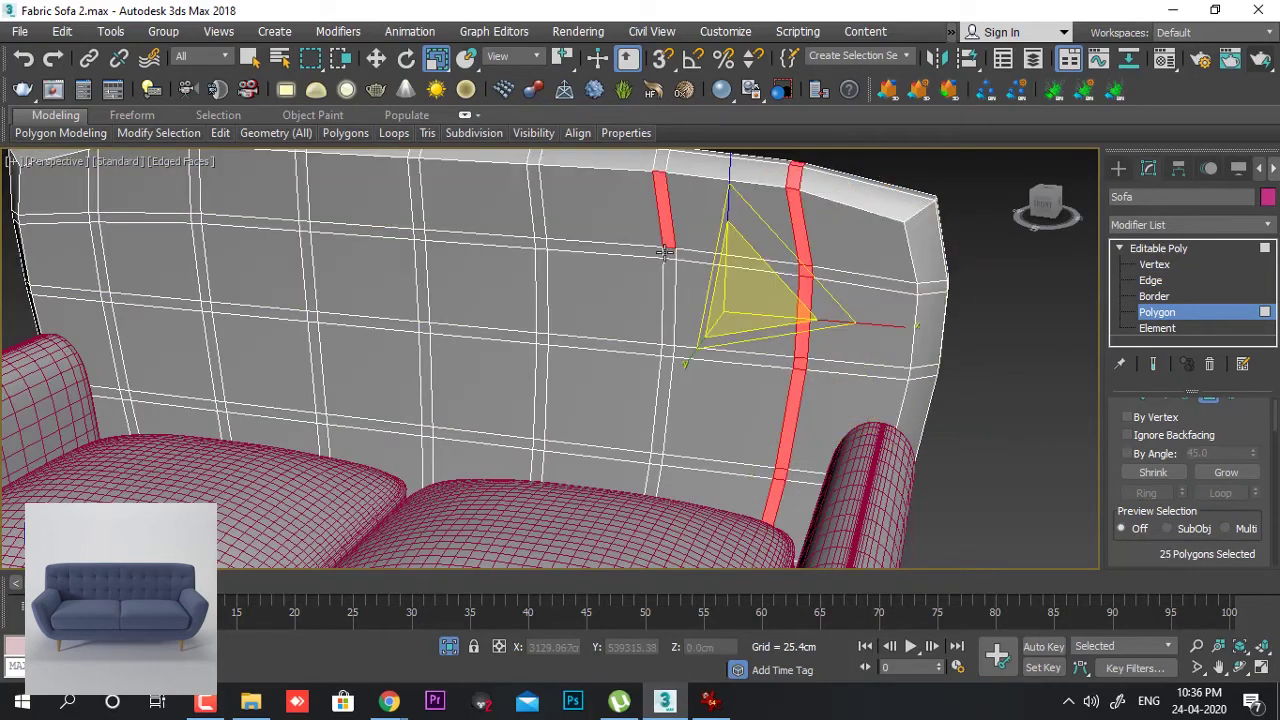
shift+click(665, 253)
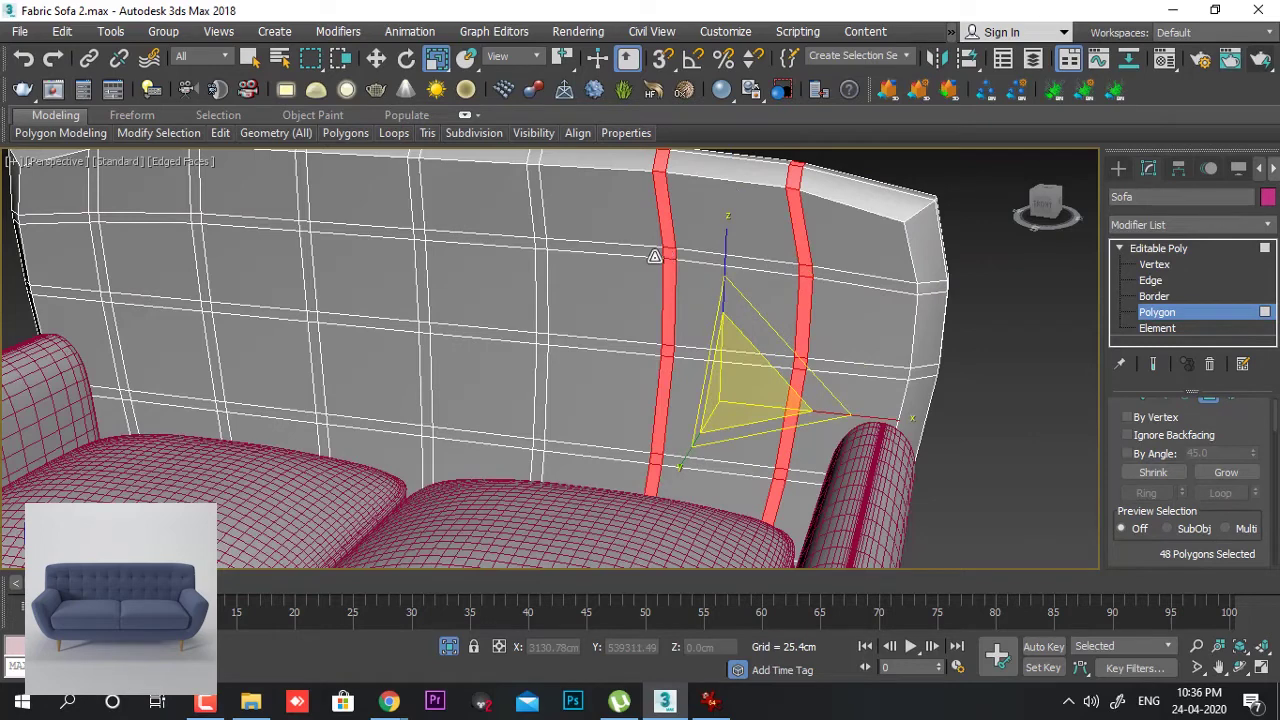
ctrl+click(541, 220)
shift+click(541, 244)
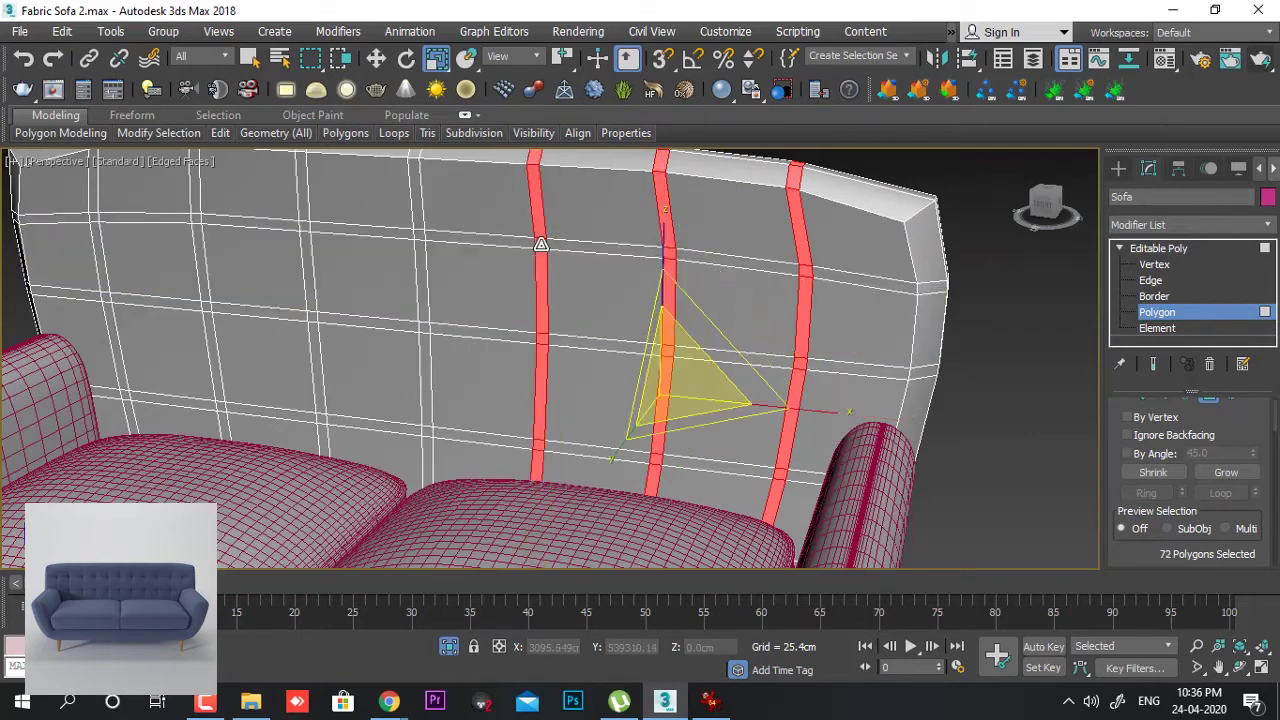
ctrl+click(415, 205)
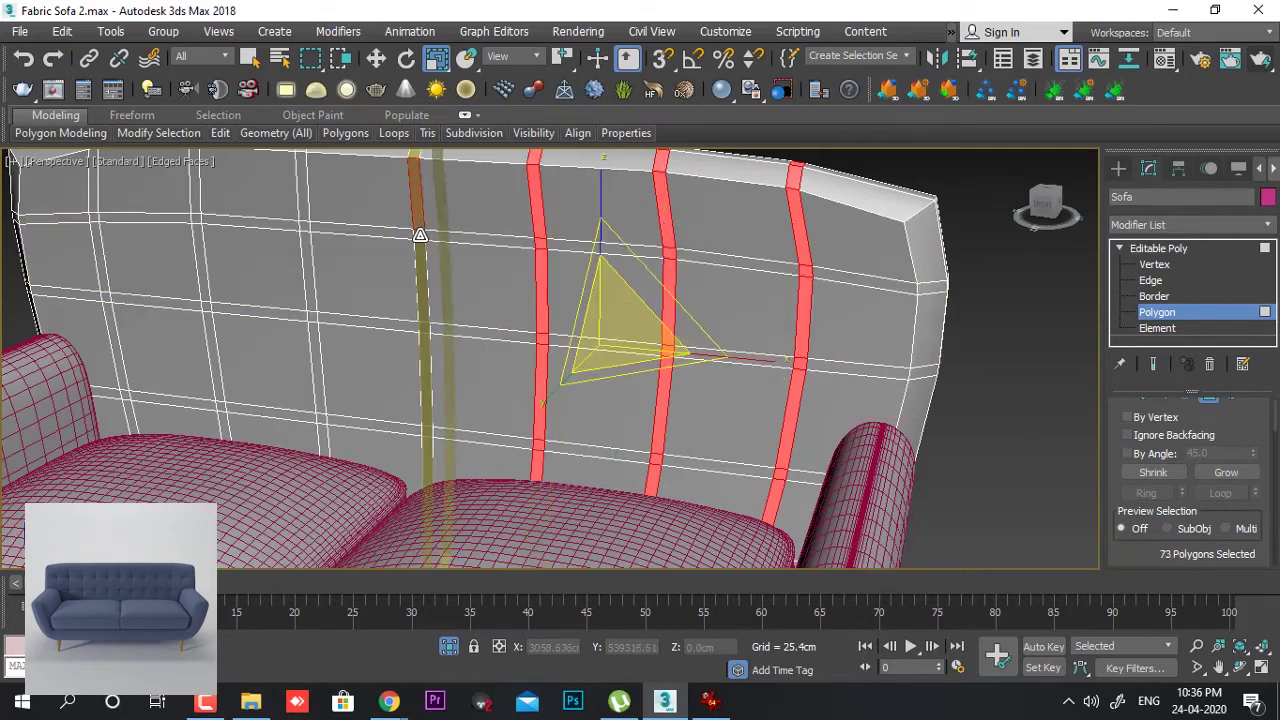
shift+click(414, 230)
ctrl+click(304, 205)
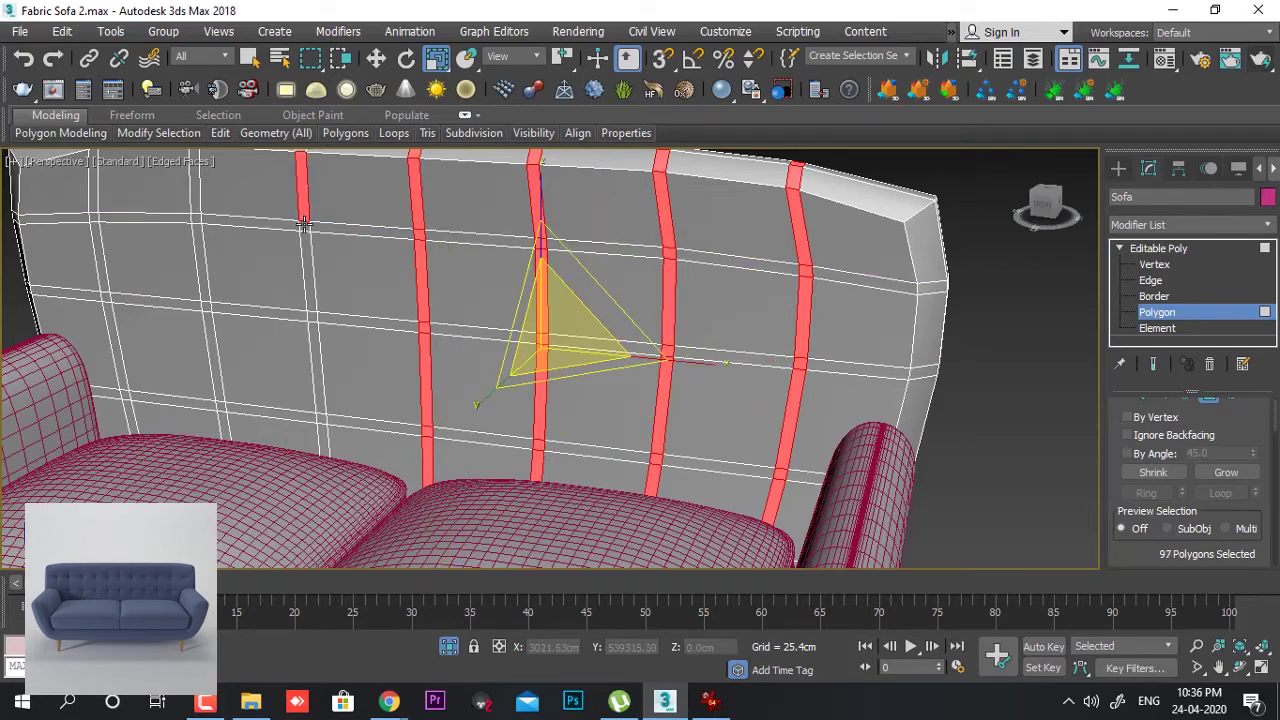
shift+click(304, 226)
middle_drag(296, 250, 513, 236)
ctrl+click(511, 236)
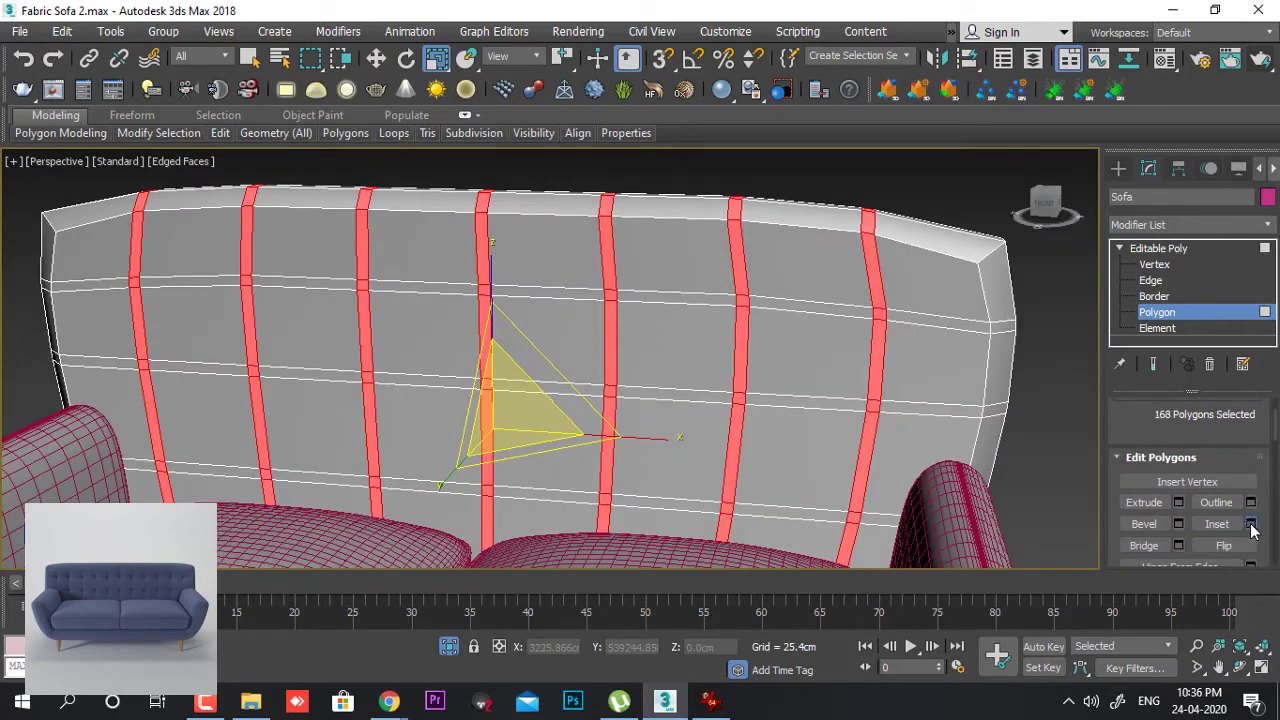
- Inset the seven selected vertical polygon strips as a group by 0.5 cm
click(1250, 524)
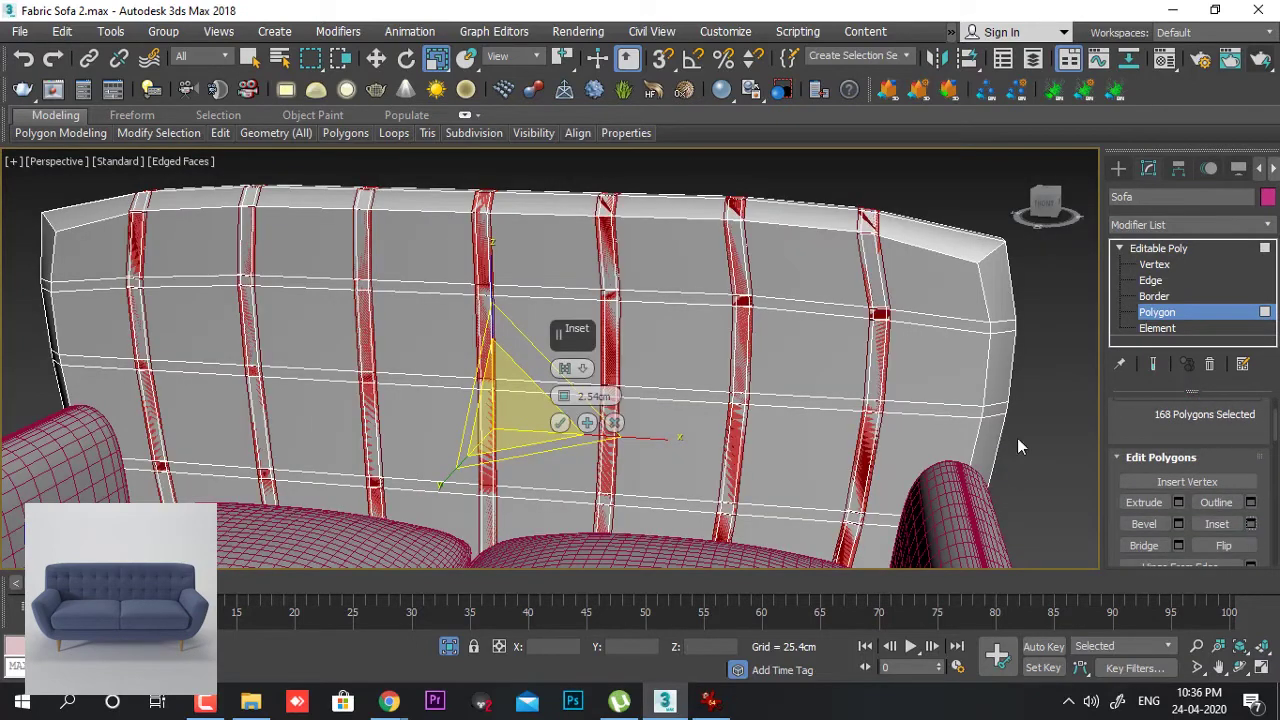
click(565, 368)
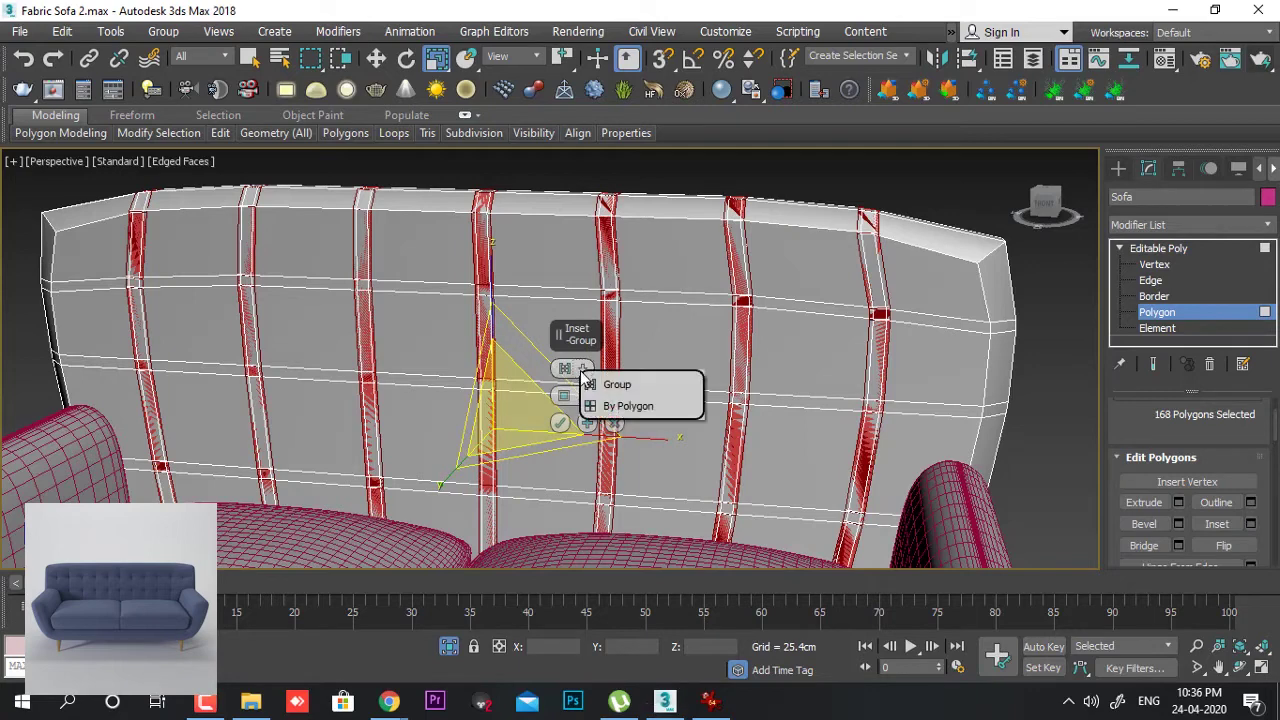
click(624, 406)
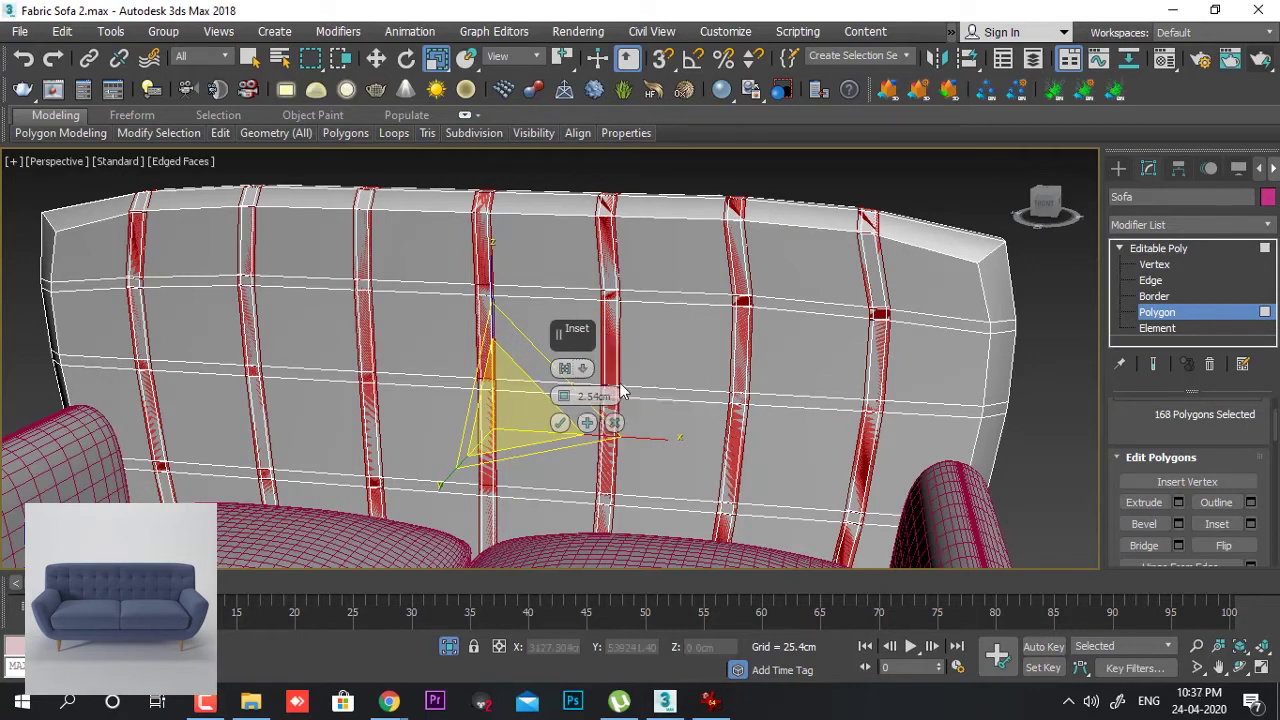
right_click(564, 394)
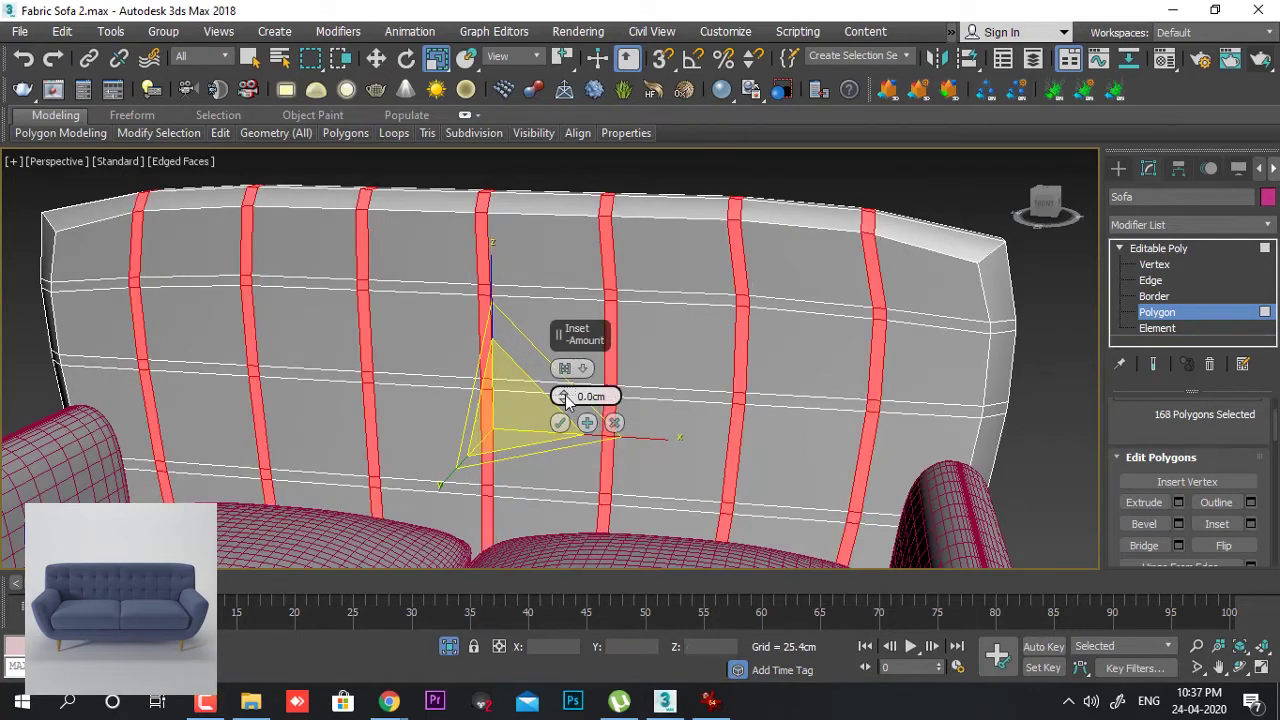
click(597, 396)
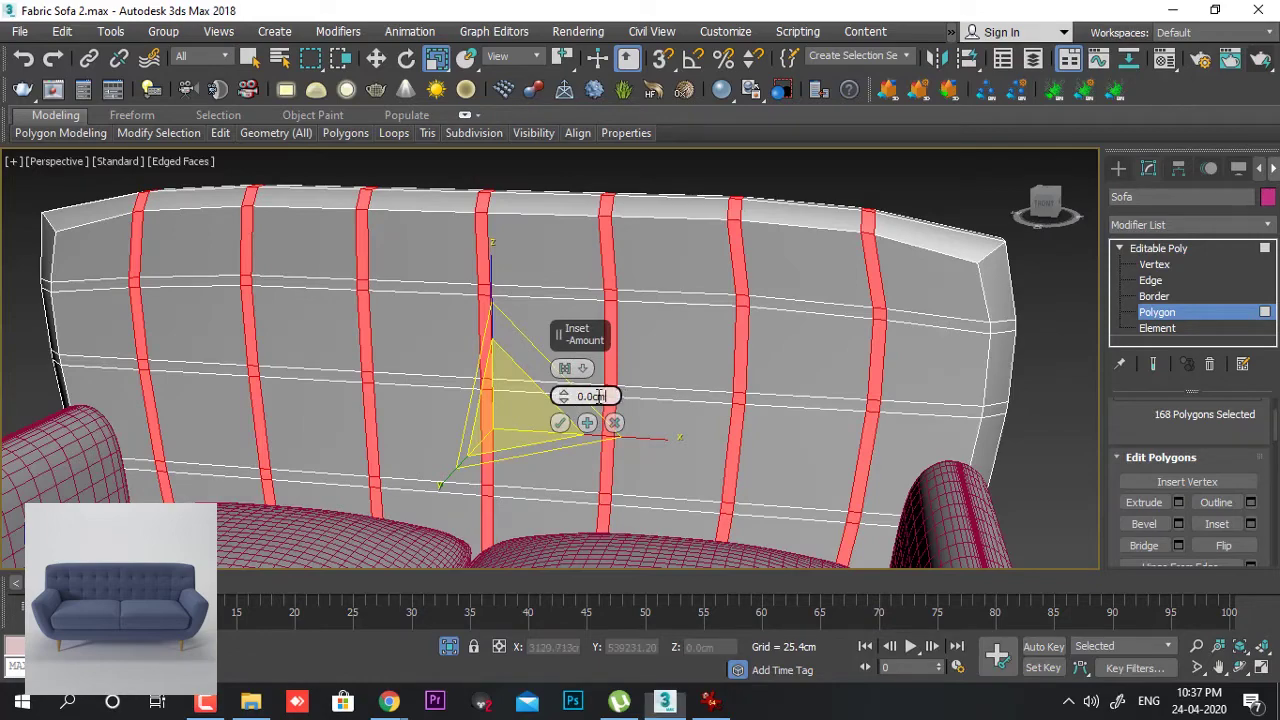
text(0.5)
key(Return)
click(561, 424)
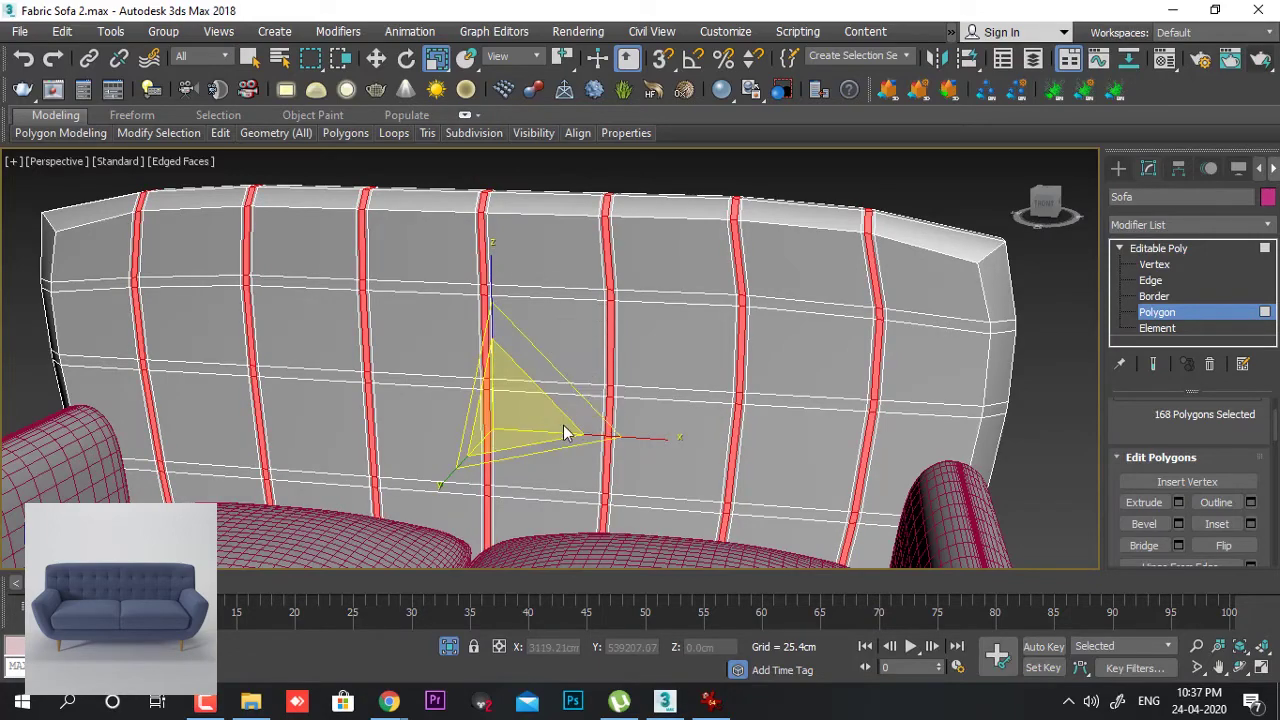
- In the Left view, deselect the top, back and bottom polygons of the seven strips, keeping the front ones, and activate the Move tool
alt+middle_drag(692, 412, 634, 397)
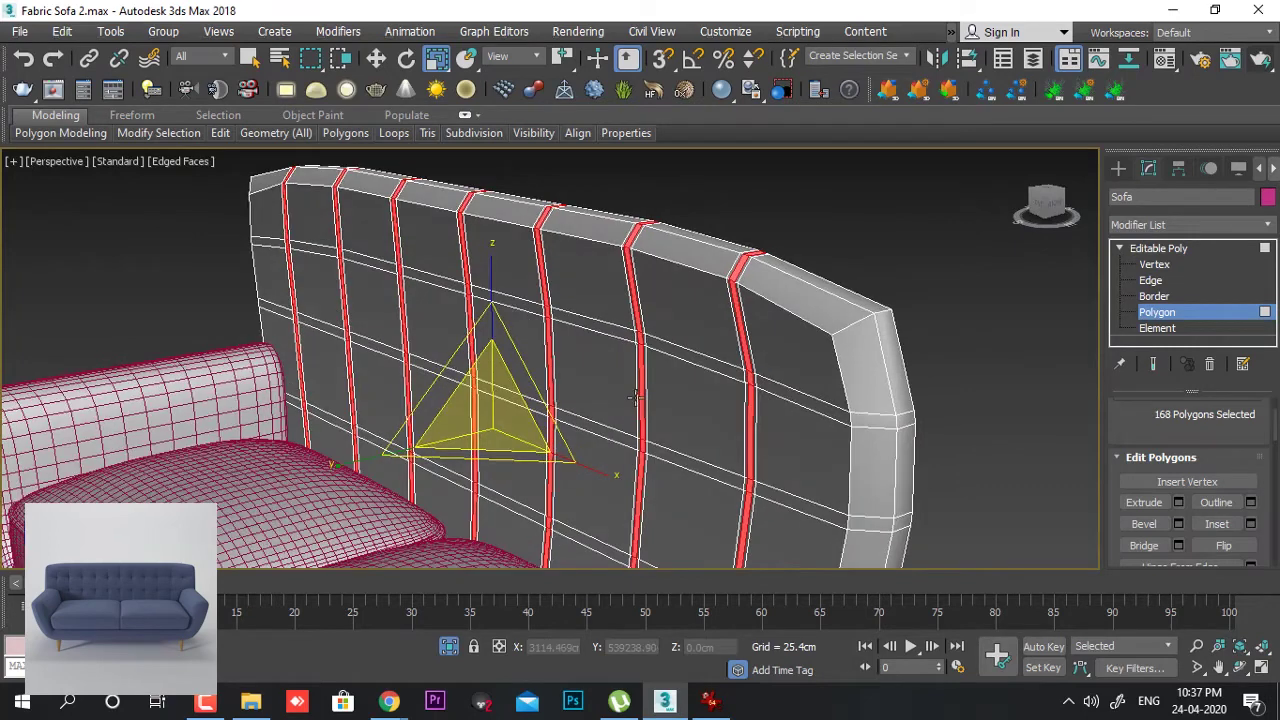
key(alt+w)
right_click(318, 368)
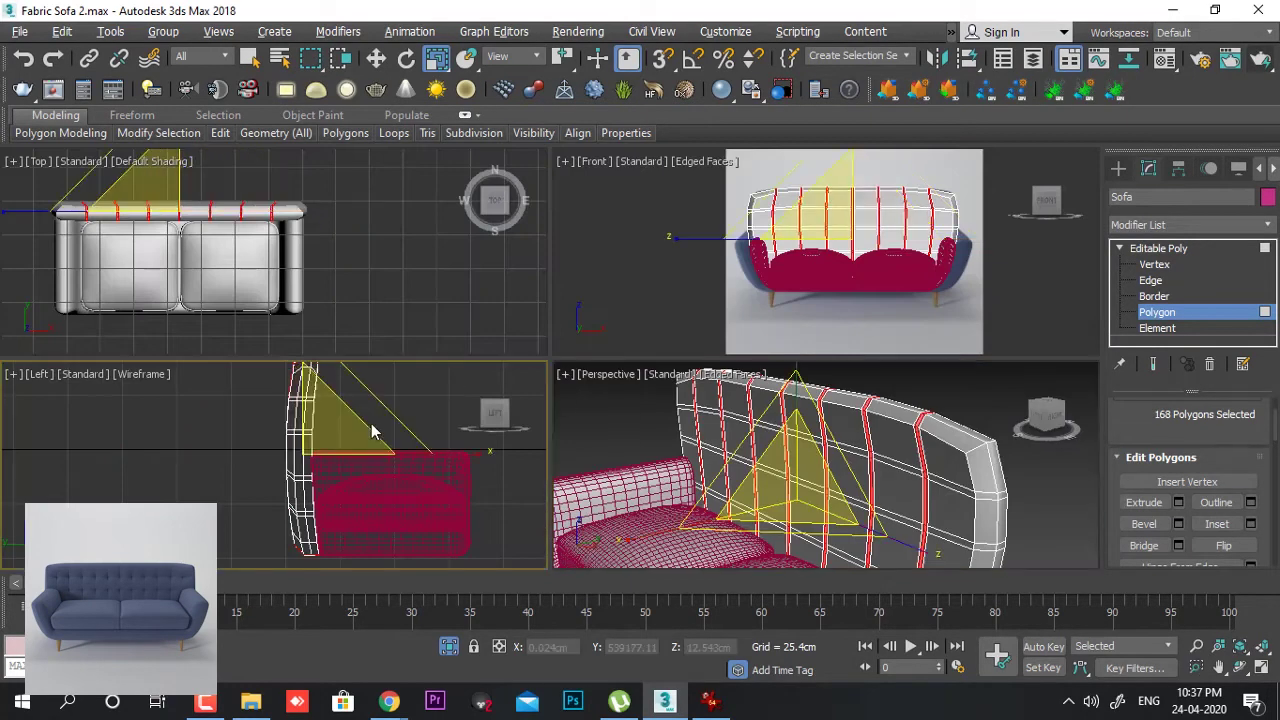
key(alt+w)
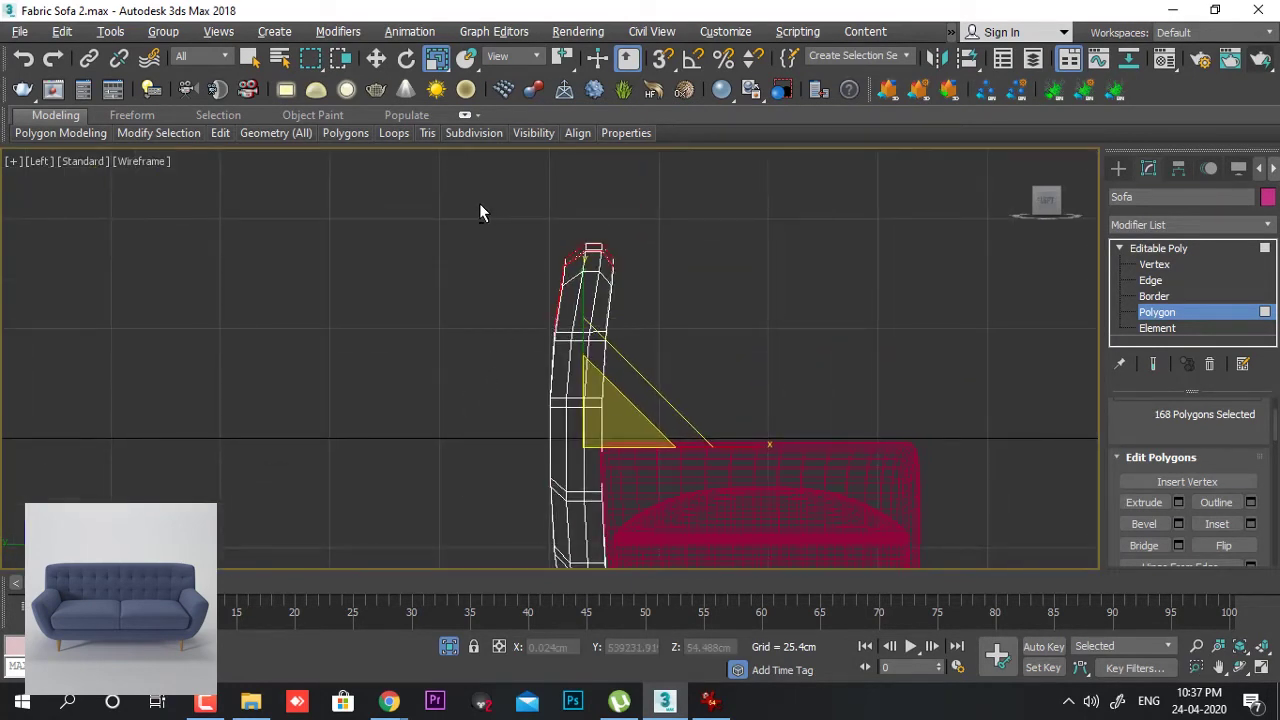
drag(476, 202, 609, 287)
middle_drag(519, 351, 519, 266)
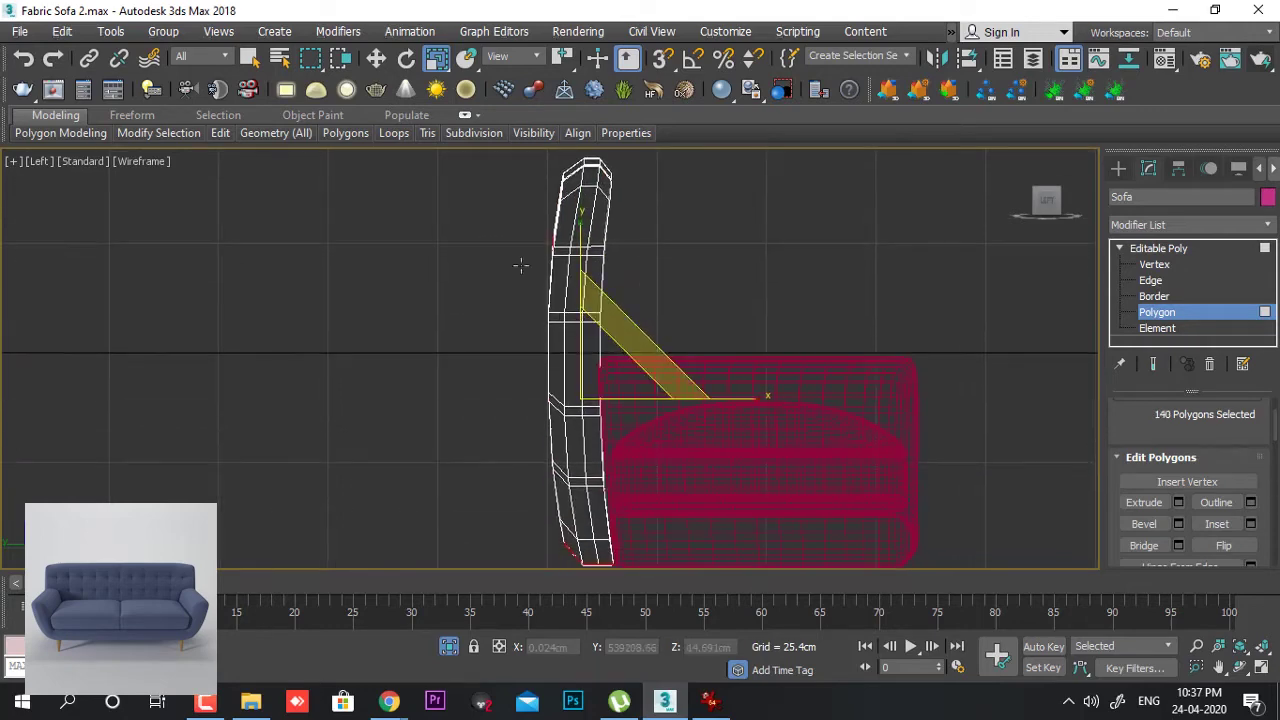
drag(504, 297, 594, 341)
middle_drag(671, 337, 671, 244)
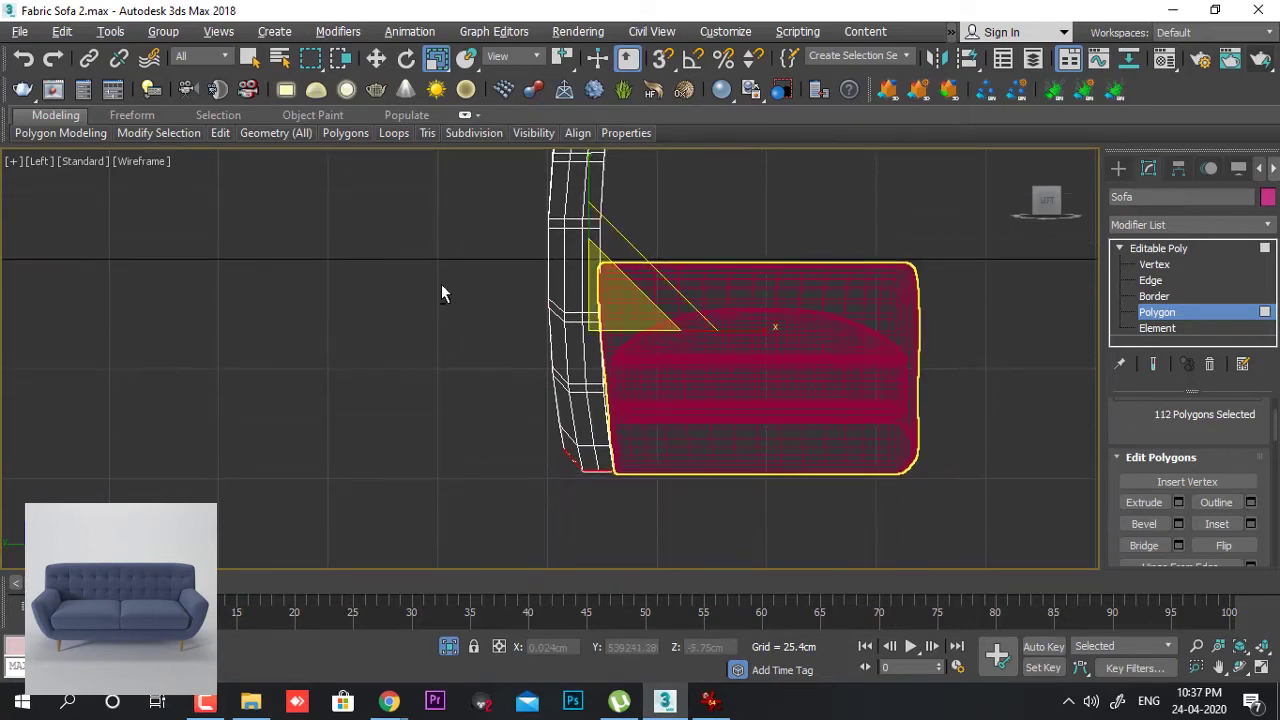
alt+drag(601, 428, 598, 430)
alt+drag(563, 477, 604, 486)
key(alt+w)
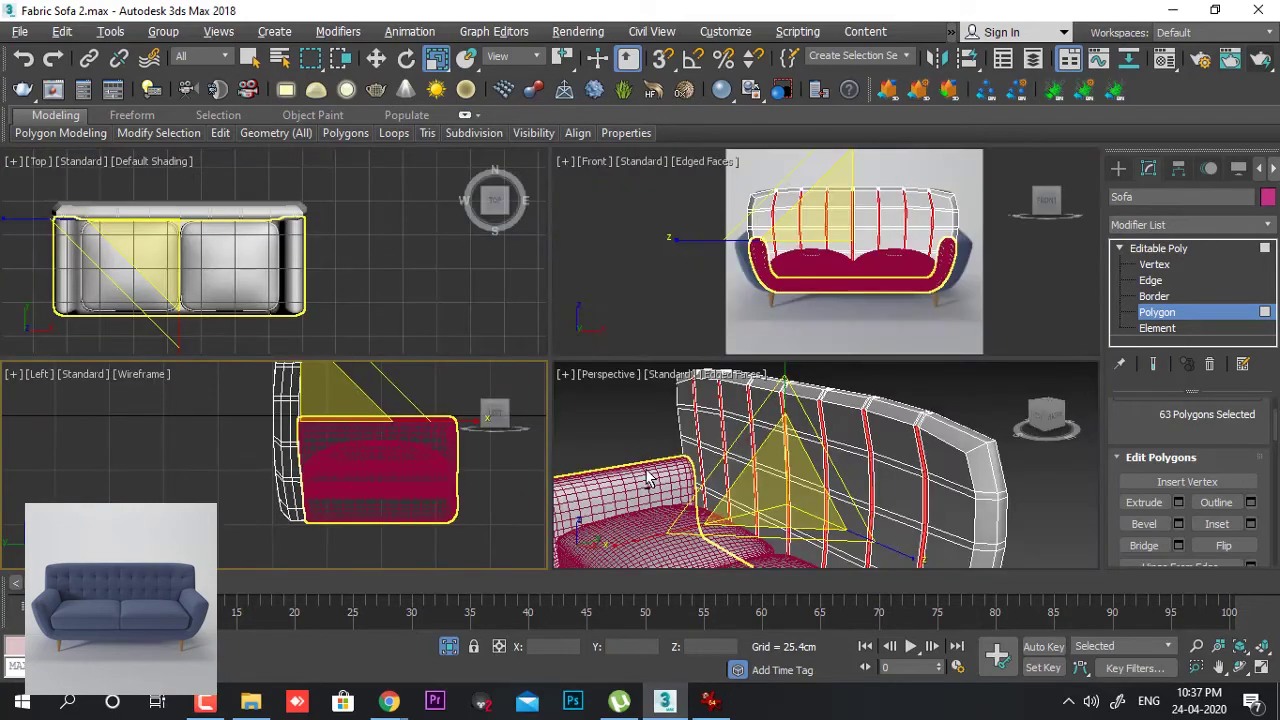
key(alt+w)
key(w)
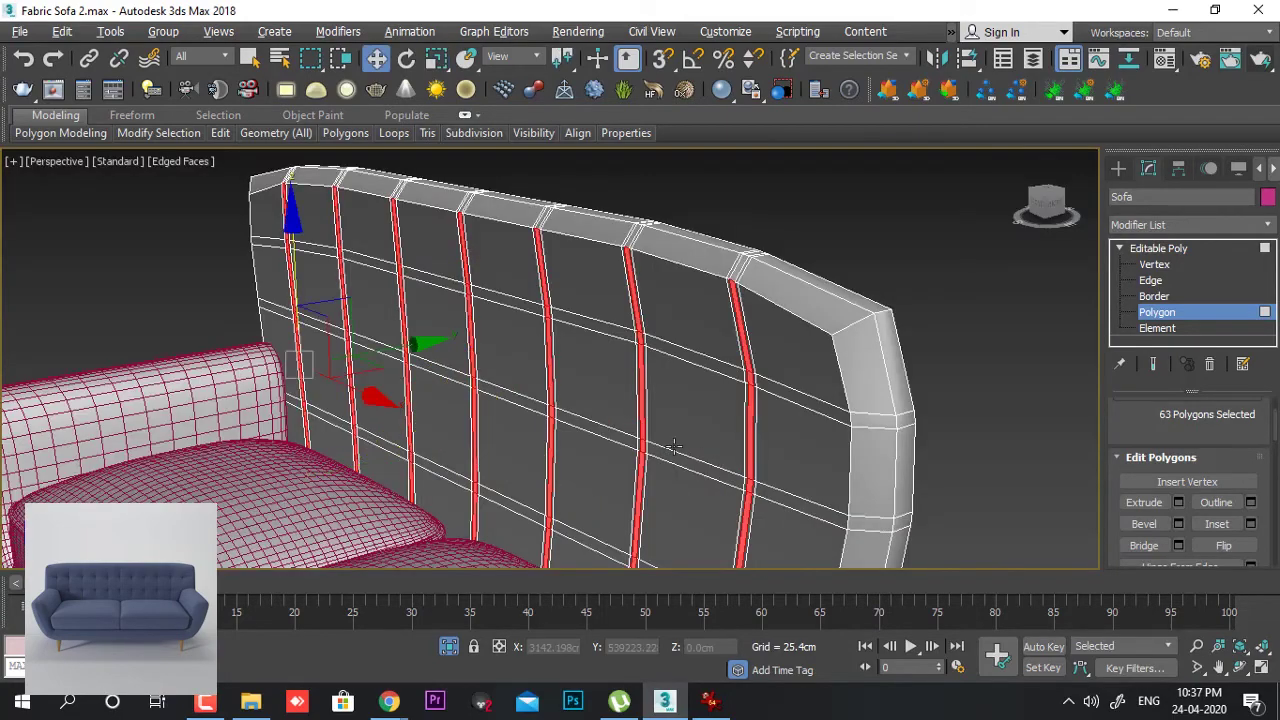
alt+middle_drag(660, 437, 577, 436)
scroll(578, 437, up, 2)
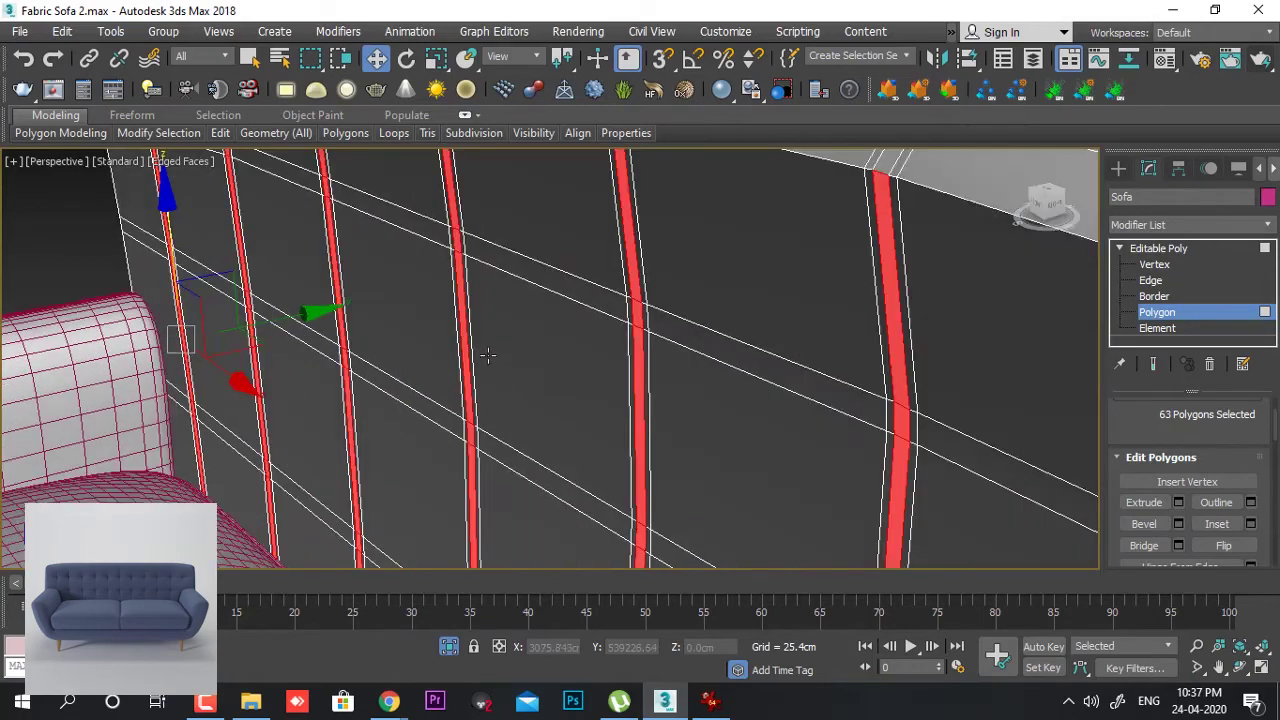
middle_drag(487, 355, 573, 492)
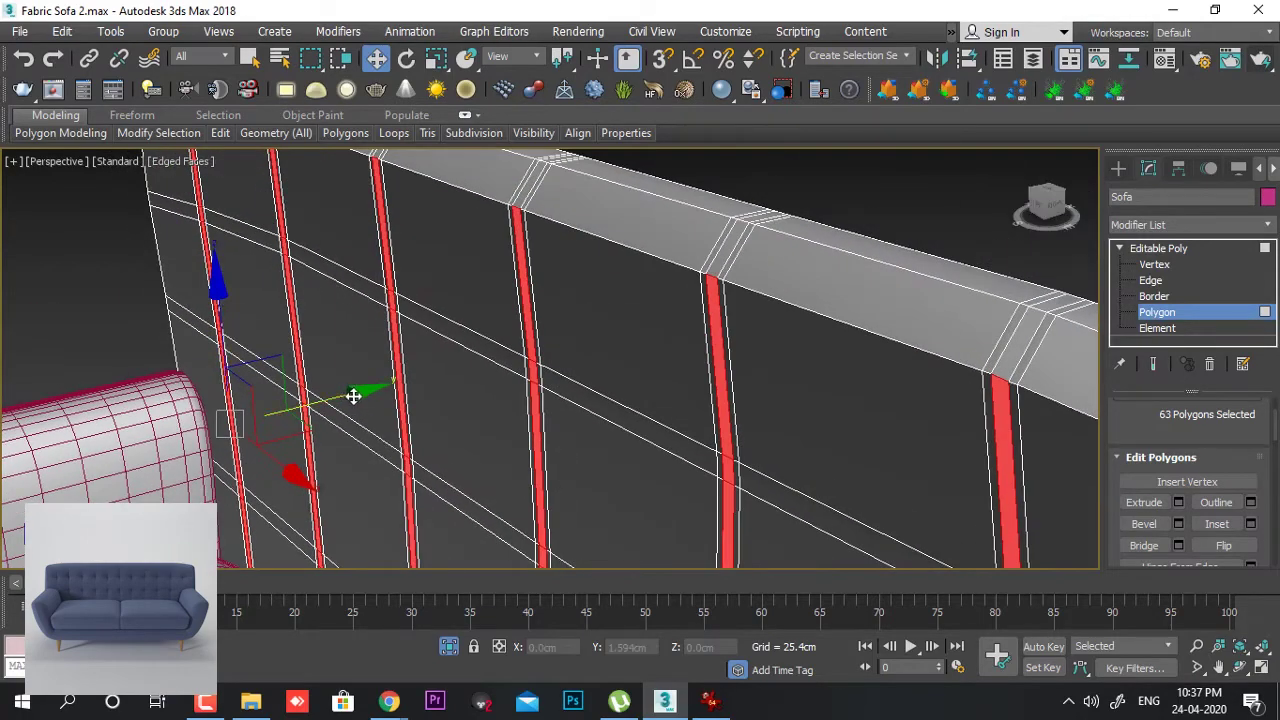
drag(353, 395, 350, 400)
key(ctrl+z)
drag(357, 393, 360, 396)
key(ctrl+z)
- Move the selected front strips slightly back into the backrest along the Y axis to form vertical grooves
alt+middle_drag(654, 377, 586, 379)
scroll(471, 417, up, 5)
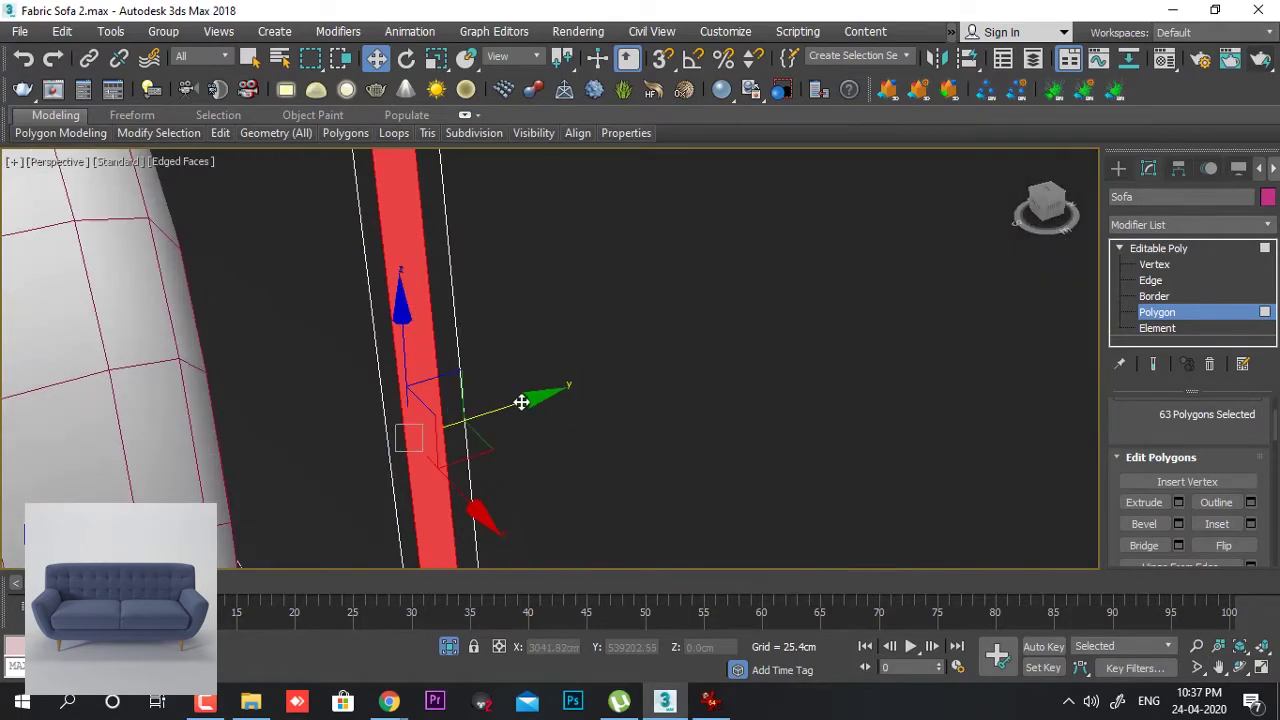
drag(521, 402, 549, 394)
scroll(548, 392, down, 3)
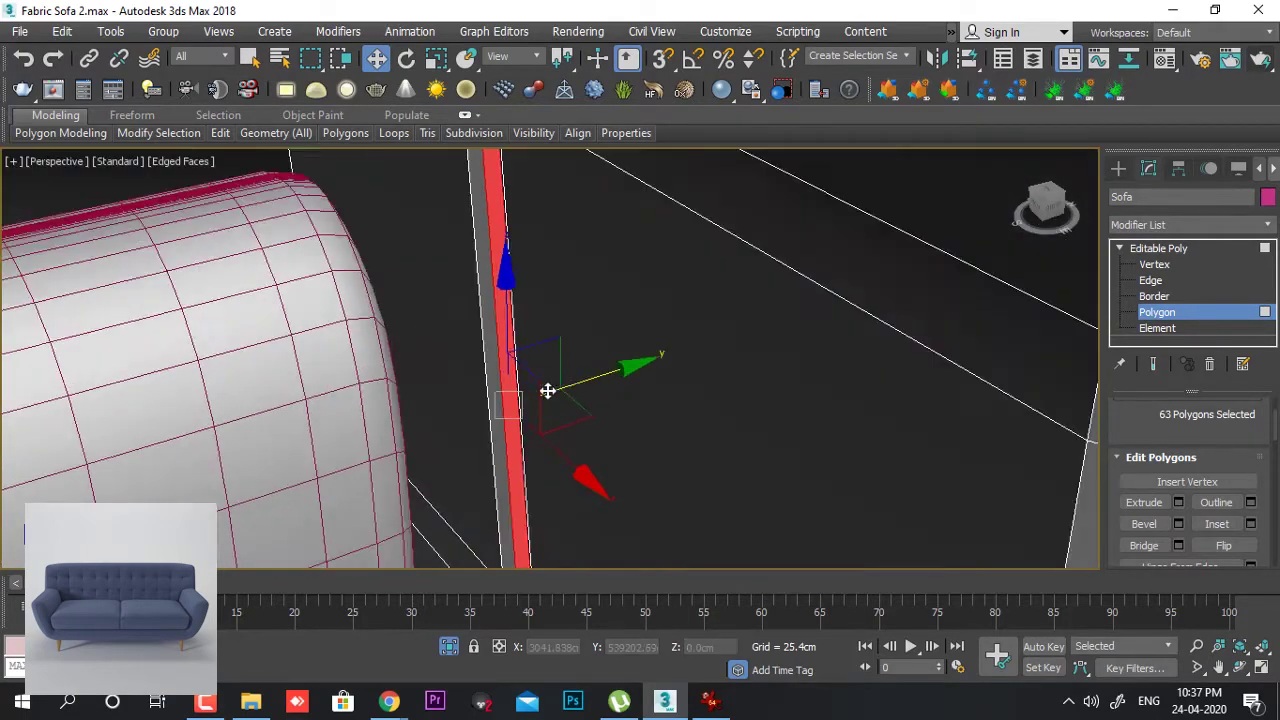
scroll(551, 391, down, 7)
alt+middle_drag(554, 391, 660, 409)
scroll(659, 409, up, 5)
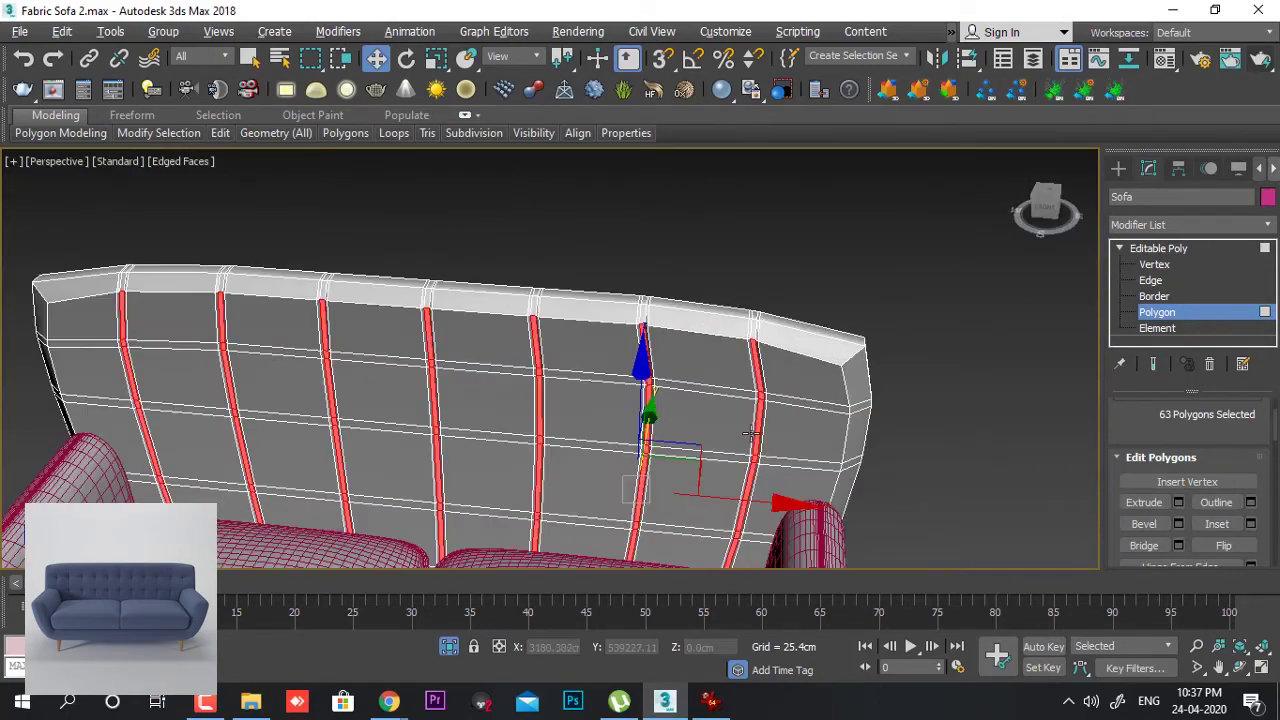
alt+middle_drag(750, 433, 1000, 400)
- Leave polygon level, apply TurboSmooth with 2 iterations to the backrest, and inspect it deselected in shaded display without edges
click(1217, 246)
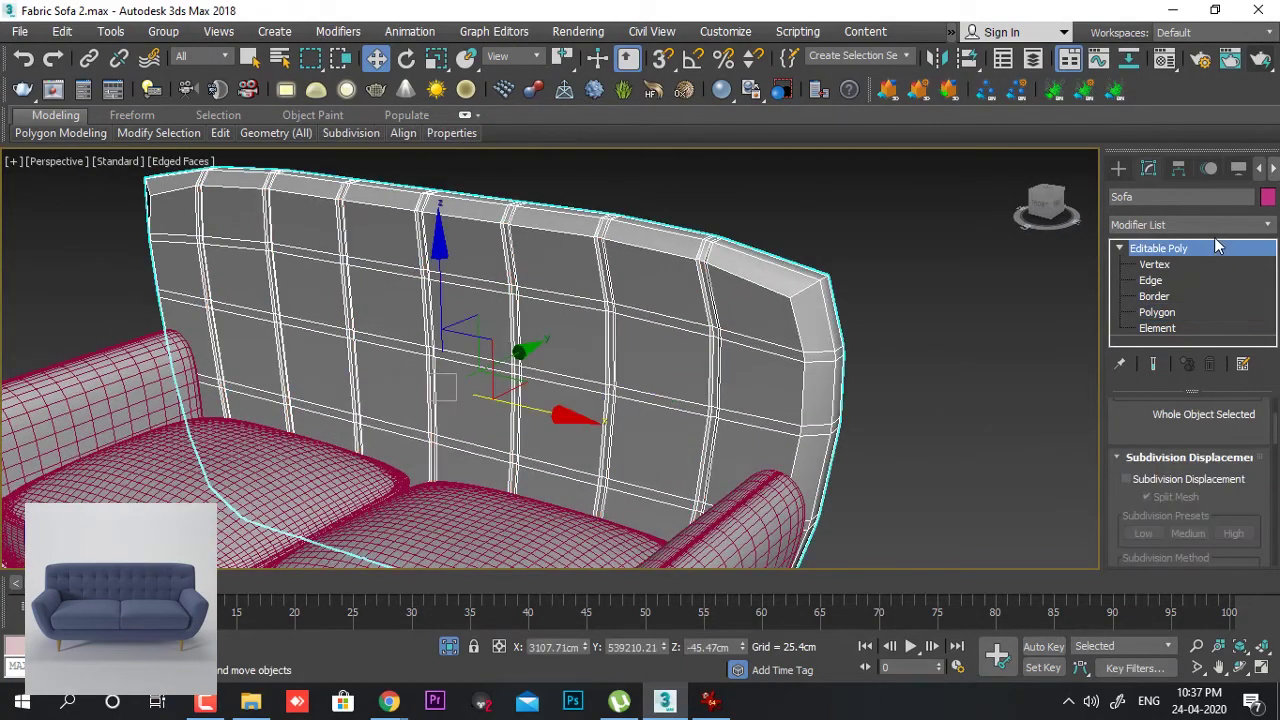
click(1214, 227)
key(t)
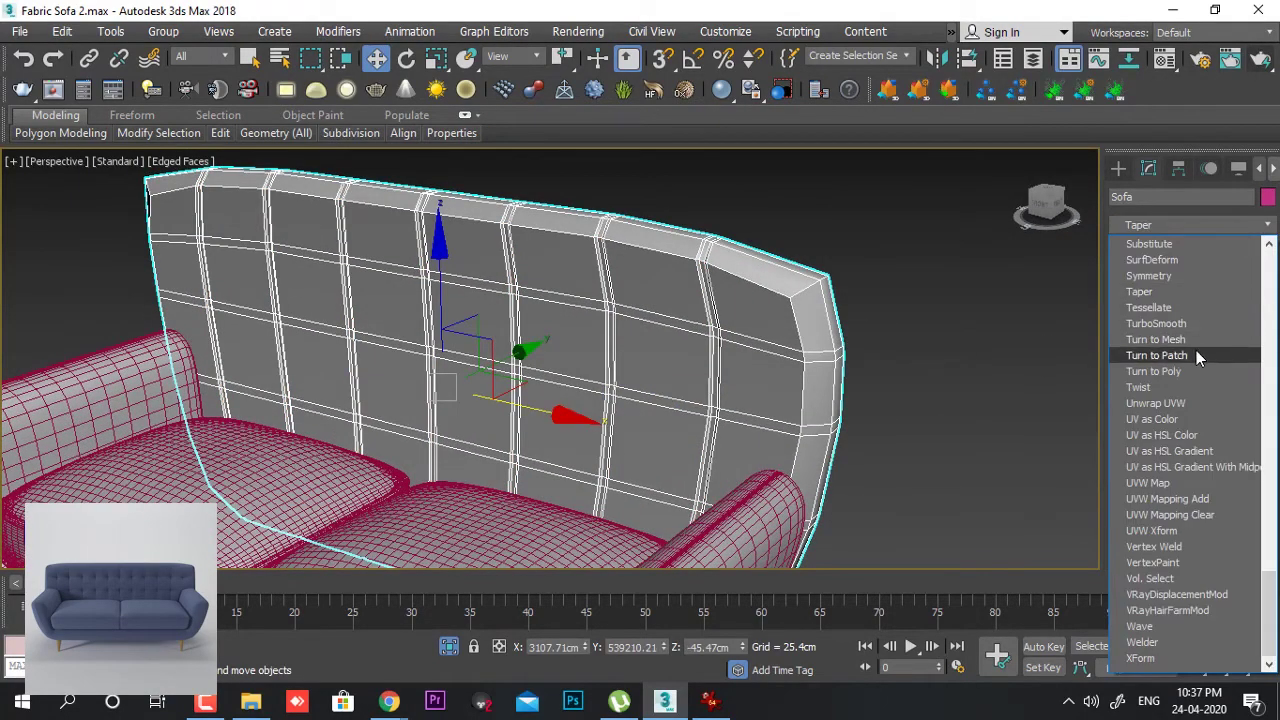
click(1196, 325)
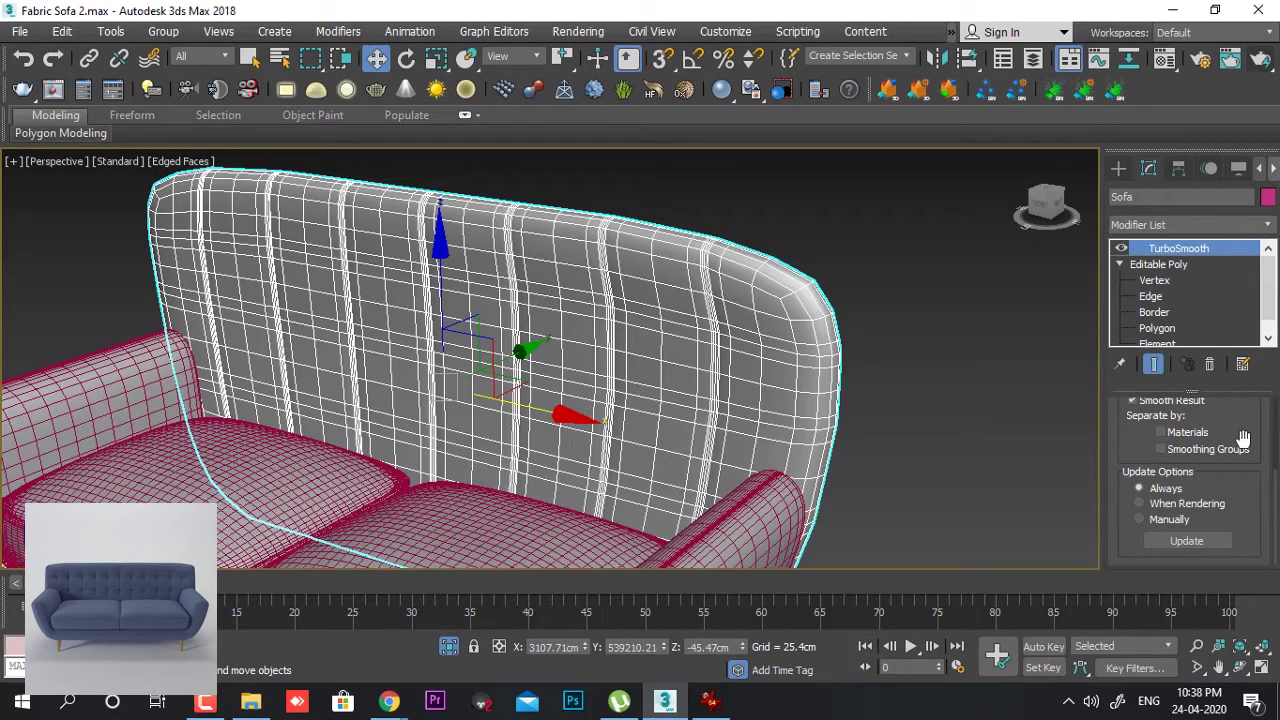
scroll(1238, 475, up, 3)
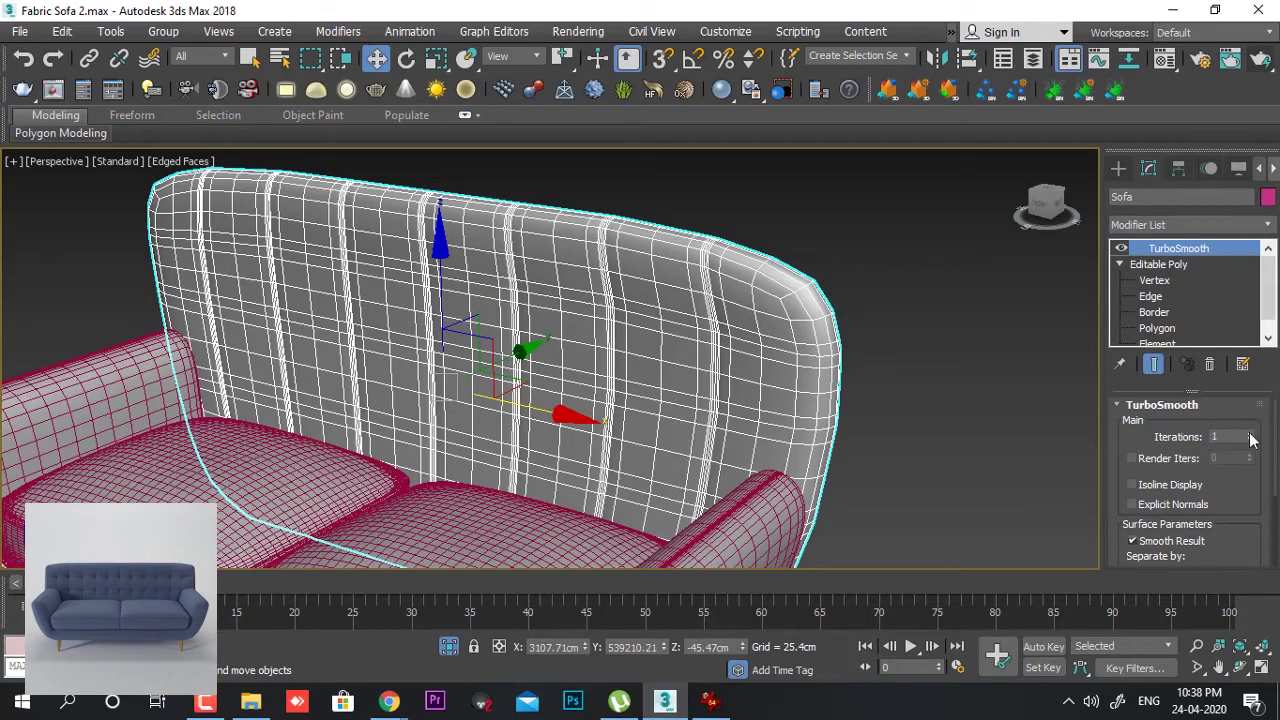
click(1249, 435)
click(944, 435)
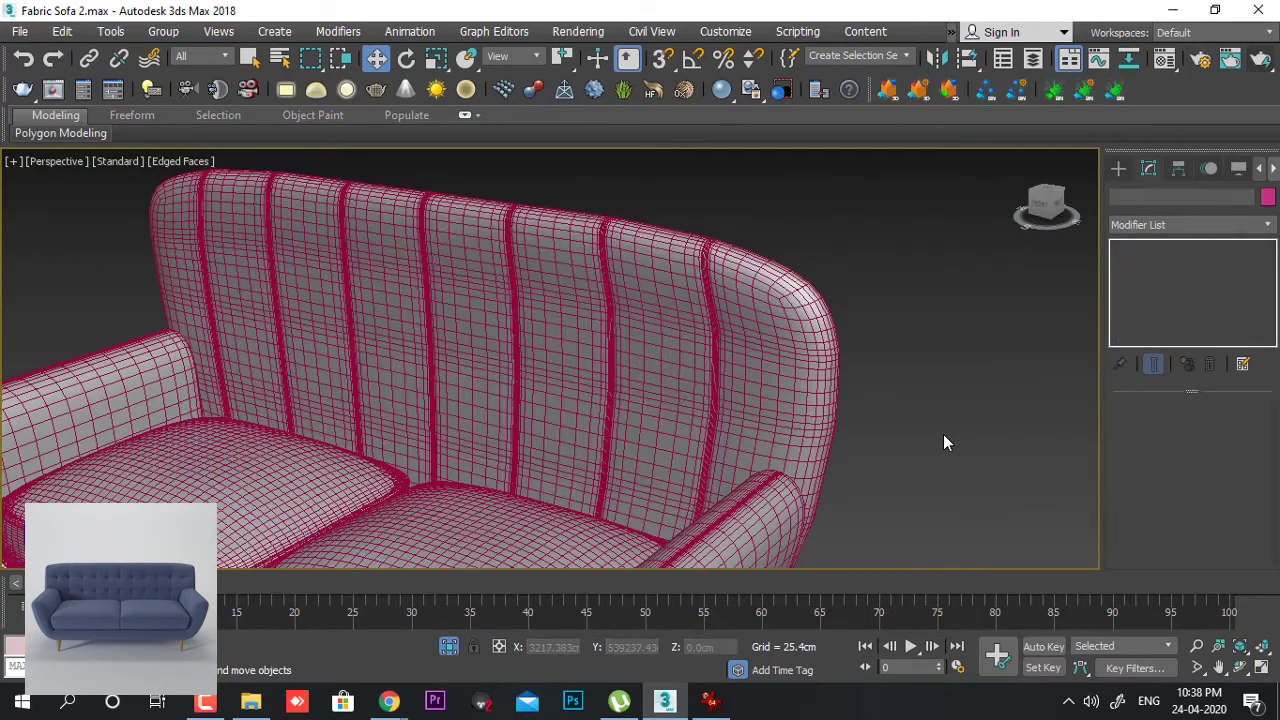
key(F4)
alt+middle_drag(857, 399, 777, 386)
alt+middle_drag(681, 293, 774, 332)
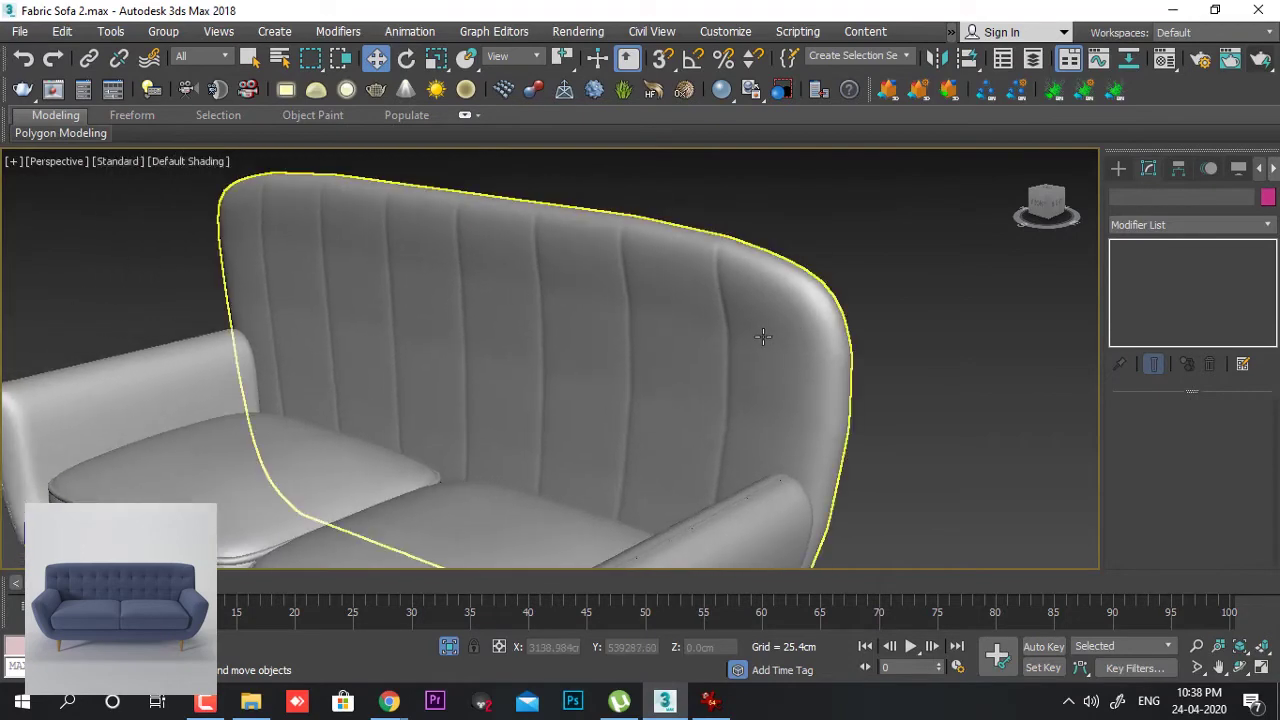
- Return to the backrest's polygon level with edges displayed and select the two upper narrow horizontal polygon loops
click(762, 337)
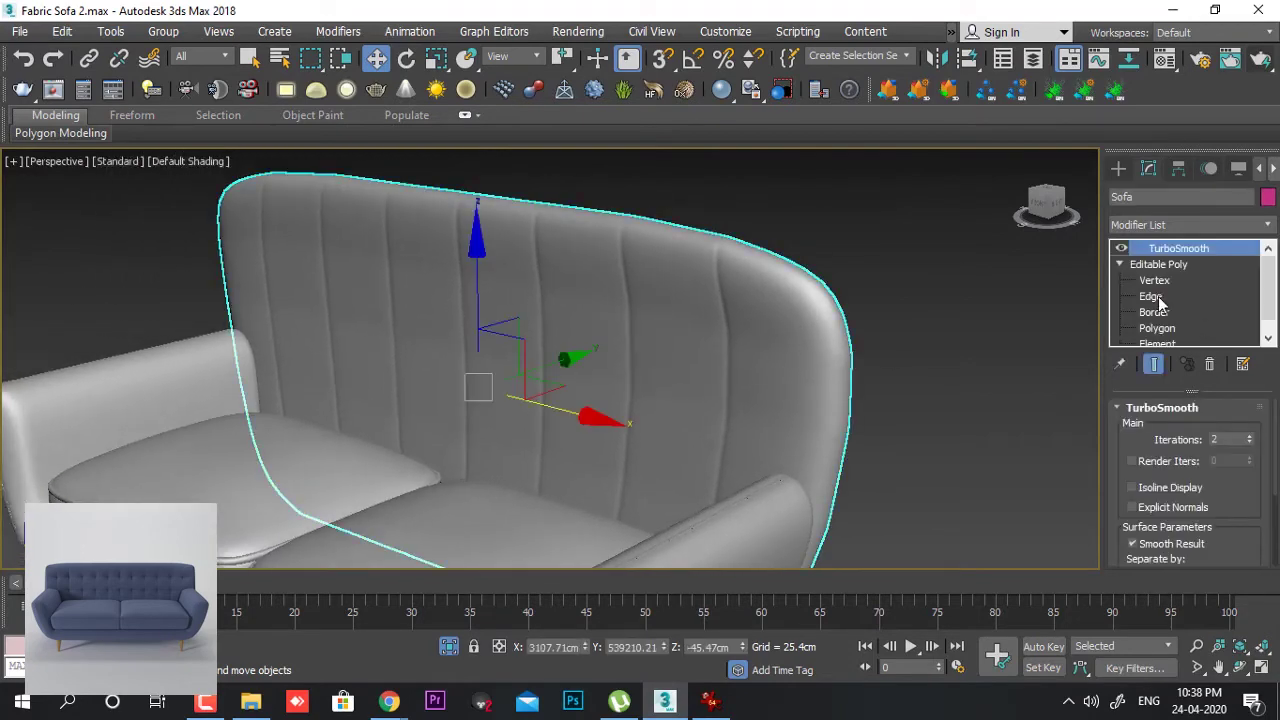
click(1157, 329)
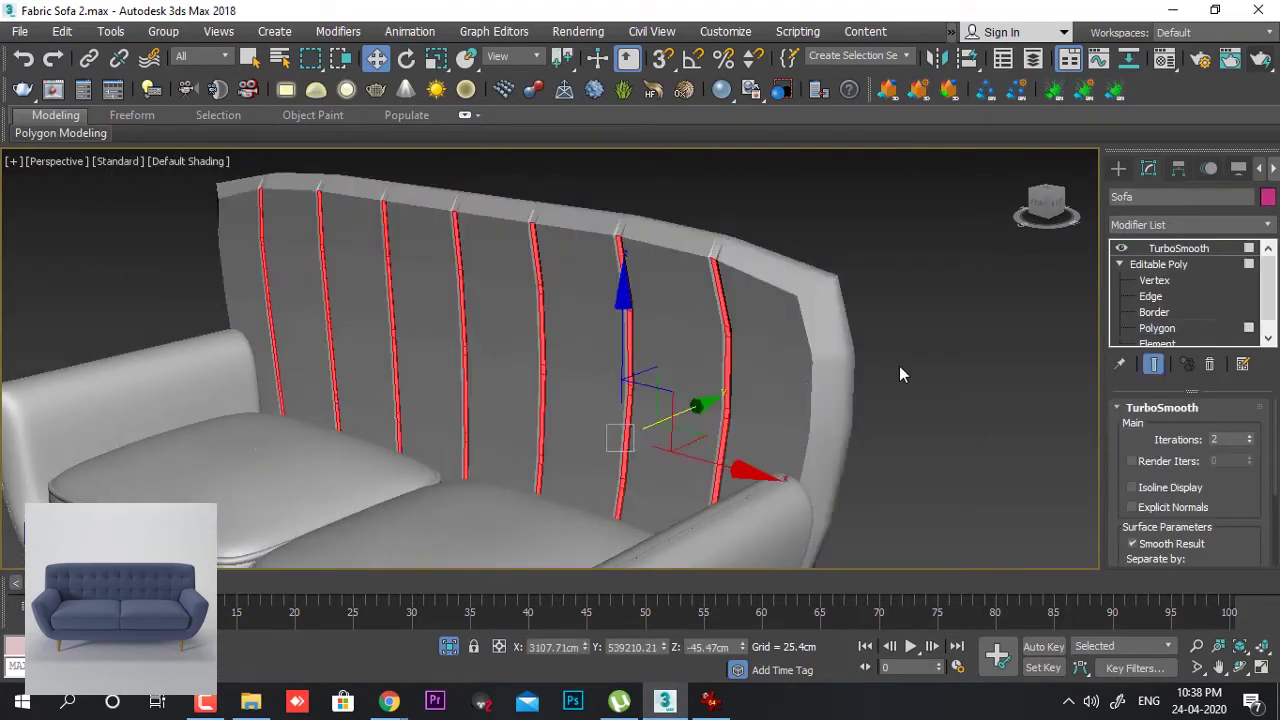
key(F4)
scroll(850, 307, down, 1)
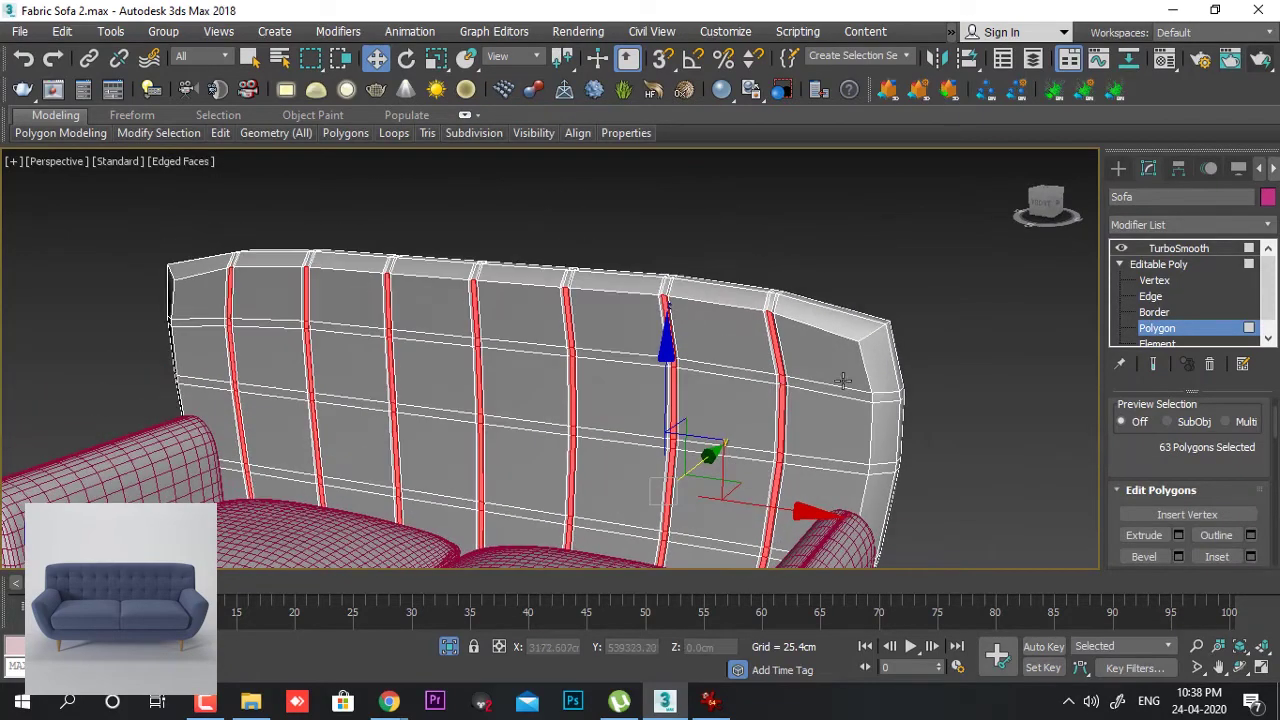
scroll(783, 380, up, 6)
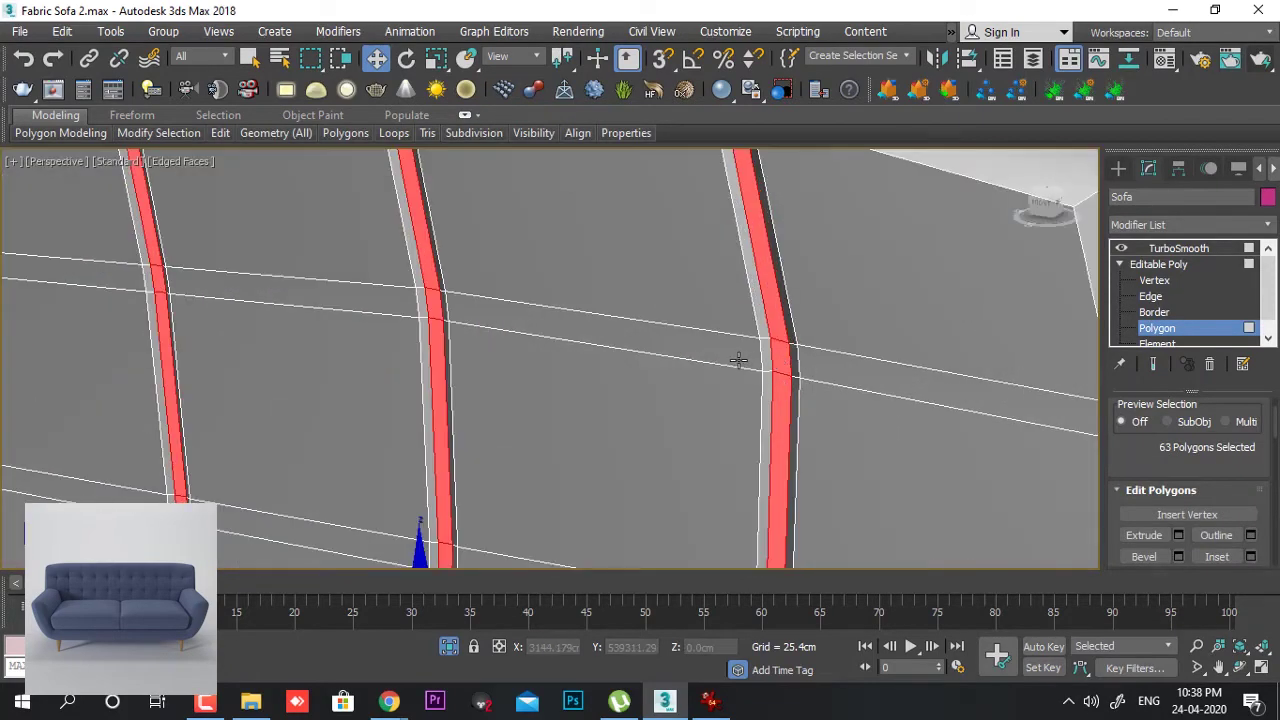
middle_drag(913, 380, 866, 406)
click(914, 406)
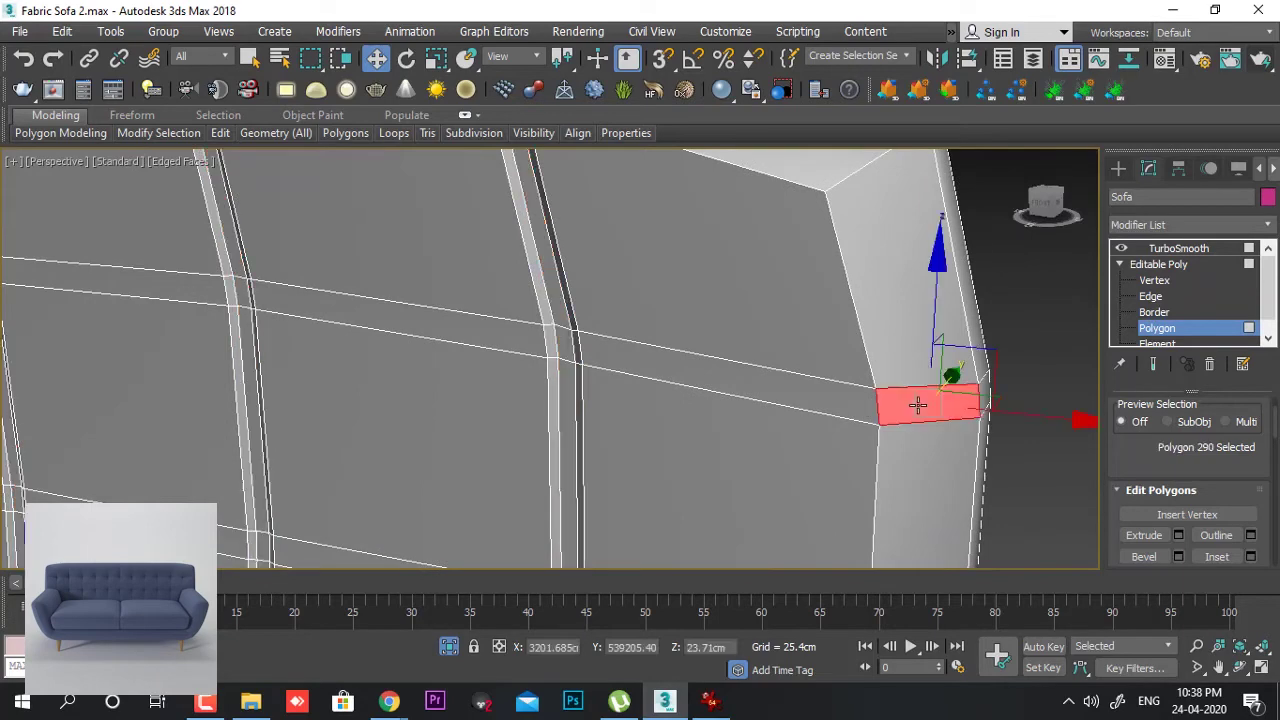
shift+click(837, 403)
middle_drag(876, 500, 857, 363)
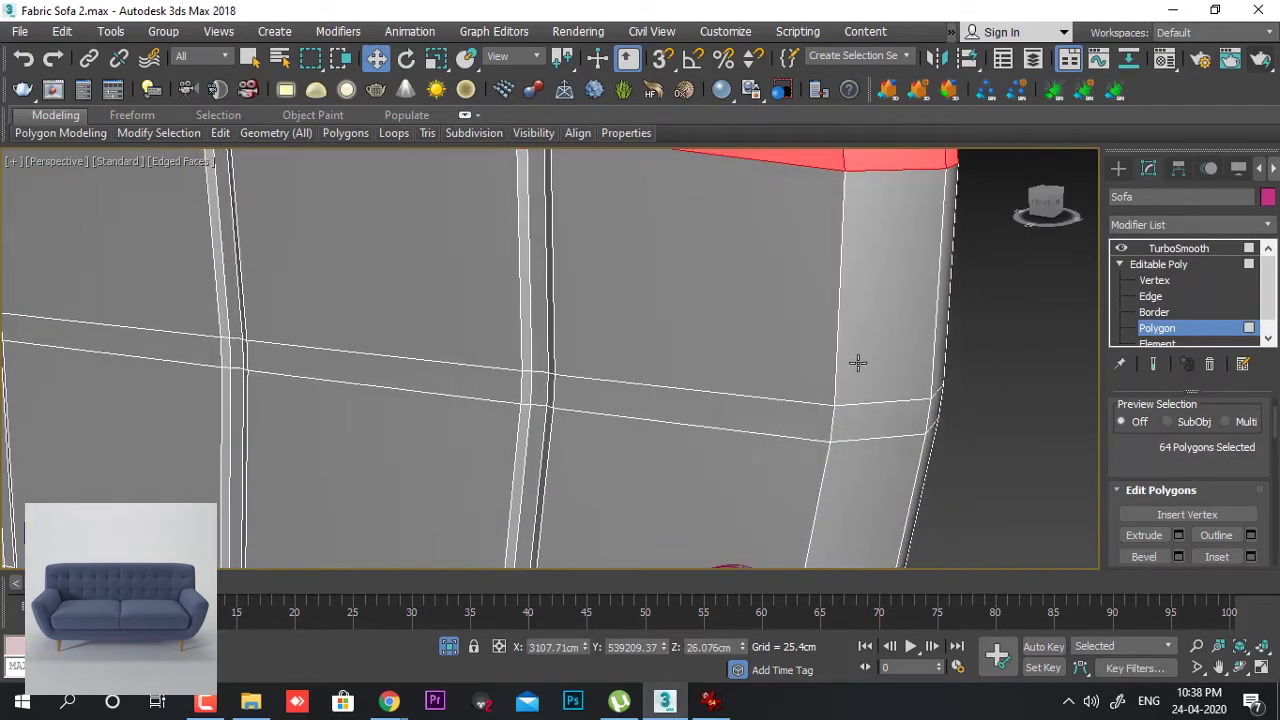
ctrl+click(857, 422)
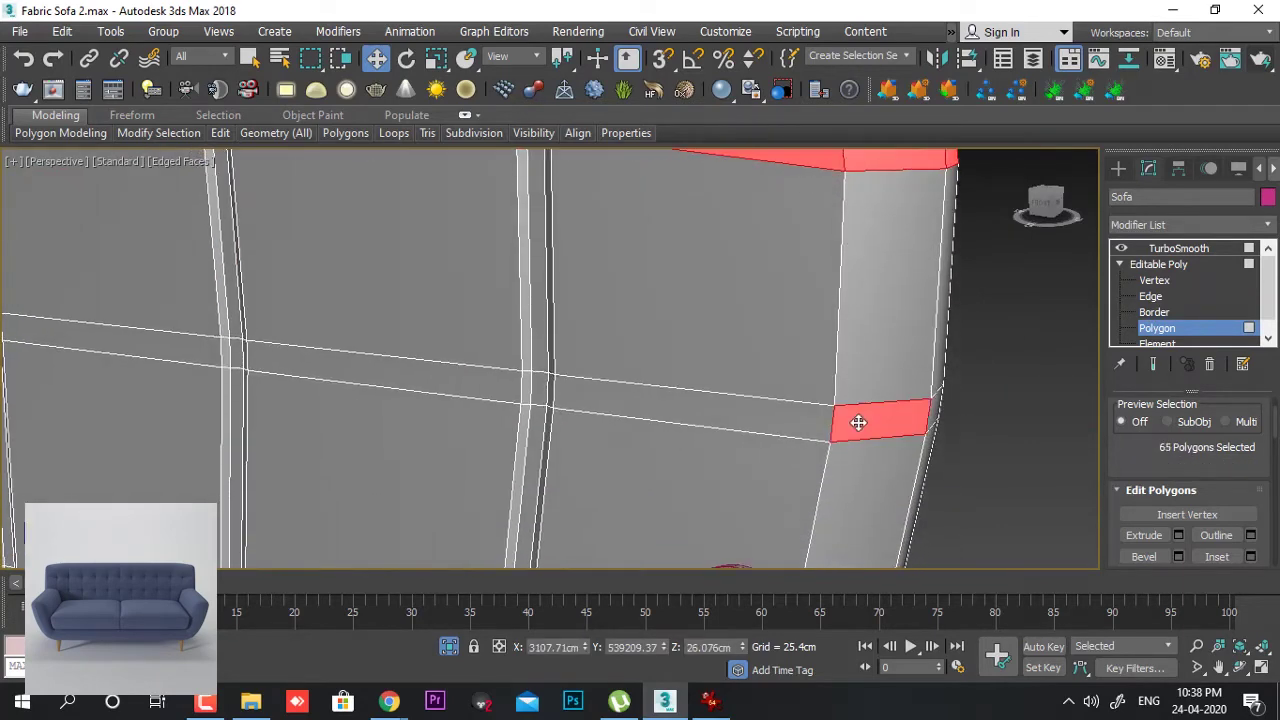
shift+click(801, 425)
- Add the two lower narrow horizontal polygon loops to the selection from the back of the backrest
middle_drag(891, 474, 816, 330)
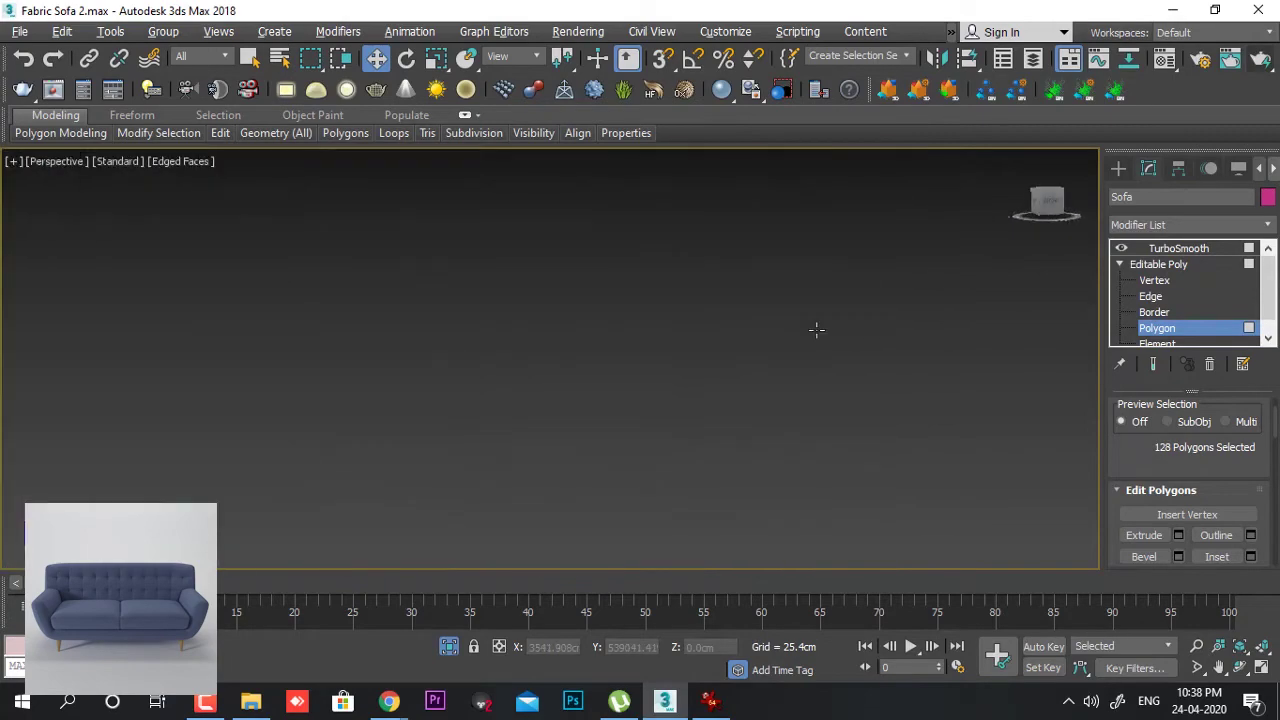
alt+middle_drag(651, 367, 640, 483)
ctrl+click(575, 436)
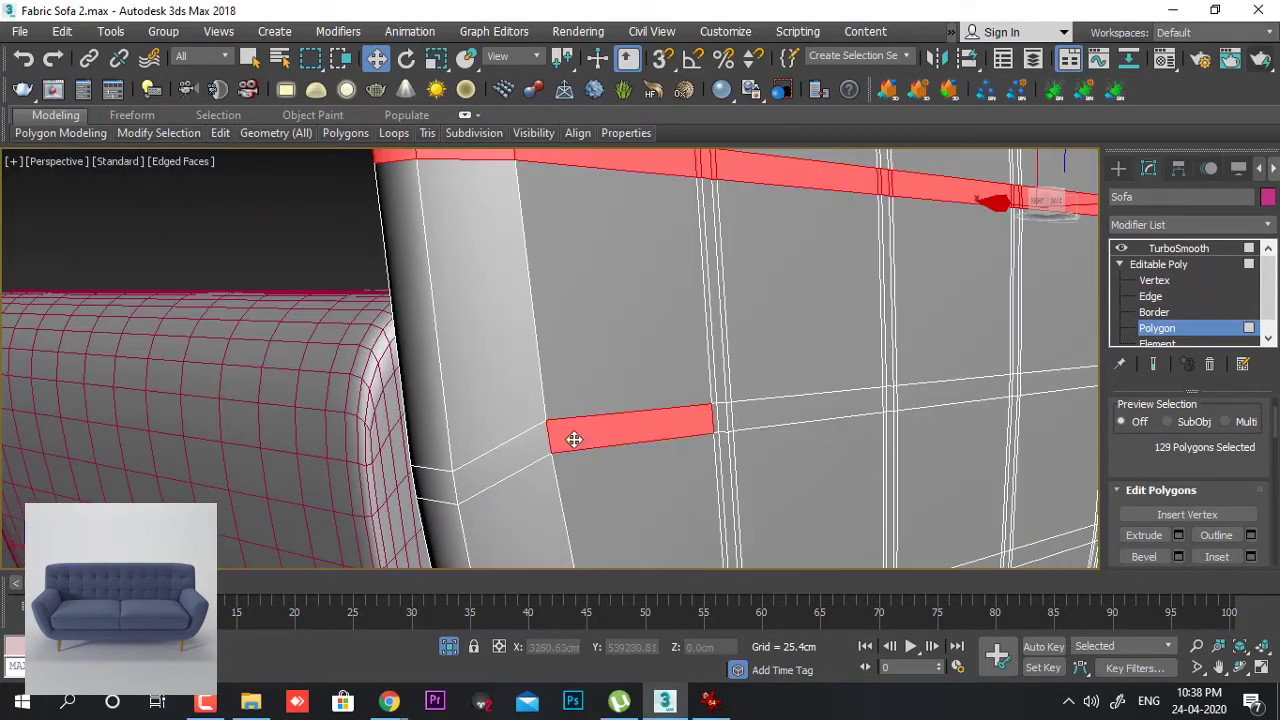
shift+click(526, 448)
alt+middle_drag(526, 448, 755, 377)
ctrl+click(634, 403)
shift+click(603, 420)
scroll(772, 370, down, 4)
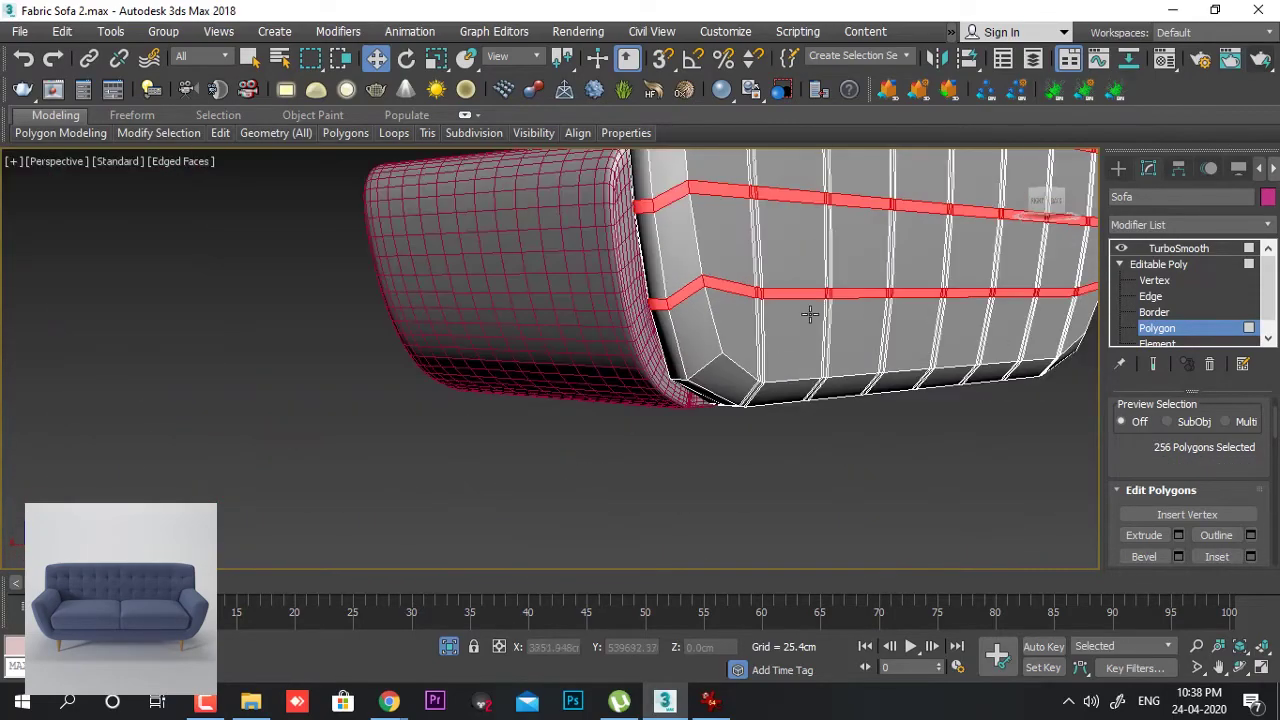
- Inset the four selected horizontal polygon loops by 0.5 cm
middle_drag(809, 314, 744, 546)
alt+middle_drag(744, 546, 737, 432)
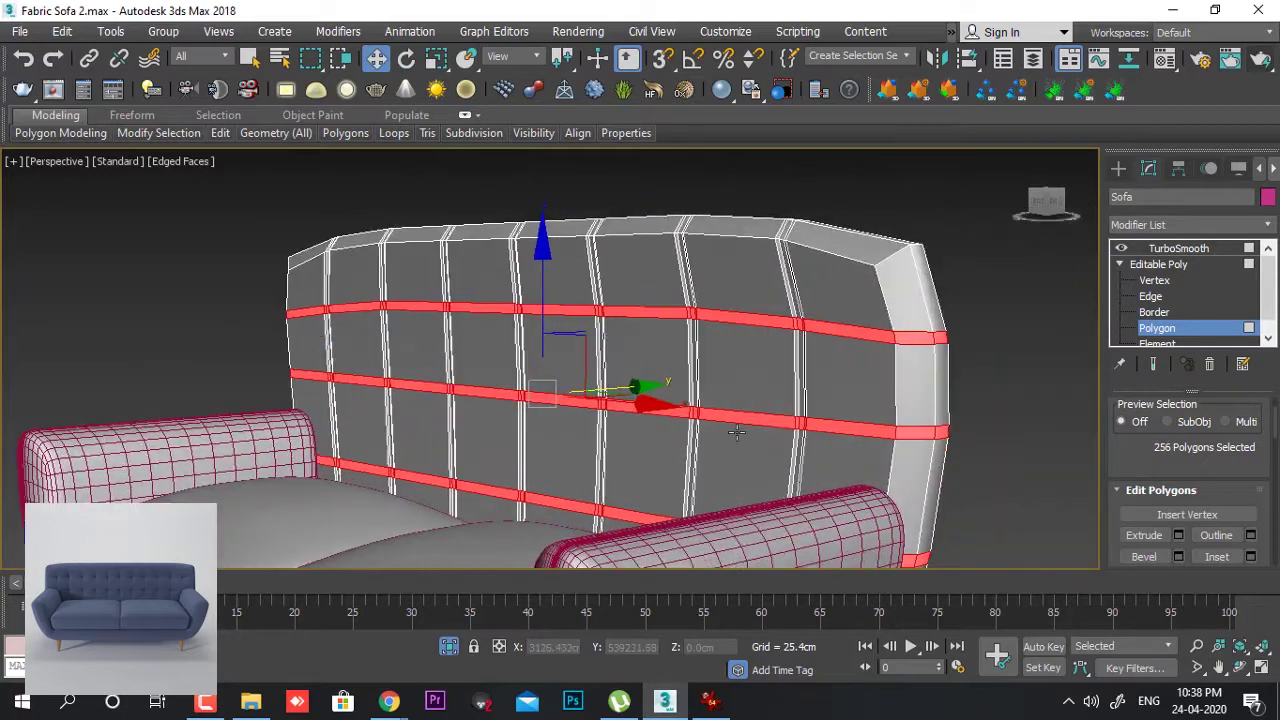
scroll(737, 432, up, 4)
middle_drag(829, 400, 720, 475)
alt+middle_drag(716, 405, 777, 409)
scroll(686, 443, down, 6)
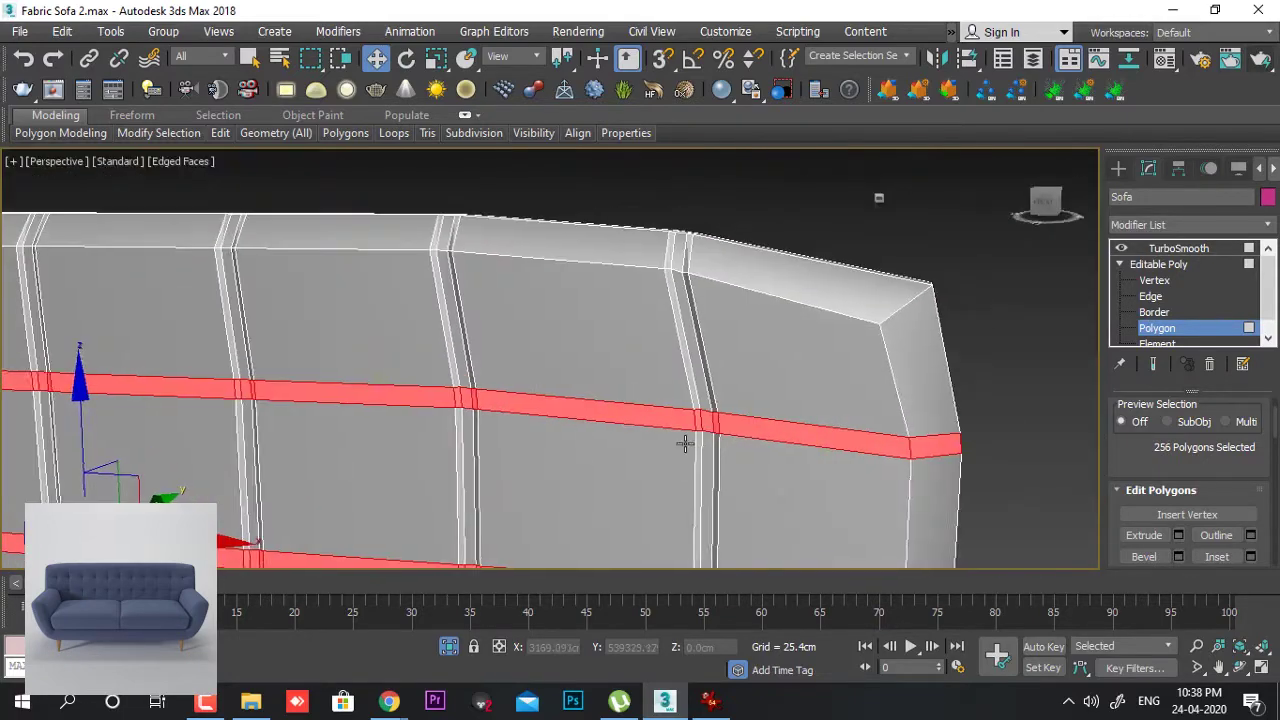
scroll(730, 446, up, 10)
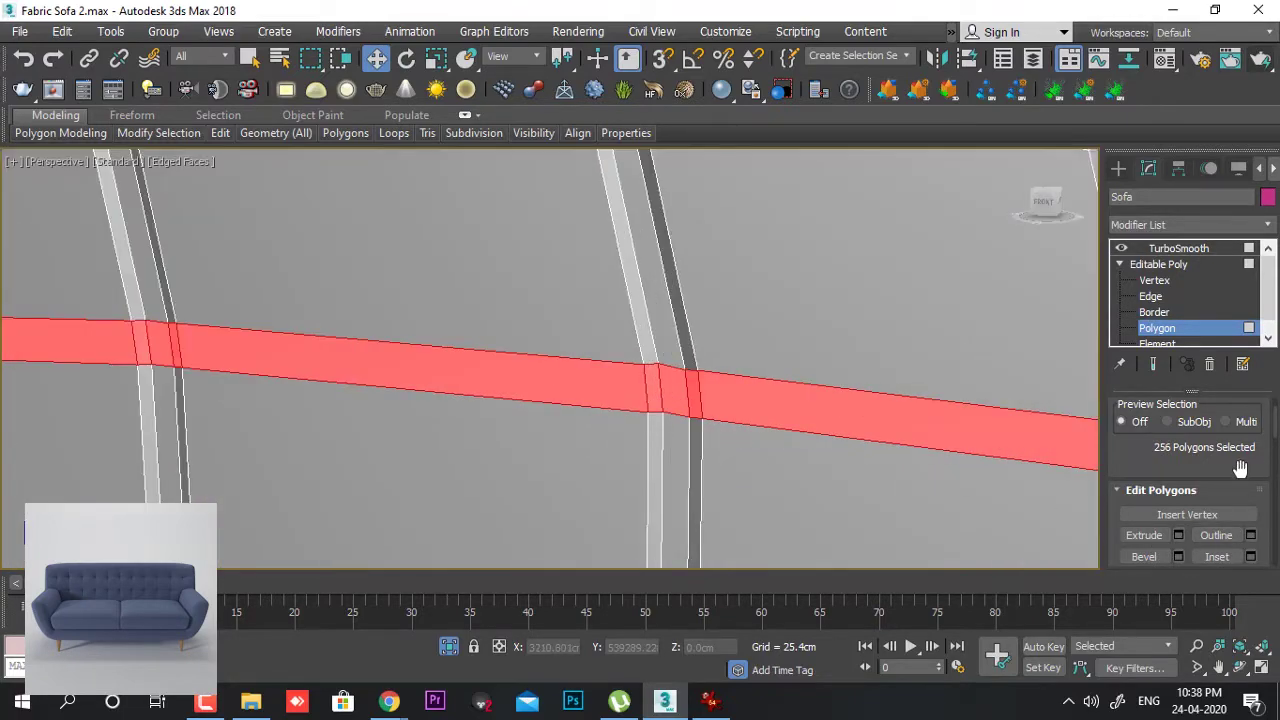
scroll(1240, 470, down, 4)
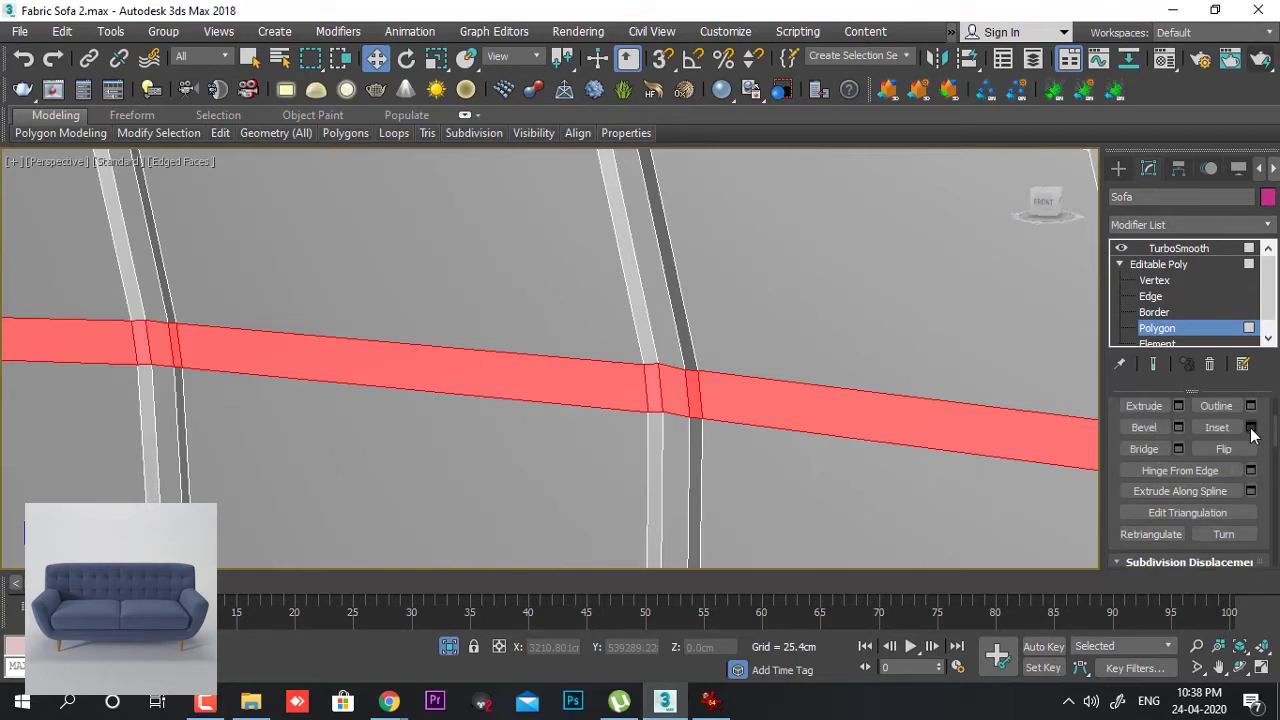
click(1251, 428)
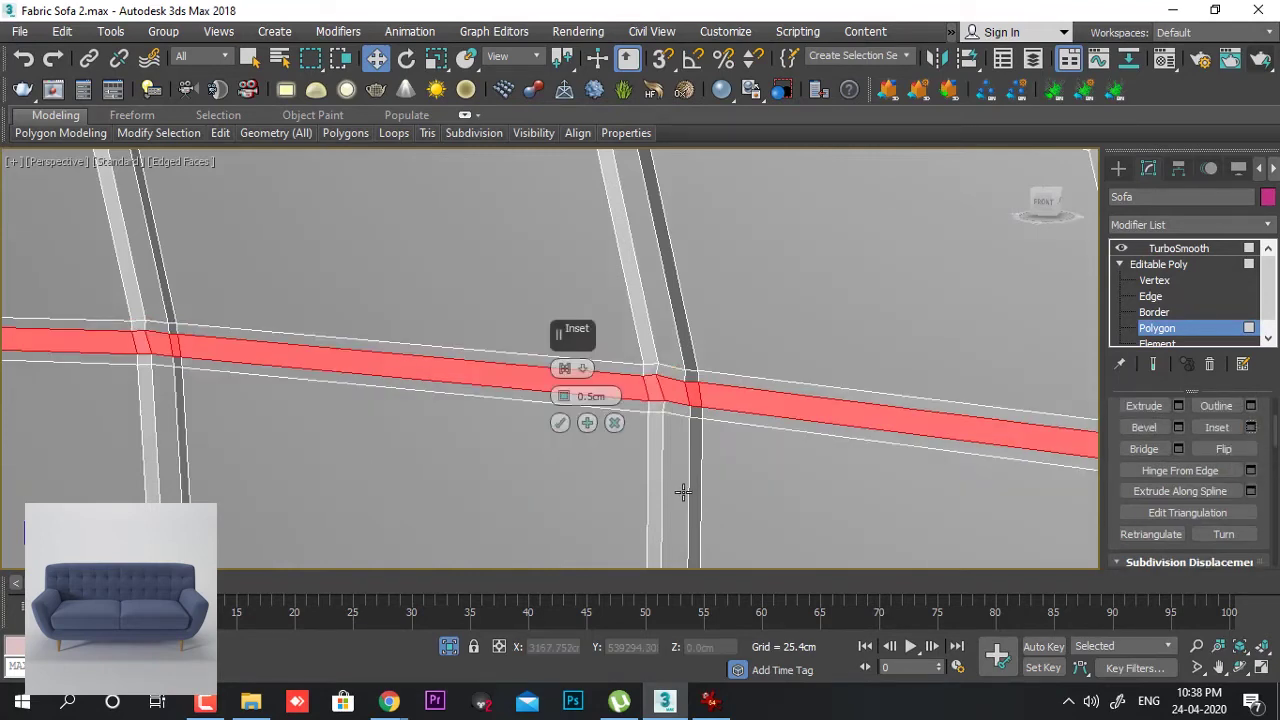
click(559, 424)
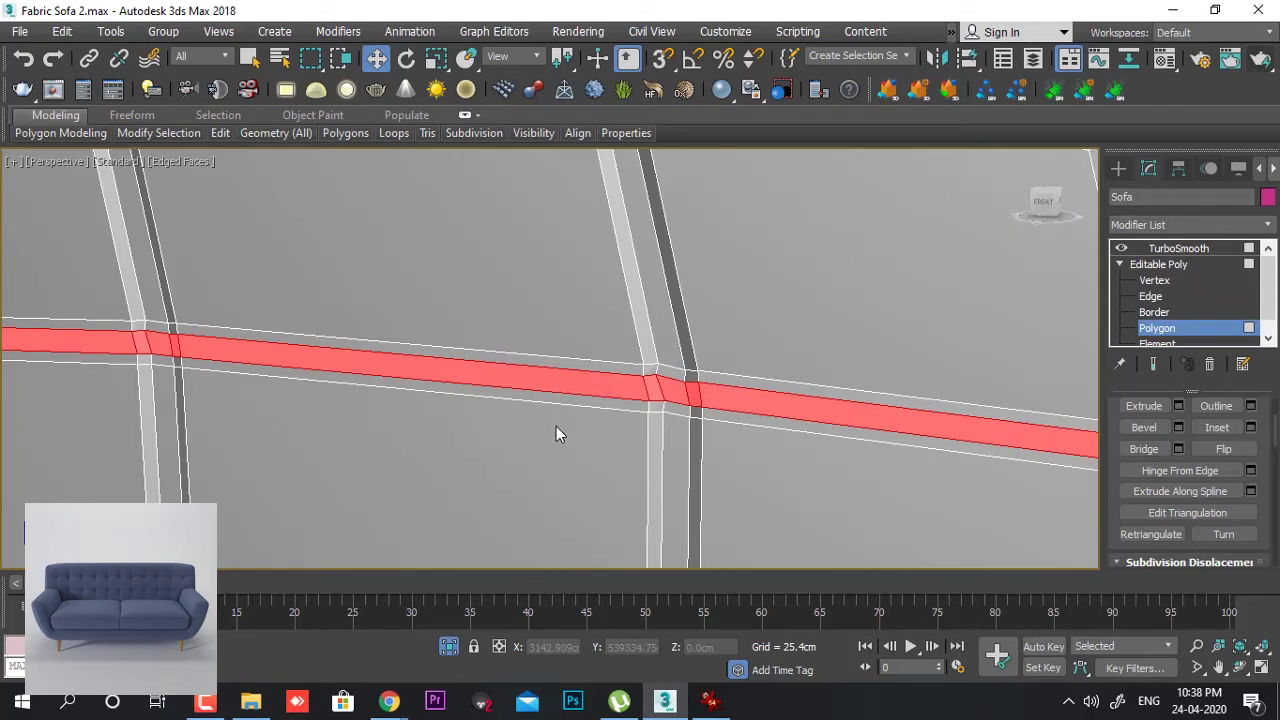
- In the Left view, deselect the back and side polygons of the four horizontal loops, keeping only the front strips selected
key(alt+w)
middle_click(408, 441)
key(alt+w)
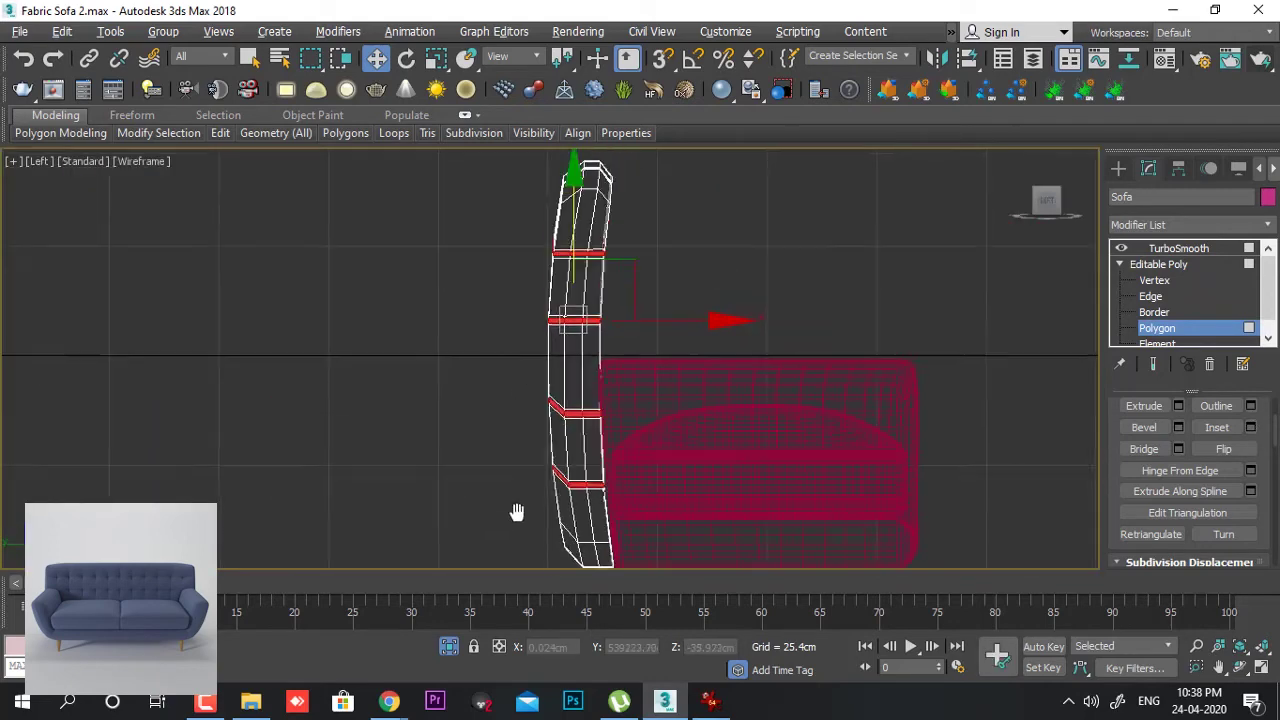
middle_drag(598, 336, 600, 468)
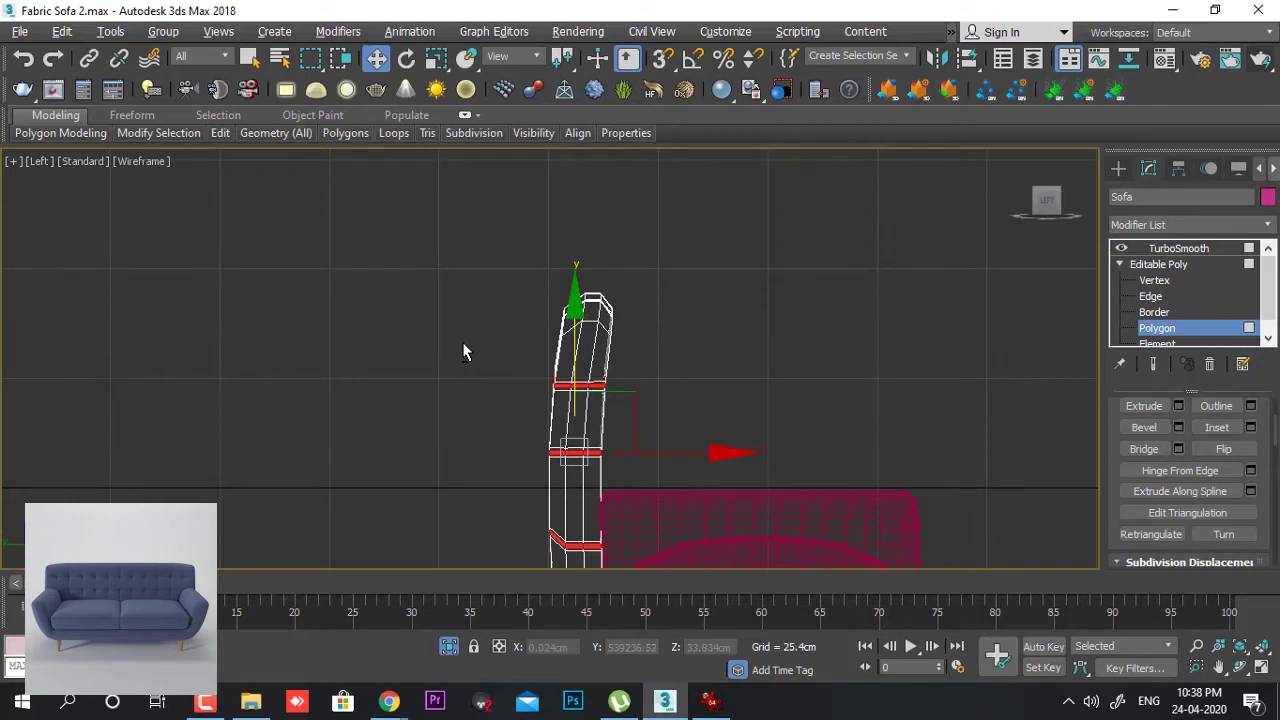
drag(458, 341, 600, 420)
middle_drag(643, 437, 629, 280)
drag(546, 315, 585, 335)
drag(447, 373, 580, 423)
drag(497, 447, 576, 480)
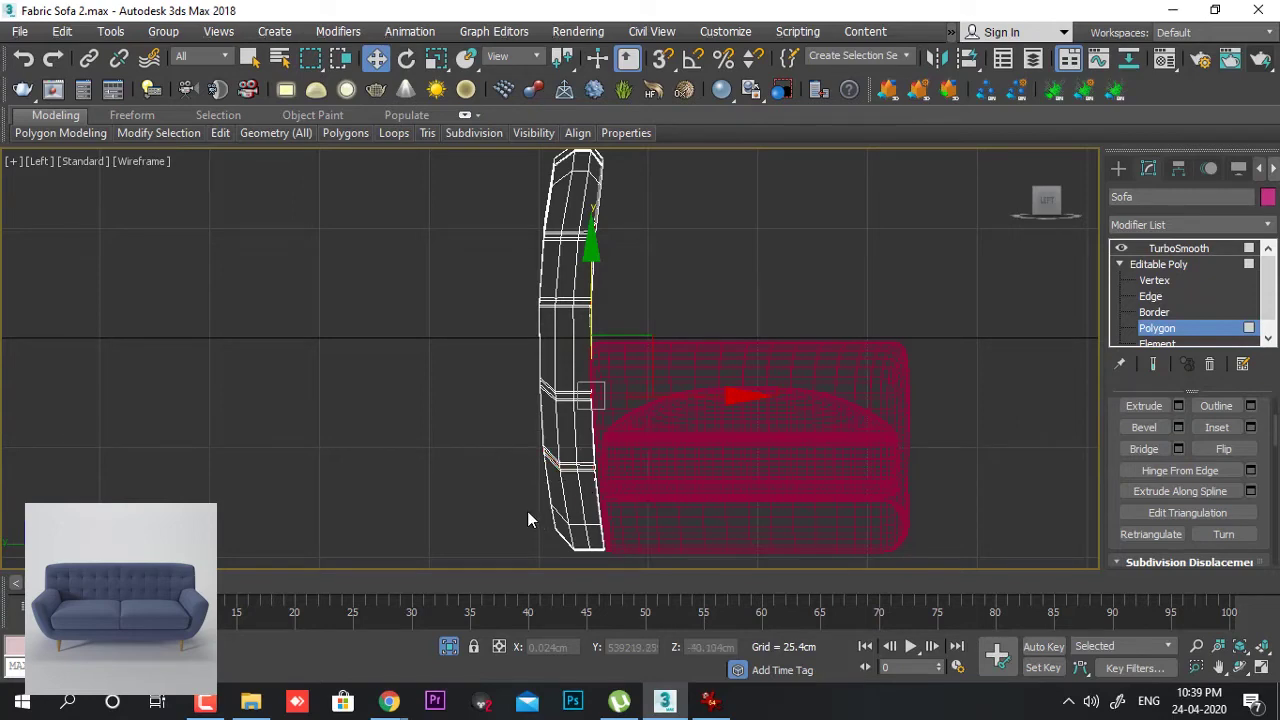
- Remove any stray polygons near the backrest's bottom end from the selection and check the side profile up to the top
key(alt+w)
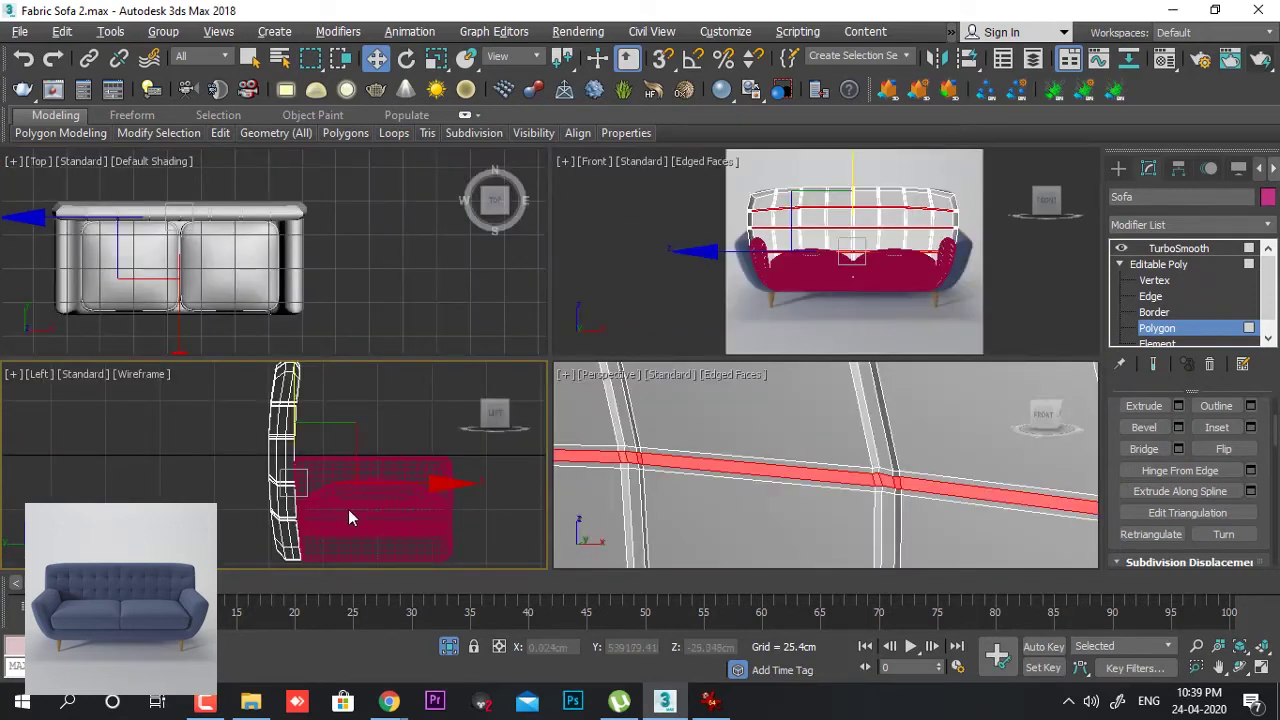
key(alt+w)
scroll(531, 365, up, 3)
drag(598, 444, 662, 503)
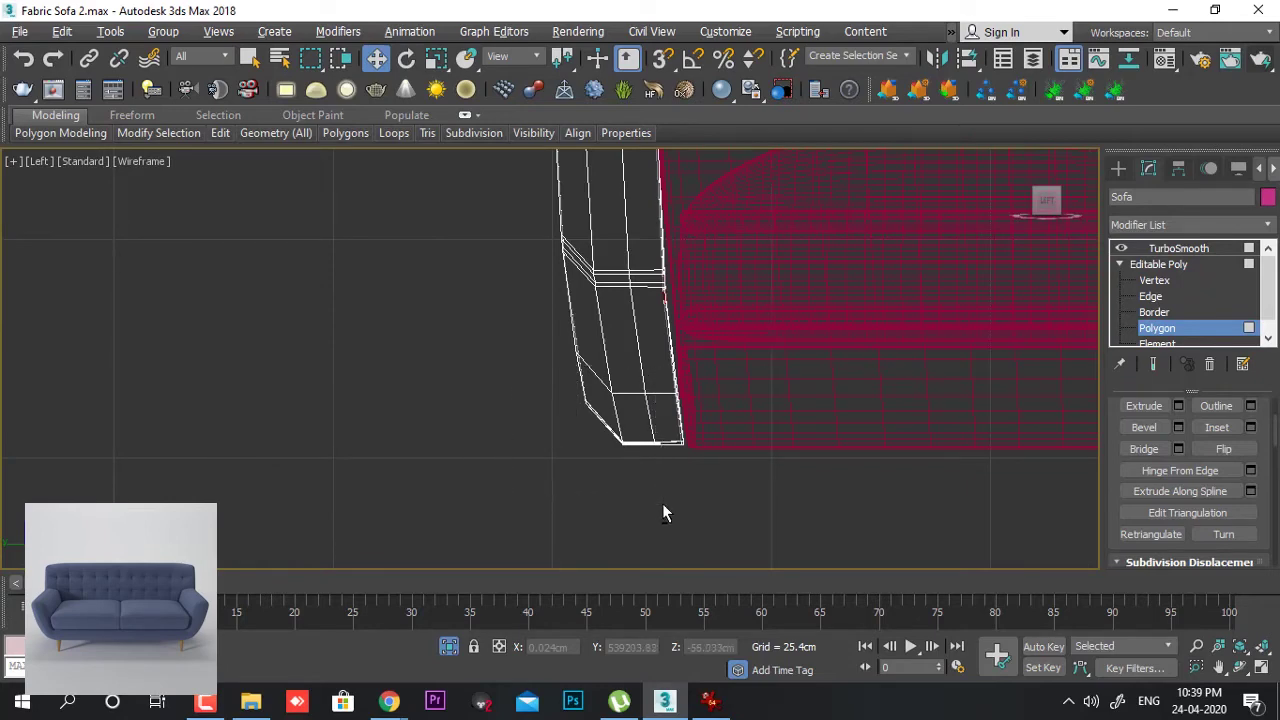
middle_drag(668, 400, 678, 560)
middle_drag(740, 180, 754, 470)
middle_drag(745, 264, 713, 320)
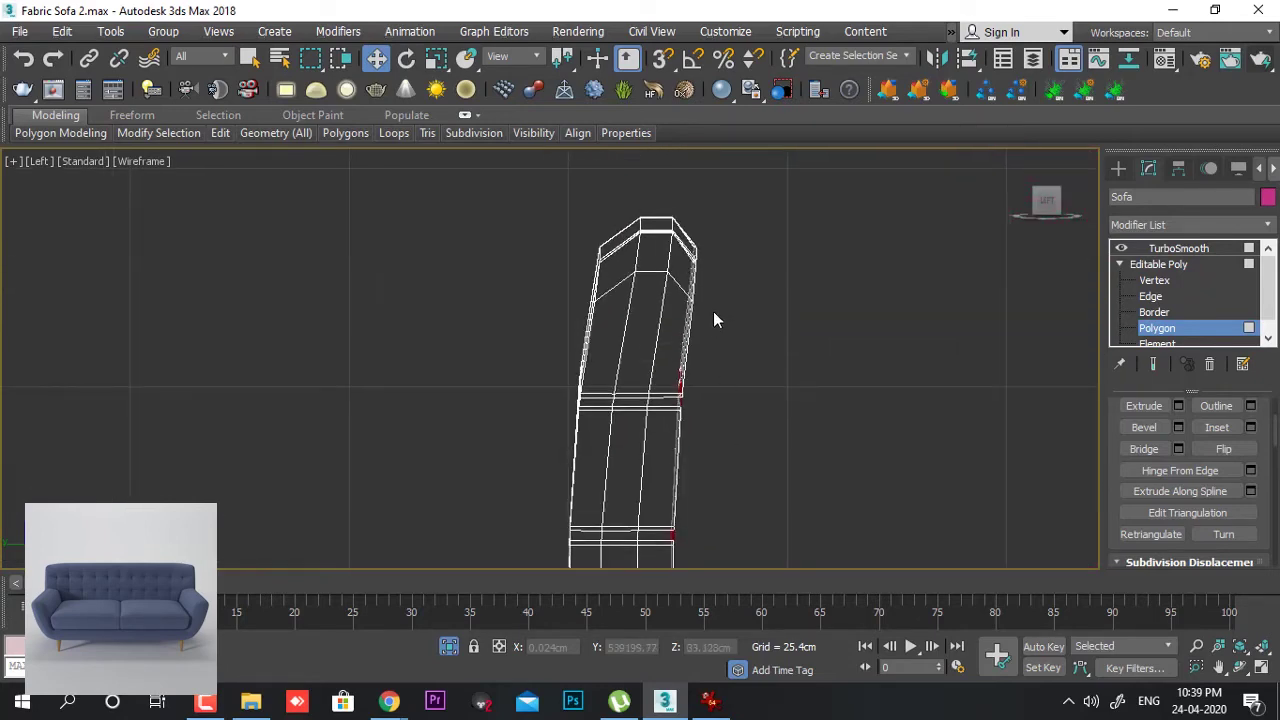
- In the Perspective view, push the selected front horizontal strips into the backrest by about 0.2 cm along Y
key(alt+w)
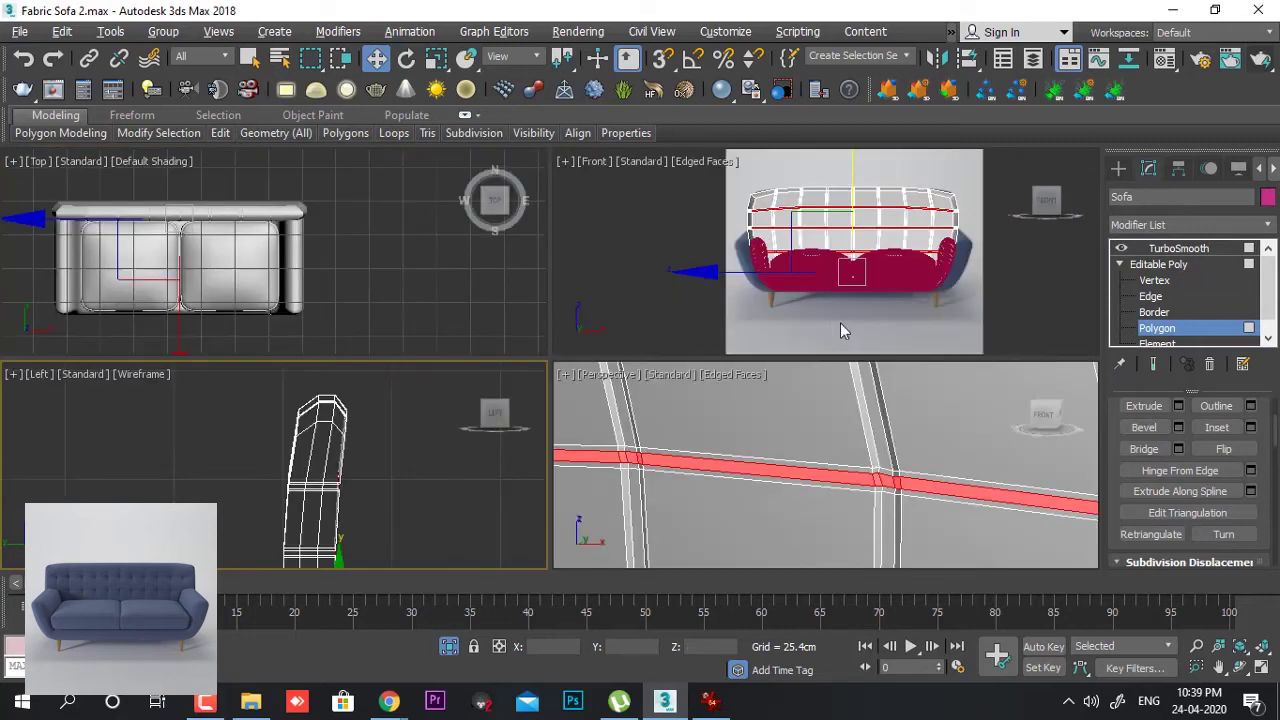
middle_click(848, 434)
key(alt+w)
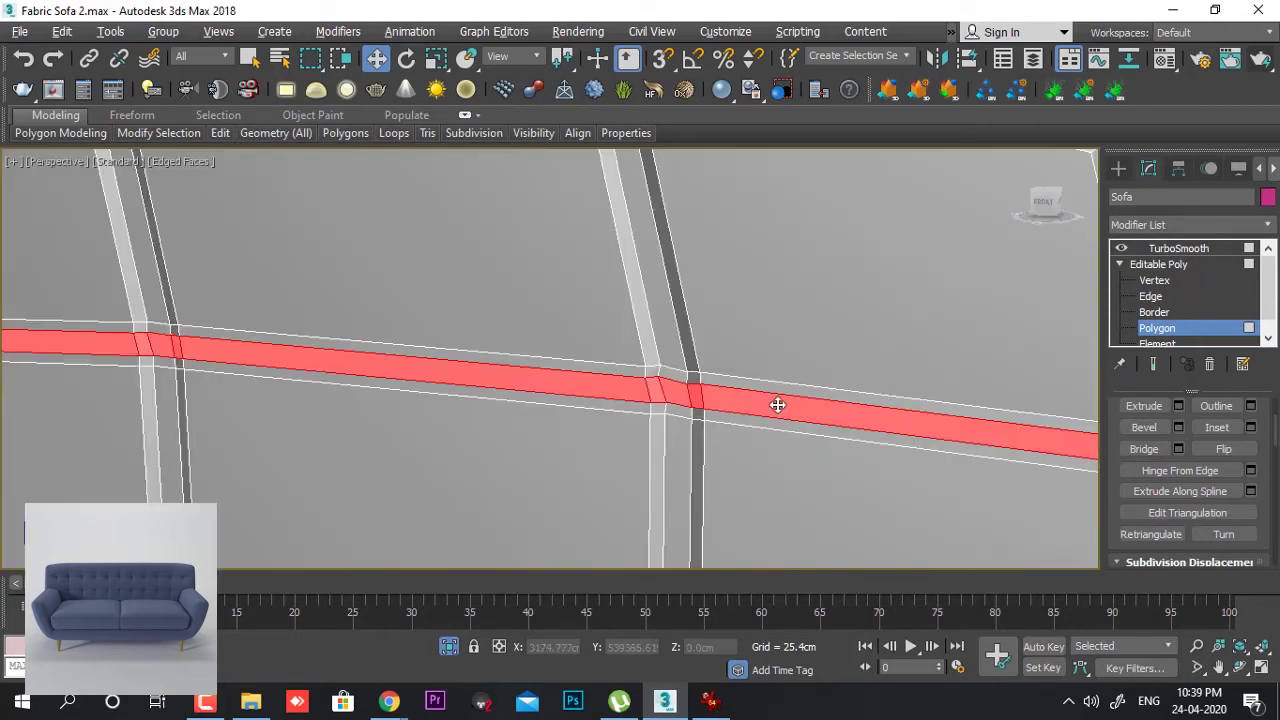
scroll(742, 409, up, 2)
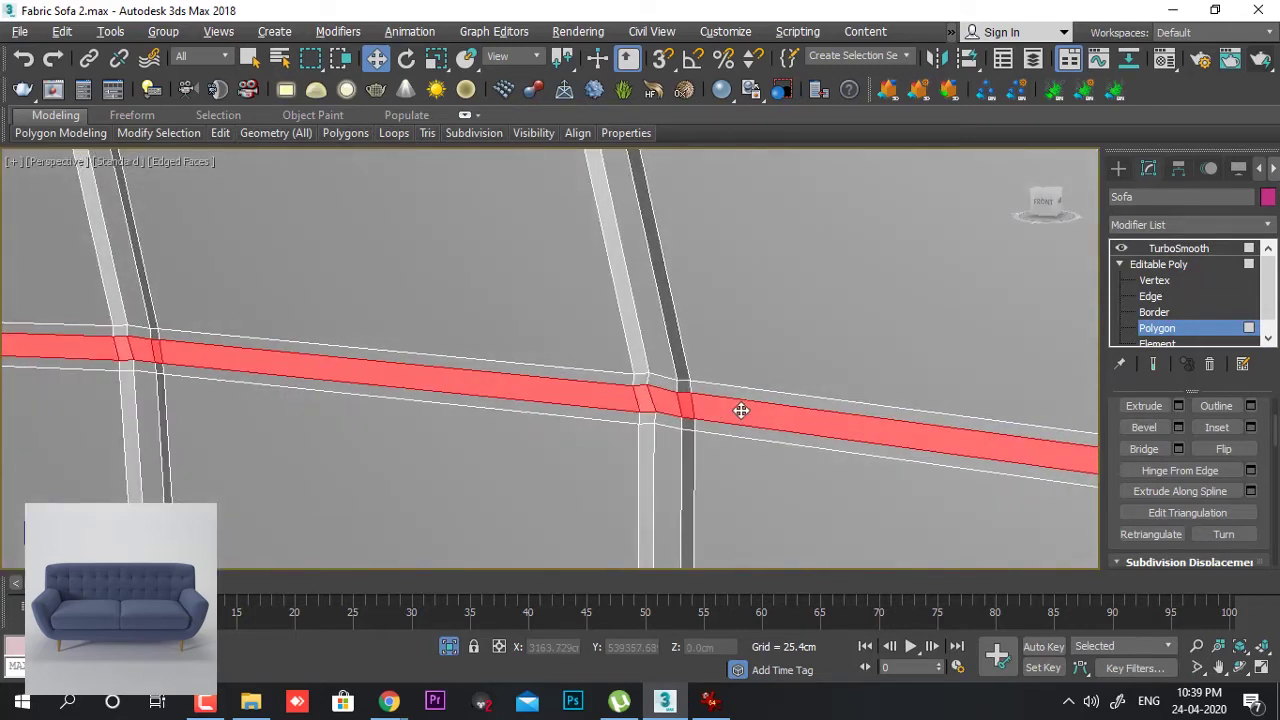
middle_drag(708, 408, 720, 401)
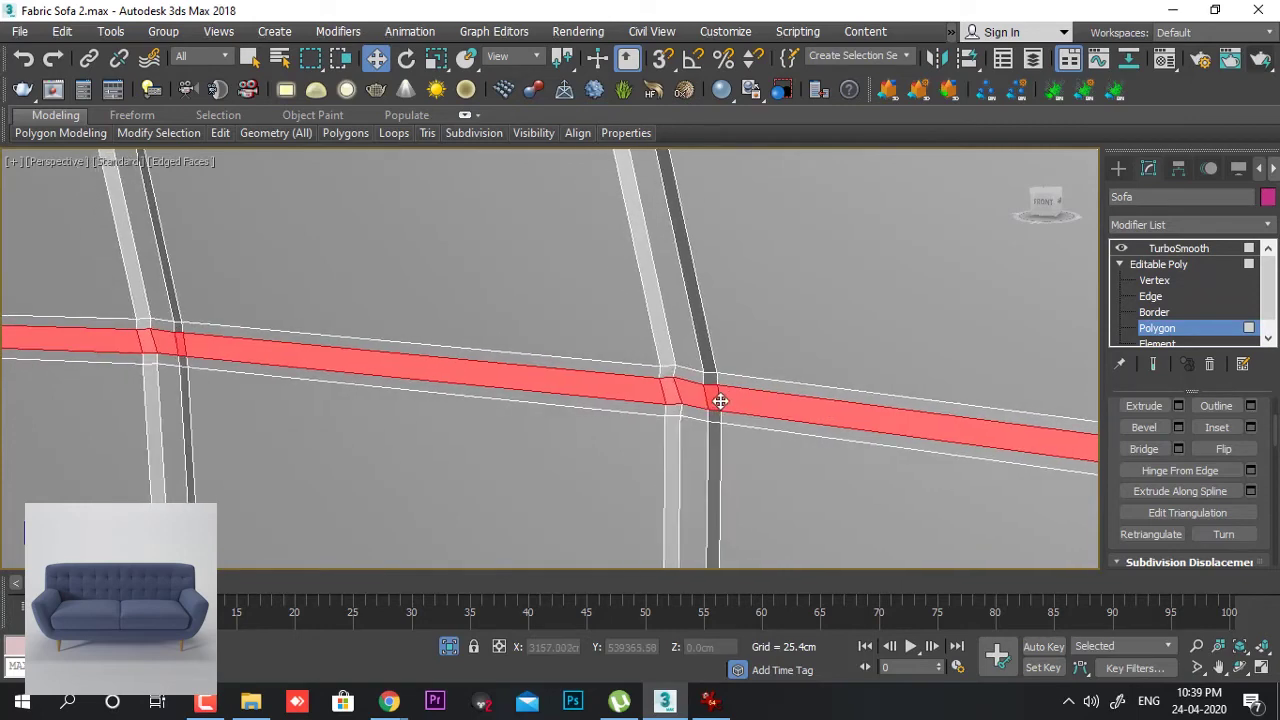
scroll(648, 406, down, 5)
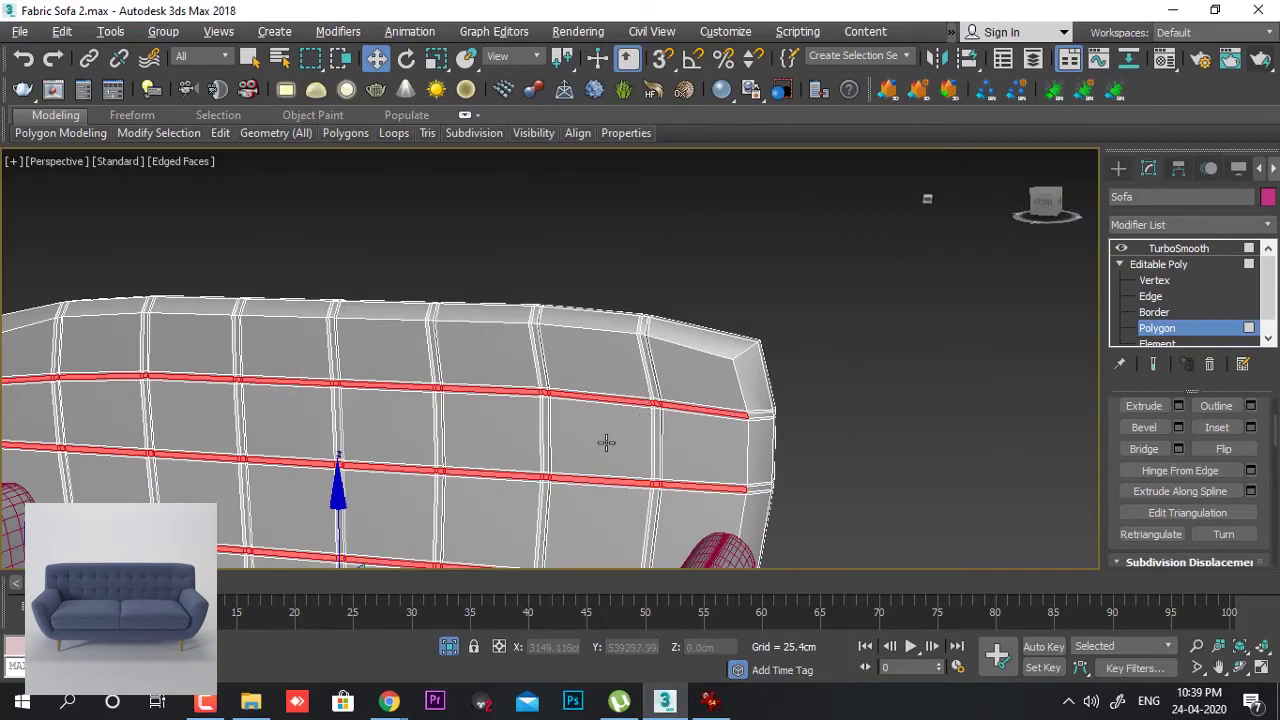
alt+middle_drag(606, 442, 507, 358)
scroll(507, 358, up, 5)
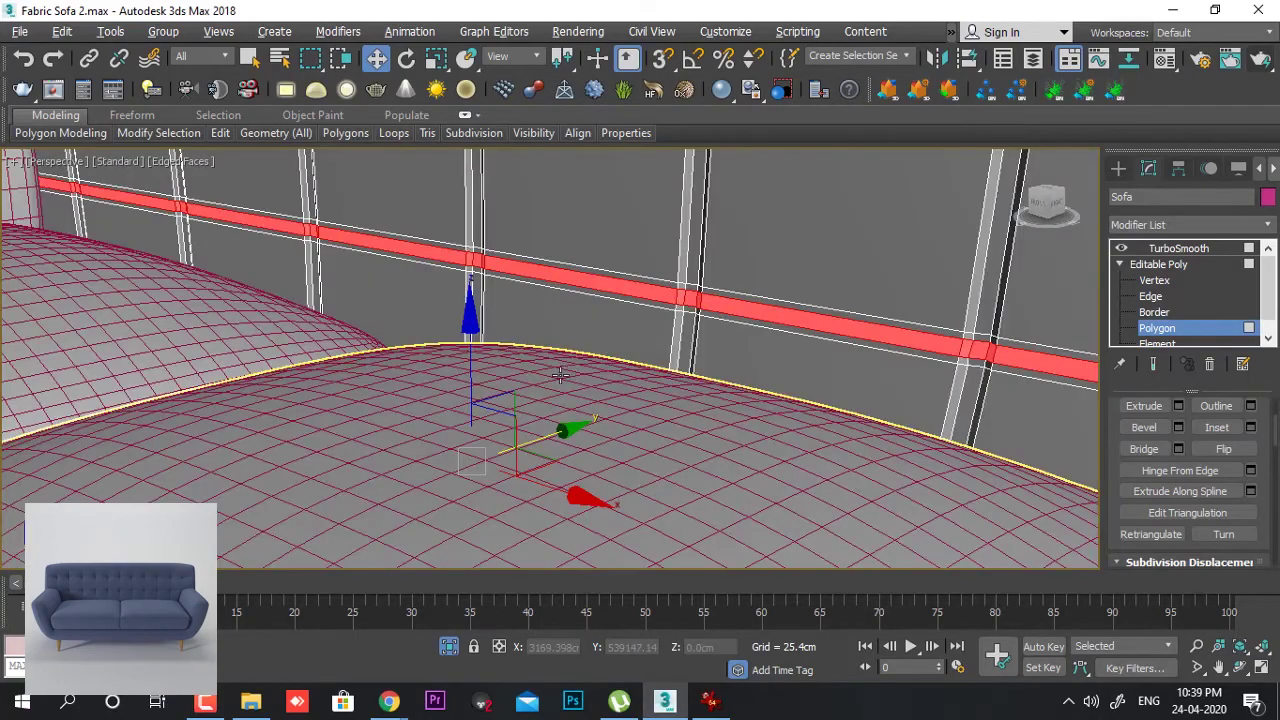
scroll(560, 375, up, 8)
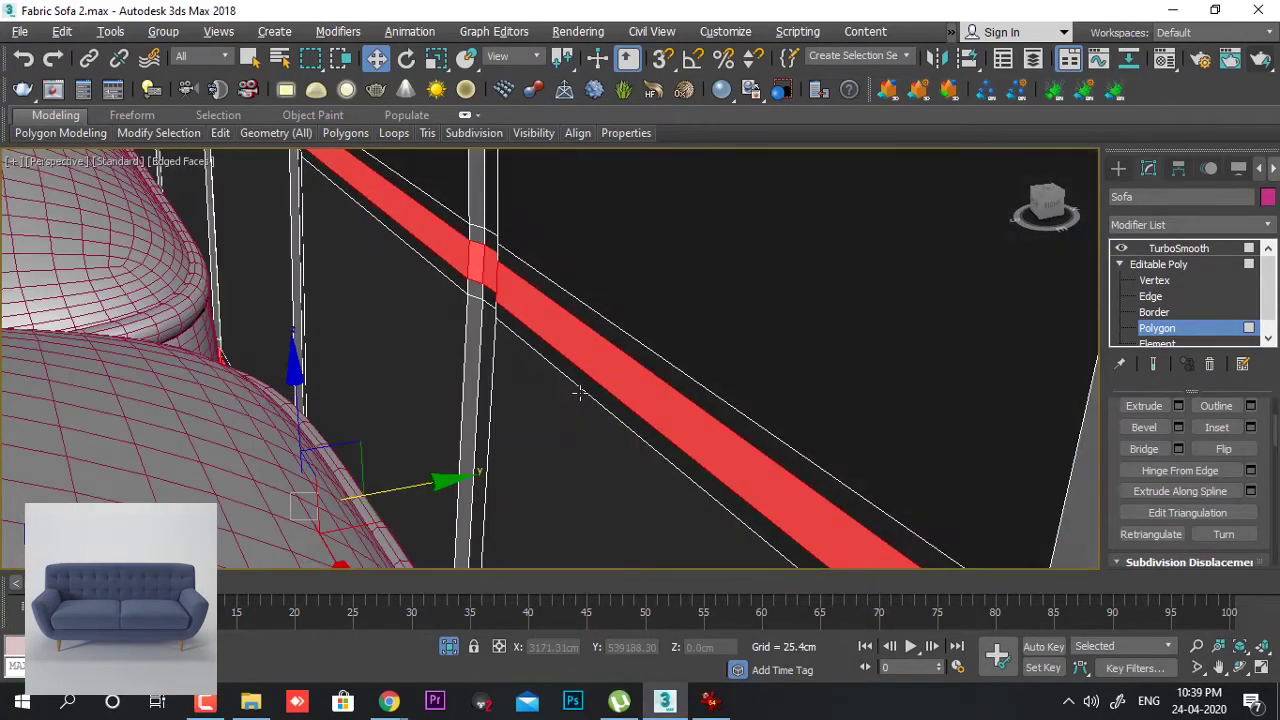
alt+middle_drag(580, 393, 556, 407)
drag(438, 483, 444, 485)
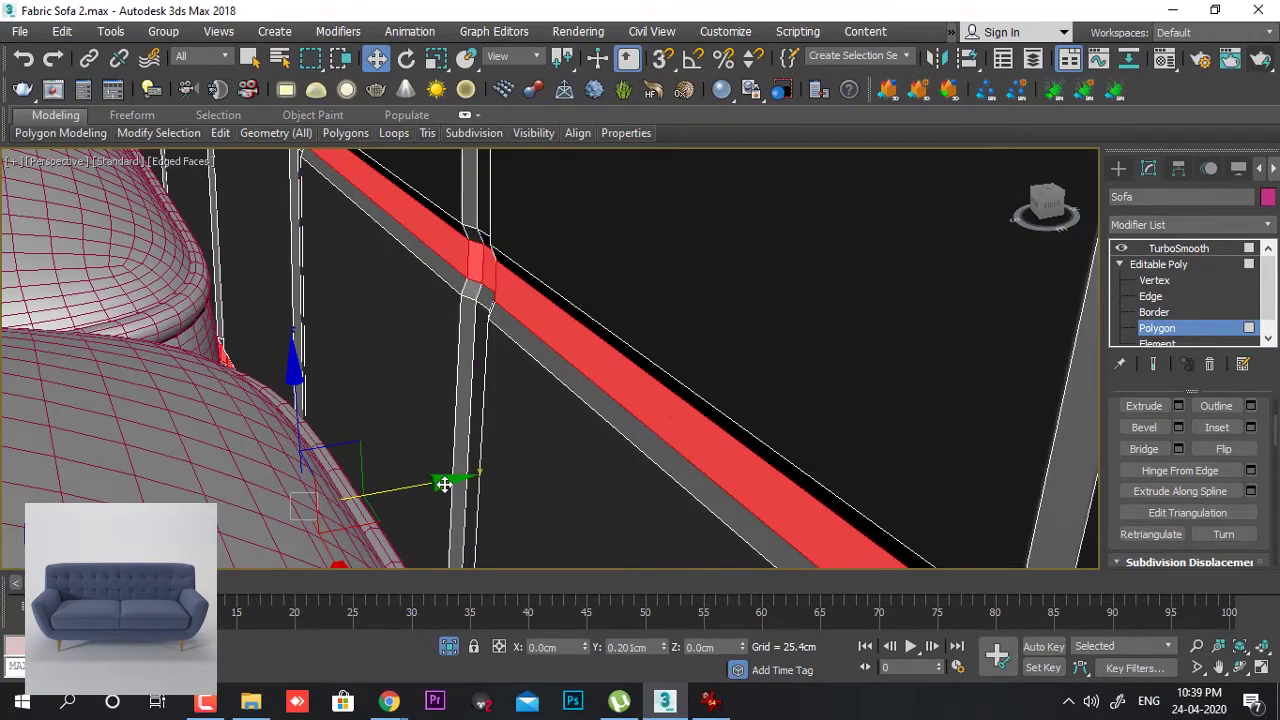
- Leave polygon level, deselect the backrest, and inspect the smoothed sofa in shaded display without edges
scroll(554, 383, down, 6)
alt+middle_drag(580, 422, 717, 430)
click(1198, 330)
click(1027, 400)
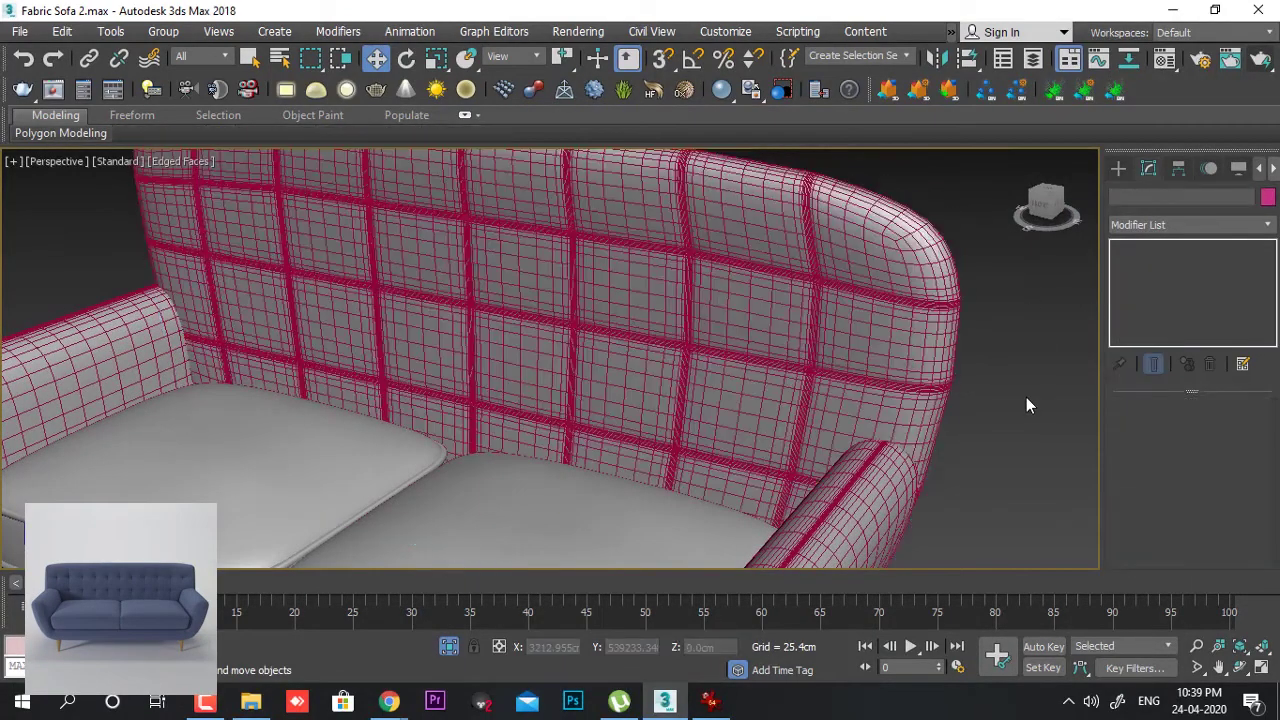
key(F4)
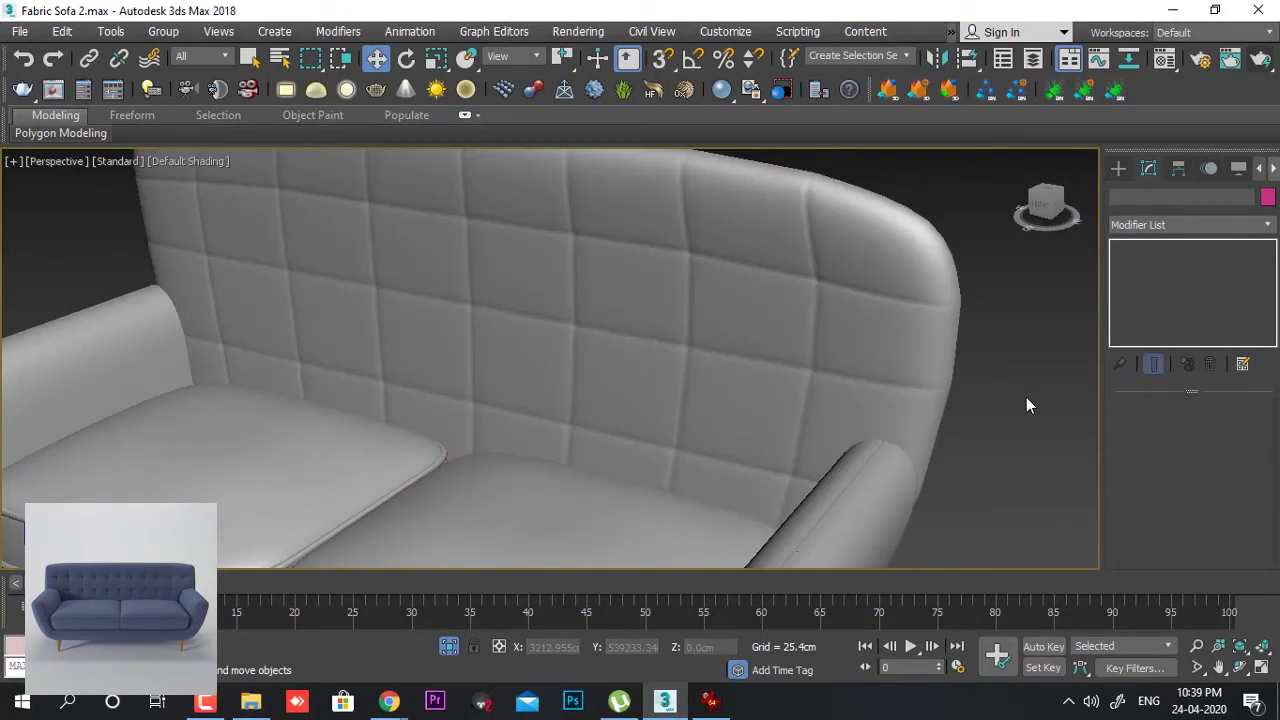
scroll(1026, 397, down, 4)
scroll(1014, 392, up, 4)
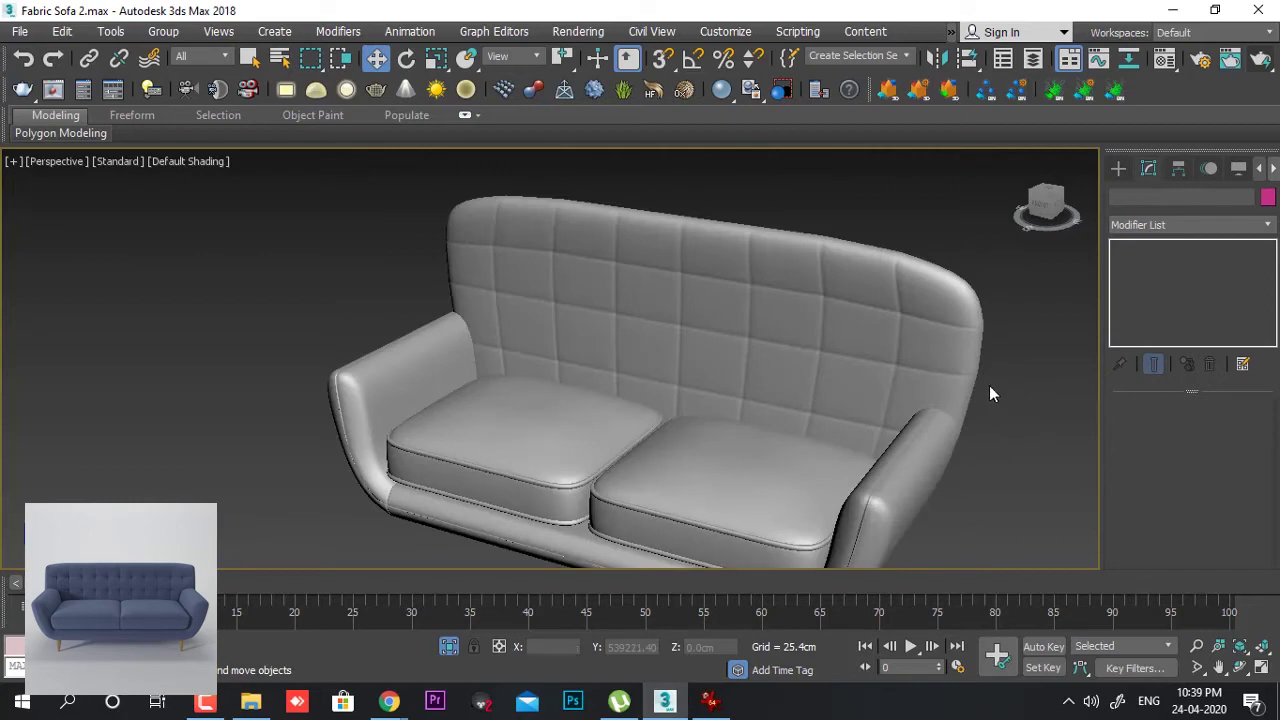
- Return to the backrest's polygon level with edges displayed and add the rightmost narrow vertical polygon loop to the selection
click(930, 316)
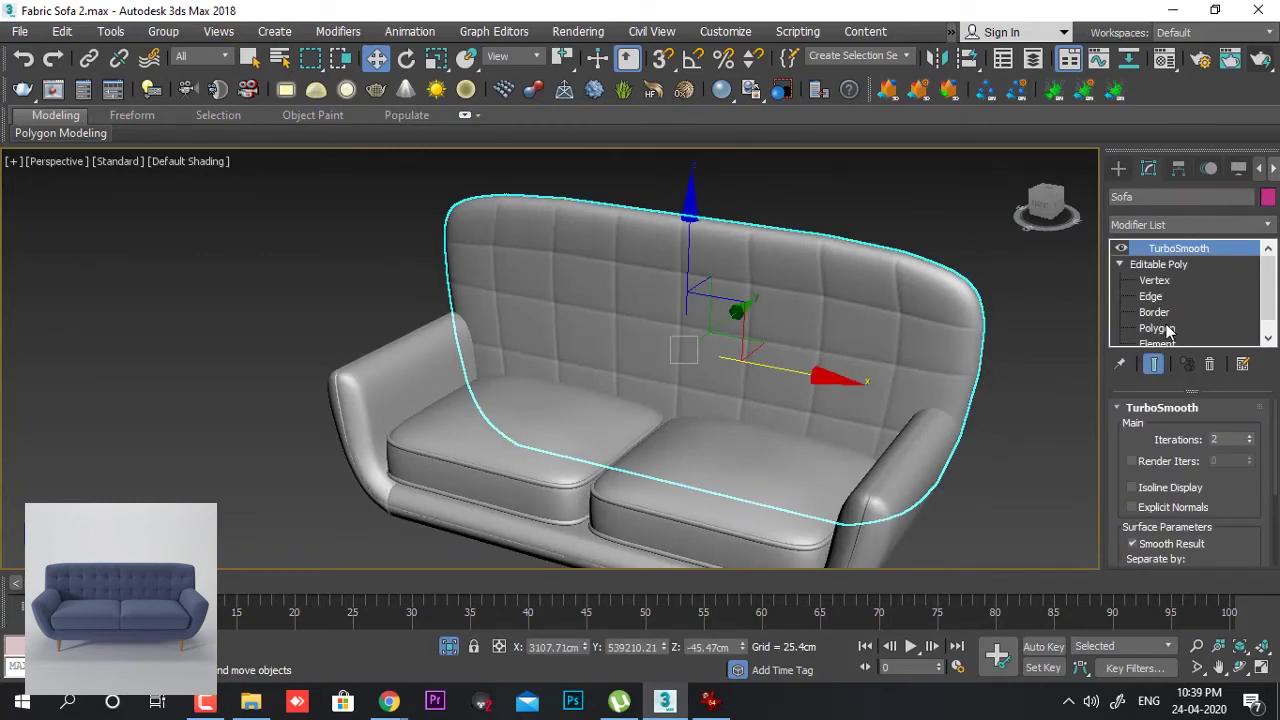
click(1157, 328)
alt+middle_drag(1040, 345, 908, 411)
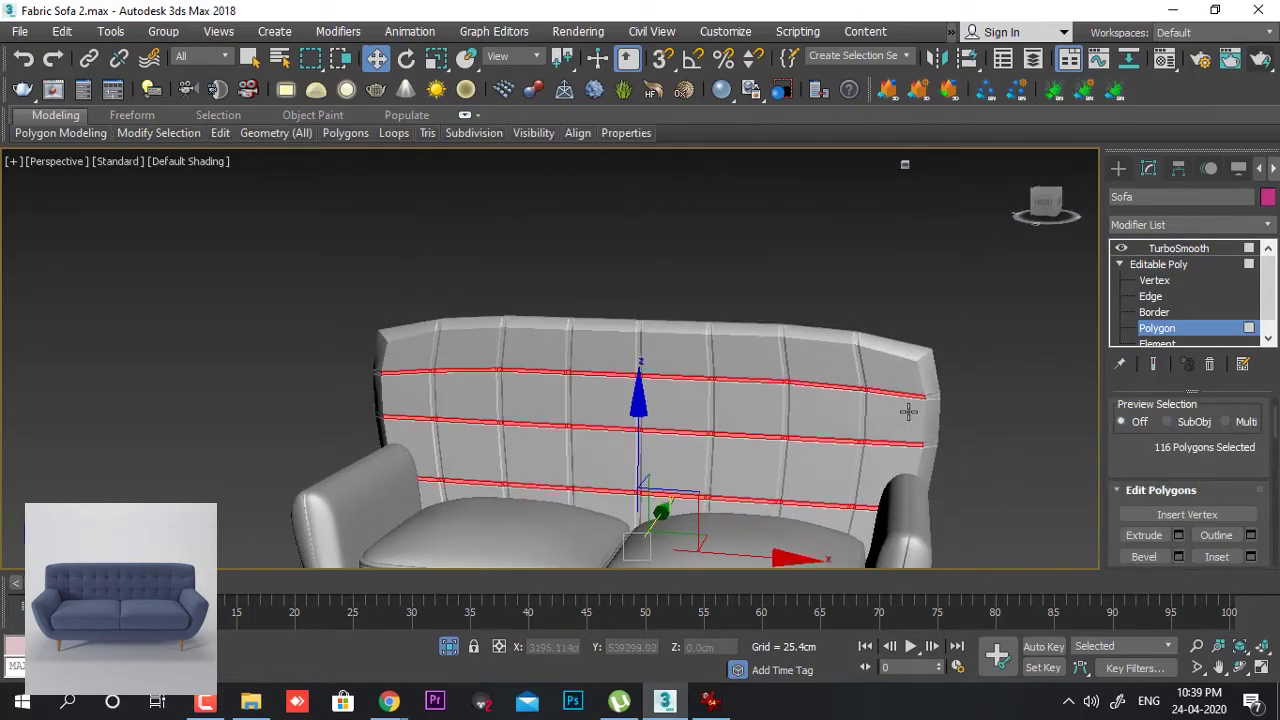
scroll(908, 411, up, 5)
middle_drag(871, 355, 908, 360)
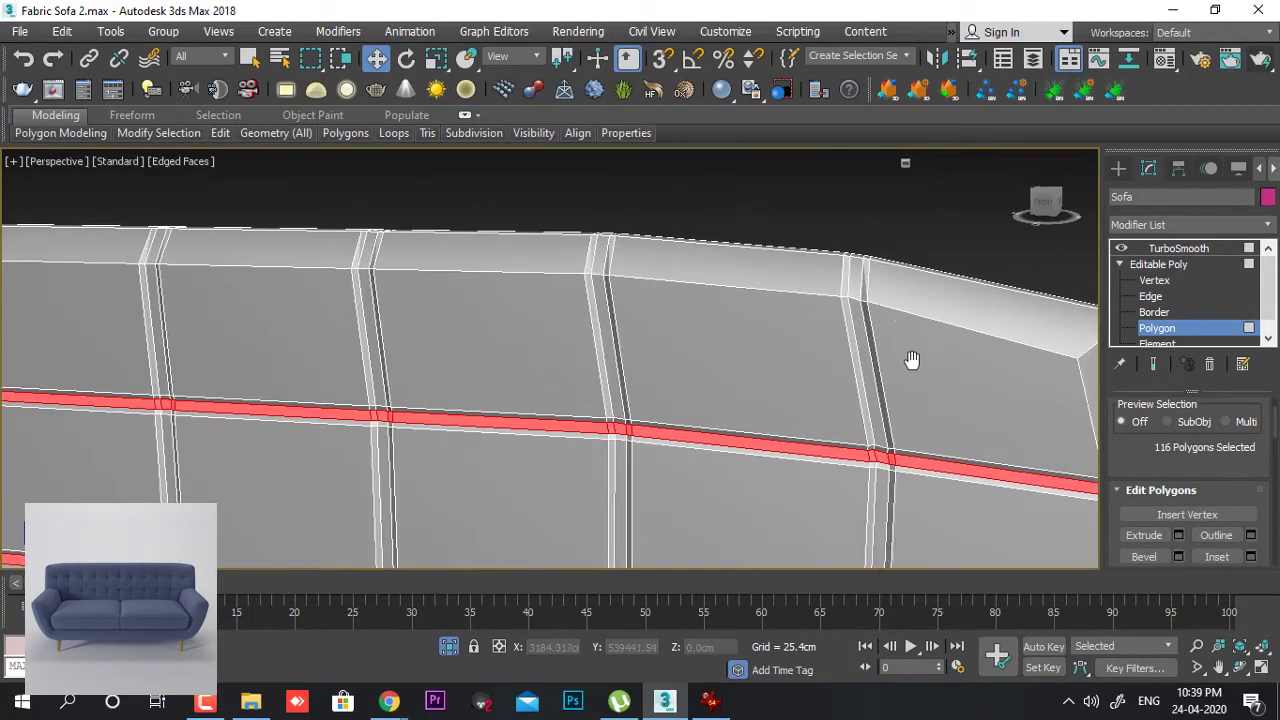
ctrl+click(864, 342)
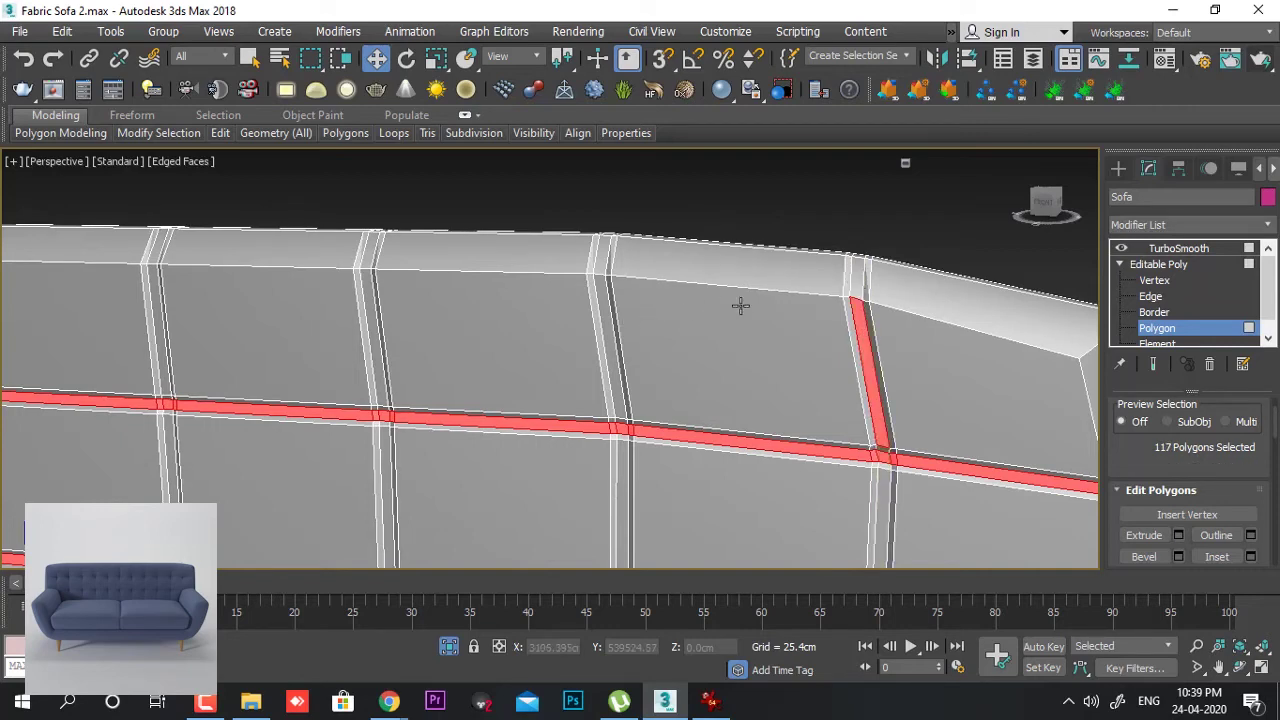
shift+click(857, 286)
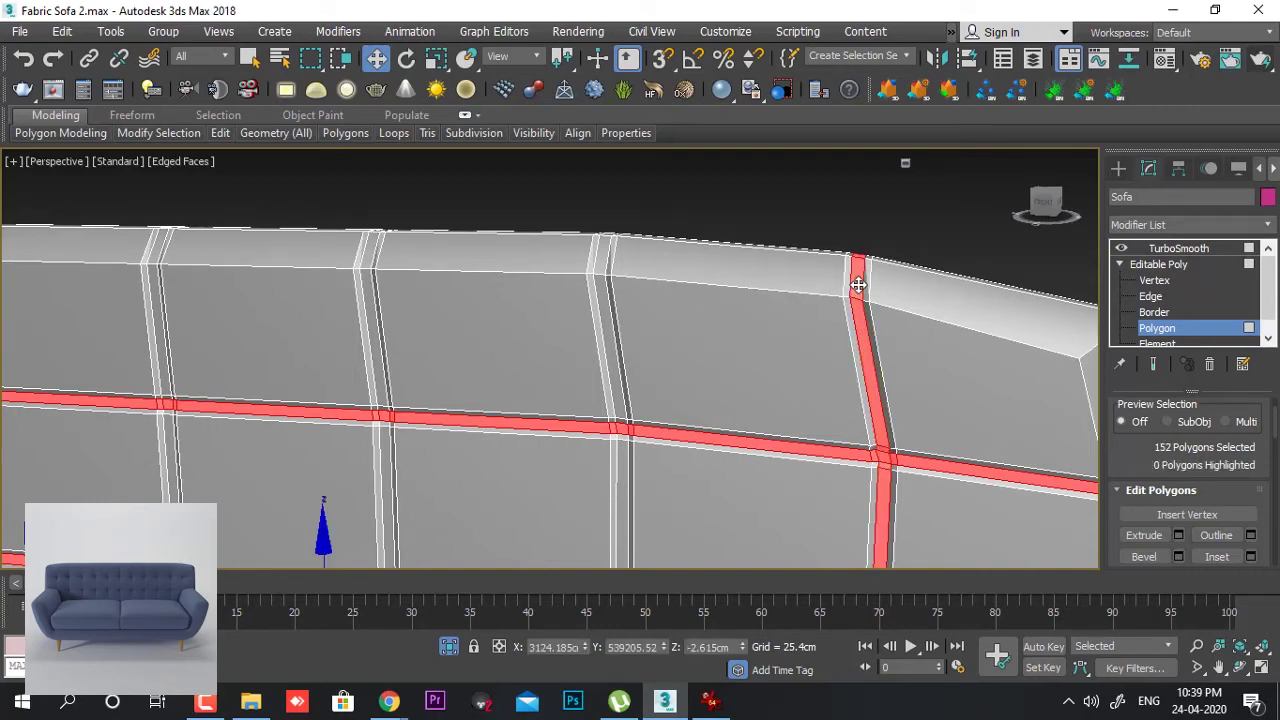
- Add the next three narrow vertical polygon loops, up to the backrest's middle, to the selection
ctrl+click(604, 296)
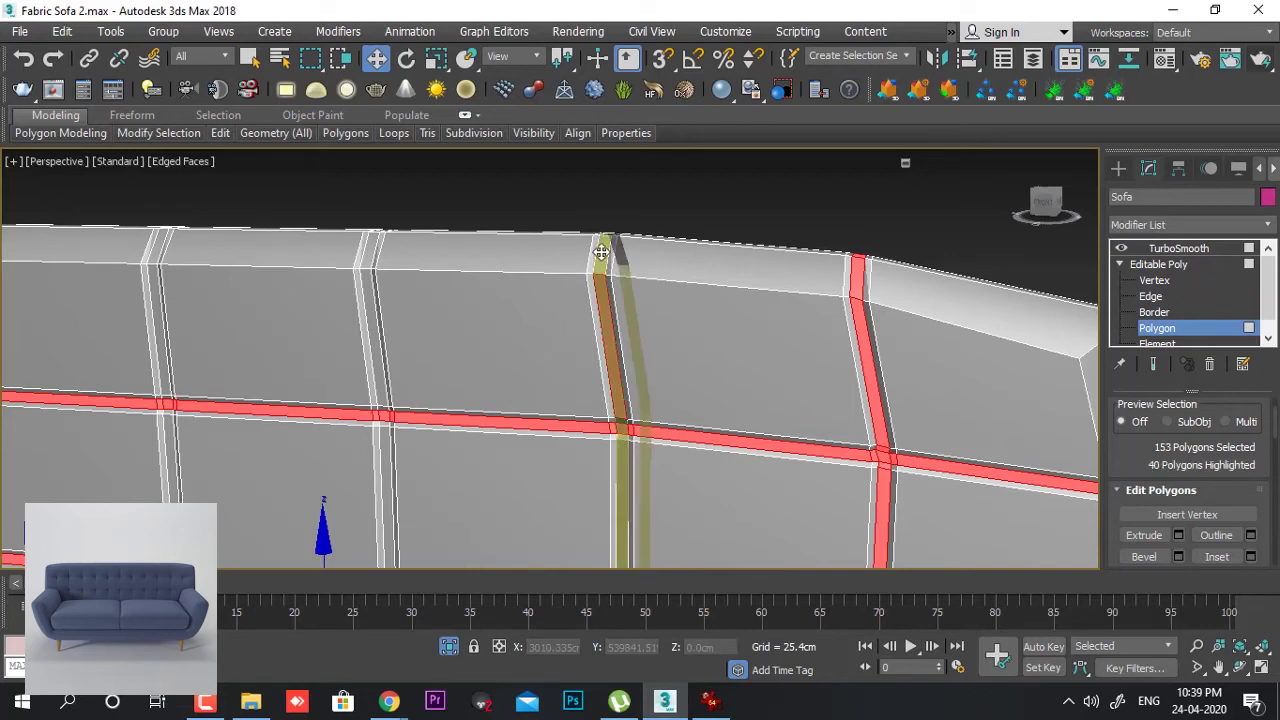
shift+click(601, 254)
ctrl+click(369, 303)
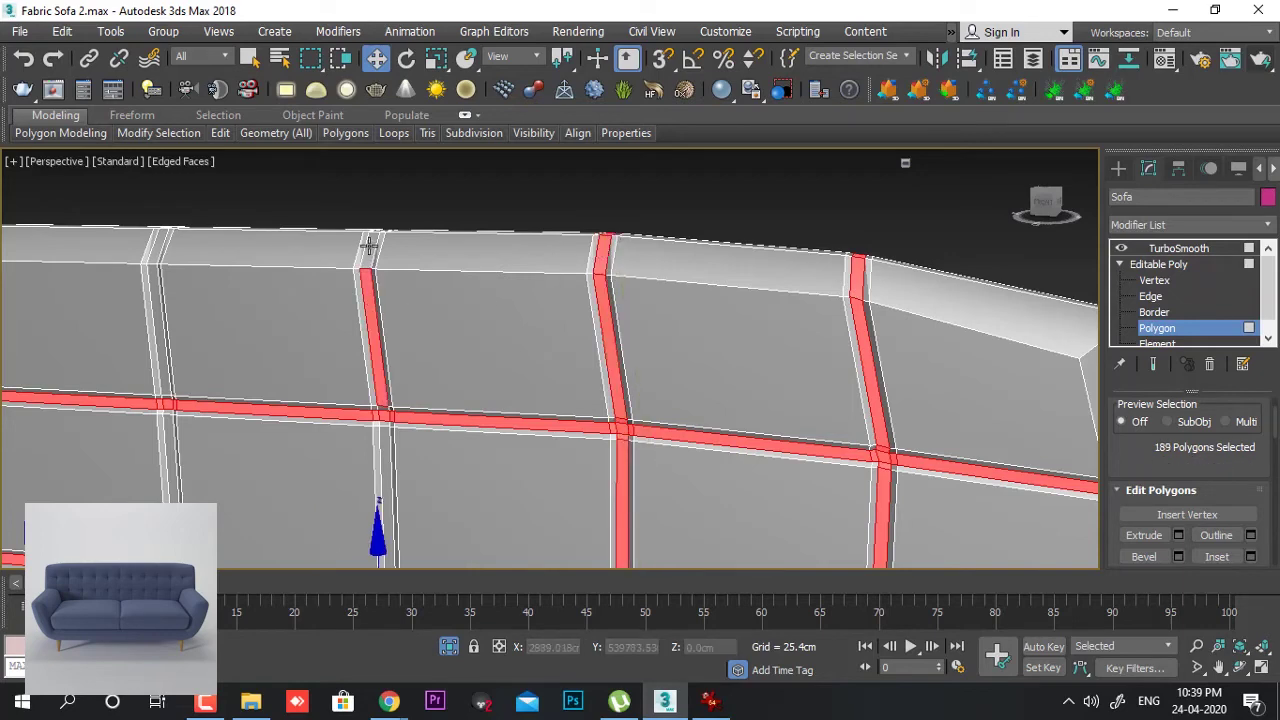
shift+click(371, 248)
middle_drag(371, 251, 591, 300)
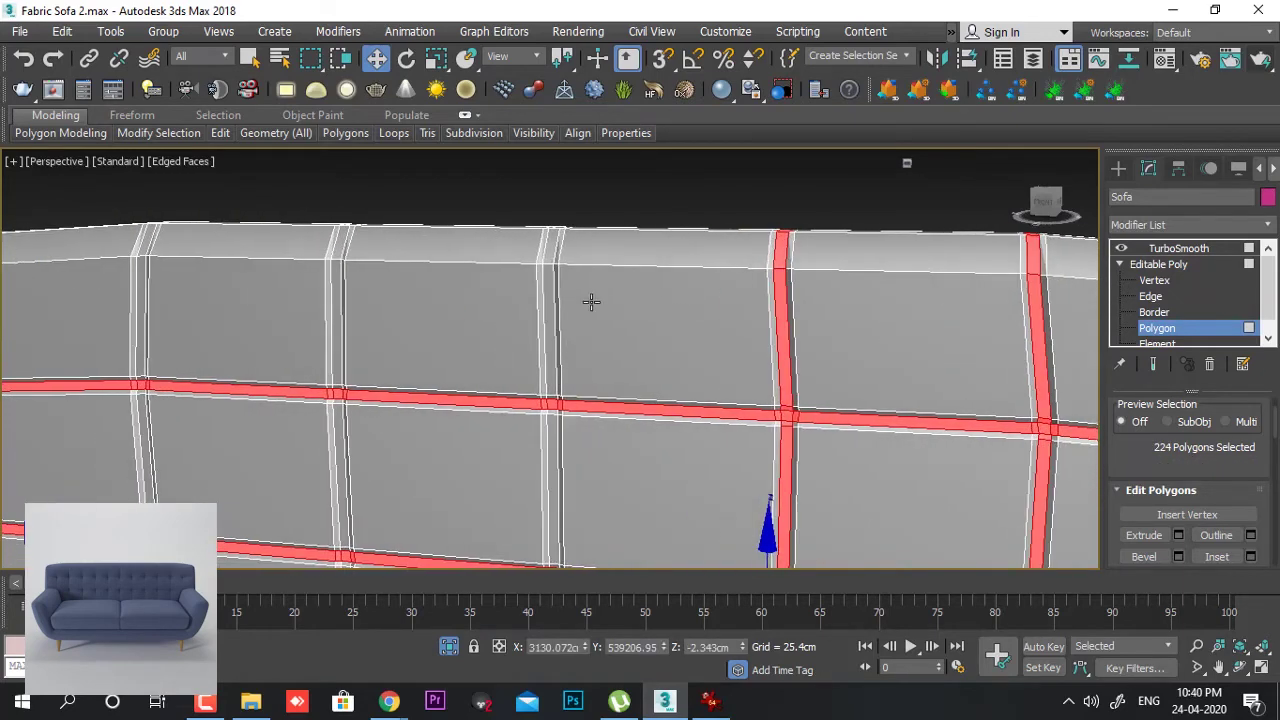
ctrl+click(548, 280)
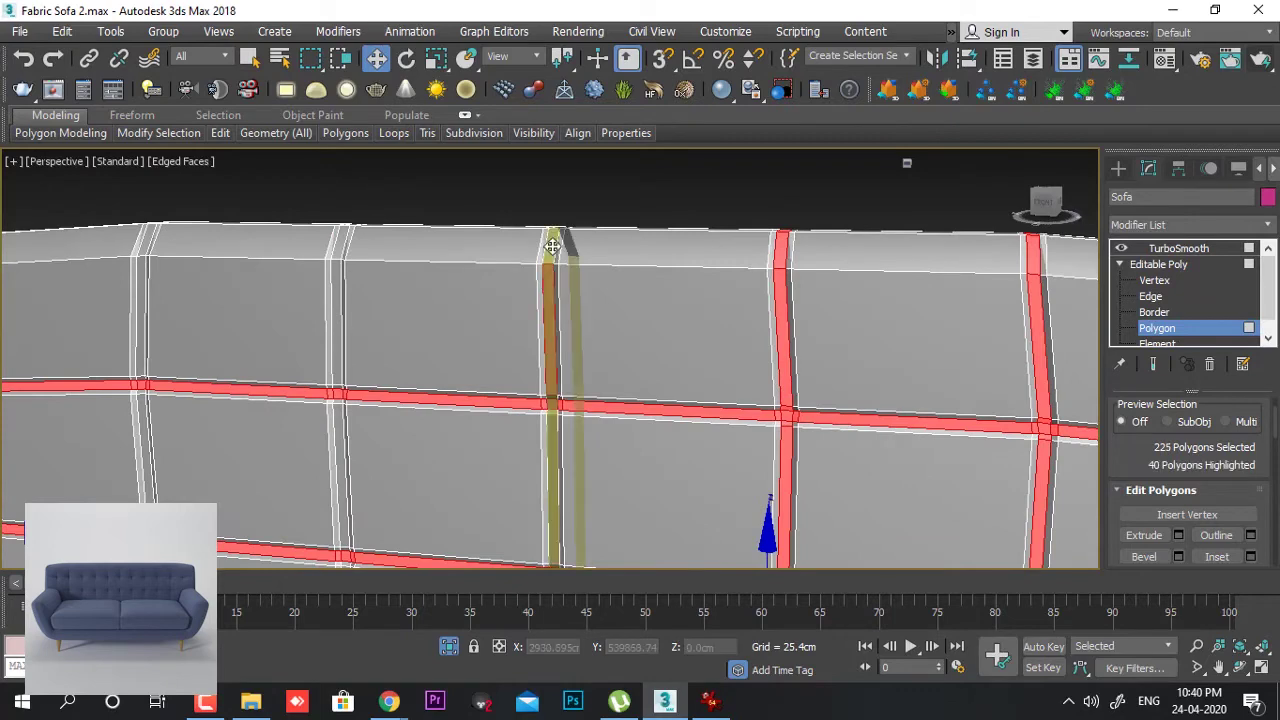
shift+click(551, 250)
- Add the three remaining narrow vertical polygon loops on the backrest's left half to the selection
middle_drag(420, 300, 605, 297)
ctrl+click(605, 296)
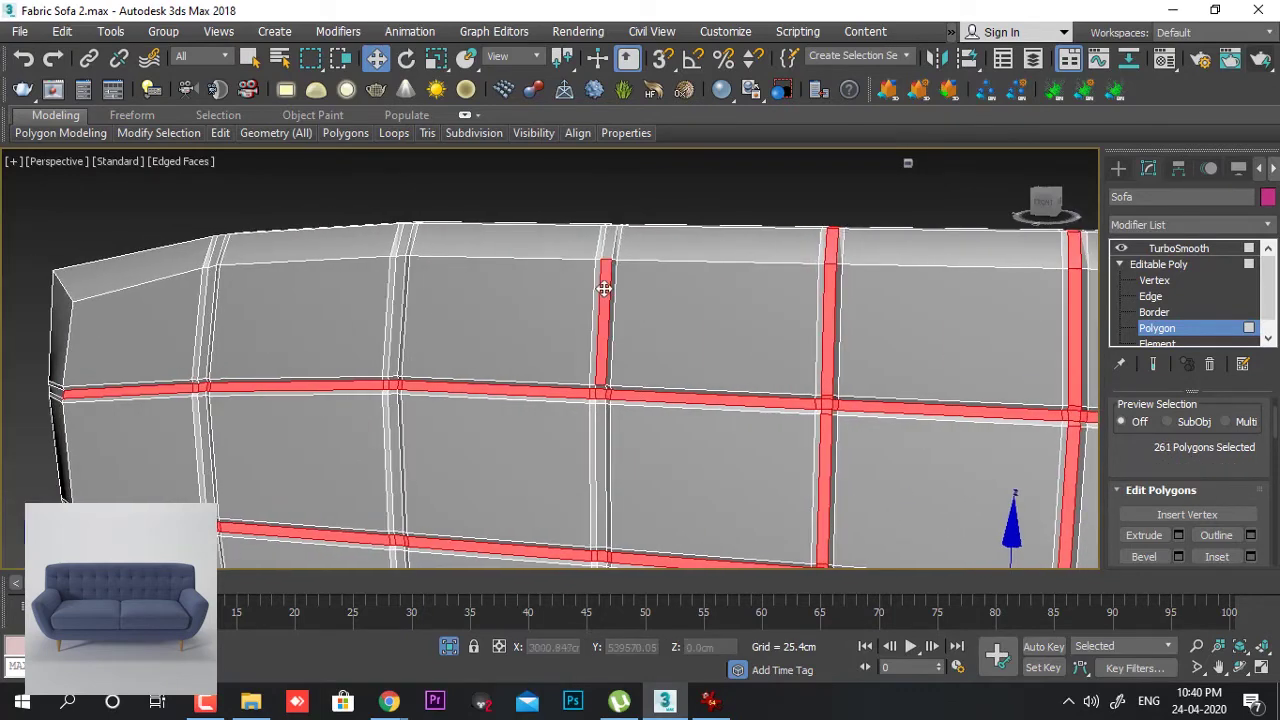
shift+click(609, 247)
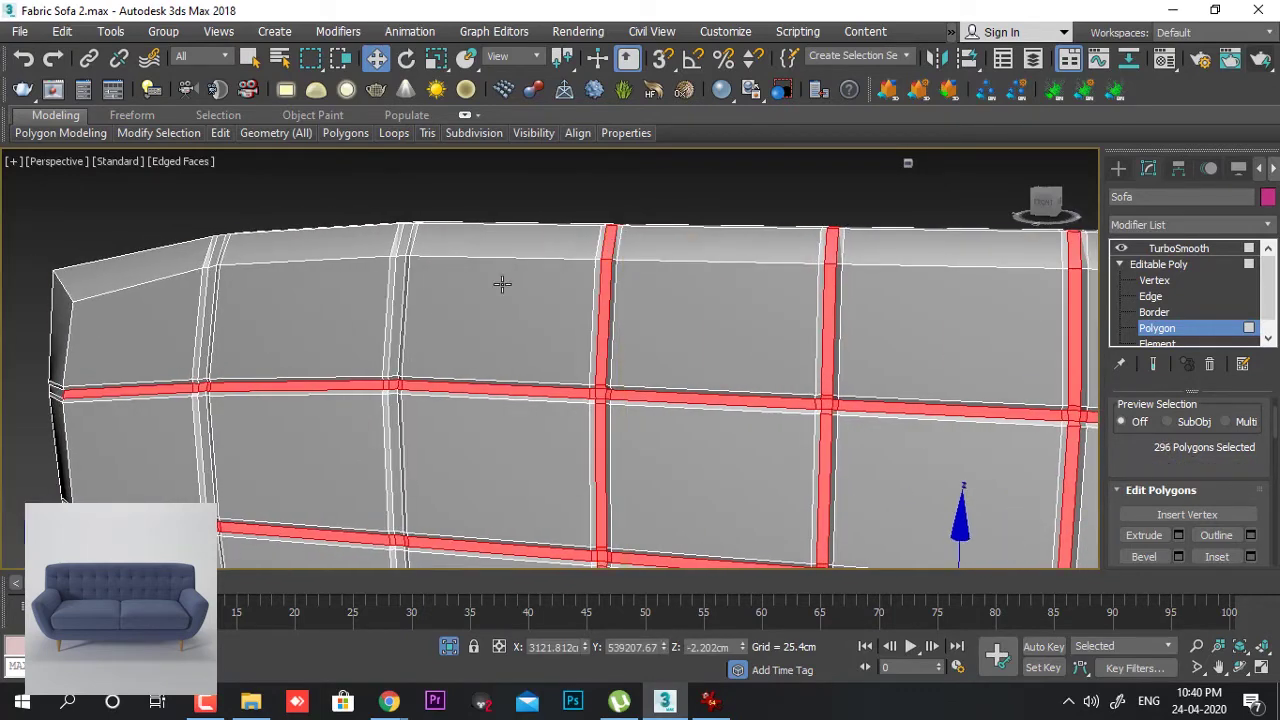
ctrl+click(398, 297)
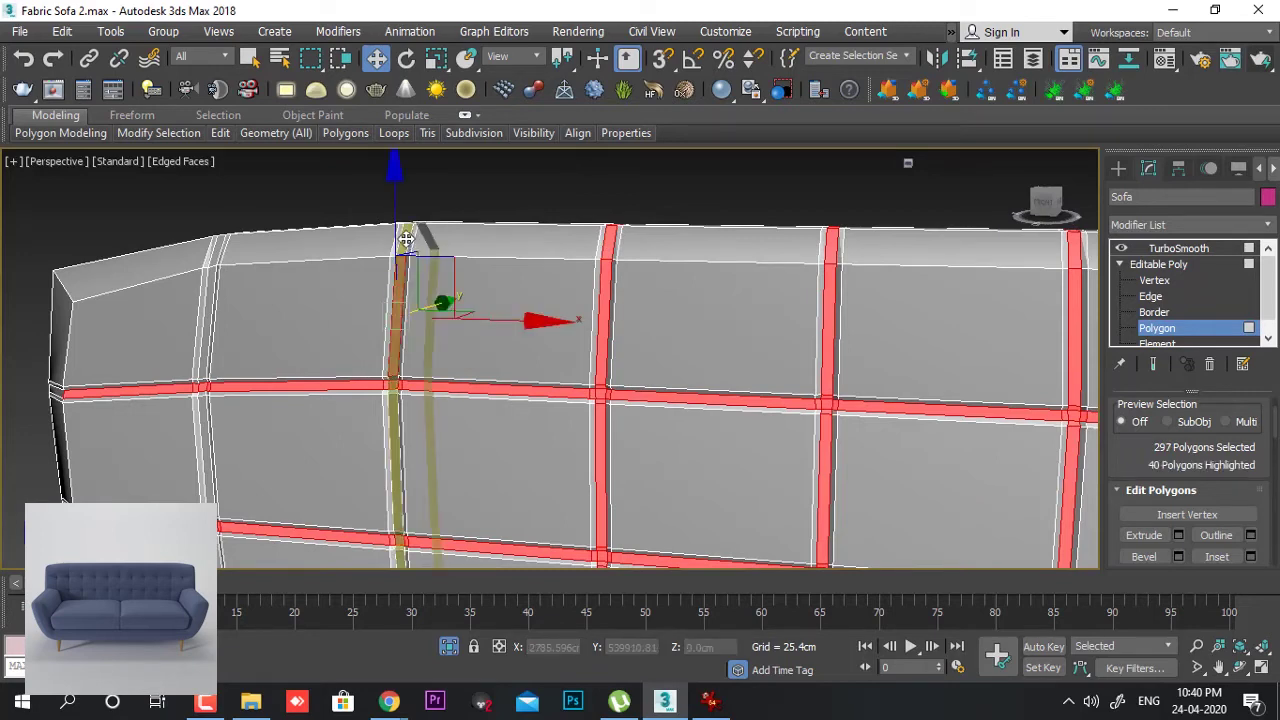
shift+click(405, 238)
ctrl+click(206, 305)
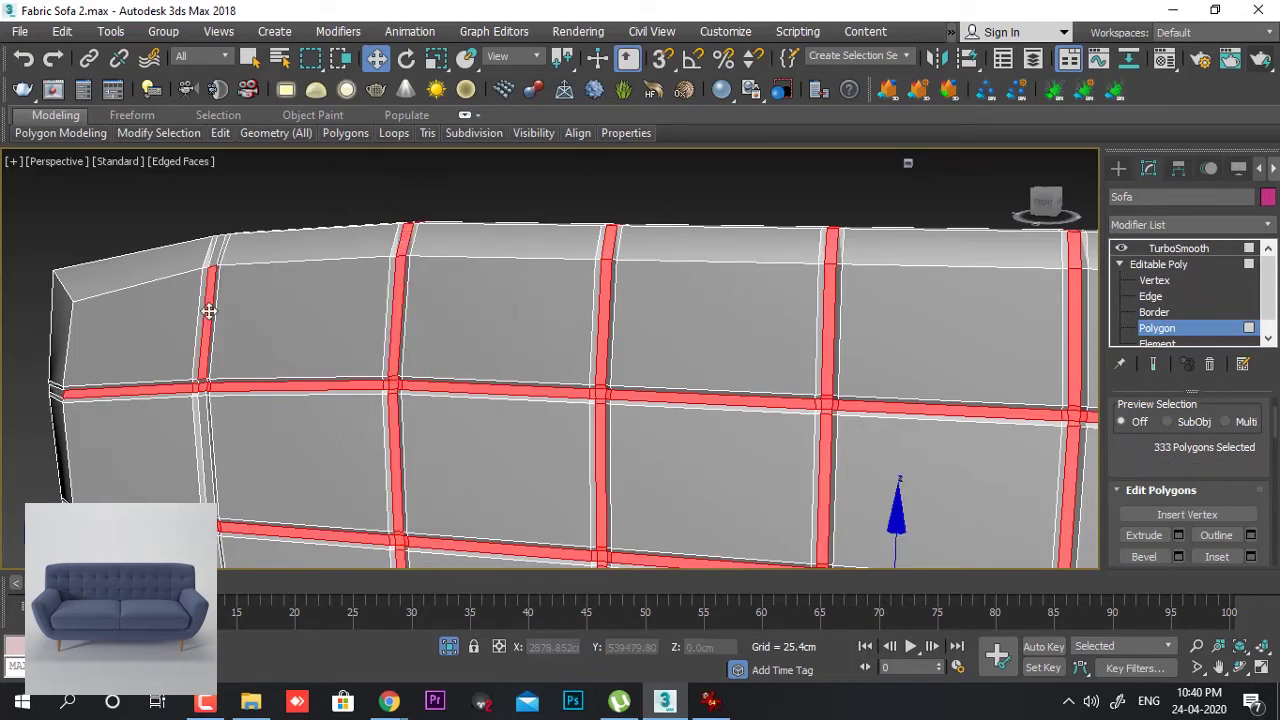
shift+click(213, 248)
- In the Left view, deselect the uppermost polygons of the vertical loops along the backrest's top
scroll(449, 280, down, 2)
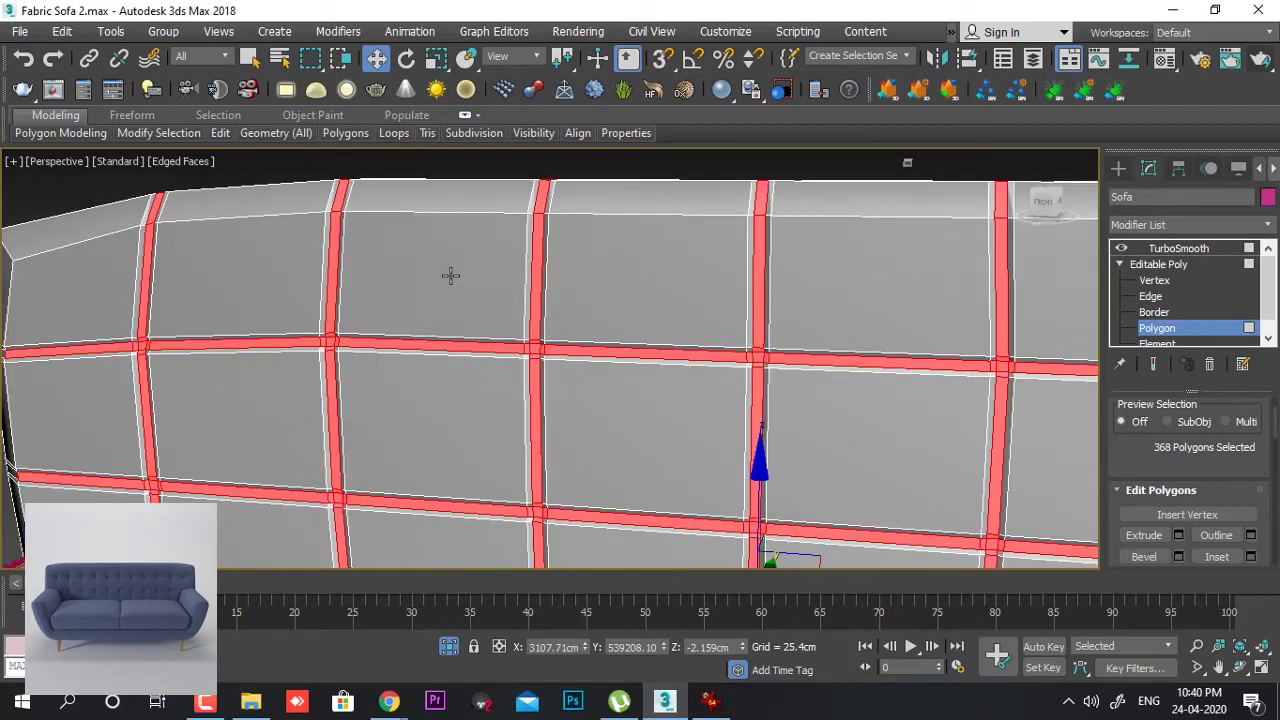
scroll(592, 248, down, 2)
alt+middle_drag(766, 376, 690, 341)
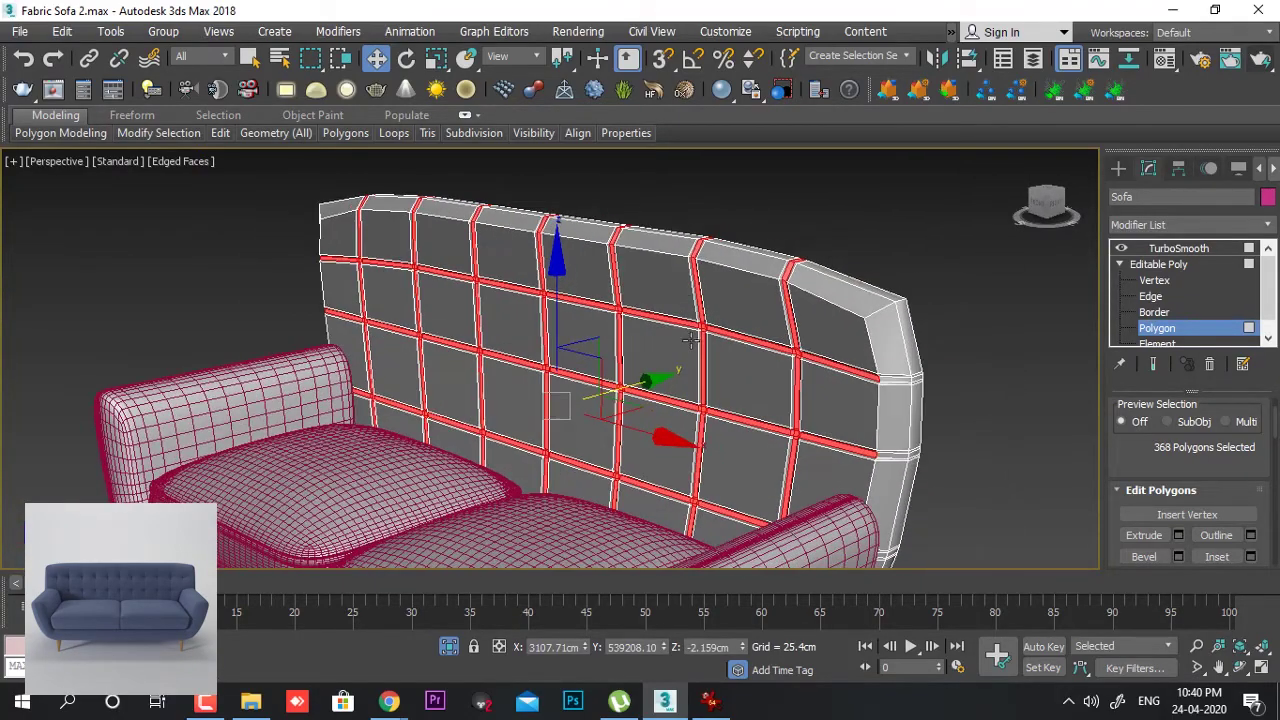
key(alt+w)
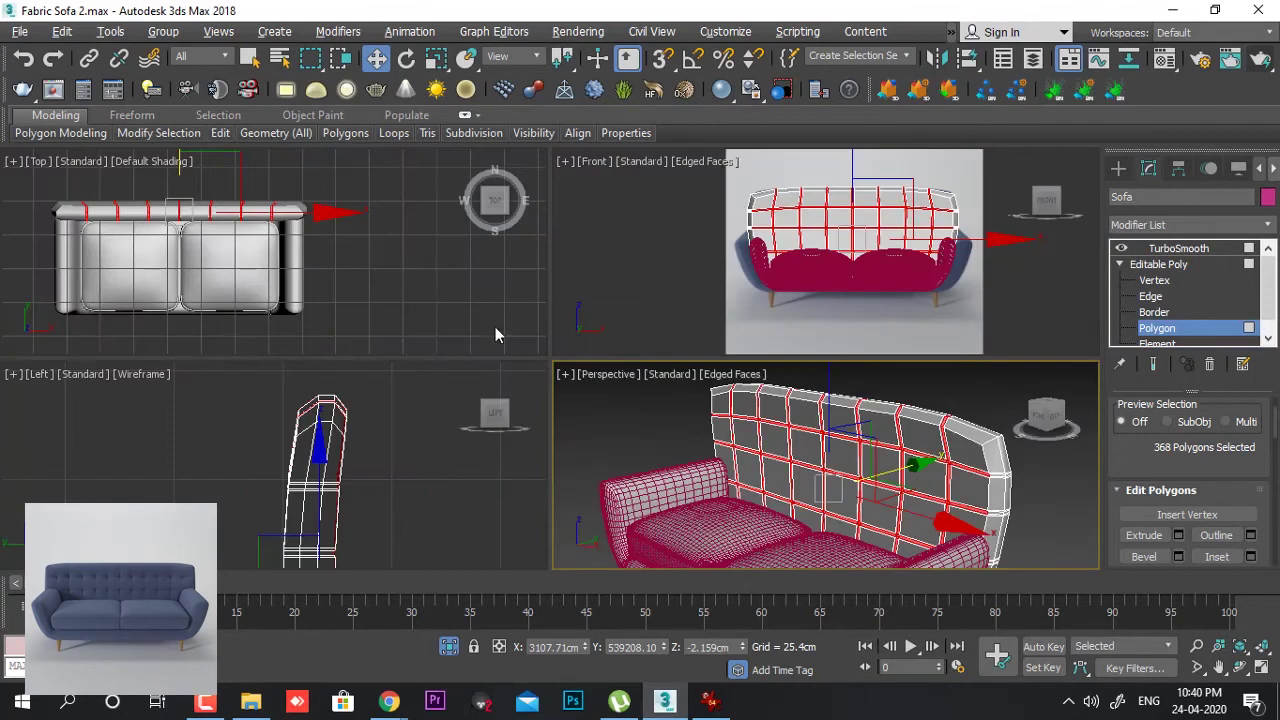
right_click(437, 446)
key(alt+w)
middle_drag(676, 348, 645, 316)
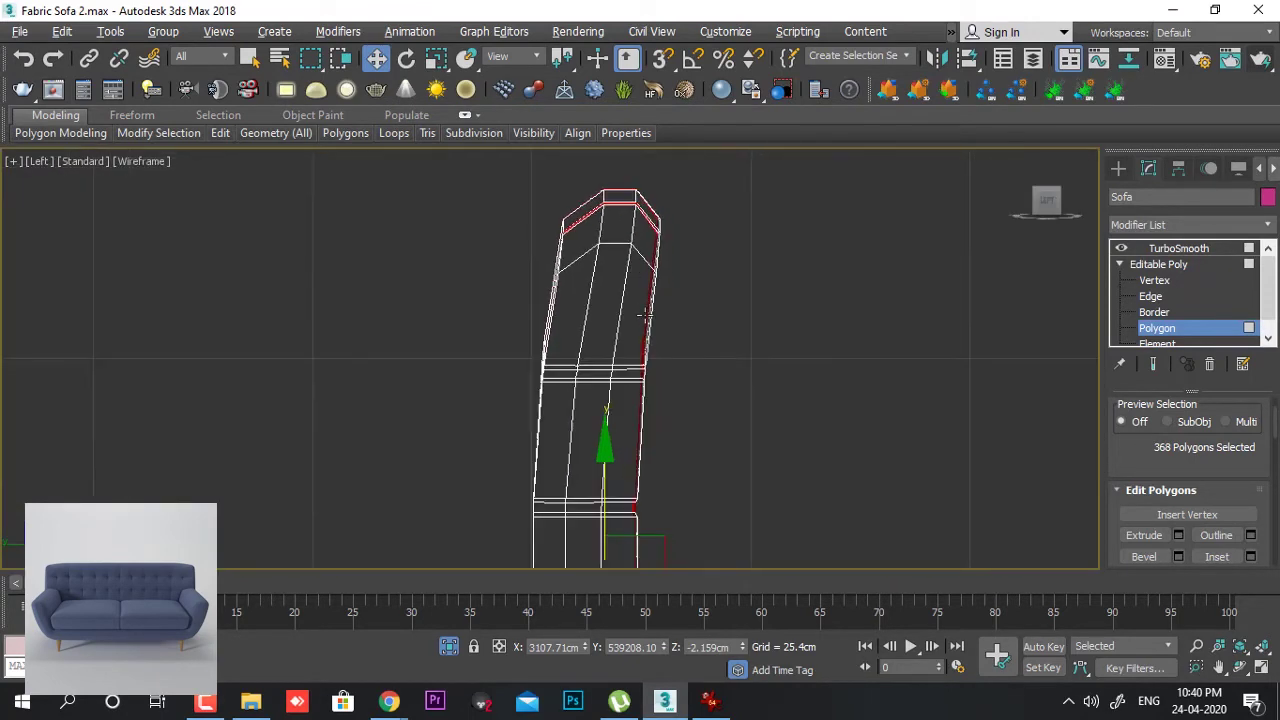
scroll(645, 316, down, 2)
drag(620, 261, 683, 277)
key(alt+w)
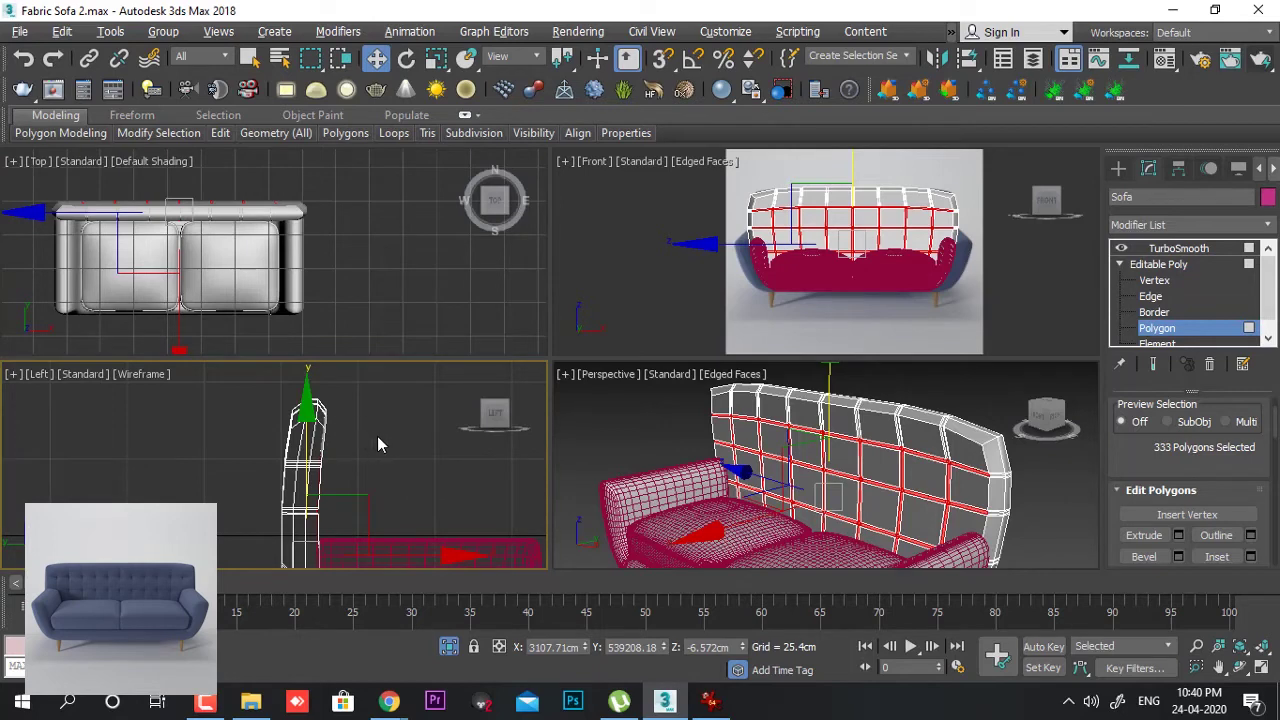
- In the Left view, deselect the strip polygons along the backrest's bottom and lower rear side
key(alt+w)
middle_drag(547, 490, 597, 262)
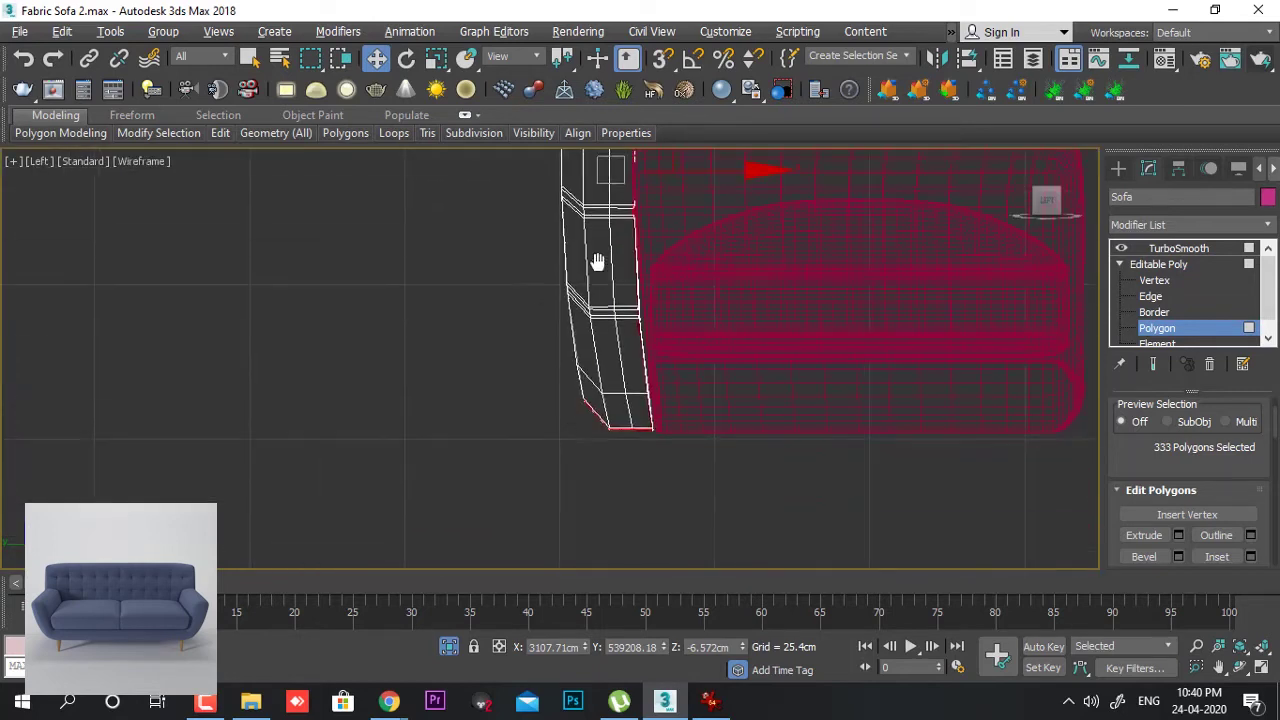
alt+drag(737, 528, 517, 366)
middle_drag(555, 348, 559, 447)
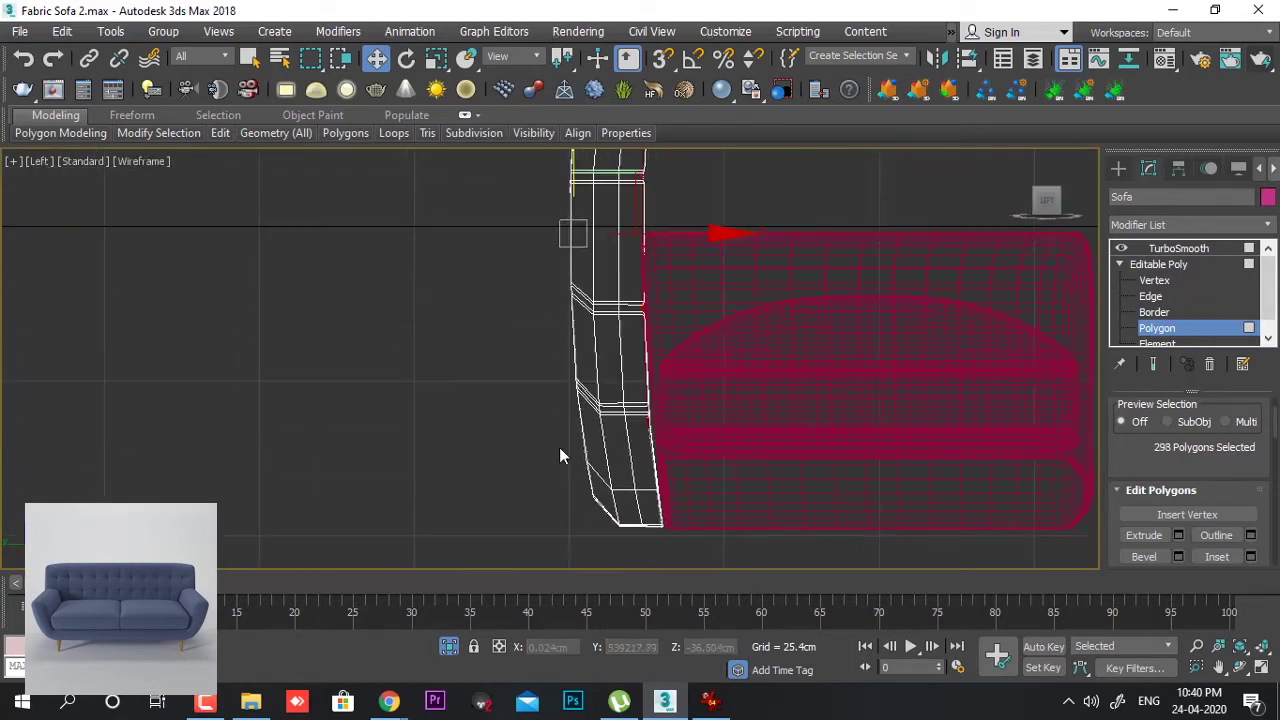
alt+drag(541, 383, 630, 447)
middle_drag(586, 272, 582, 419)
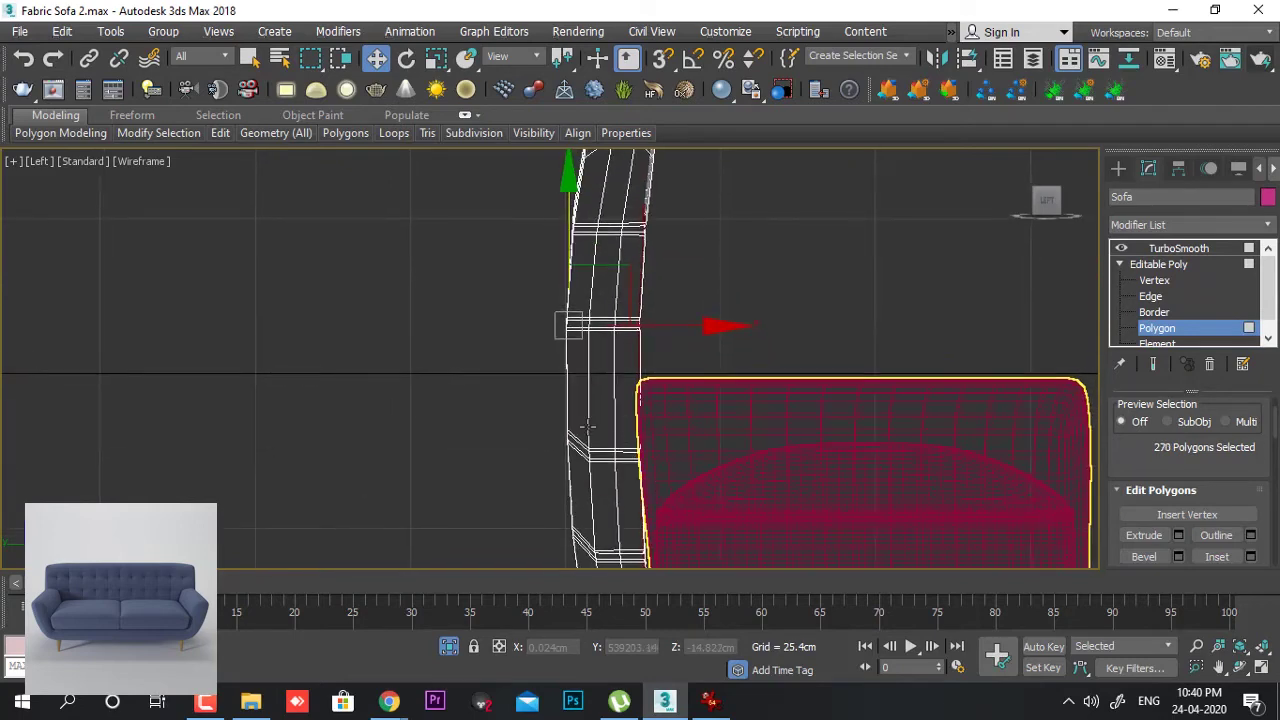
- Deselect the remaining strip polygons on the backrest's upper rear side, keeping only the front-side strips selected
alt+drag(540, 393, 629, 487)
middle_drag(481, 321, 486, 437)
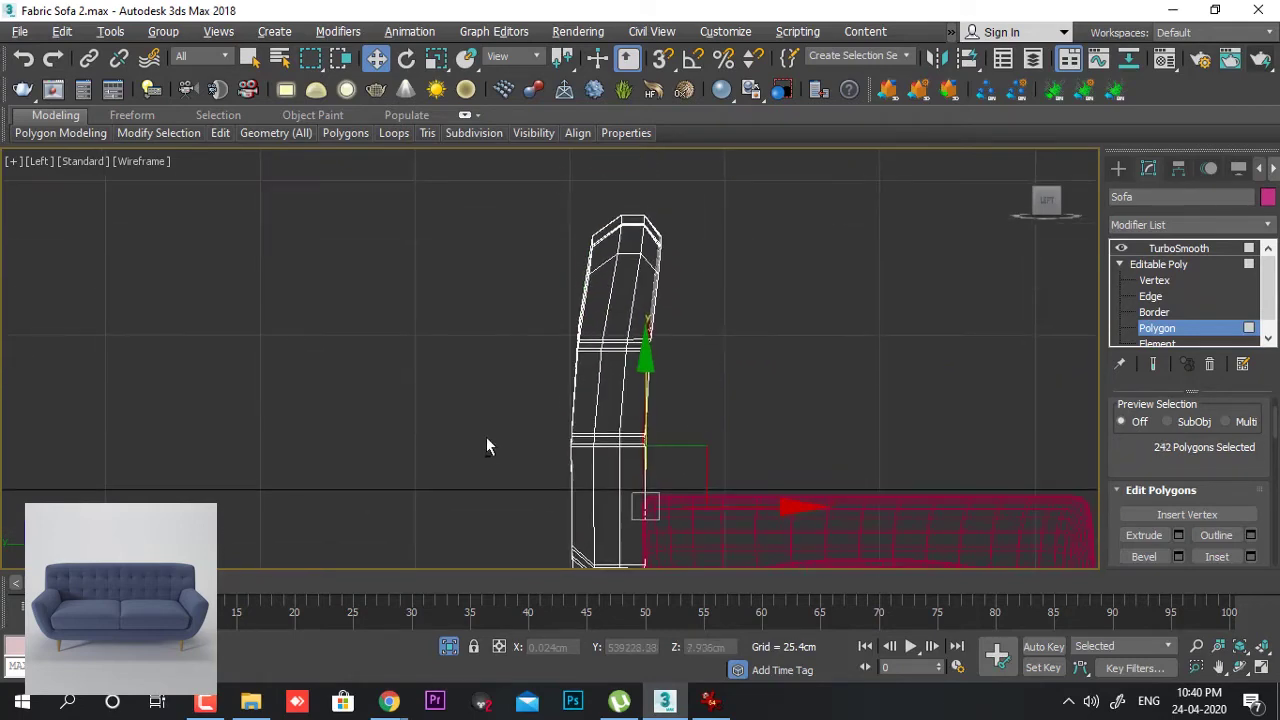
alt+drag(622, 460, 636, 467)
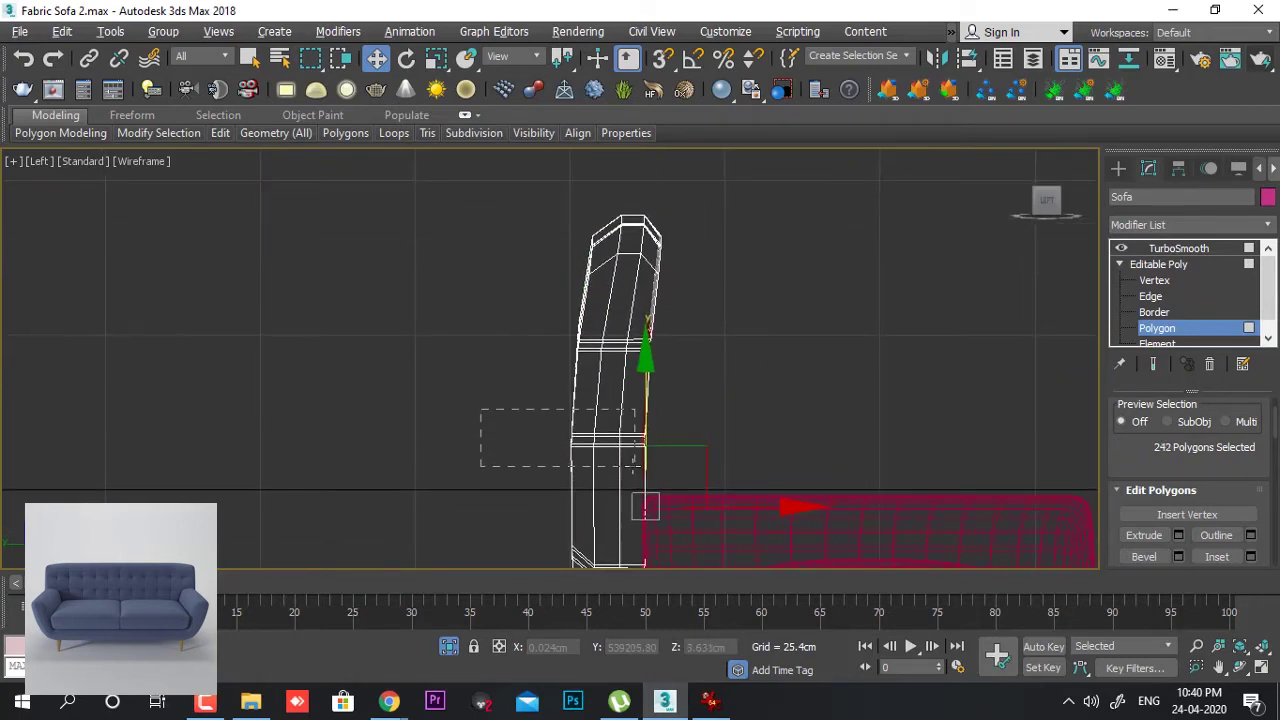
alt+drag(640, 372, 640, 372)
key(alt+w)
right_click(640, 372)
key(alt+w)
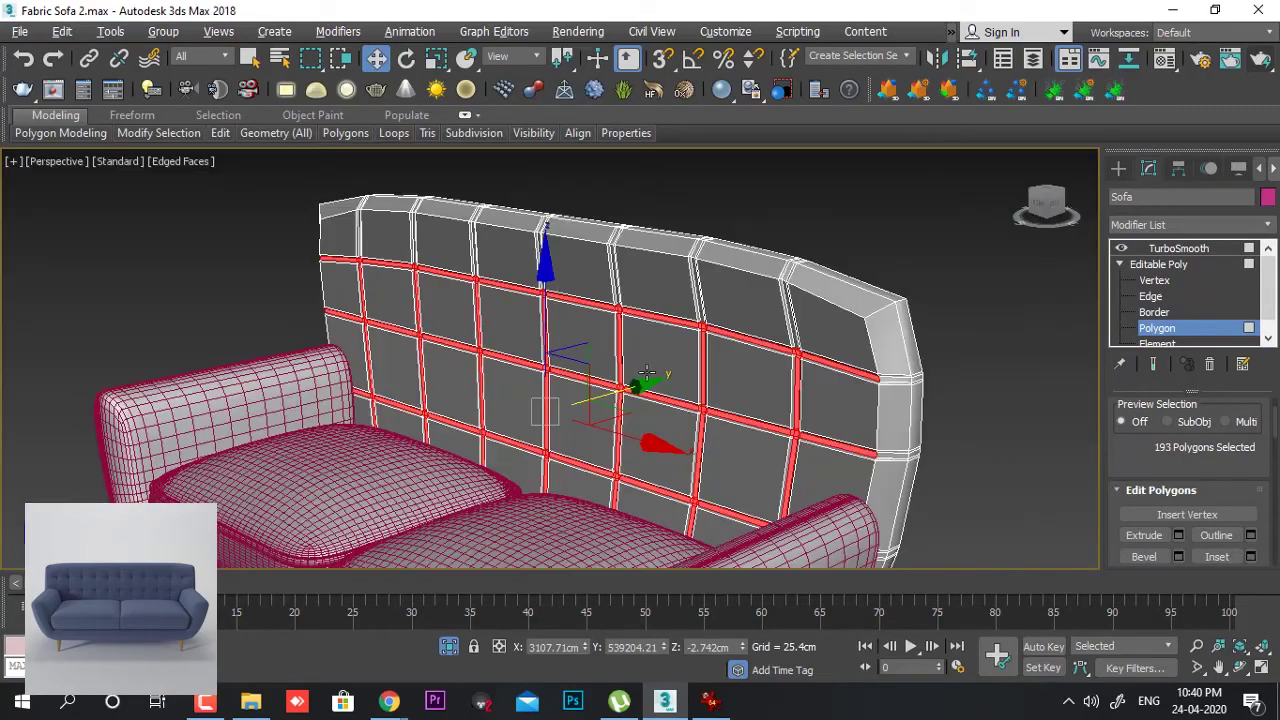
alt+middle_drag(647, 373, 712, 370)
- In the Front view with wireframe display, deselect the outermost horizontal strip segments at both ends of the backrest
key(alt+w)
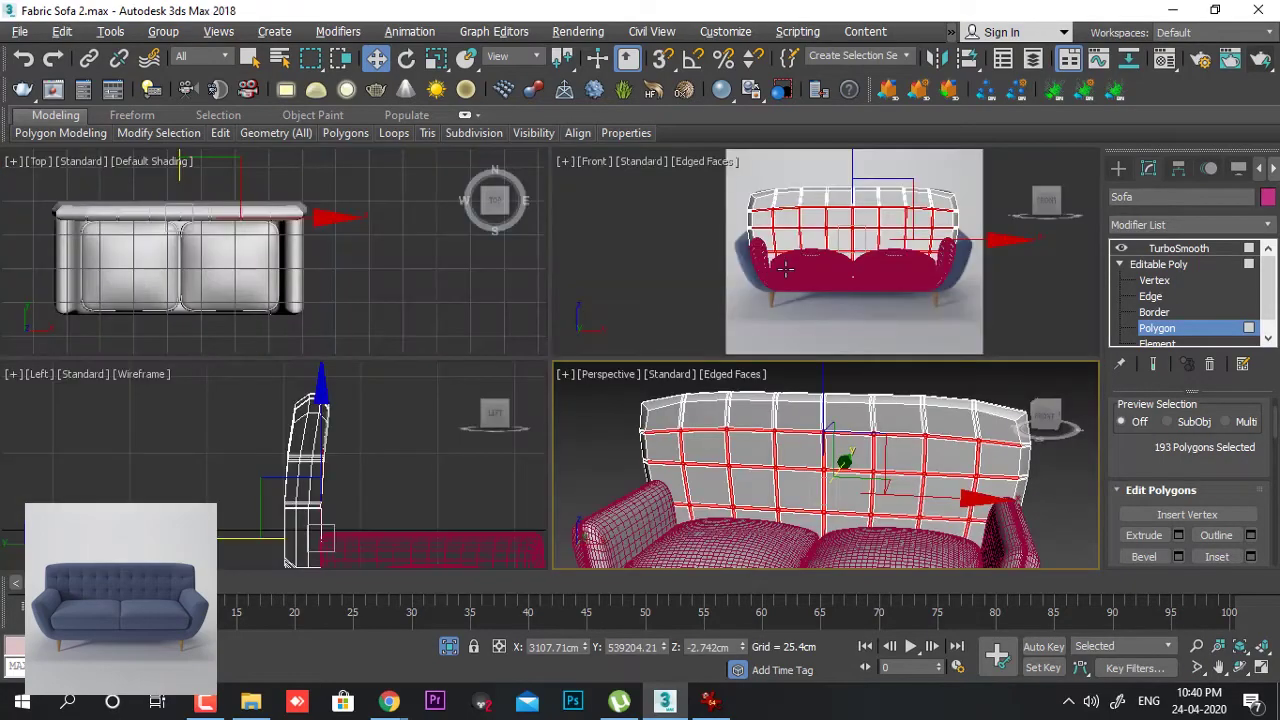
right_click(805, 252)
key(alt+w)
middle_drag(841, 313, 847, 305)
alt+drag(868, 268, 814, 461)
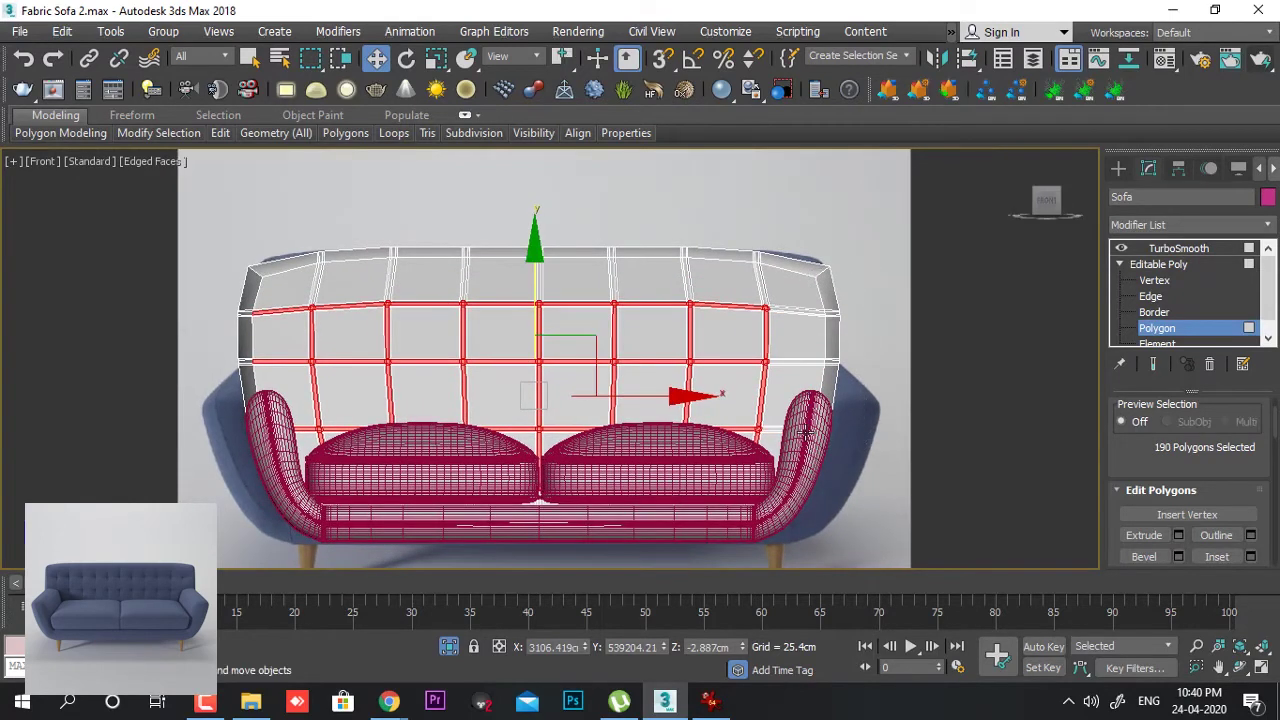
key(6)
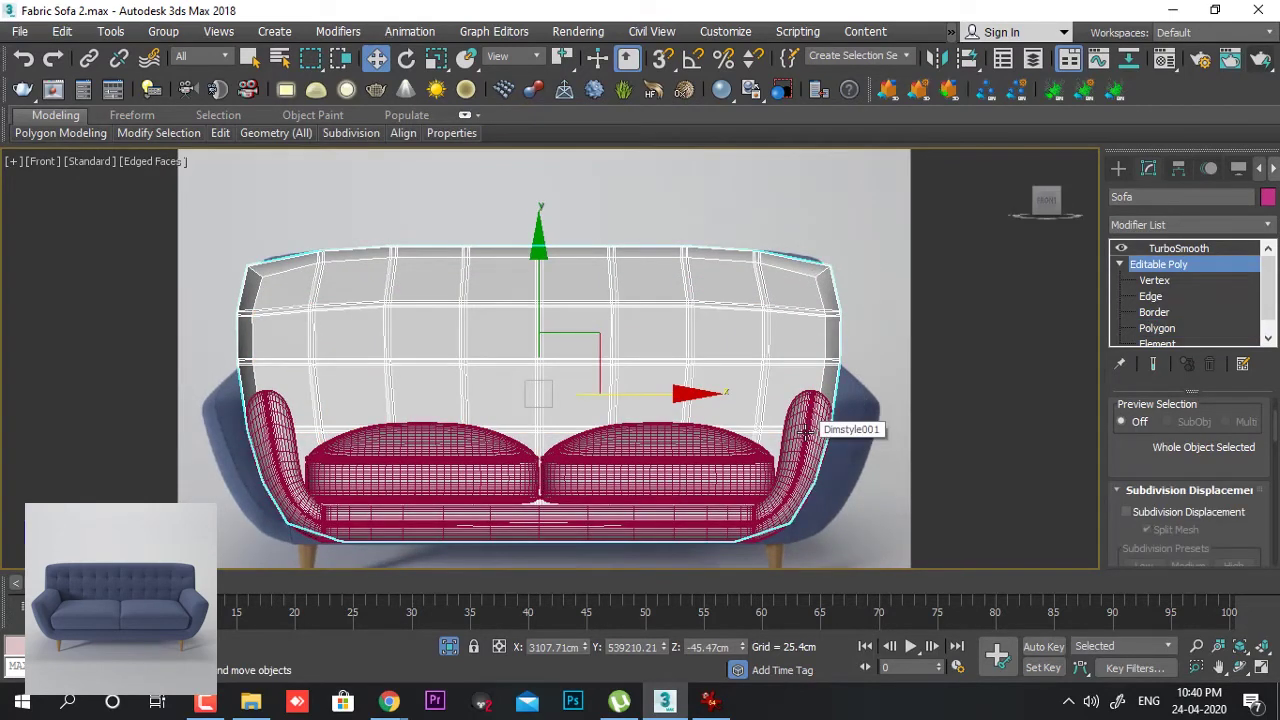
key(4)
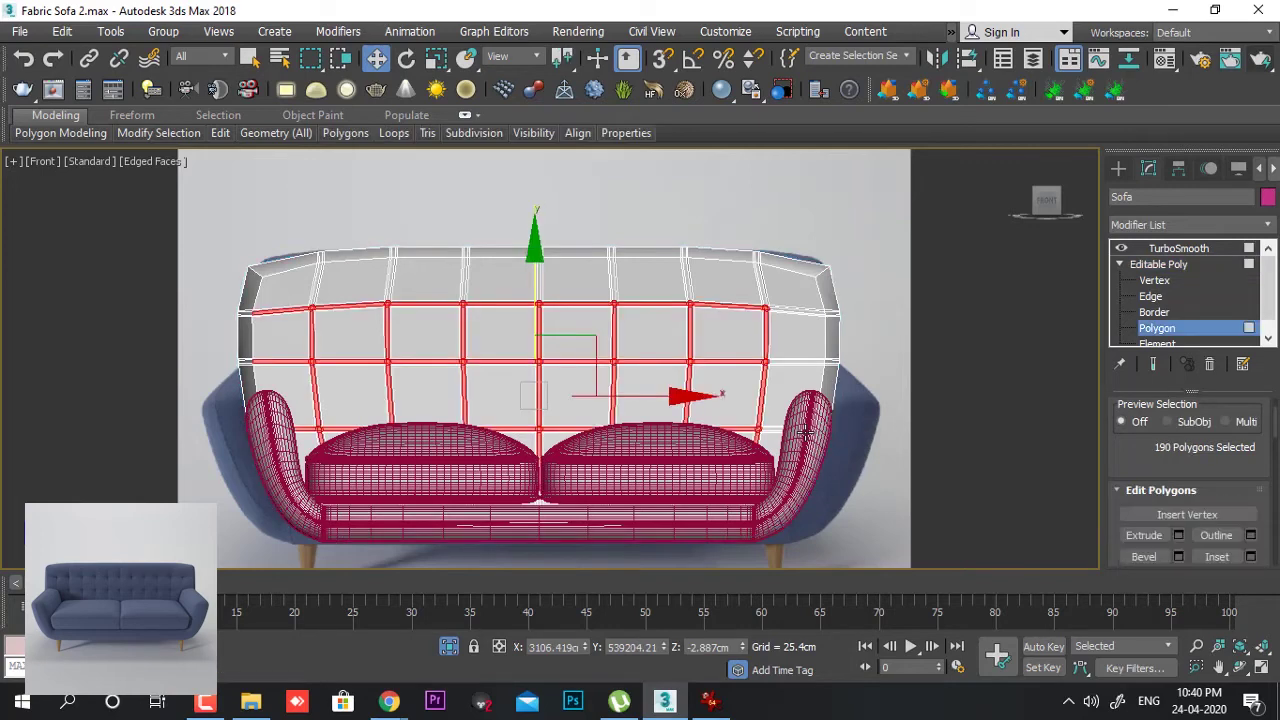
key(F3)
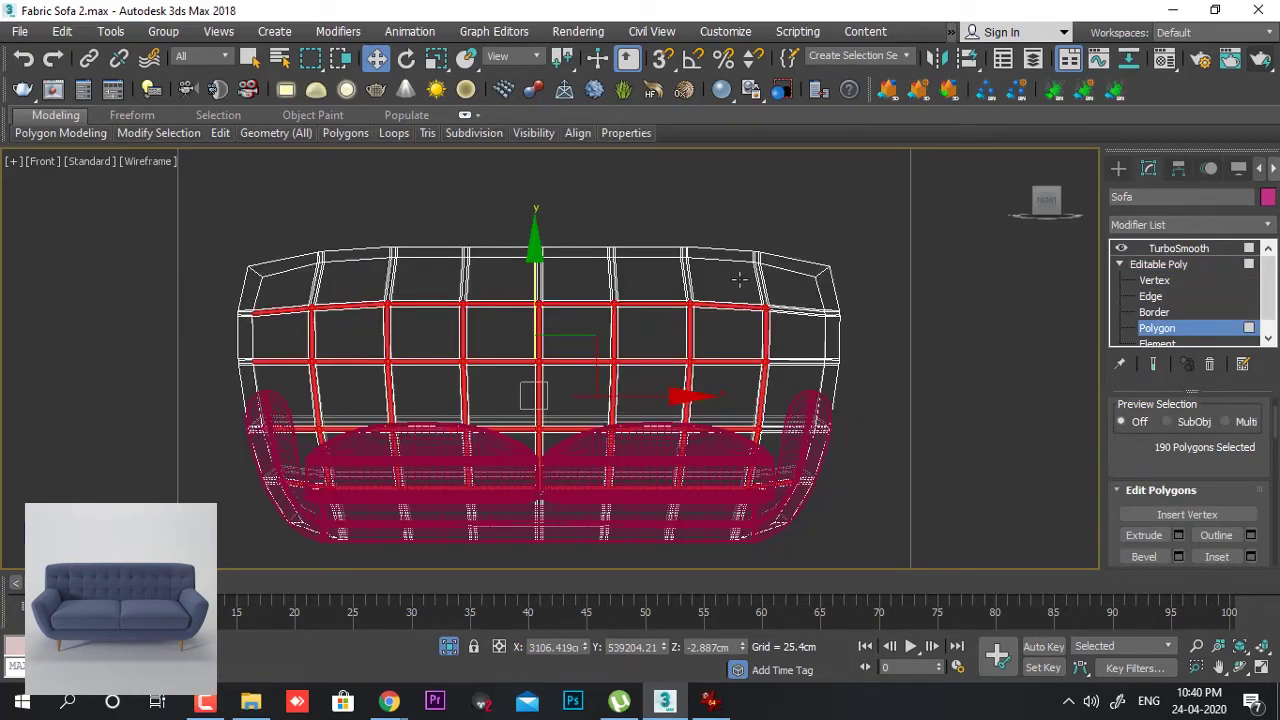
middle_drag(704, 290, 734, 287)
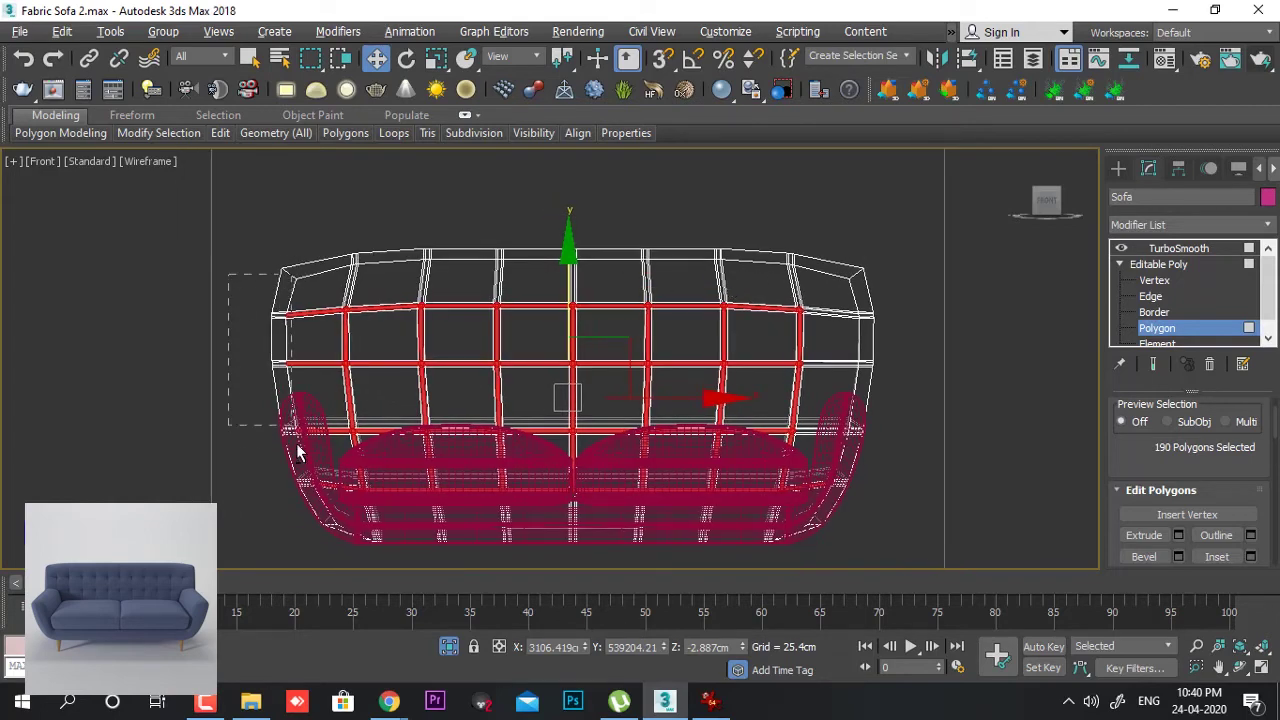
alt+drag(242, 562, 331, 461)
- Isolate the backrest from the other sofa parts and return to its polygon level
click(1177, 329)
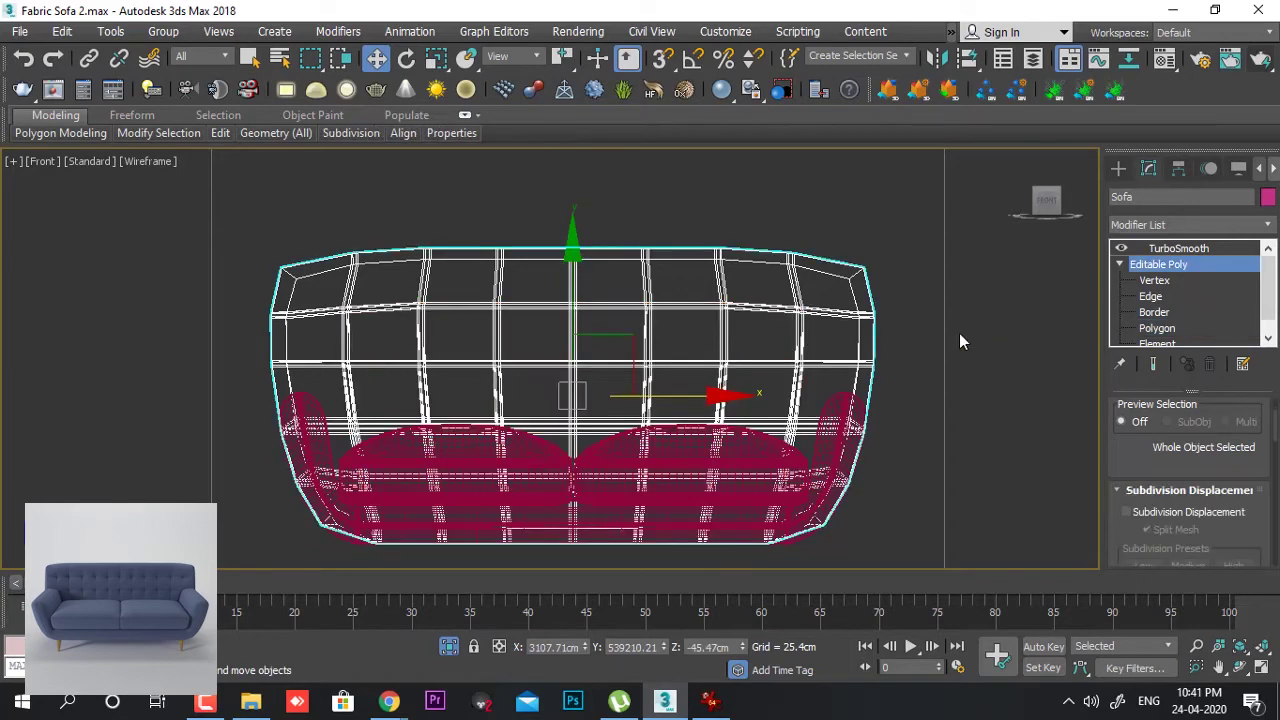
key(alt+q)
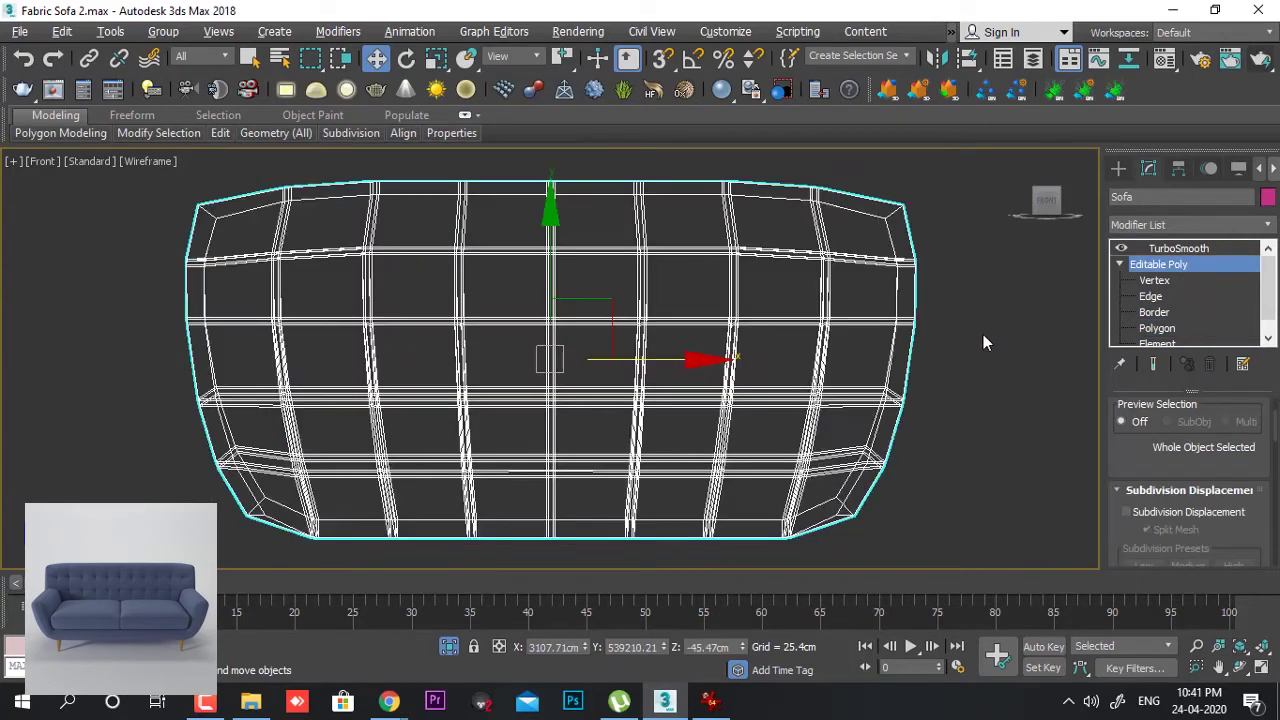
click(1172, 330)
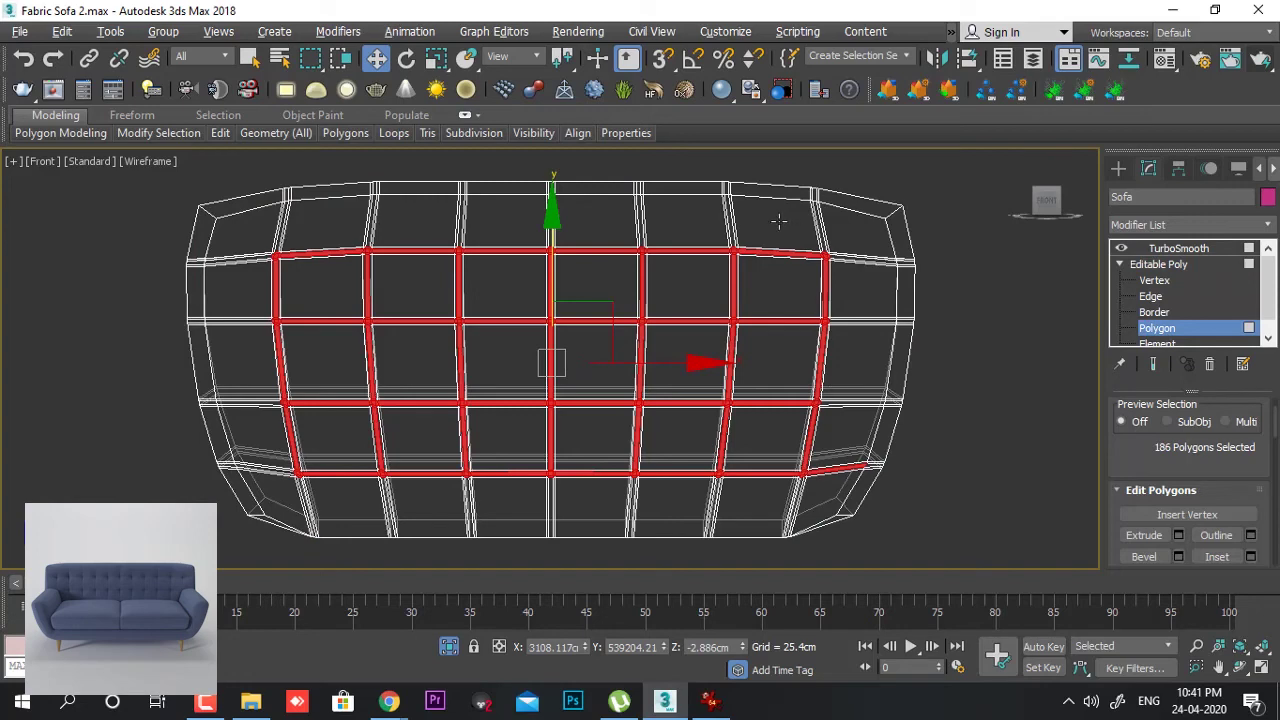
- Deselect the horizontal strip segments between the vertical strips in the three columns of the backrest's right half
alt+drag(778, 220, 796, 362)
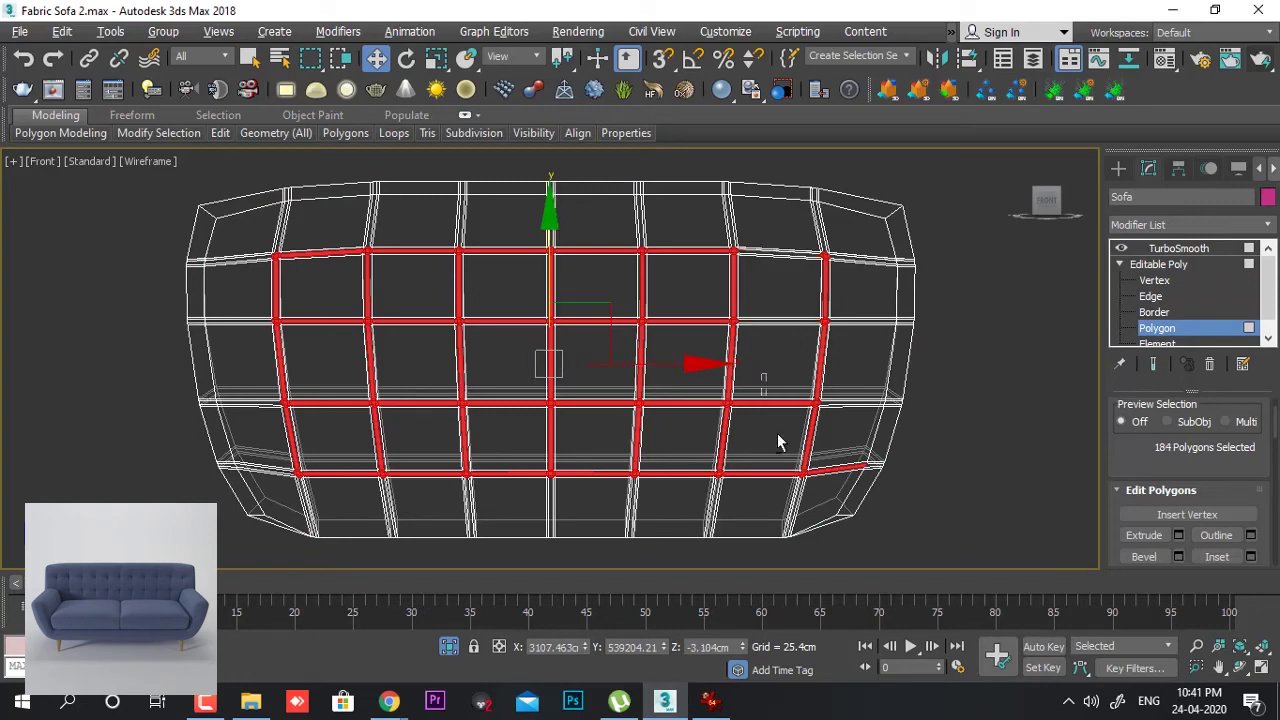
alt+drag(774, 502, 775, 504)
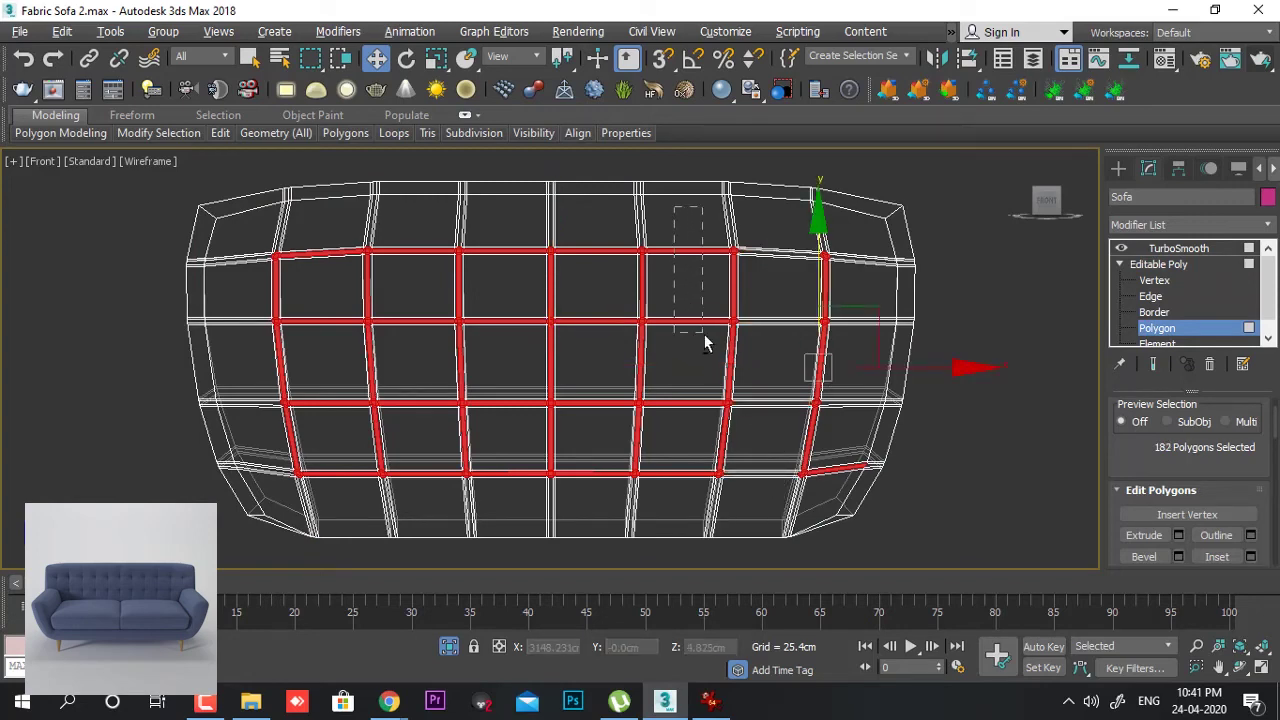
alt+drag(705, 340, 705, 341)
alt+drag(685, 480, 686, 481)
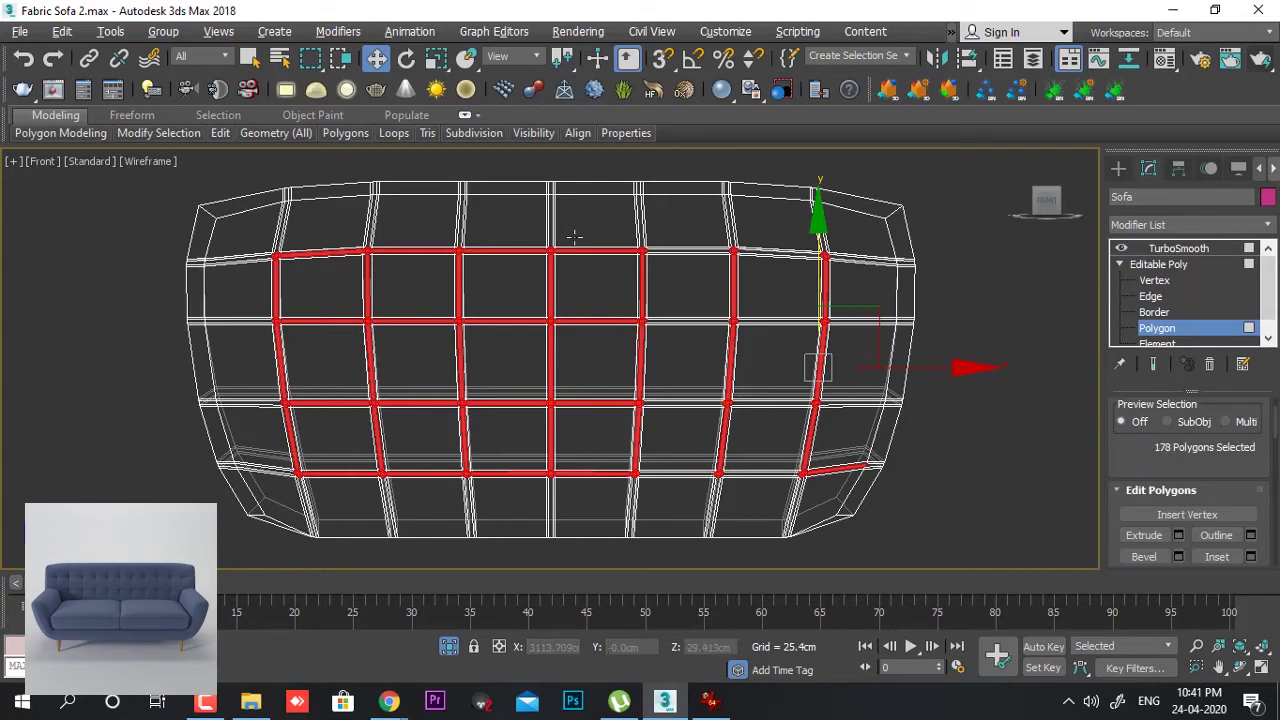
alt+drag(570, 229, 614, 355)
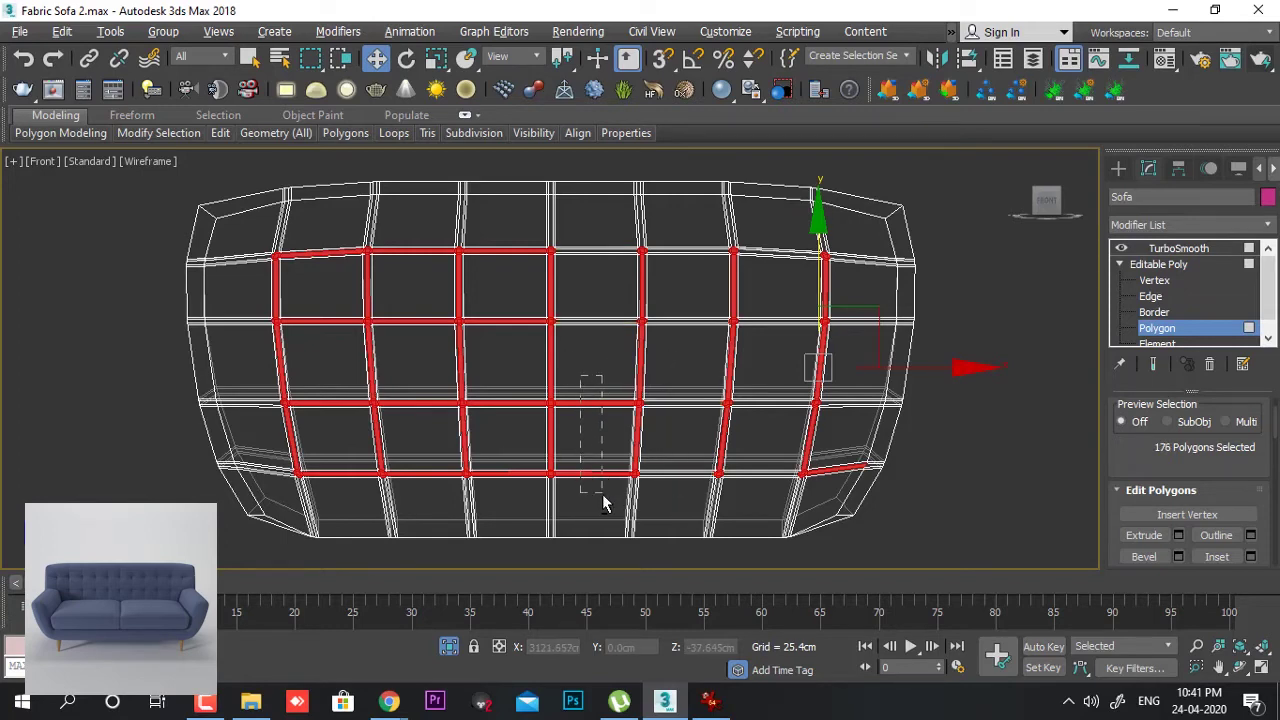
alt+drag(602, 494, 602, 495)
- Deselect the horizontal strip segments in the three columns of the backrest's left half
alt+drag(505, 300, 519, 507)
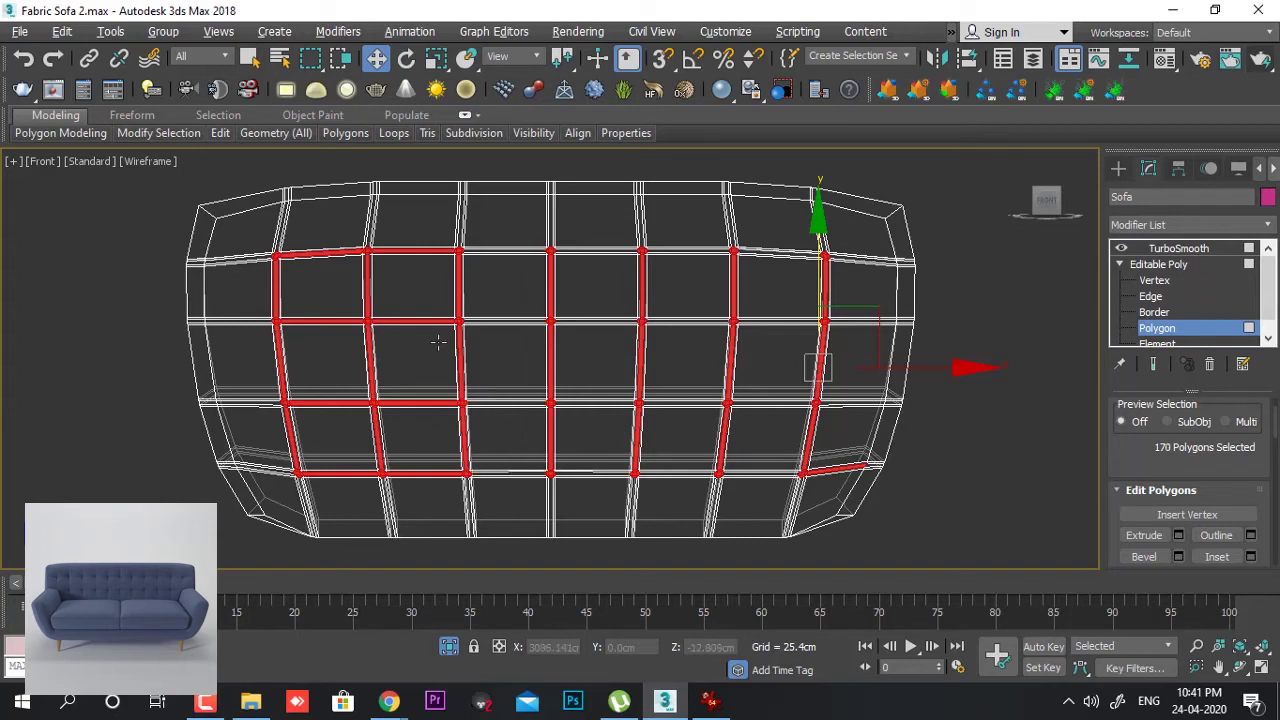
alt+drag(406, 235, 416, 487)
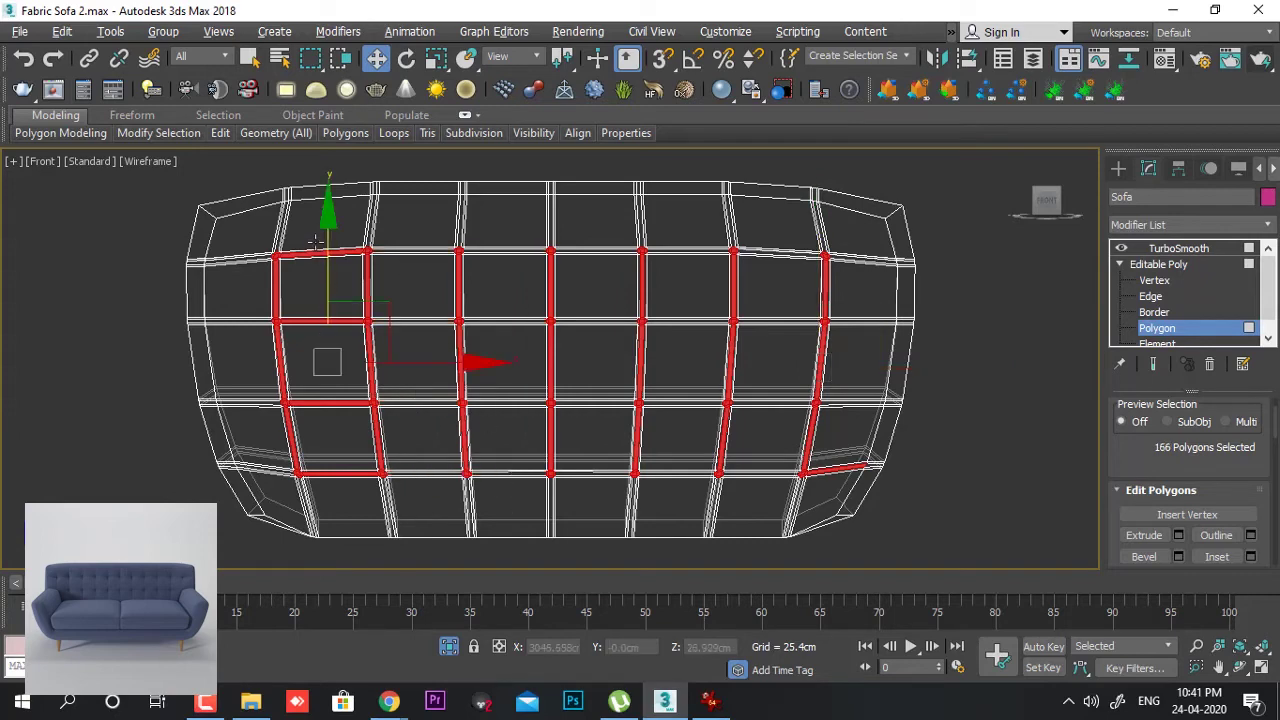
alt+drag(308, 234, 343, 492)
- Deselect the top row of vertical strip segments, the lower ones in the right half, and the leftover horizontal segment at the lower right
alt+drag(247, 291, 706, 294)
alt+drag(870, 352, 567, 357)
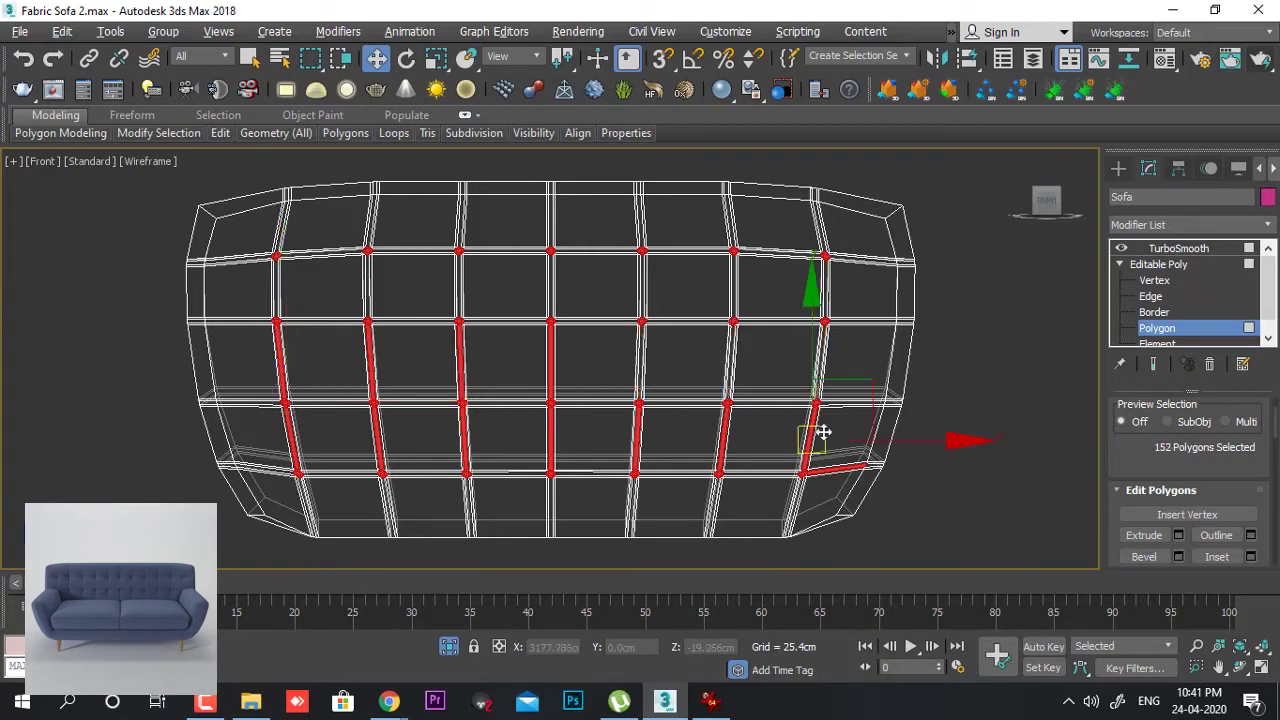
alt+drag(595, 434, 825, 452)
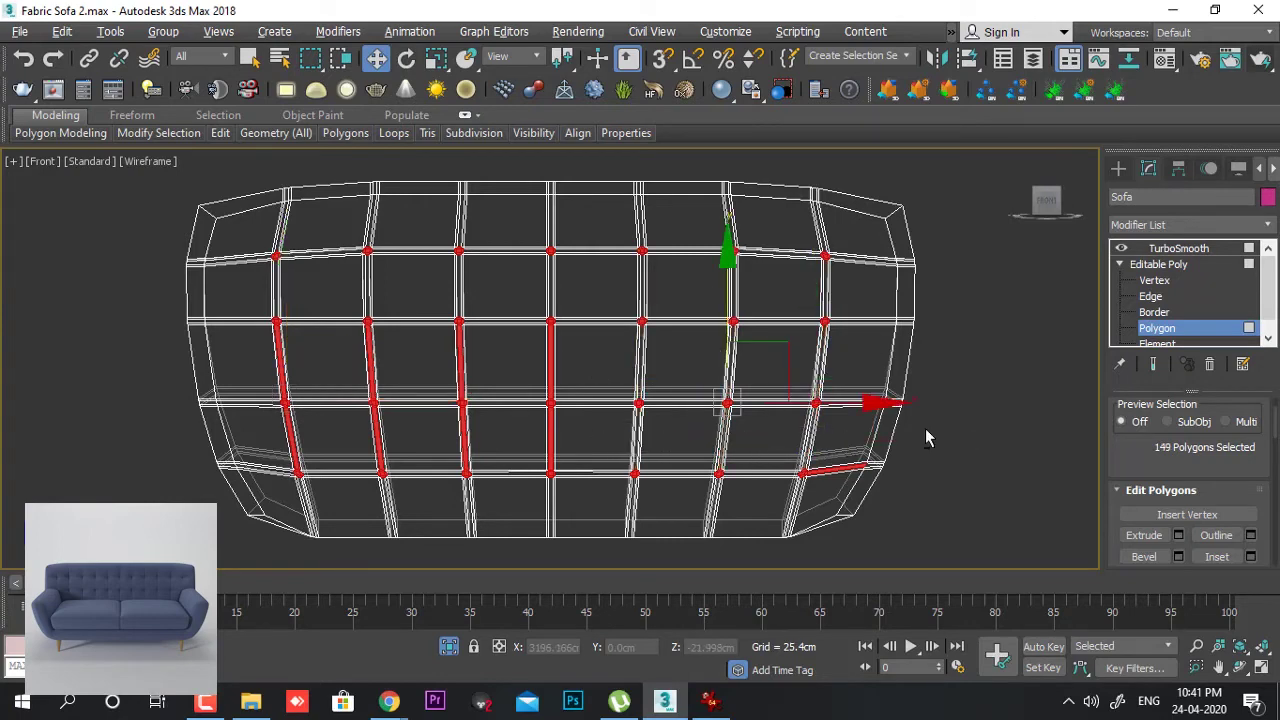
alt+drag(957, 402, 842, 500)
- Deselect the remaining vertical strip segments in the left half and middle, keeping only the strip crossings selected
alt+drag(267, 423, 484, 436)
alt+drag(242, 363, 473, 360)
alt+drag(589, 355, 501, 372)
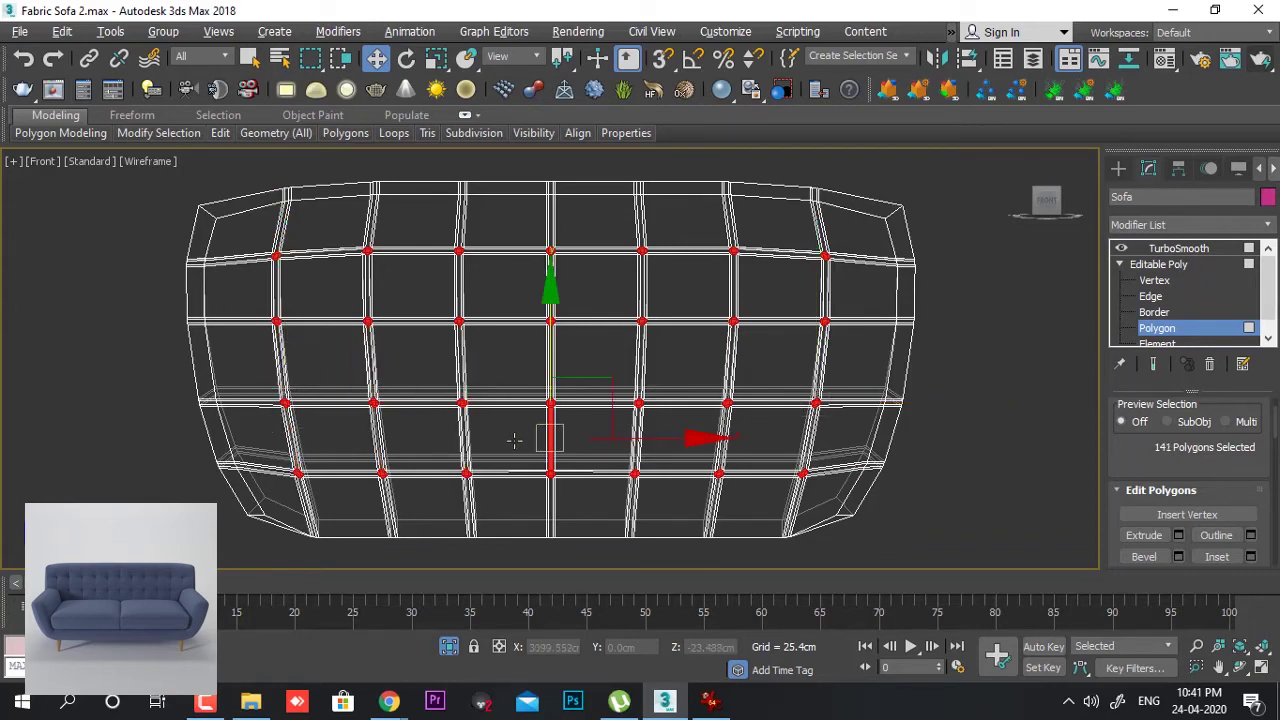
alt+drag(506, 440, 578, 446)
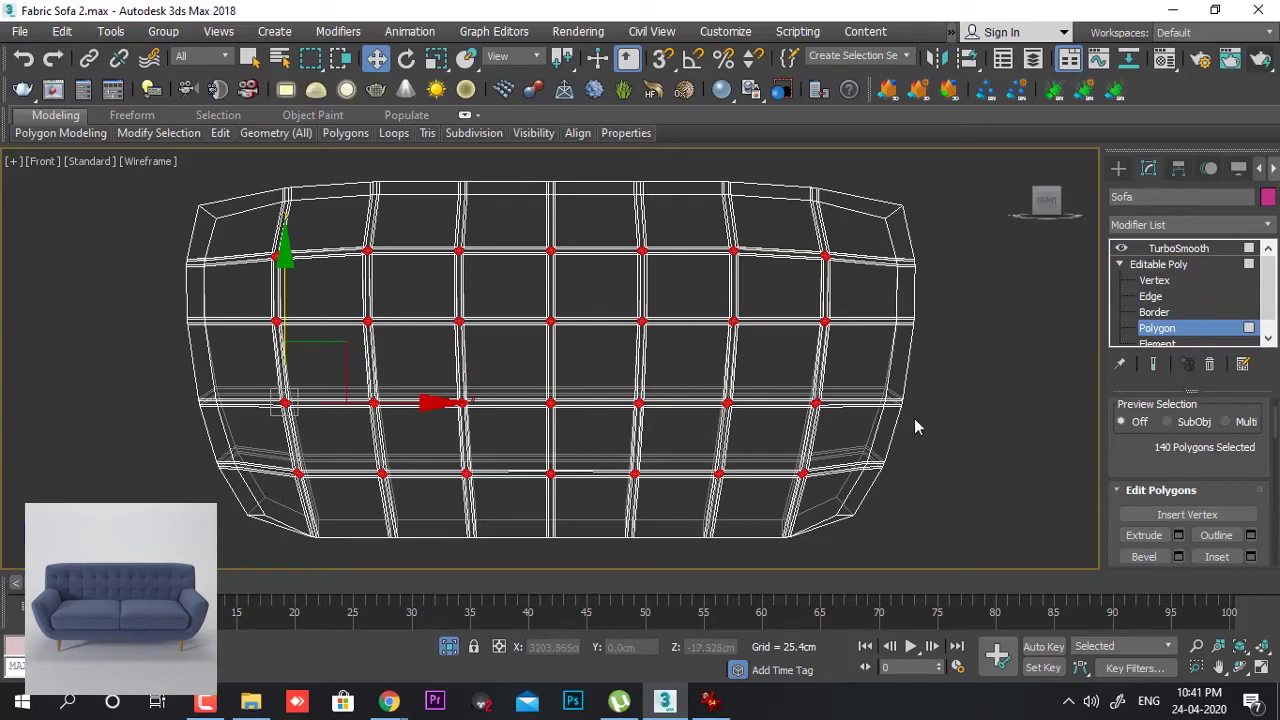
- Examine a strip crossing up close in the Perspective view and try shrinking the polygon selection to the crossings' centres
key(alt+w)
right_click(930, 480)
key(alt+w)
alt+middle_drag(886, 471, 797, 400)
scroll(797, 400, up, 5)
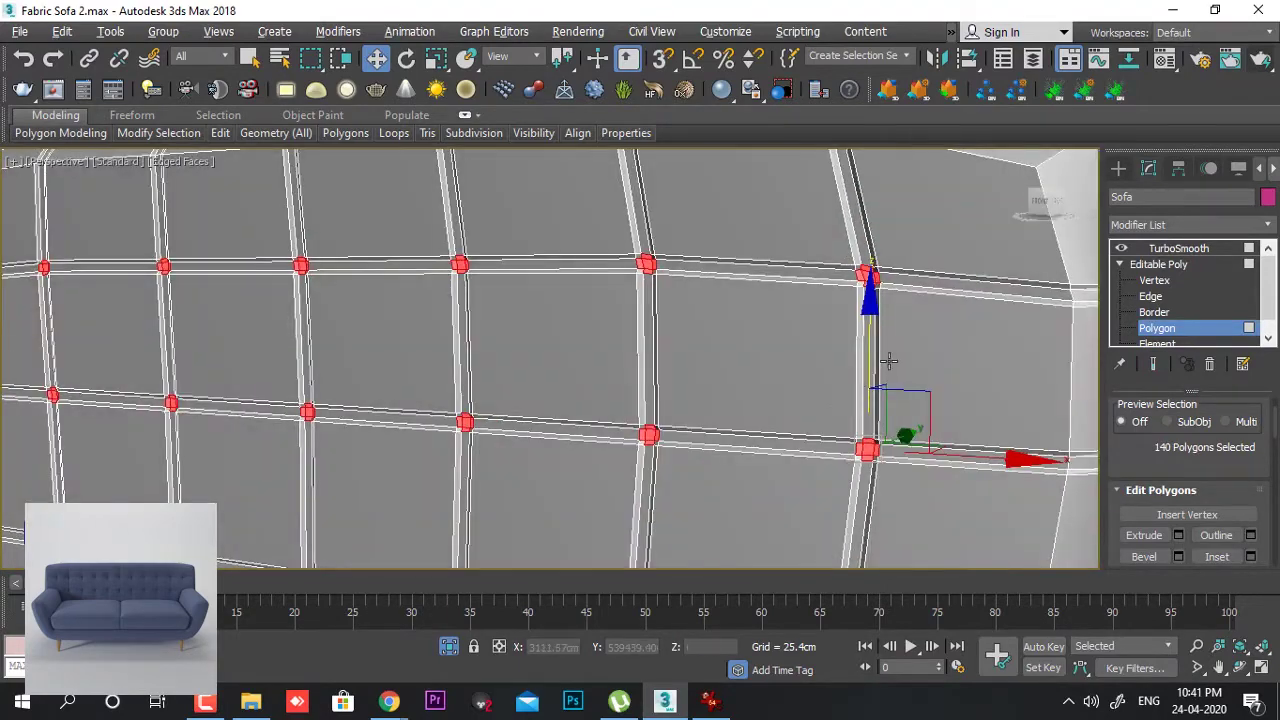
alt+middle_drag(889, 361, 726, 417)
scroll(719, 410, up, 3)
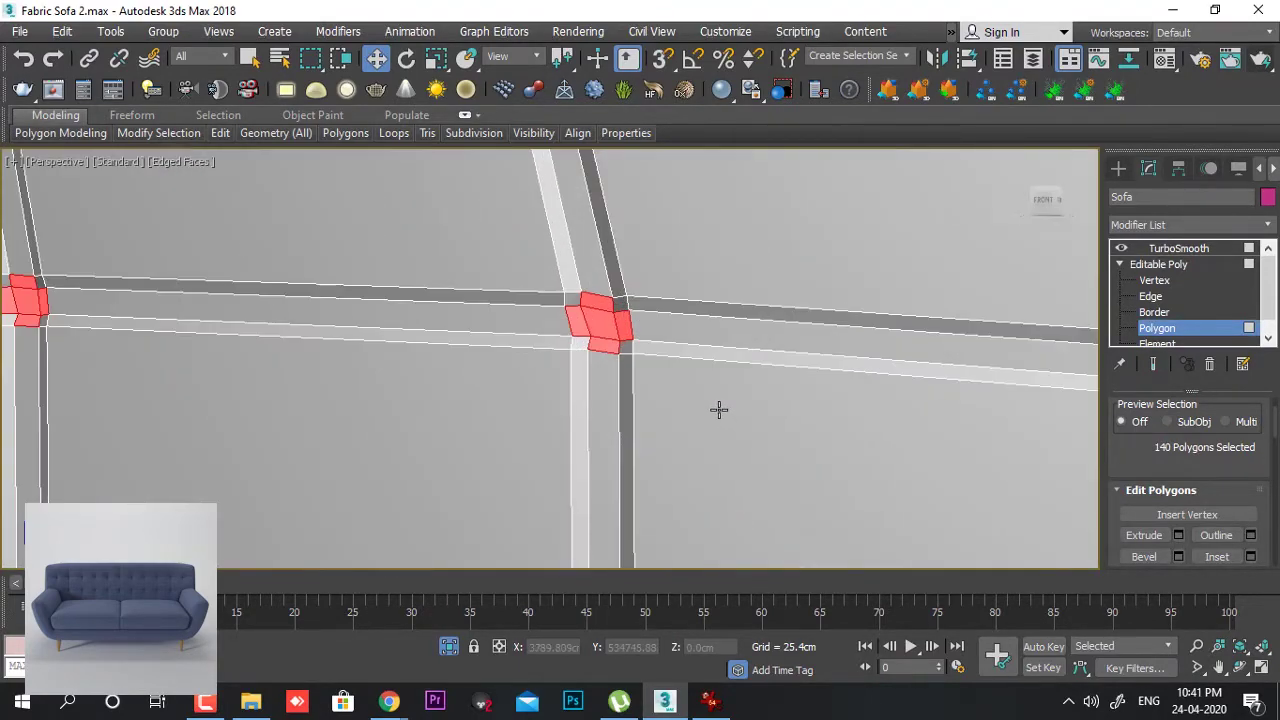
mouse_move(658, 364)
alt+middle_down()
mouse_move(674, 352)
mouse_move(649, 377)
mouse_move(655, 365)
alt+middle_up()
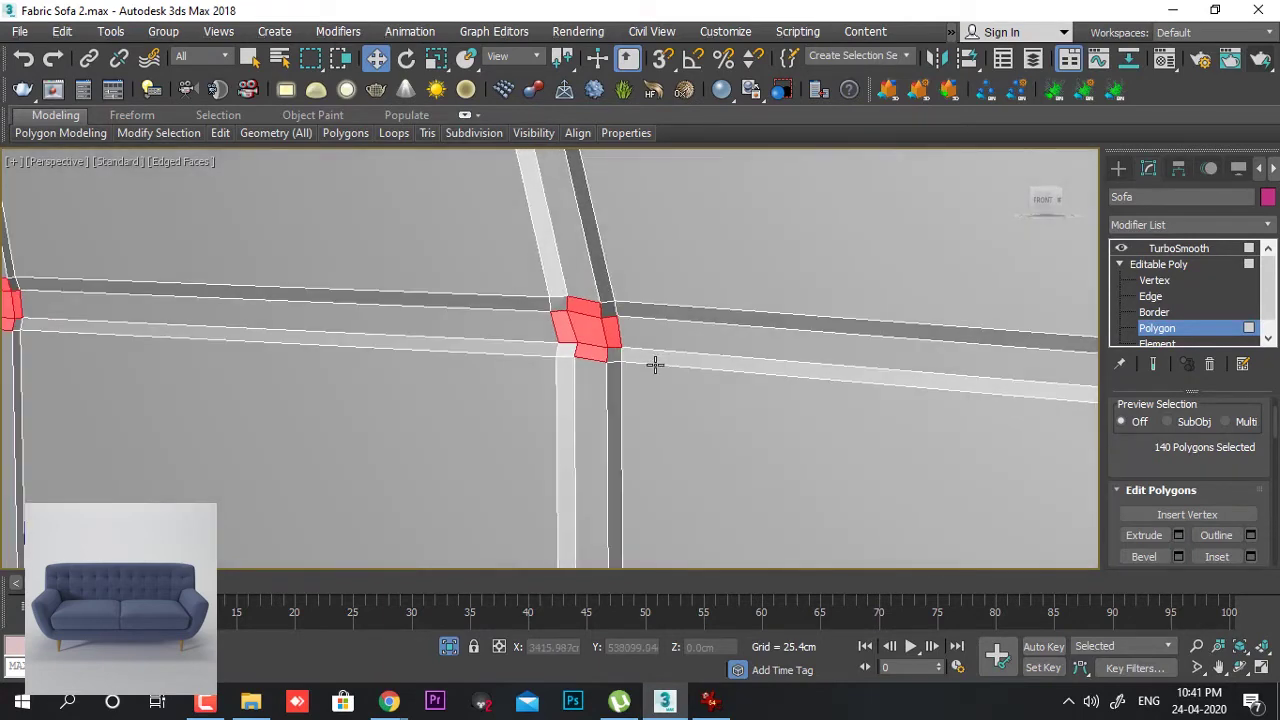
drag(1128, 464, 1124, 599)
click(1152, 510)
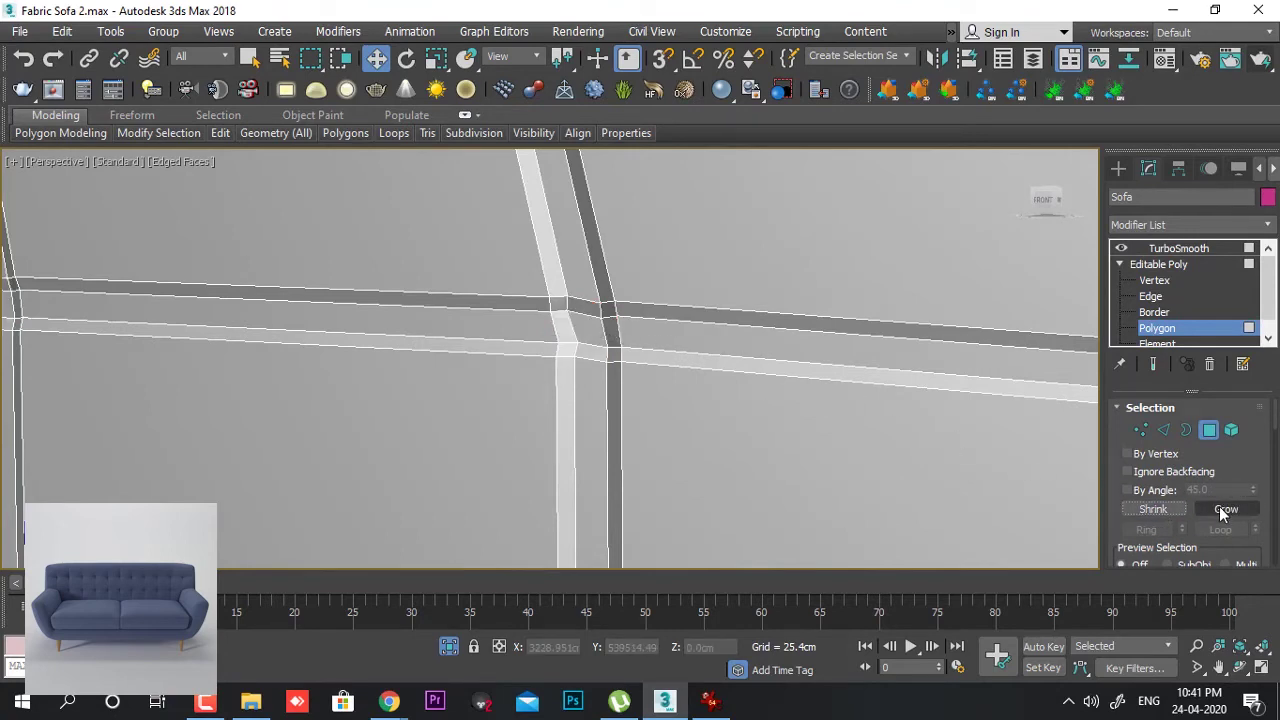
- Select the centre polygons at the vertical seam crossings along the backrest's uppermost horizontal seam, working across to its left end
click(590, 330)
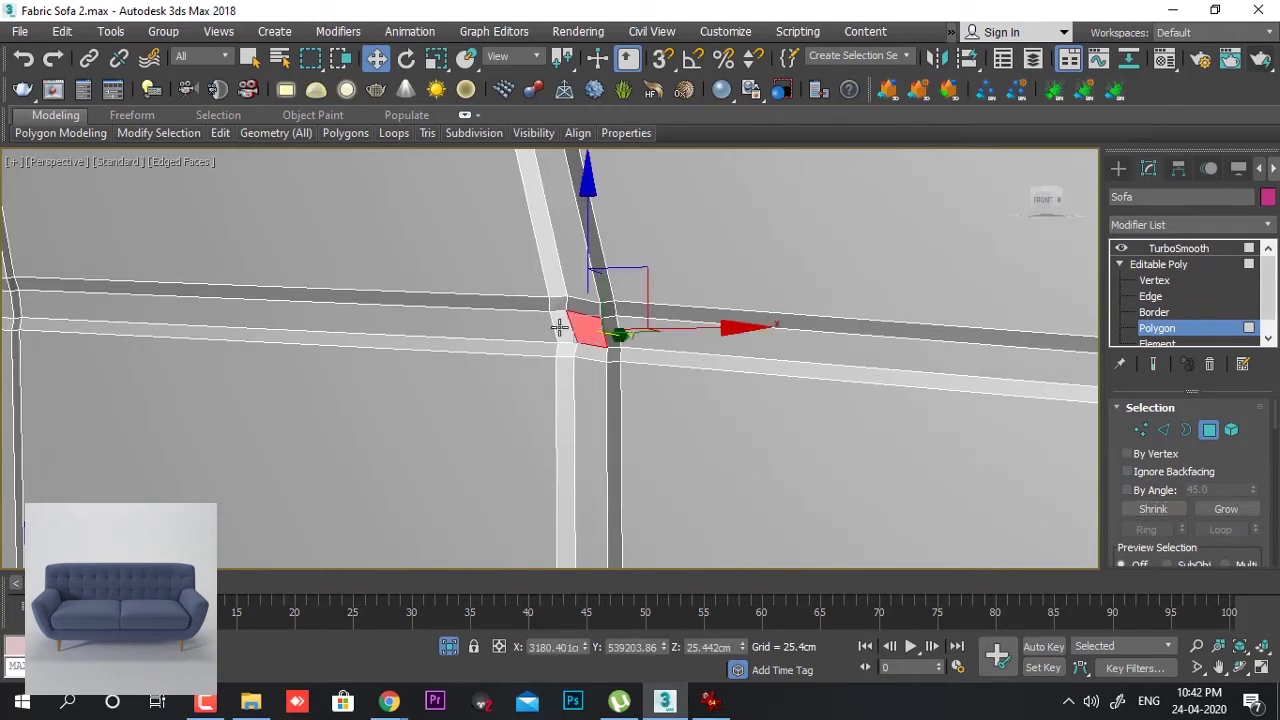
scroll(529, 357, down, 3)
middle_drag(314, 374, 695, 343)
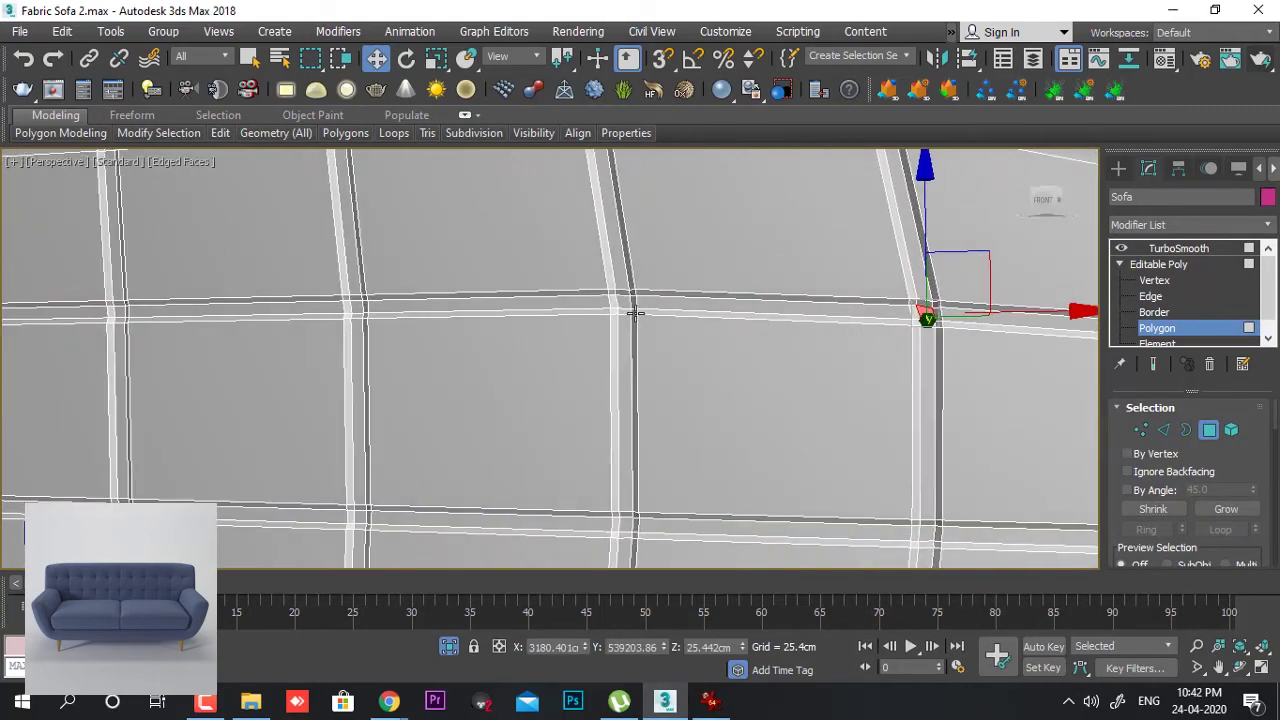
scroll(626, 302, down, 2)
scroll(743, 357, up, 3)
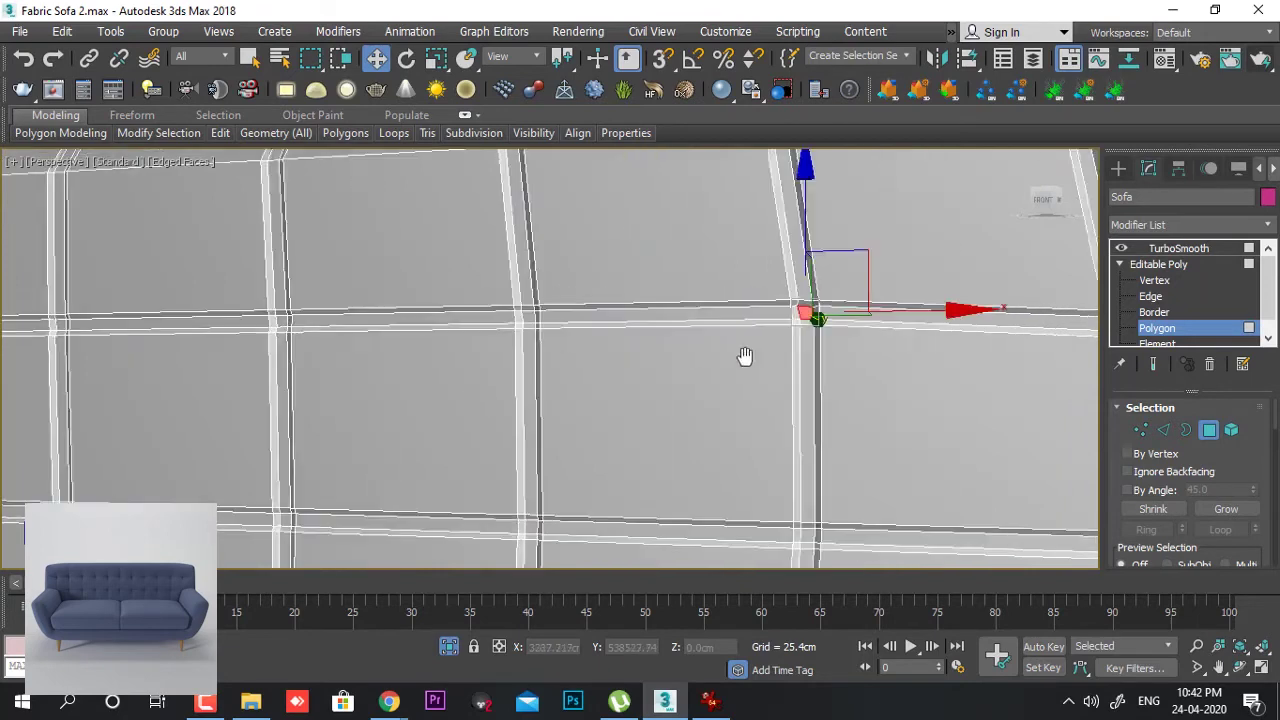
ctrl+click(705, 337)
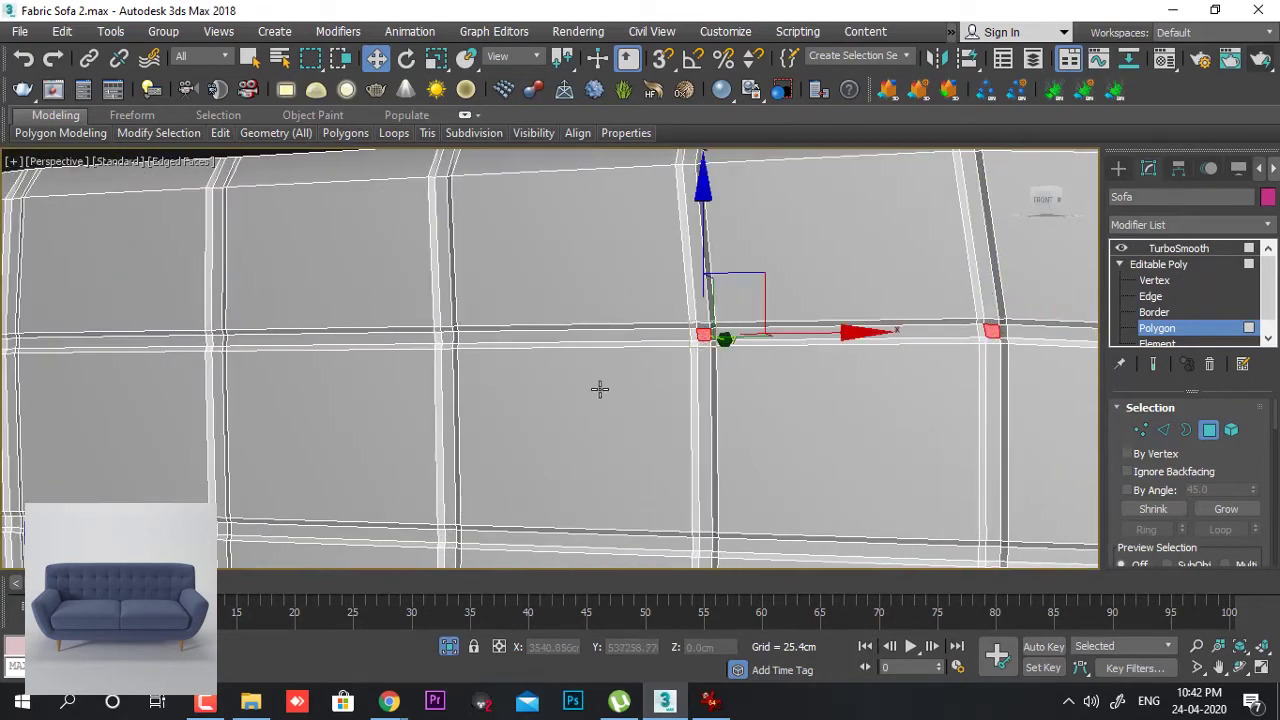
ctrl+click(447, 337)
ctrl+click(216, 340)
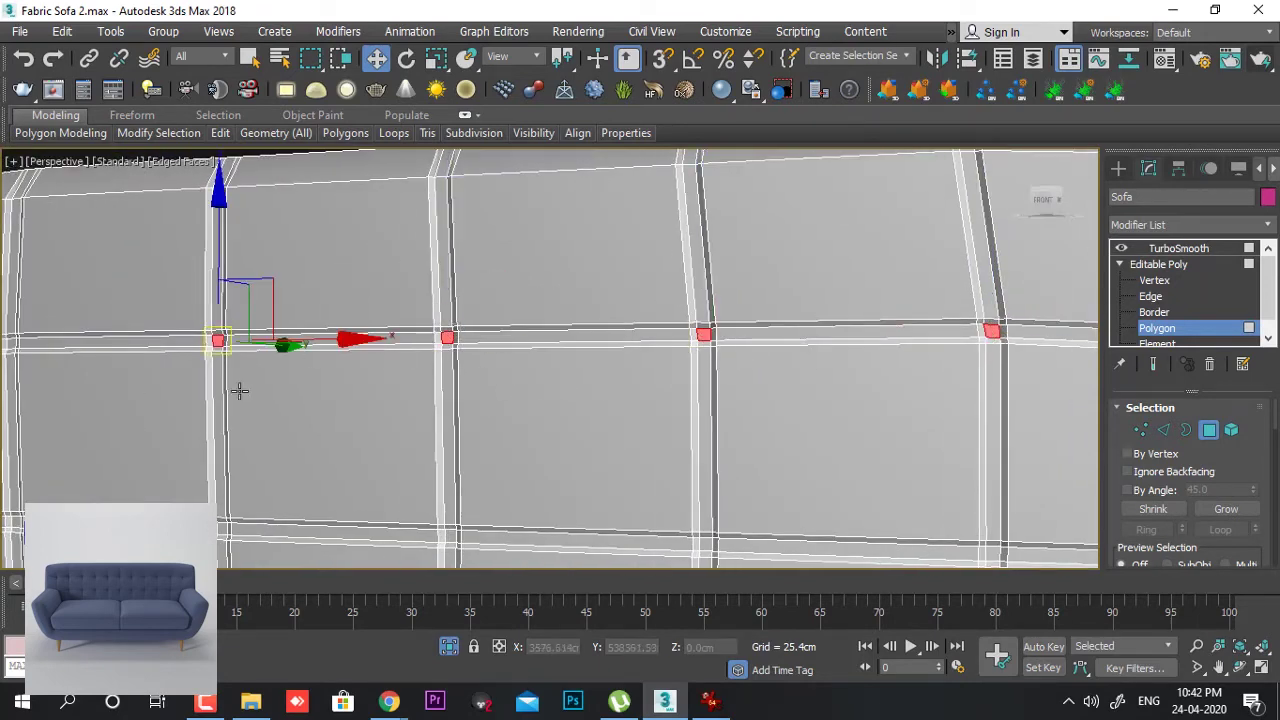
alt+middle_drag(240, 389, 870, 387)
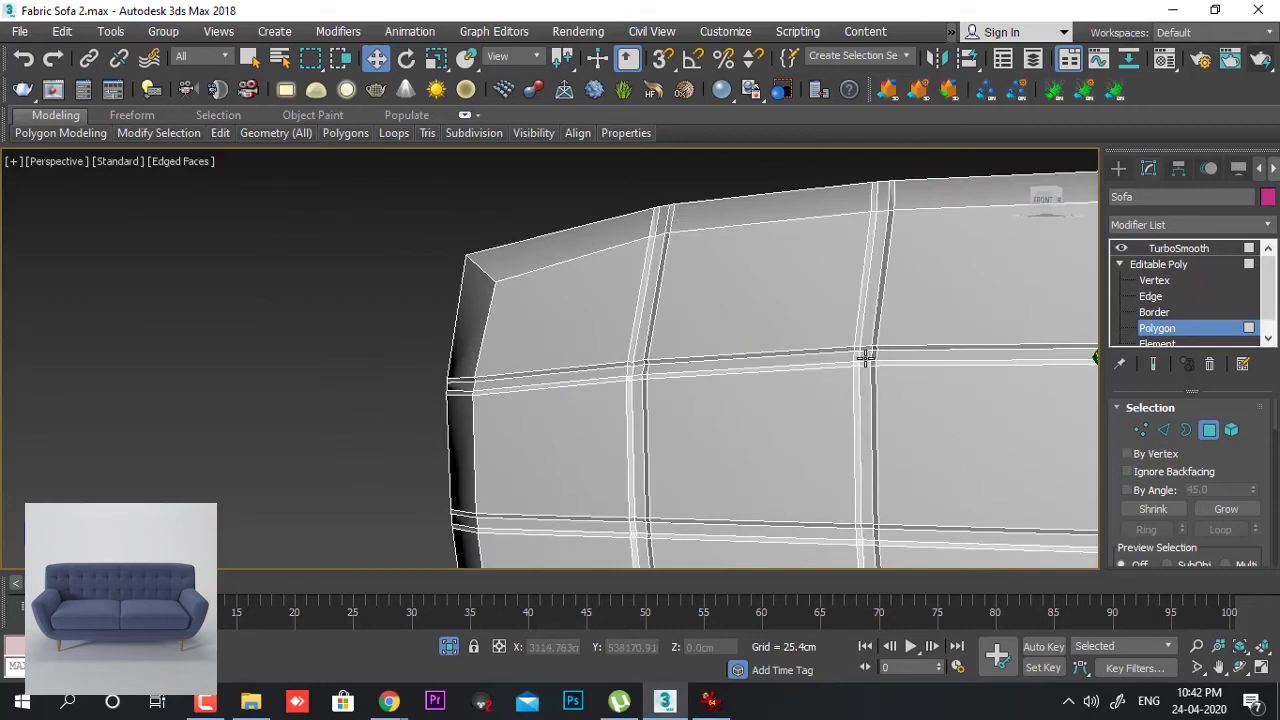
ctrl+click(865, 358)
ctrl+click(637, 371)
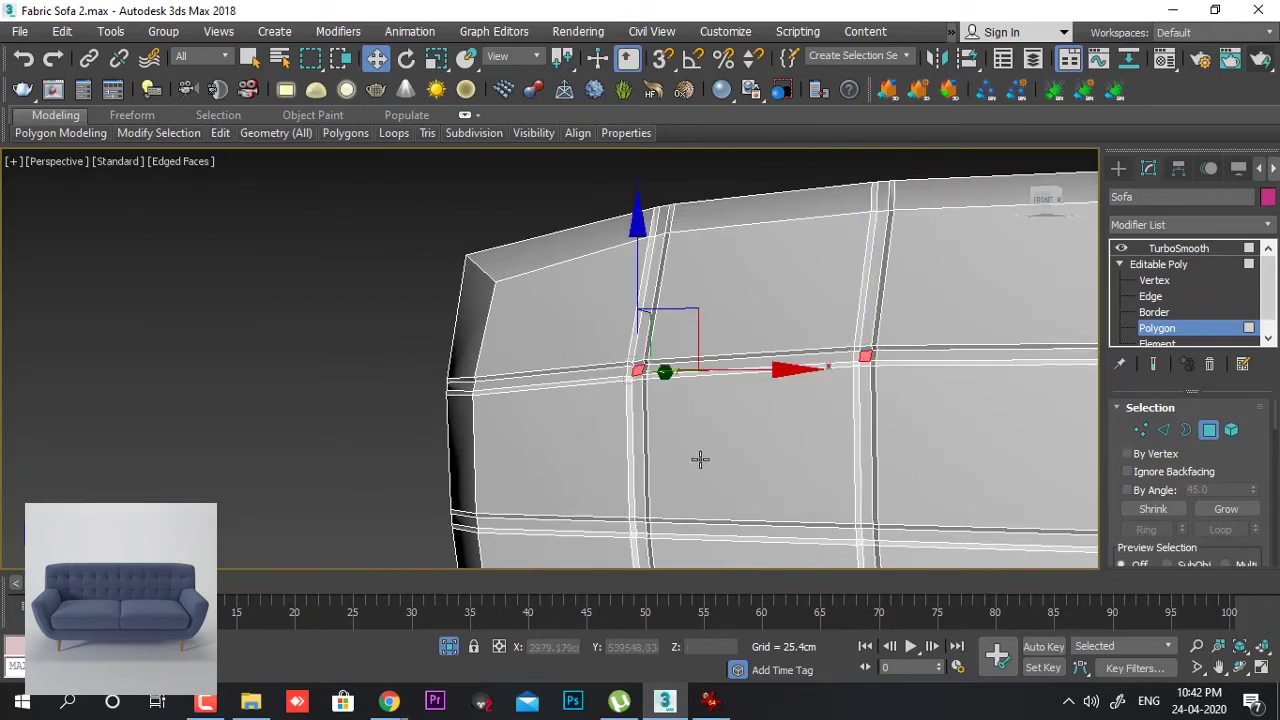
- Add the centre polygons at all seven crossings of the second horizontal seam to the selection, from the left end to the right
middle_drag(700, 457, 602, 246)
ctrl+click(546, 316)
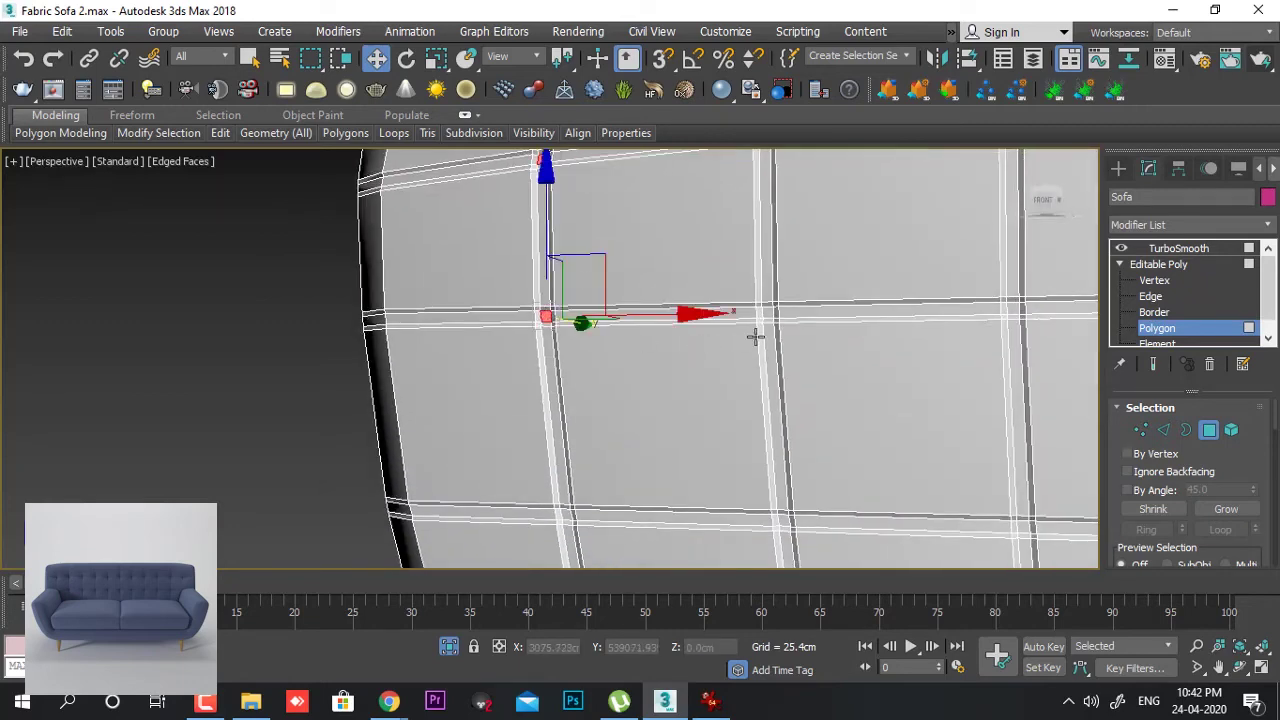
ctrl+click(769, 313)
middle_drag(894, 340, 443, 357)
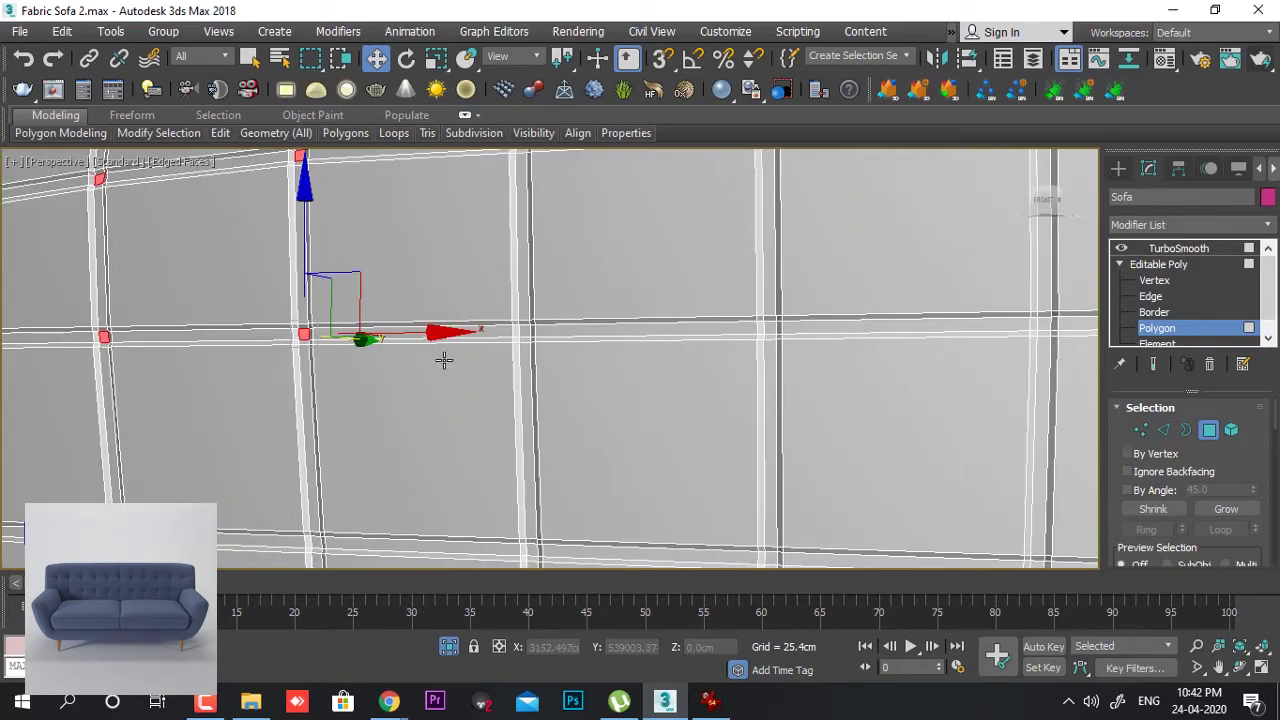
ctrl+click(524, 330)
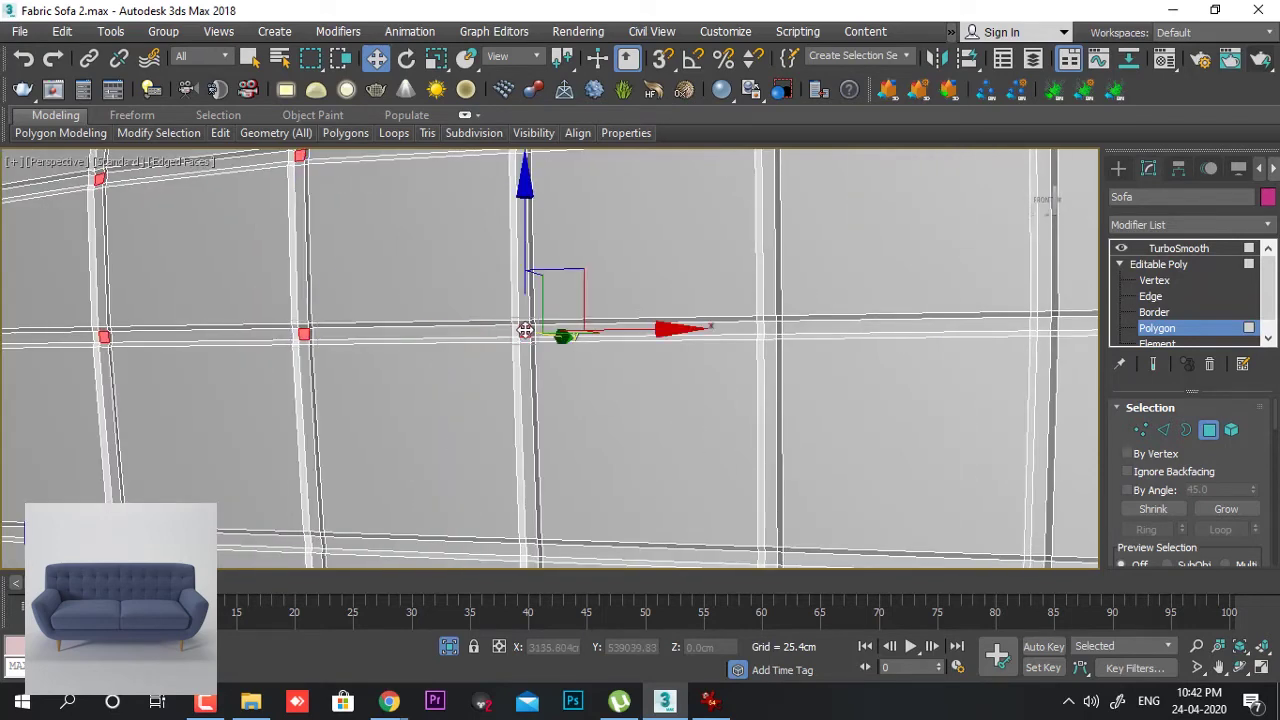
ctrl+click(768, 329)
middle_drag(949, 345, 594, 343)
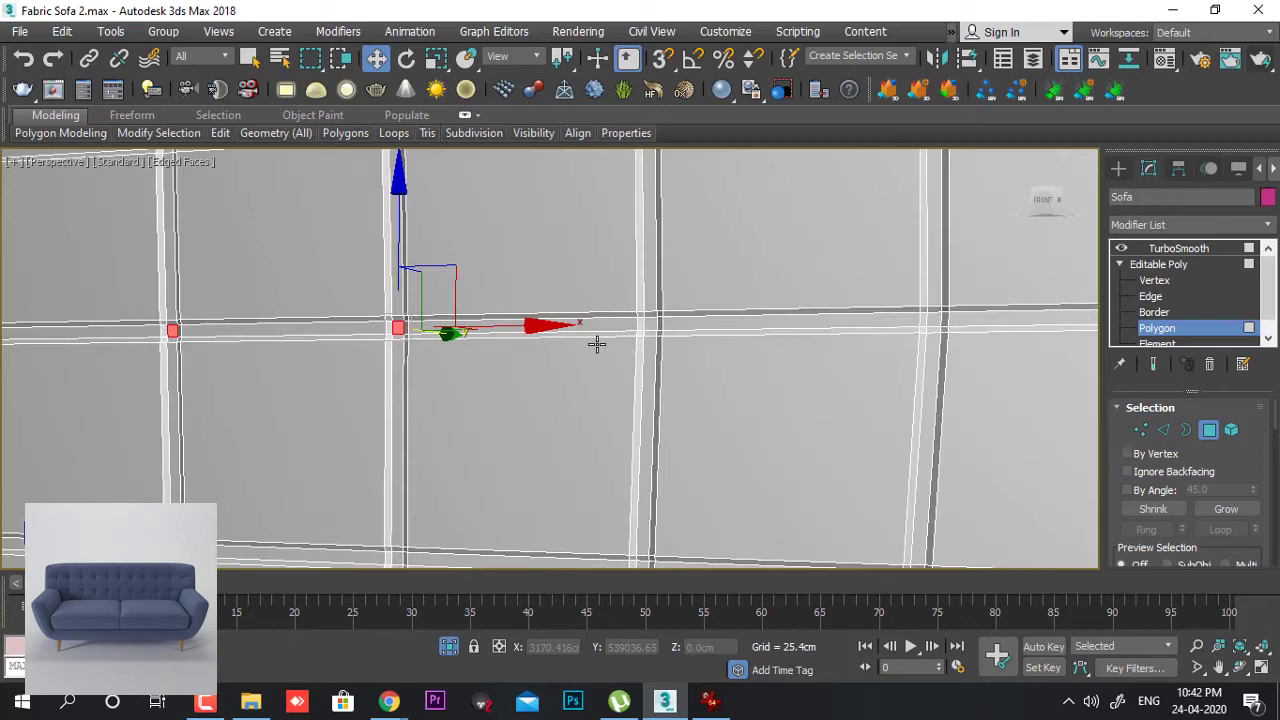
ctrl+click(651, 327)
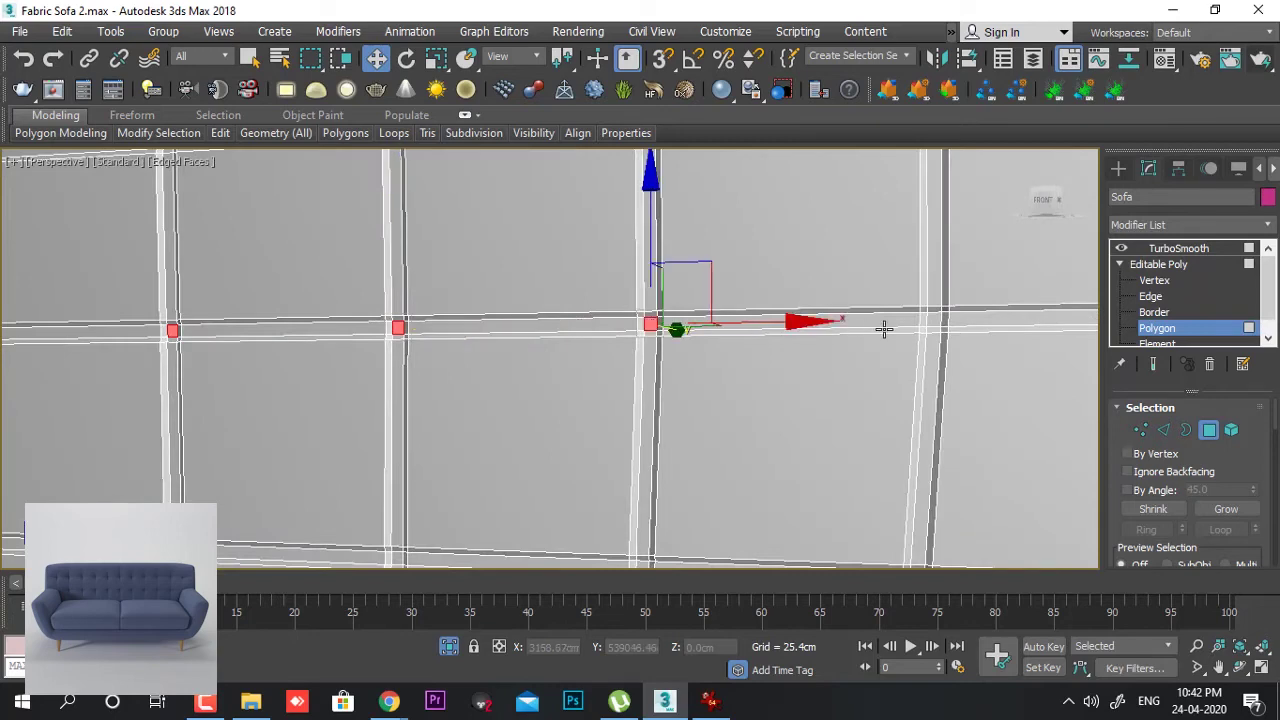
ctrl+click(934, 327)
middle_drag(993, 331, 590, 366)
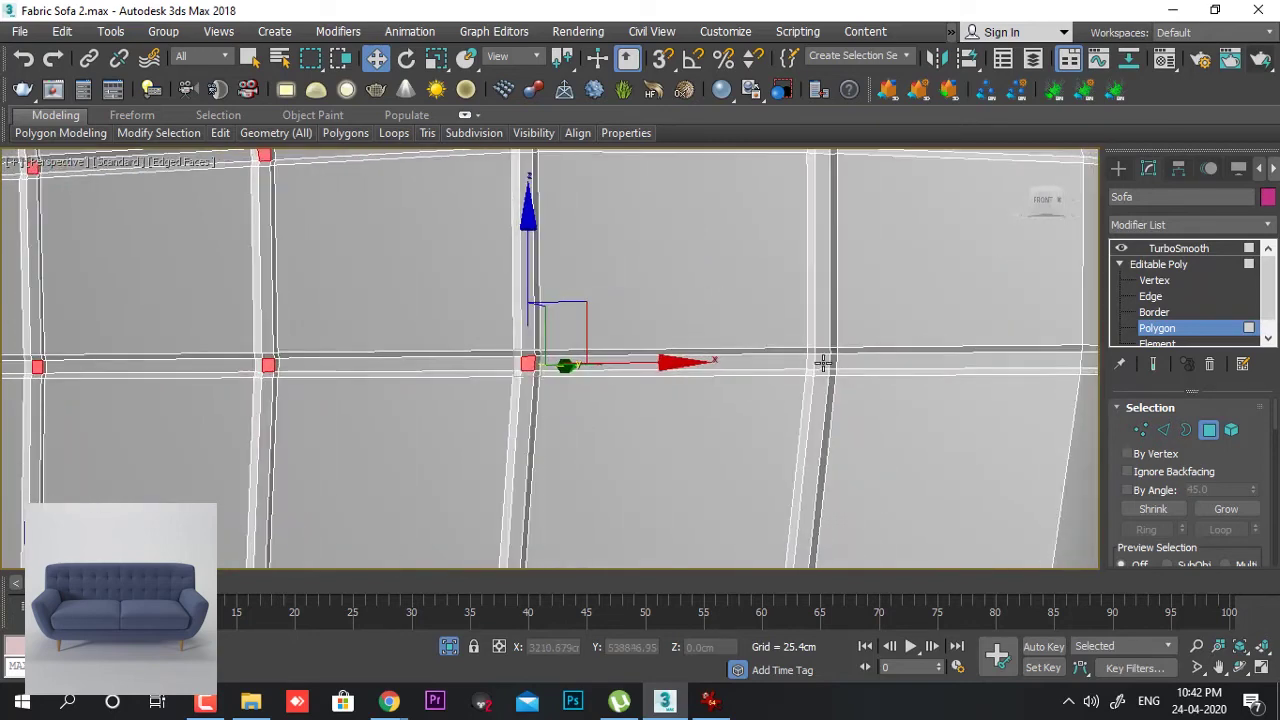
ctrl+click(824, 364)
- Add the centre polygons of the third horizontal seam's crossings to the selection, from the right end to the third column from the left
scroll(920, 381, down, 6)
scroll(920, 400, up, 5)
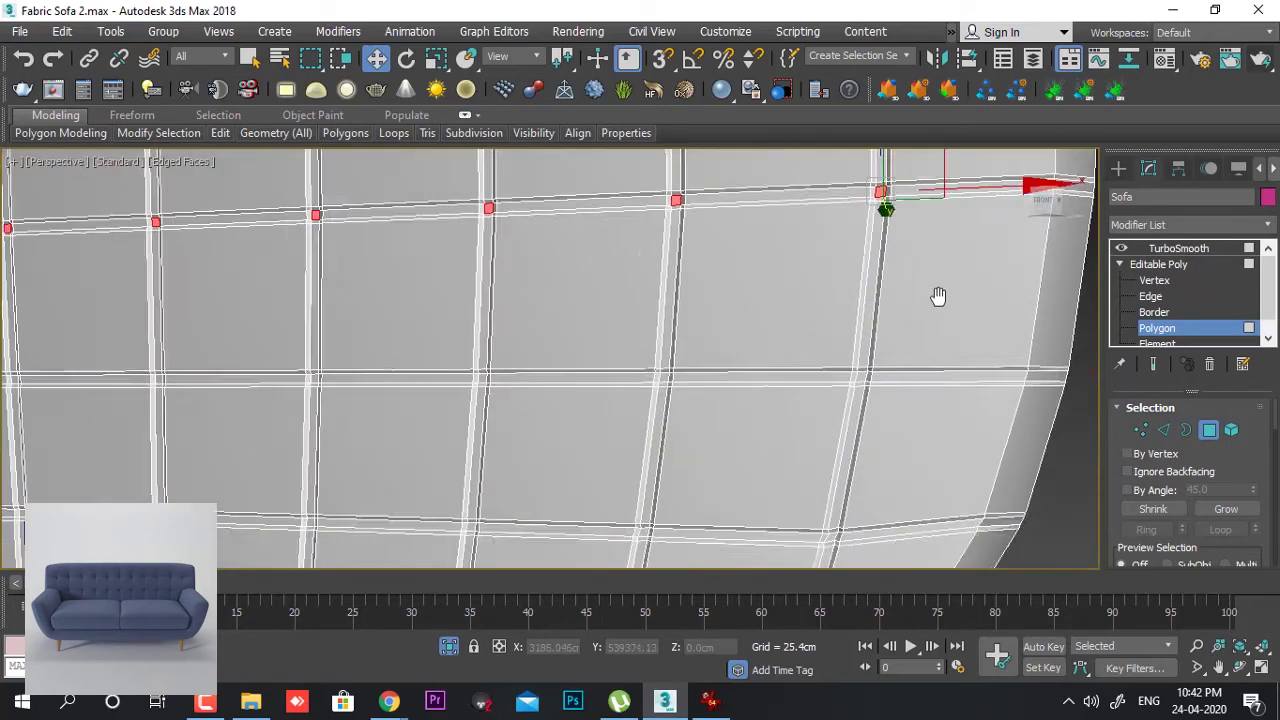
ctrl+click(866, 353)
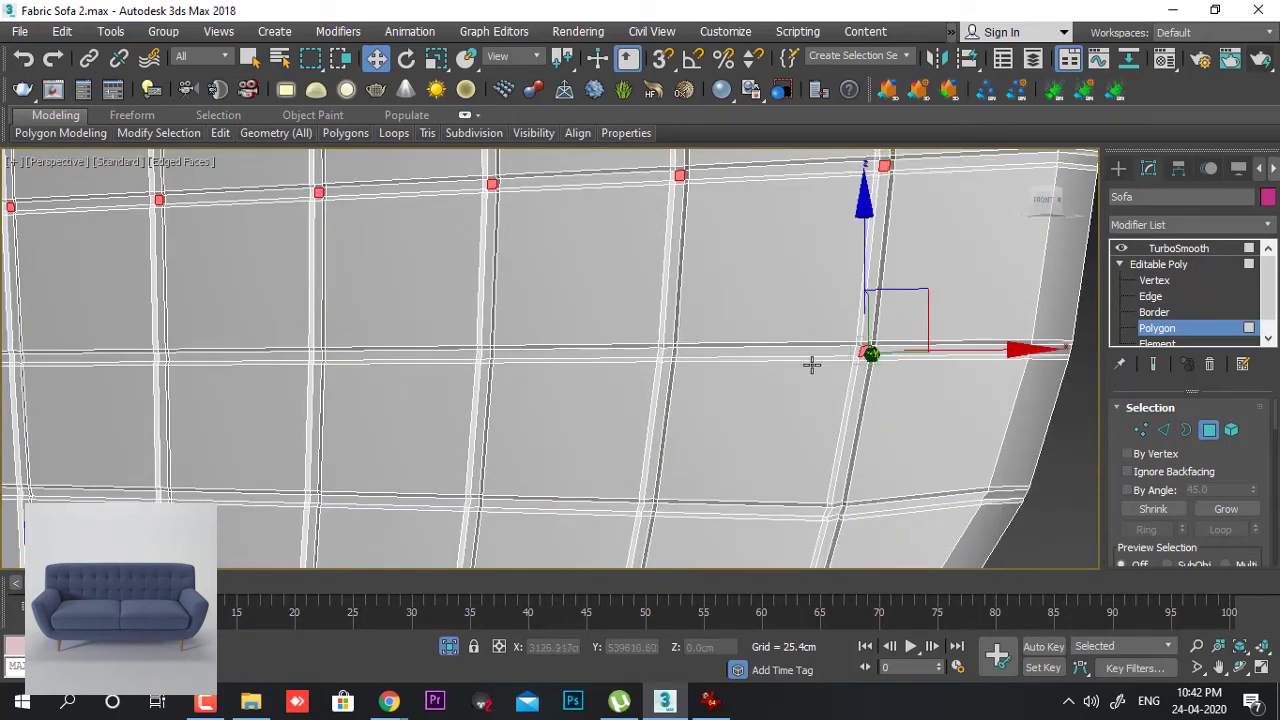
ctrl+click(667, 355)
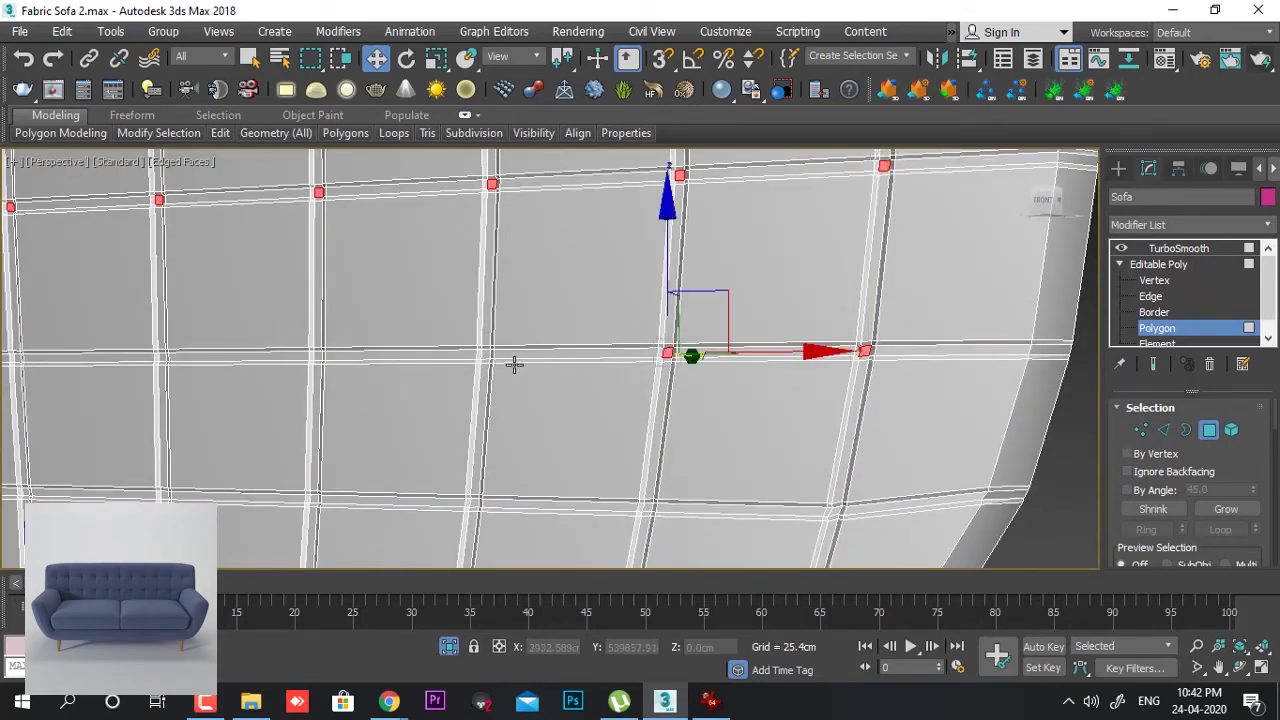
ctrl+click(485, 355)
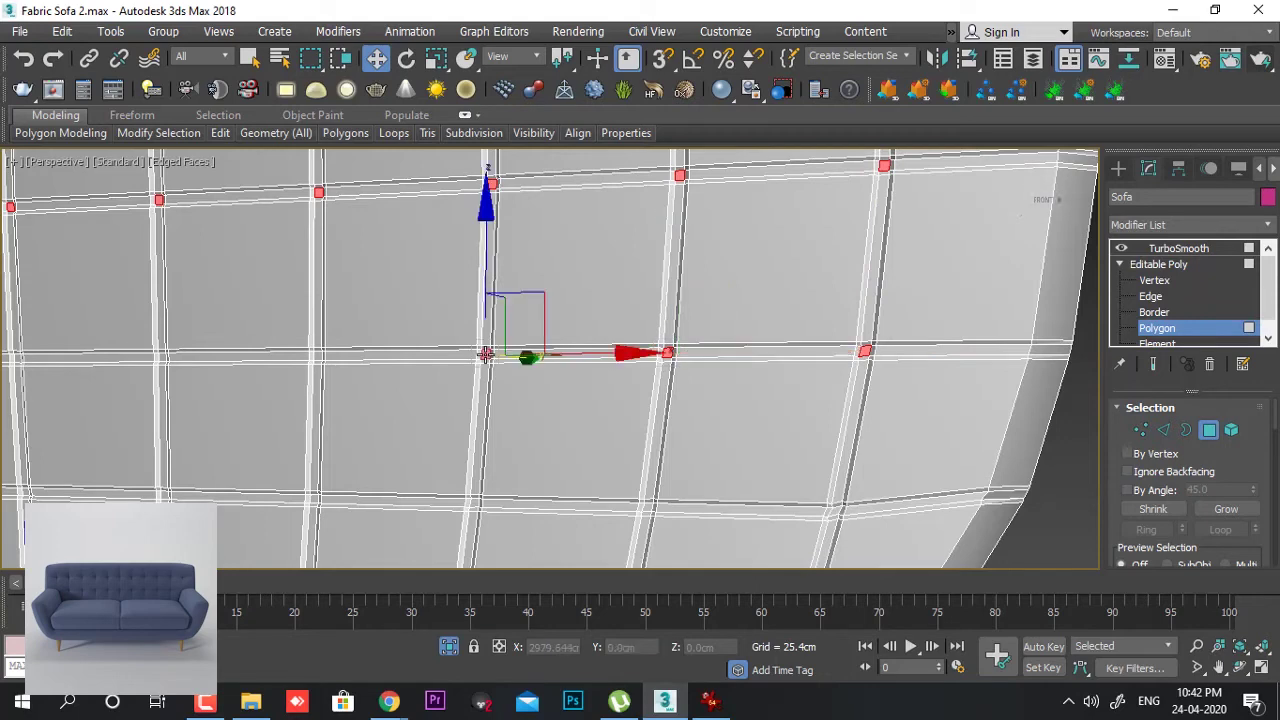
ctrl+click(318, 355)
middle_drag(266, 411, 746, 346)
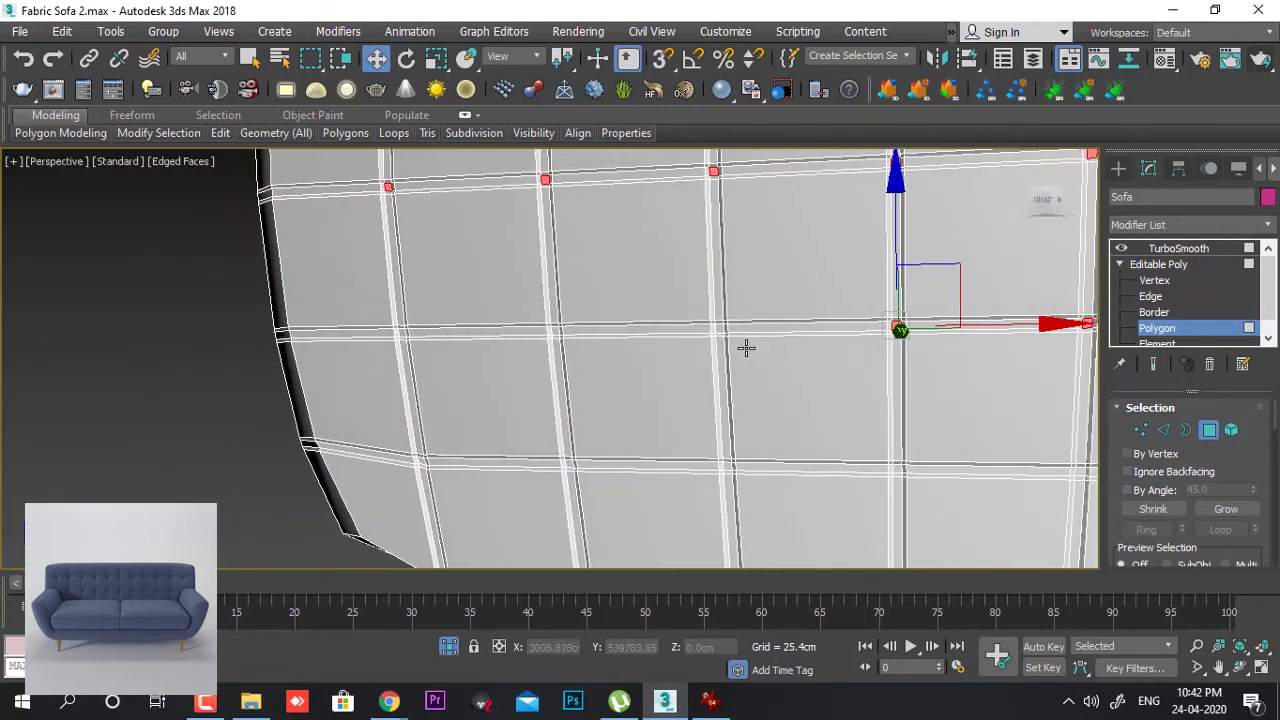
ctrl+click(718, 330)
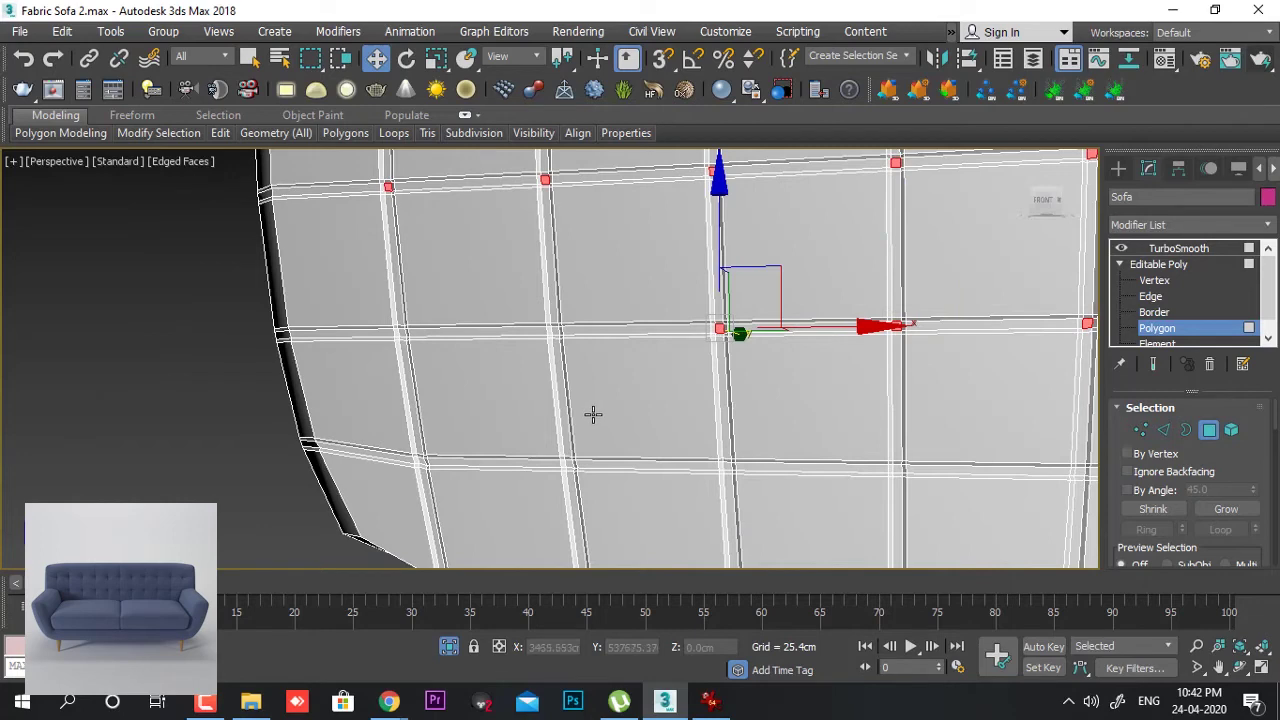
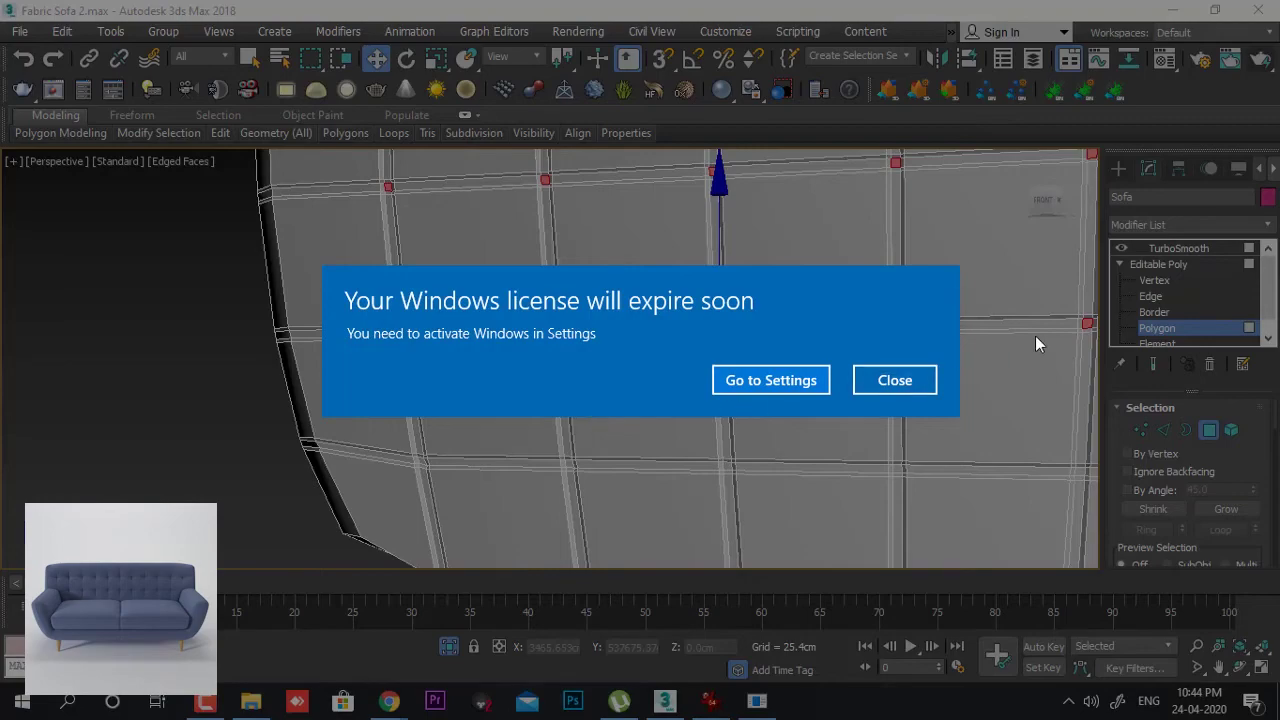
- Dismiss the Windows licence notice and add the two leftmost crossing centres of the third horizontal seam to the selection
click(886, 384)
scroll(857, 443, down, 3)
scroll(500, 437, down, 5)
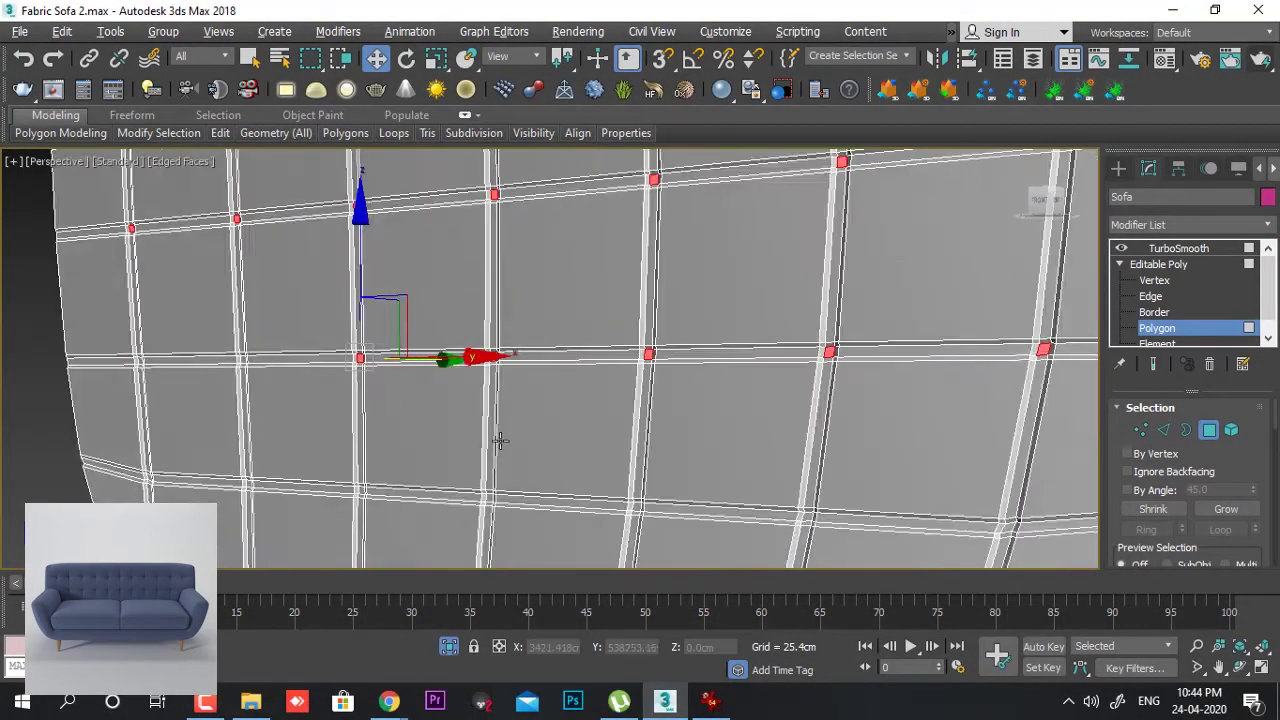
scroll(512, 418, up, 6)
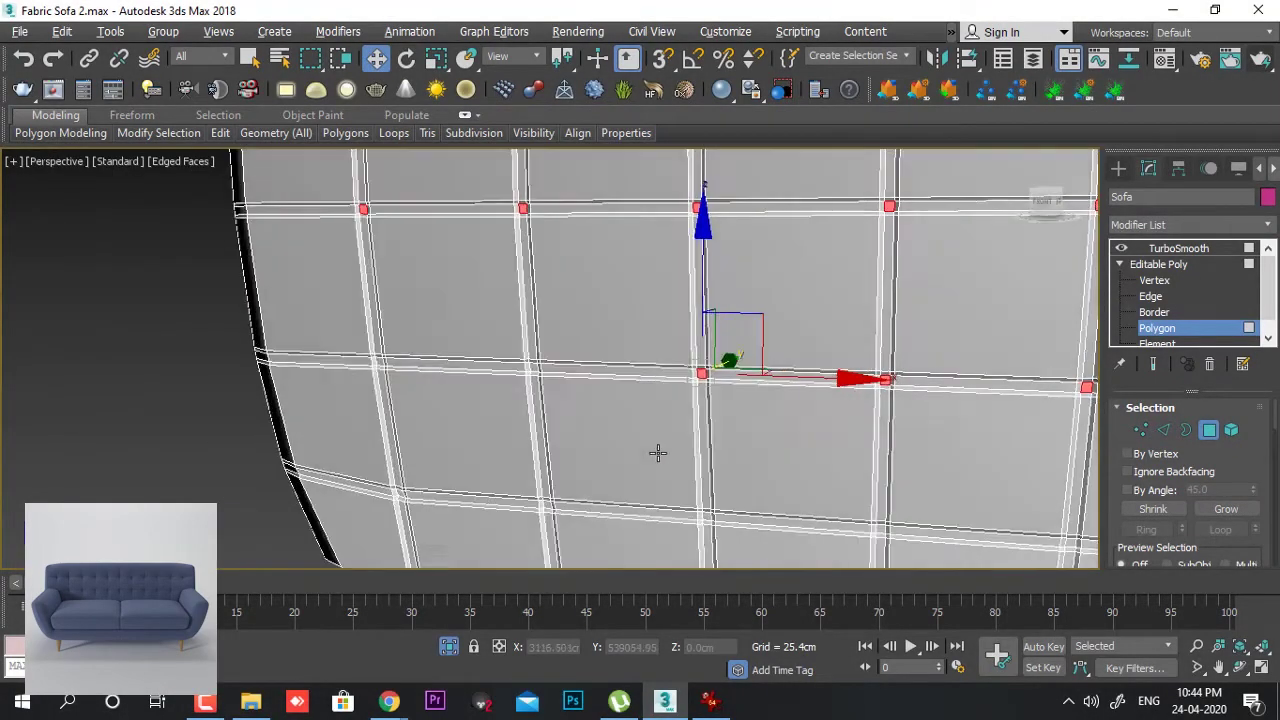
scroll(680, 440, up, 5)
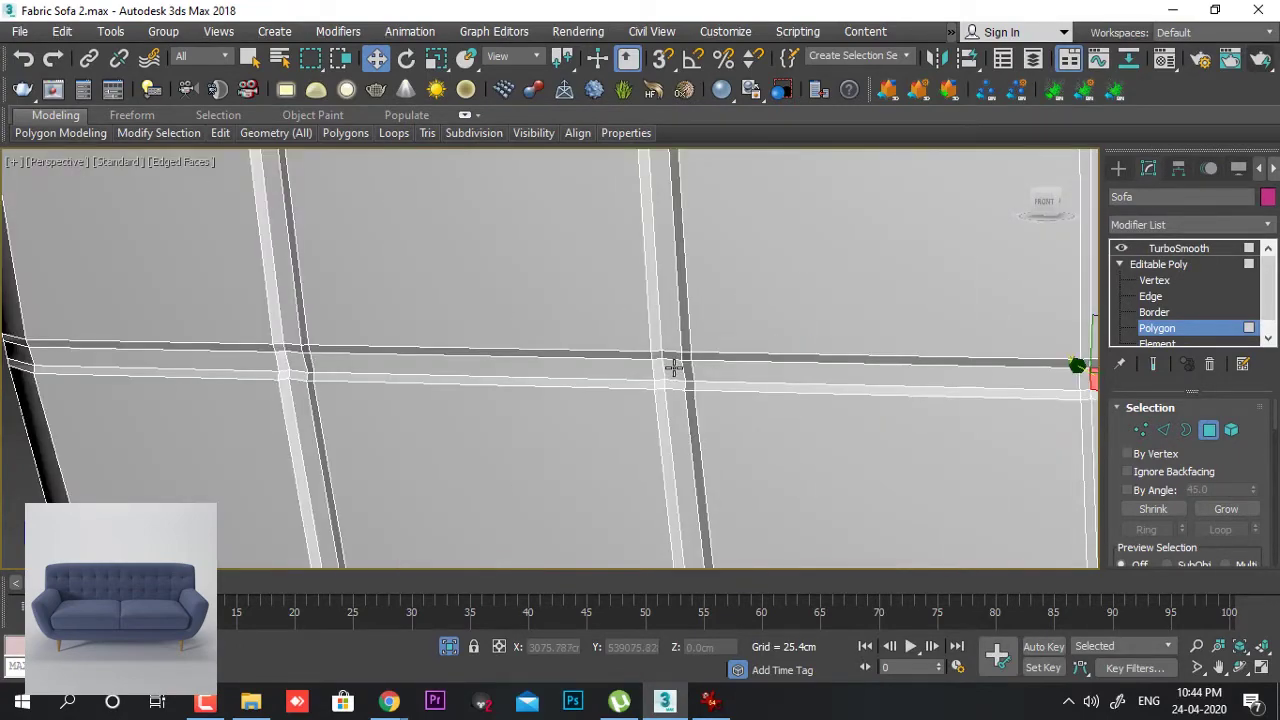
ctrl+click(298, 363)
middle_drag(300, 362, 214, 336)
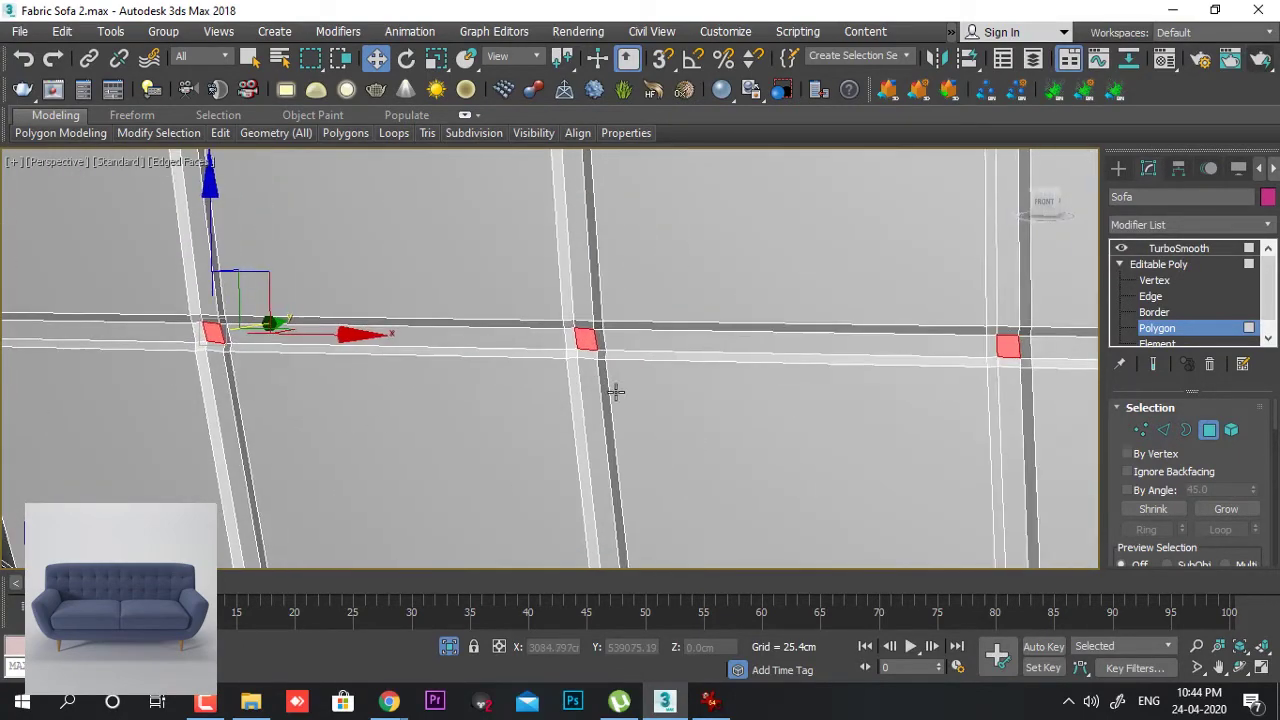
- Add the three leftmost crossing centre polygons of the lowest horizontal seam to the selection
scroll(722, 394, down, 5)
scroll(757, 451, up, 6)
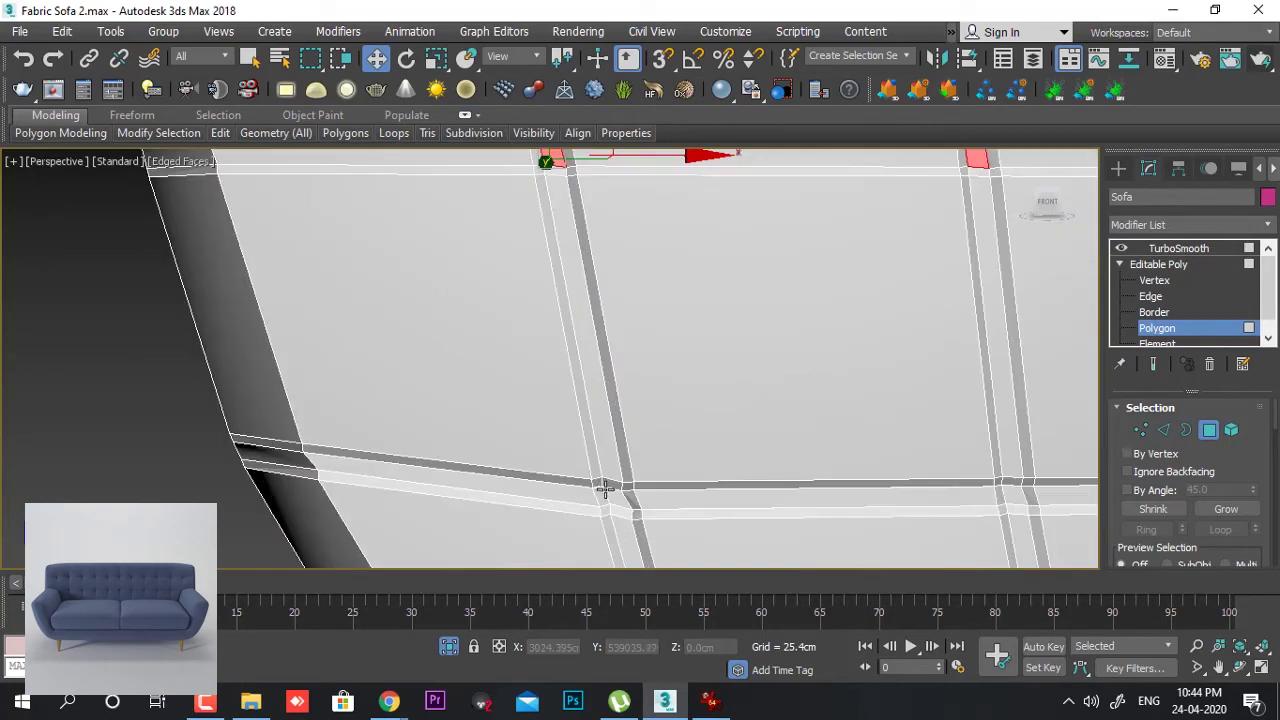
ctrl+click(611, 497)
middle_drag(820, 439, 424, 333)
ctrl+click(515, 387)
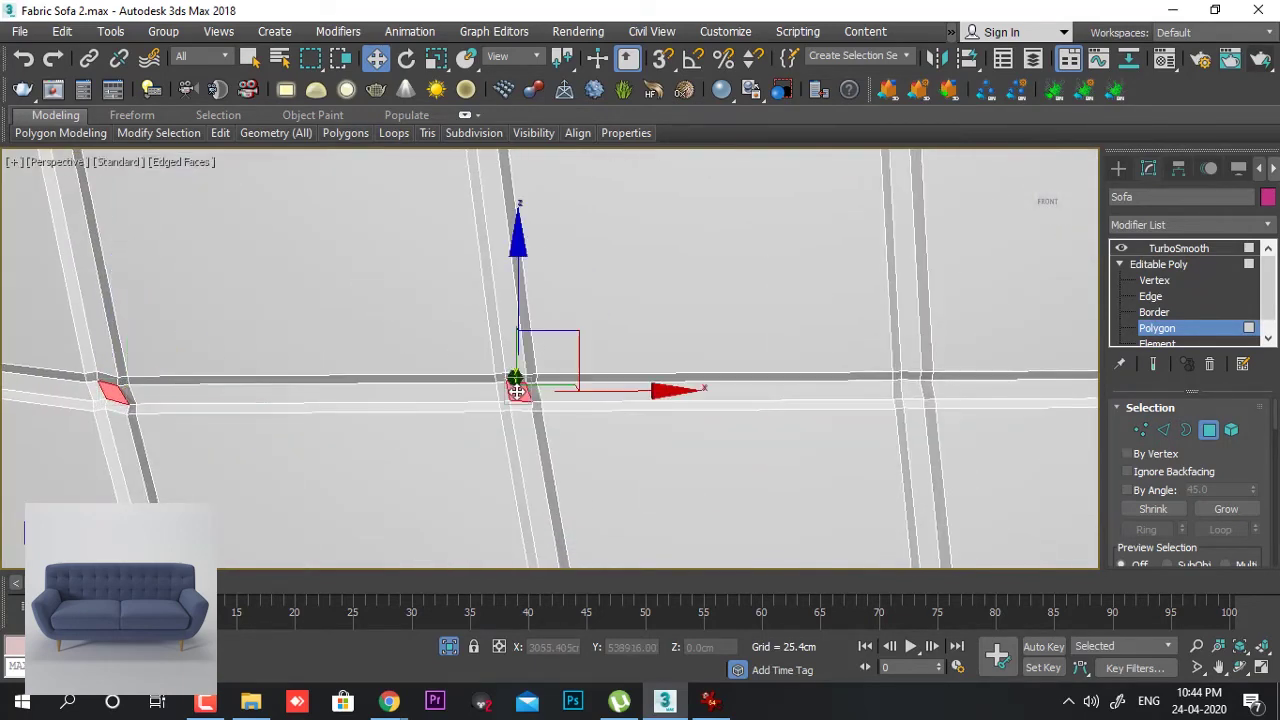
ctrl+click(906, 390)
- Add the lowest seam's four remaining crossing centres through to the right end, dismissing the Windows licence notice on the way
alt+middle_drag(654, 366, 523, 323)
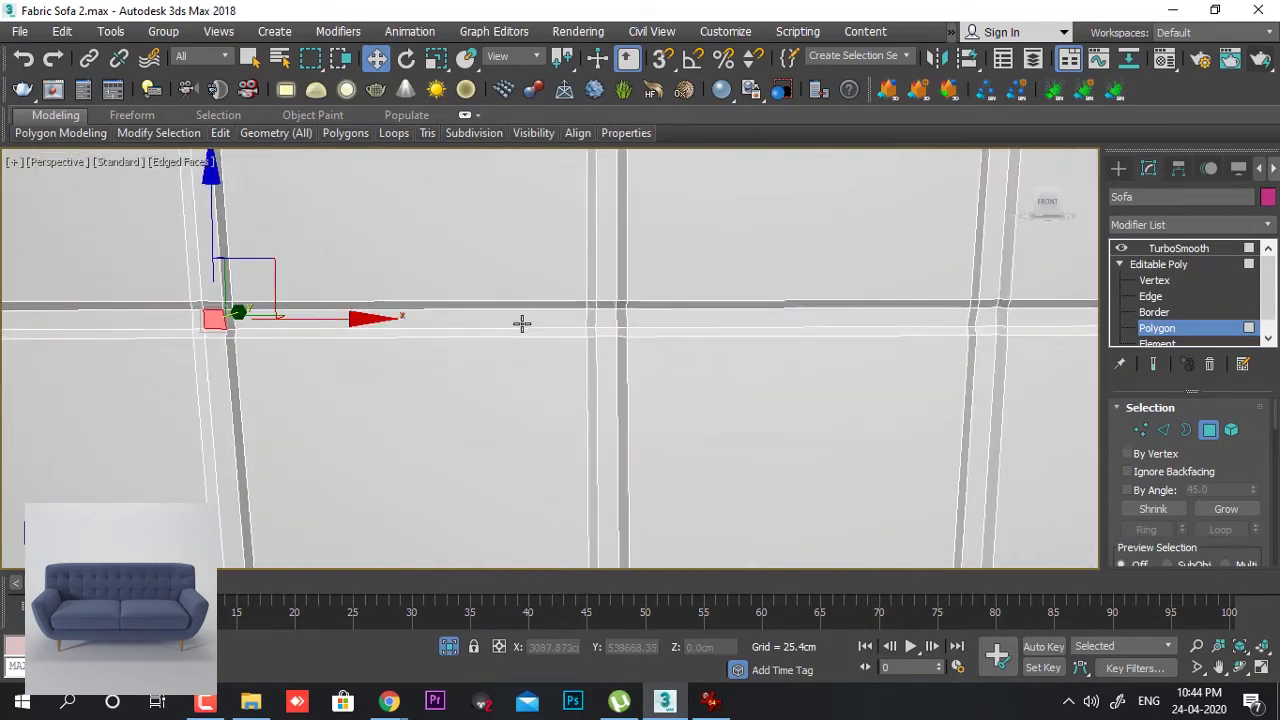
ctrl+click(606, 318)
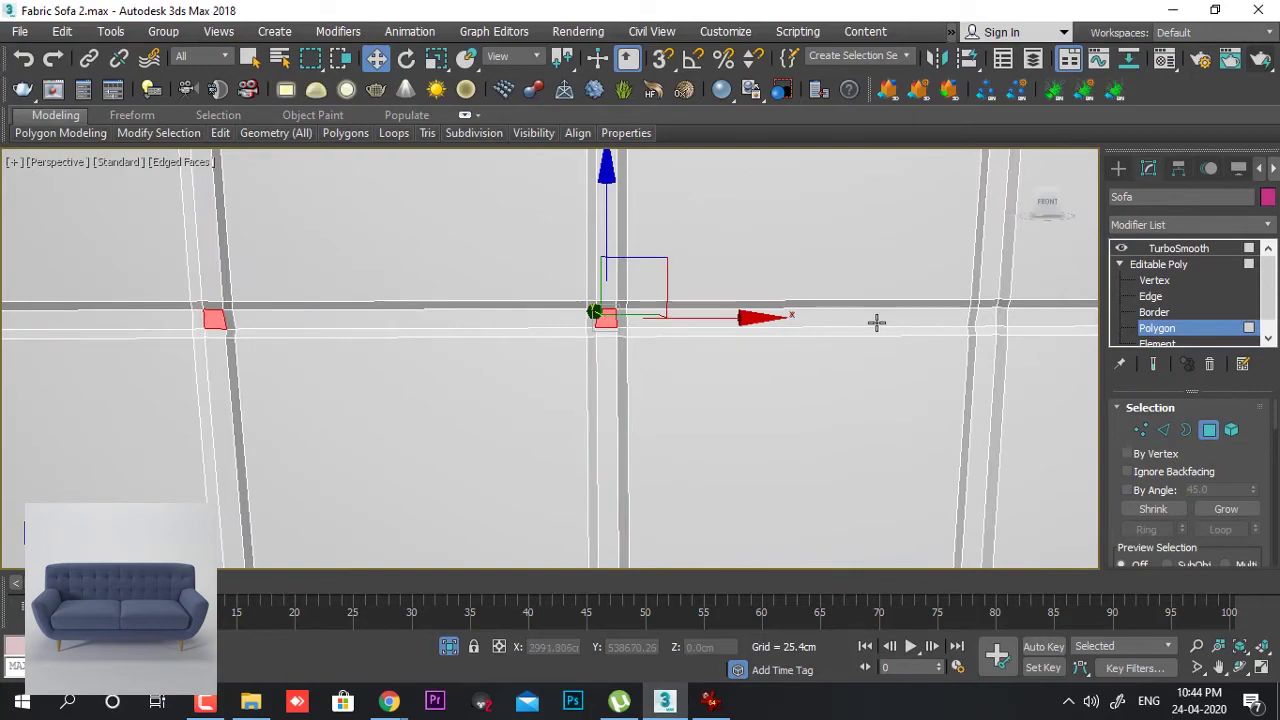
ctrl+click(985, 318)
alt+middle_drag(914, 329, 526, 336)
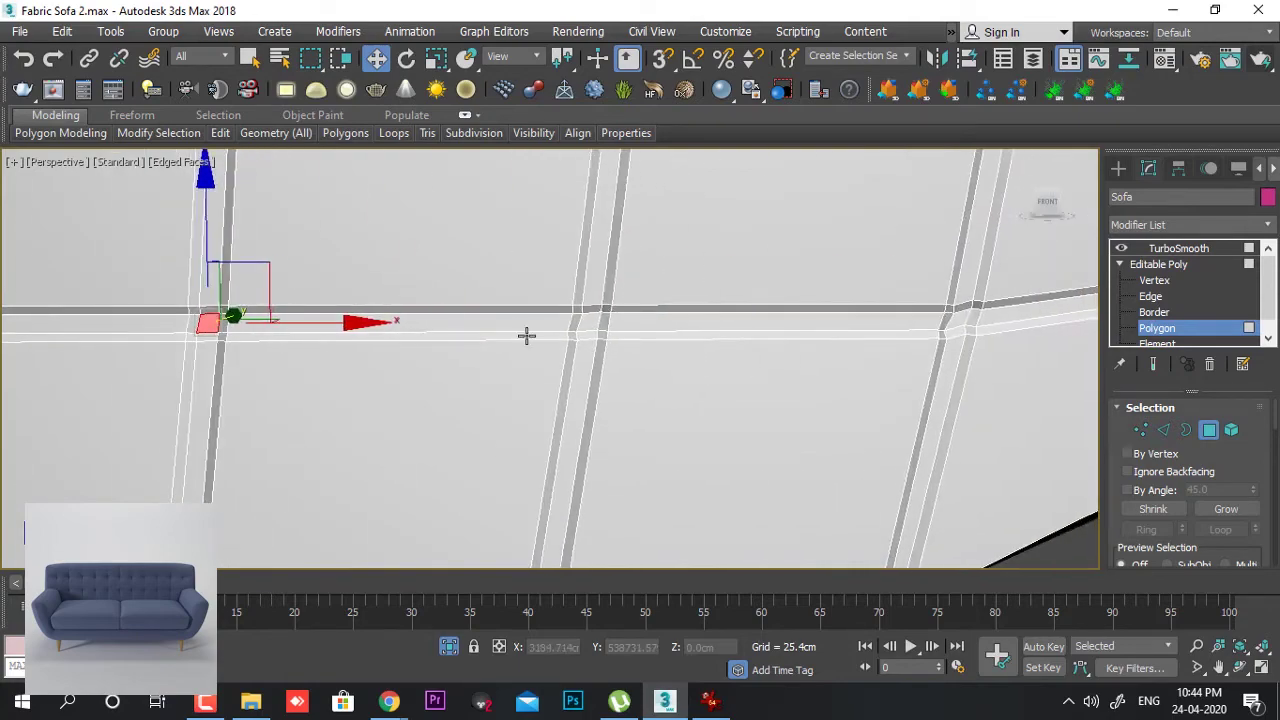
ctrl+click(591, 322)
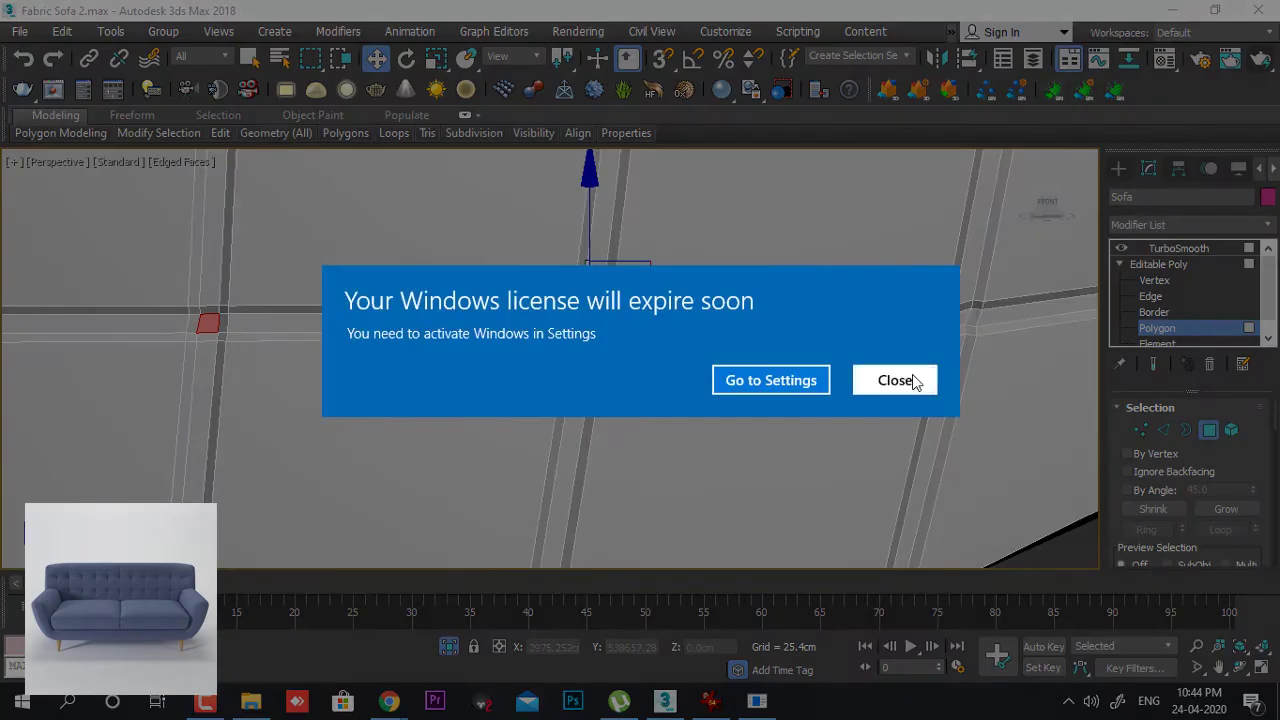
click(913, 382)
ctrl+click(959, 314)
scroll(560, 450, down, 5)
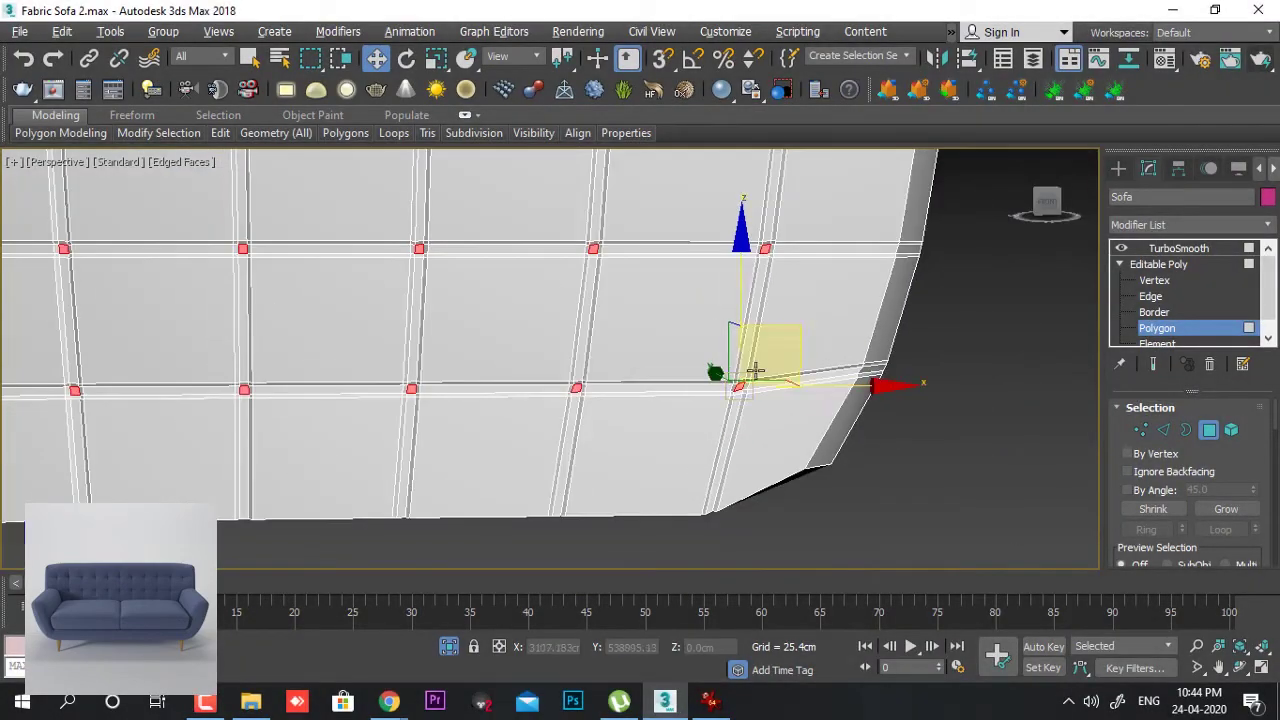
- Show the TurboSmooth end result while staying at polygon level and turn off edged faces in the Perspective view
alt+middle_drag(755, 370, 769, 437)
scroll(769, 437, down, 4)
mouse_move(714, 386)
alt+middle_down()
mouse_move(797, 443)
mouse_move(694, 425)
mouse_move(720, 400)
alt+middle_up()
click(1153, 364)
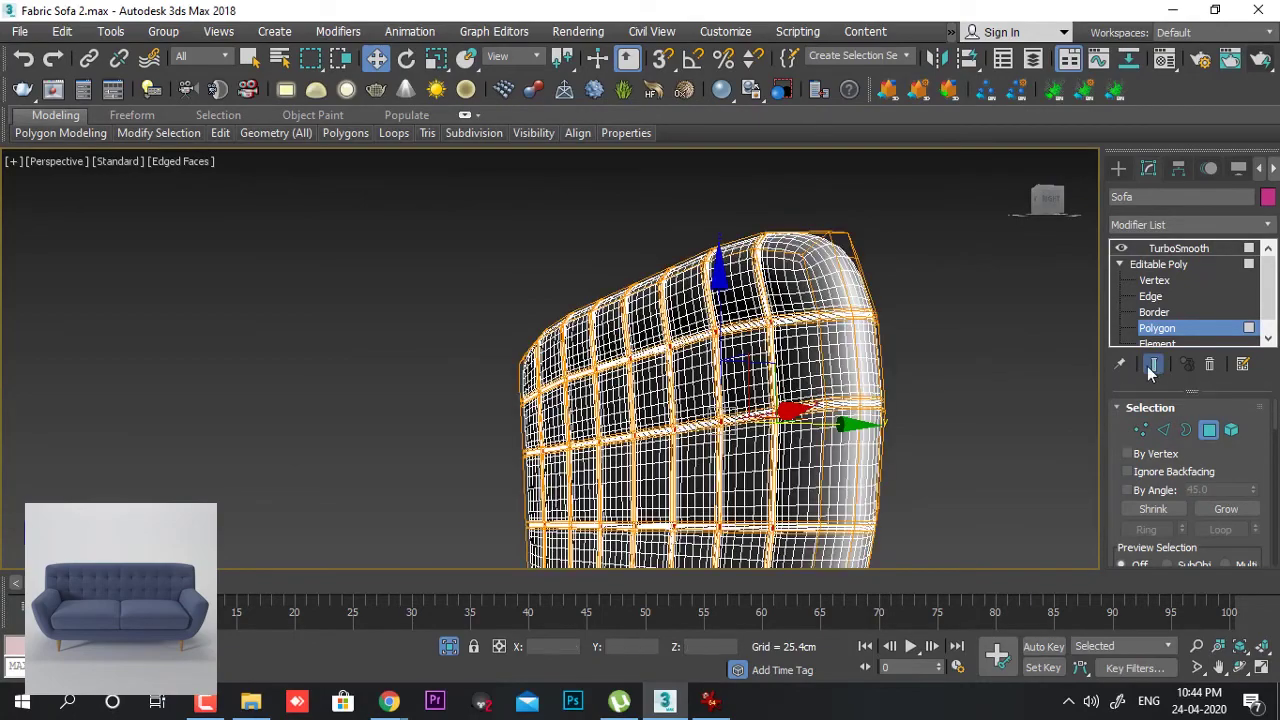
alt+middle_drag(820, 430, 808, 390)
key(F4)
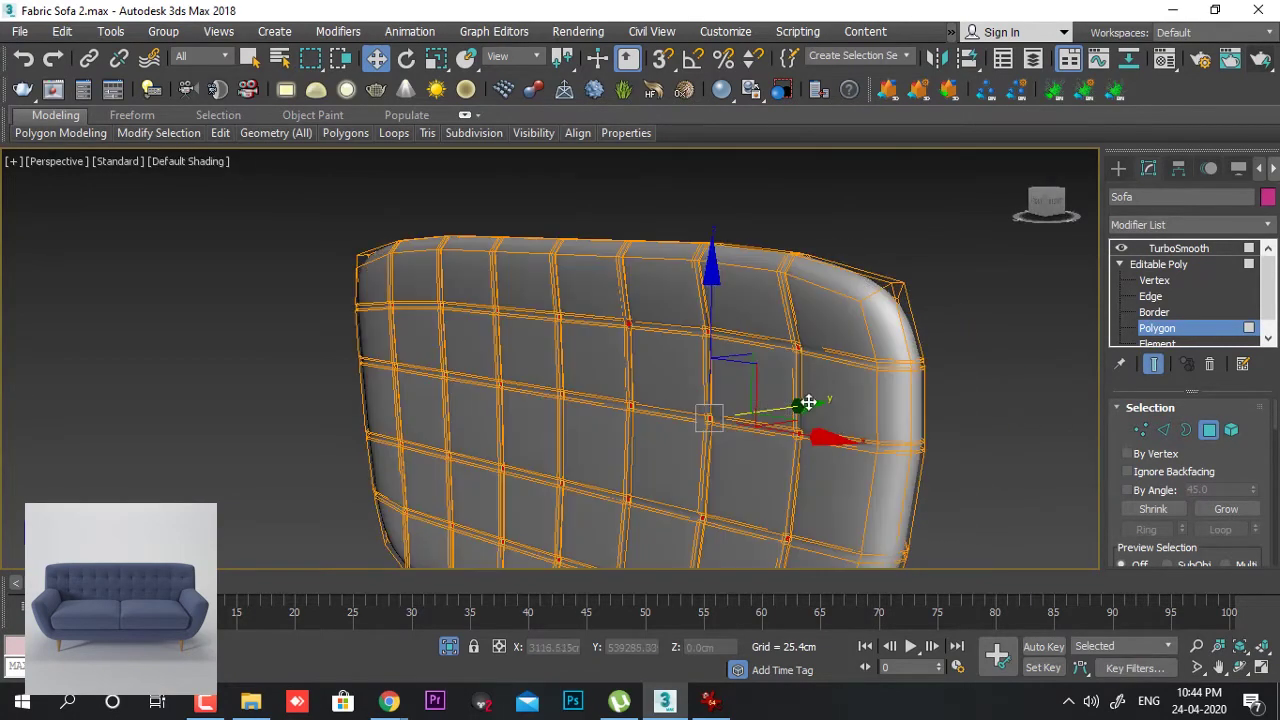
- Push the selected crossing polygons slightly into the backrest along the Y axis and inspect the tufting points up close
scroll(806, 400, up, 5)
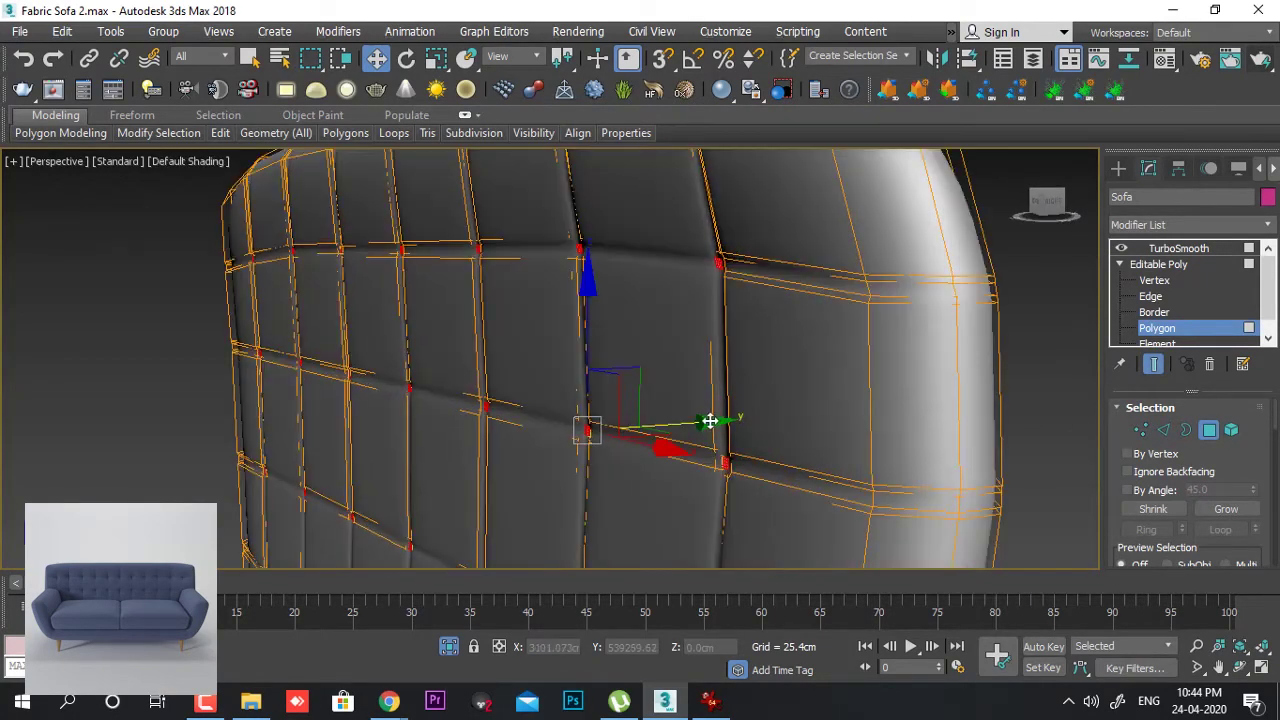
drag(710, 421, 734, 422)
alt+middle_drag(734, 422, 675, 387)
scroll(771, 420, down, 3)
scroll(706, 379, up, 4)
scroll(674, 386, up, 3)
scroll(674, 387, up, 2)
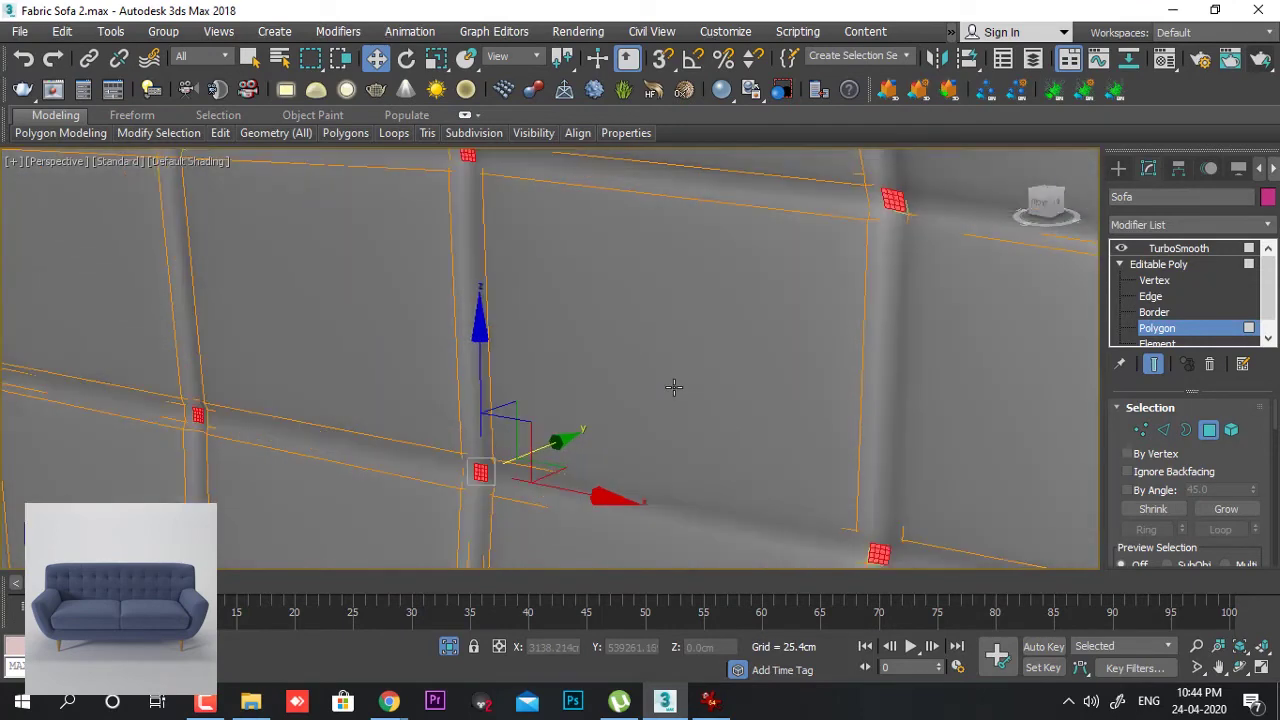
- Push the selected crossing polygons deeper into the backrest along the Y axis and check the button tufting from several angles
drag(560, 442, 623, 418)
scroll(688, 392, down, 3)
scroll(665, 400, down, 2)
alt+middle_drag(651, 391, 598, 418)
scroll(598, 418, up, 5)
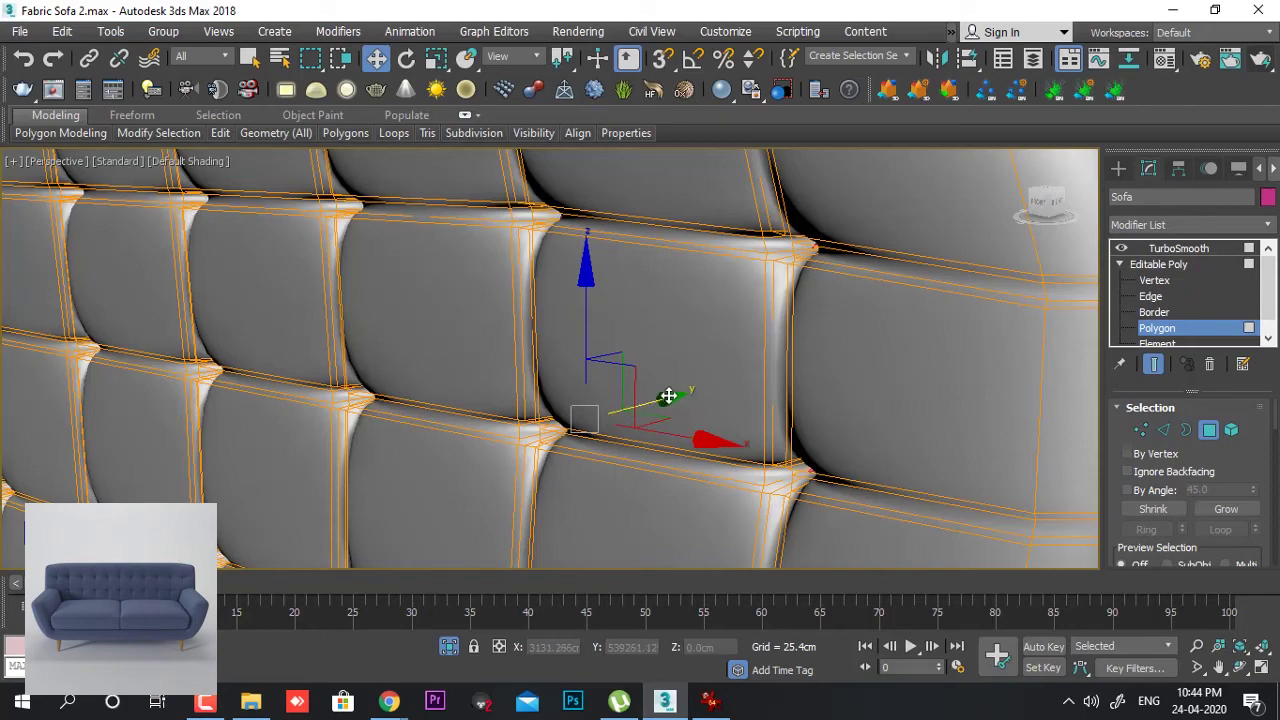
drag(668, 396, 672, 396)
mouse_move(636, 394)
alt+middle_down()
mouse_move(663, 392)
mouse_move(639, 423)
alt+middle_up()
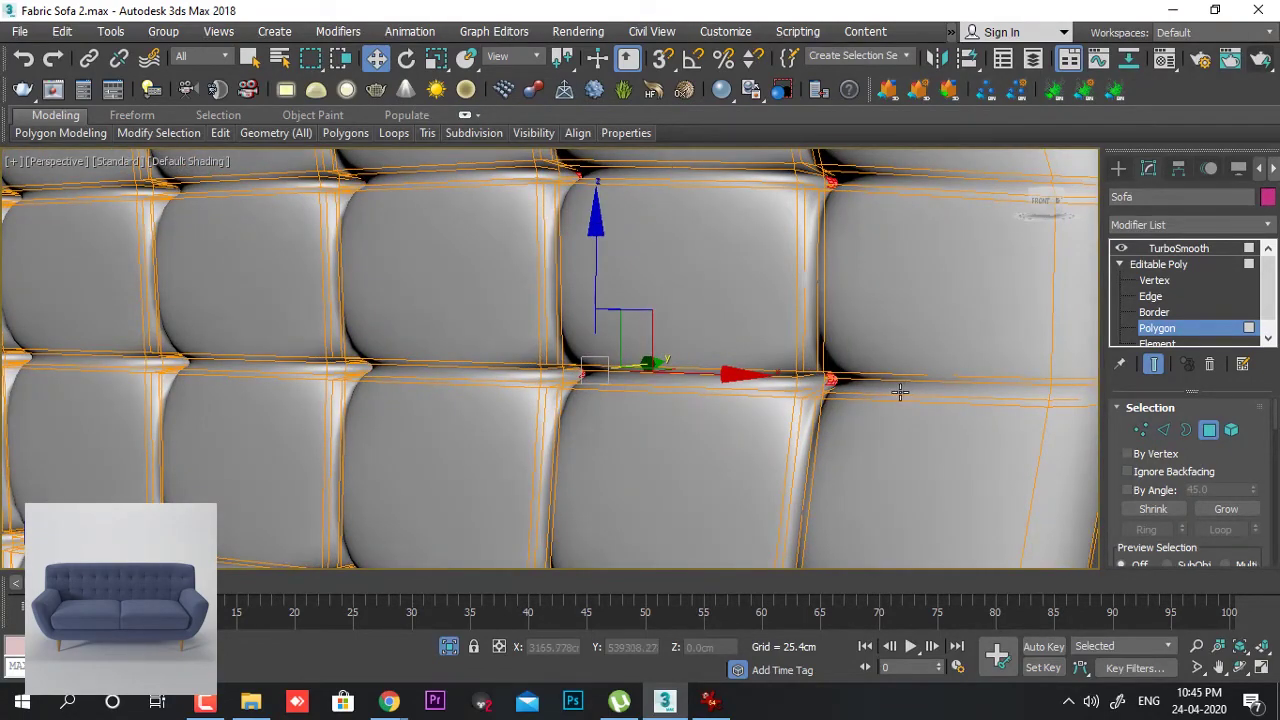
alt+middle_drag(840, 402, 886, 391)
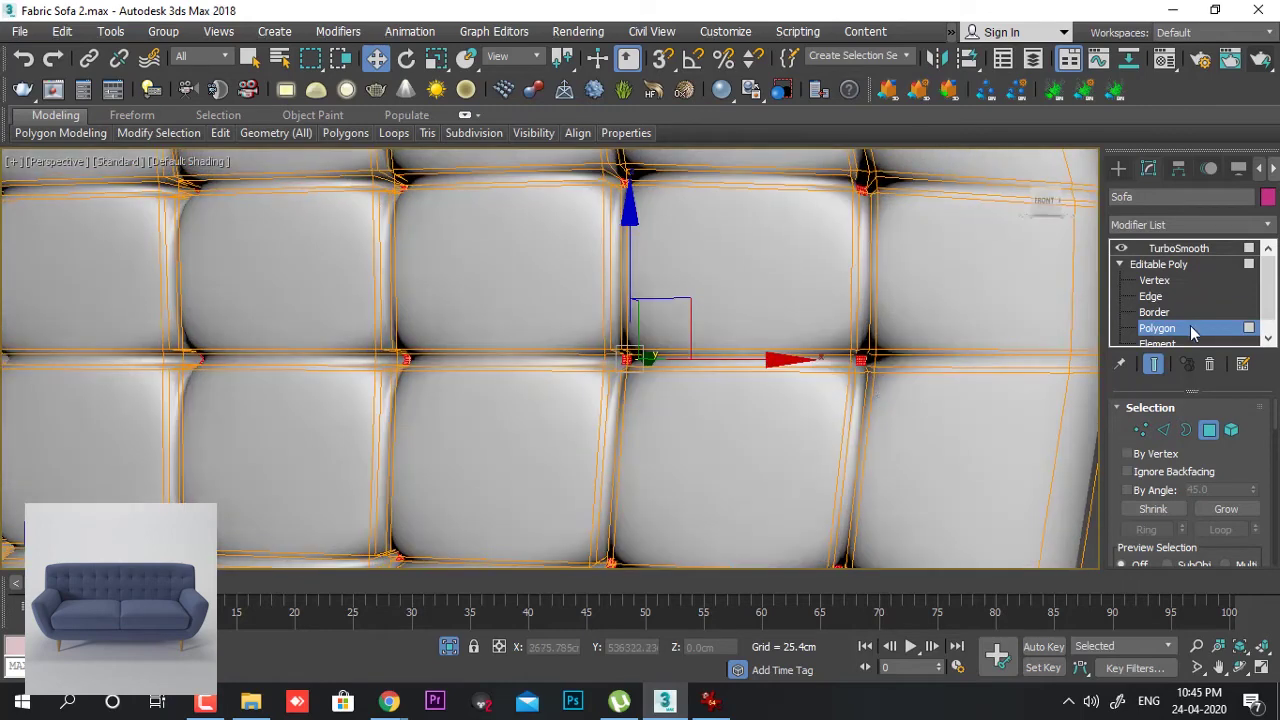
- Select the right-end panel polygon of the backrest's second row plus all eight panel polygons of the top row
click(990, 280)
middle_drag(886, 303, 896, 332)
scroll(896, 332, down, 5)
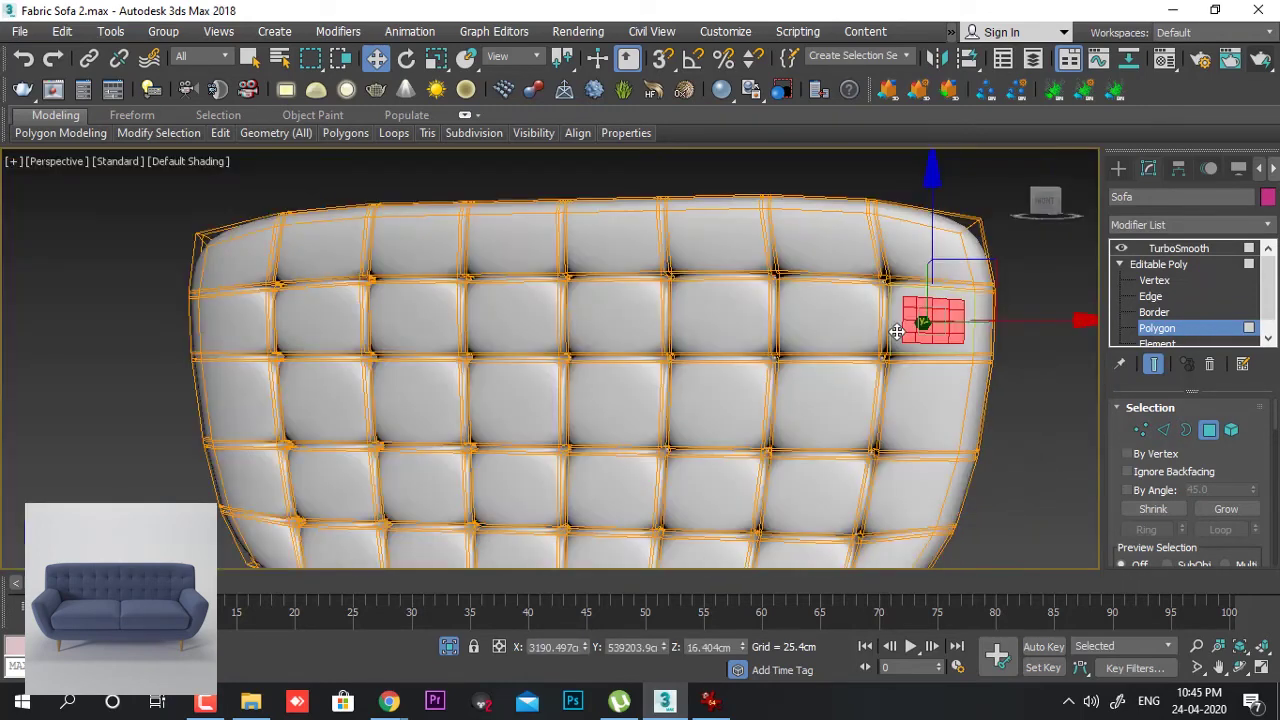
ctrl+click(910, 255)
ctrl+click(825, 236)
ctrl+click(715, 240)
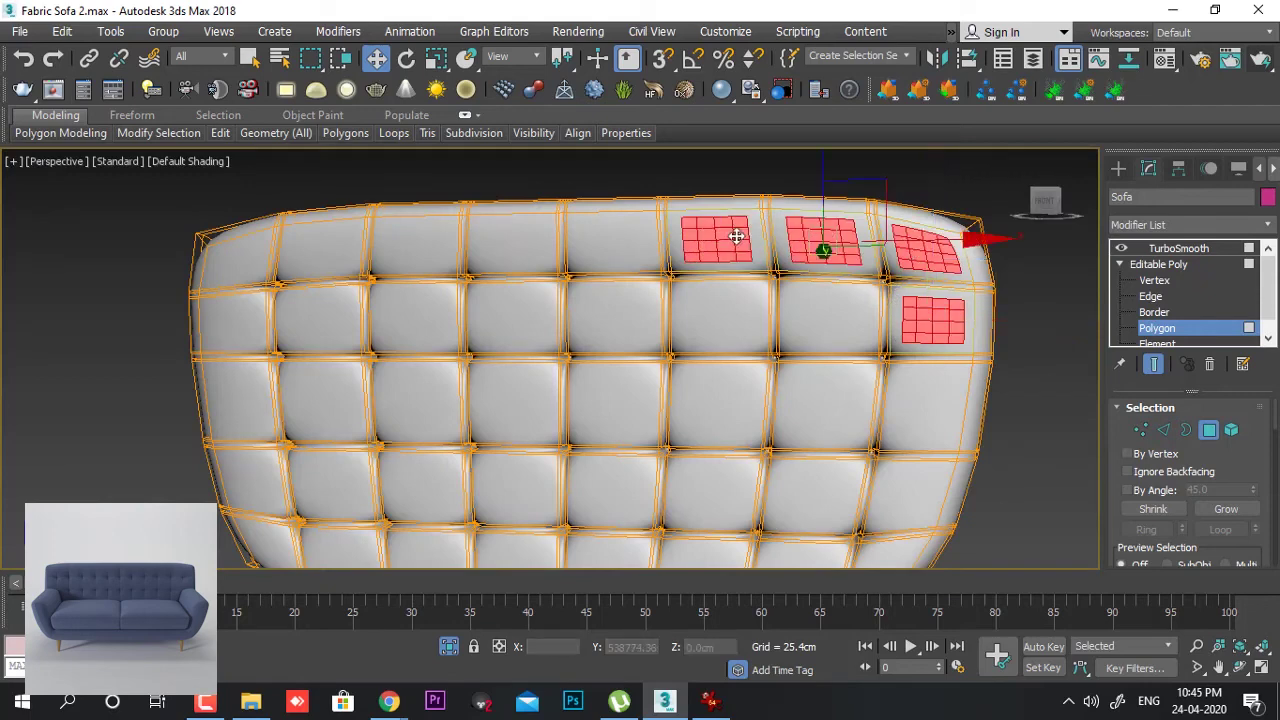
ctrl+click(612, 241)
ctrl+click(512, 243)
ctrl+click(419, 250)
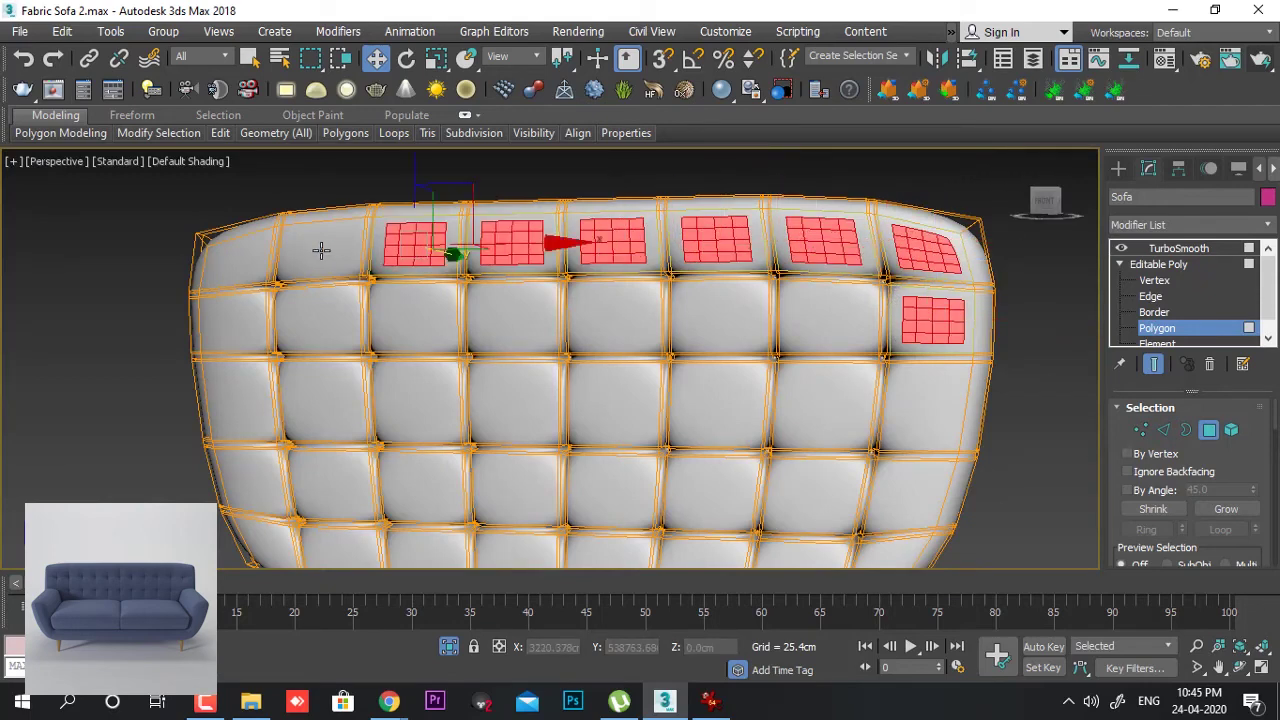
ctrl+click(320, 249)
ctrl+click(251, 258)
- Add the second row's seven remaining panel polygons to the selection
ctrl+click(238, 323)
ctrl+click(319, 321)
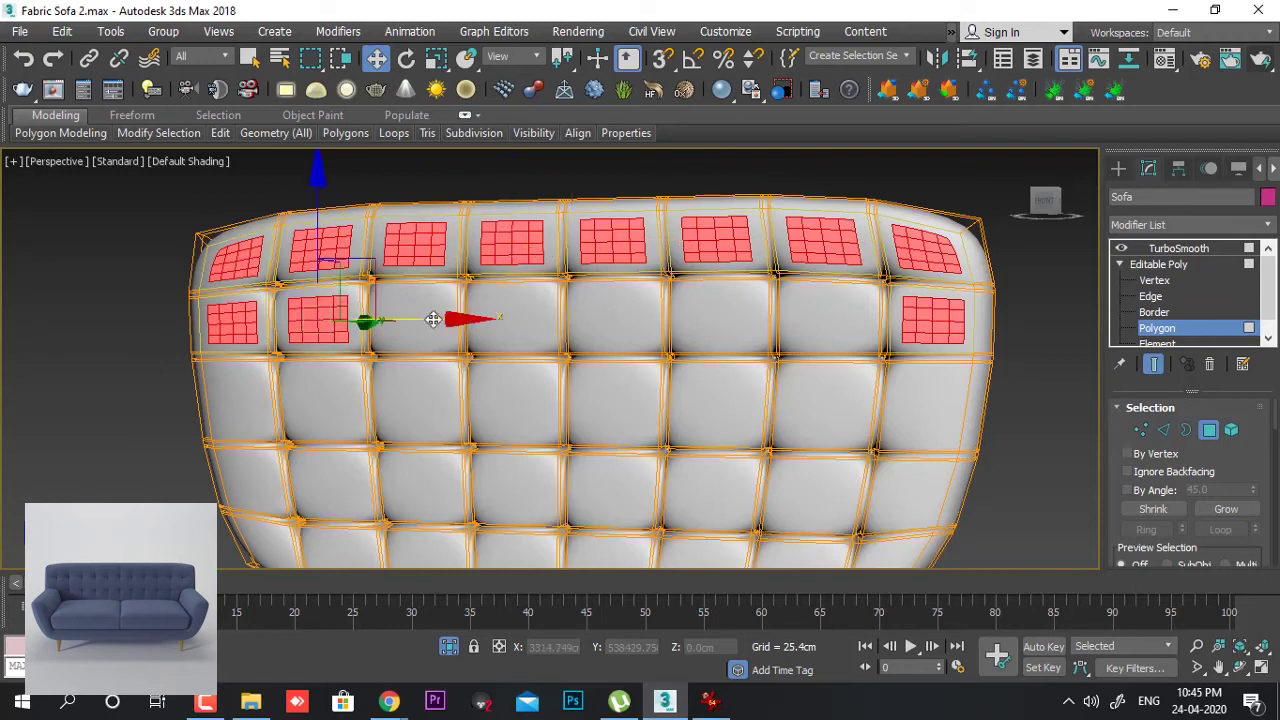
ctrl+click(425, 300)
ctrl+click(553, 308)
ctrl+click(644, 318)
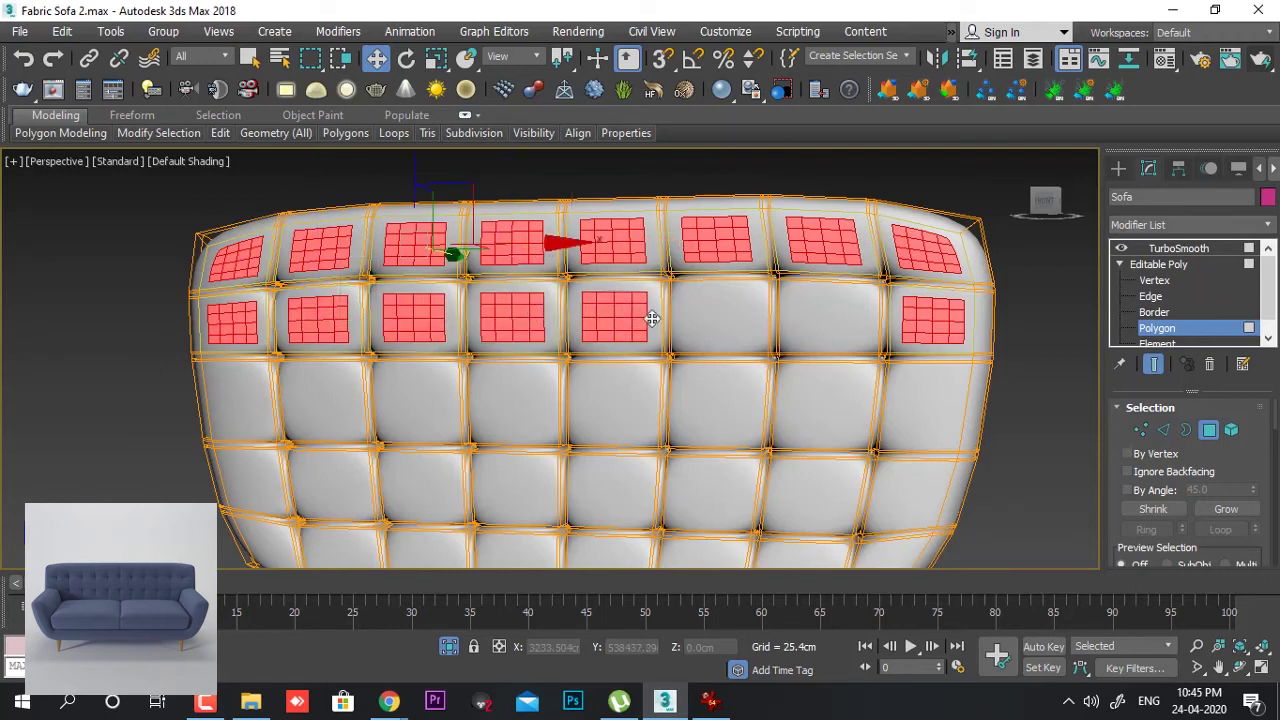
ctrl+click(741, 318)
ctrl+click(836, 318)
- Add all eight panel polygons of the backrest's third row to the selection
ctrl+click(931, 406)
ctrl+click(815, 409)
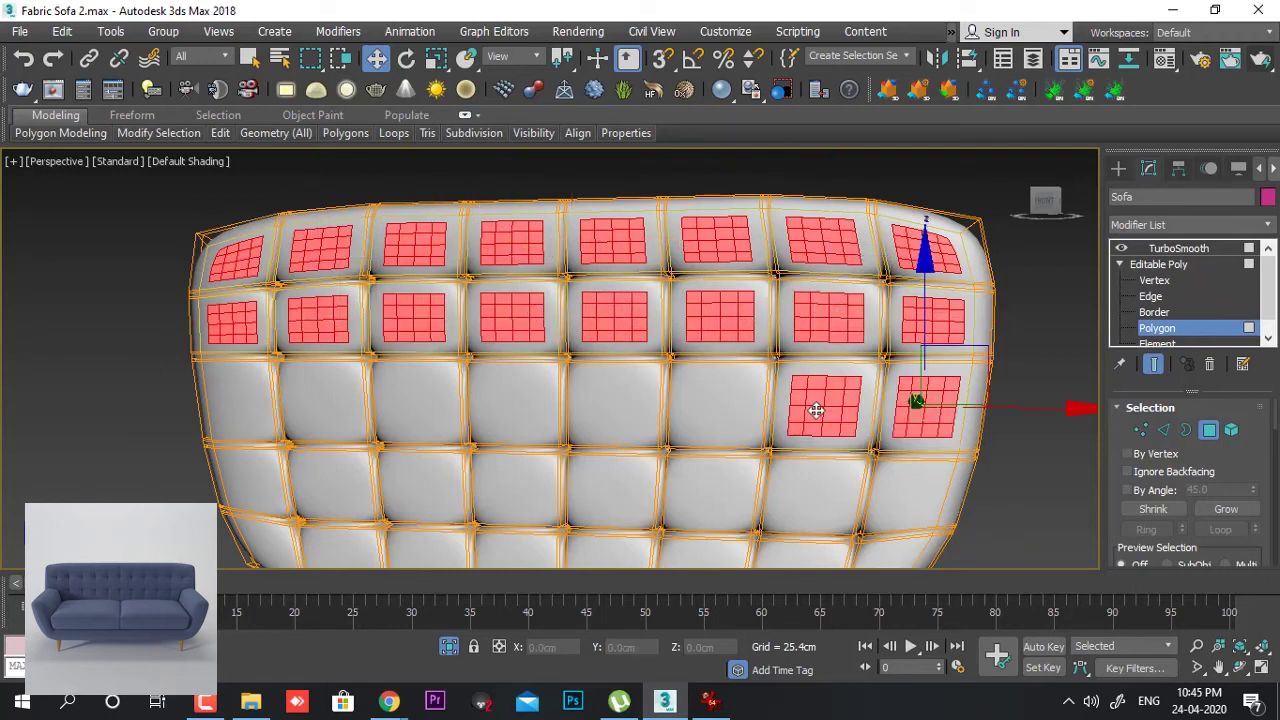
ctrl+click(737, 409)
ctrl+click(617, 409)
ctrl+click(518, 420)
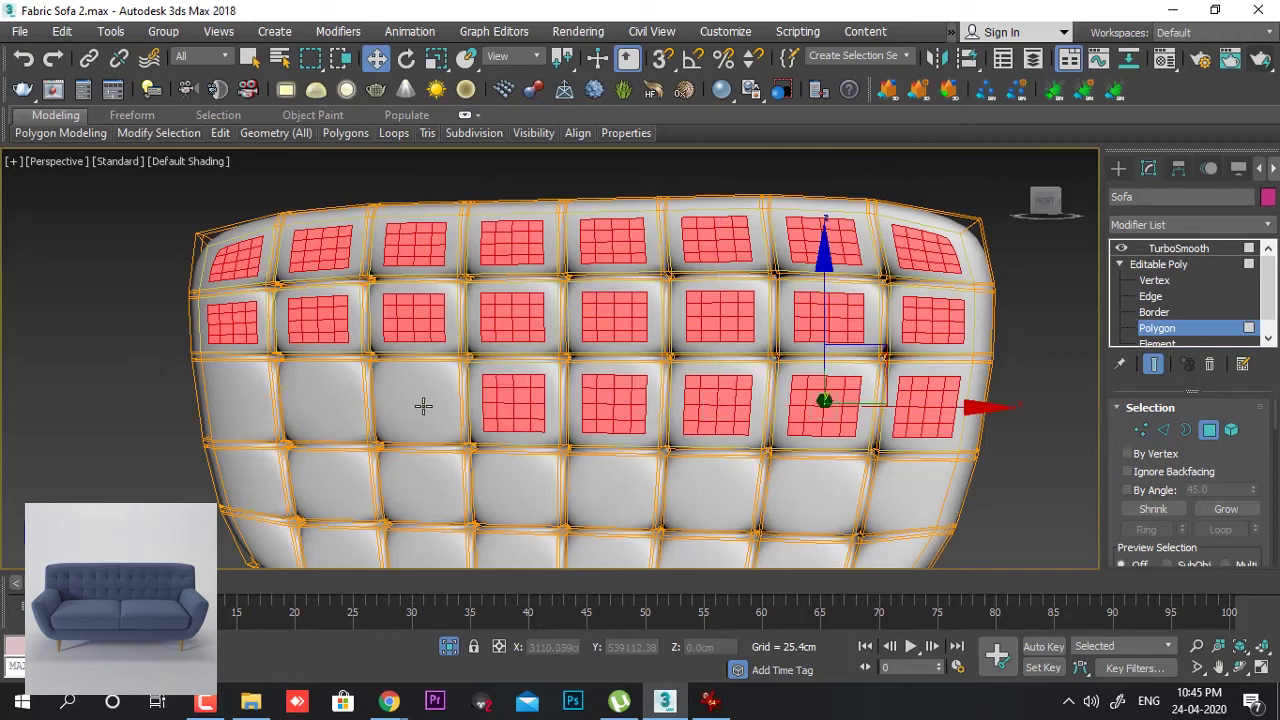
ctrl+click(423, 406)
ctrl+click(306, 382)
ctrl+click(249, 388)
- Add all eight panel polygons of the backrest's fourth row to the selection
ctrl+click(262, 480)
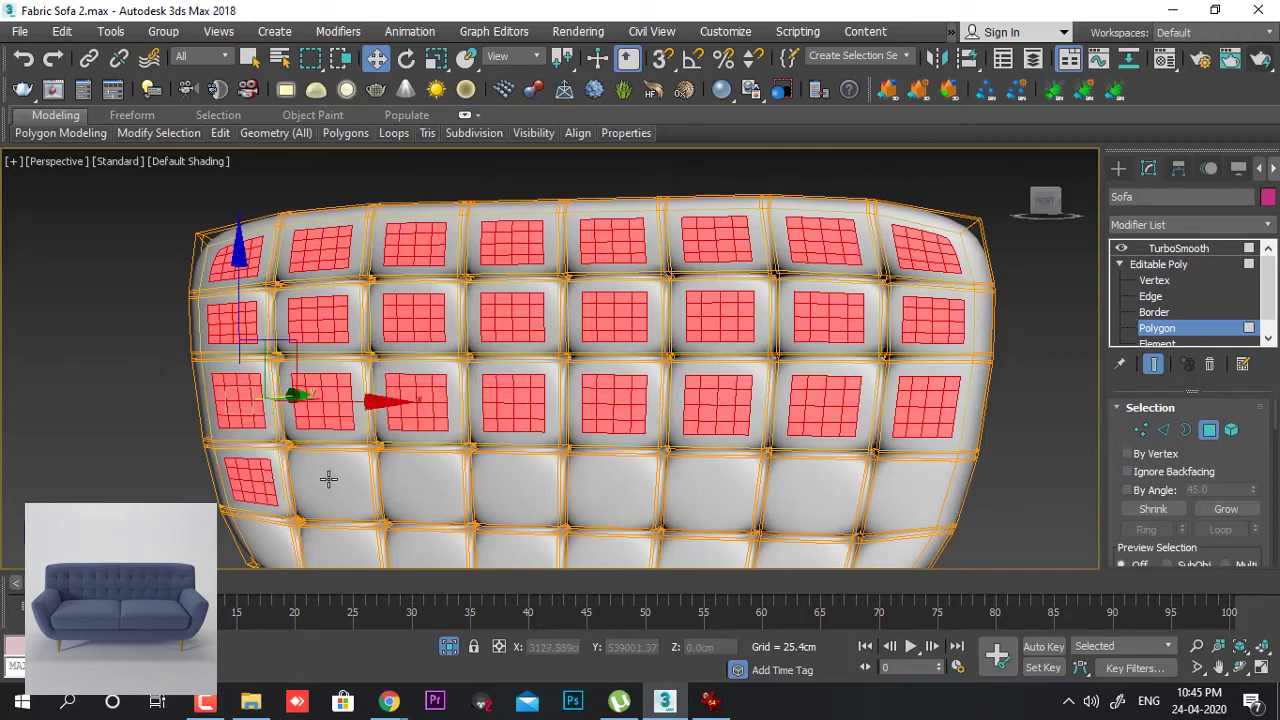
ctrl+click(329, 482)
ctrl+click(426, 494)
ctrl+click(526, 488)
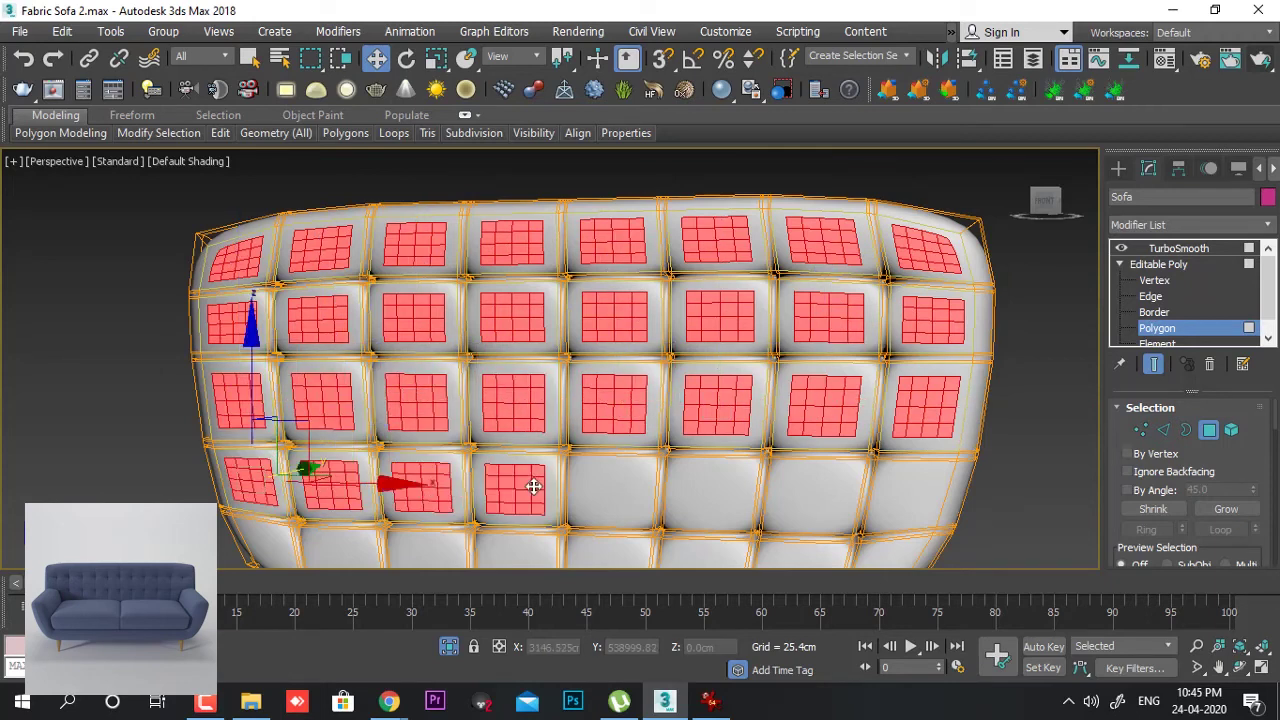
ctrl+click(614, 486)
ctrl+click(718, 482)
ctrl+click(815, 484)
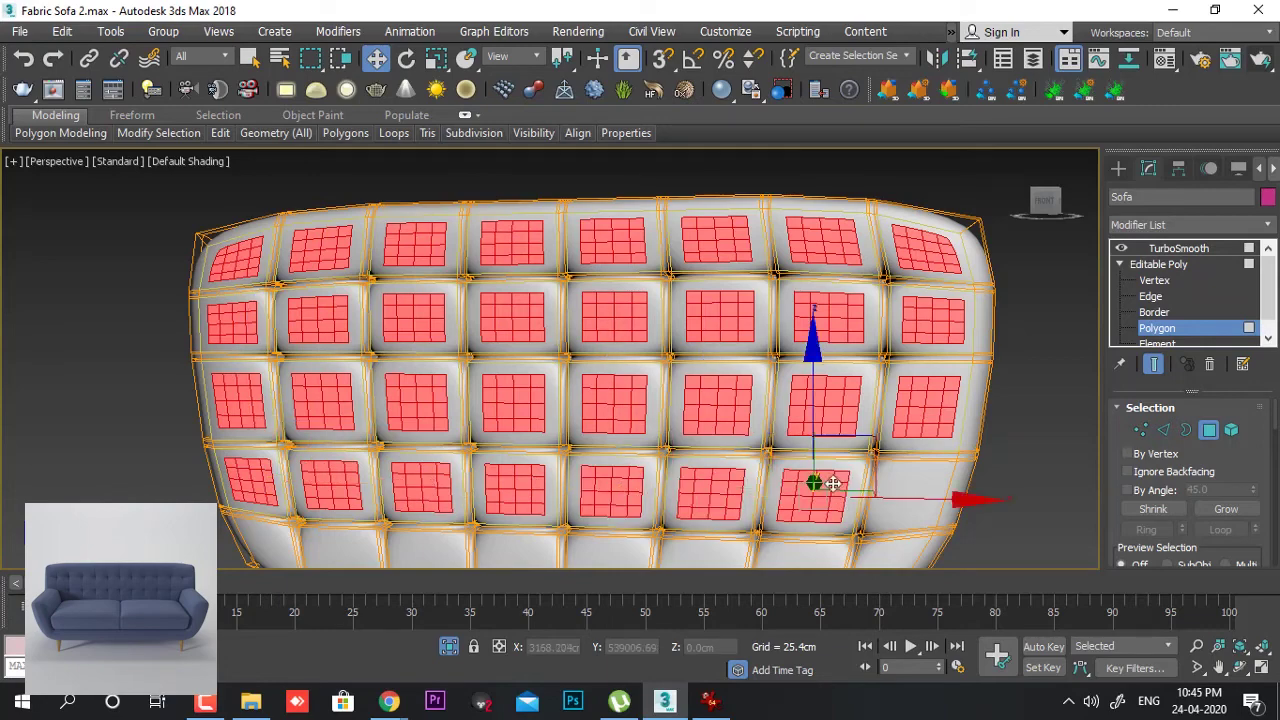
ctrl+click(908, 481)
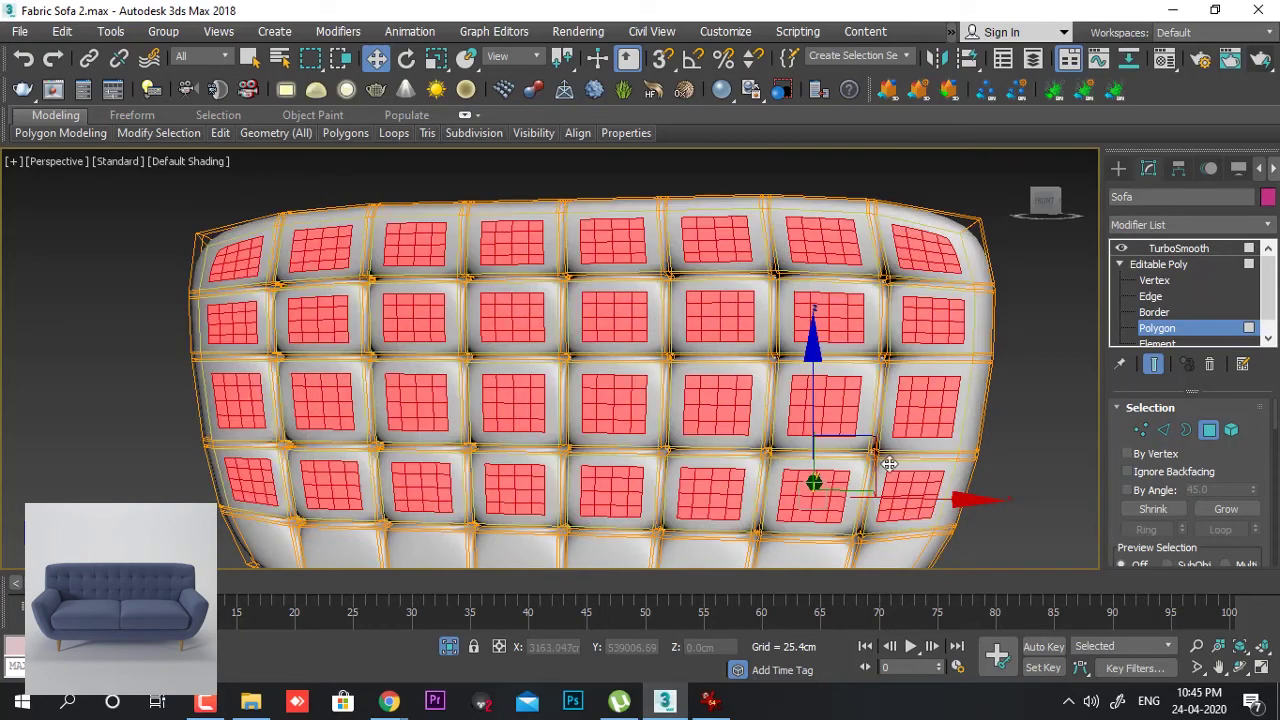
- Add all eight panel polygons of the backrest's lowest row to the selection
middle_drag(1018, 515, 1012, 400)
ctrl+click(885, 438)
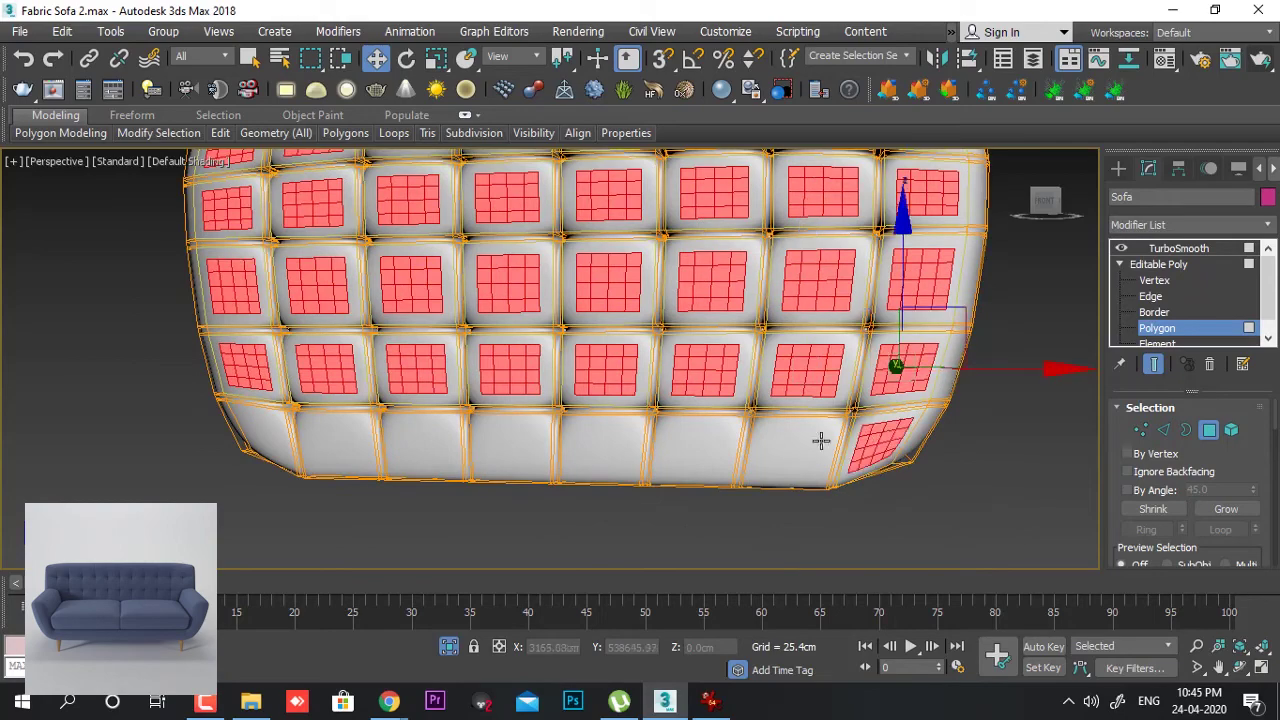
ctrl+click(792, 441)
ctrl+click(693, 443)
ctrl+click(608, 444)
ctrl+click(512, 446)
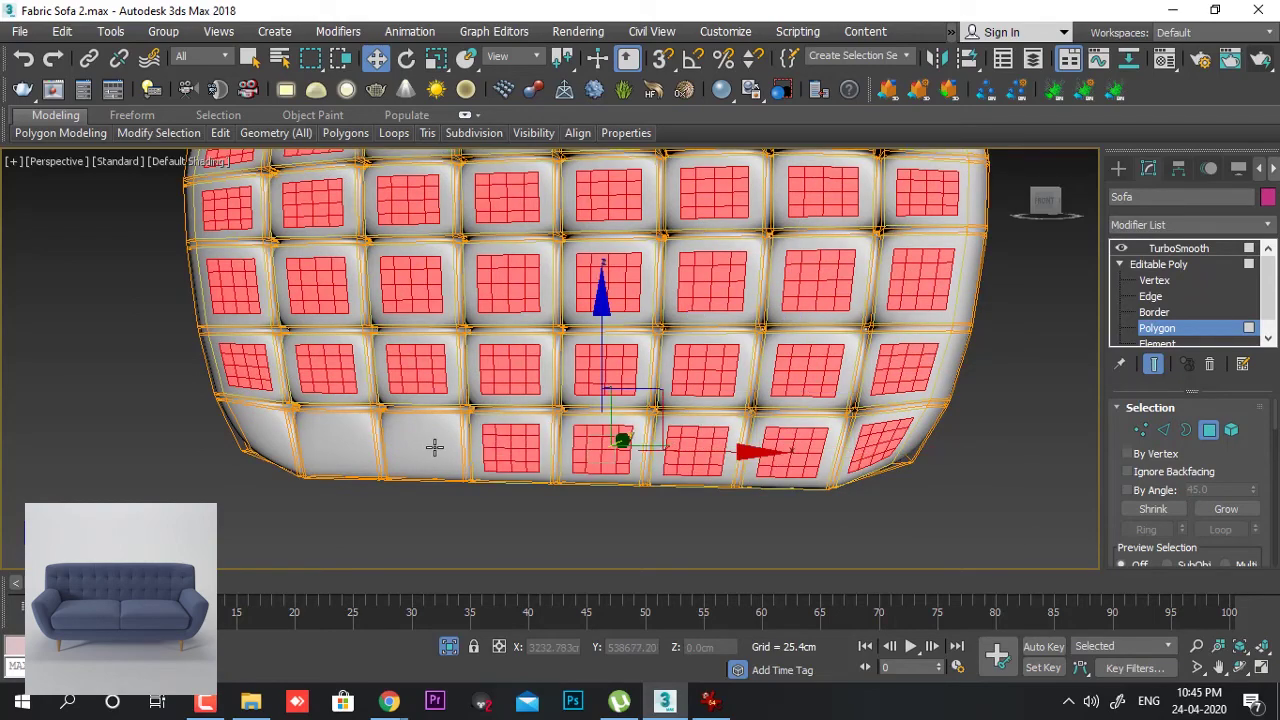
ctrl+click(428, 446)
ctrl+click(345, 442)
ctrl+click(268, 437)
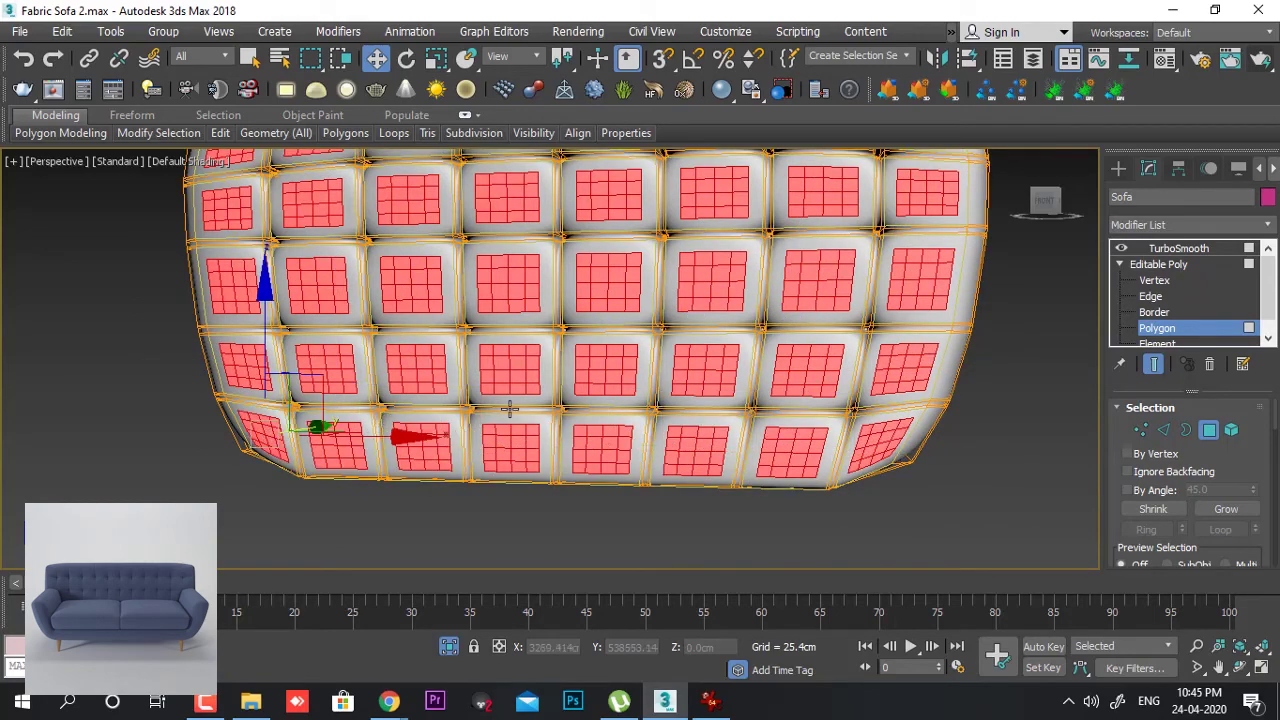
ctrl+click(726, 352)
middle_drag(780, 303, 690, 486)
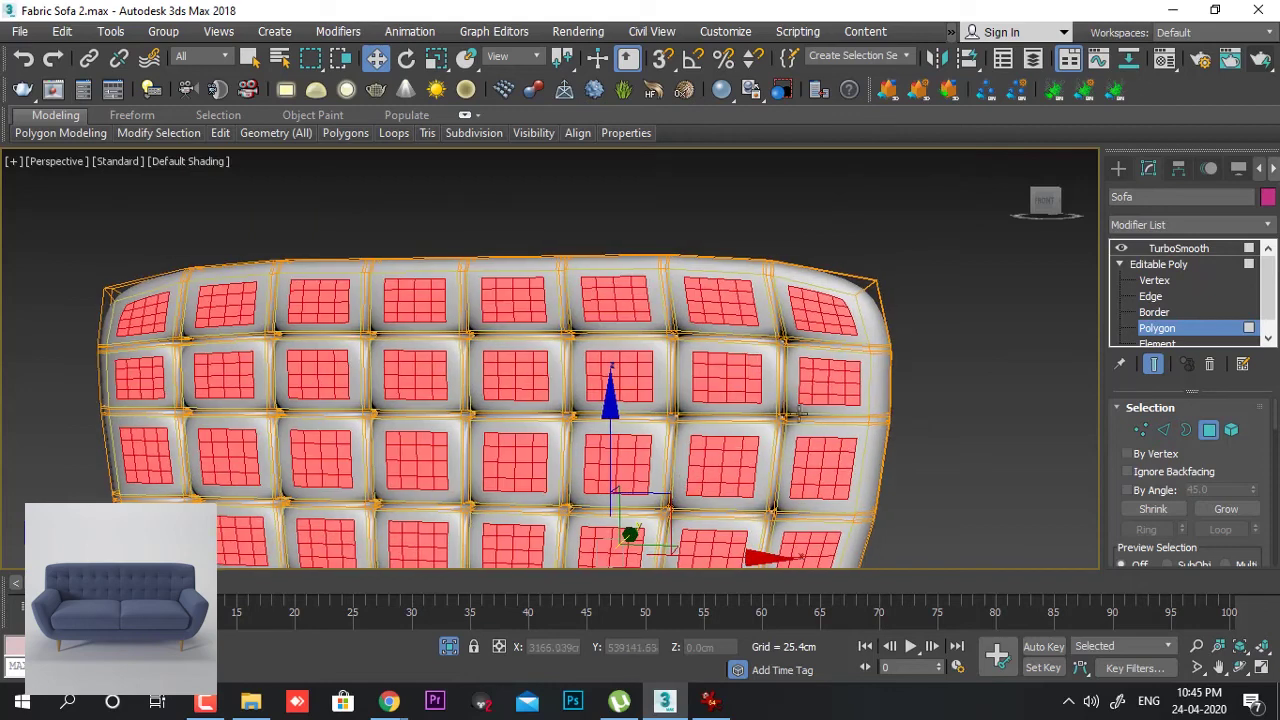
- Scale the selected panel polygons down uniformly, each about its own pivot centre, and inspect the smoothed cushions
alt+click(724, 377)
ctrl+click(730, 380)
key(r)
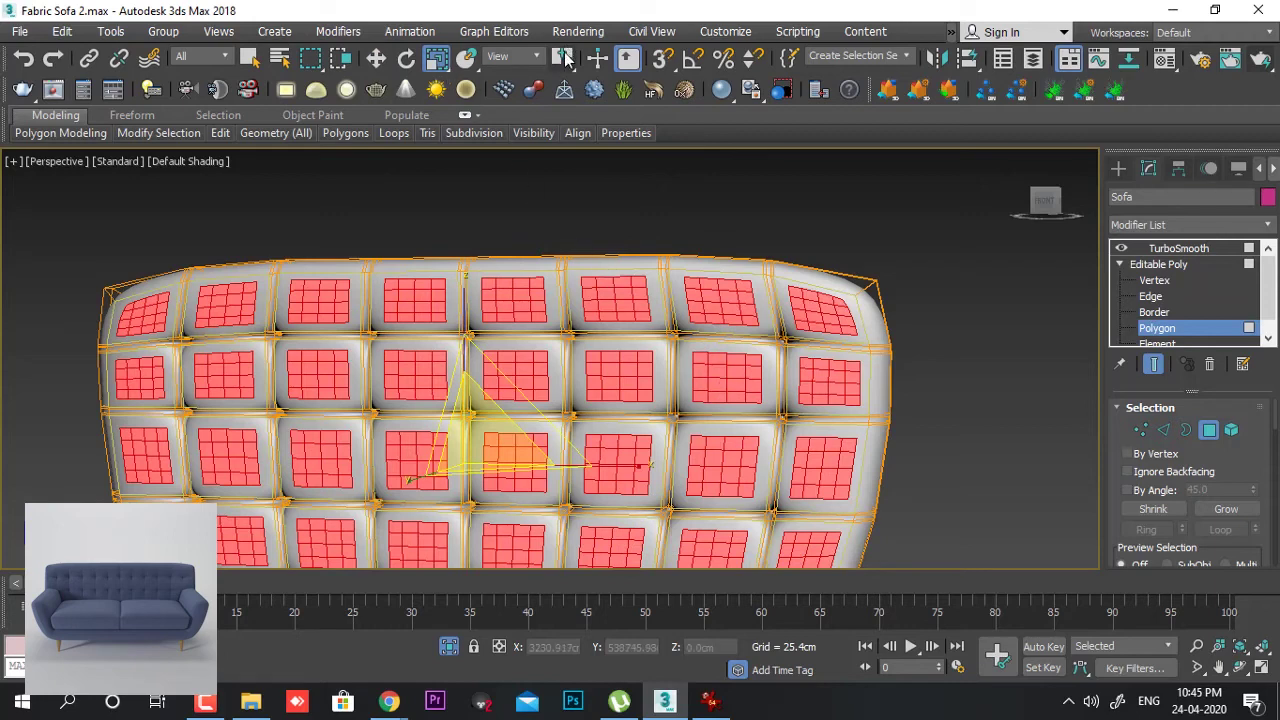
drag(563, 56, 564, 84)
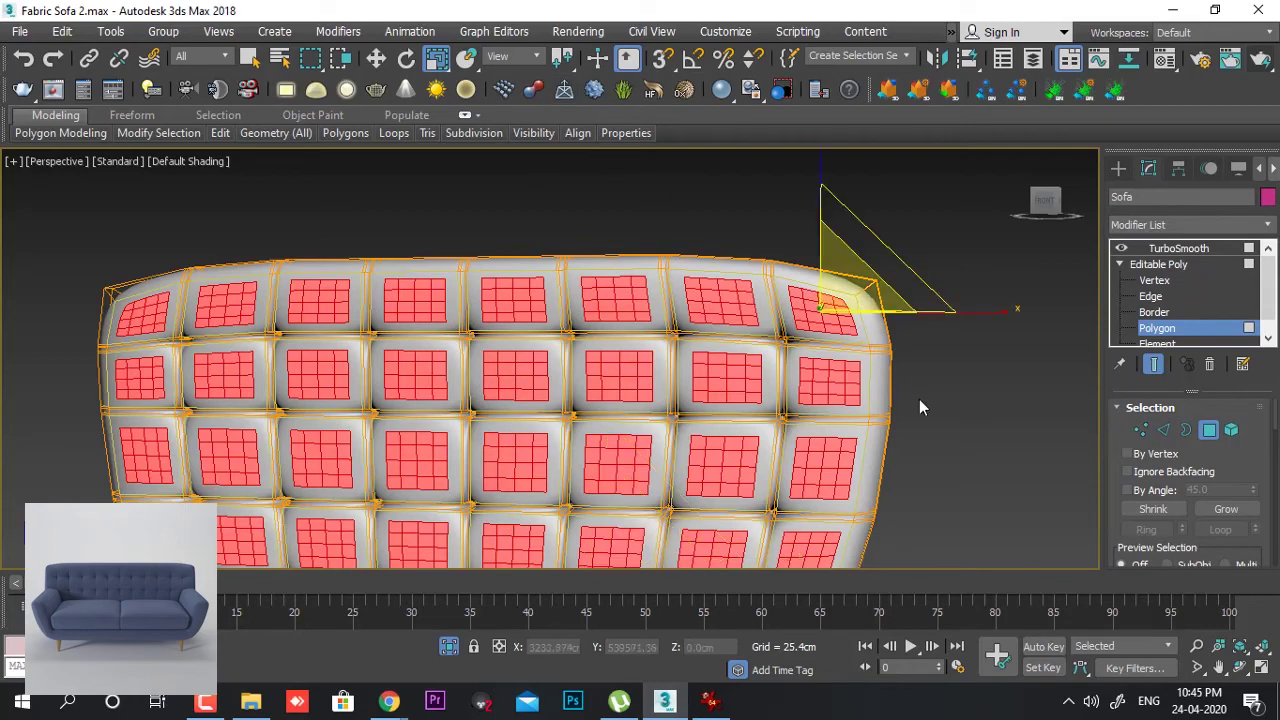
middle_drag(919, 399, 734, 345)
click(700, 349)
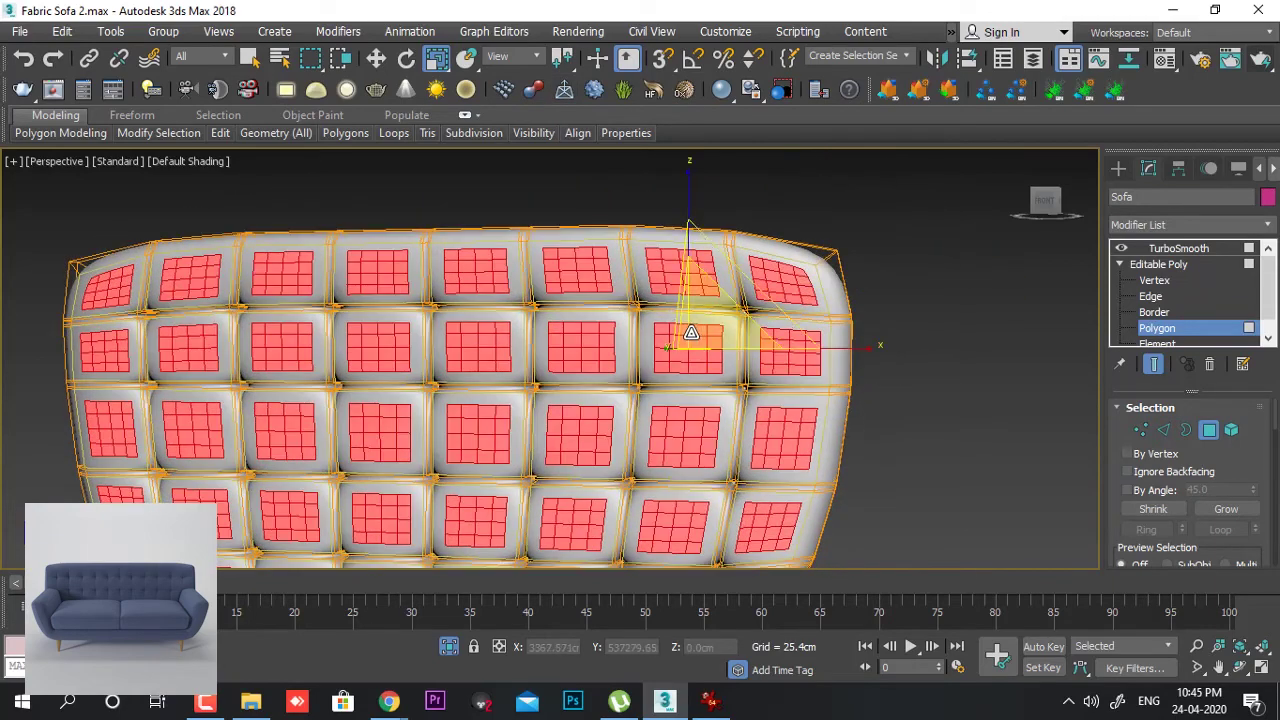
mouse_move(690, 336)
mouse_down()
mouse_move(663, 382)
mouse_move(672, 374)
mouse_up()
key(F4)
key(F4)
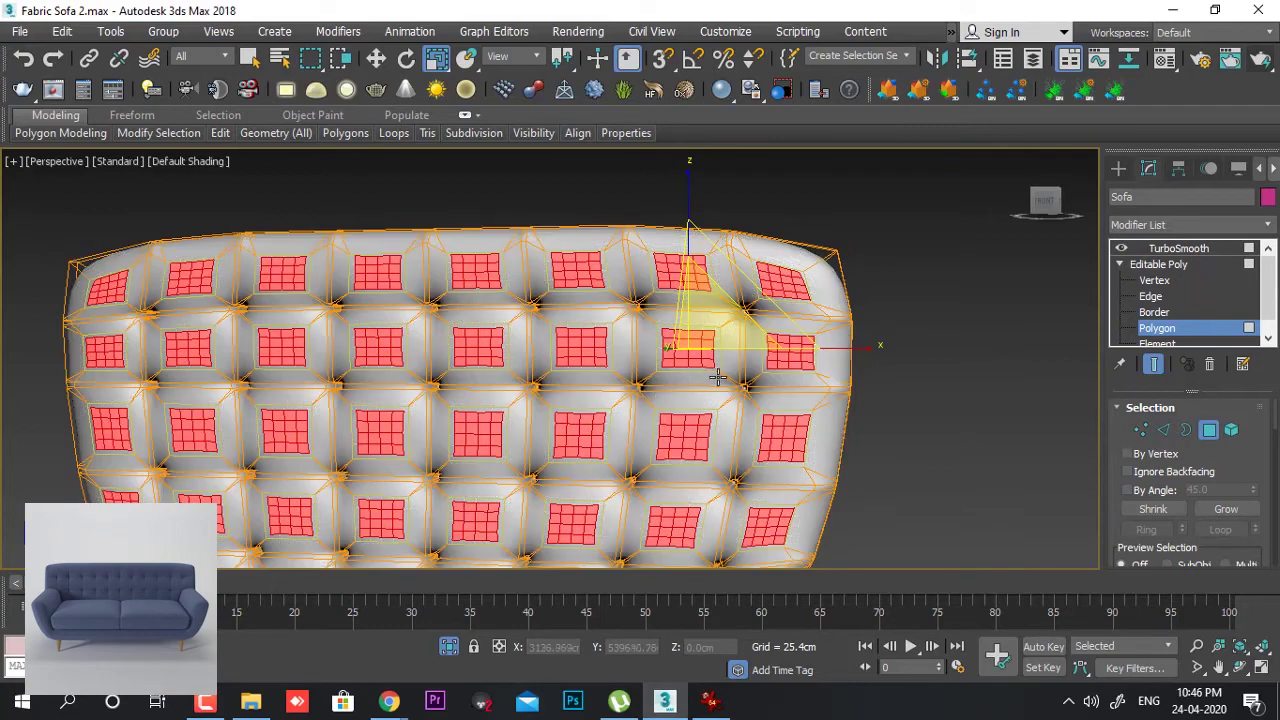
alt+middle_drag(718, 377, 662, 383)
scroll(661, 386, up, 3)
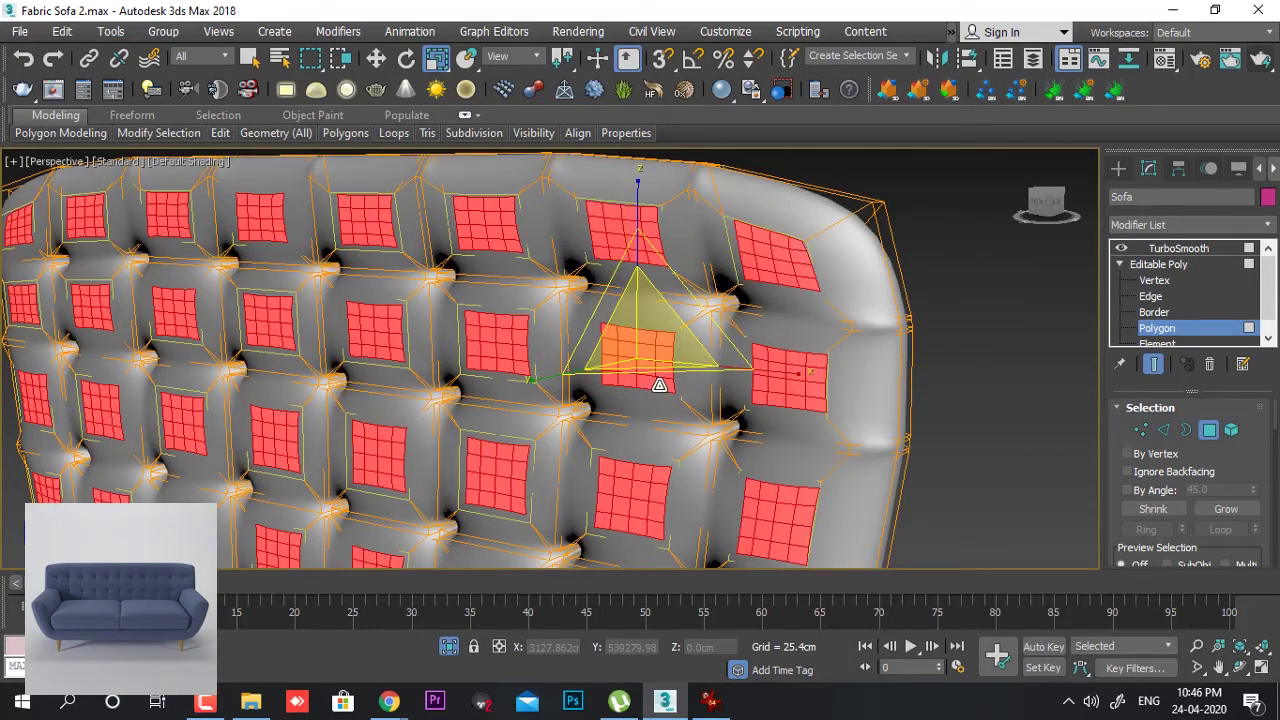
mouse_move(654, 395)
alt+middle_down()
mouse_move(671, 394)
mouse_move(655, 391)
alt+middle_up()
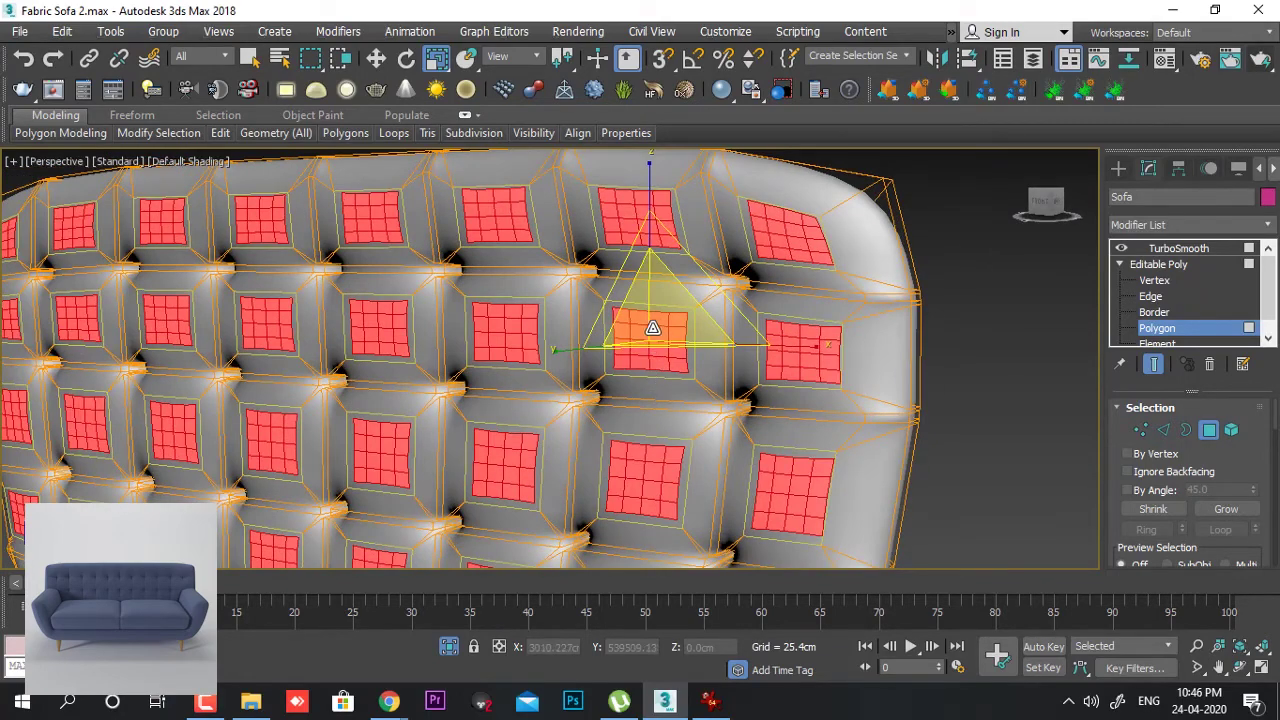
- Try to move the selected panel polygons slightly along the Y axis and undo the move
key(w)
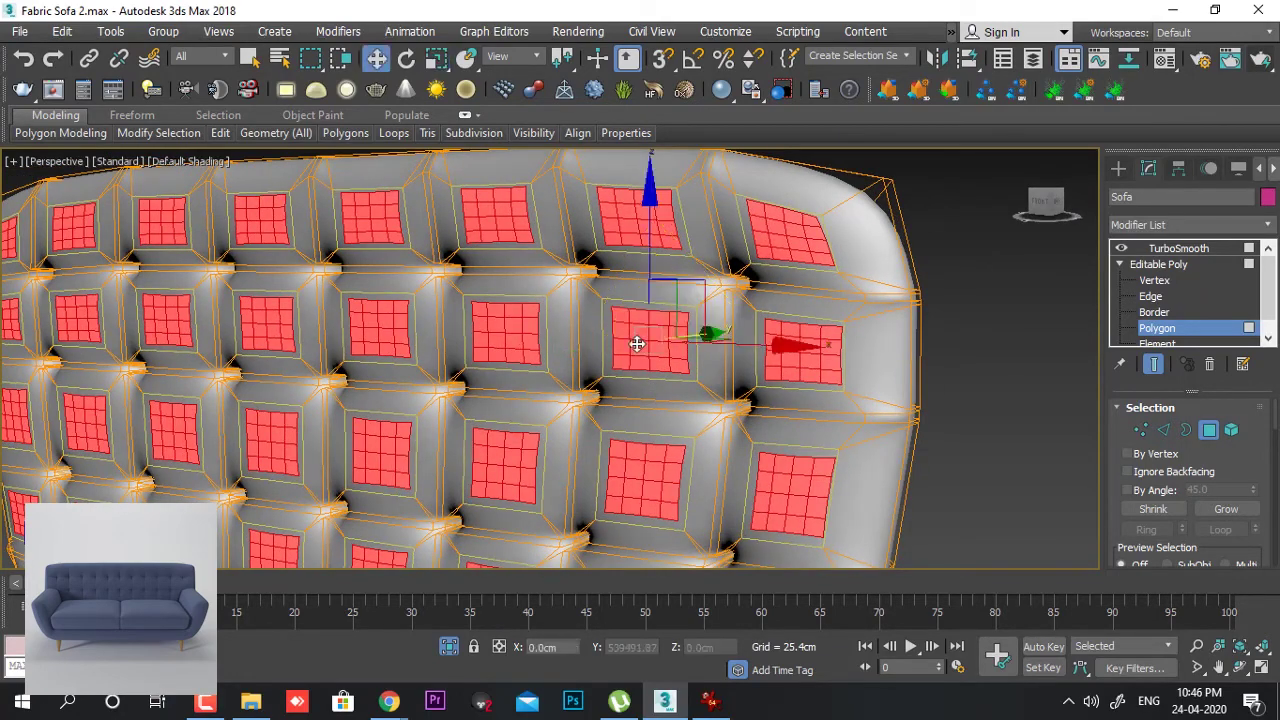
alt+middle_drag(634, 337, 626, 366)
drag(660, 369, 655, 371)
key(ctrl+z)
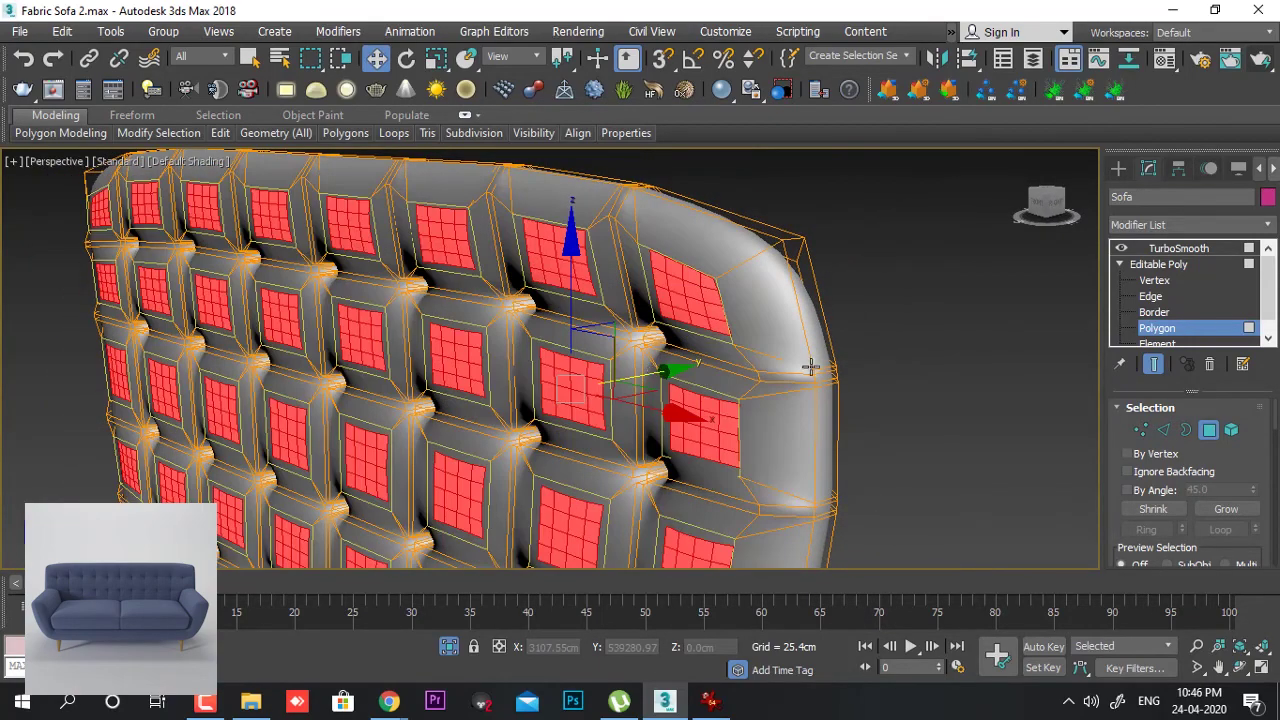
- Leave polygon level, deselect the sofa and examine the backrest's smoothed tufting from the front and up close at its side
click(1200, 328)
click(905, 370)
scroll(905, 370, down, 3)
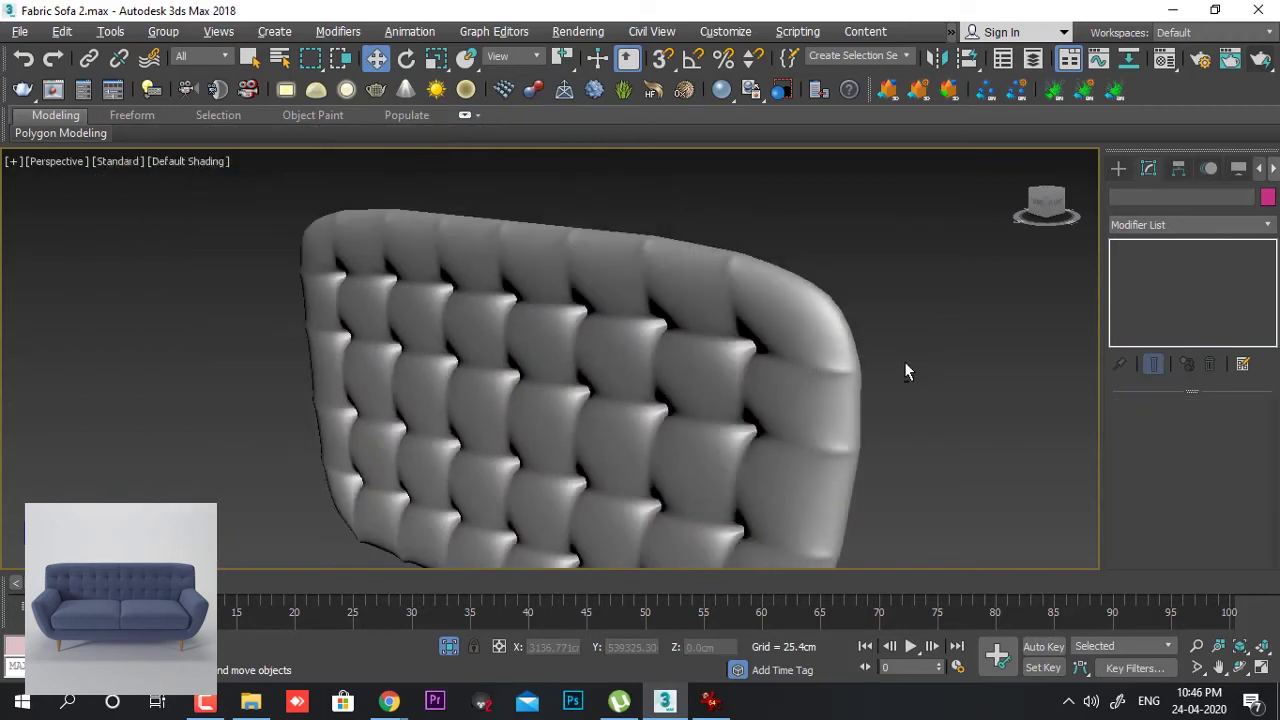
alt+middle_drag(905, 362, 794, 351)
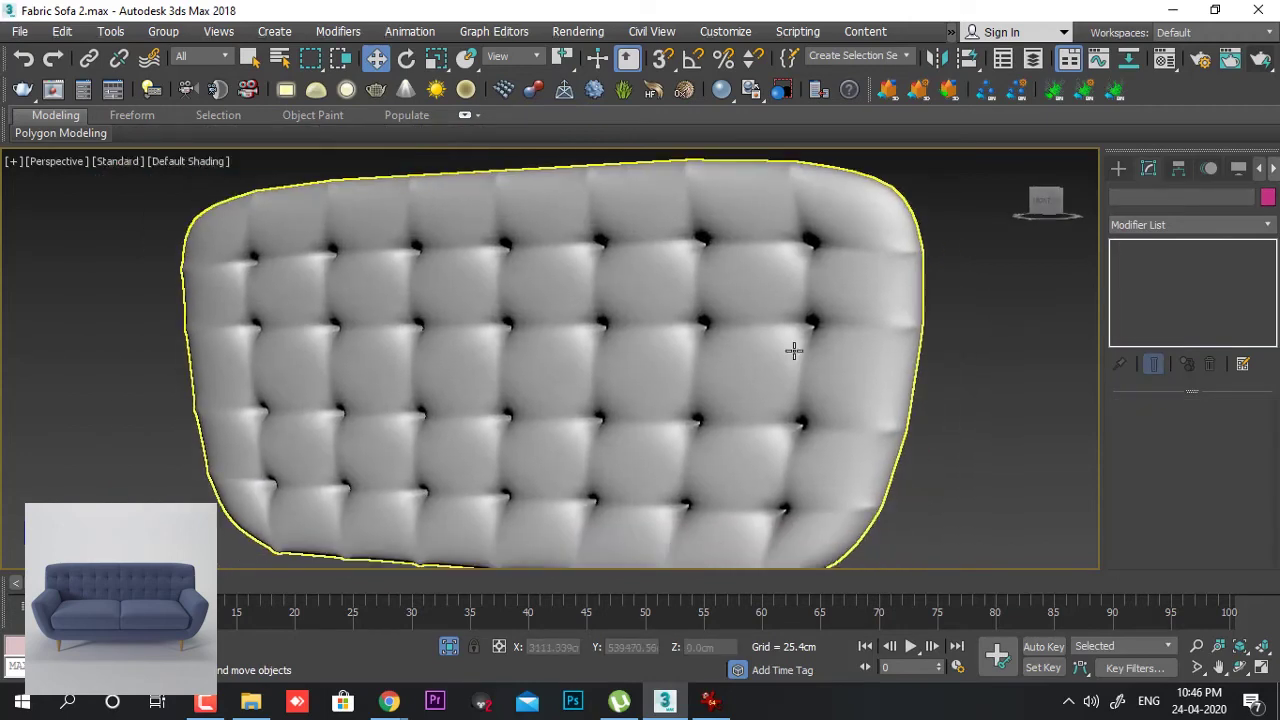
scroll(793, 350, down, 3)
alt+middle_drag(843, 391, 894, 379)
middle_drag(894, 379, 855, 349)
scroll(874, 370, up, 5)
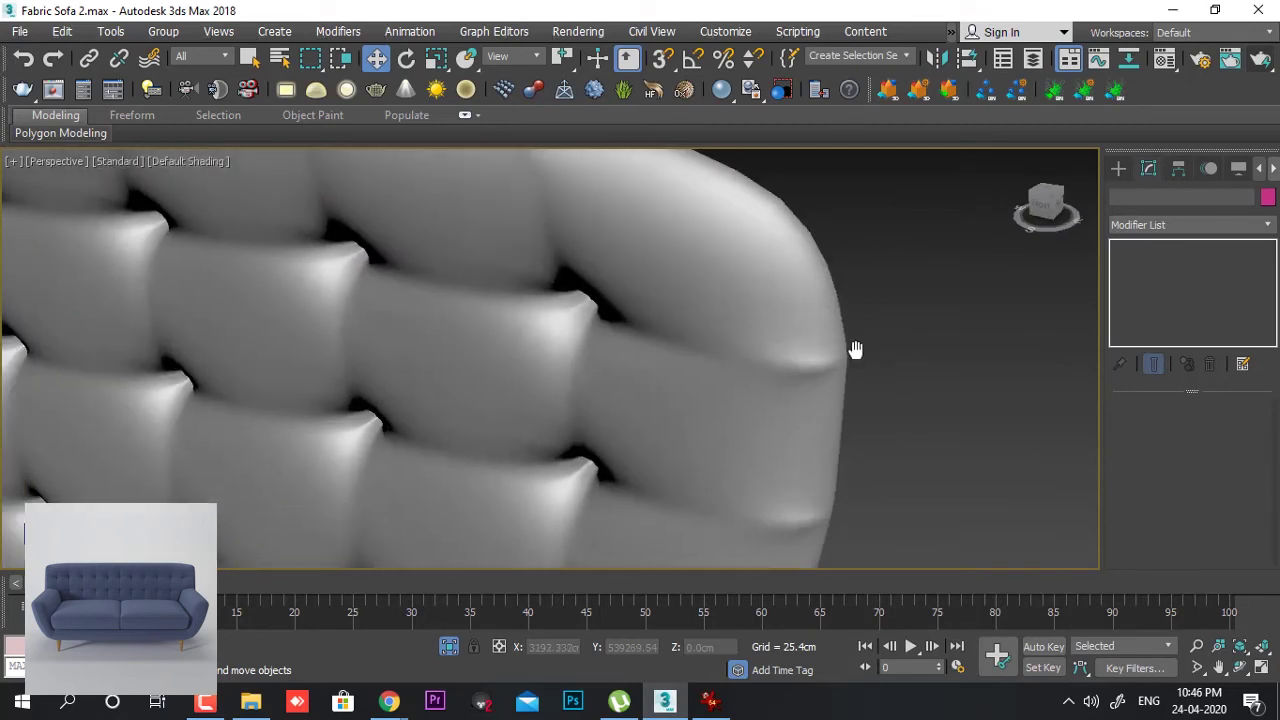
- Select the tufted backrest, enter edge level and pick a short seam edge on its outer side border
click(772, 319)
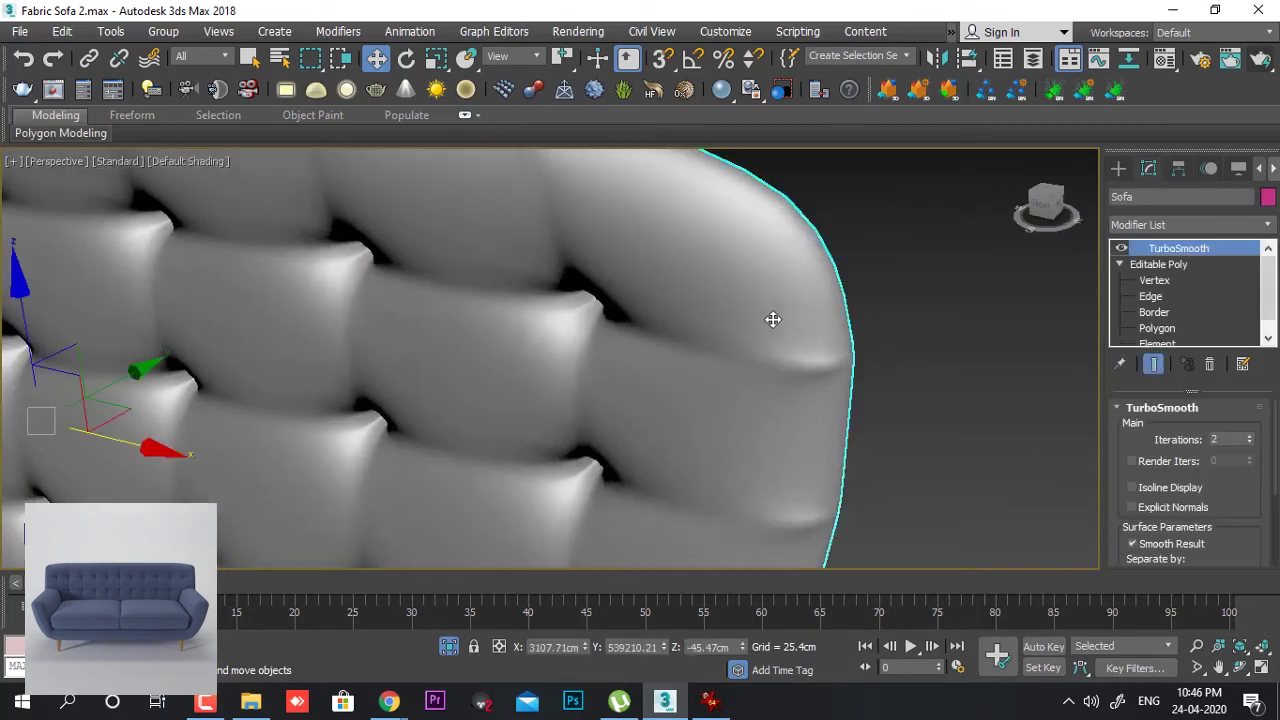
click(1151, 297)
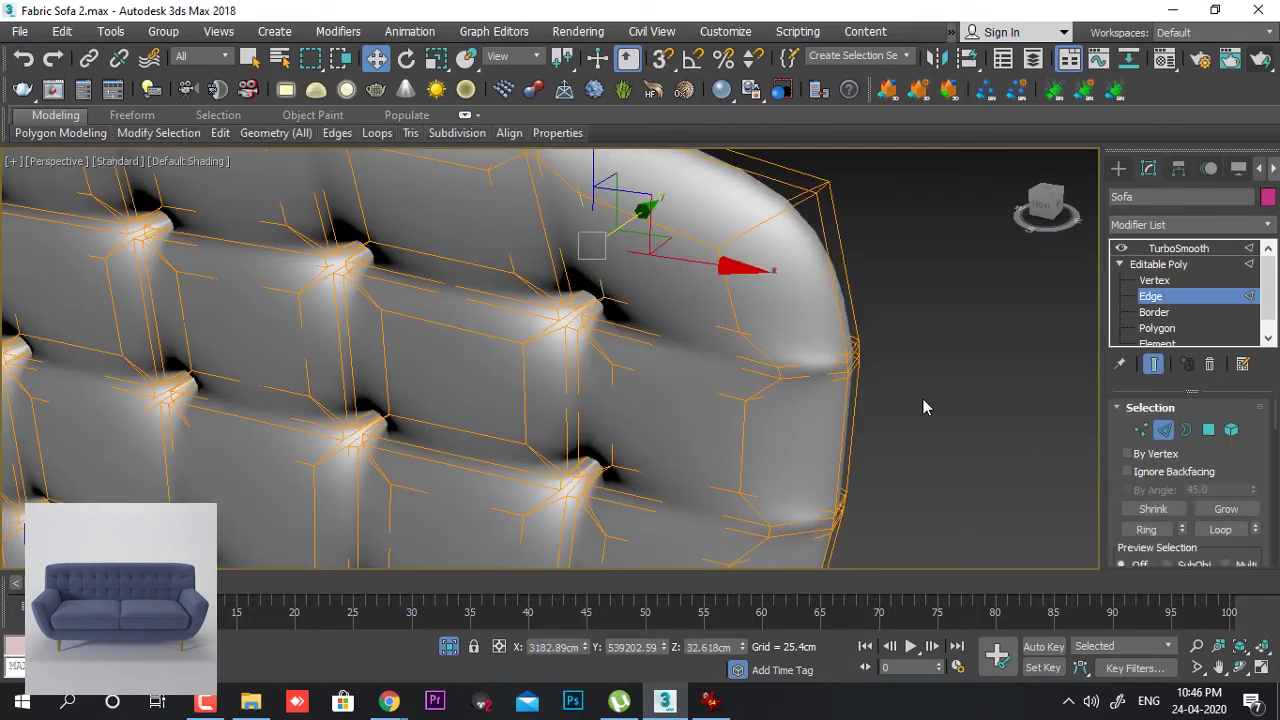
click(816, 366)
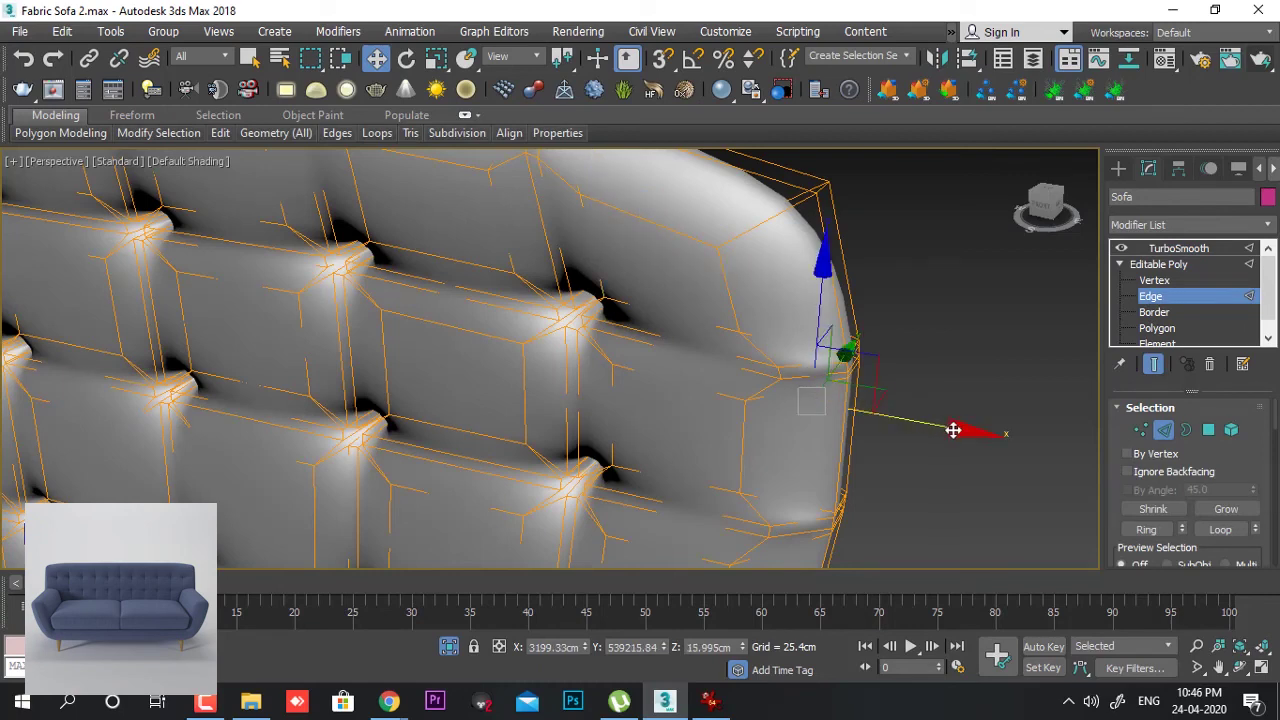
alt+middle_drag(954, 428, 923, 316)
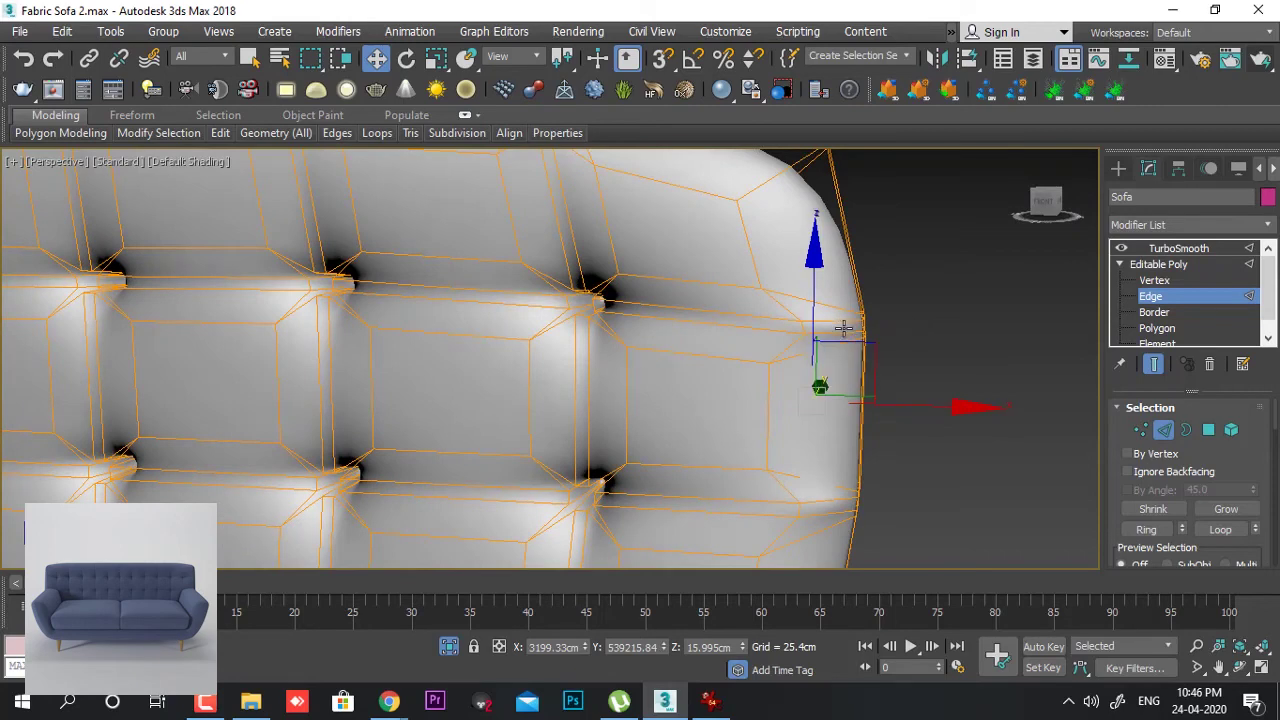
alt+middle_drag(911, 366, 969, 331)
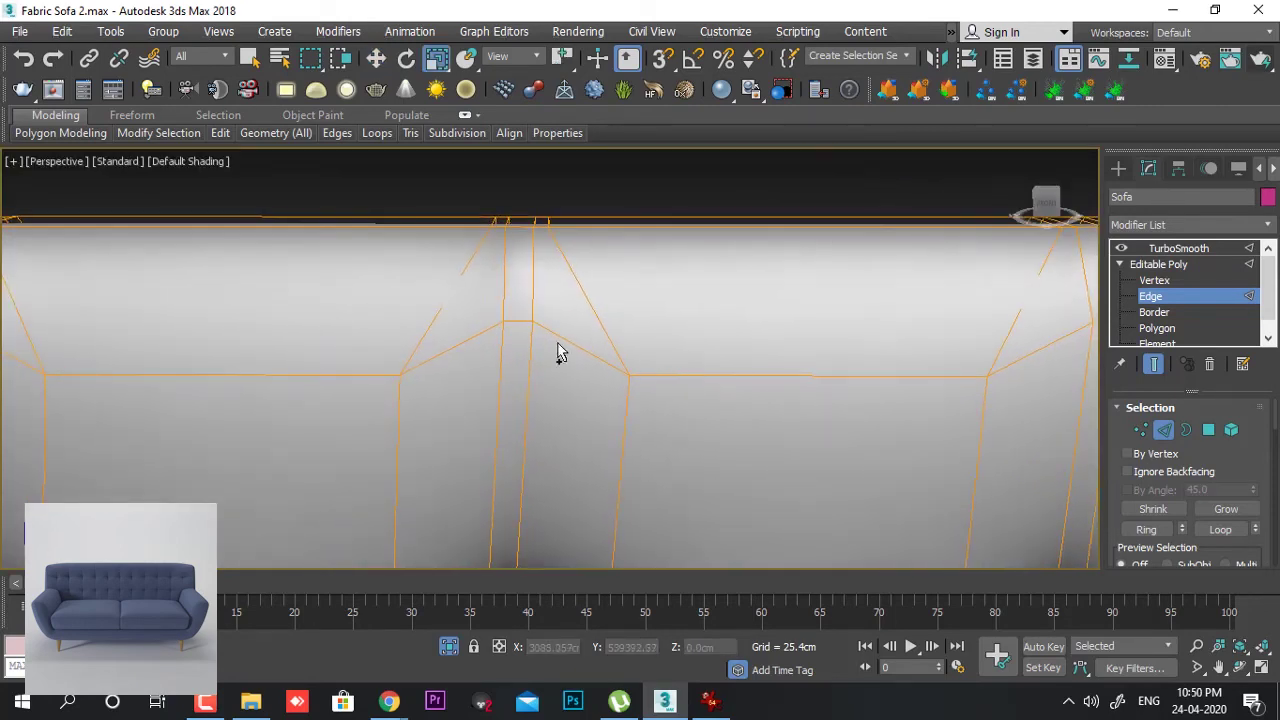
- Lower a seam edge on the backrest's top border along Z and scale the centre seam edge to 101% along X
alt+middle_drag(452, 378, 840, 394)
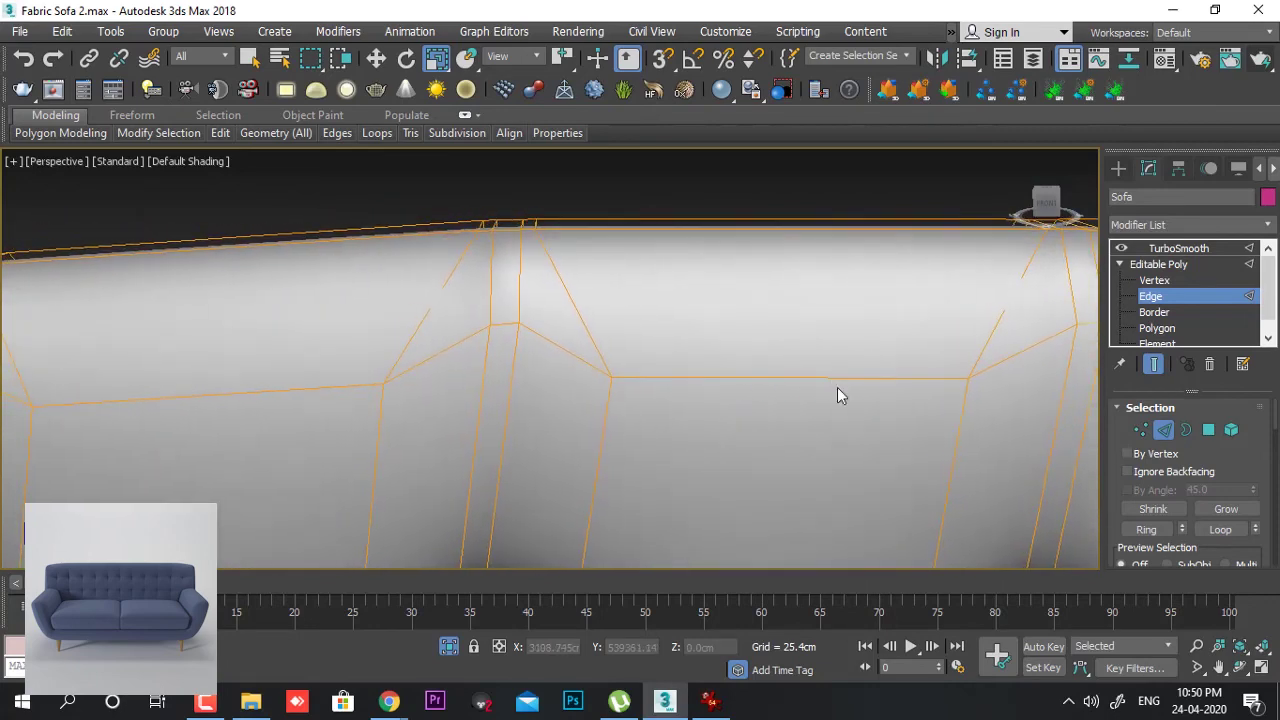
alt+middle_drag(256, 372, 845, 357)
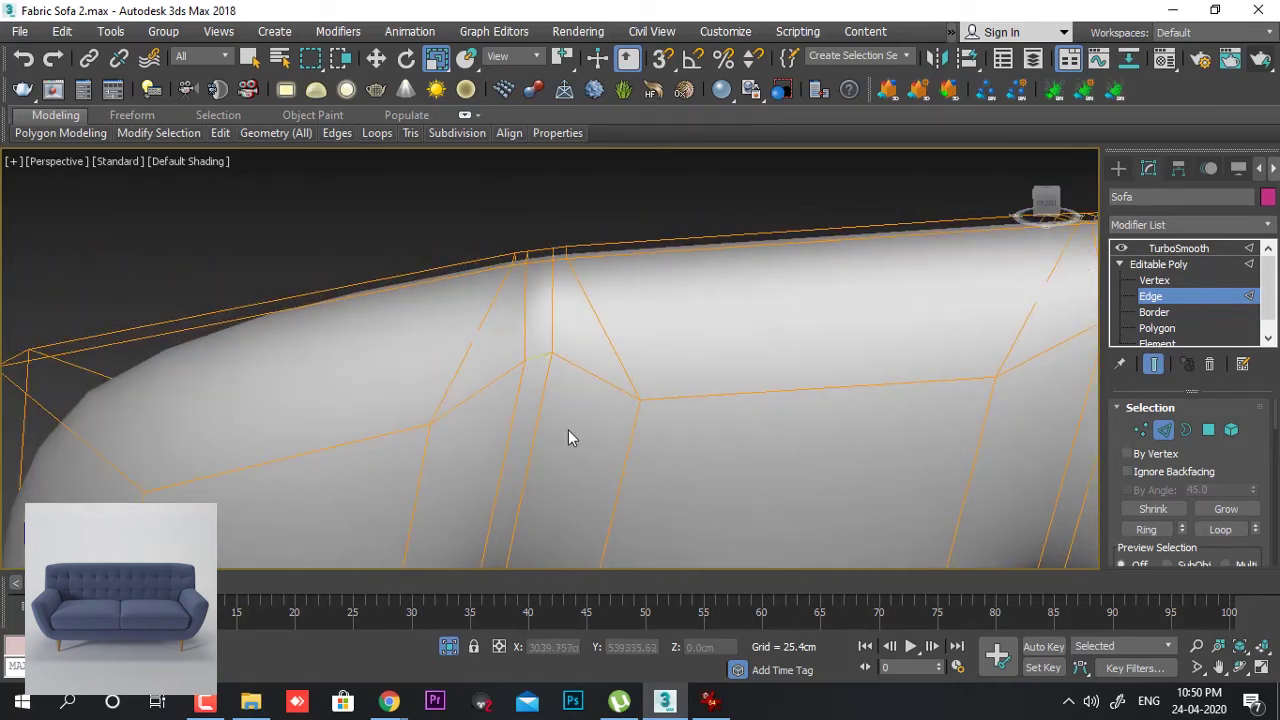
key(w)
alt+middle_drag(663, 457, 464, 358)
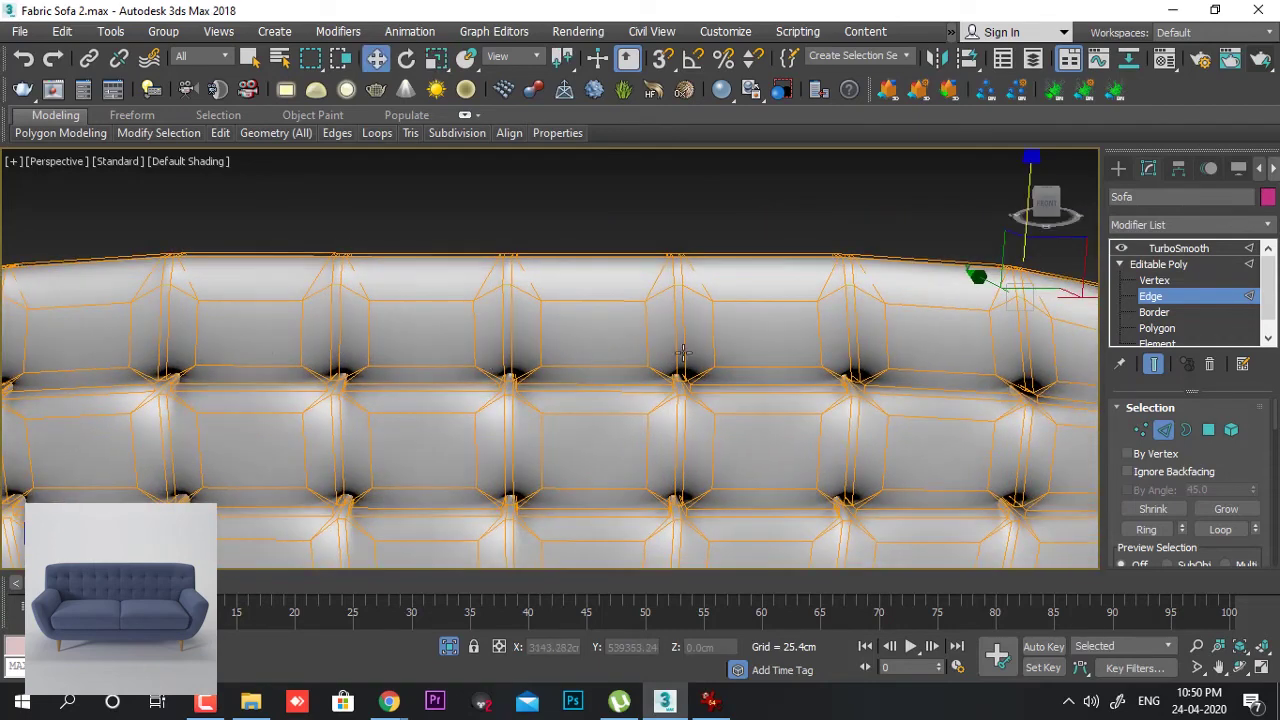
scroll(690, 345, down, 3)
click(789, 290)
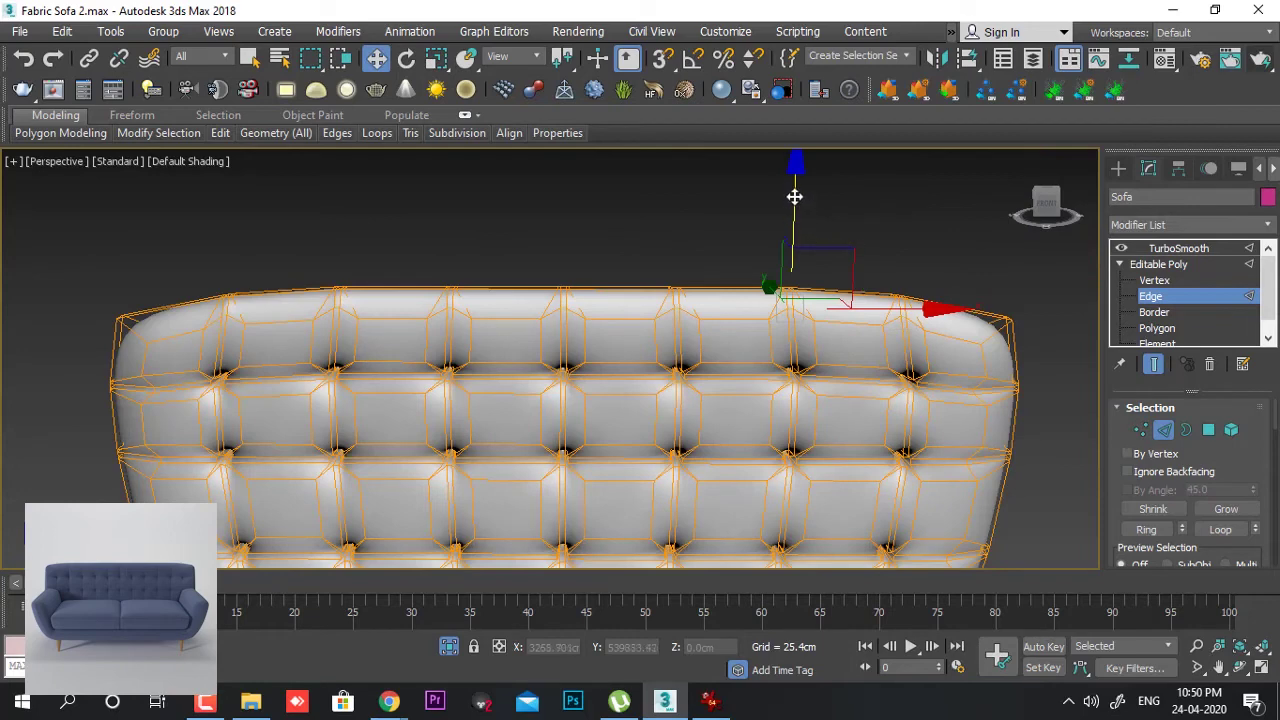
drag(794, 198, 791, 229)
key(r)
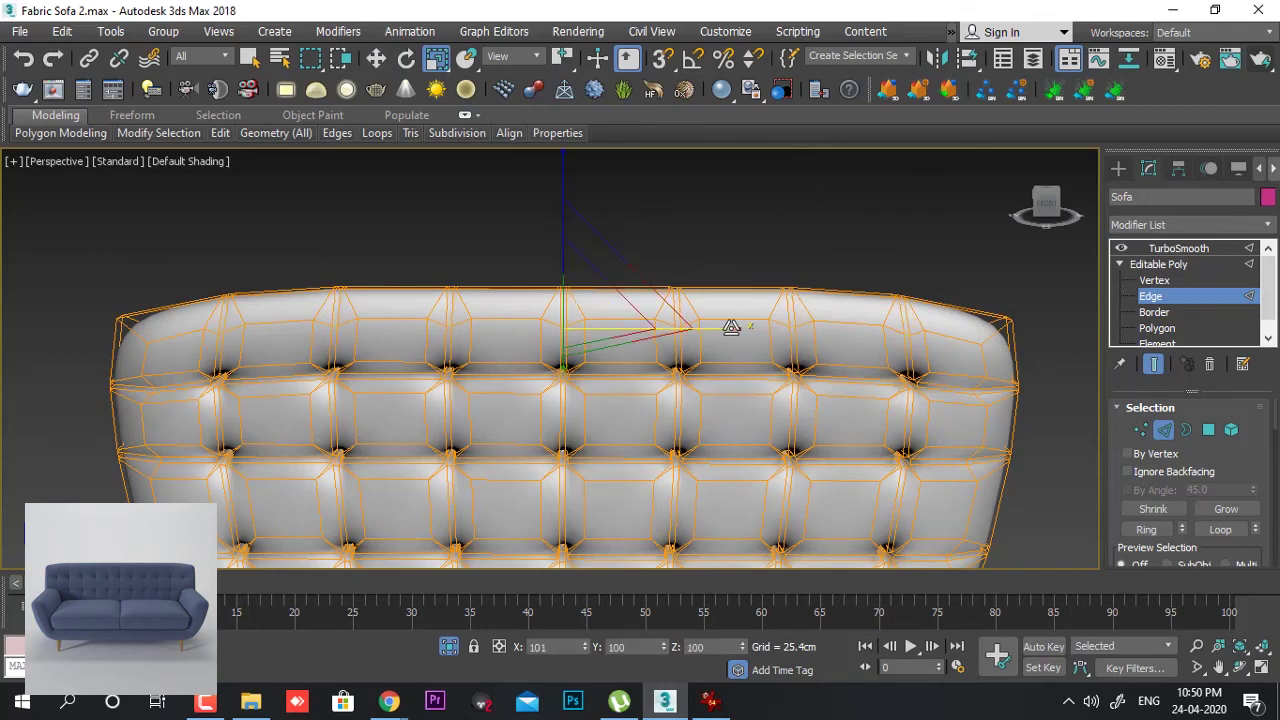
drag(731, 327, 732, 327)
- Nudge a seam edge on the backrest's top border slightly along the Y axis
alt+middle_drag(820, 371, 717, 400)
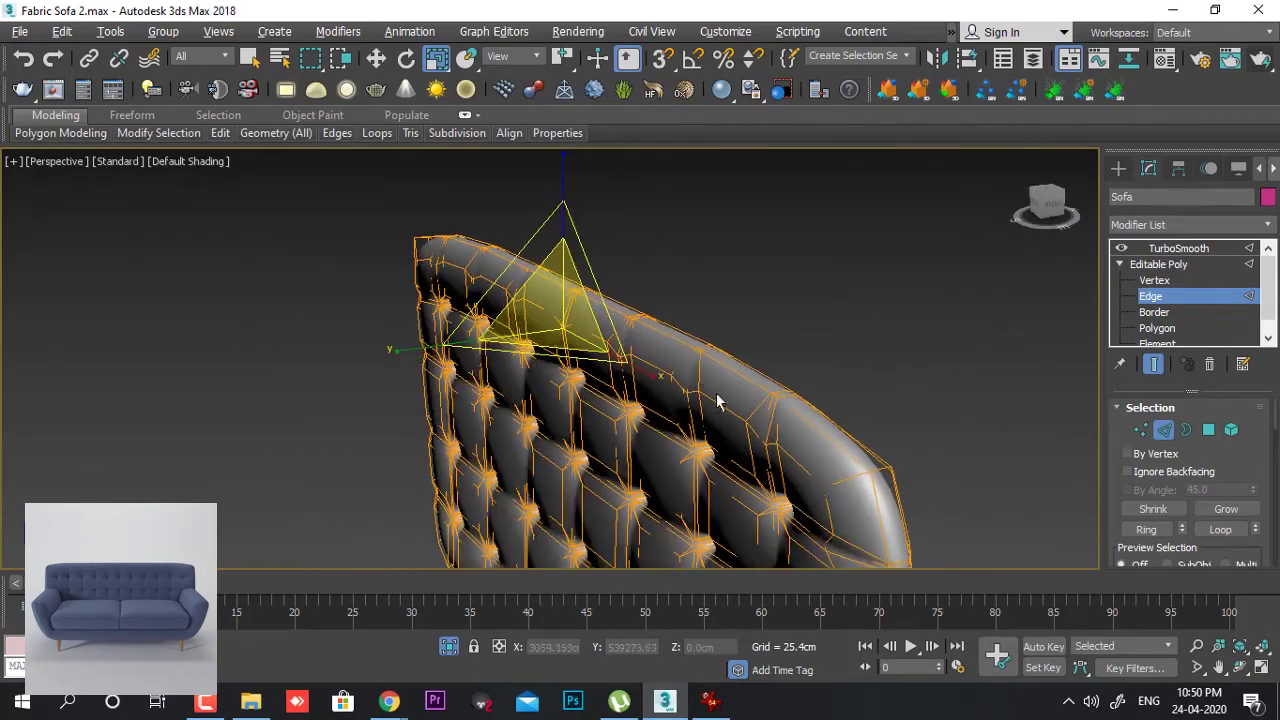
scroll(690, 382, up, 3)
key(w)
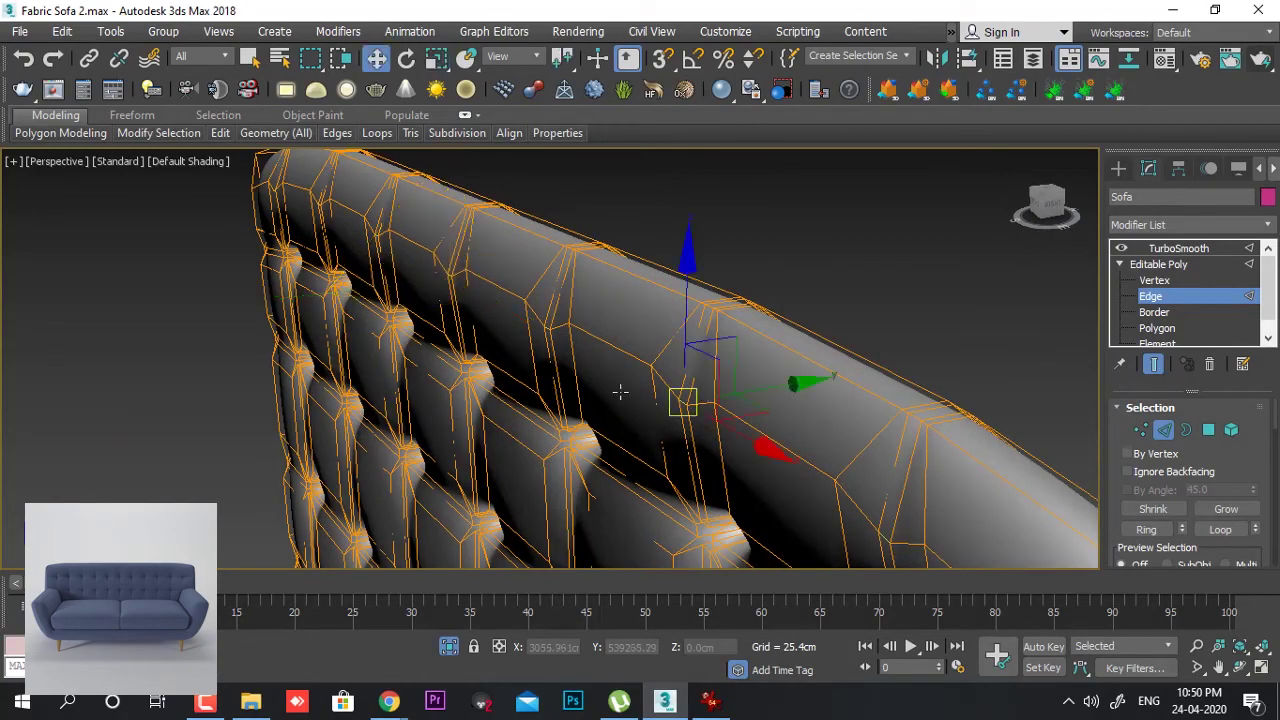
alt+middle_drag(803, 386, 788, 425)
middle_drag(788, 425, 789, 357)
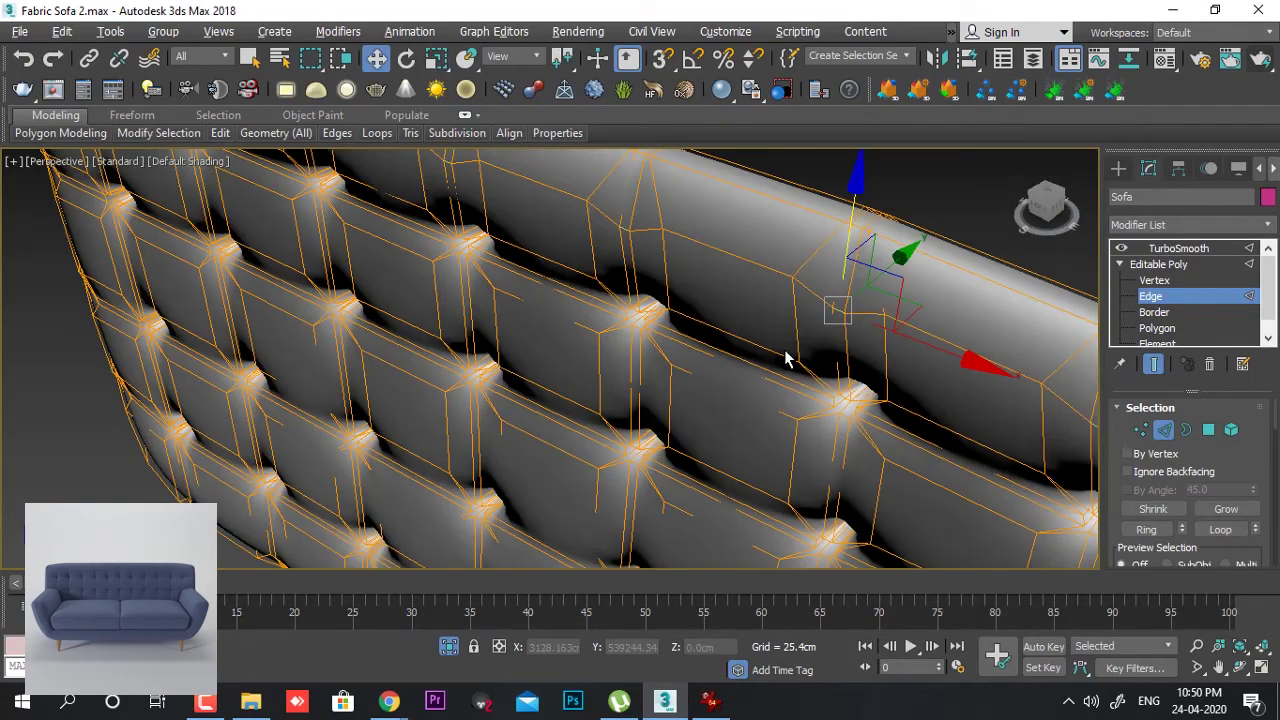
drag(900, 251, 900, 255)
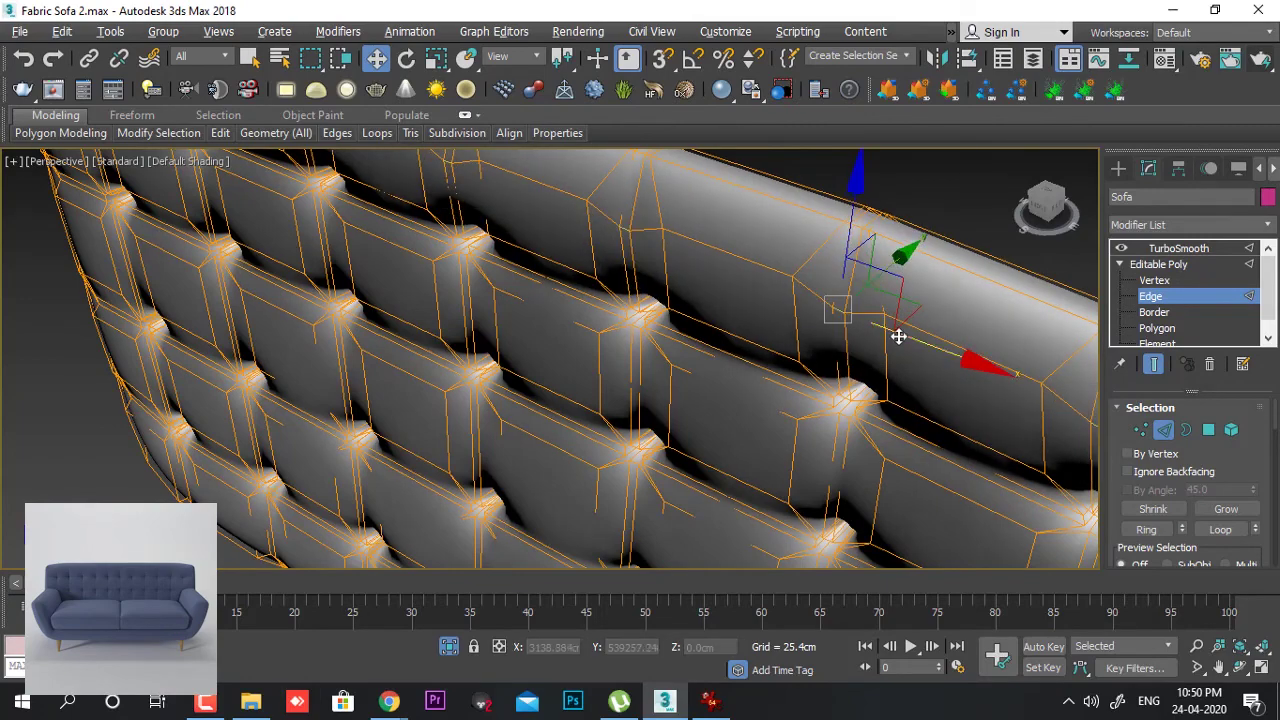
- Select the short seam edge on the top border near the corner and move it slightly backwards along Y
alt+middle_drag(898, 337, 567, 310)
scroll(567, 310, up, 3)
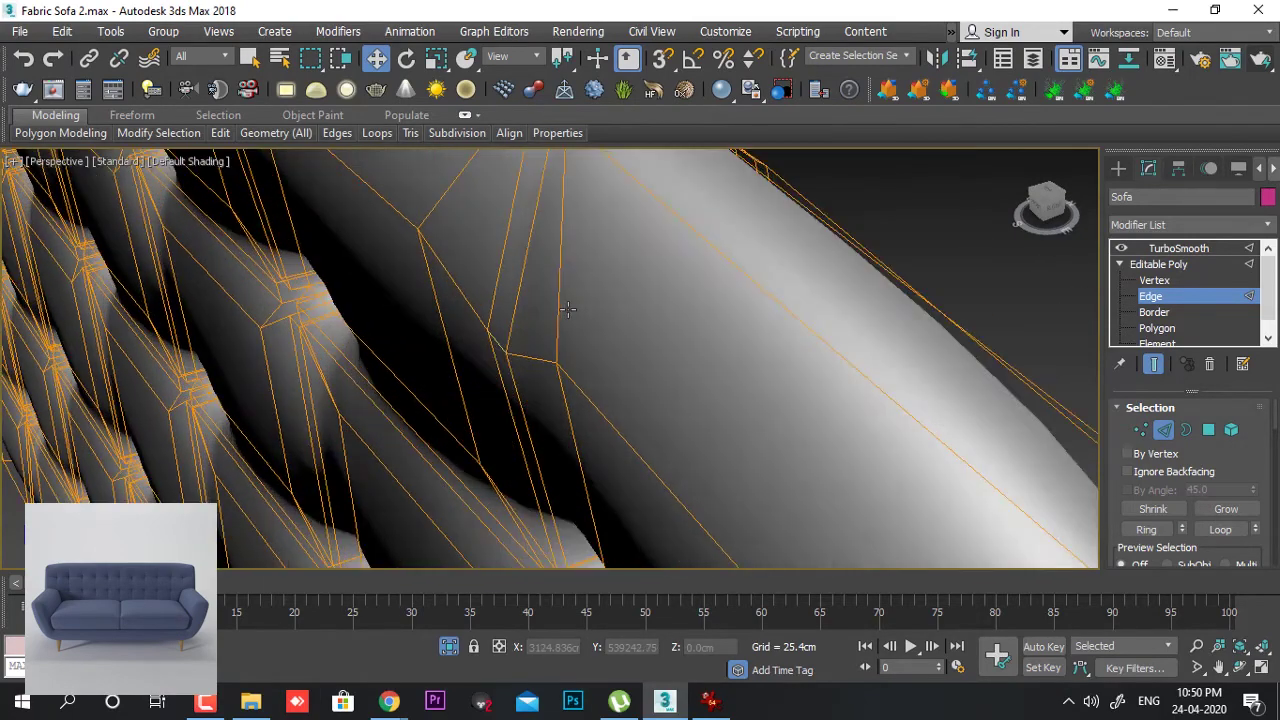
scroll(567, 310, down, 2)
click(469, 357)
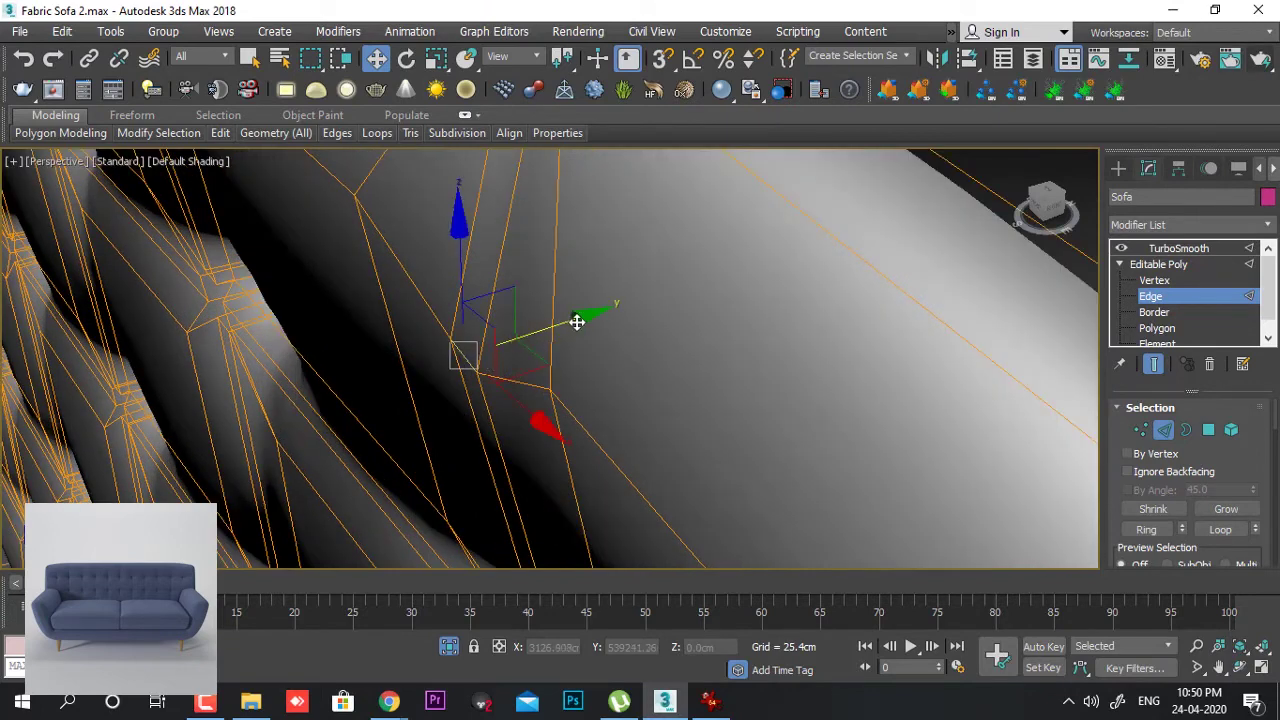
drag(577, 321, 583, 320)
middle_drag(583, 320, 557, 354)
scroll(554, 356, up, 4)
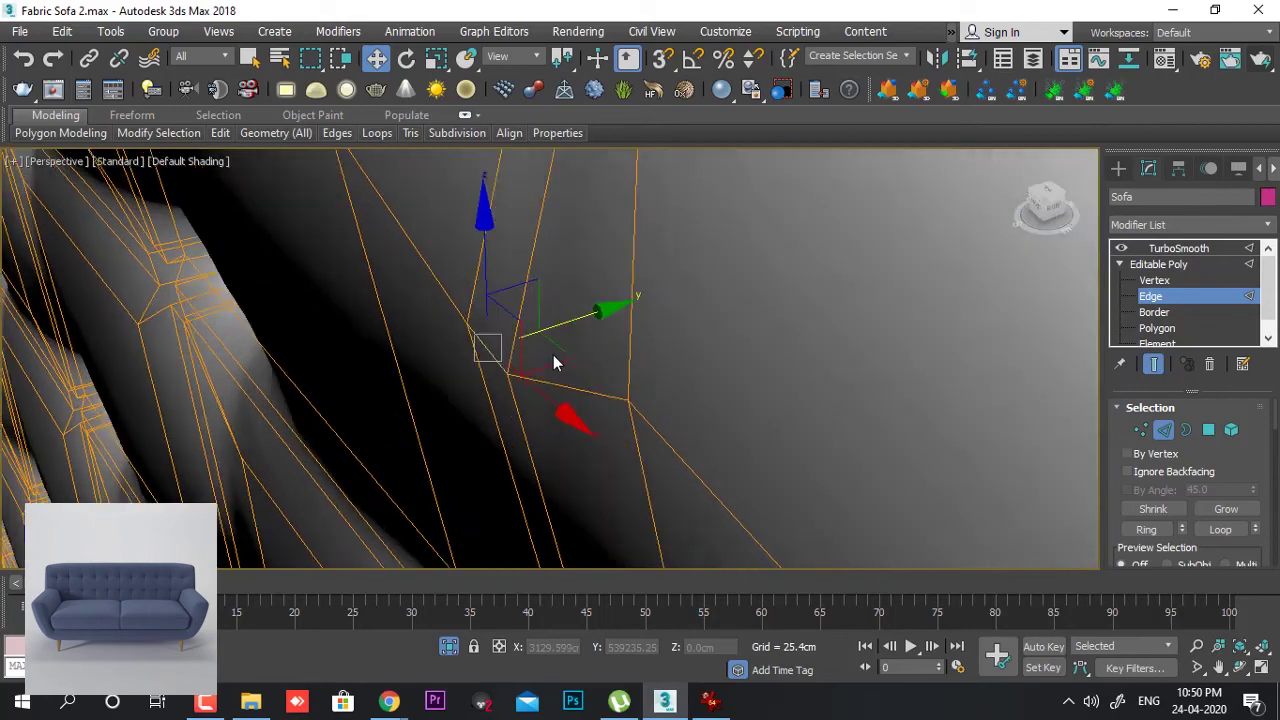
scroll(556, 363, down, 2)
drag(571, 303, 590, 300)
- Leave edge level, deselect the backrest and examine its whole tufted front
scroll(634, 318, down, 8)
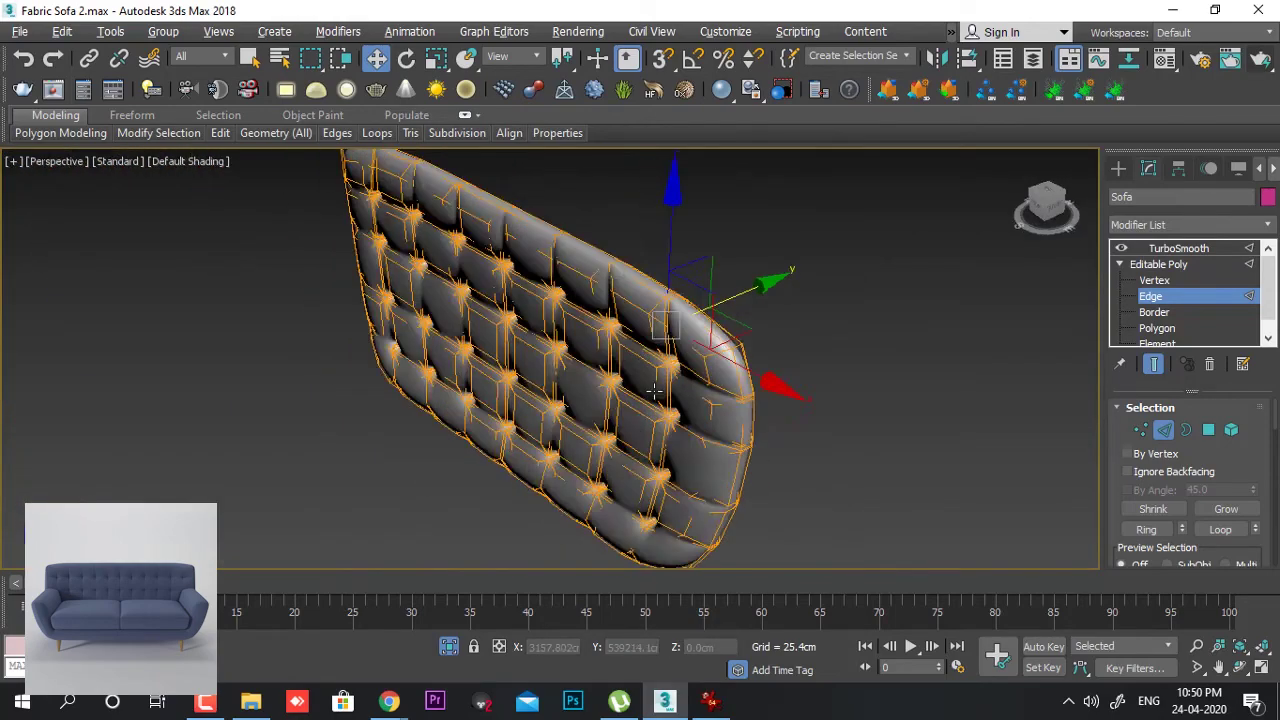
alt+middle_drag(640, 370, 680, 352)
click(1191, 298)
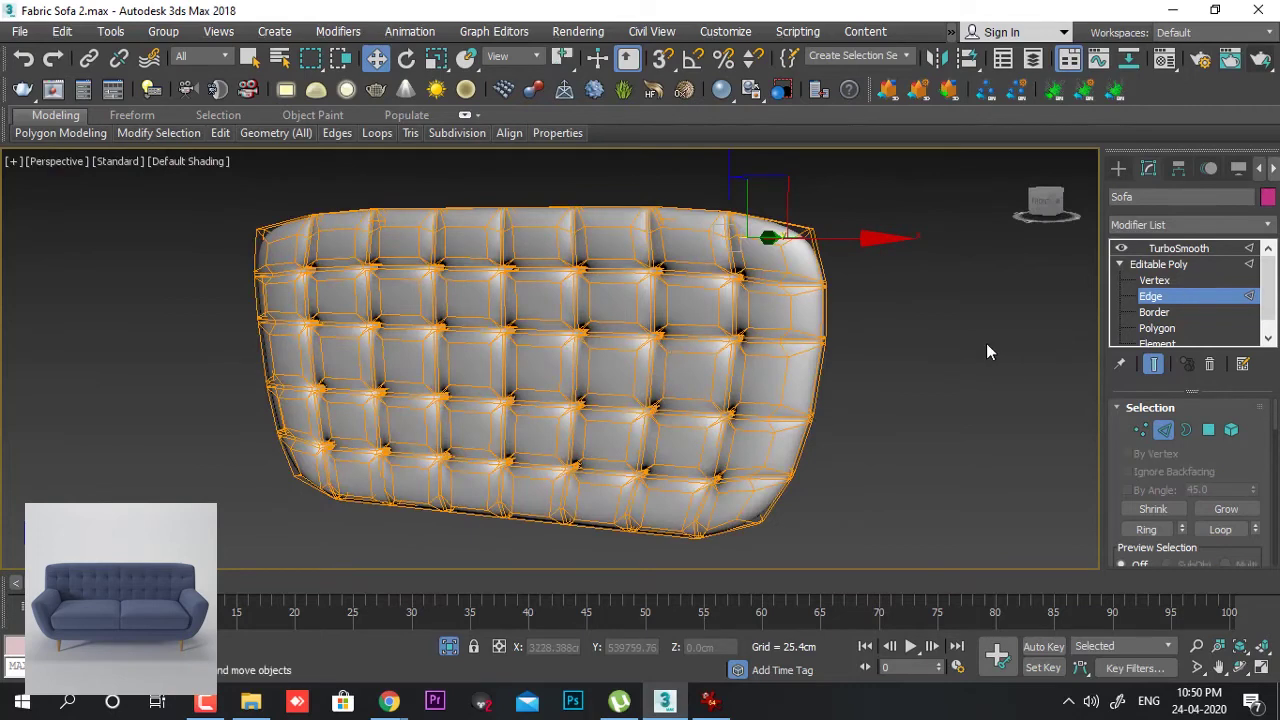
click(940, 342)
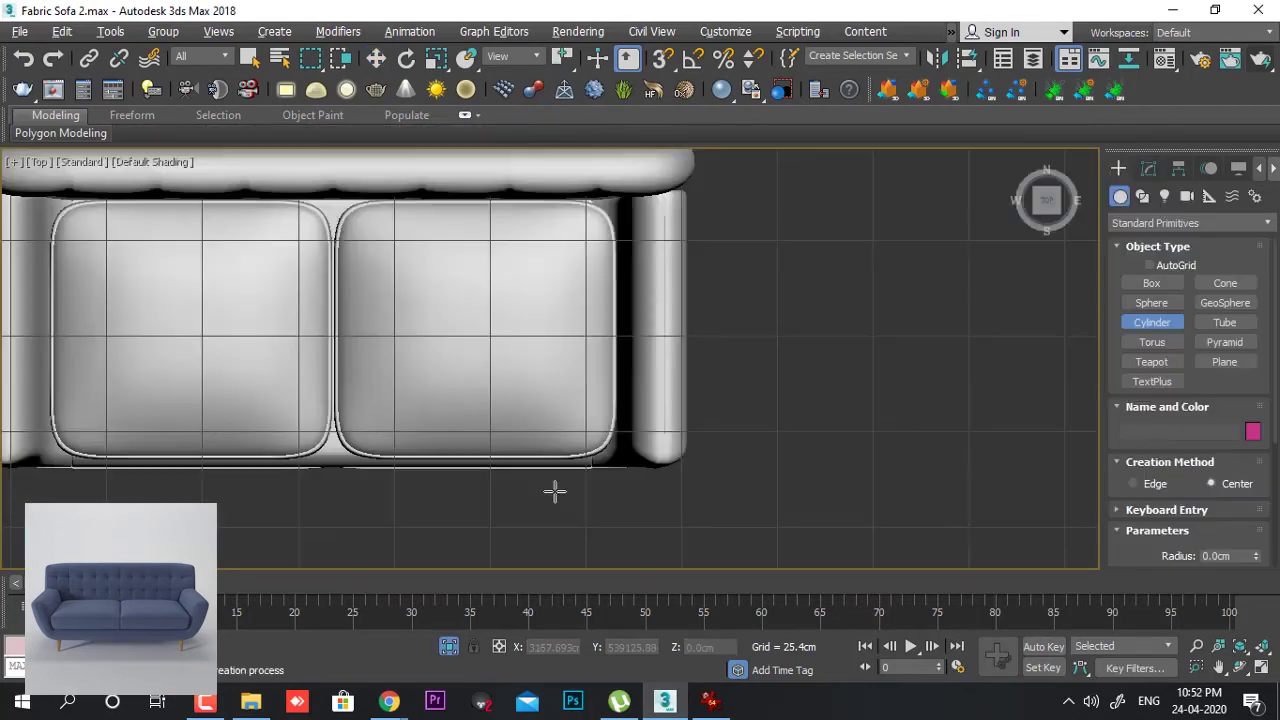
- Create a cylinder of about 4.6 cm radius and 29.1 cm height just in front of the right seat cushion
drag(536, 497, 546, 510)
click(545, 399)
key(alt+w)
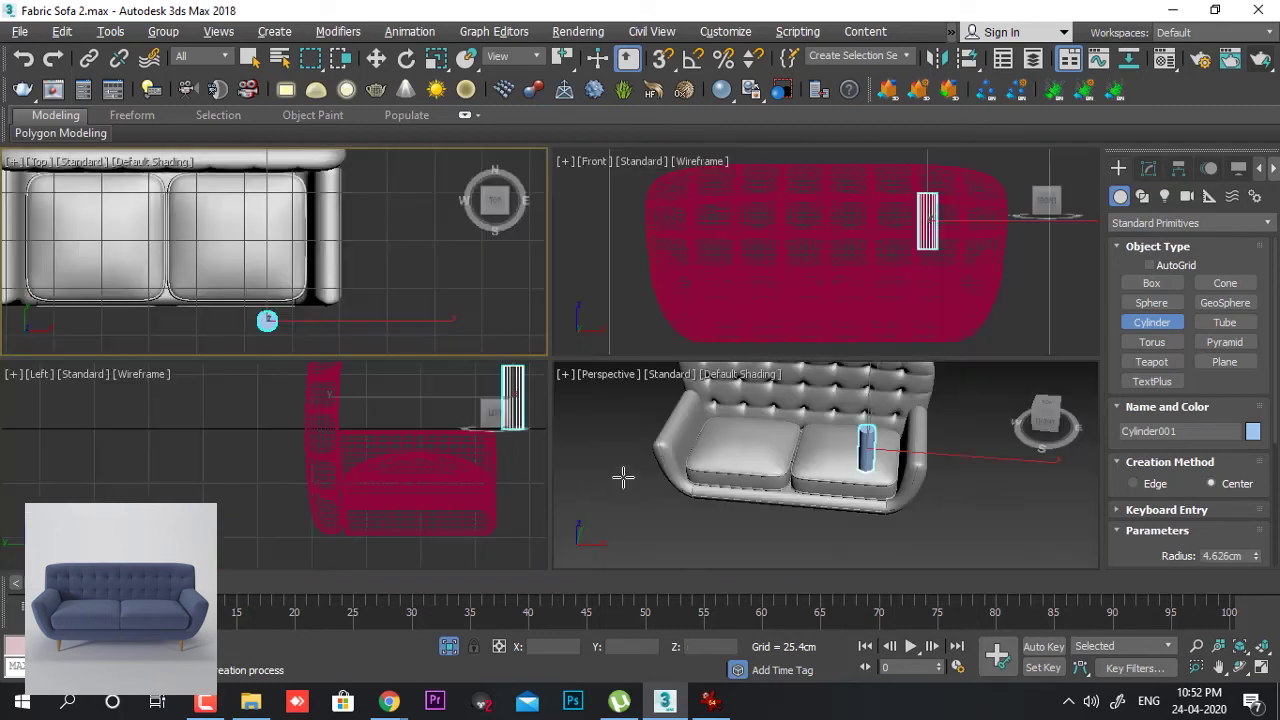
- Maximise the Front view and shade it with edged faces so the reference photo's legs can be compared with the cylinder
right_click(880, 300)
key(alt+w)
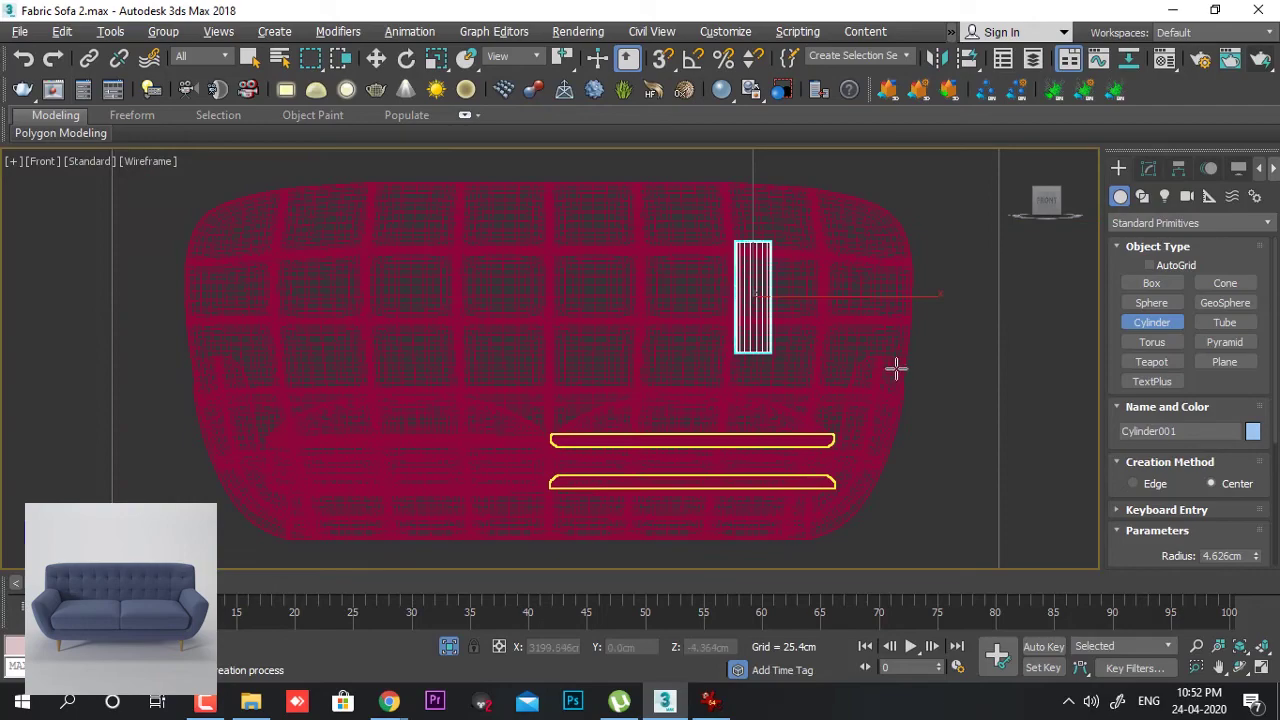
key(F3)
middle_drag(953, 469, 943, 380)
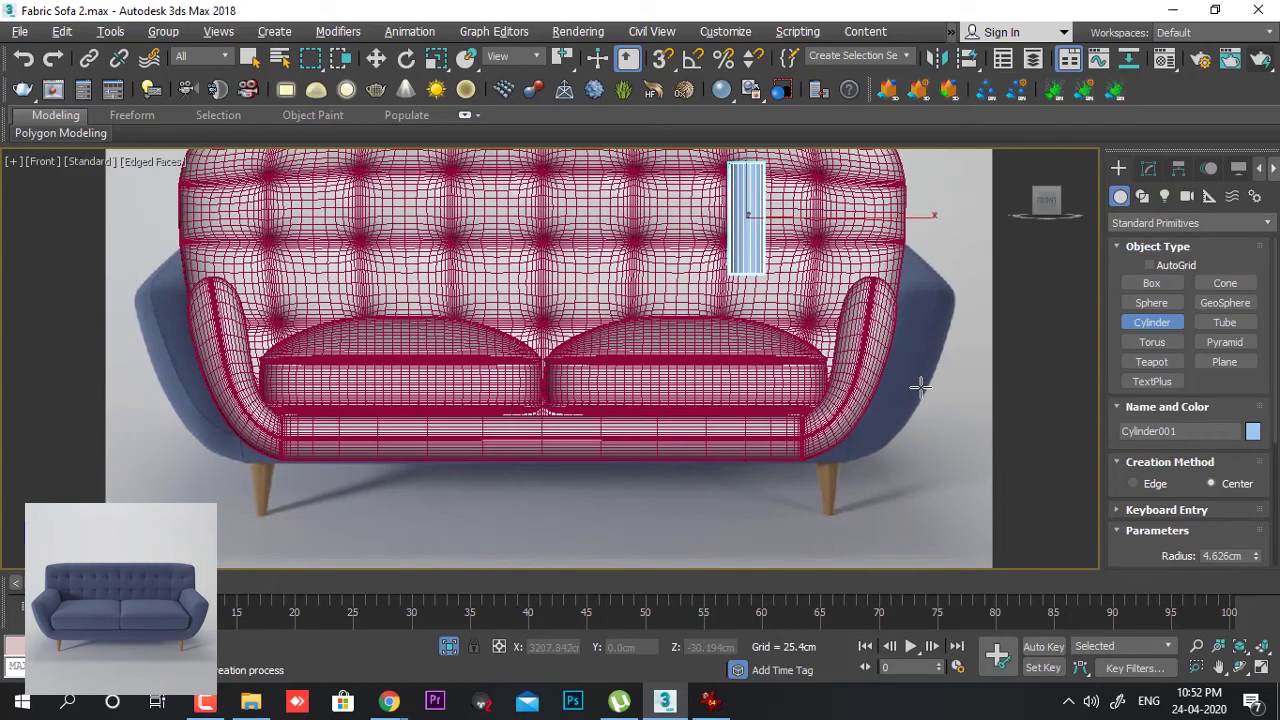
key(w)
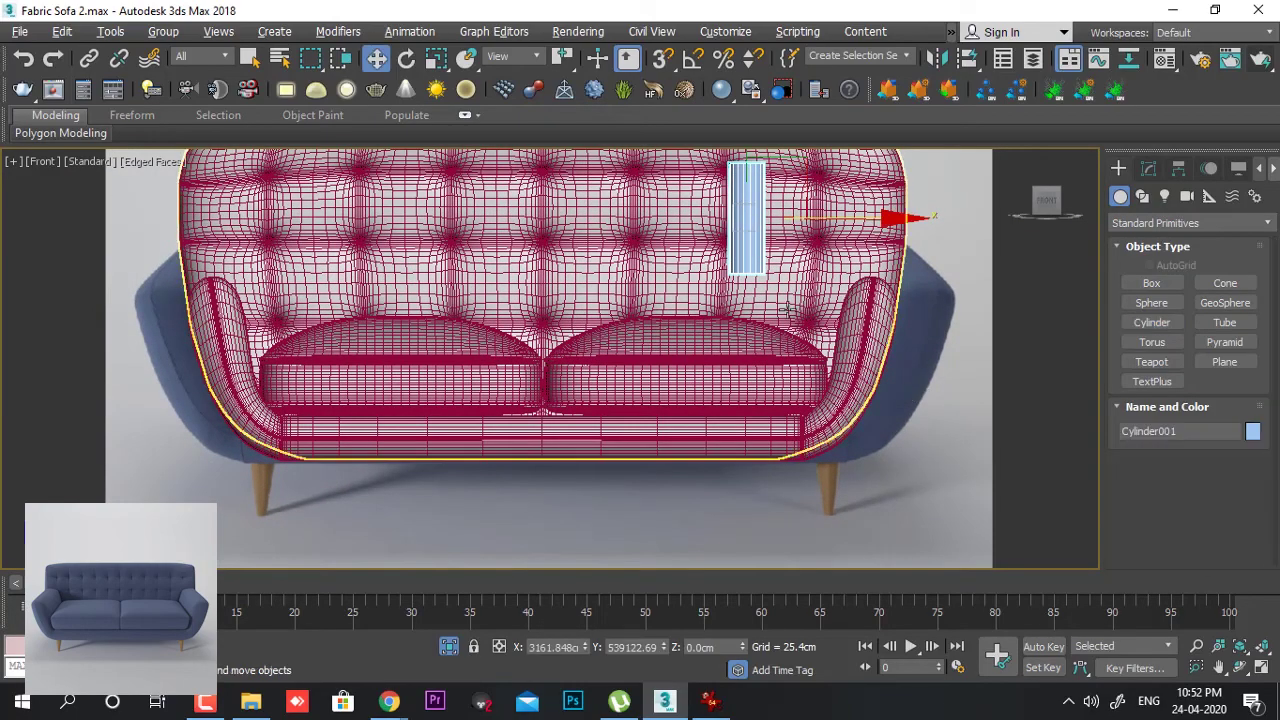
middle_drag(852, 318, 793, 355)
- Move the cylinder down below the seat frame and along X towards the reference photo's right wooden leg
click(1148, 168)
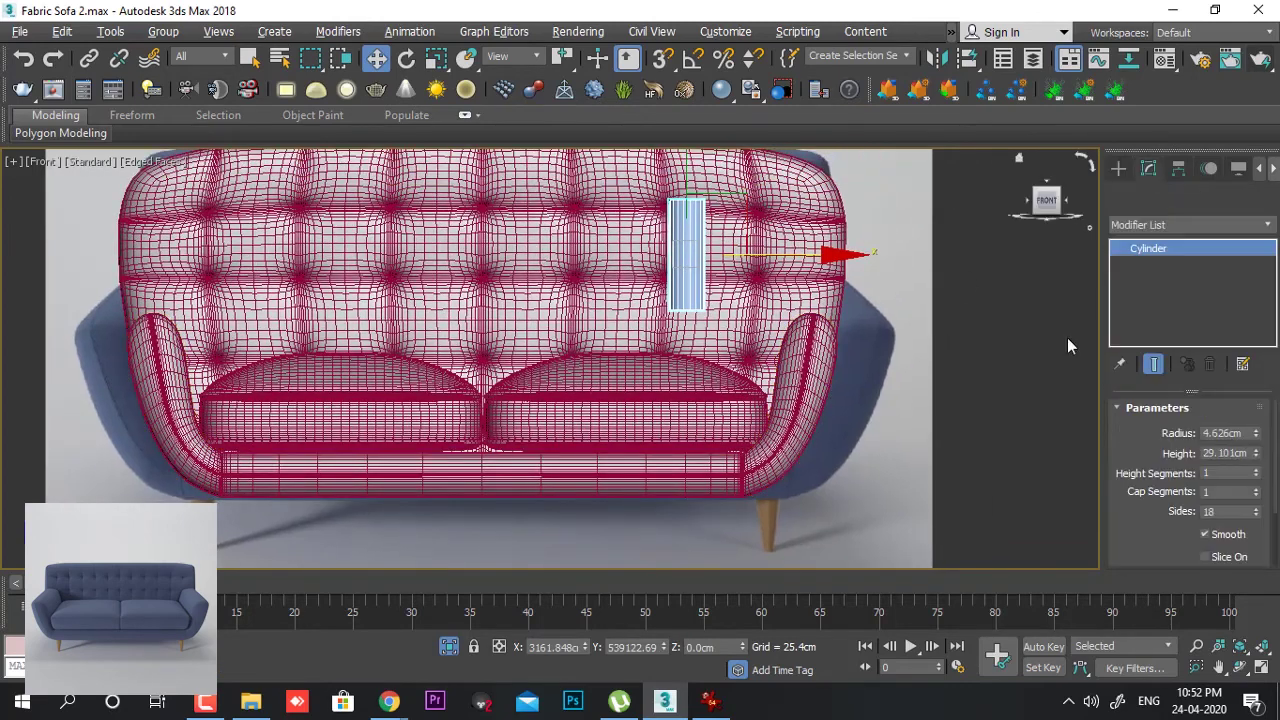
drag(684, 185, 675, 423)
middle_drag(675, 423, 569, 323)
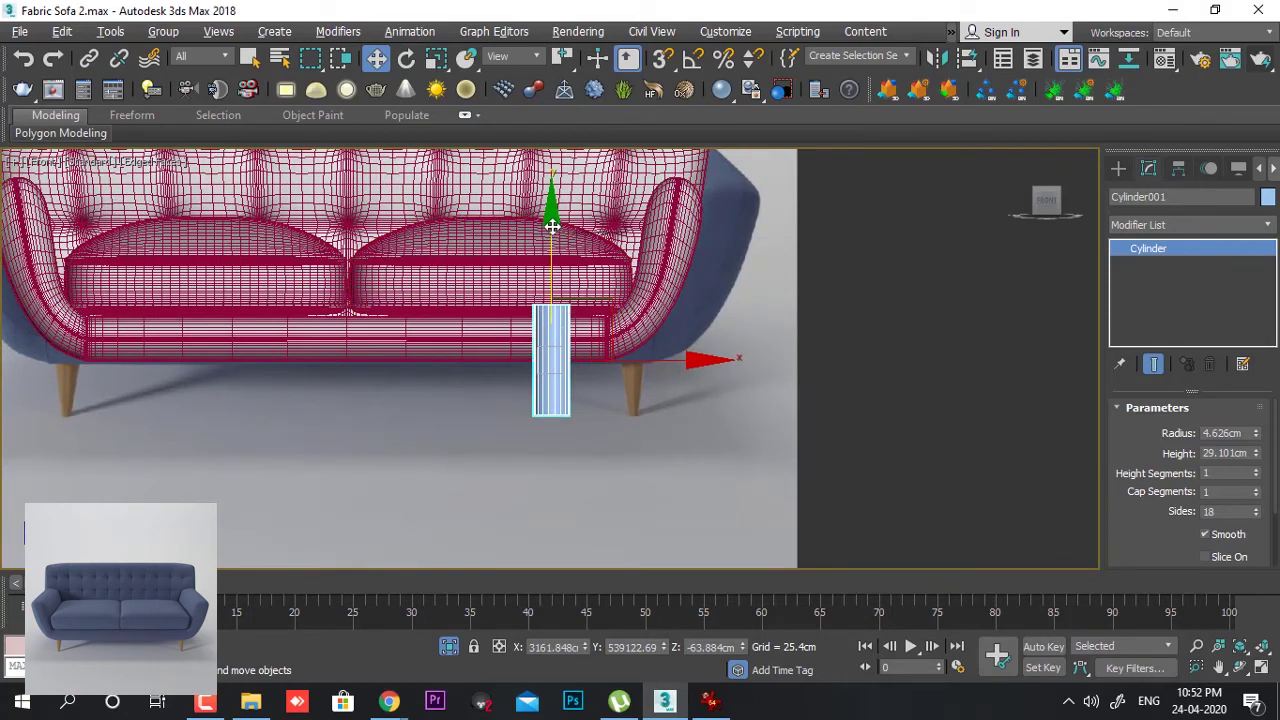
drag(552, 226, 552, 238)
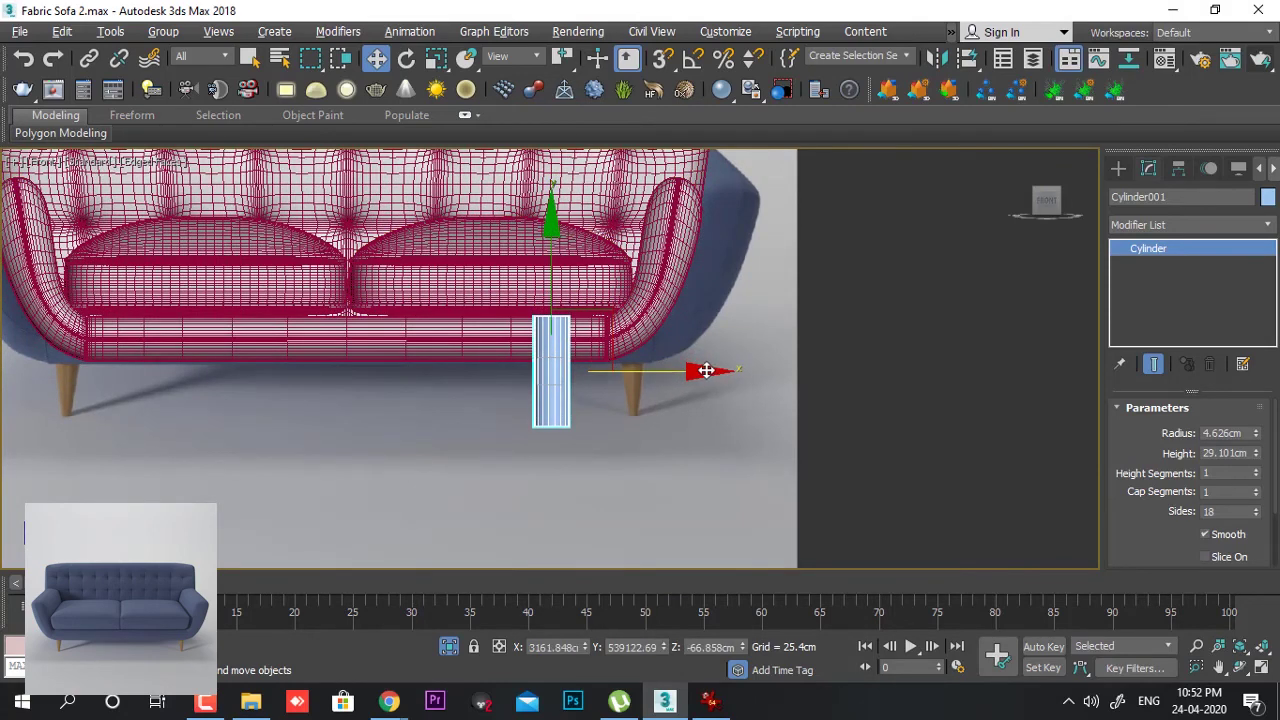
drag(717, 369, 734, 371)
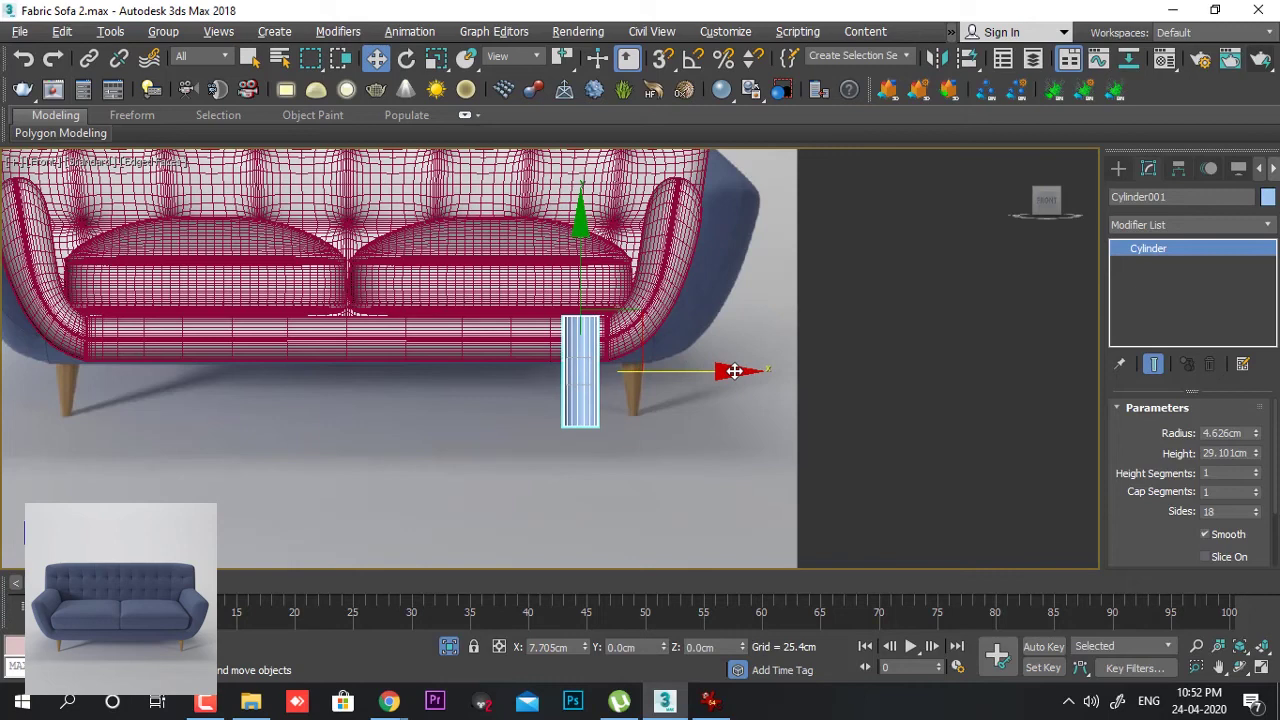
- Reduce the leg cylinder's radius to 2.313 cm
scroll(721, 340, down, 3)
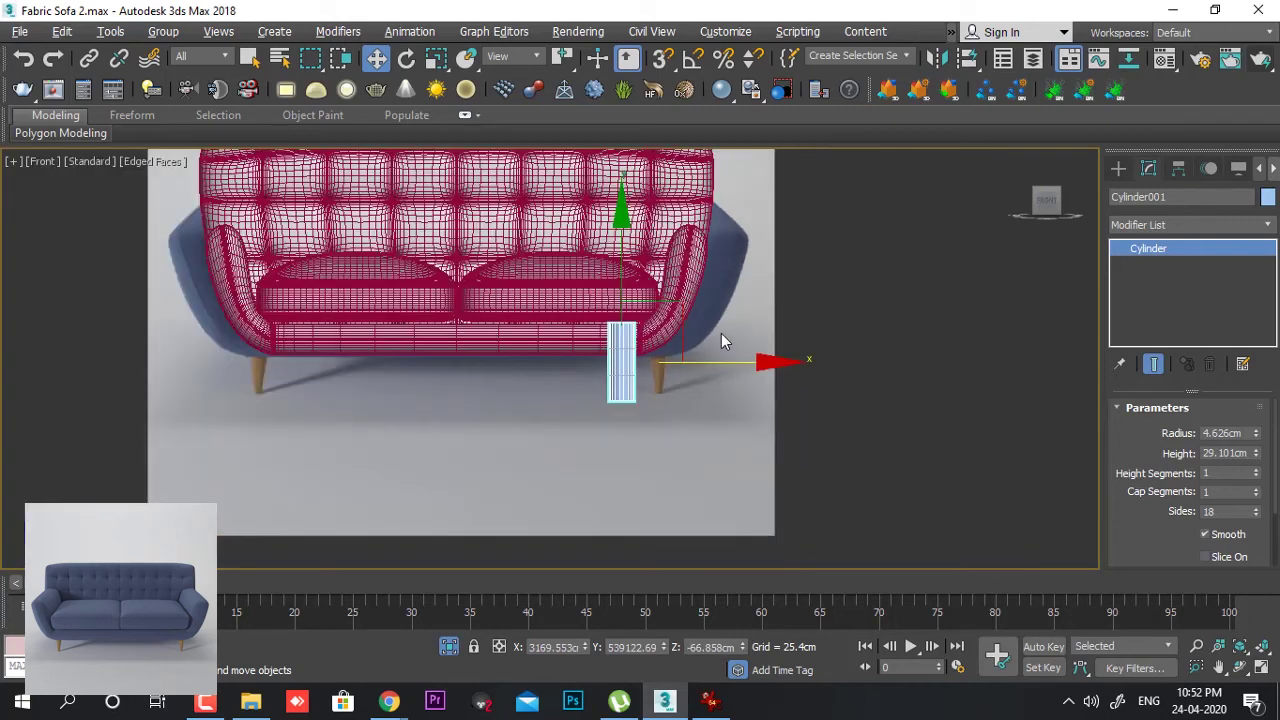
scroll(709, 375, up, 2)
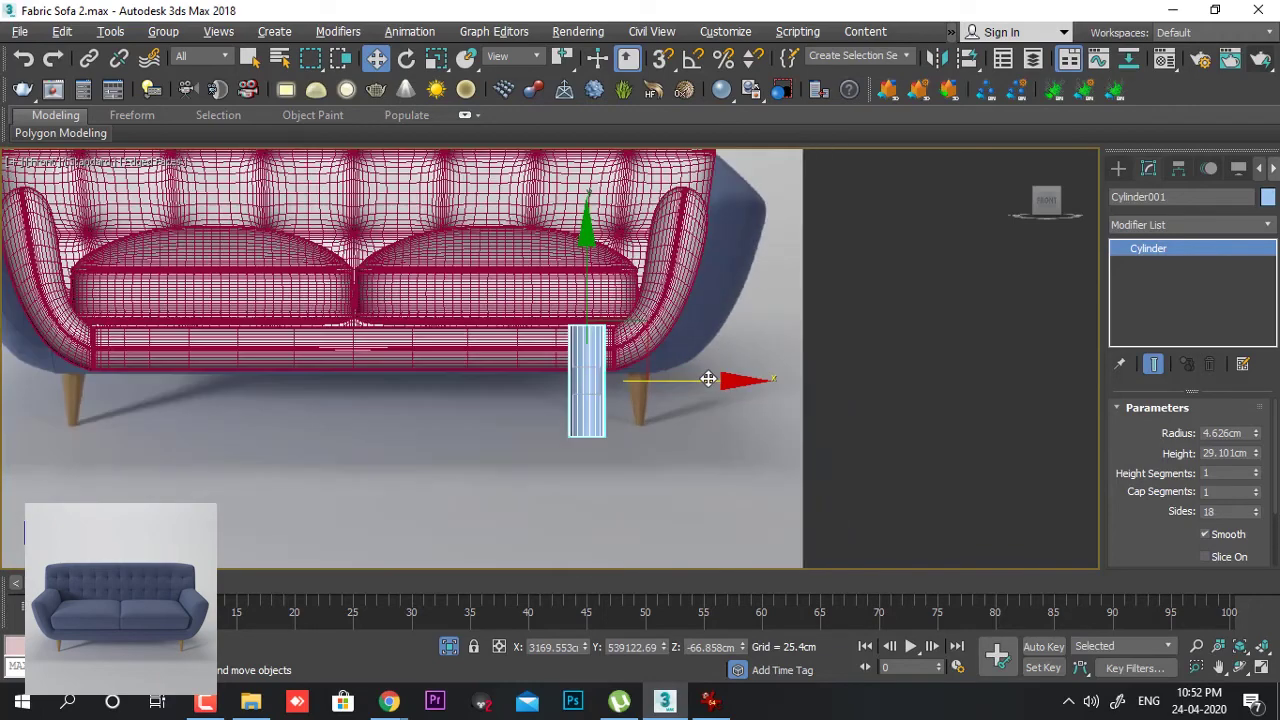
scroll(705, 378, up, 2)
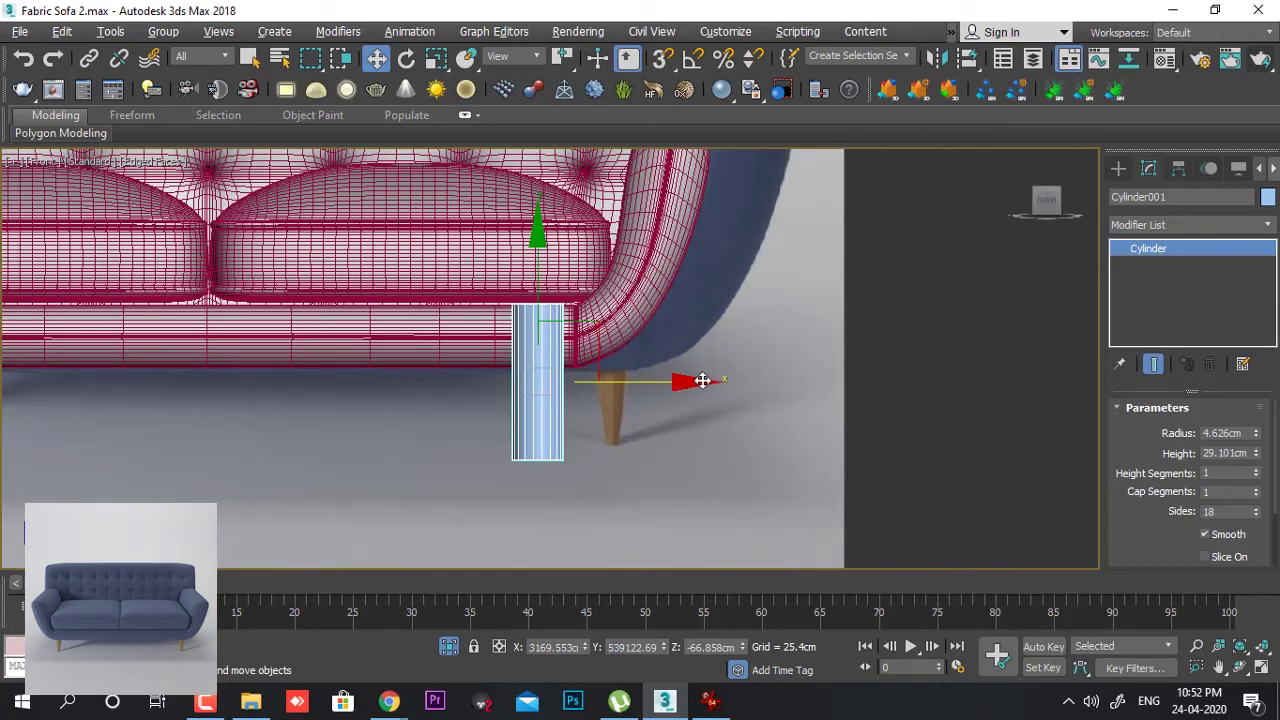
click(545, 248)
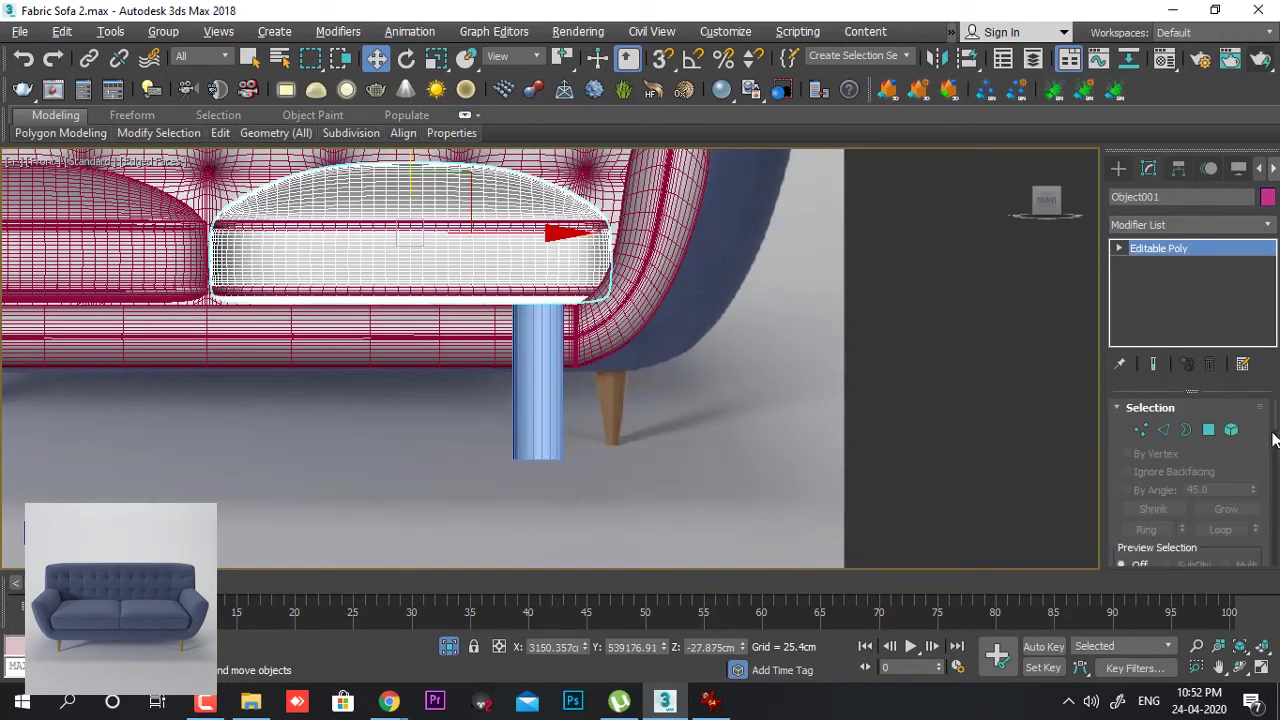
click(537, 414)
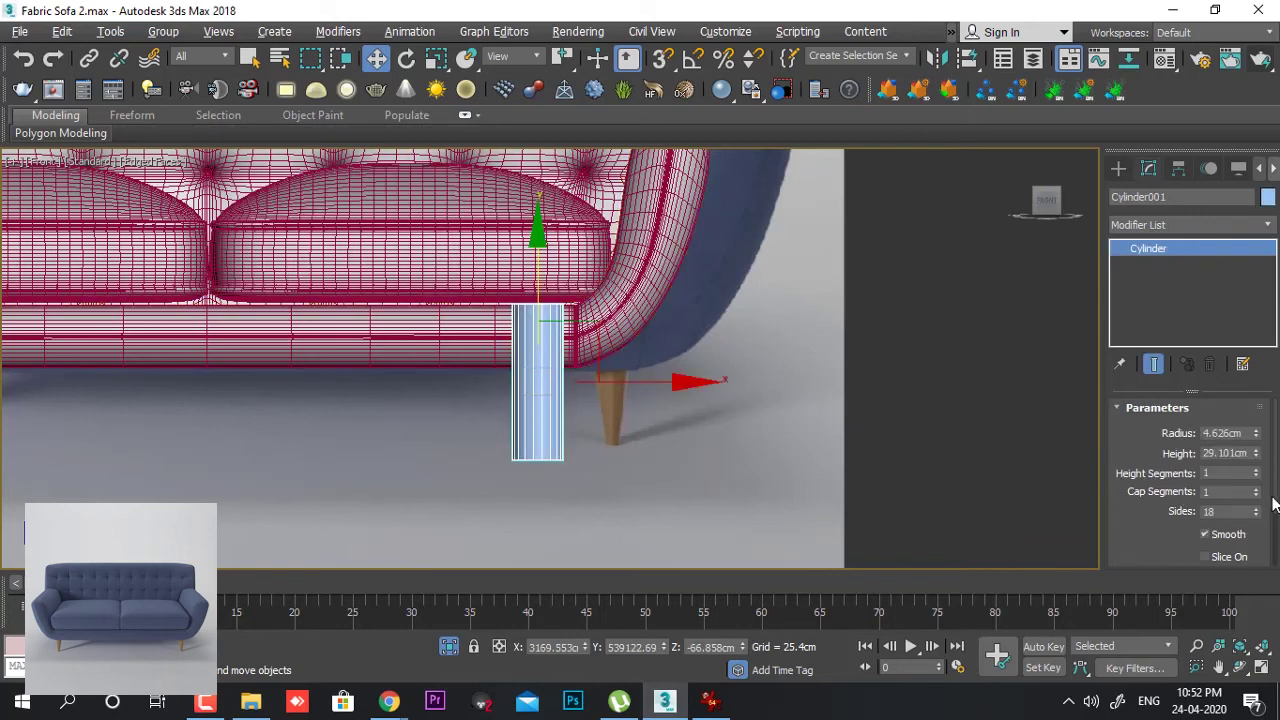
drag(1256, 436, 1244, 480)
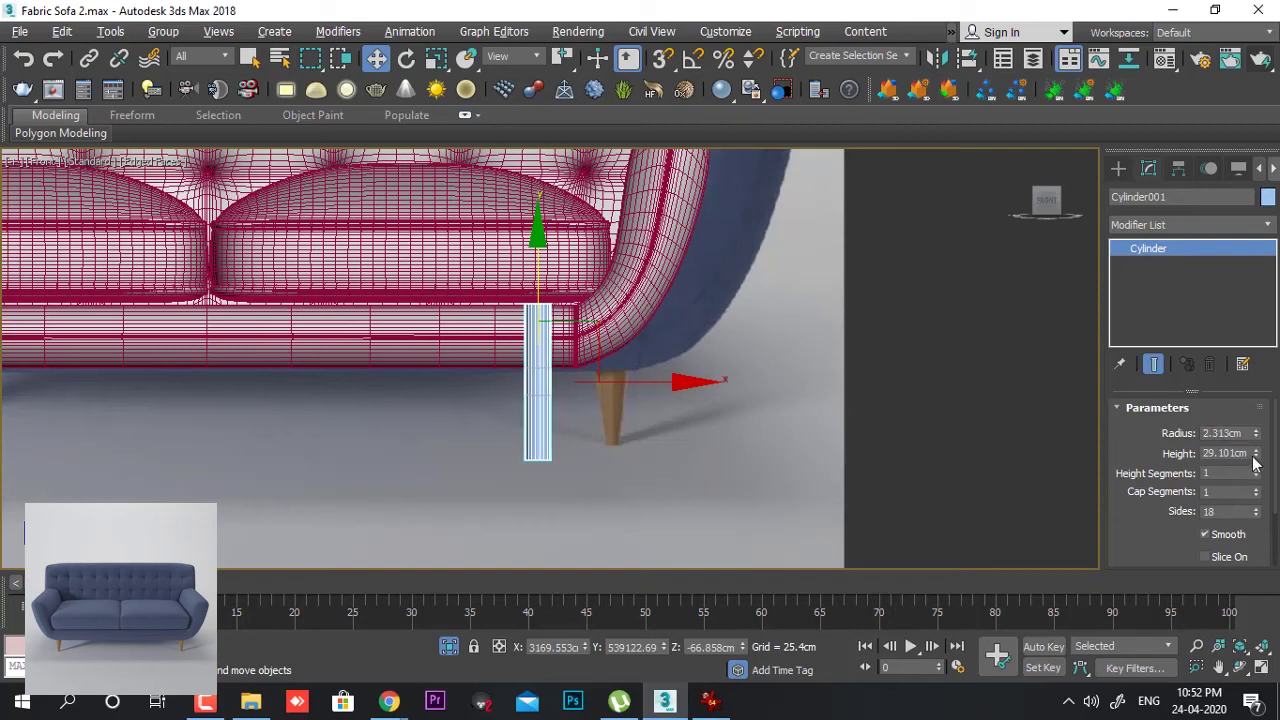
- Reduce the leg cylinder's height to 20.371 cm
click(1210, 224)
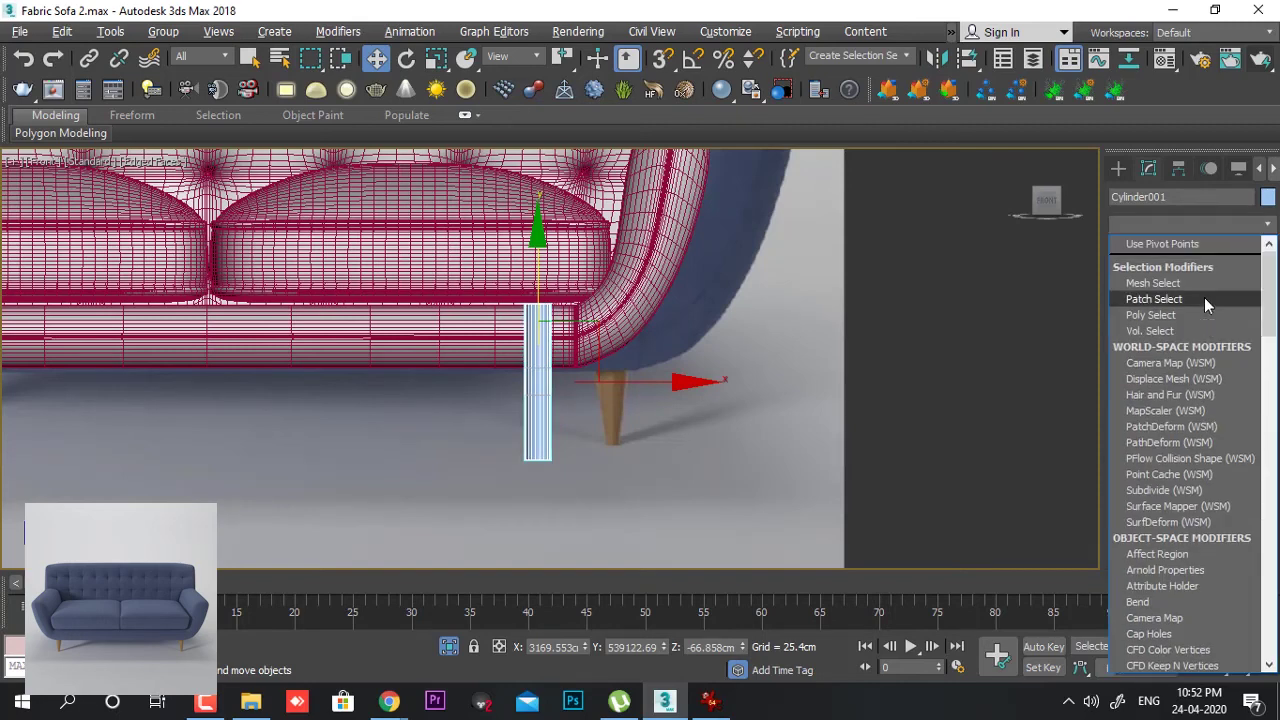
click(535, 432)
drag(1257, 455, 1252, 480)
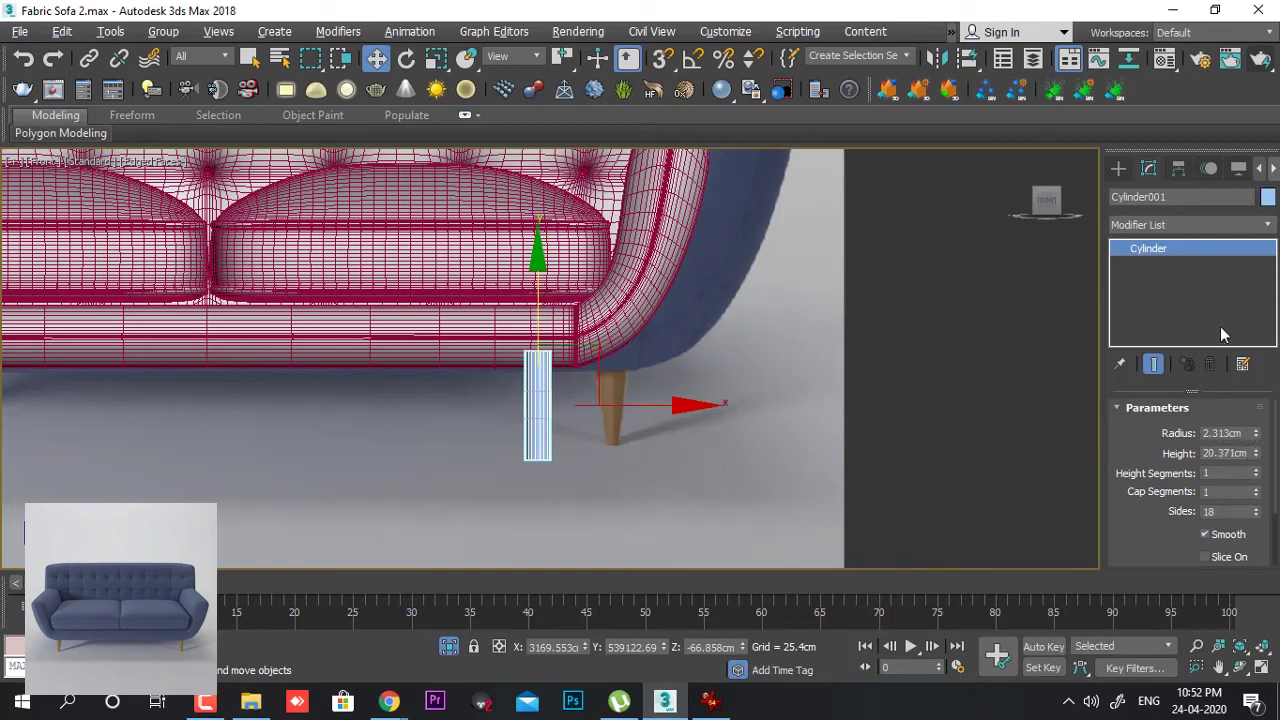
- Add a Taper modifier to the leg cylinder and raise its amount so the leg narrows towards the floor like the reference
click(1214, 226)
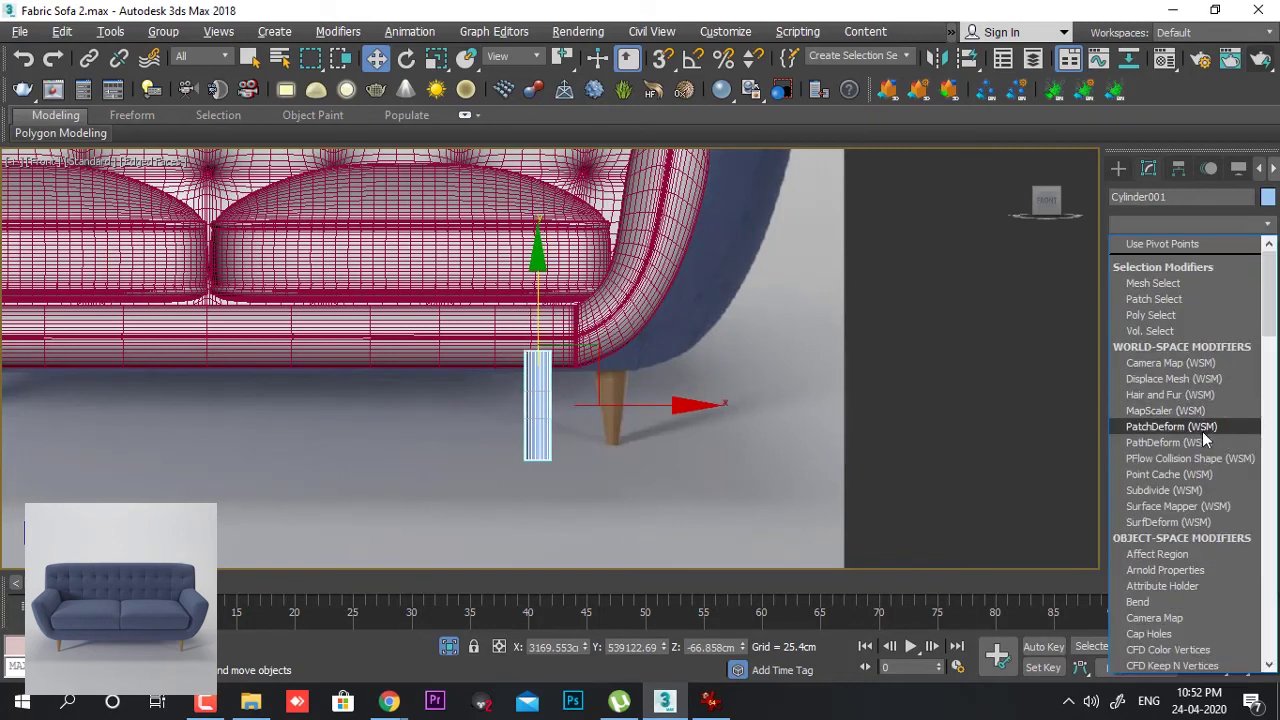
scroll(1201, 431, down, 15)
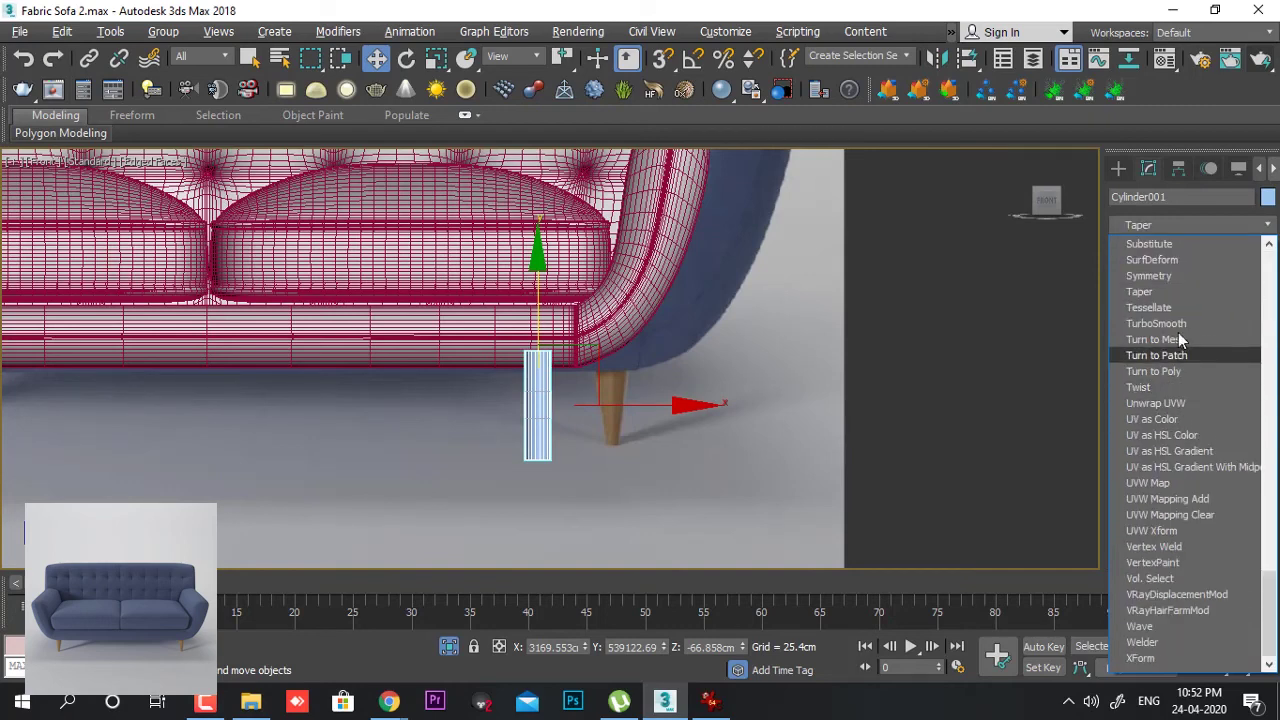
click(1176, 293)
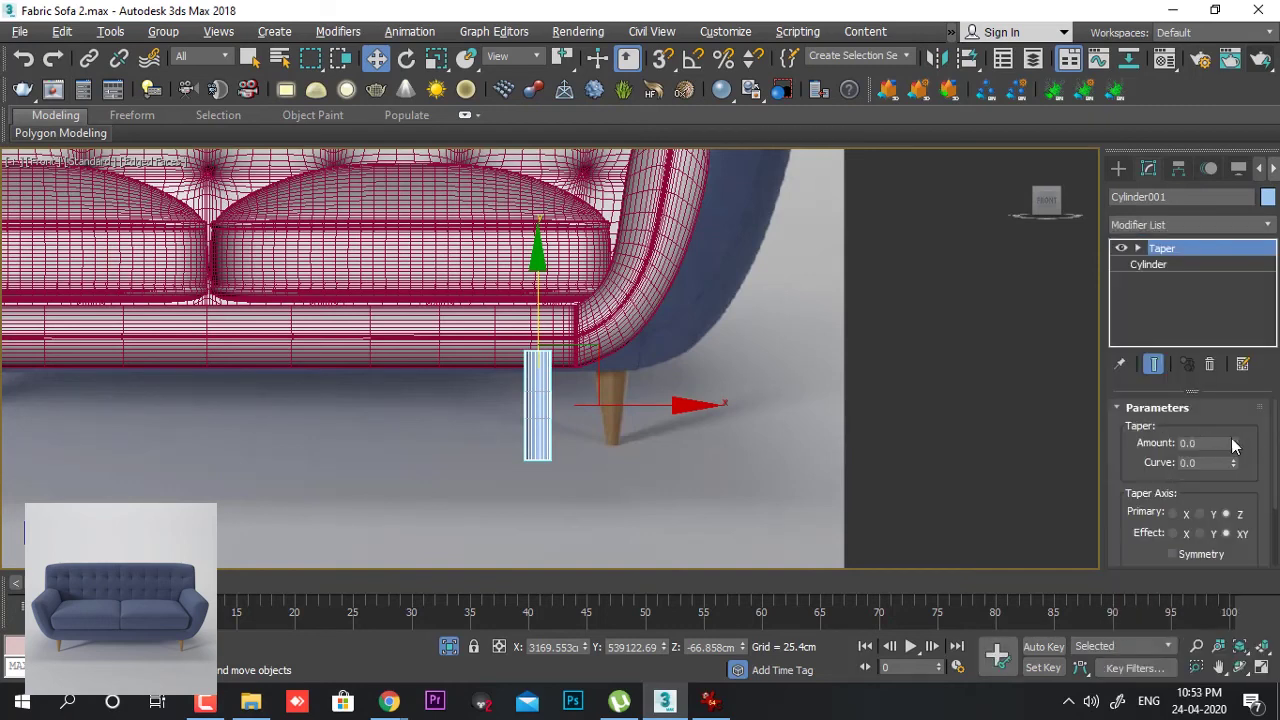
drag(1233, 443, 1234, 385)
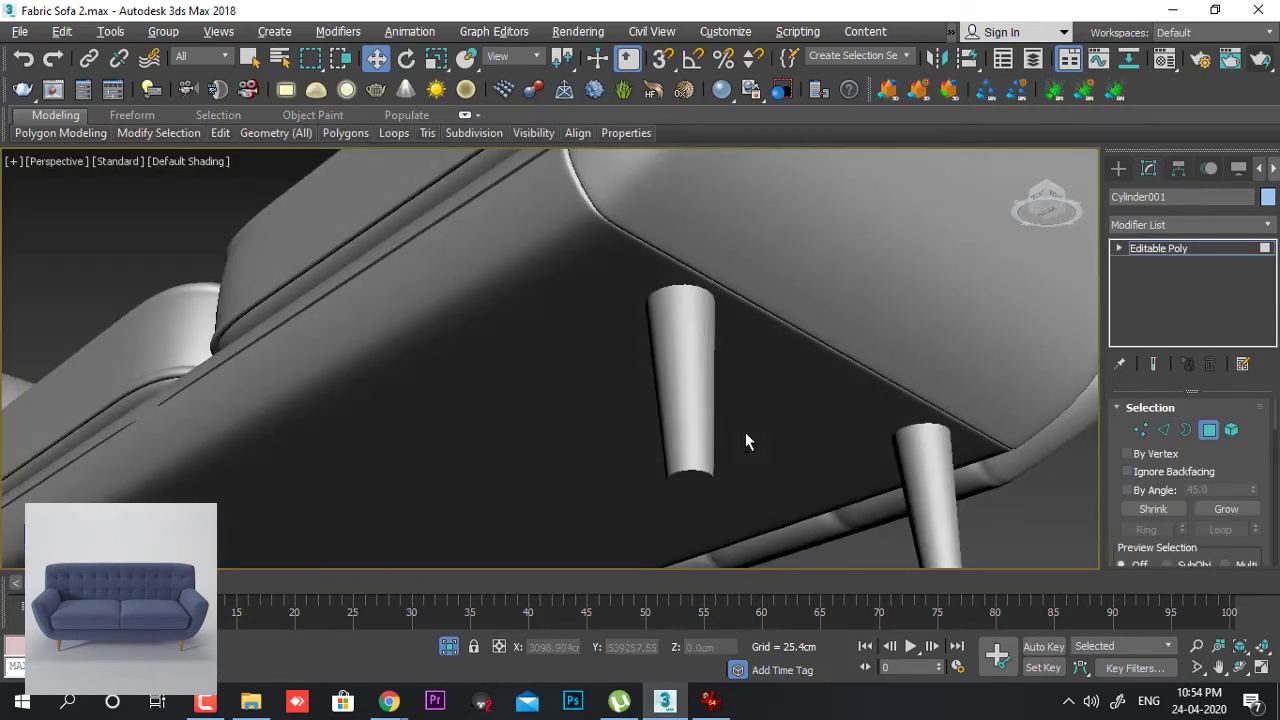
- Inset the polygon on the underside of the leg's foot by 0.36 cm
middle_drag(745, 432, 759, 419)
scroll(745, 428, up, 3)
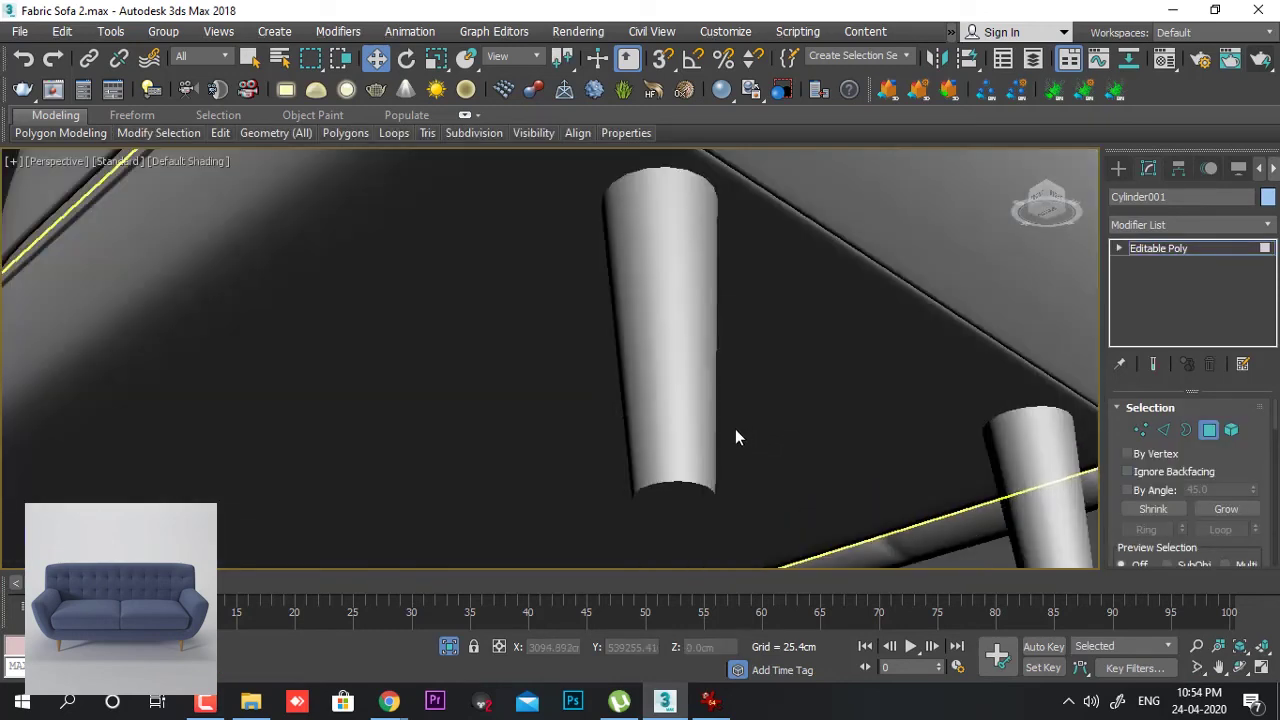
click(697, 491)
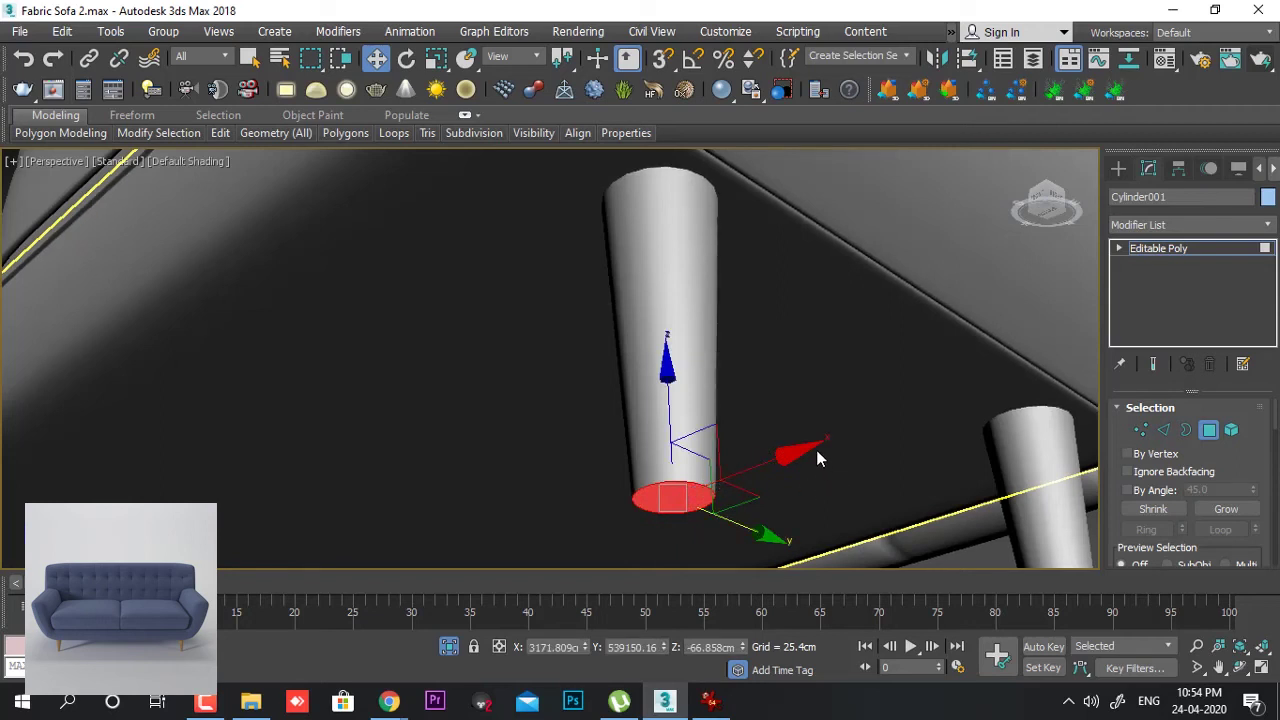
middle_drag(817, 458, 885, 292)
scroll(811, 371, up, 3)
middle_drag(811, 372, 931, 531)
scroll(791, 408, up, 2)
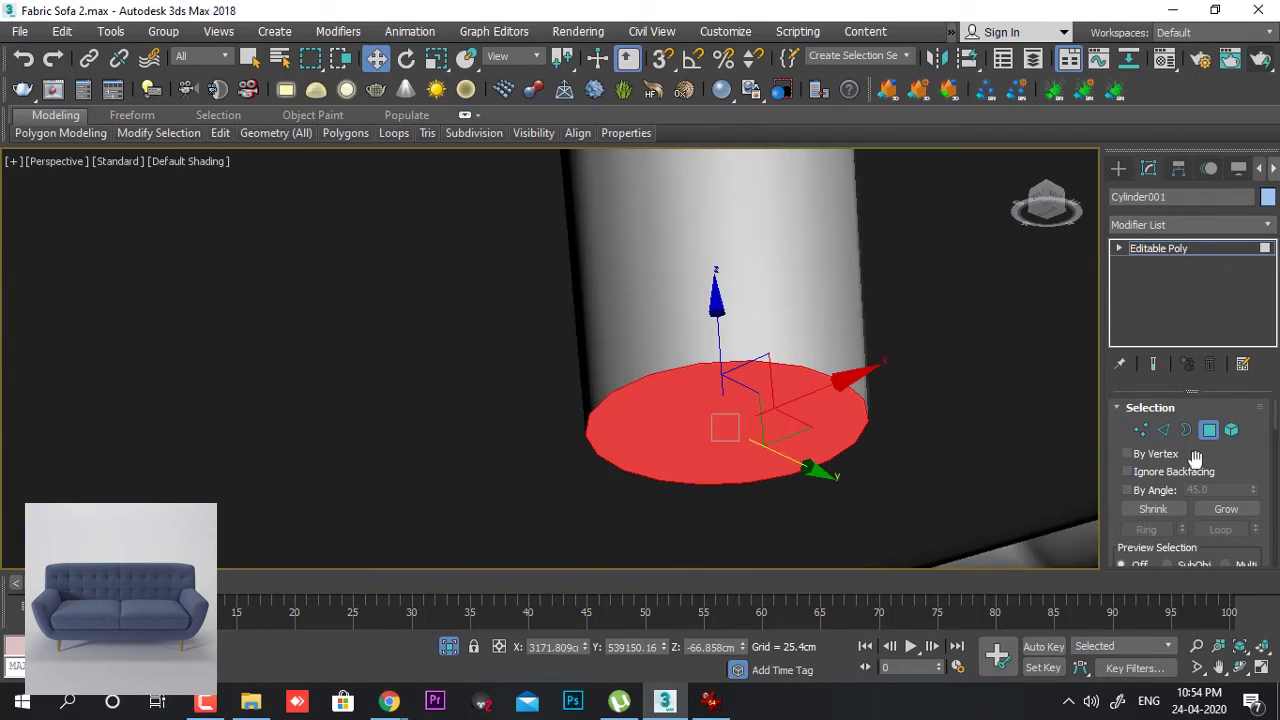
scroll(1195, 458, down, 5)
key(F4)
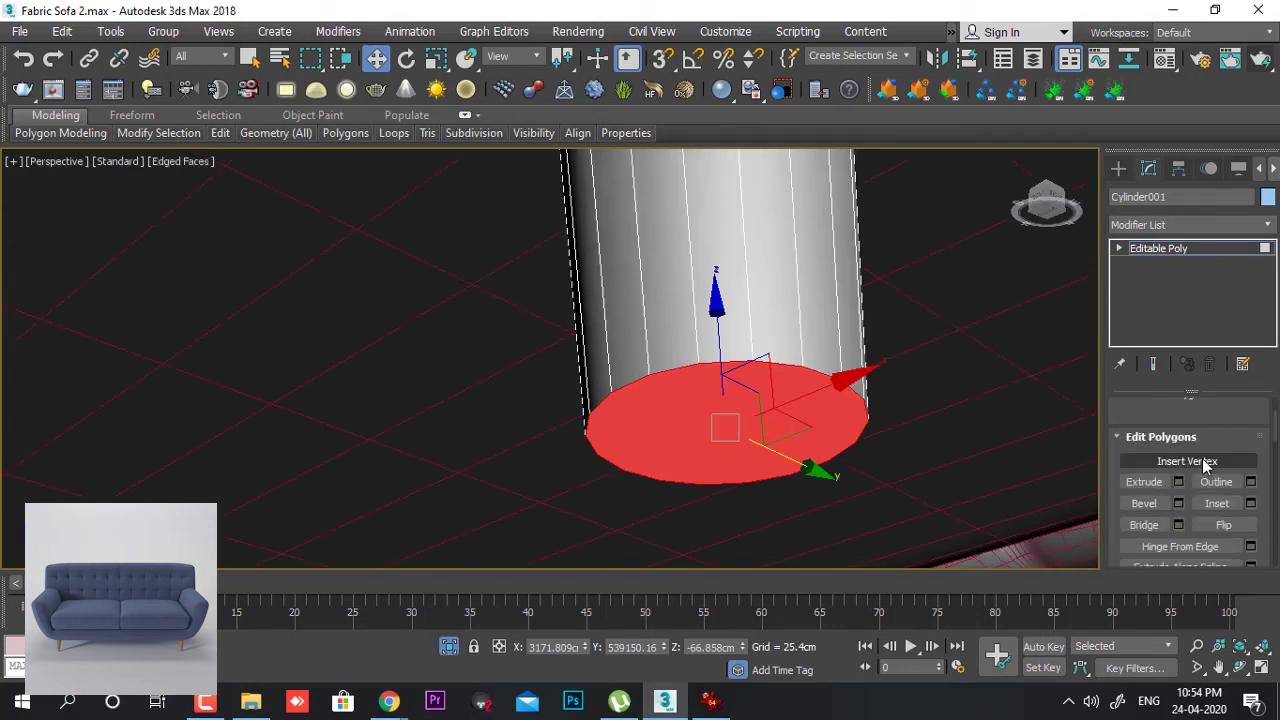
scroll(1200, 462, down, 2)
click(1250, 449)
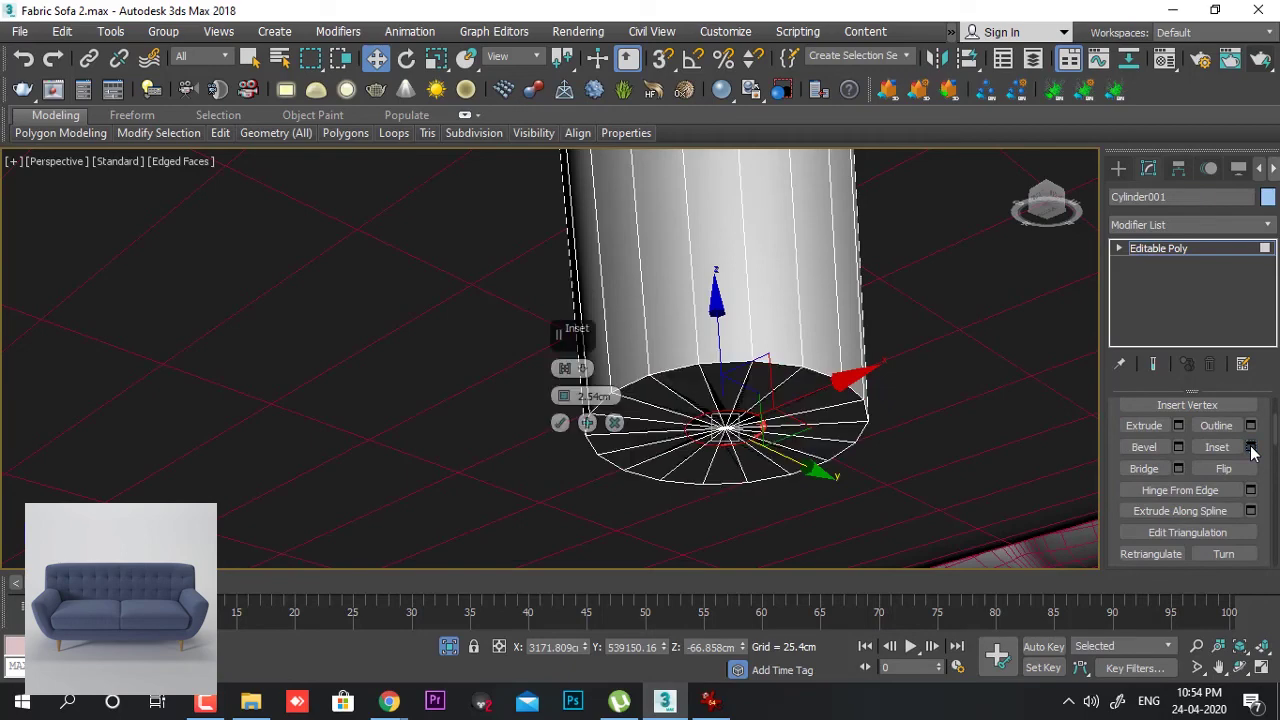
right_click(566, 397)
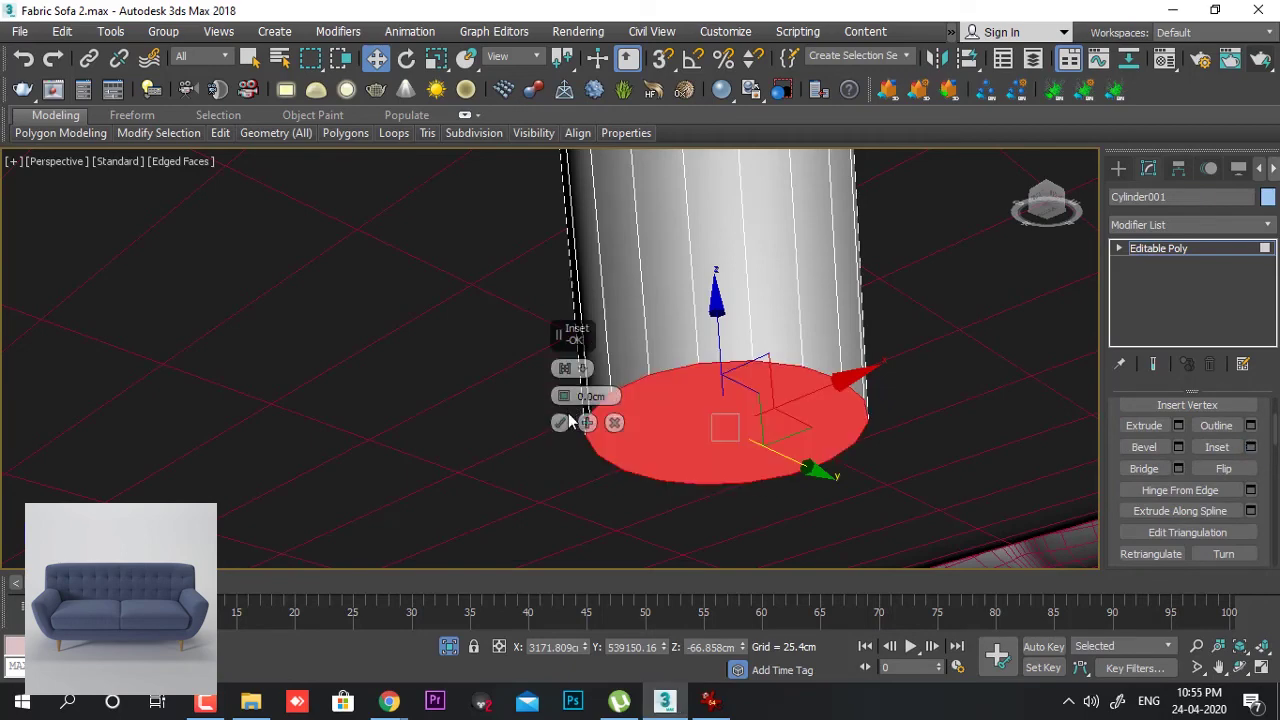
drag(566, 397, 563, 396)
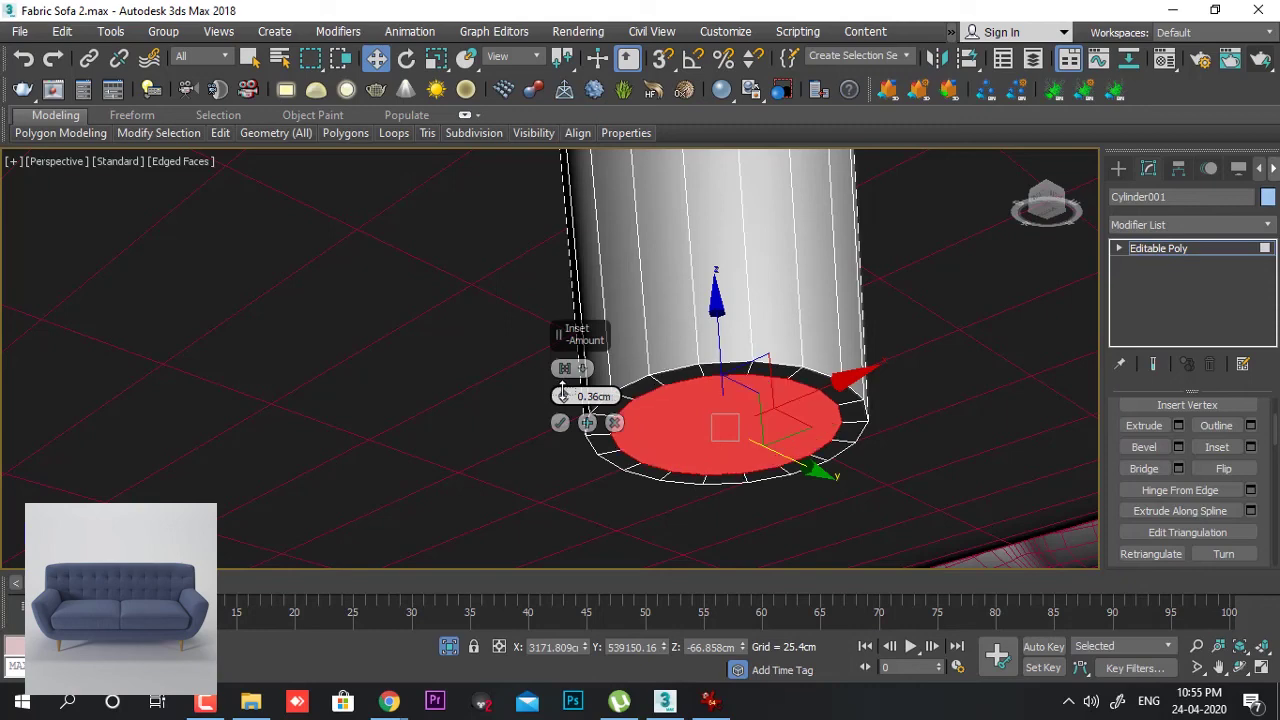
click(560, 422)
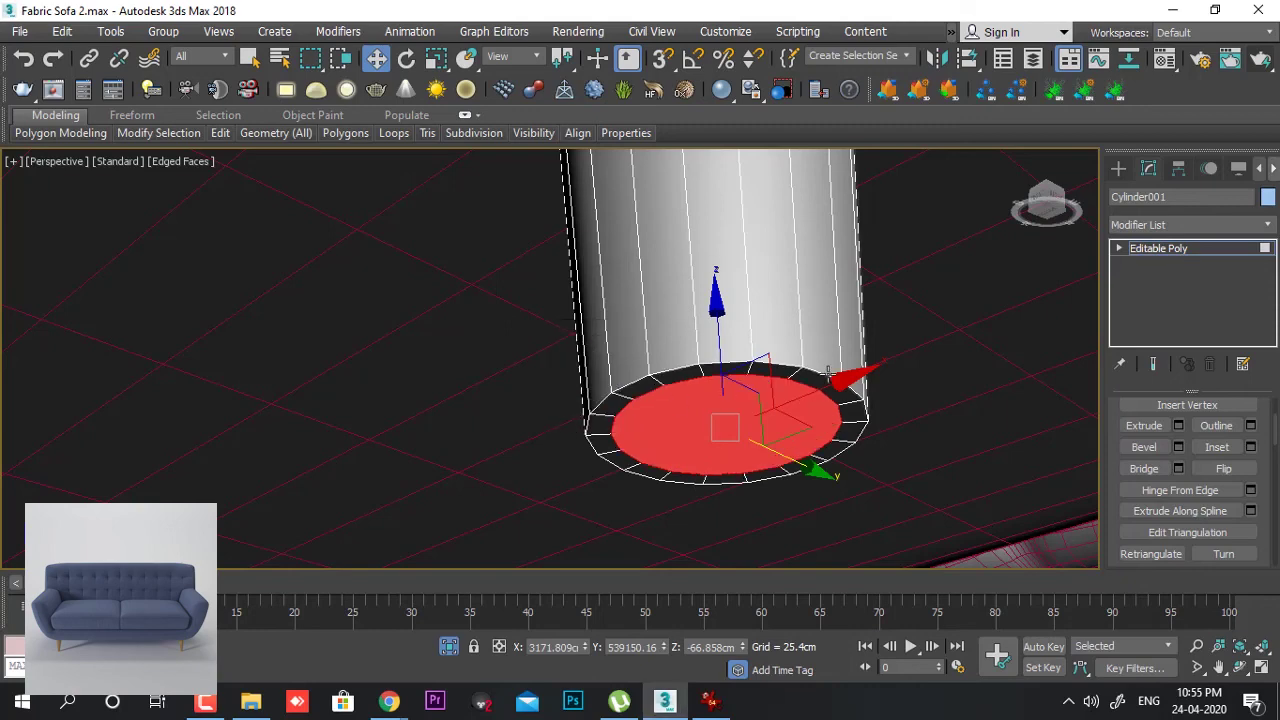
- Chamfer the outer edge loop around the leg's foot by 0.075 cm with one segment
click(1154, 366)
click(1119, 248)
click(1150, 280)
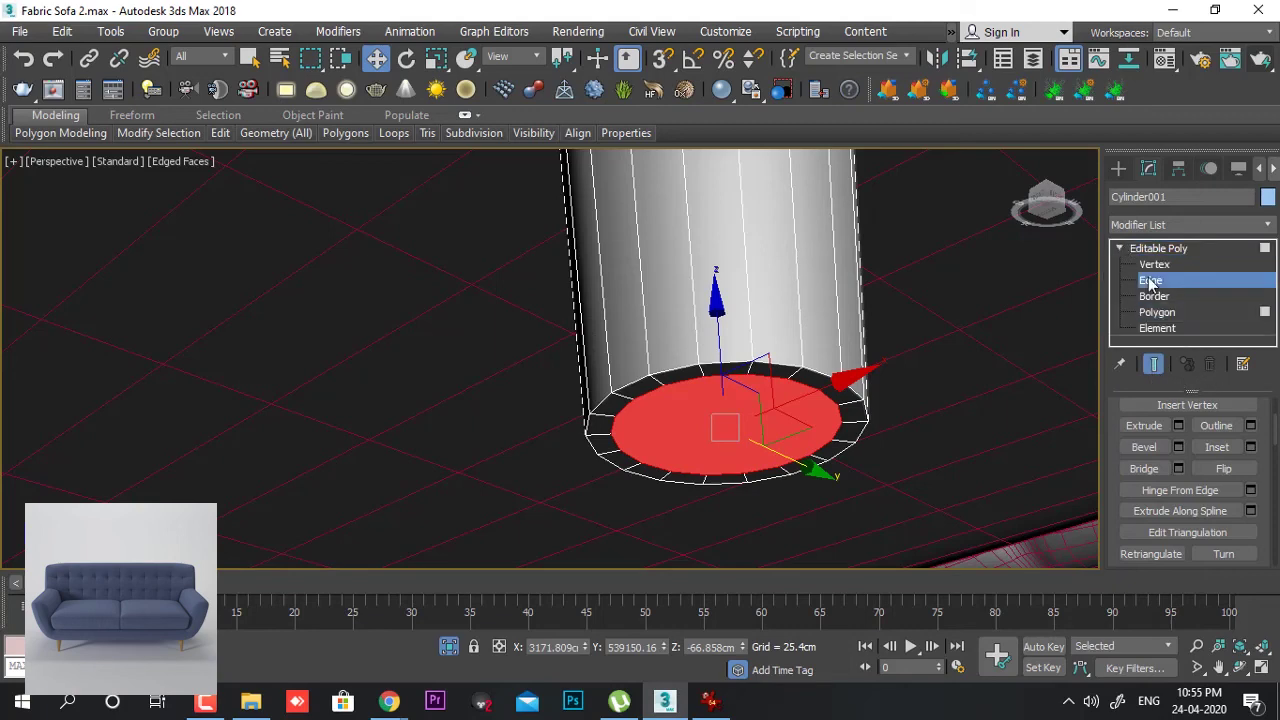
scroll(728, 361, up, 1)
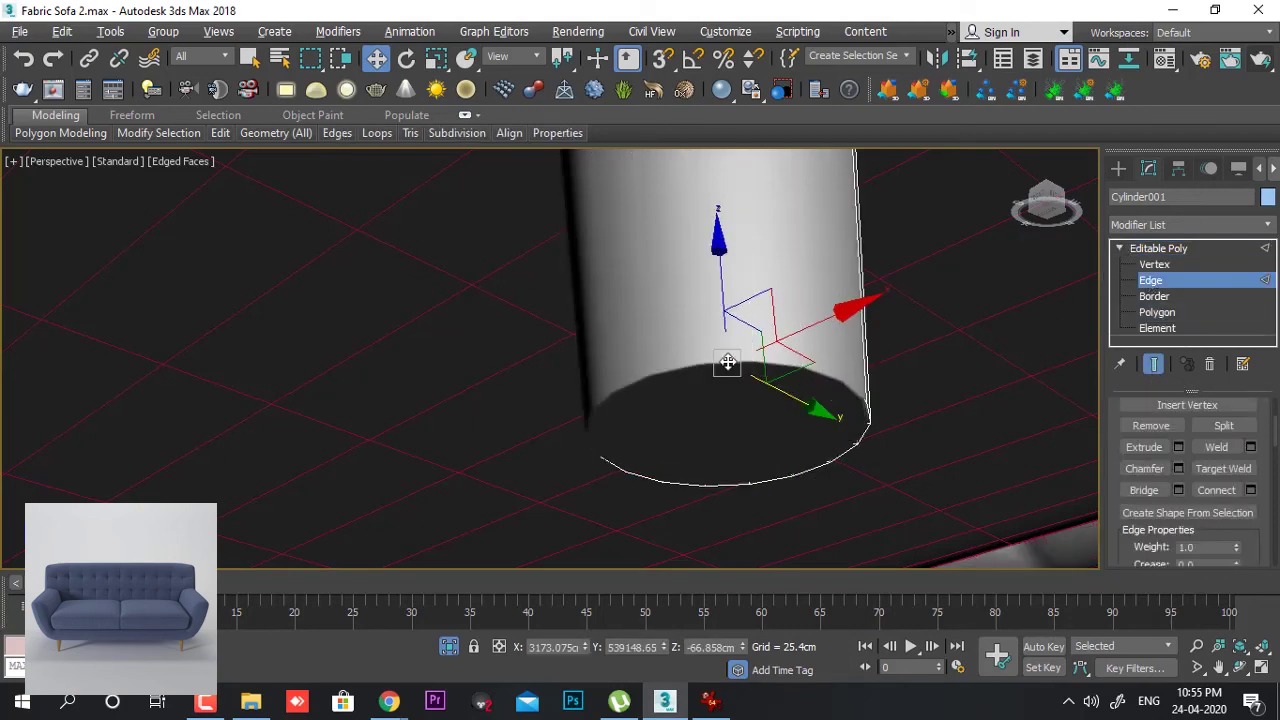
double_click(727, 362)
key(F4)
right_click(716, 356)
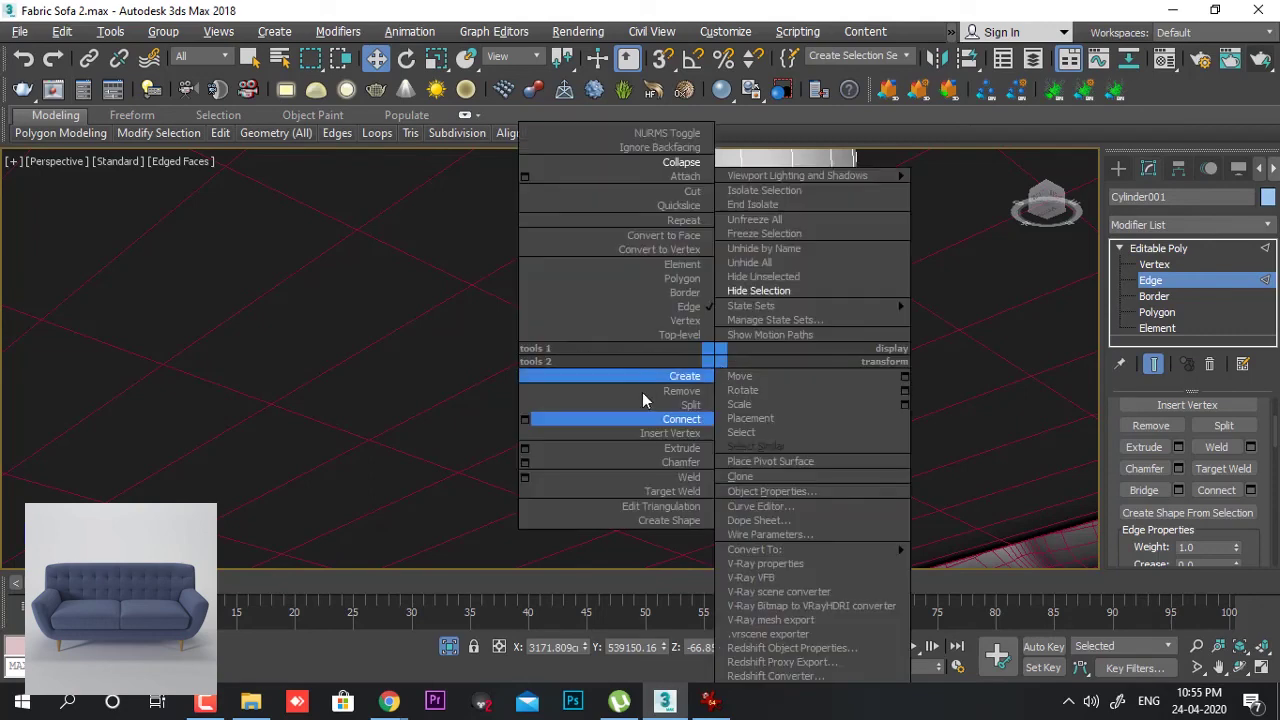
click(525, 461)
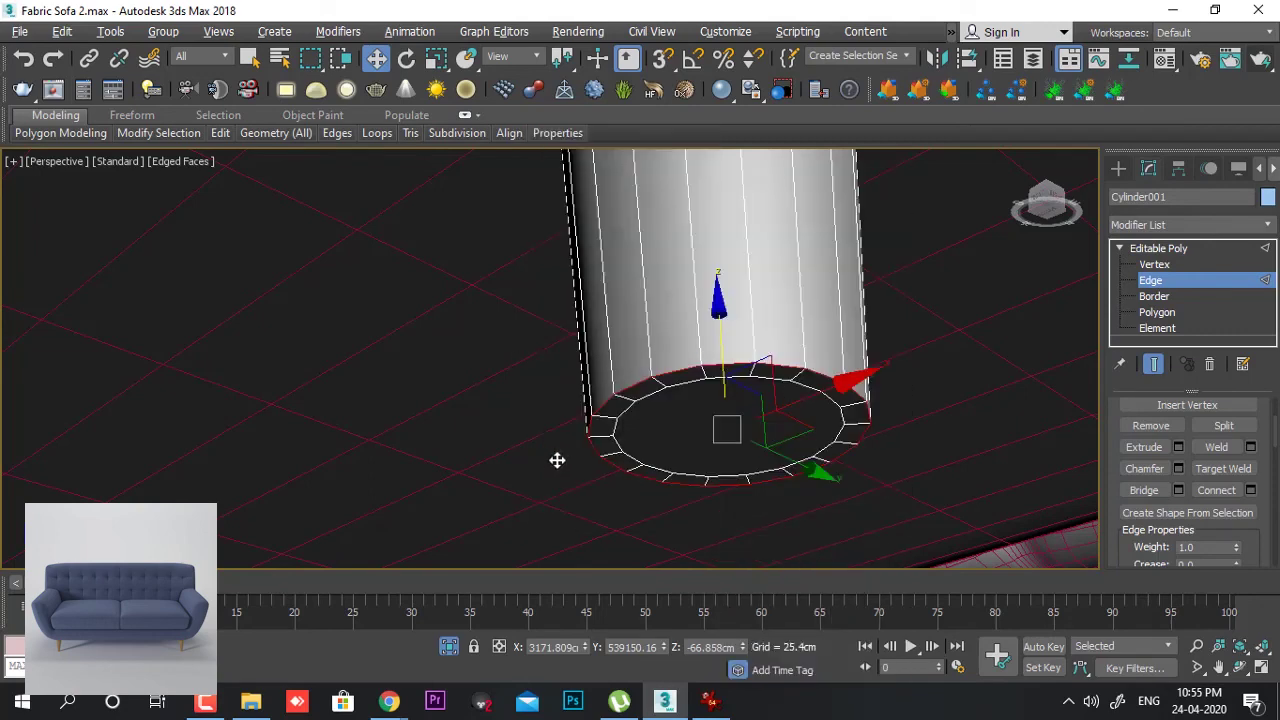
right_click(563, 397)
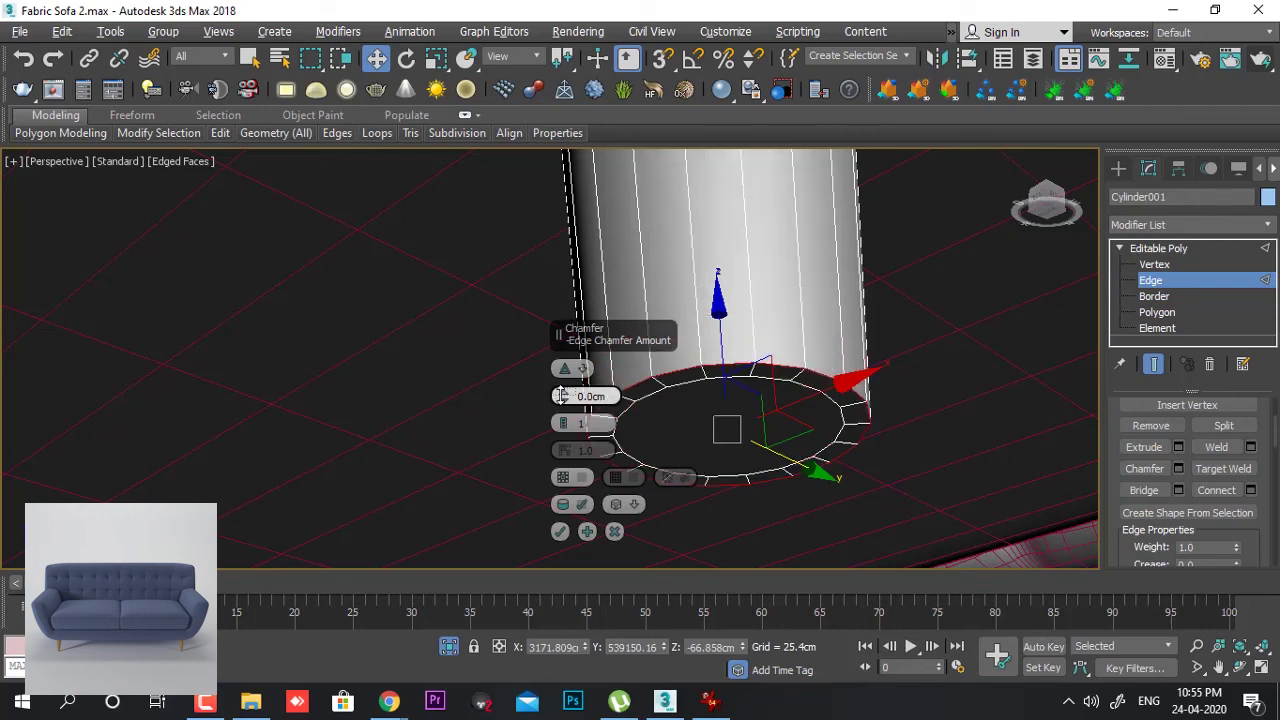
drag(561, 396, 563, 395)
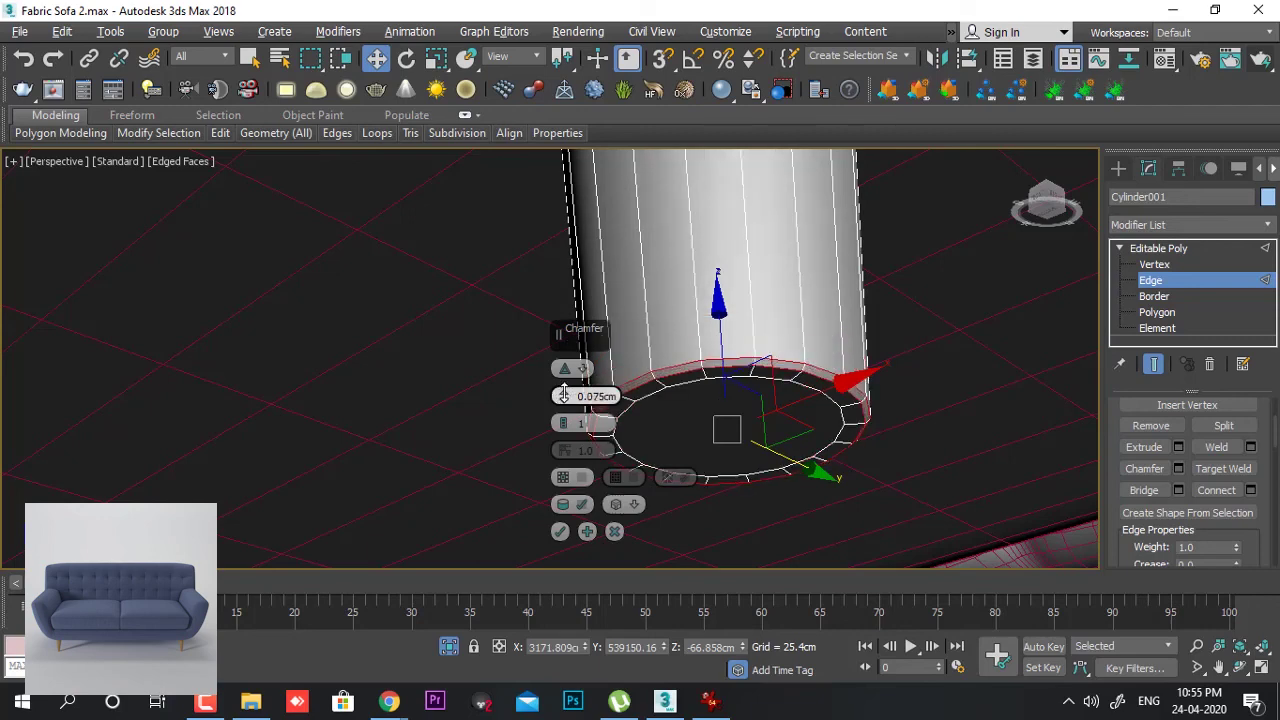
click(561, 531)
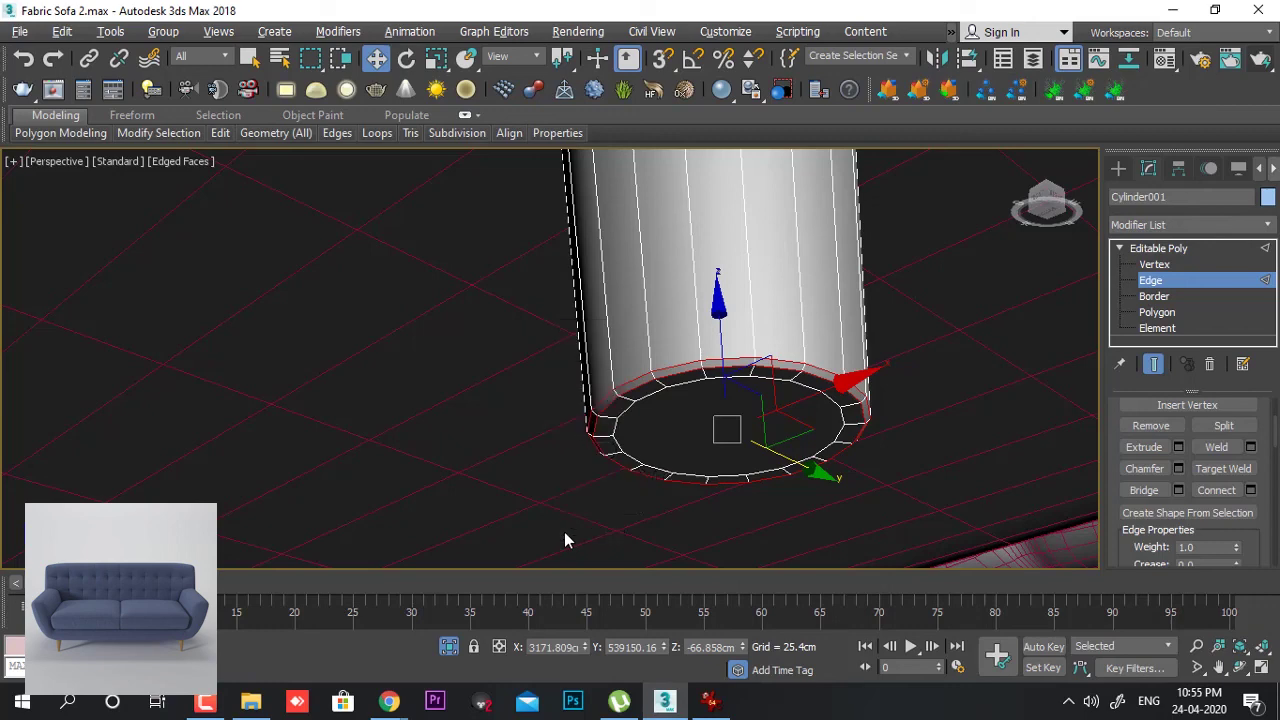
- Inset the centre polygon under the leg's foot by 0.435 cm and collapse the inner polygon to a single point
click(1168, 314)
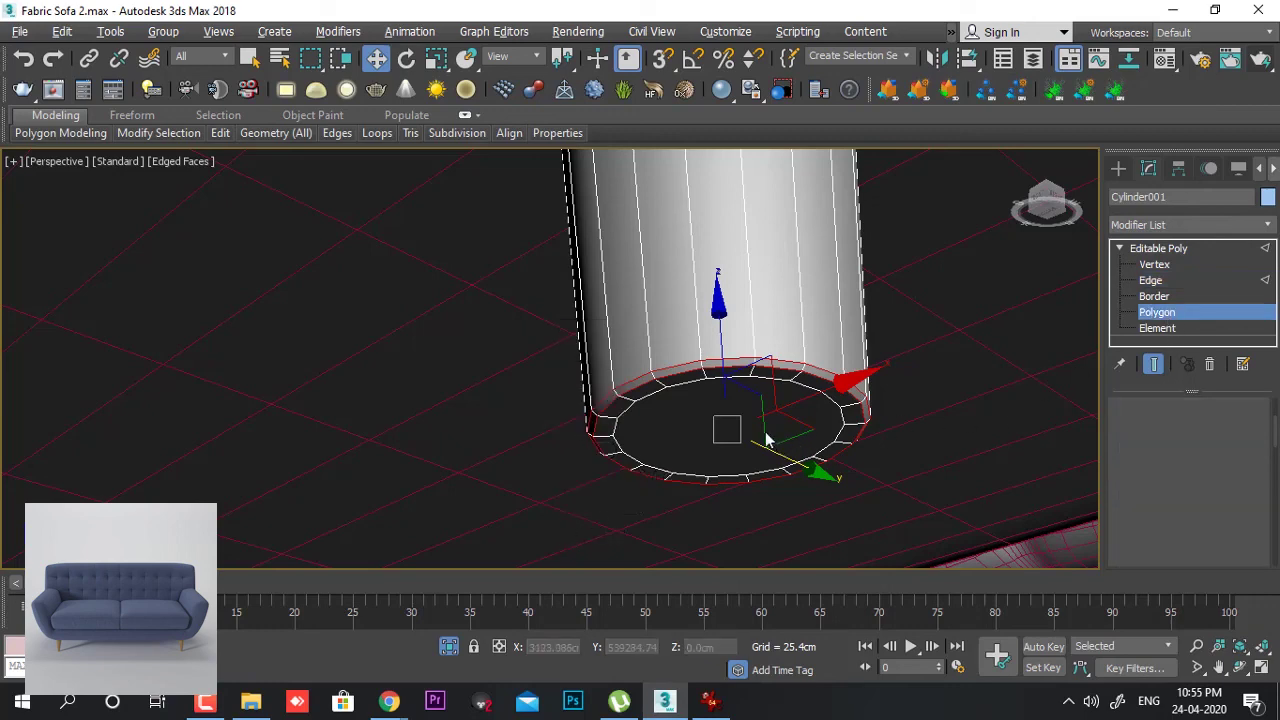
click(678, 427)
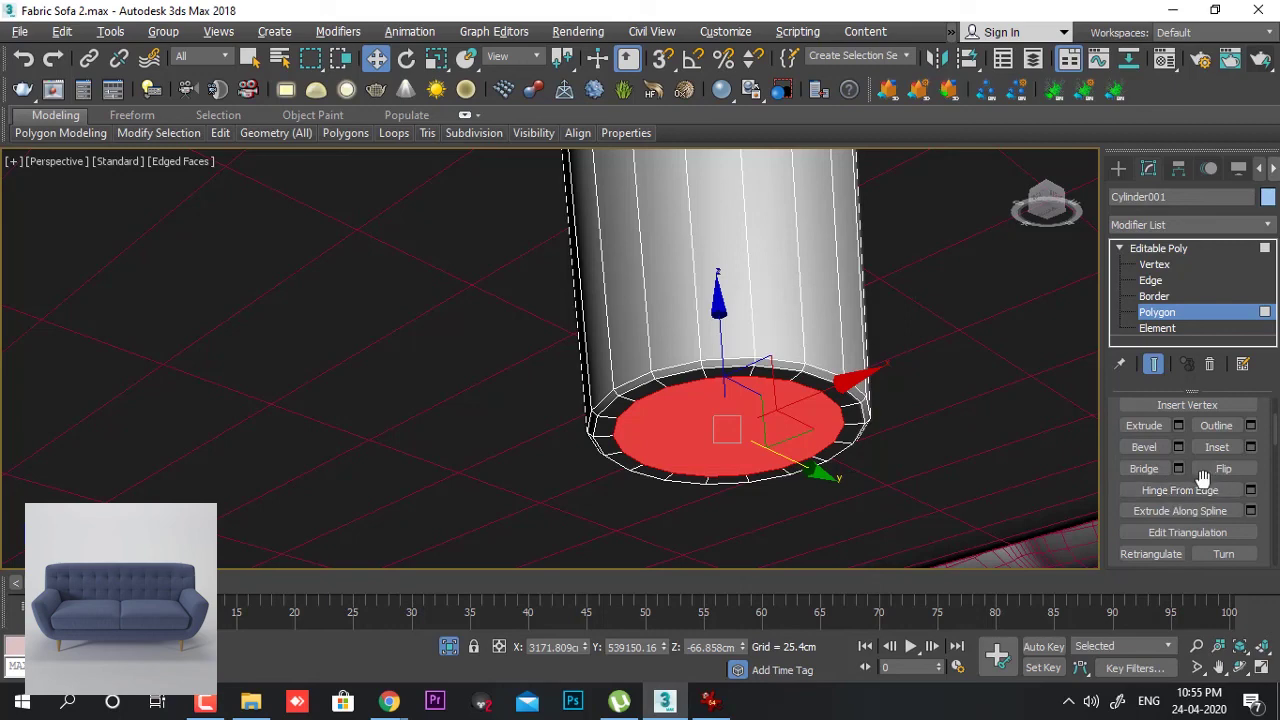
click(1251, 447)
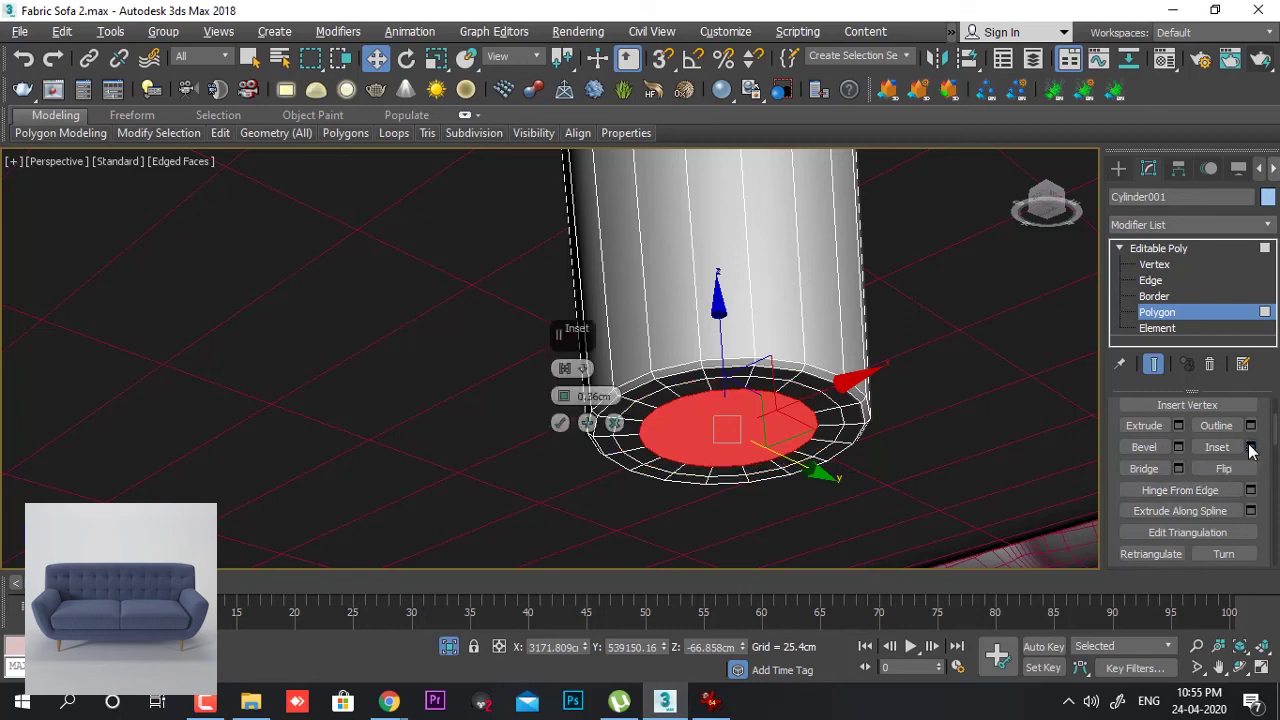
mouse_move(563, 397)
mouse_down()
mouse_move(563, 376)
mouse_move(563, 395)
mouse_up()
right_click(565, 402)
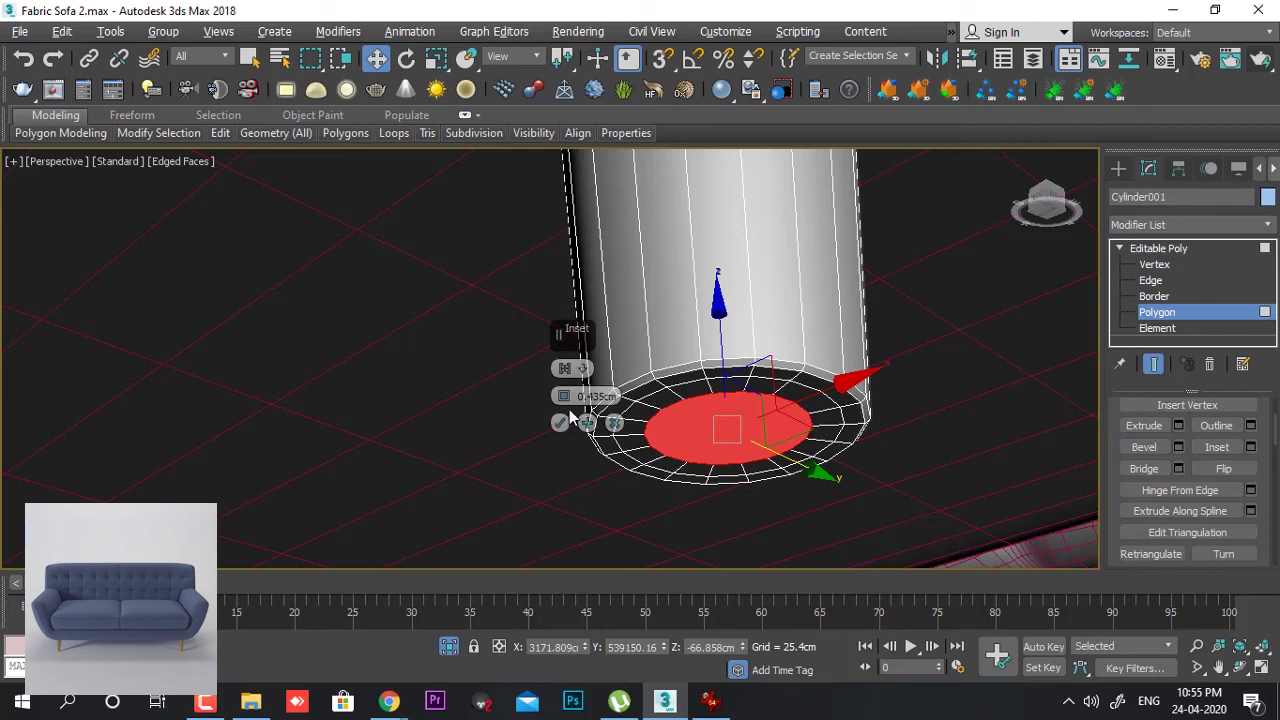
click(564, 426)
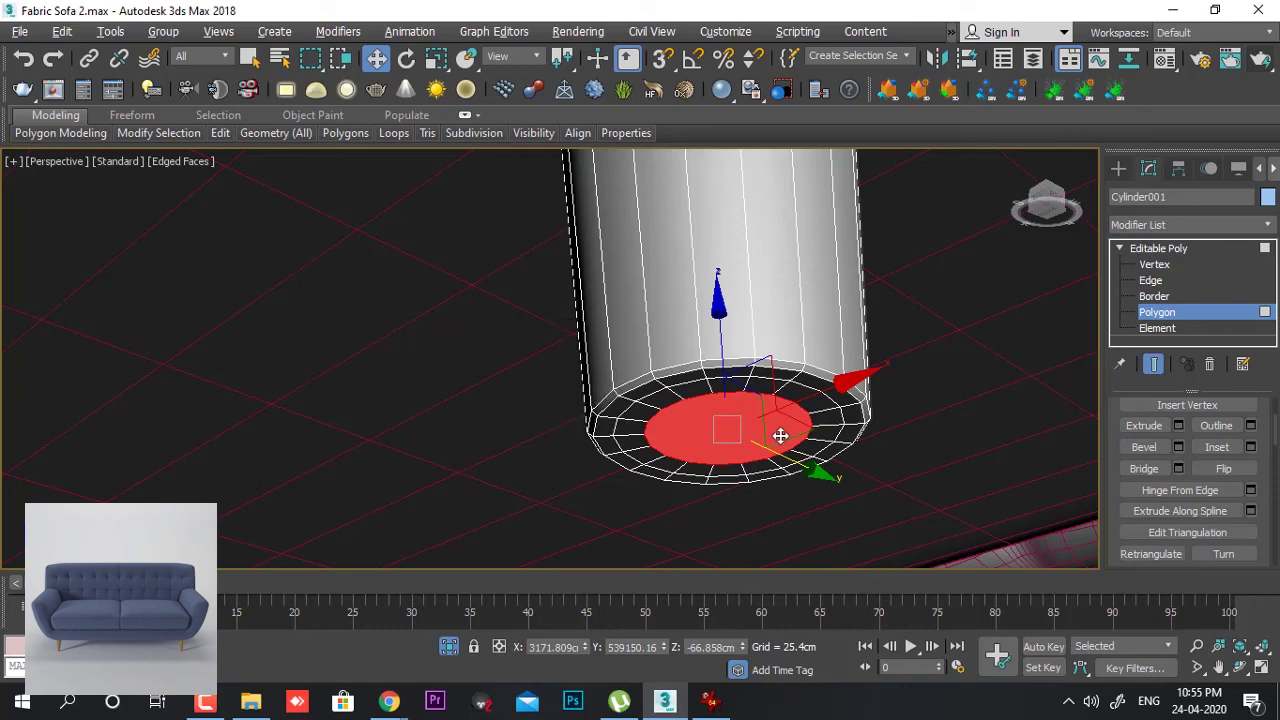
right_click(775, 362)
click(700, 164)
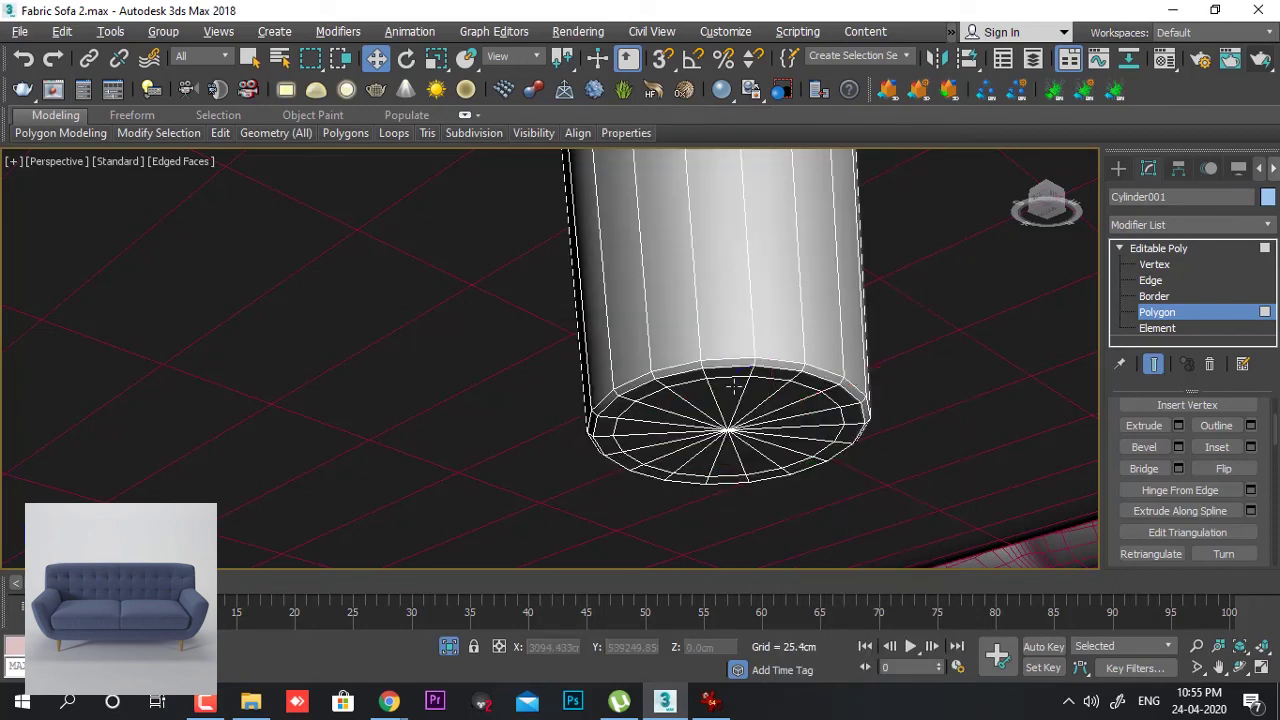
- Connect the leg's vertical edges with 2 segments and a pinch of 97, placing support loops near both ends
scroll(836, 446, down, 3)
alt+middle_drag(857, 387, 857, 411)
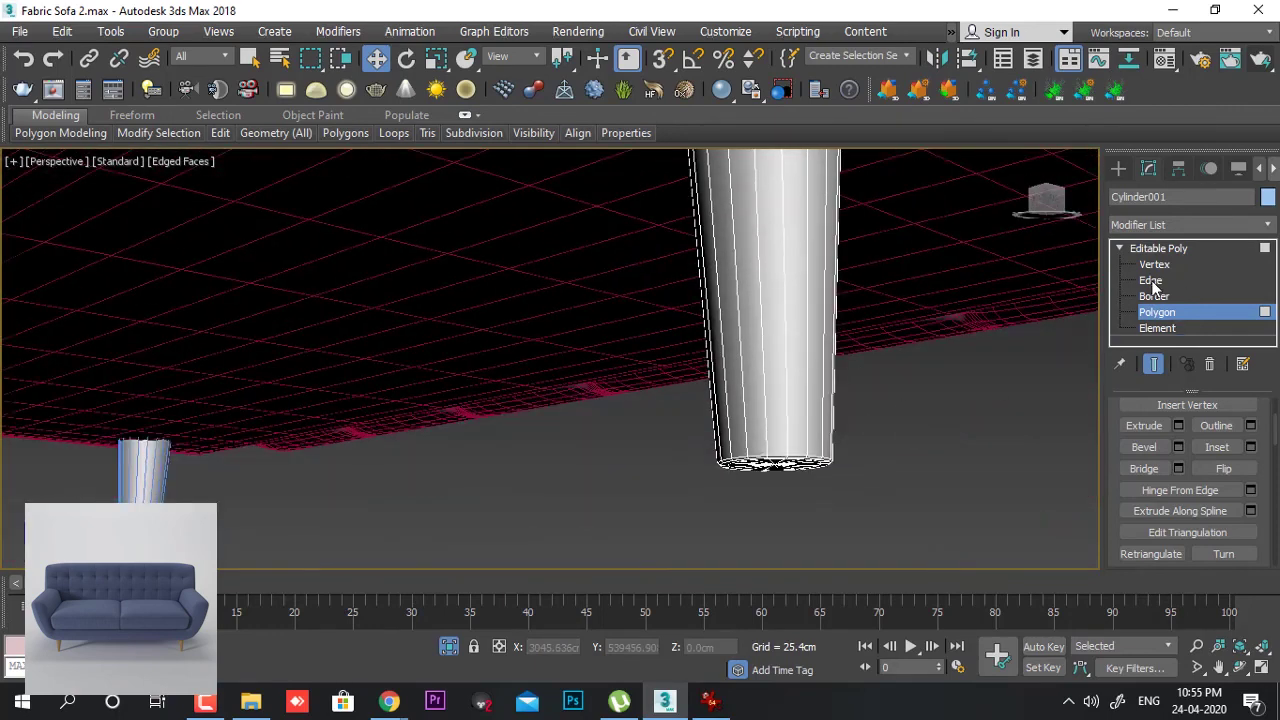
click(1151, 281)
key(2)
right_click(868, 316)
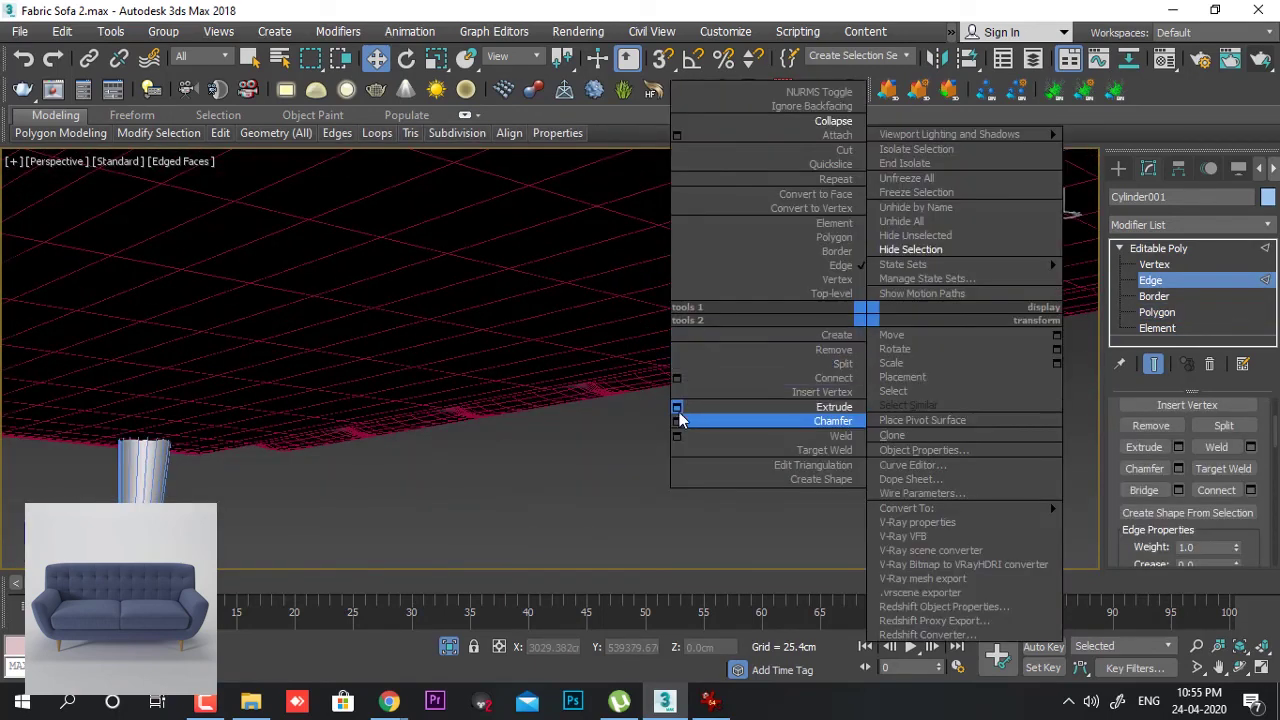
click(677, 378)
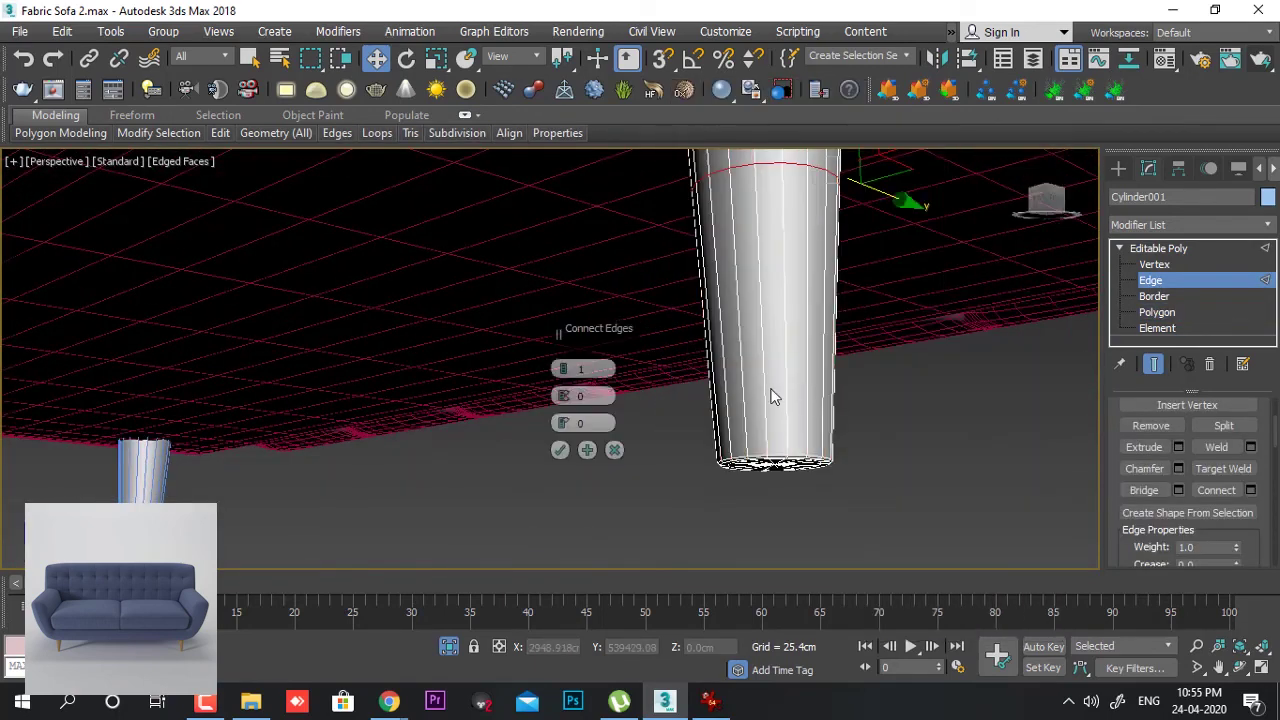
click(564, 365)
drag(566, 396, 614, 31)
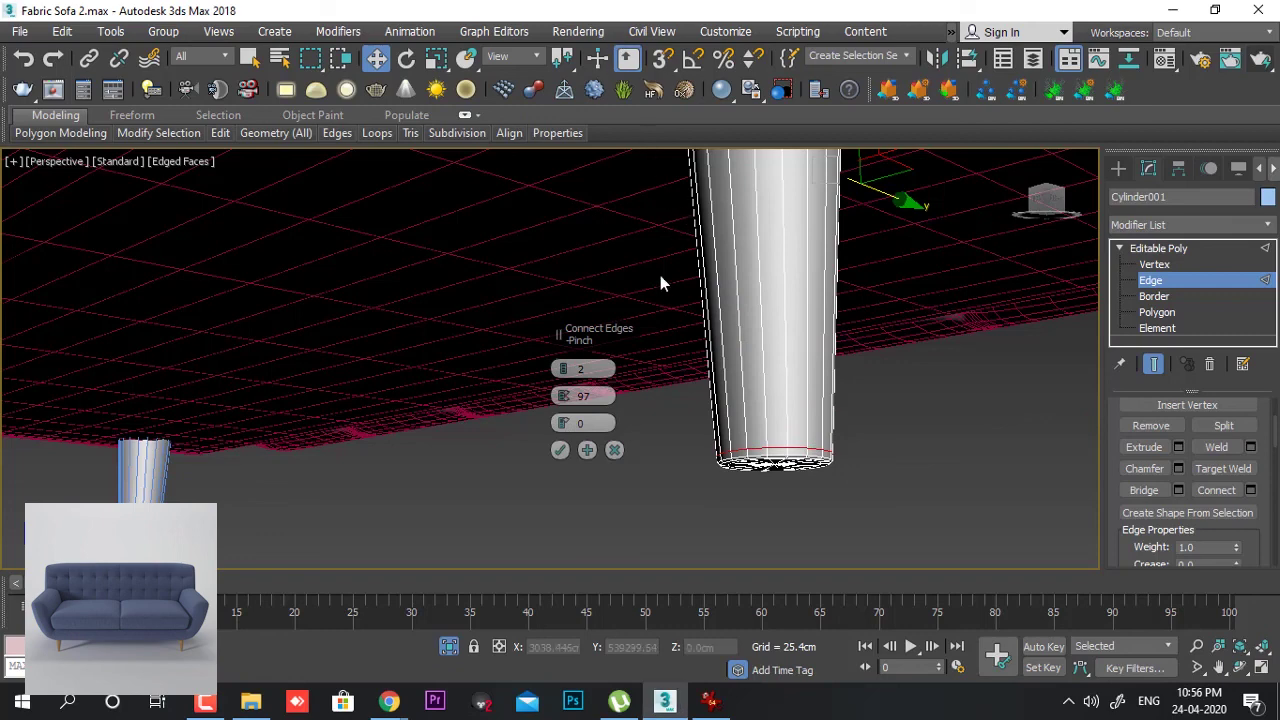
click(561, 451)
- Connect the leg's long vertical edges between the support loops with 3 evenly spaced segments and zero pinch
alt+middle_drag(562, 458, 926, 366)
right_click(773, 316)
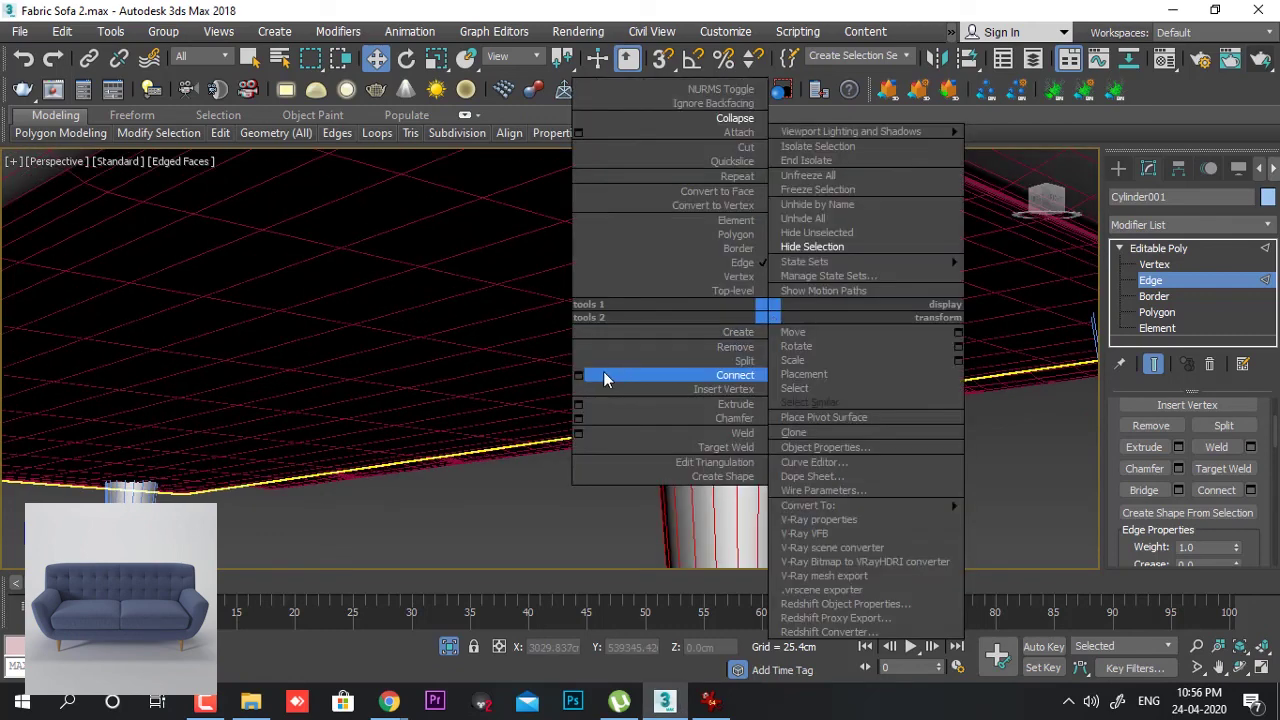
click(578, 375)
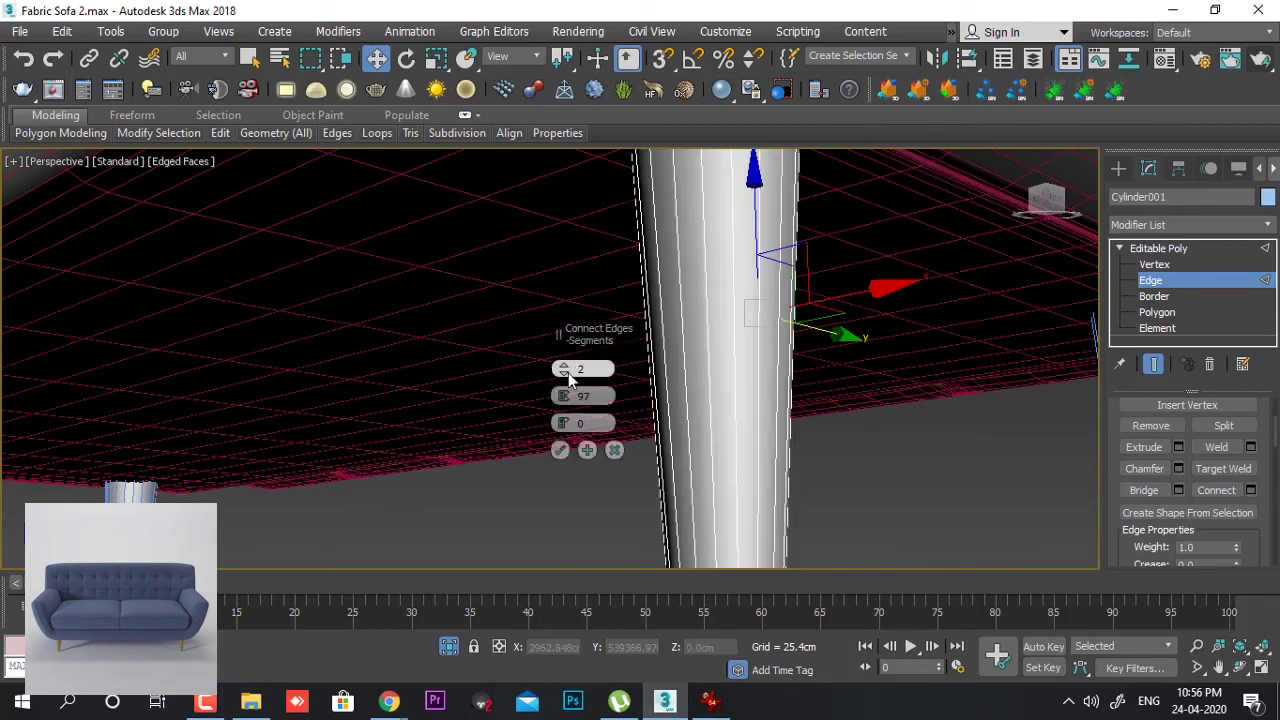
right_click(566, 396)
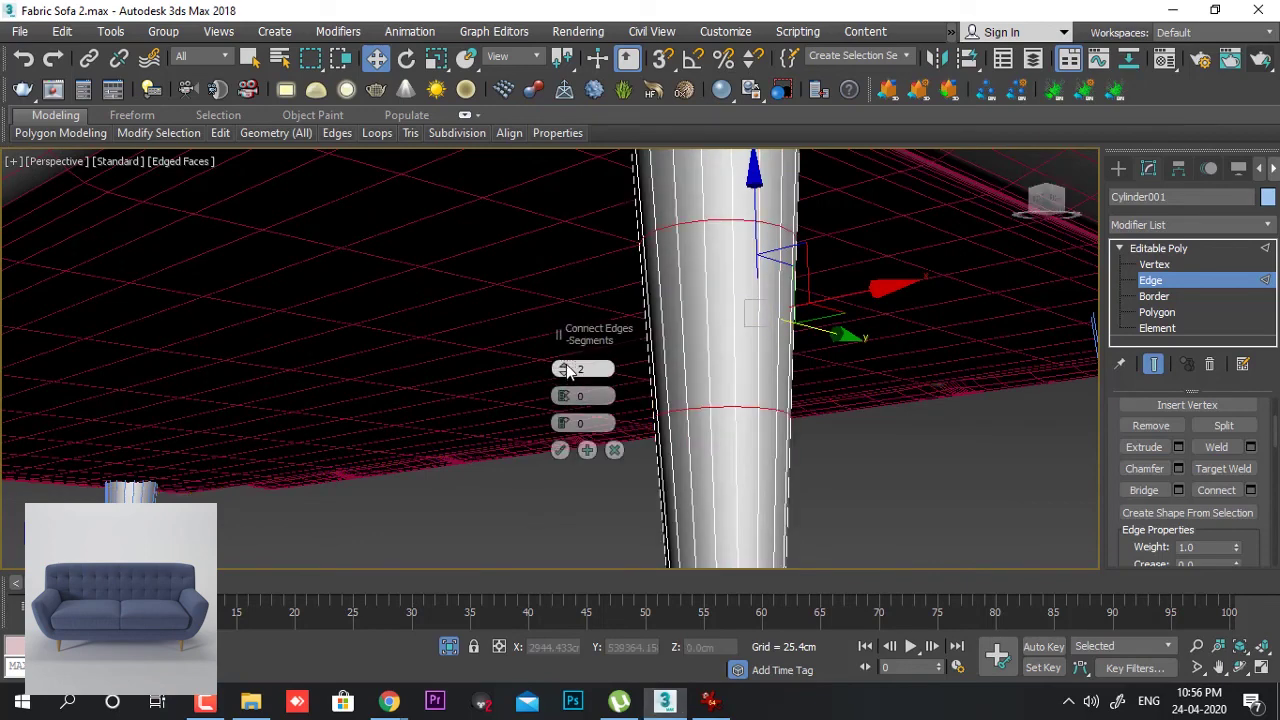
click(564, 367)
click(560, 453)
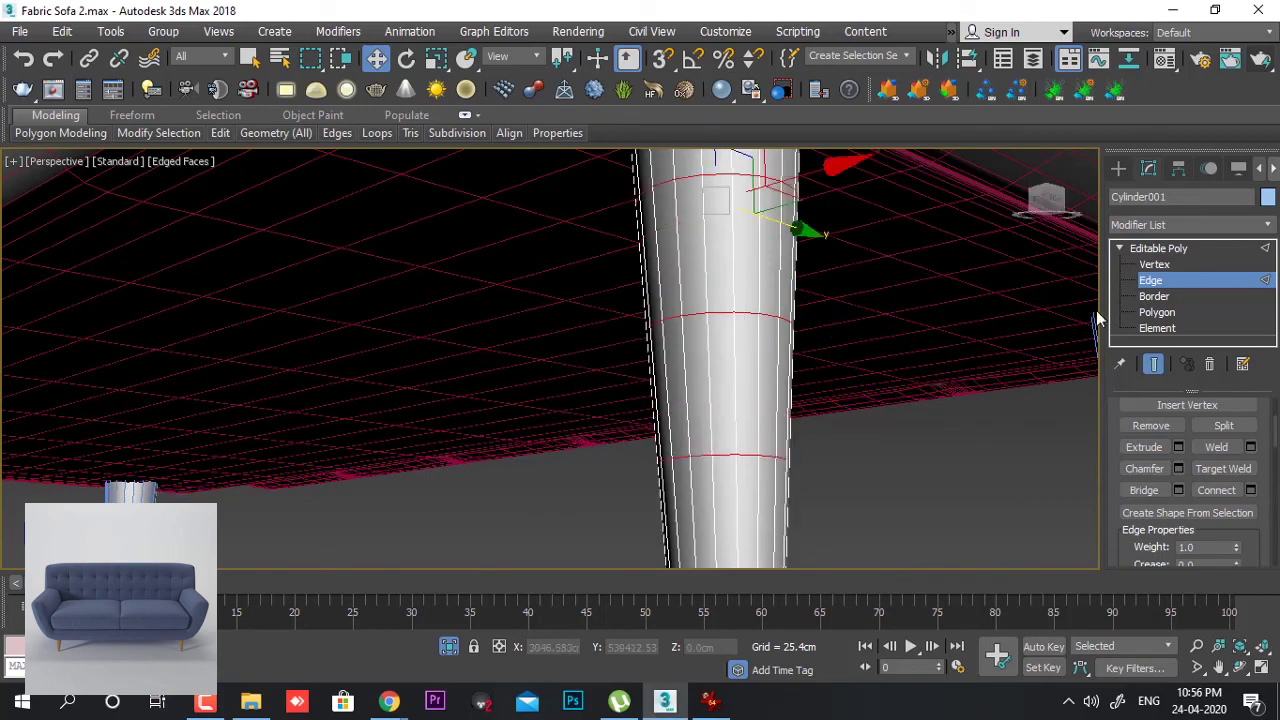
- Leave edge editing and clone the finished leg sideways beneath the sofa
click(1206, 280)
scroll(894, 363, down, 5)
alt+middle_drag(902, 388, 812, 356)
middle_drag(922, 388, 785, 389)
shift+drag(799, 371, 971, 363)
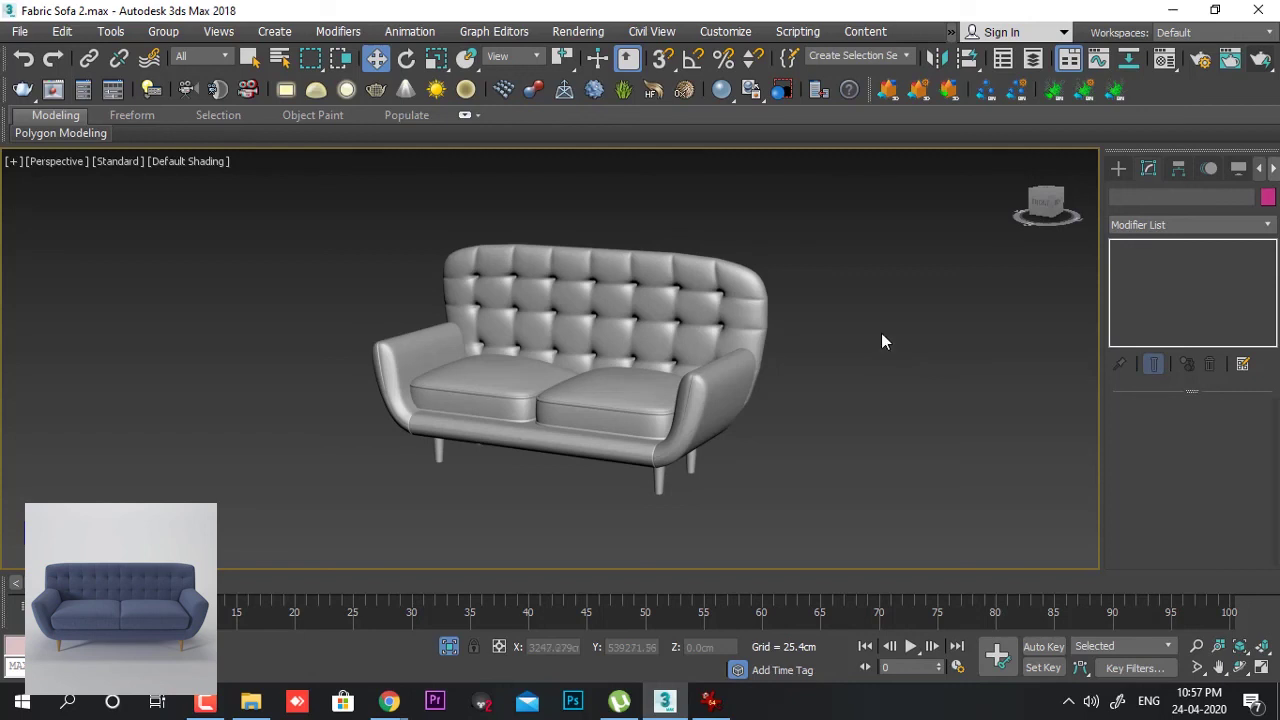
- Open the file commands for the finished sofa scene
click(24, 33)
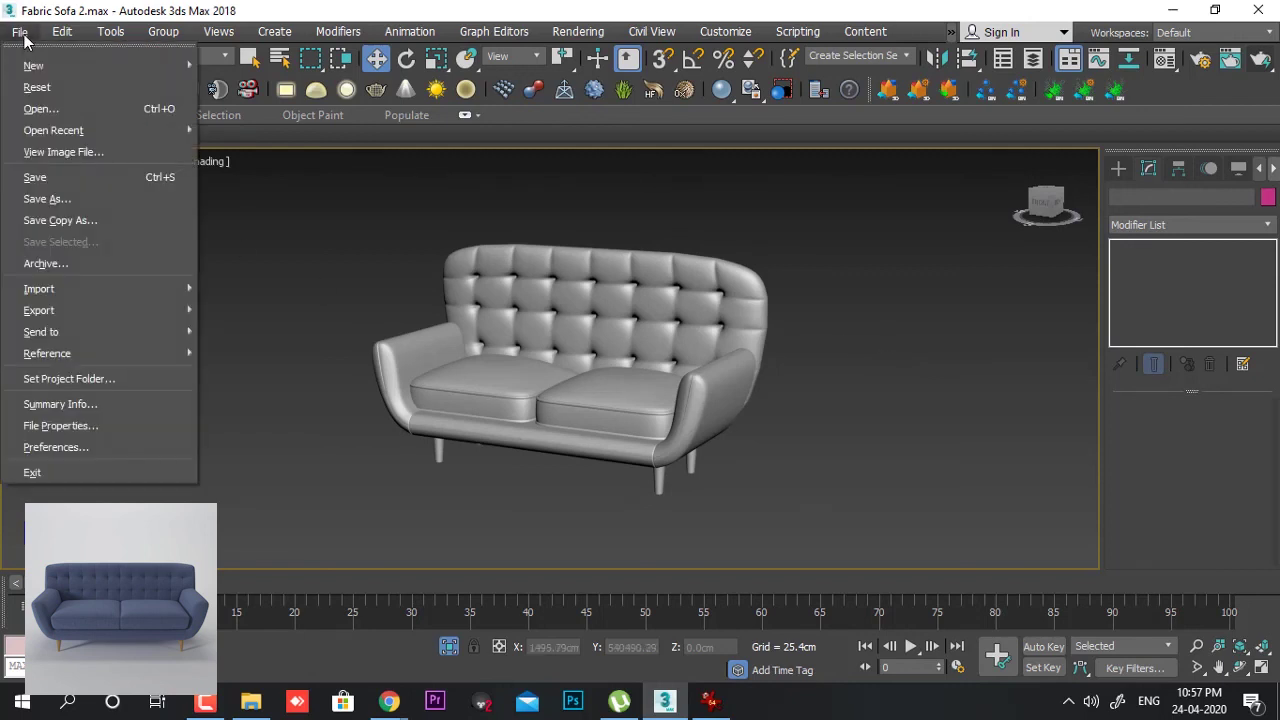